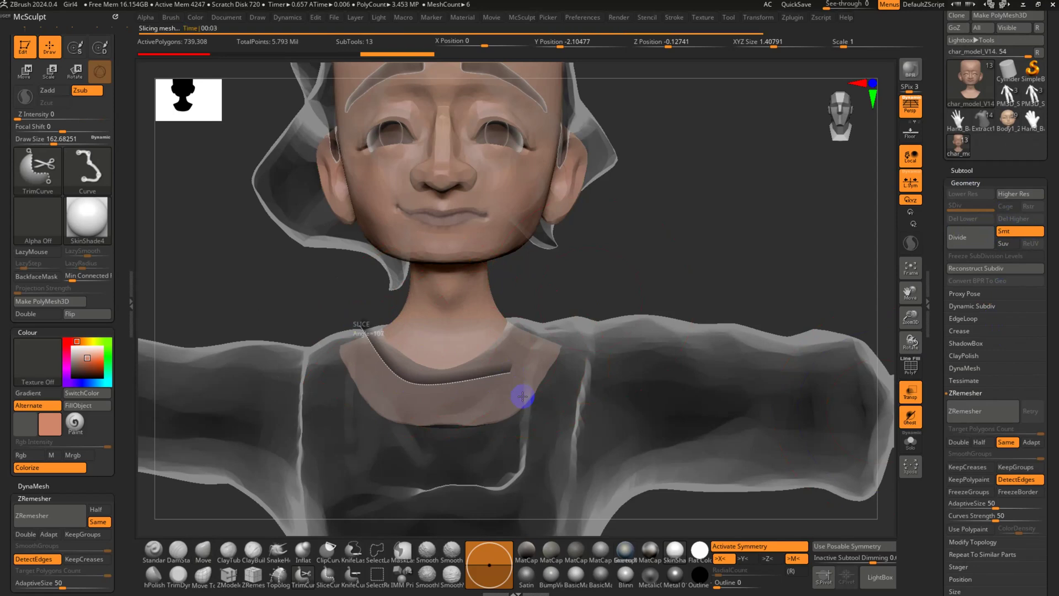
# Undo the angled chest cut and trim the bust along a U-shaped curve under the collar using TrimCurve
pyautogui.hotkey('ctrl', 'z')
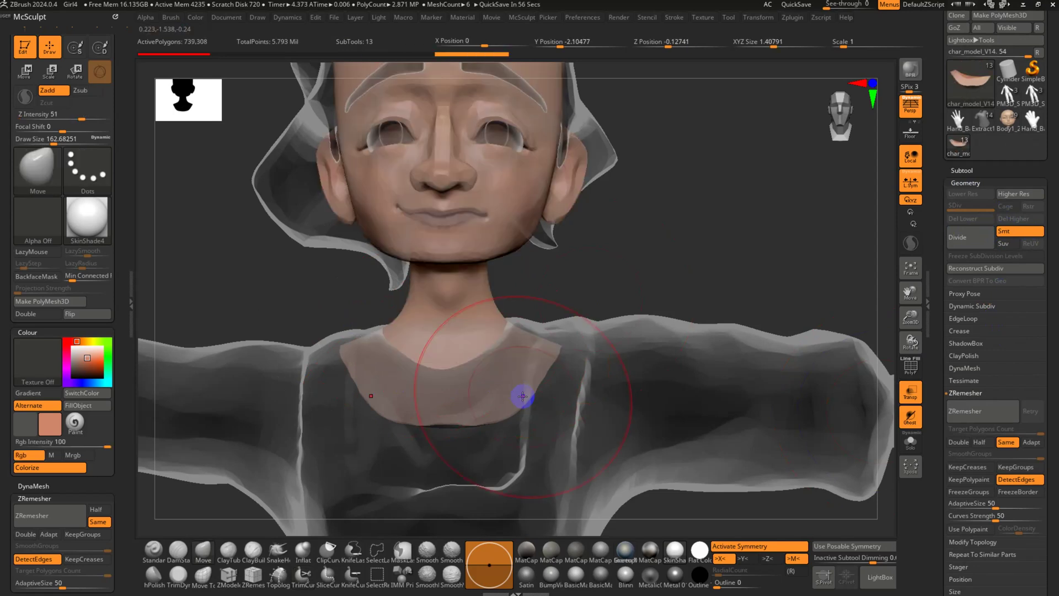
pyautogui.keyDown('ctrl'); pyautogui.keyDown('shift'); pyautogui.moveTo(373, 349); pyautogui.dragTo(452, 388); pyautogui.keyUp('shift'); pyautogui.keyUp('ctrl')
pyautogui.hotkey('ctrl', 'z')
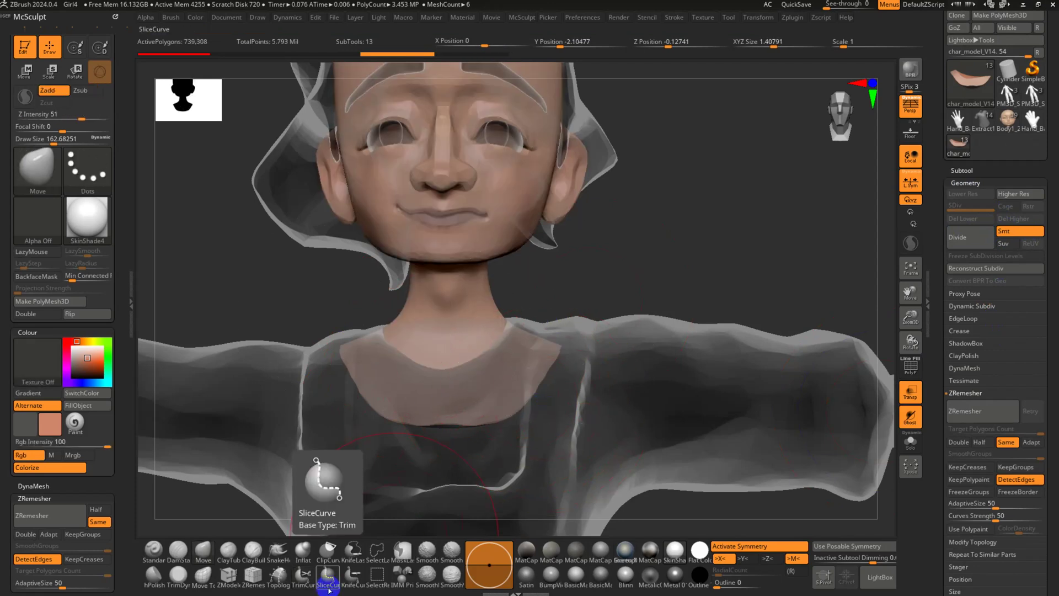
pyautogui.hotkey('shift', 'f')
pyautogui.hotkey('shift', 'f')
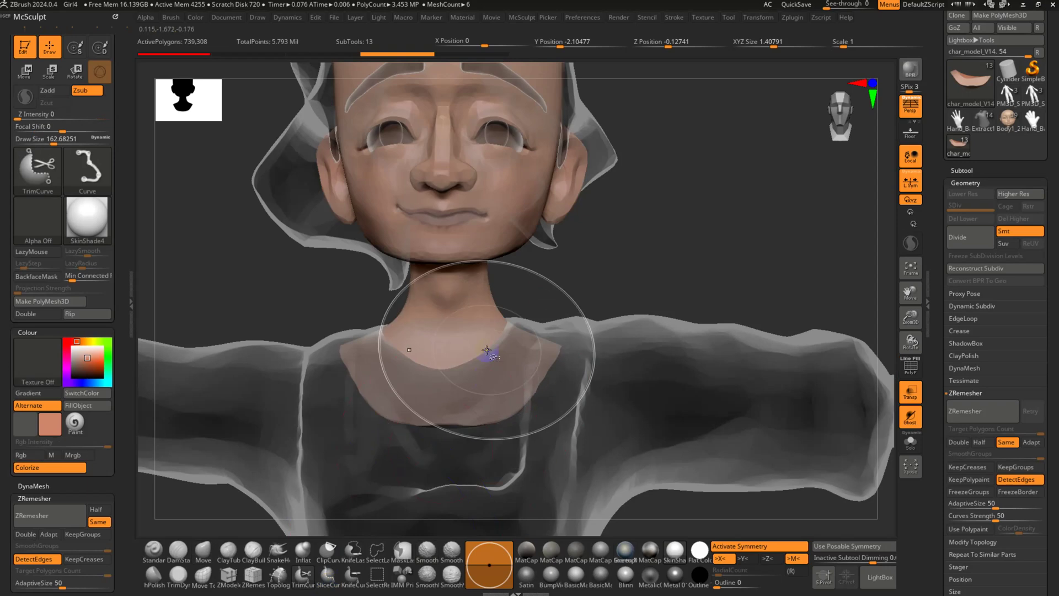
pyautogui.moveTo(531, 305)
pyautogui.keyDown('ctrl'); pyautogui.keyDown('shift'); pyautogui.mouseDown()
pyautogui.moveTo(500, 359)
pyautogui.moveTo(413, 381)
pyautogui.moveTo(364, 359)
pyautogui.moveTo(331, 320)
pyautogui.moveTo(350, 306)
pyautogui.mouseUp(); pyautogui.keyUp('shift'); pyautogui.keyUp('ctrl')
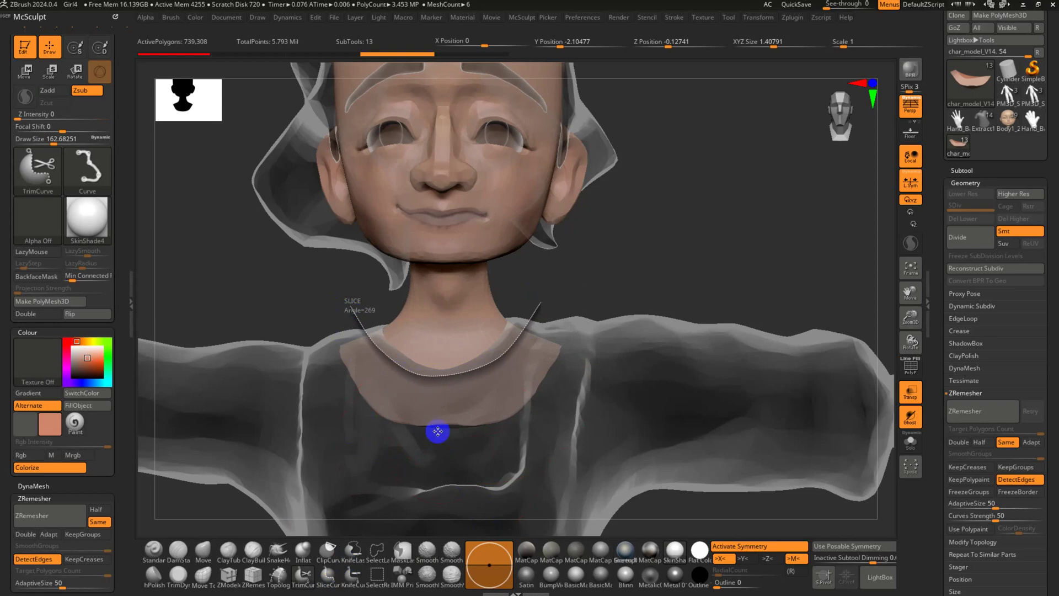
# Trim the excess shoulder geometry off the bust in side view with a curve along the base of the neck
pyautogui.moveTo(606, 297)
pyautogui.mouseDown()
pyautogui.moveTo(684, 301)
pyautogui.moveTo(673, 326)
pyautogui.moveTo(667, 313)
pyautogui.moveTo(651, 317)
pyautogui.mouseUp()
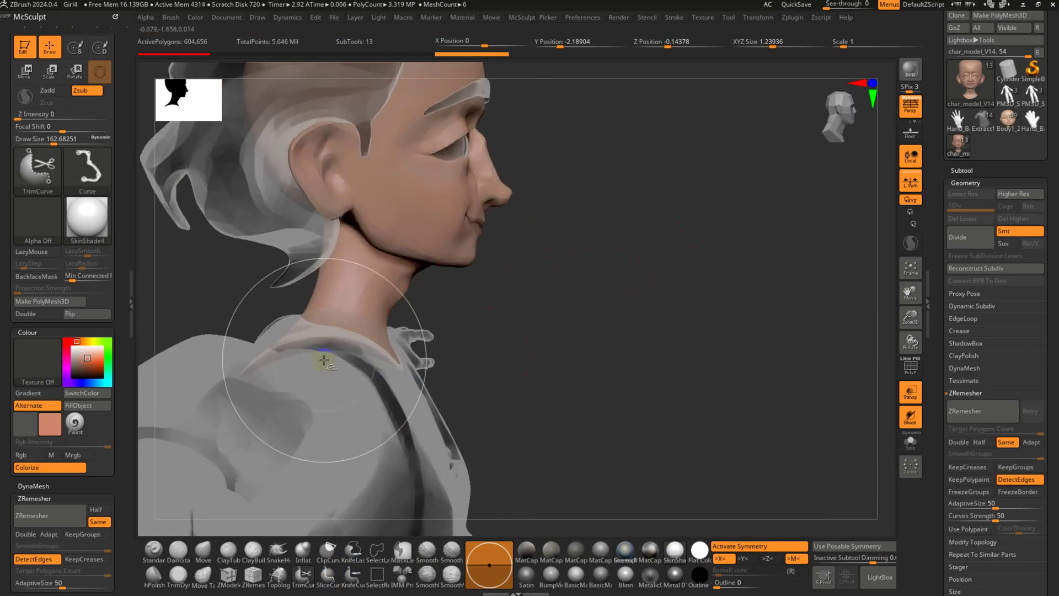
pyautogui.keyDown('ctrl'); pyautogui.keyDown('shift'); pyautogui.moveTo(324, 361); pyautogui.dragTo(264, 293); pyautogui.keyUp('shift'); pyautogui.keyUp('ctrl')
pyautogui.keyDown('ctrl'); pyautogui.keyDown('shift'); pyautogui.moveTo(373, 366); pyautogui.dragTo(375, 367); pyautogui.keyUp('shift'); pyautogui.keyUp('ctrl')
pyautogui.moveTo(525, 379)
pyautogui.mouseDown()
pyautogui.moveTo(553, 403)
pyautogui.moveTo(466, 379)
pyautogui.mouseUp()
pyautogui.keyDown('alt'); pyautogui.moveTo(606, 306); pyautogui.dragTo(562, 359); pyautogui.keyUp('alt')
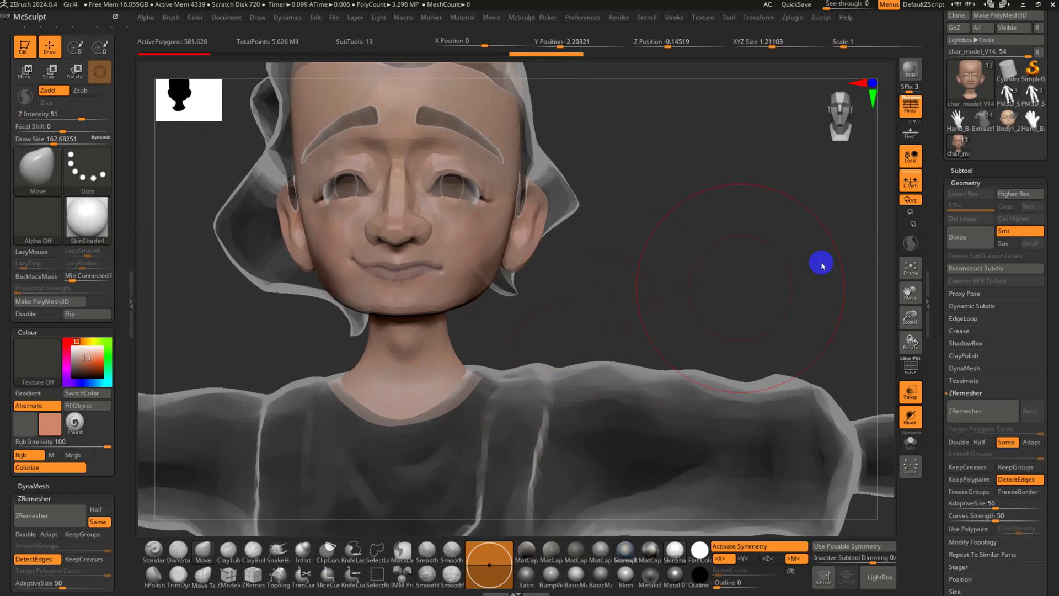
# Show the adventure subtool folder and hide the home folder
pyautogui.click(959, 170)
pyautogui.click(1040, 161)
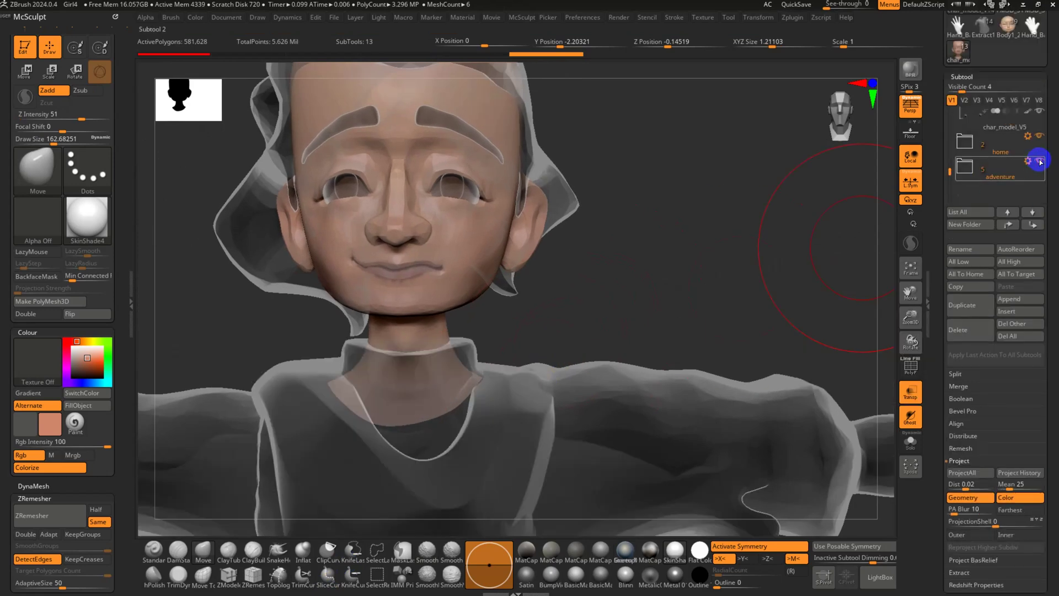
pyautogui.click(1038, 137)
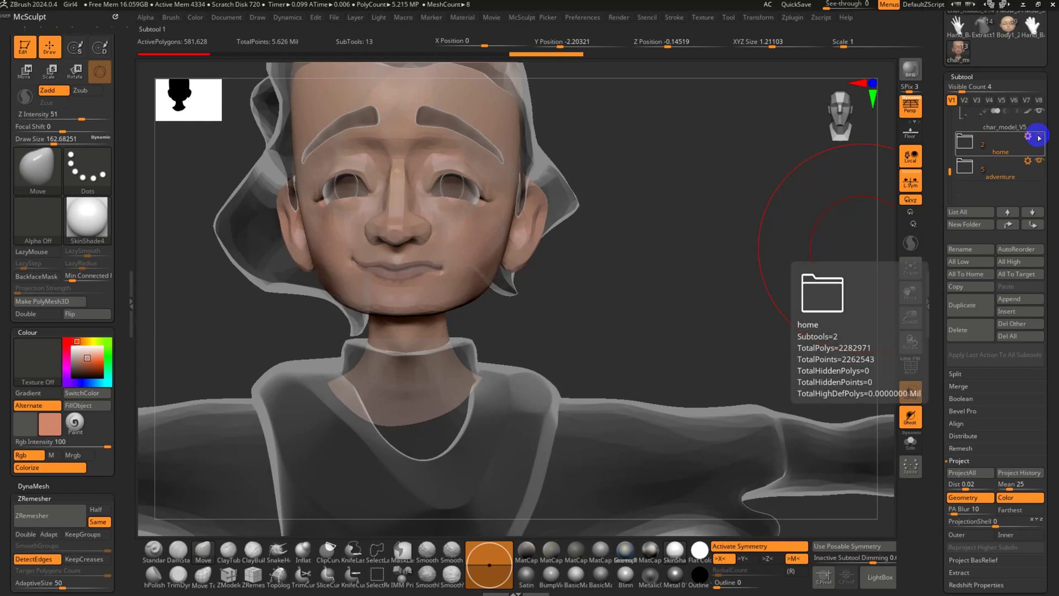
pyautogui.moveTo(651, 291); pyautogui.dragTo(672, 373)
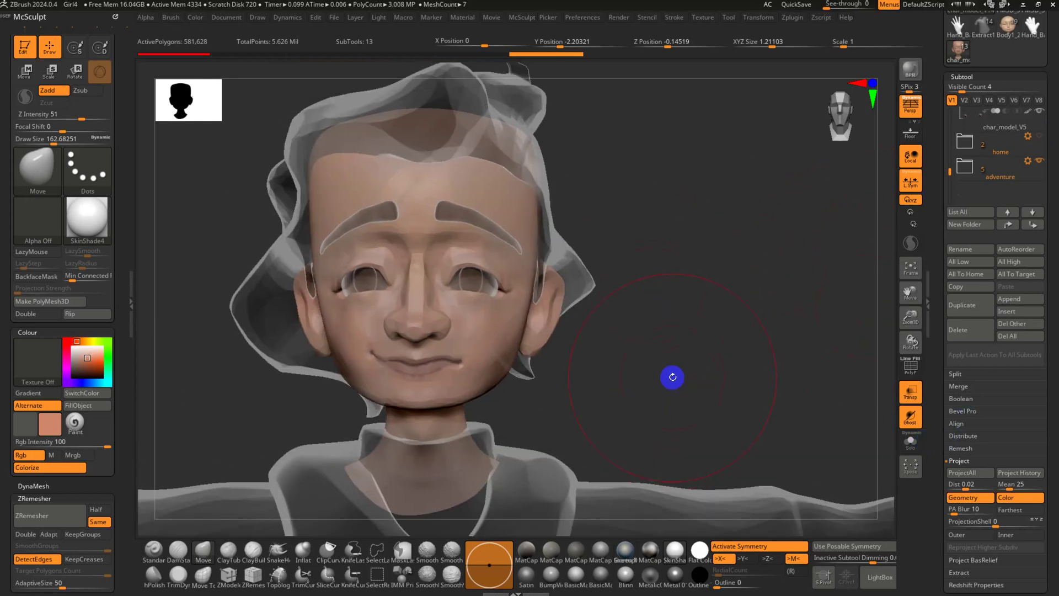
# Duplicate the trimmed head subtool char_model_V14 and isolate the copy in Solo mode
pyautogui.moveTo(946, 175); pyautogui.dragTo(949, 135)
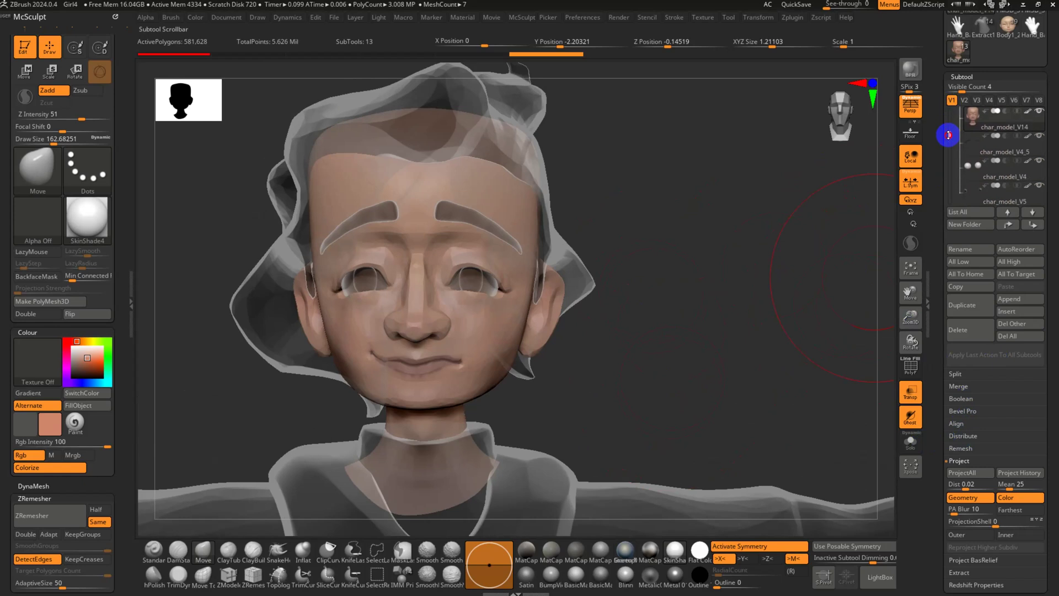
pyautogui.click(961, 305)
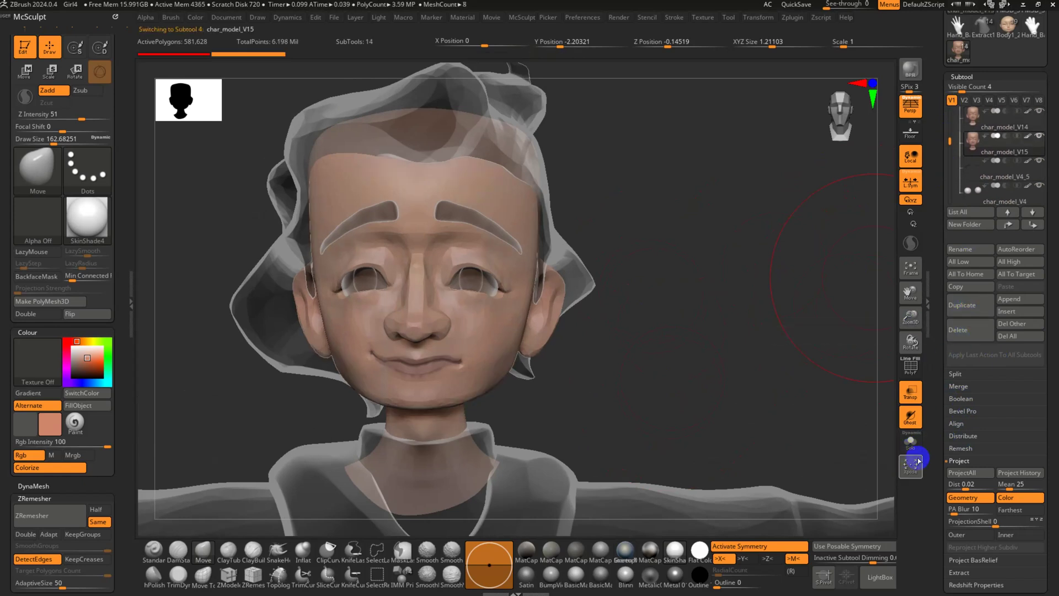
pyautogui.click(910, 441)
pyautogui.hotkey('shift', 'f')
pyautogui.hotkey('shift', 'f')
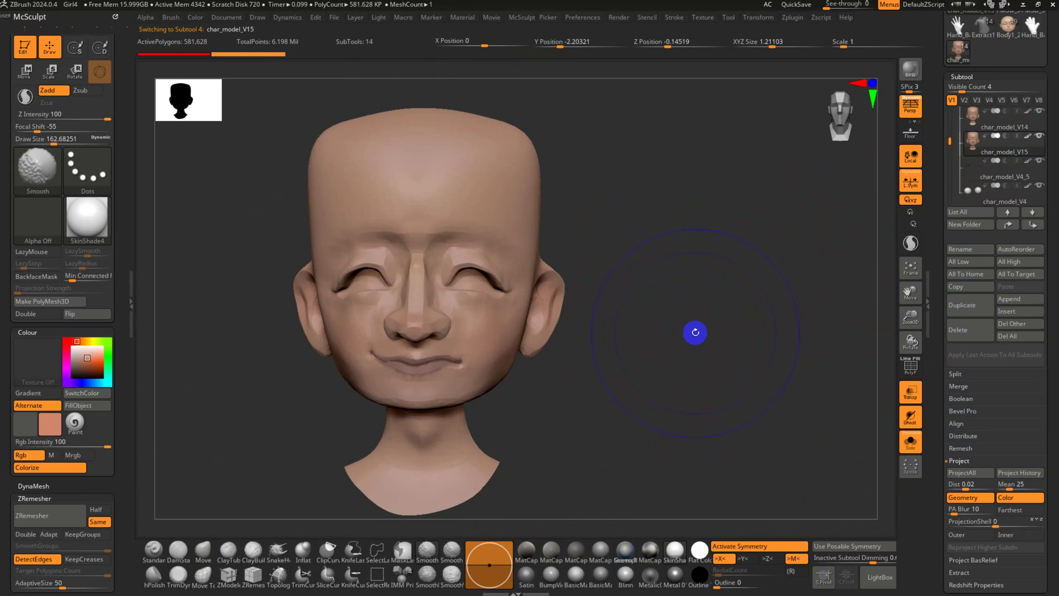
pyautogui.press('x')
pyautogui.press('x')
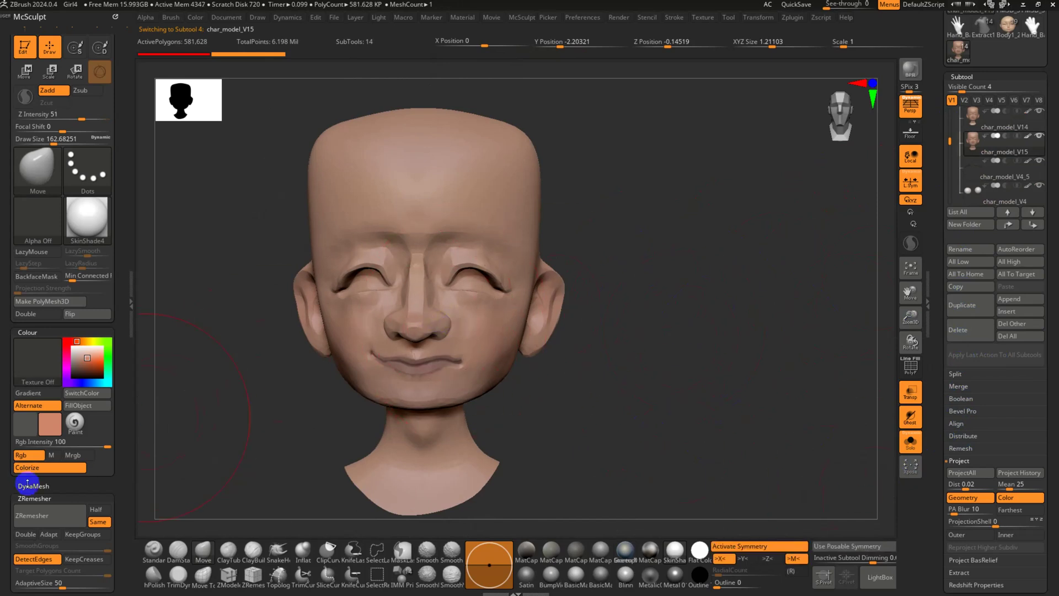
# Try Mirror And Weld on the duplicated head and undo it
pyautogui.moveTo(118, 482); pyautogui.dragTo(111, 409)
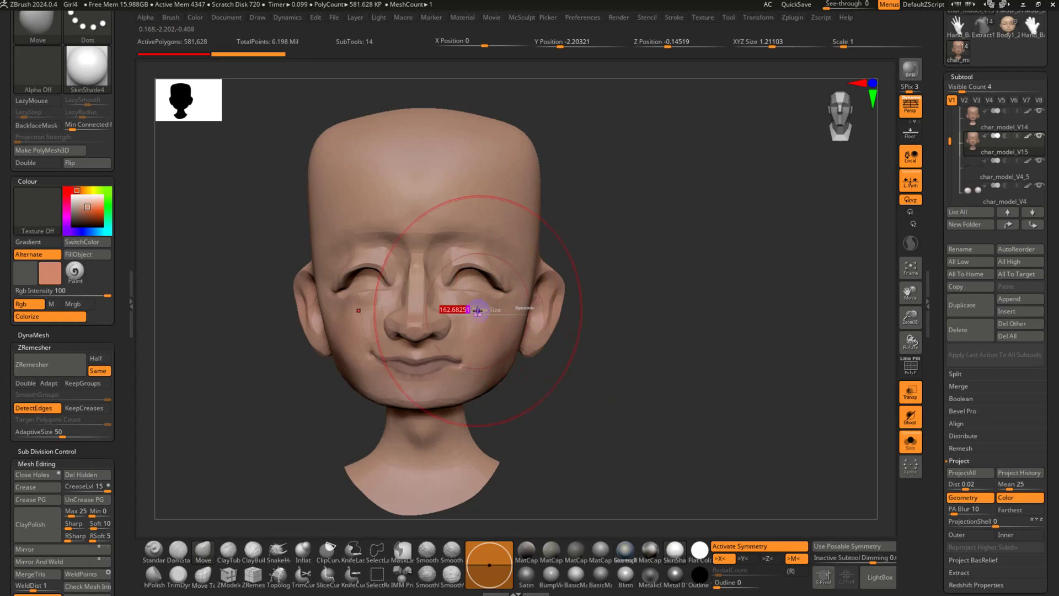
pyautogui.moveTo(118, 450); pyautogui.dragTo(116, 385)
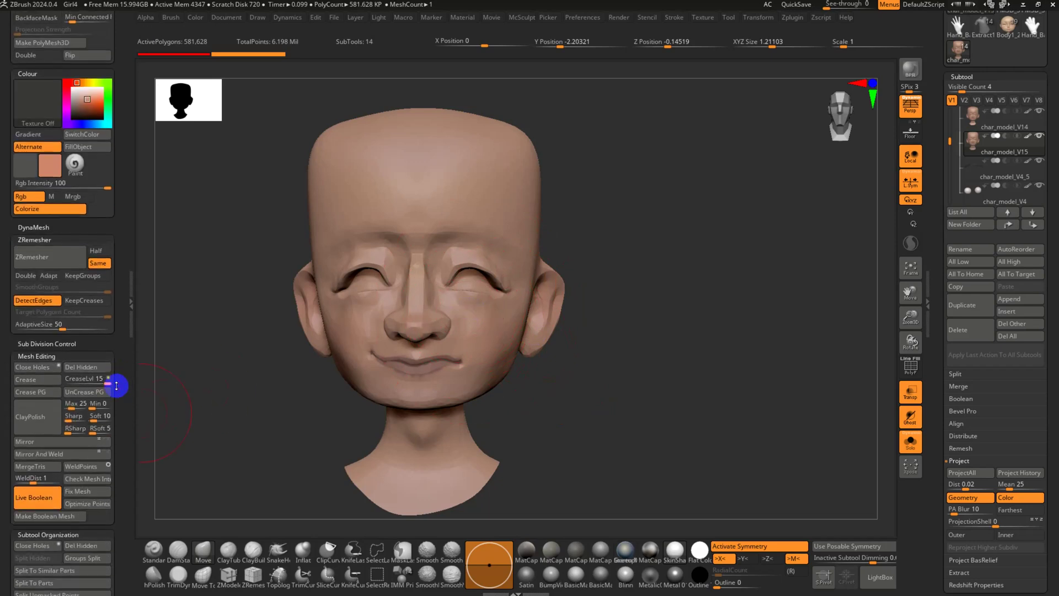
pyautogui.click(73, 454)
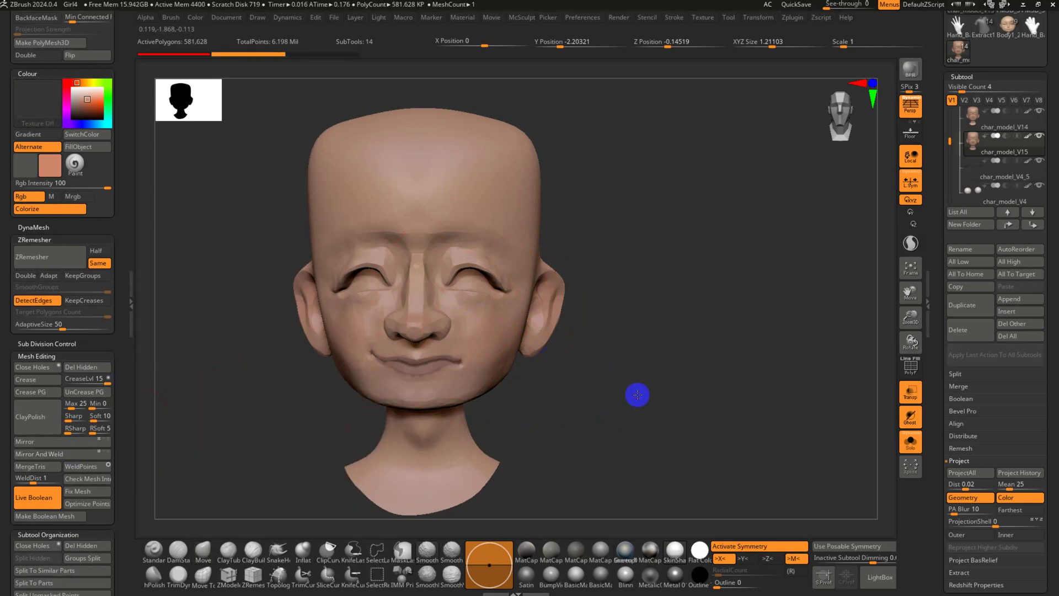
pyautogui.hotkey('ctrl', 'z')
pyautogui.keyDown('alt'); pyautogui.moveTo(645, 394); pyautogui.dragTo(625, 396); pyautogui.keyUp('alt')
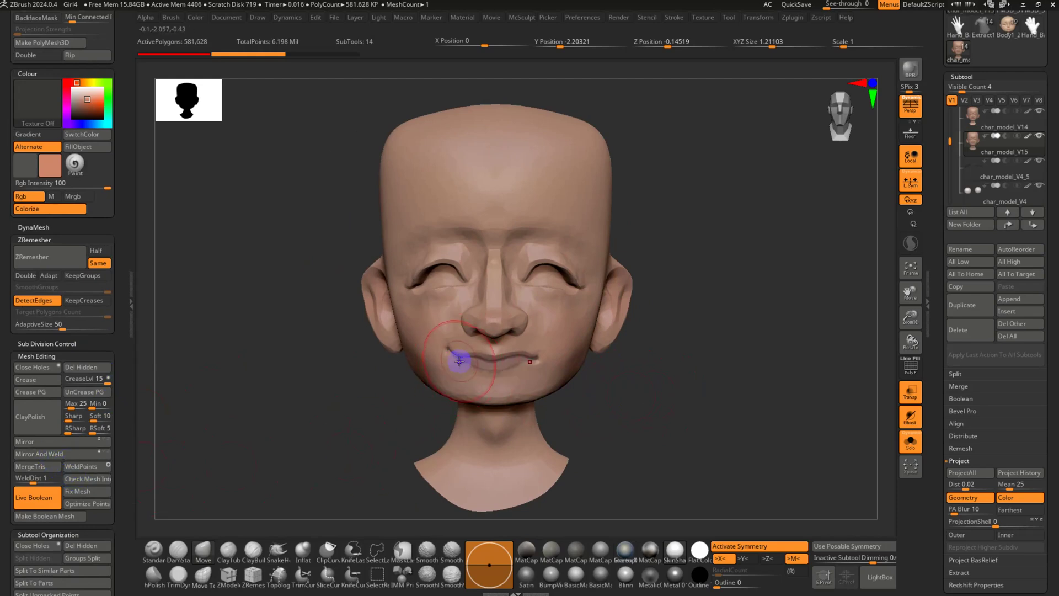
# Turn off symmetry and try nudging one mouth corner with the Move brush before applying Mirror And Weld to the head
pyautogui.press('x')
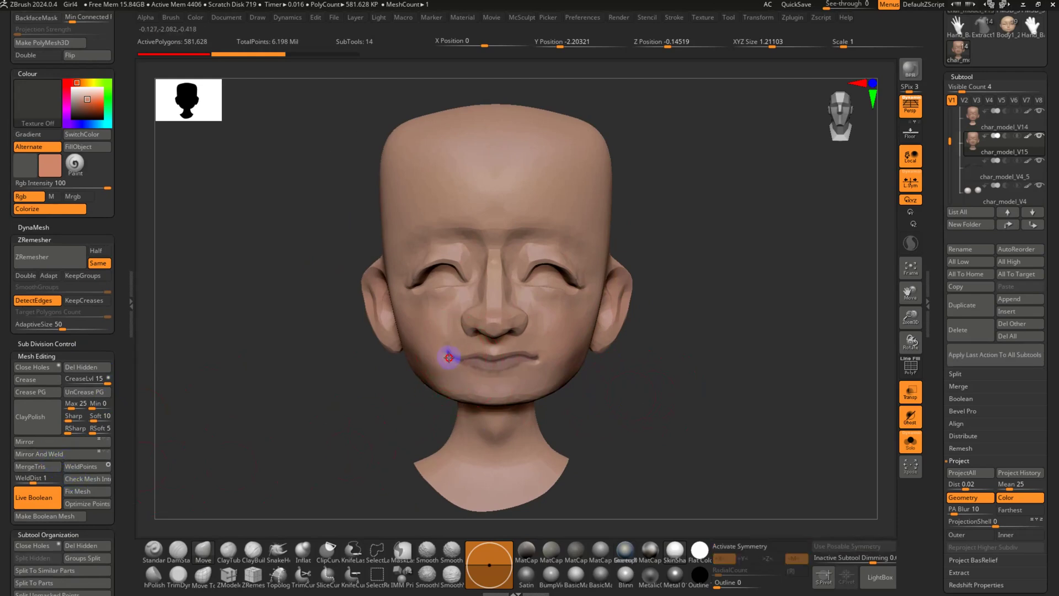
pyautogui.moveTo(456, 362); pyautogui.dragTo(453, 359)
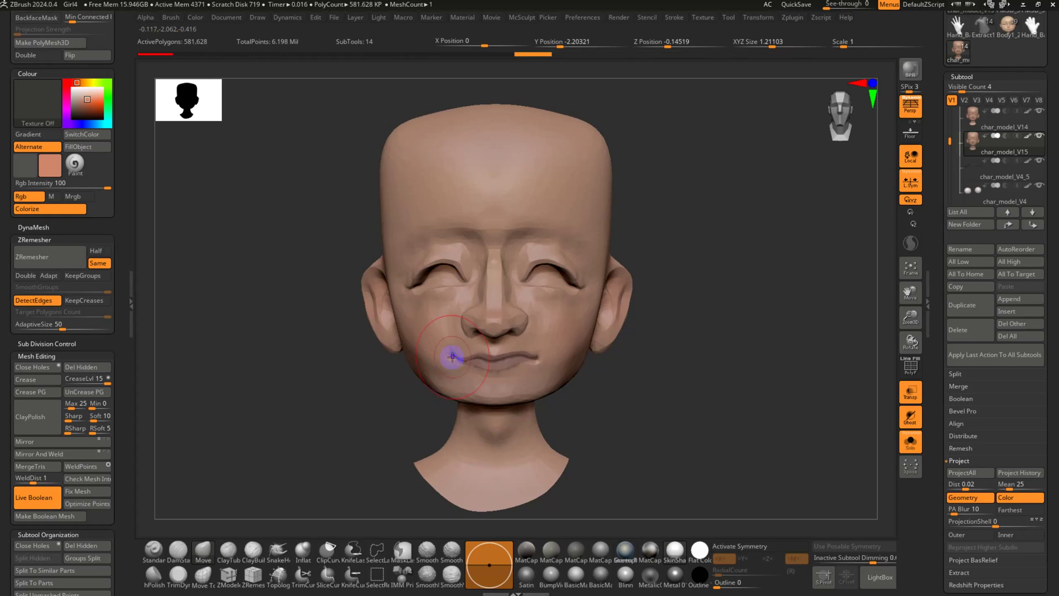
pyautogui.click(70, 454)
pyautogui.hotkey('ctrl', 'z')
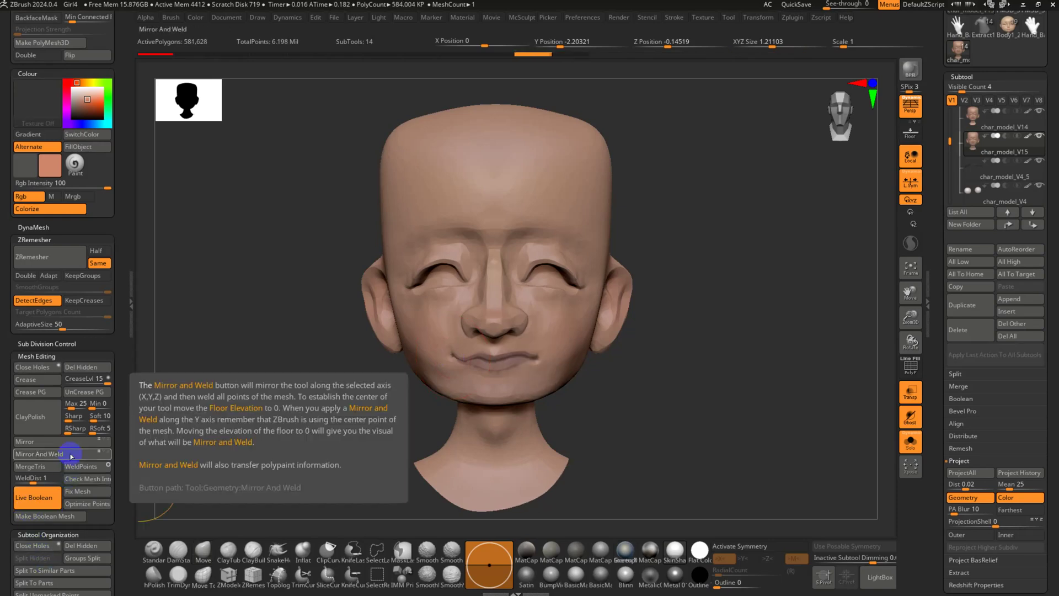
pyautogui.hotkey('ctrl', 'shift', 'z')
pyautogui.hotkey('ctrl', 'z')
pyautogui.hotkey('ctrl', 'z')
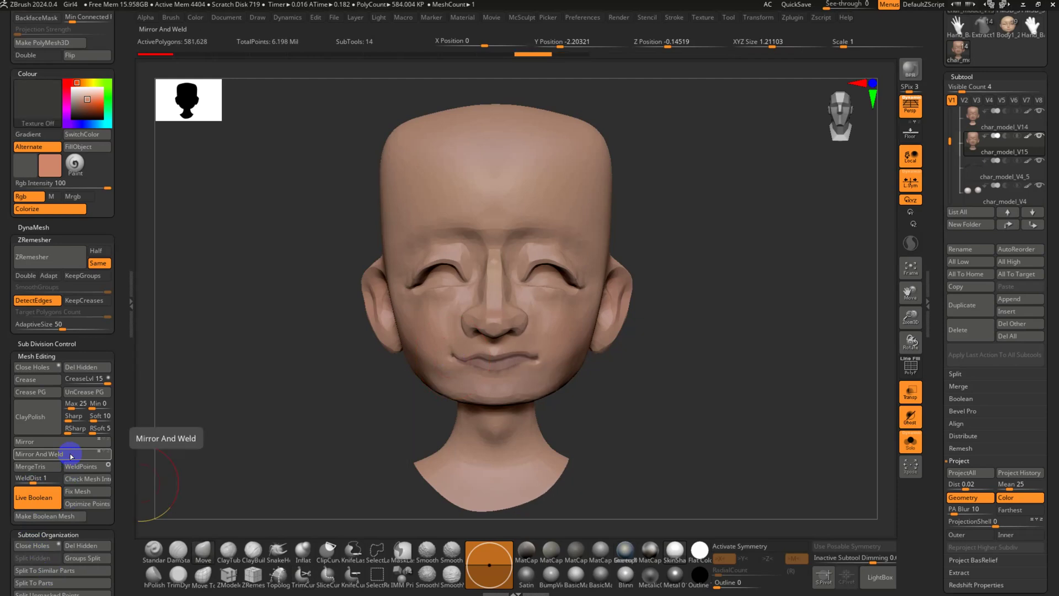
# Flip the duplicated head with Mirror and make it symmetrical with Mirror And Weld
pyautogui.click(70, 440)
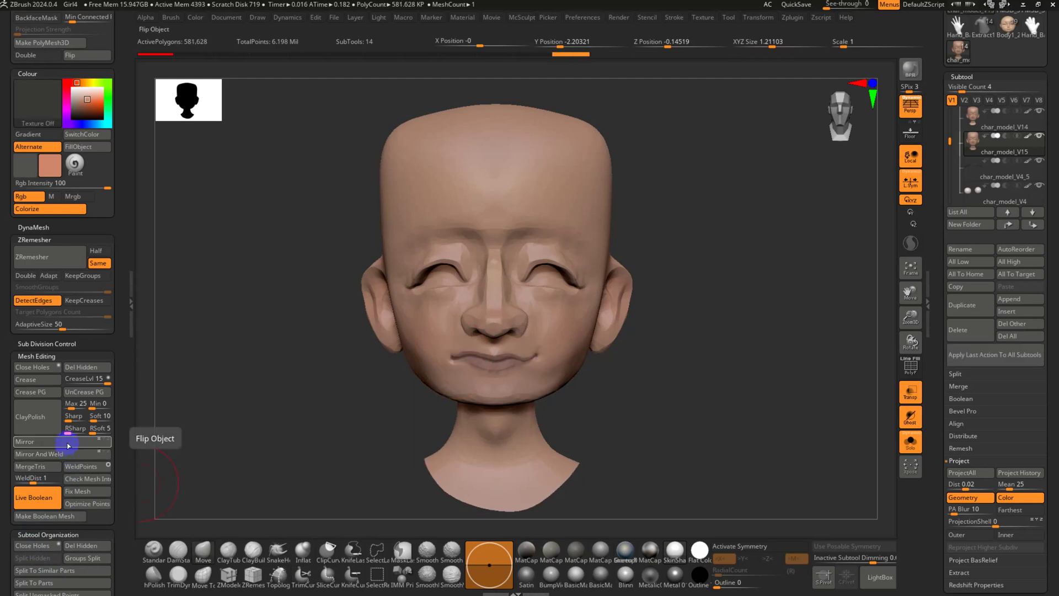
pyautogui.click(69, 454)
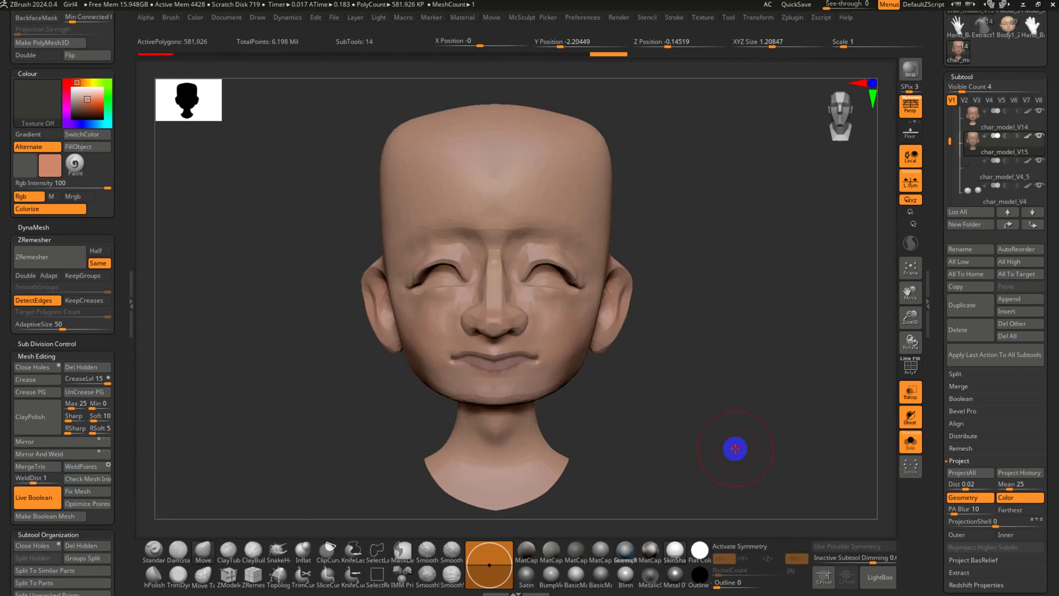
pyautogui.moveTo(735, 449); pyautogui.dragTo(669, 234)
pyautogui.press('super')
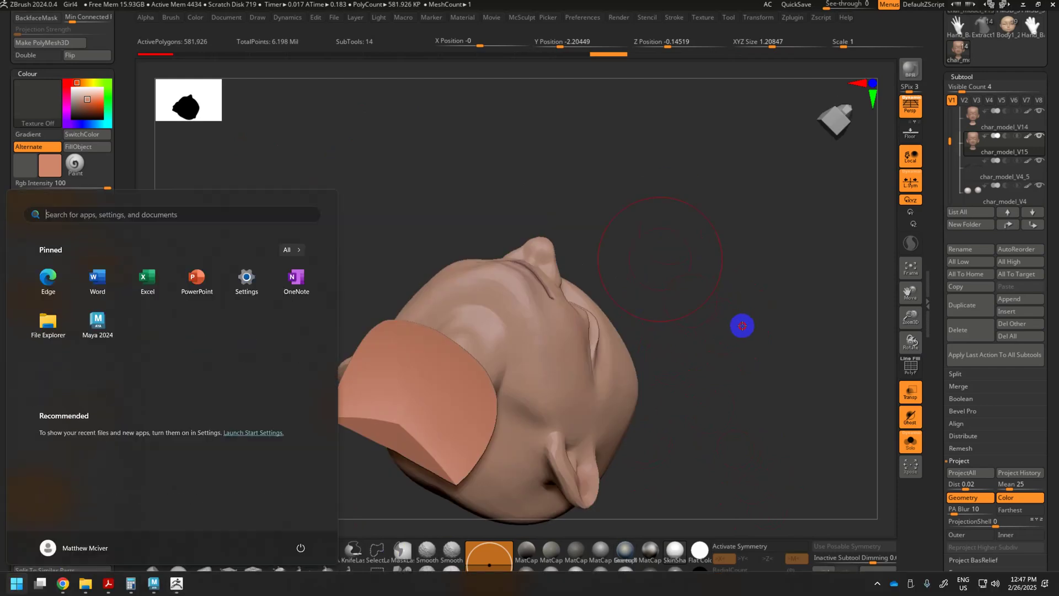
pyautogui.moveTo(739, 326); pyautogui.dragTo(695, 331)
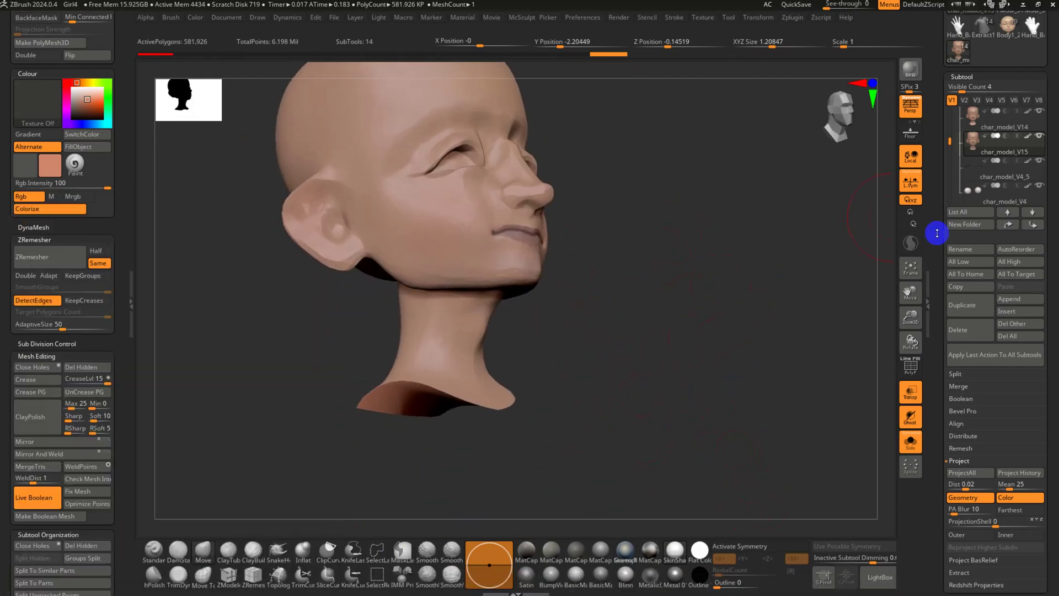
# Duplicate the mirrored head subtool char_model_V15 and hide char_model_V14
pyautogui.click(978, 118)
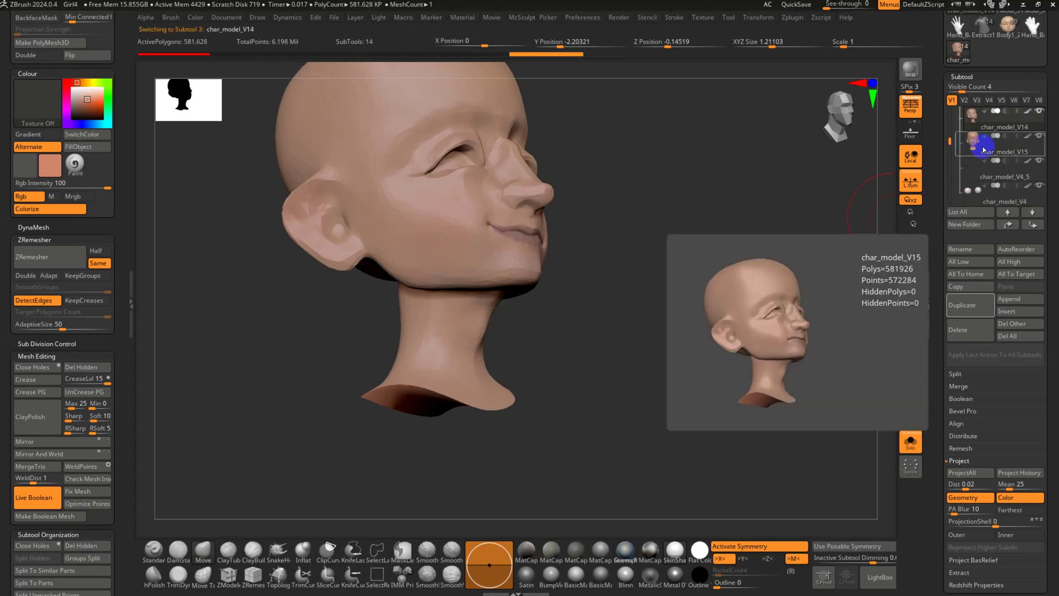
pyautogui.click(985, 144)
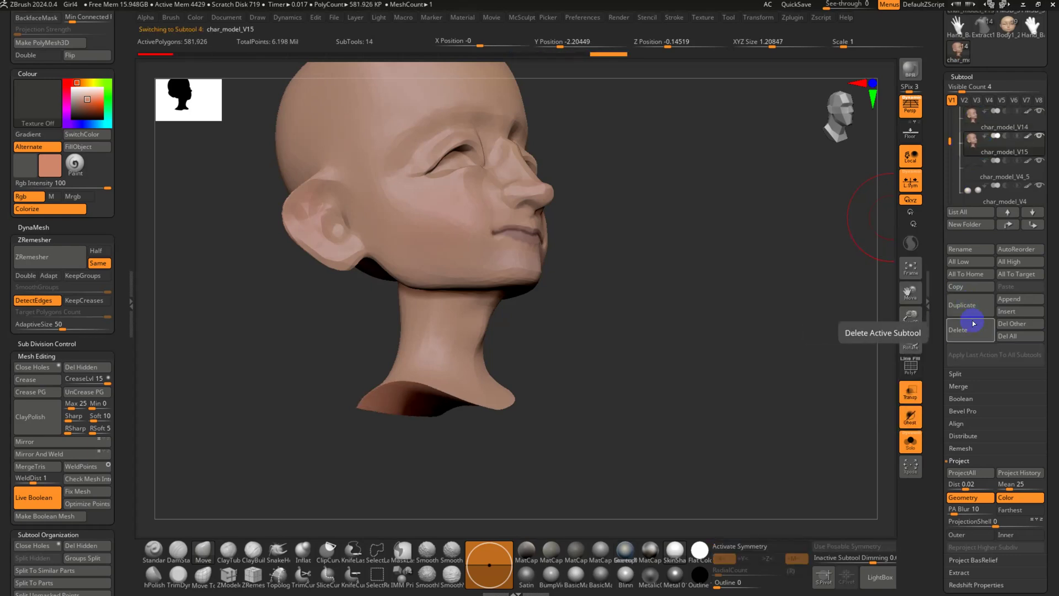
pyautogui.click(966, 305)
pyautogui.click(1040, 112)
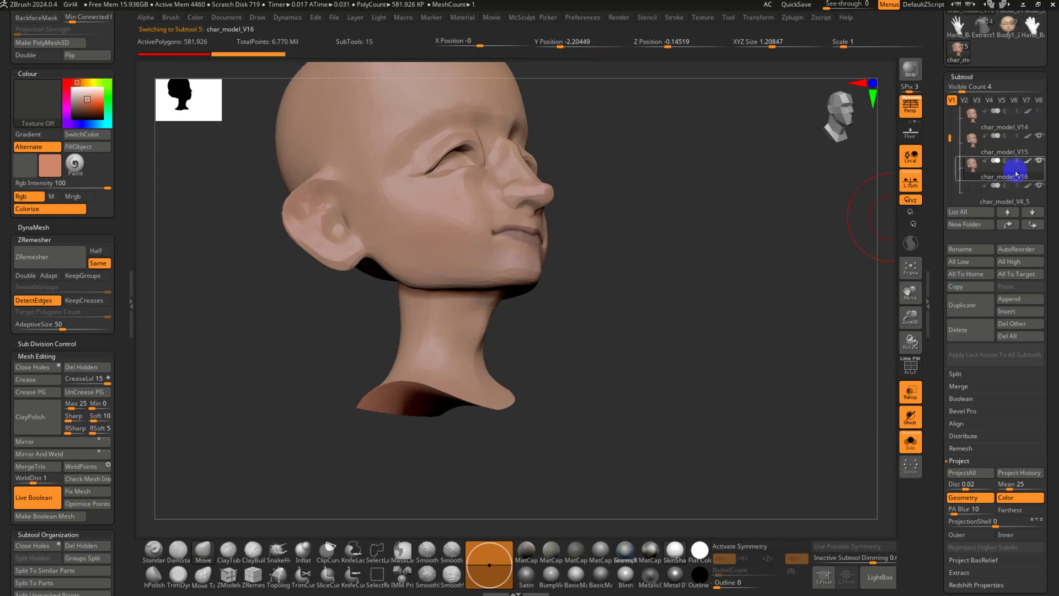
# Display the new copy's polyframe and set ZRemesher to a target polygon count of 10.44768 with DetectEdges and Same off
pyautogui.keyDown('shift'); pyautogui.moveTo(549, 326); pyautogui.dragTo(675, 412); pyautogui.keyUp('shift')
pyautogui.hotkey('shift', 'f')
pyautogui.hotkey('shift', 'f')
pyautogui.hotkey('shift', 'f')
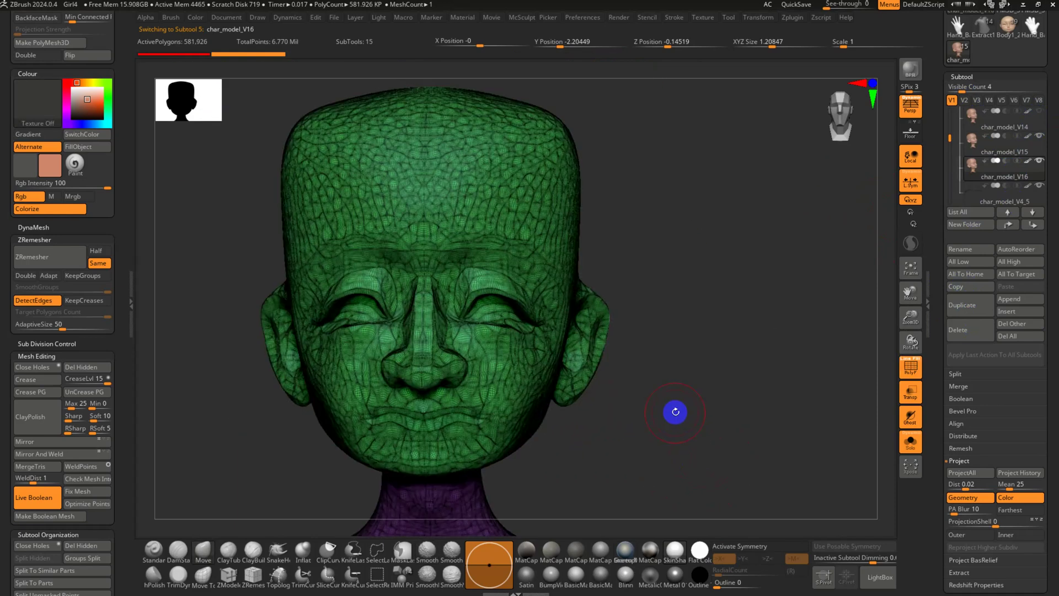
pyautogui.click(42, 300)
pyautogui.click(97, 268)
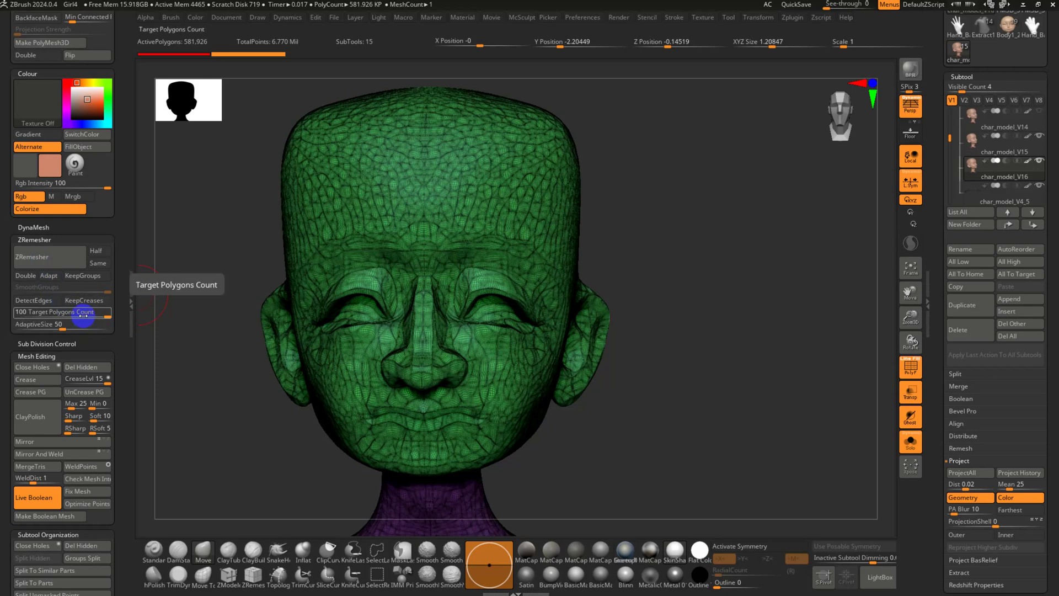
pyautogui.moveTo(78, 312); pyautogui.dragTo(62, 315)
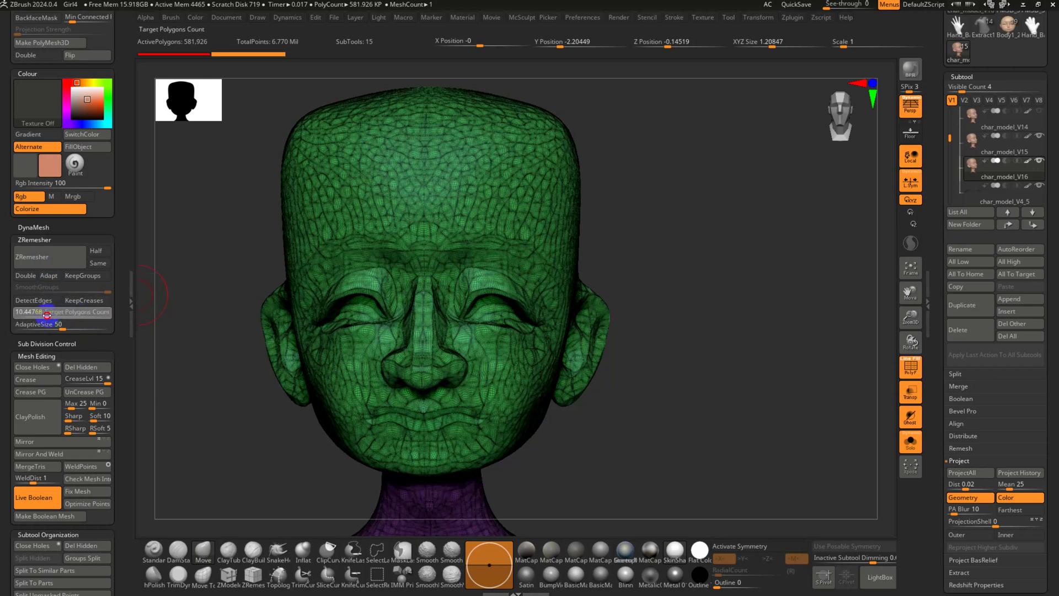
# Try remeshing the head copy with ZRemesher, examining the face topology before undoing the remesh
pyautogui.click(48, 268)
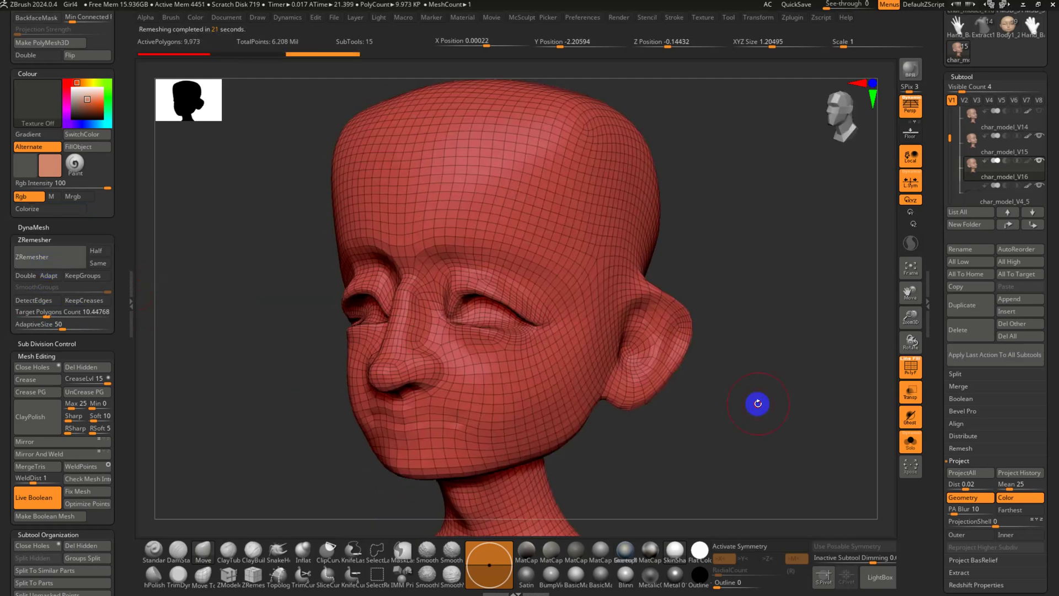
pyautogui.moveTo(756, 402); pyautogui.dragTo(432, 355, button='right')
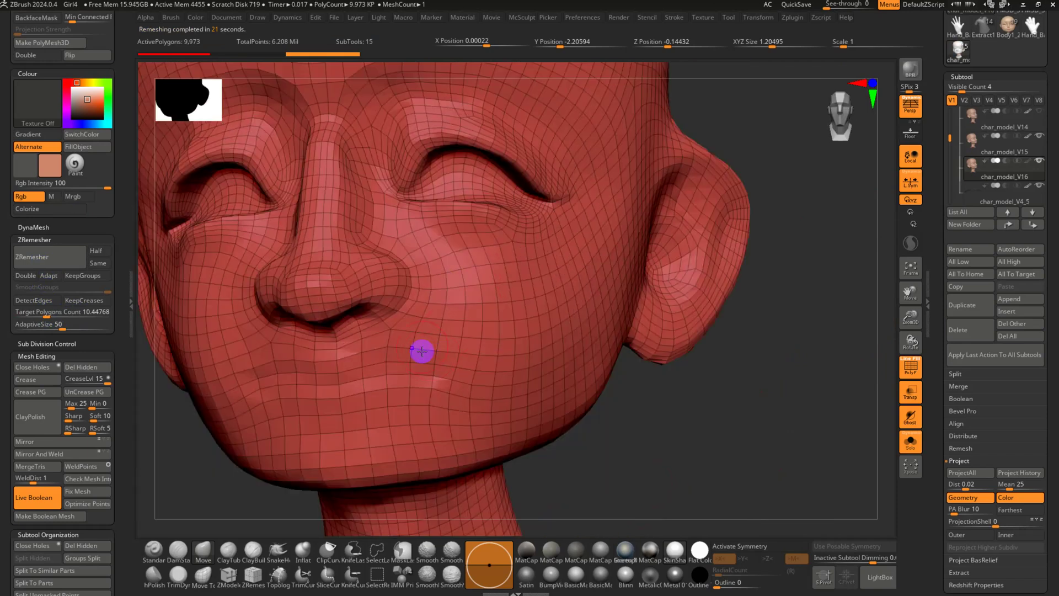
pyautogui.moveTo(546, 353)
pyautogui.keyDown('ctrl'); pyautogui.mouseDown(button='right')
pyautogui.moveTo(537, 333)
pyautogui.moveTo(541, 367)
pyautogui.mouseUp(button='right'); pyautogui.keyUp('ctrl')
pyautogui.hotkey('ctrl', 'z')
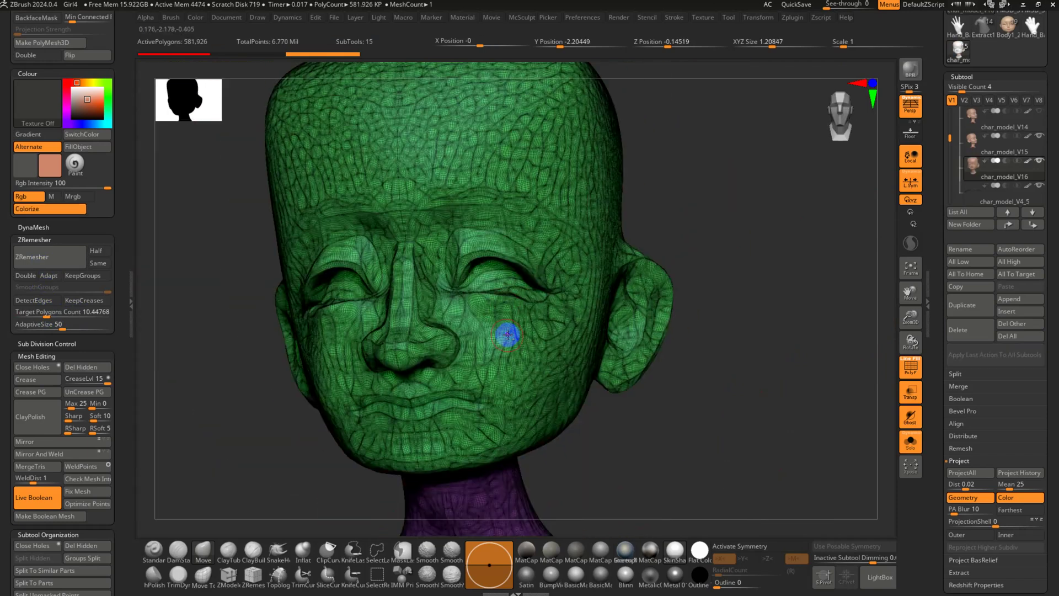
pyautogui.moveTo(508, 335)
pyautogui.keyDown('ctrl'); pyautogui.mouseDown(button='right')
pyautogui.moveTo(520, 390)
pyautogui.moveTo(529, 359)
pyautogui.mouseUp(button='right'); pyautogui.keyUp('ctrl')
pyautogui.keyDown('ctrl'); pyautogui.moveTo(521, 278); pyautogui.dragTo(506, 248, button='right'); pyautogui.keyUp('ctrl')
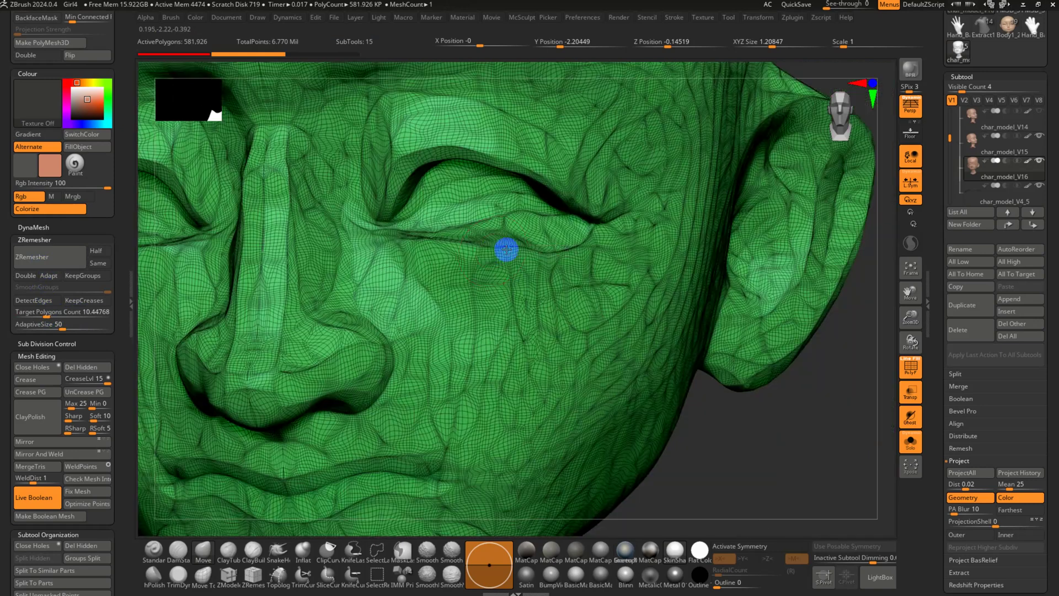
pyautogui.press('s')
pyautogui.rightClick(492, 250)
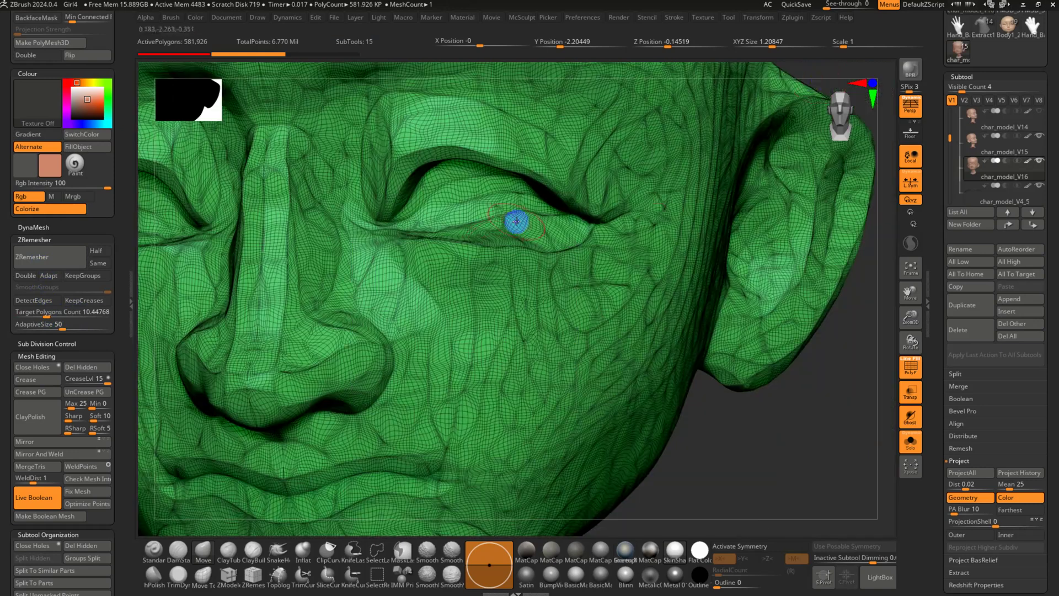
pyautogui.keyDown('alt'); pyautogui.moveTo(723, 427); pyautogui.dragTo(765, 484, button='right'); pyautogui.keyUp('alt')
pyautogui.press('s')
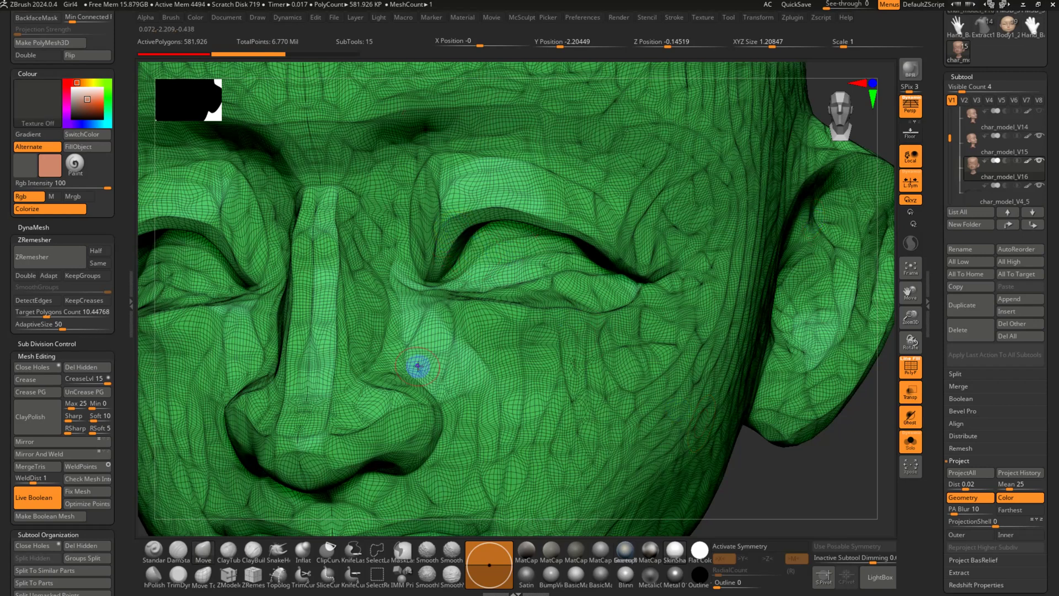
pyautogui.moveTo(449, 321); pyautogui.dragTo(440, 311, button='right')
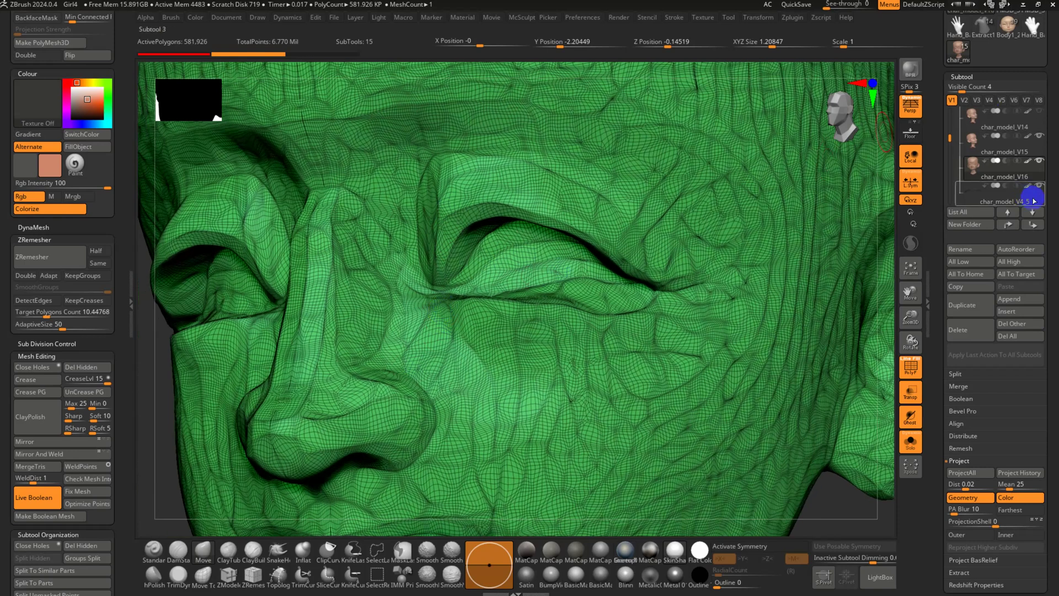
# Hide the char_model_V5 and char_model_V4_5 subtools and turn off transparency and Solo to show the eyeballs together with the head
pyautogui.moveTo(949, 138)
pyautogui.mouseDown()
pyautogui.moveTo(947, 100)
pyautogui.moveTo(947, 156)
pyautogui.mouseUp()
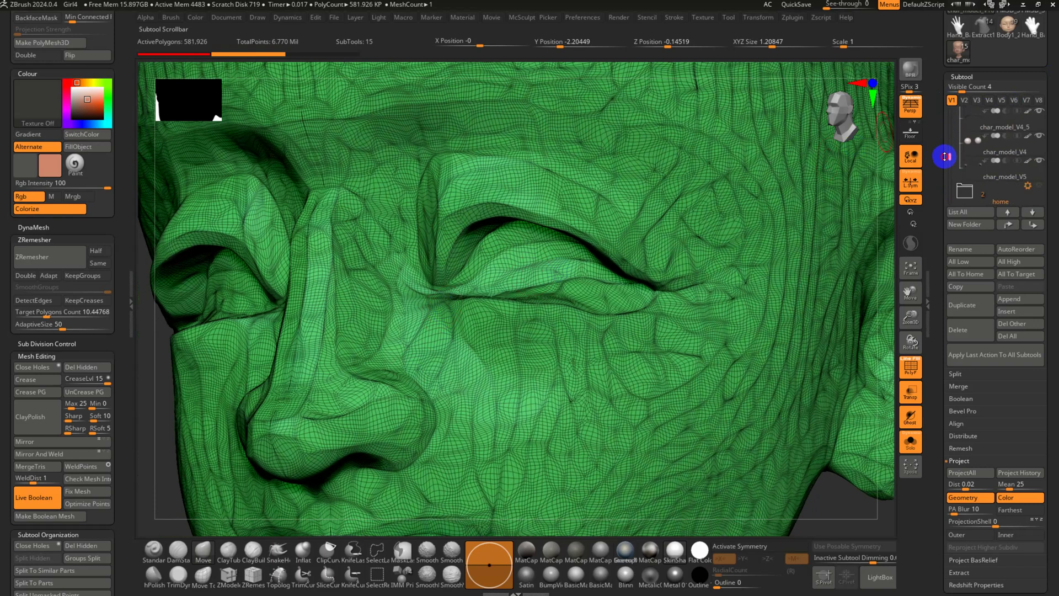
pyautogui.click(1039, 162)
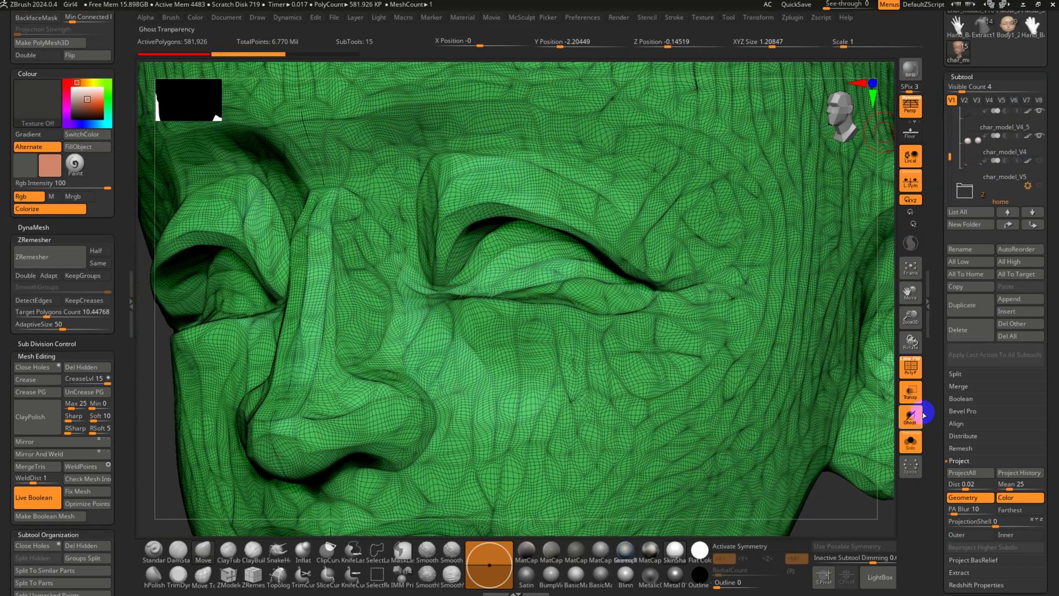
pyautogui.click(911, 391)
pyautogui.click(911, 448)
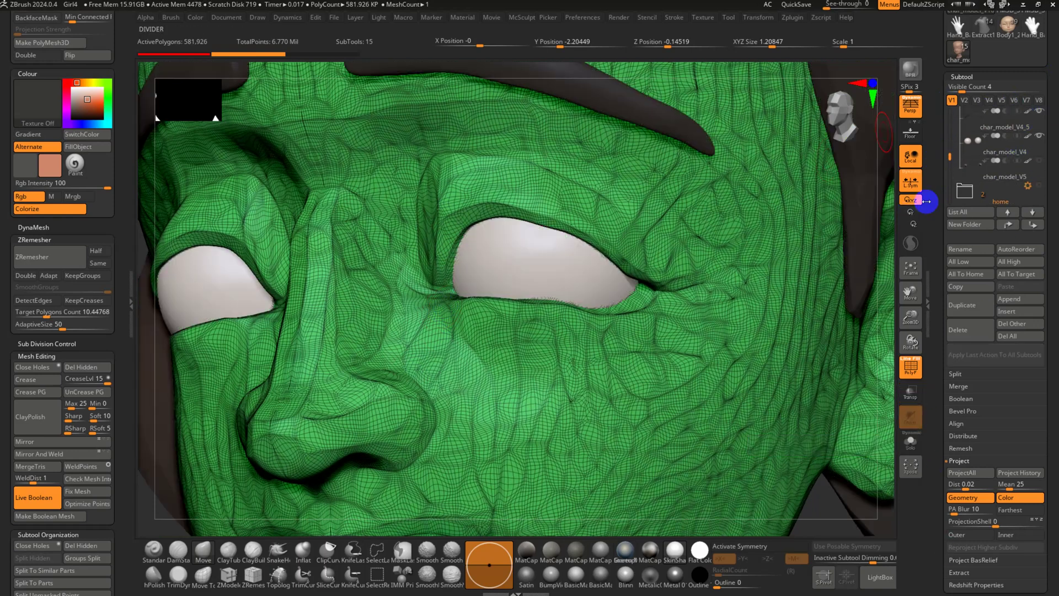
pyautogui.click(951, 156)
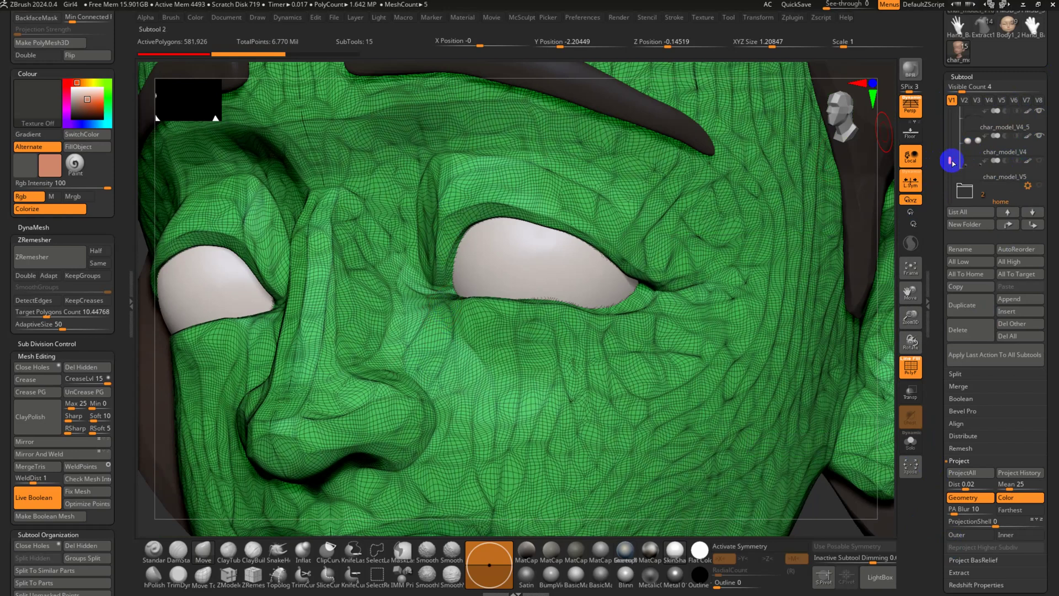
pyautogui.moveTo(986, 171)
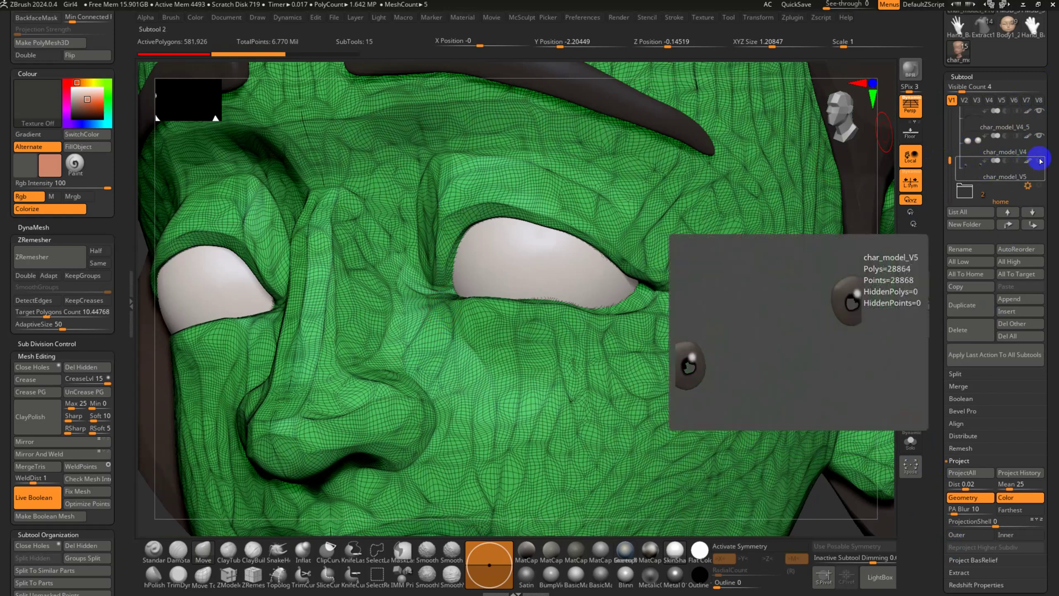
pyautogui.scroll(2, 1041, 161)
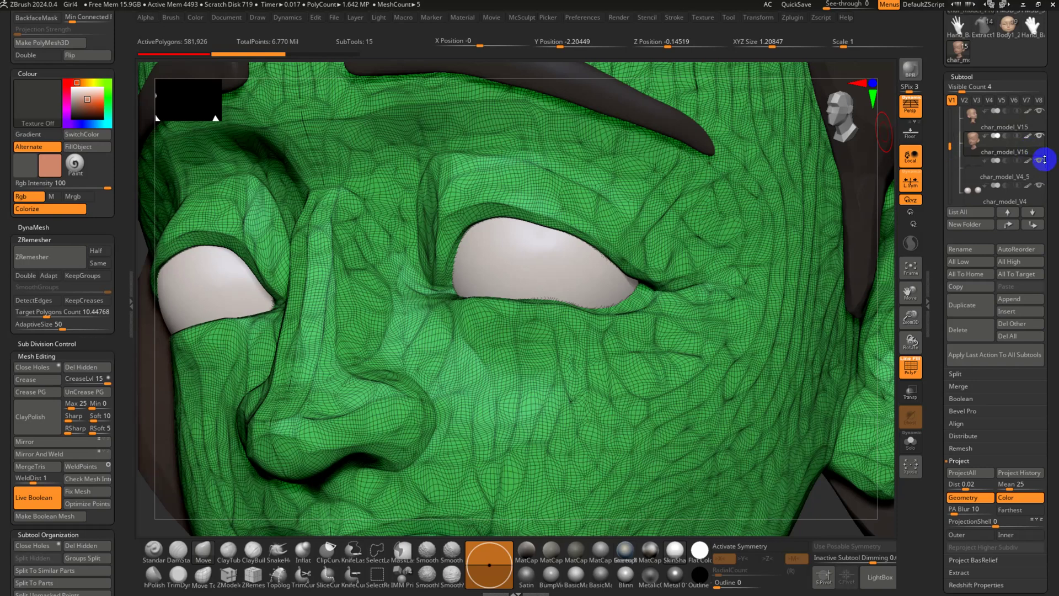
pyautogui.click(1040, 161)
pyautogui.keyDown('ctrl'); pyautogui.moveTo(652, 211); pyautogui.dragTo(662, 292, button='right'); pyautogui.keyUp('ctrl')
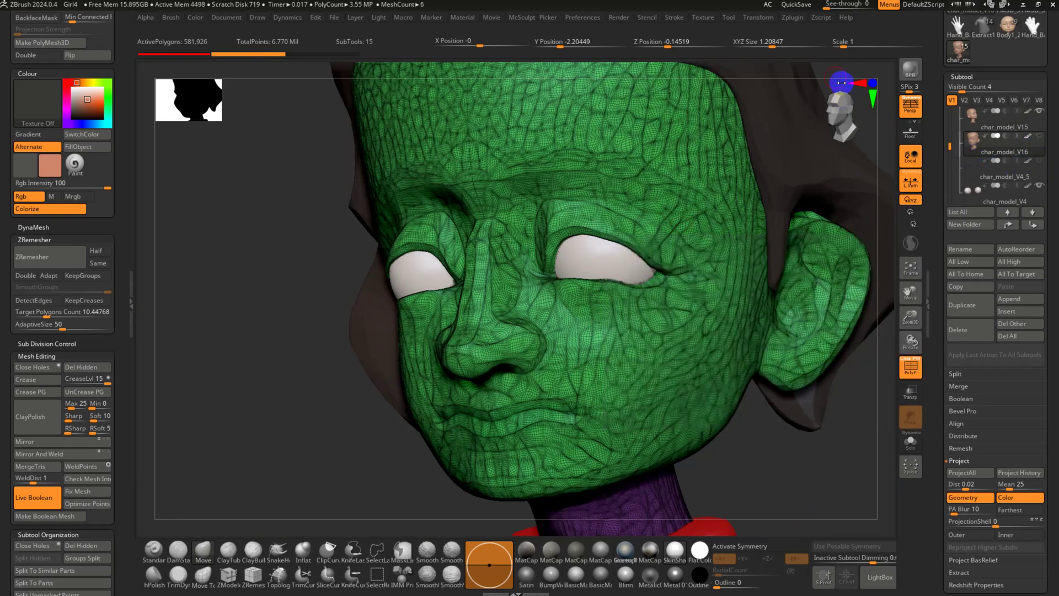
# Try to create an intersection mask on the head with Intersection Masker
pyautogui.click(787, 23)
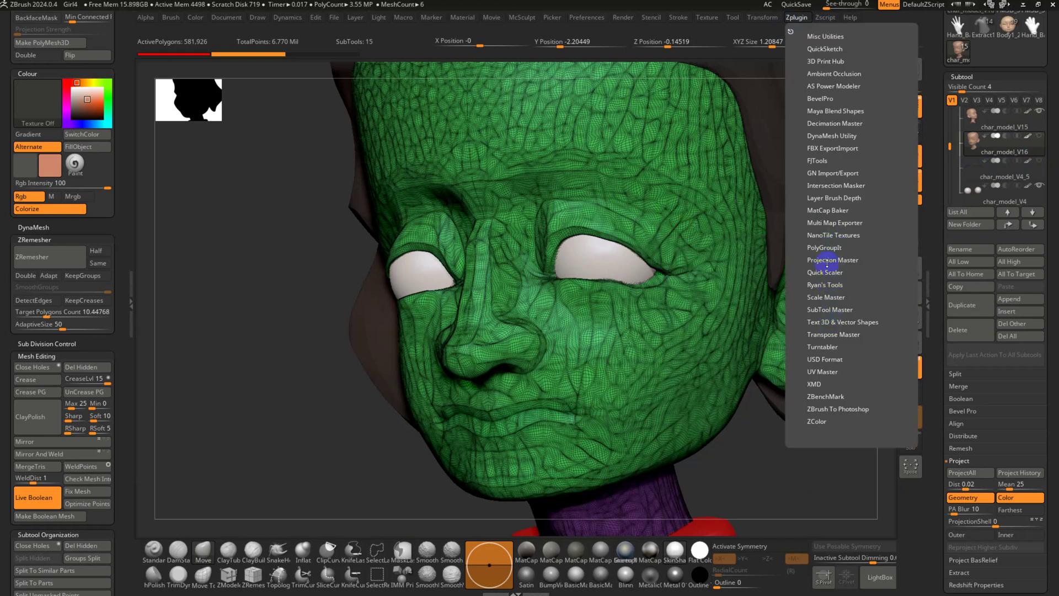
pyautogui.click(823, 186)
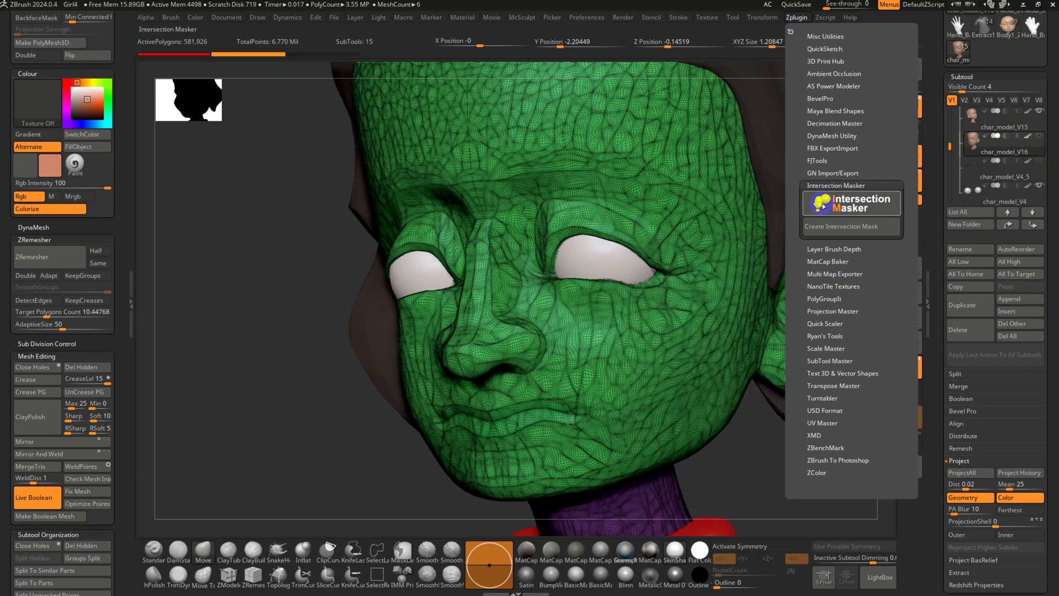
pyautogui.click(826, 227)
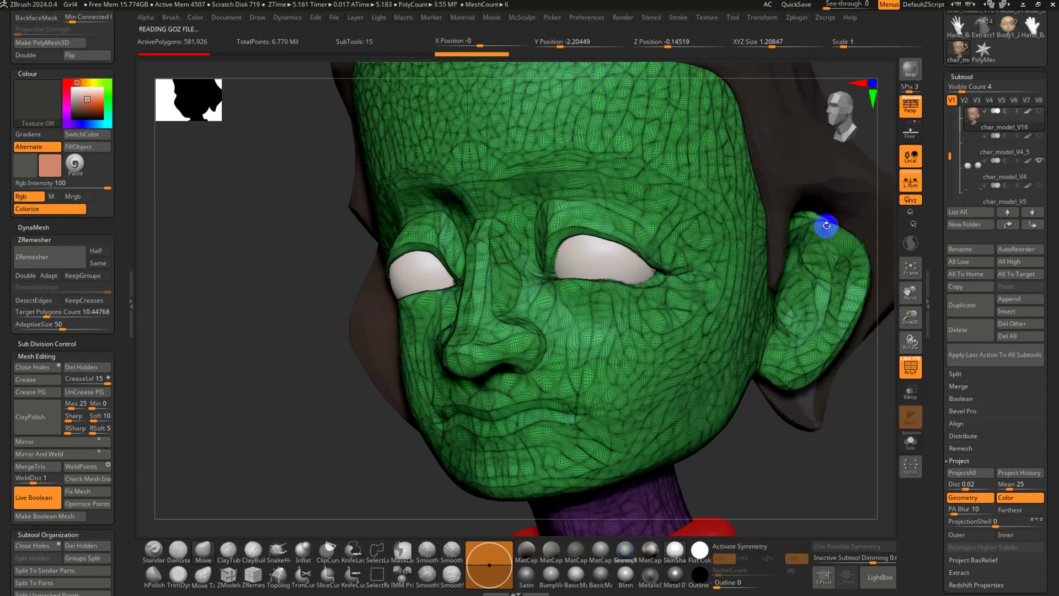
# Isolate the head subtool char_model_V16 with Solo and turn off its polyframe display, keeping Colorize on
pyautogui.click(911, 442)
pyautogui.hotkey('shift', 'f')
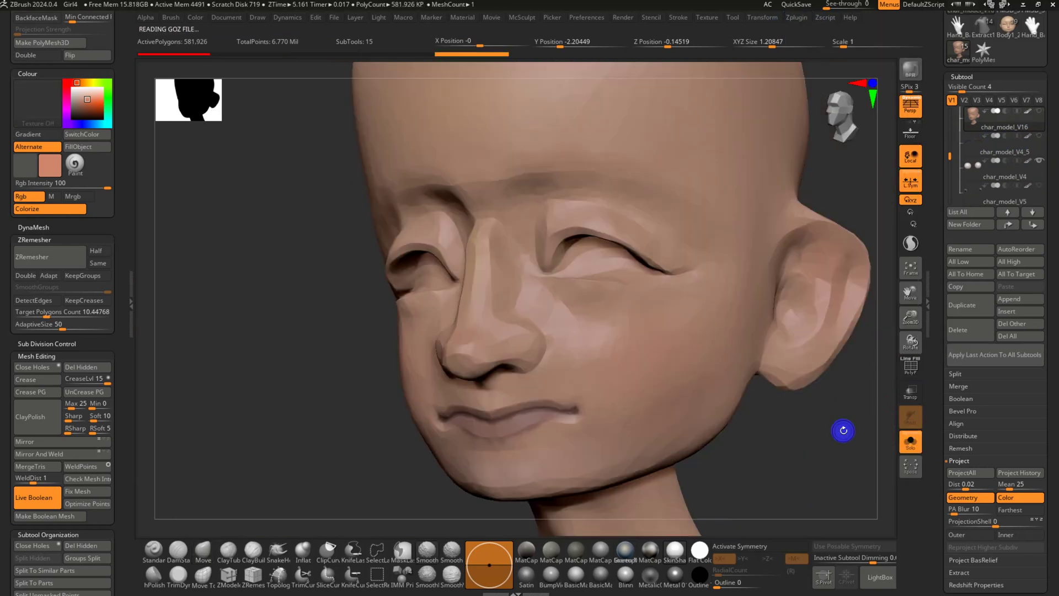
pyautogui.moveTo(836, 447); pyautogui.dragTo(151, 433)
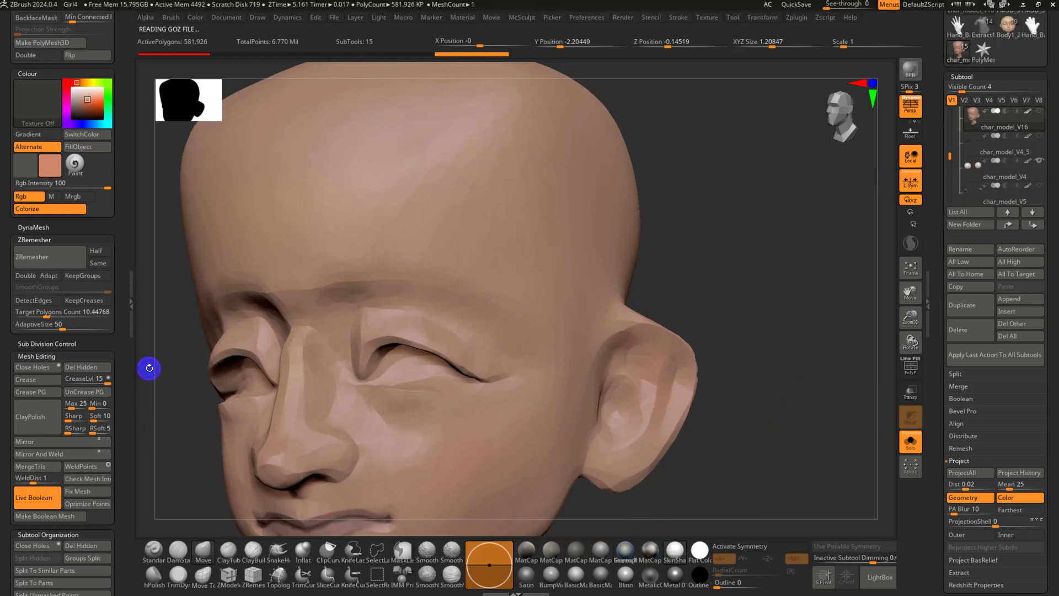
pyautogui.click(29, 209)
pyautogui.click(30, 209)
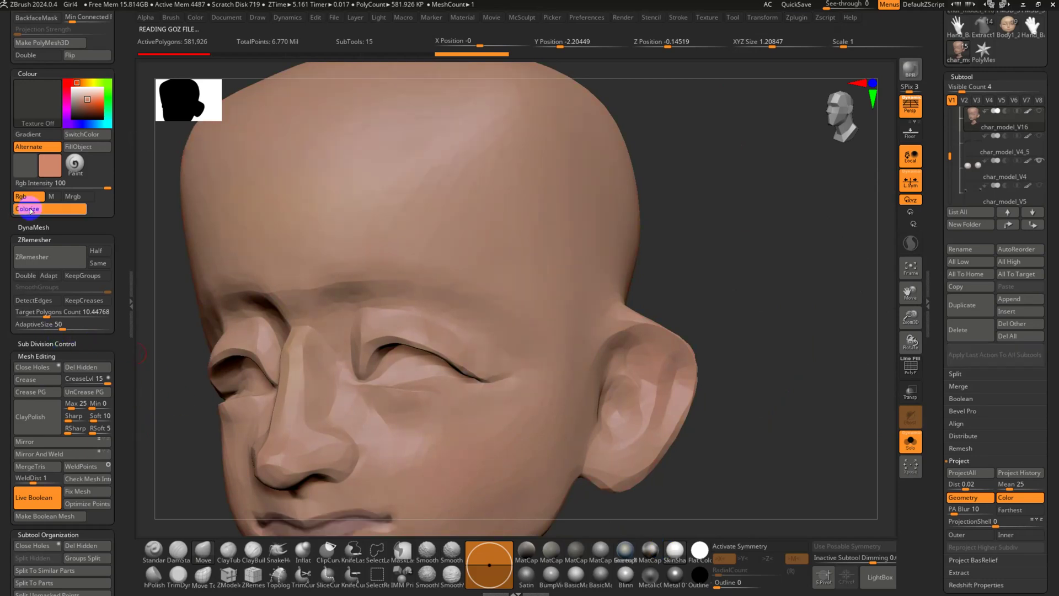
# Paint a mask with X symmetry inside the eye openings, along the upper eyelids and into the inner corners
pyautogui.moveTo(783, 258); pyautogui.dragTo(799, 445)
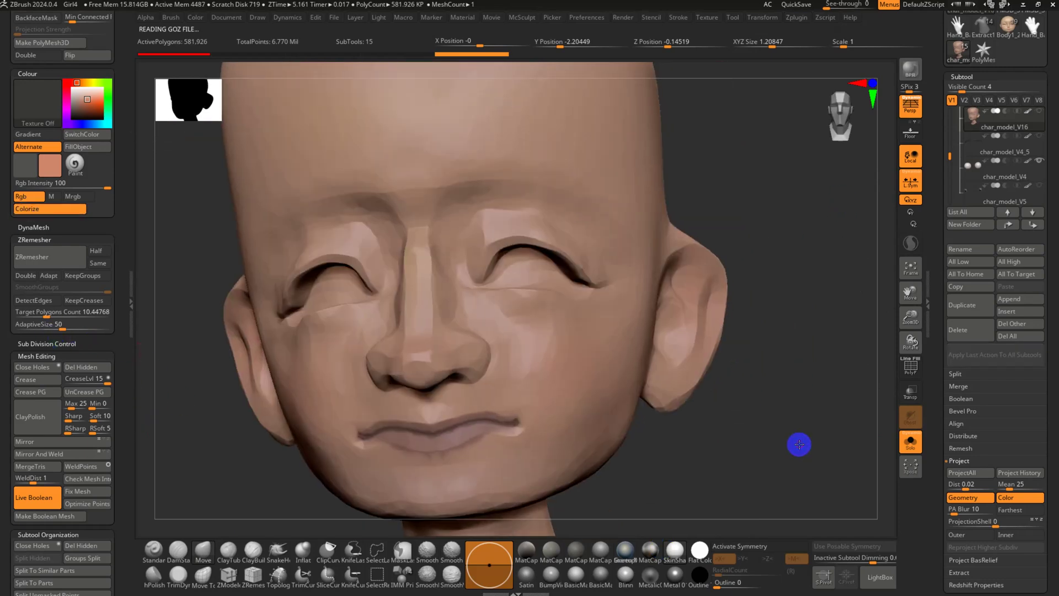
pyautogui.keyDown('alt'); pyautogui.moveTo(502, 268); pyautogui.dragTo(511, 346, button='right'); pyautogui.keyUp('alt')
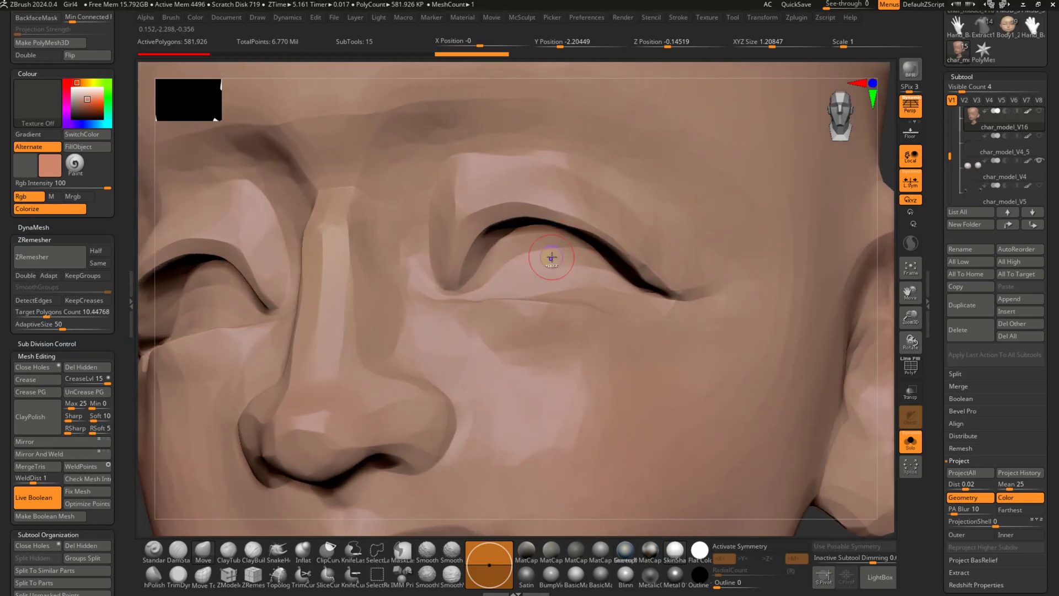
pyautogui.moveTo(541, 258)
pyautogui.keyDown('ctrl'); pyautogui.mouseDown()
pyautogui.moveTo(504, 254)
pyautogui.moveTo(637, 298)
pyautogui.mouseUp(); pyautogui.keyUp('ctrl')
pyautogui.moveTo(644, 296); pyautogui.dragTo(638, 267, button='right')
pyautogui.press('s')
pyautogui.click(516, 234)
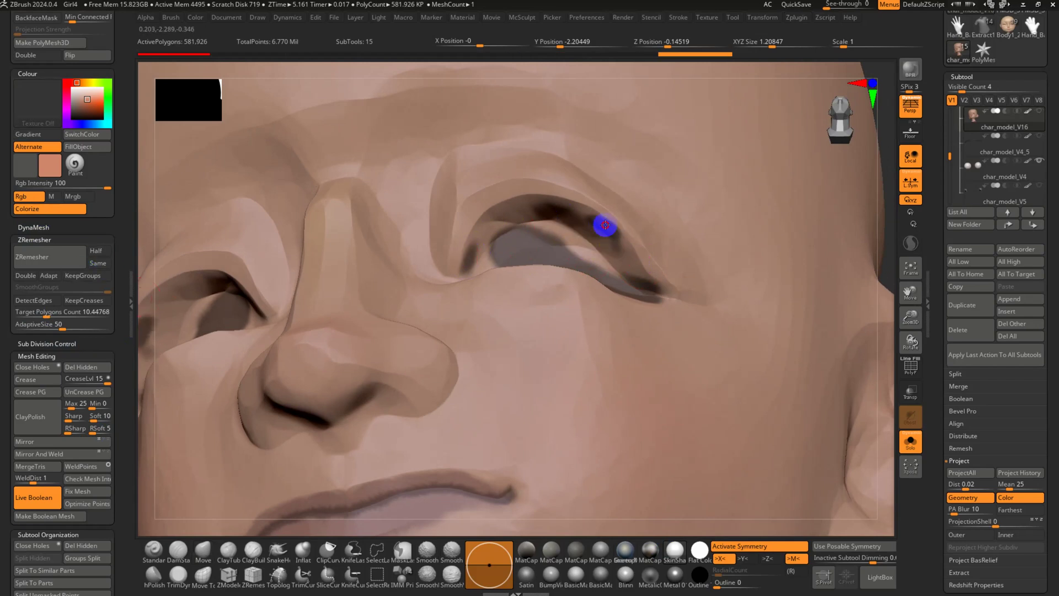
pyautogui.keyDown('shift'); pyautogui.moveTo(605, 224); pyautogui.dragTo(578, 210); pyautogui.keyUp('shift')
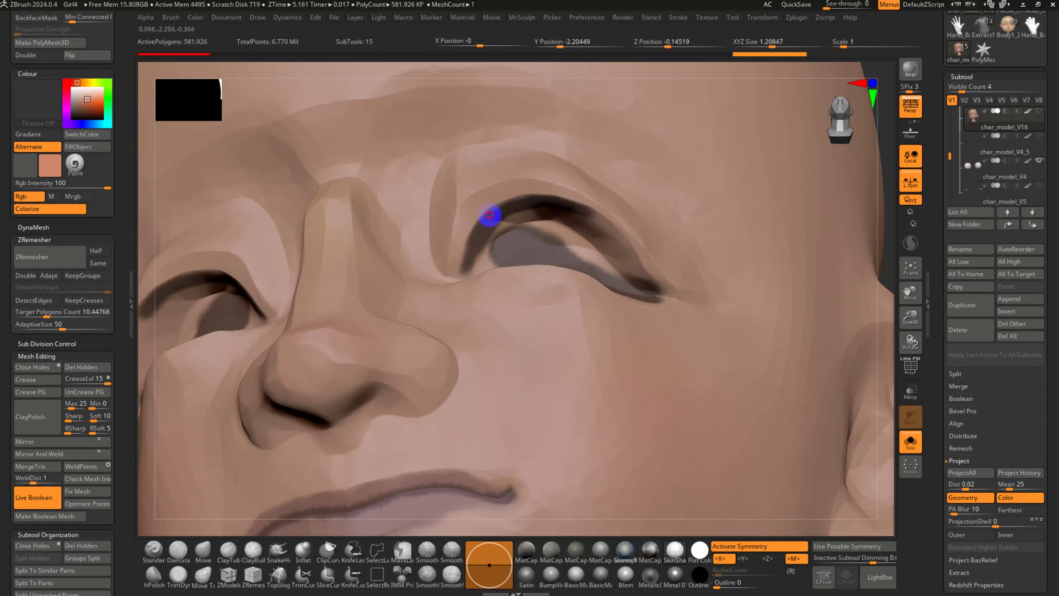
pyautogui.moveTo(490, 215); pyautogui.dragTo(509, 207)
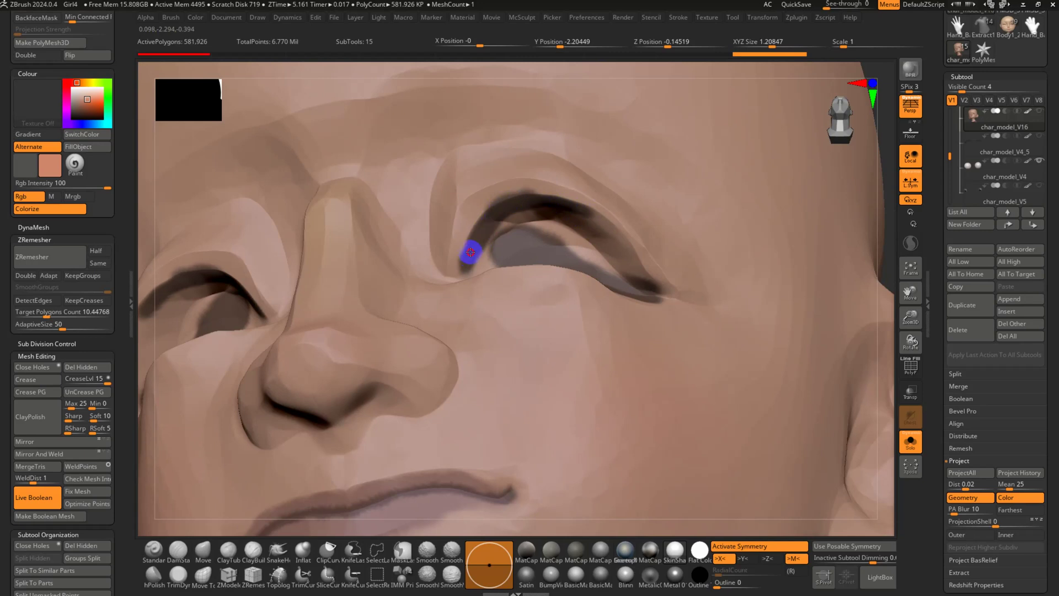
pyautogui.moveTo(470, 252); pyautogui.dragTo(461, 268)
# Extend the symmetrical mask along the lower eyelids and fill the remaining unmasked areas across both eyes
pyautogui.moveTo(656, 163); pyautogui.dragTo(656, 239, button='right')
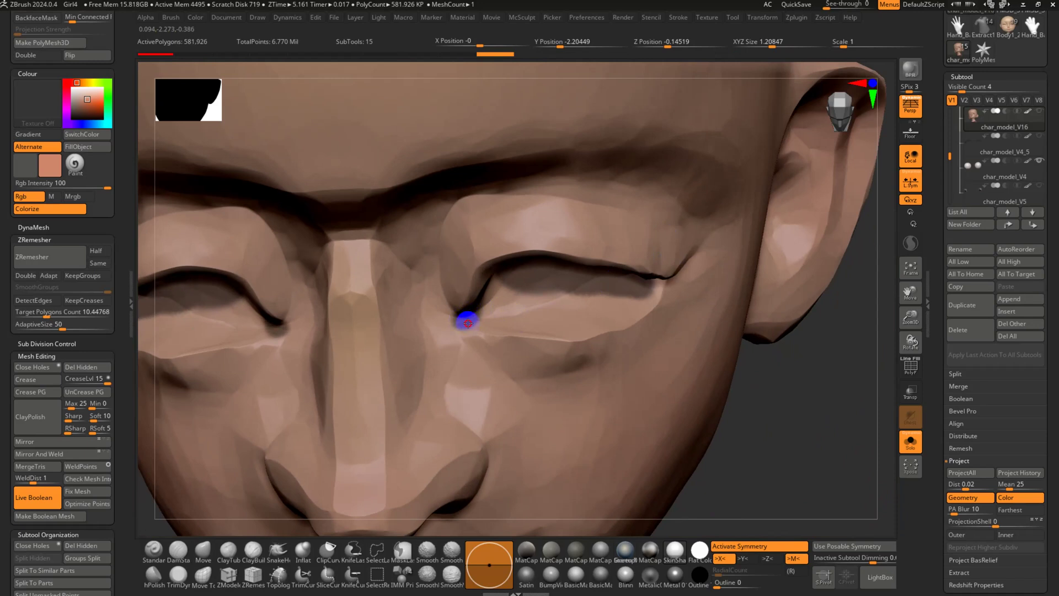
pyautogui.moveTo(525, 332)
pyautogui.mouseDown()
pyautogui.moveTo(568, 337)
pyautogui.moveTo(642, 301)
pyautogui.mouseUp()
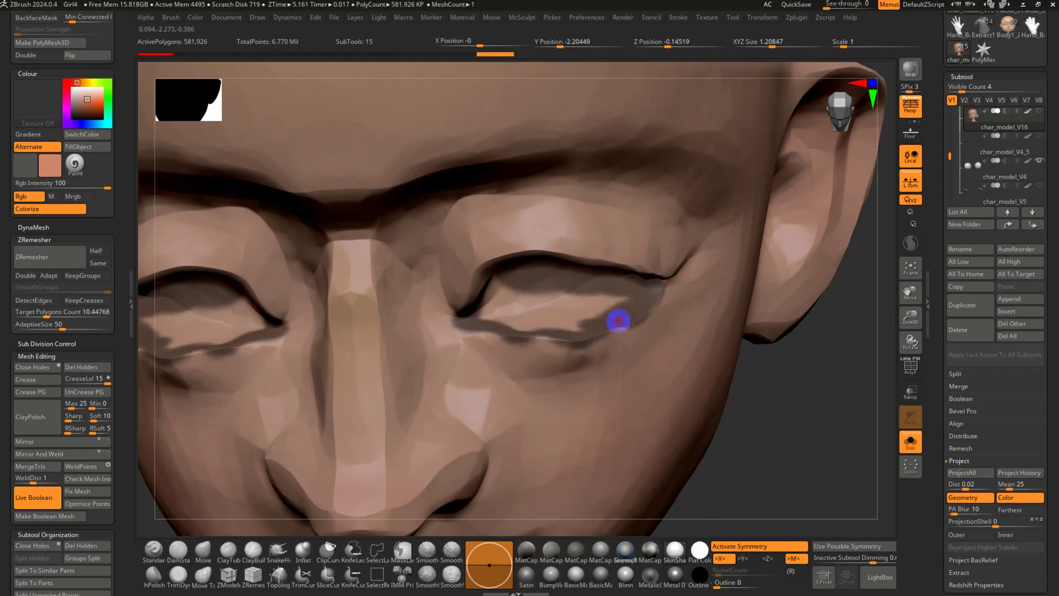
pyautogui.moveTo(628, 318)
pyautogui.mouseDown()
pyautogui.moveTo(568, 328)
pyautogui.moveTo(517, 285)
pyautogui.mouseUp()
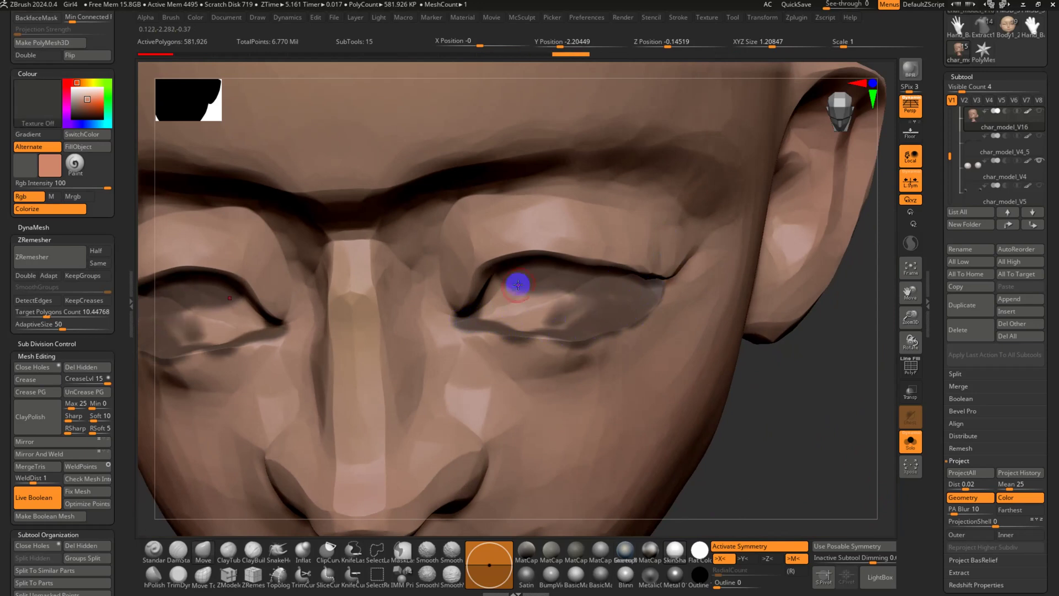
pyautogui.moveTo(729, 366); pyautogui.dragTo(676, 311, button='right')
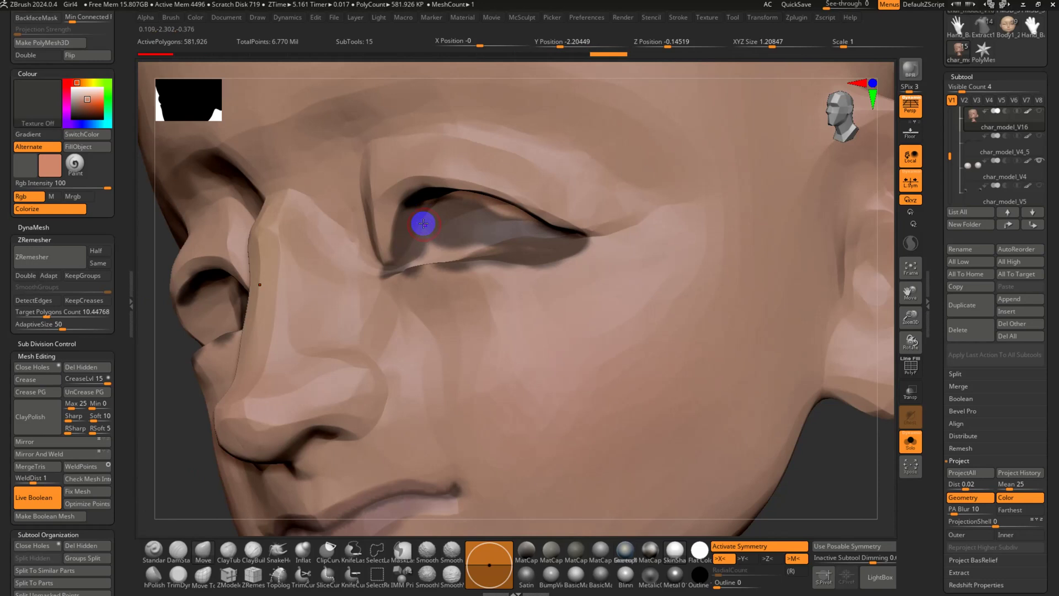
pyautogui.moveTo(421, 224); pyautogui.dragTo(451, 293, button='right')
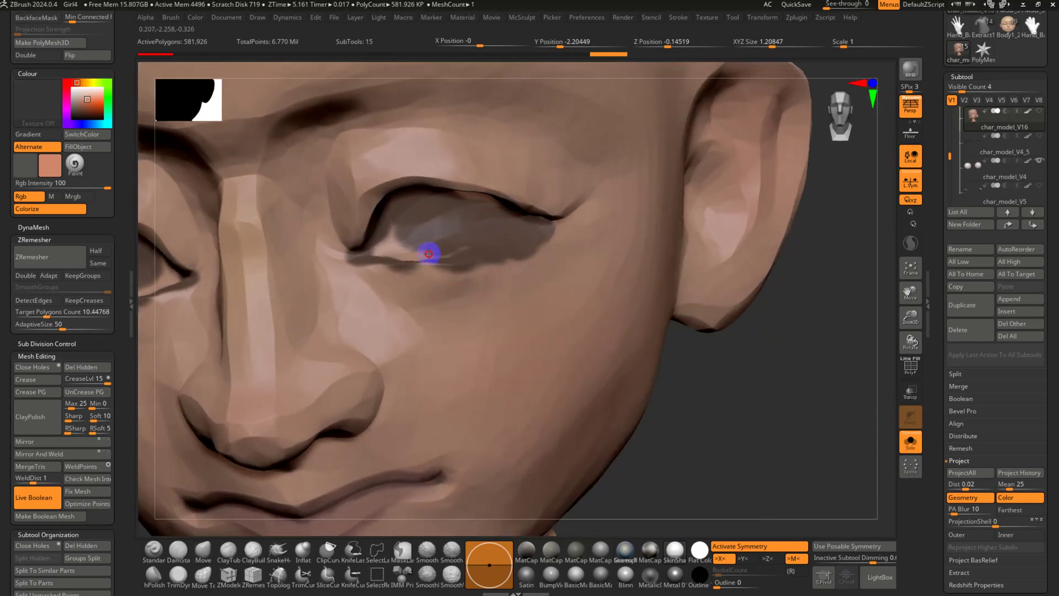
pyautogui.moveTo(372, 255); pyautogui.dragTo(417, 257)
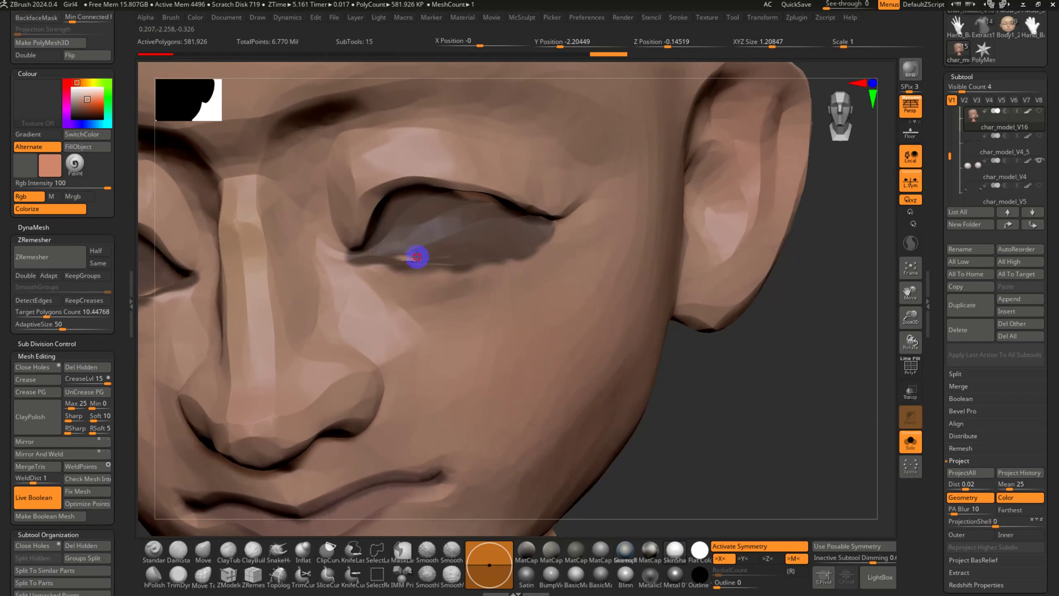
pyautogui.moveTo(448, 259)
pyautogui.mouseDown(button='right')
pyautogui.moveTo(480, 260)
pyautogui.moveTo(436, 255)
pyautogui.mouseUp(button='right')
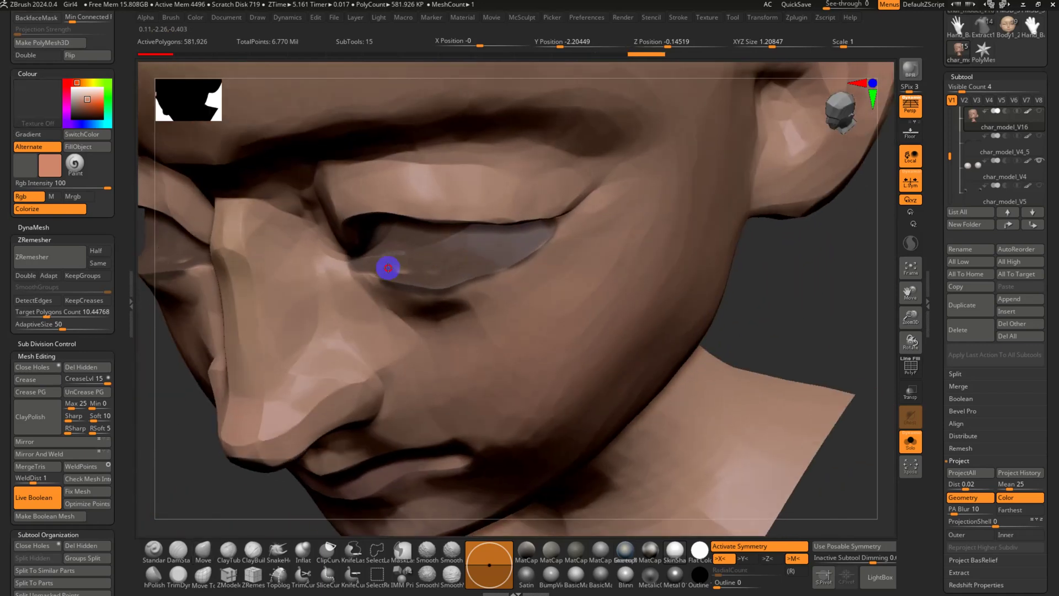
pyautogui.hotkey('shift', 'f')
pyautogui.hotkey('shift', 'f')
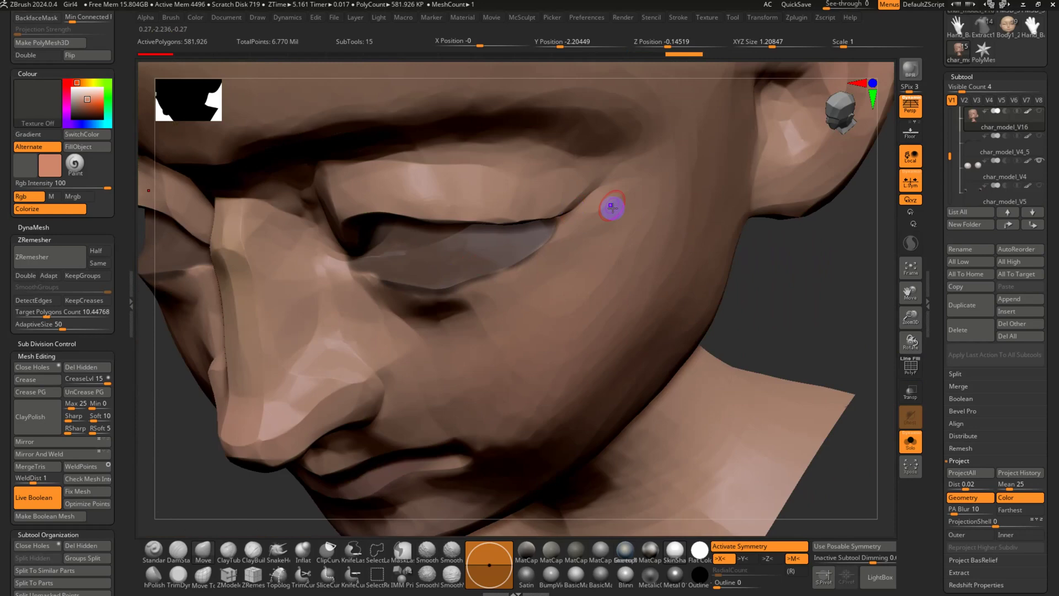
pyautogui.moveTo(610, 283); pyautogui.dragTo(628, 235, button='right')
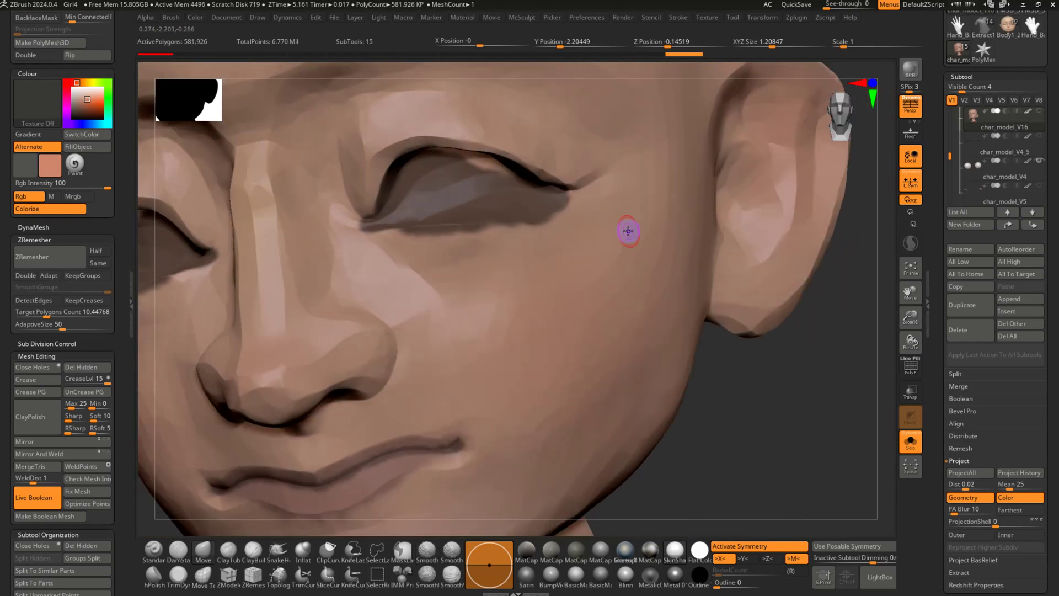
# Switch to Chrome and open a new browser tab
pyautogui.press('super')
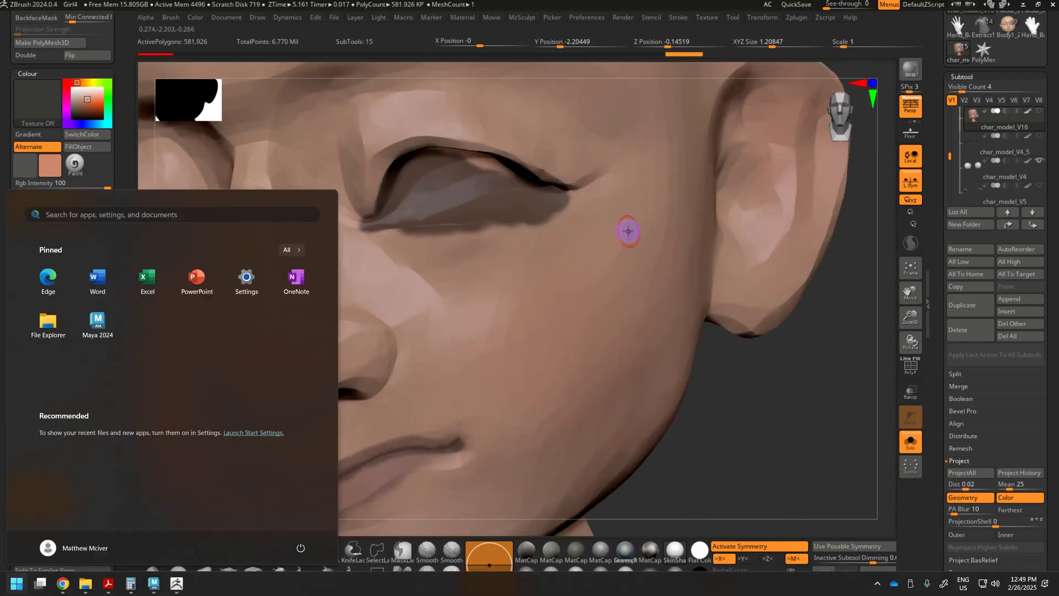
pyautogui.moveTo(173, 592)
pyautogui.moveTo(61, 582)
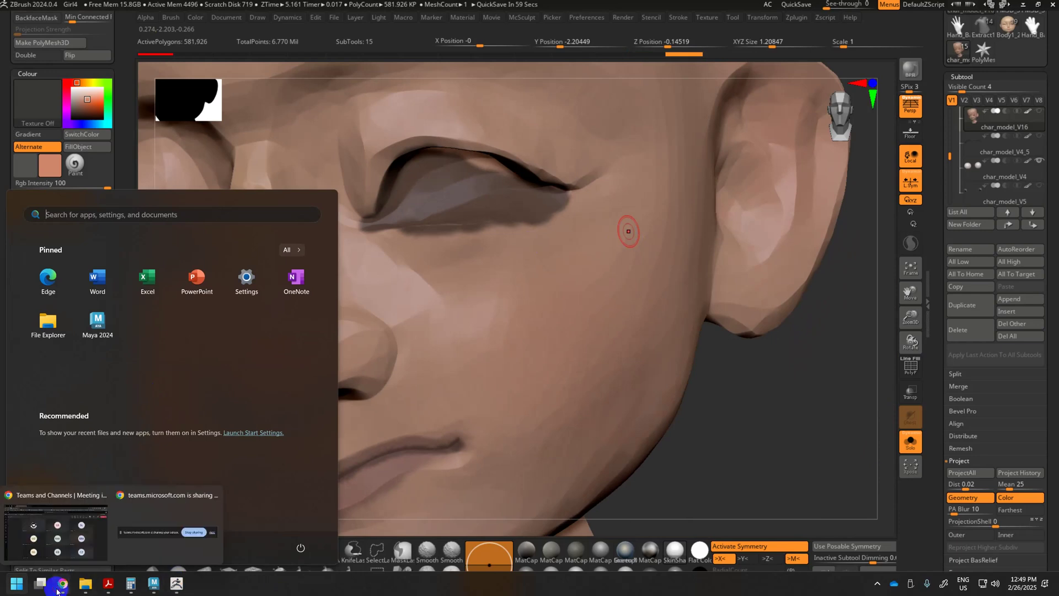
pyautogui.click(64, 547)
pyautogui.hotkey('ctrl', 't')
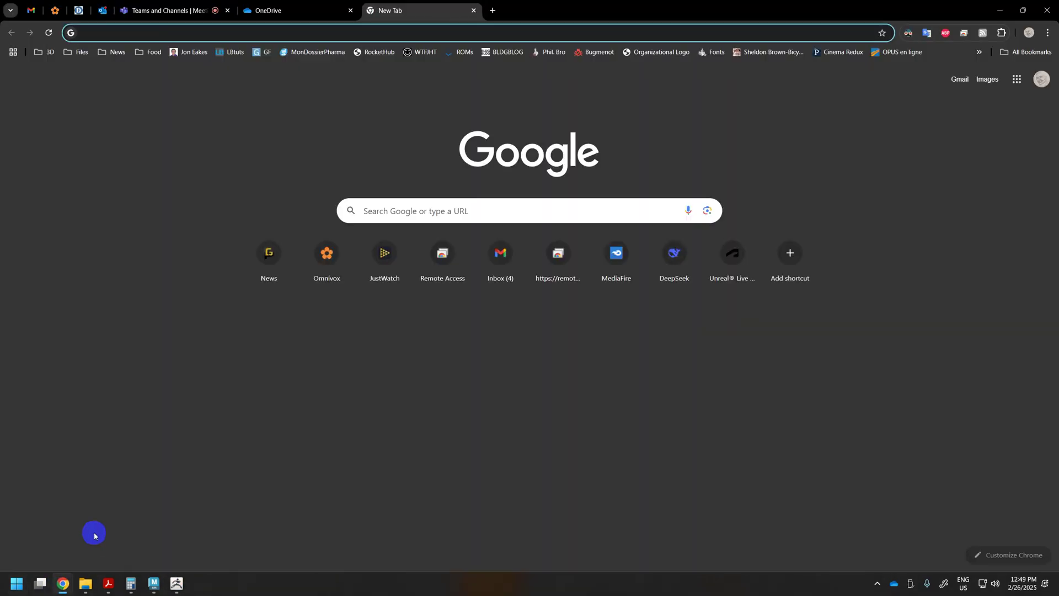
# Search the web for "polycount wiki basemesh"
pyautogui.write('polyvcoun')
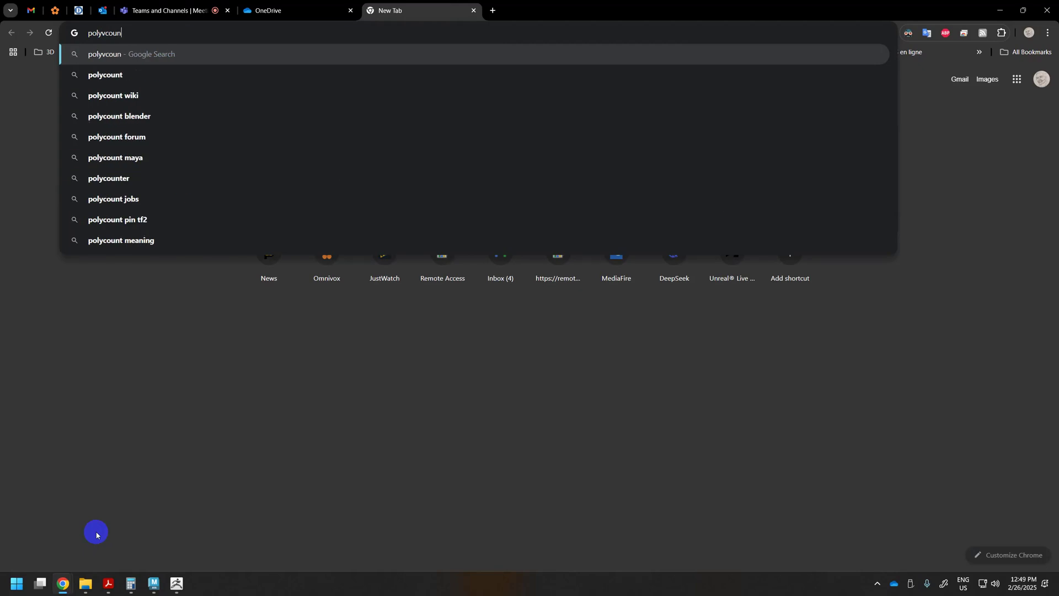
pyautogui.press('BackSpace')
pyautogui.press('BackSpace')
pyautogui.press('BackSpace')
pyautogui.press('BackSpace')
pyautogui.press('BackSpace')
pyautogui.write('count w')
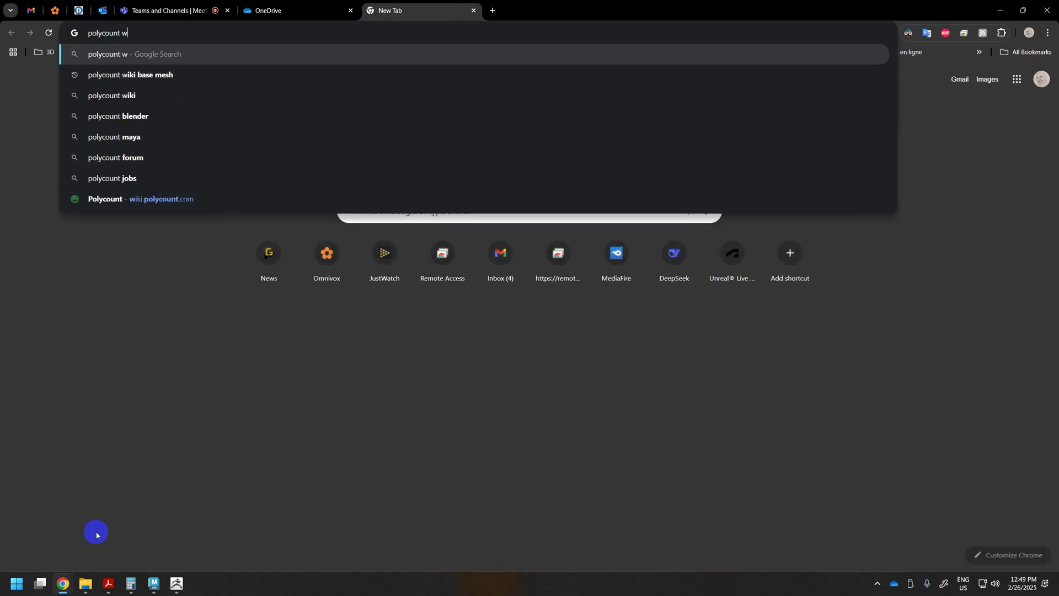
pyautogui.write('ili base')
pyautogui.press('BackSpace')
pyautogui.press('BackSpace')
pyautogui.press('BackSpace')
pyautogui.press('BackSpace')
pyautogui.press('BackSpace')
pyautogui.press('BackSpace')
pyautogui.press('BackSpace')
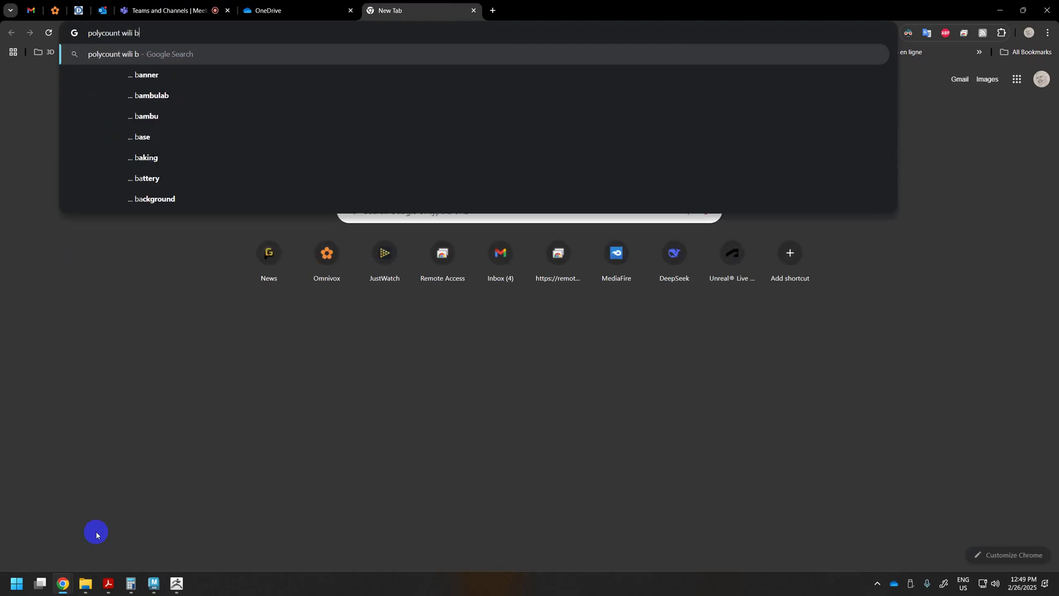
pyautogui.write('ki ')
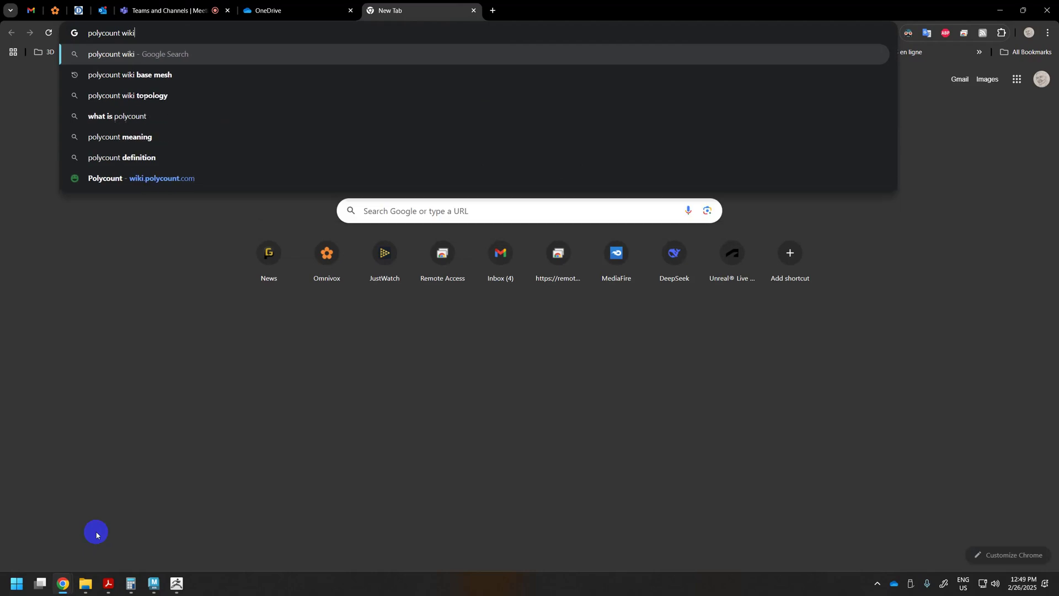
pyautogui.write('basemesh')
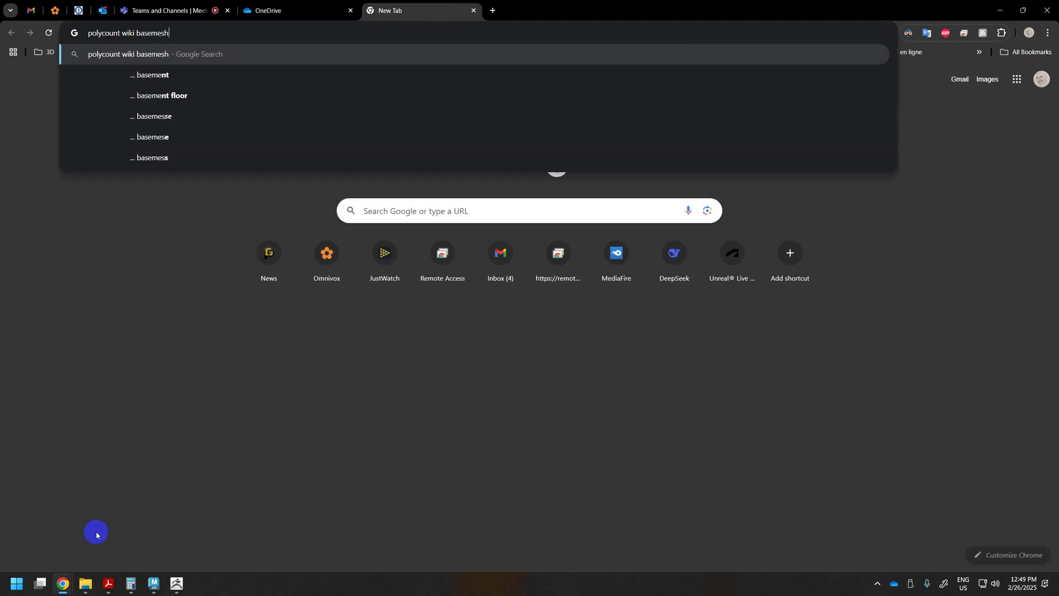
pyautogui.press('Return')
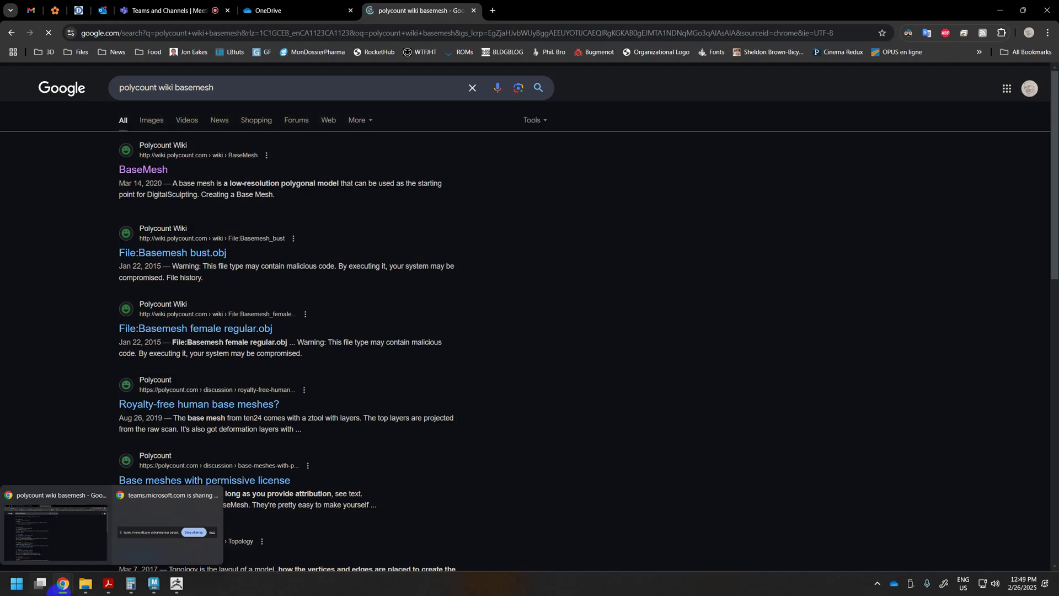
# Open the Polycount Wiki BaseMesh page and download Basemesh_01.obj.zip from its file page
pyautogui.click(163, 167)
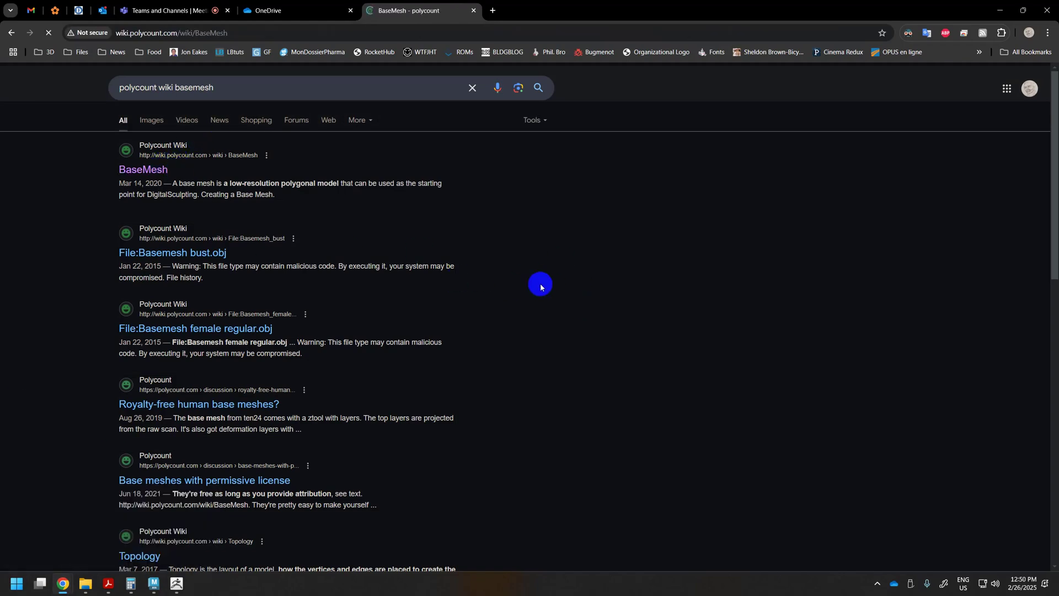
pyautogui.scroll(-5, 541, 283)
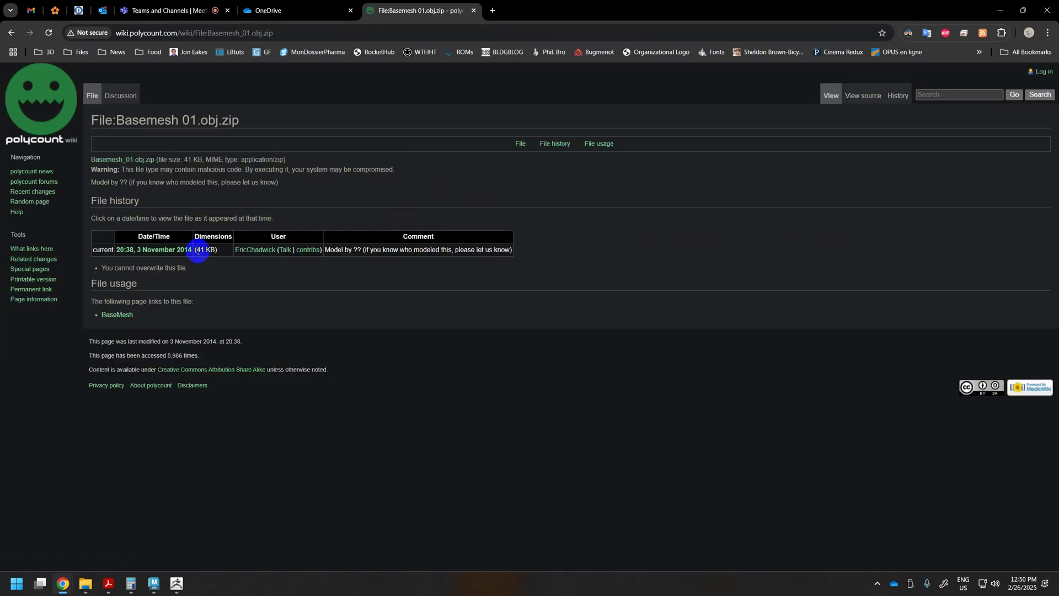
pyautogui.click(138, 159)
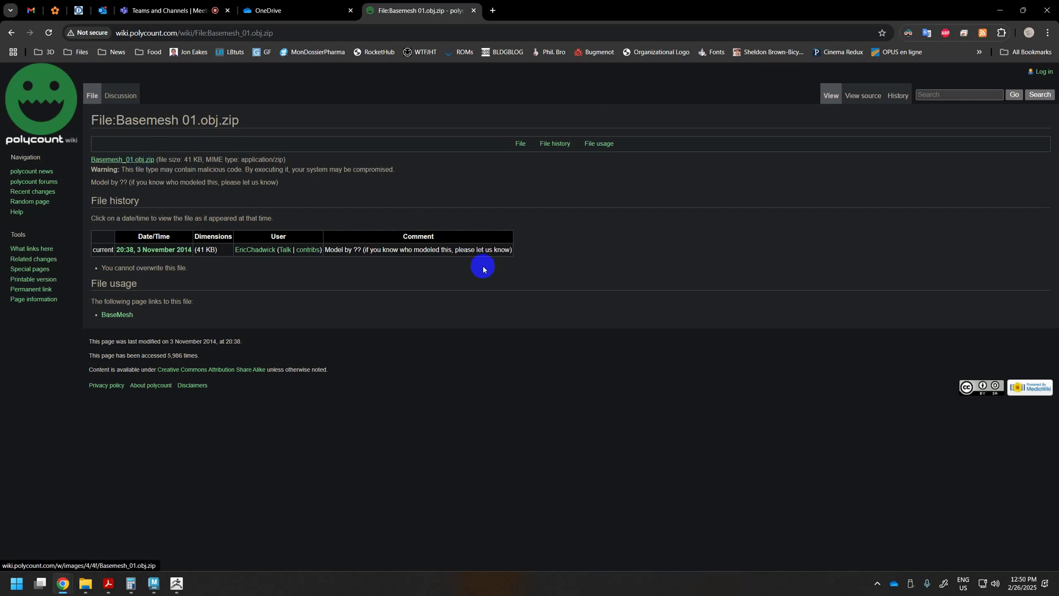
# Return to the BaseMesh page and examine the topology of the other head, bust and body base meshes
pyautogui.click(11, 34)
pyautogui.scroll(-15, 532, 366)
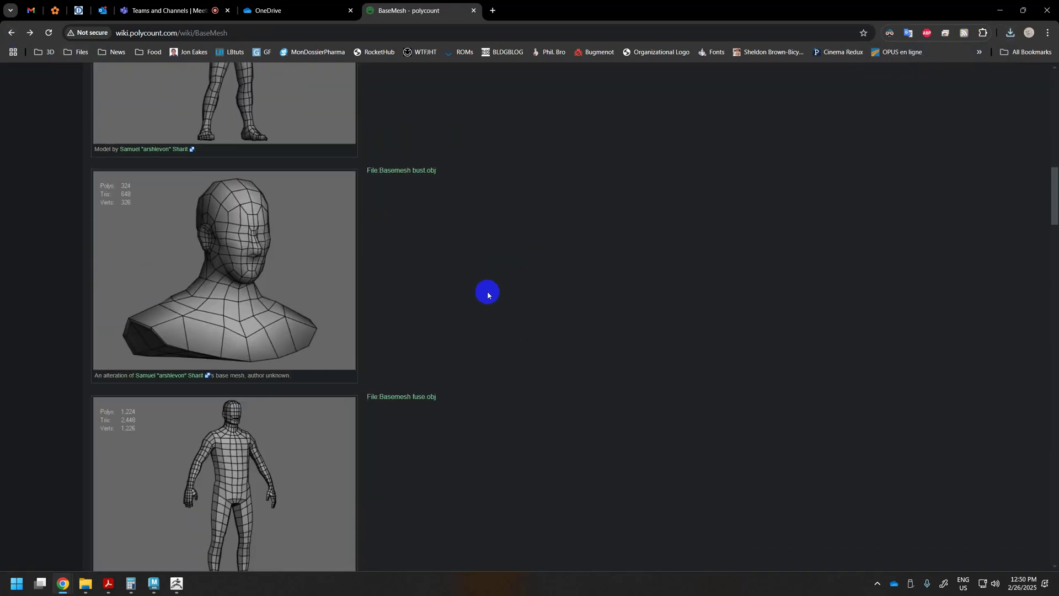
pyautogui.scroll(-15, 485, 287)
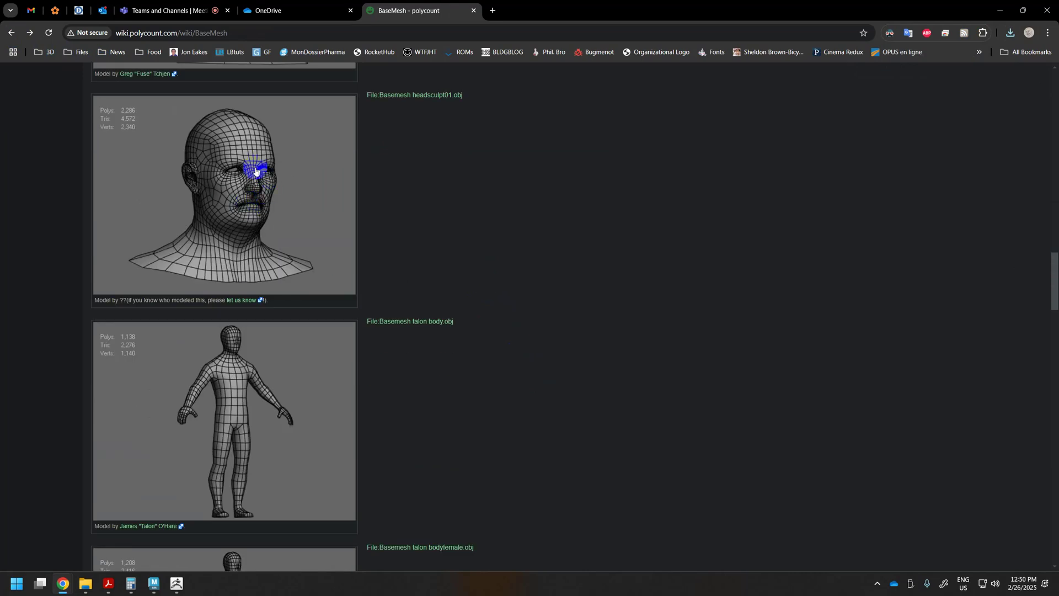
pyautogui.scroll(-12, 289, 182)
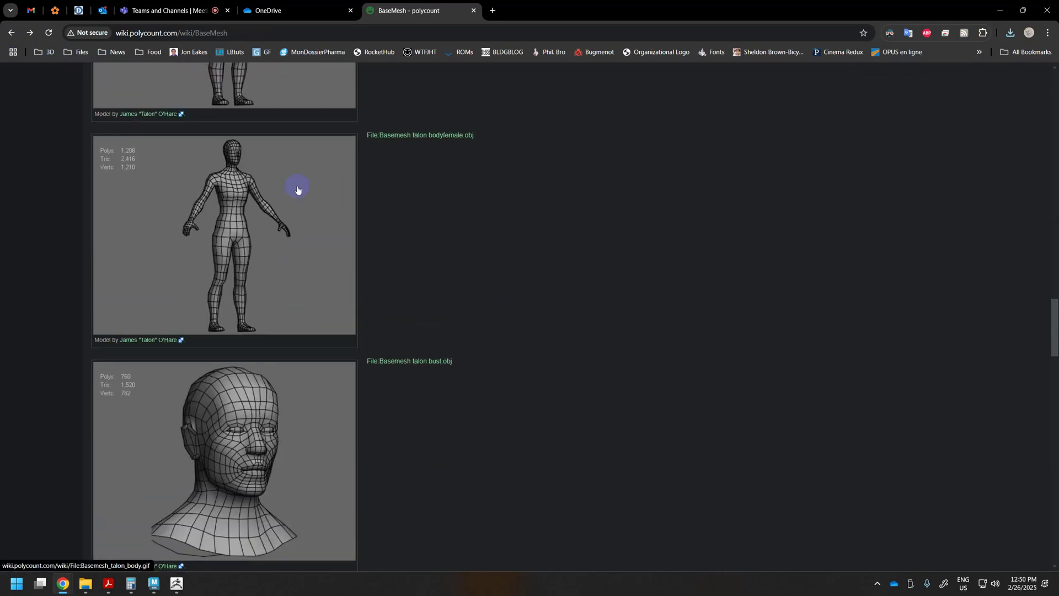
pyautogui.scroll(2, 292, 180)
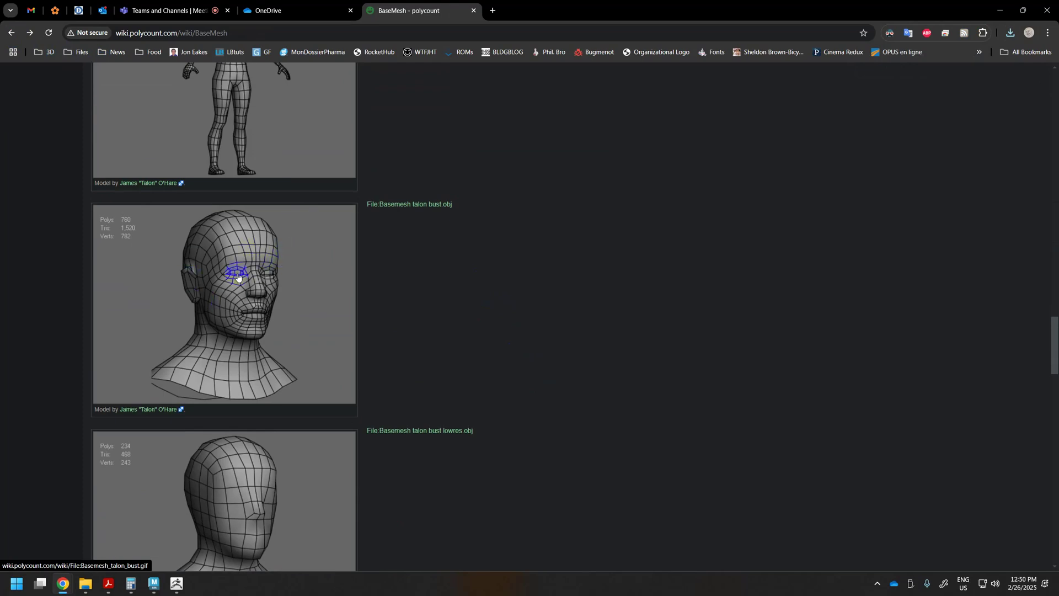
pyautogui.scroll(-15, 308, 236)
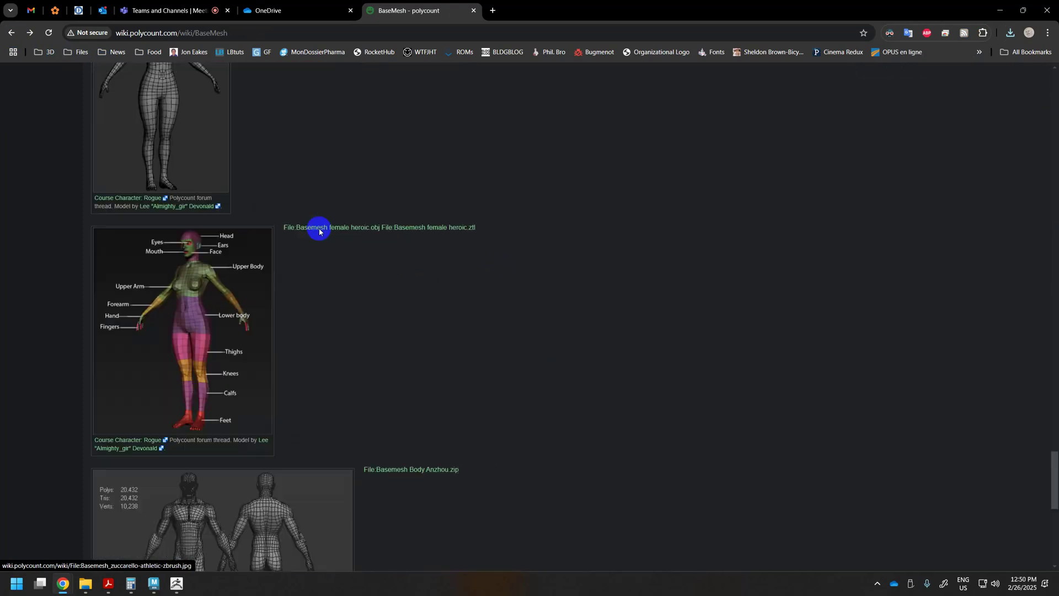
pyautogui.scroll(-9, 361, 232)
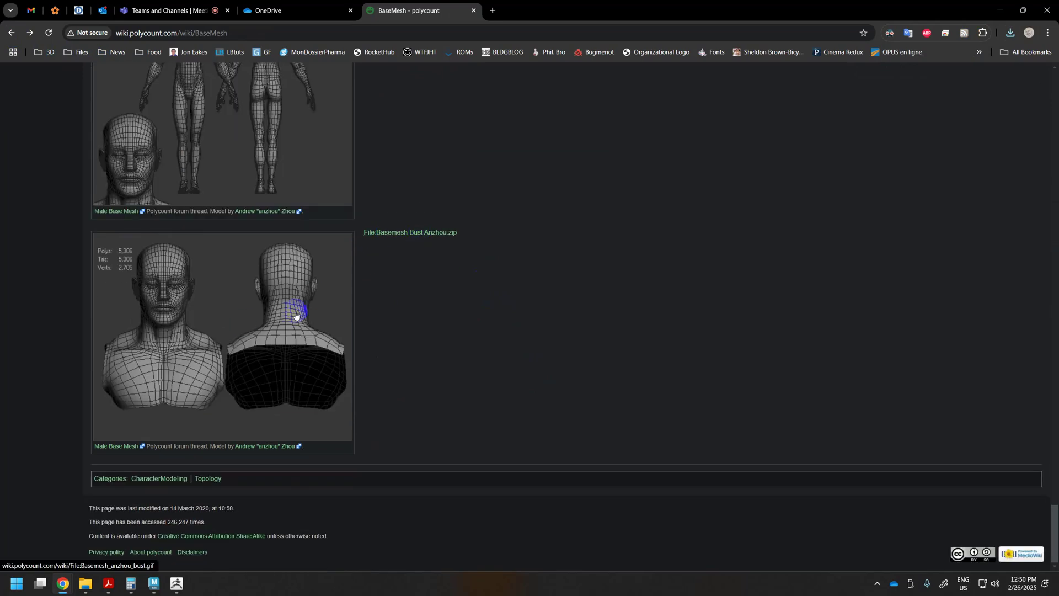
# Keep the blocked Basemesh_01.obj.zip download and open the archive
pyautogui.click(1011, 33)
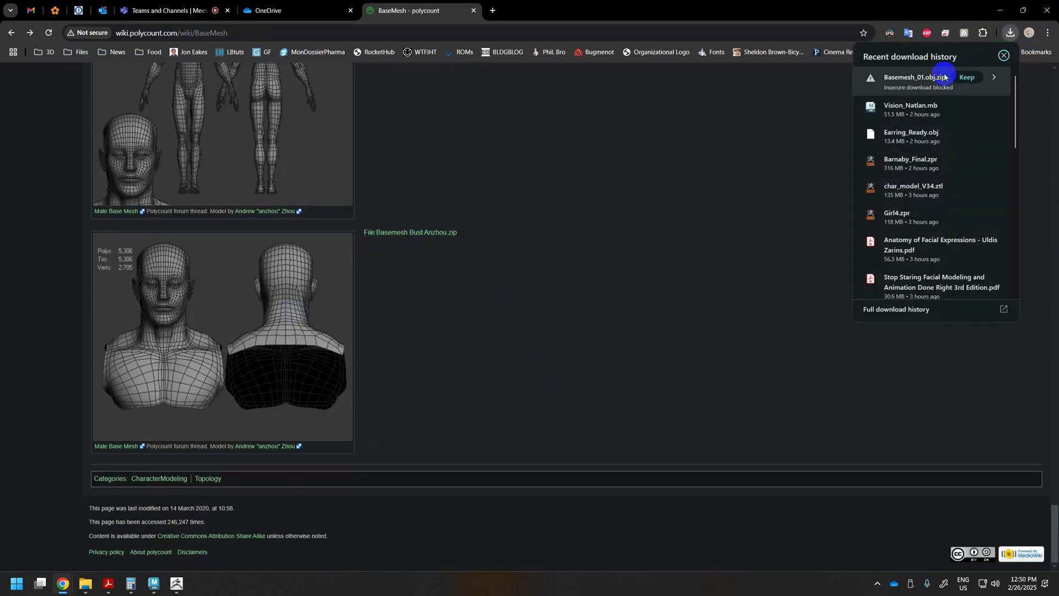
pyautogui.click(967, 78)
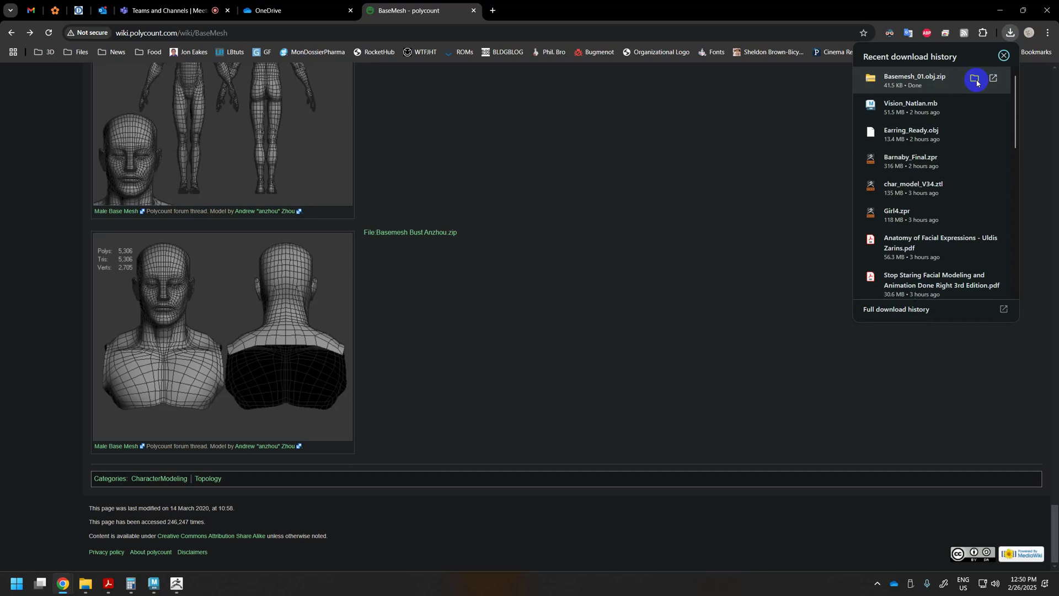
pyautogui.click(974, 78)
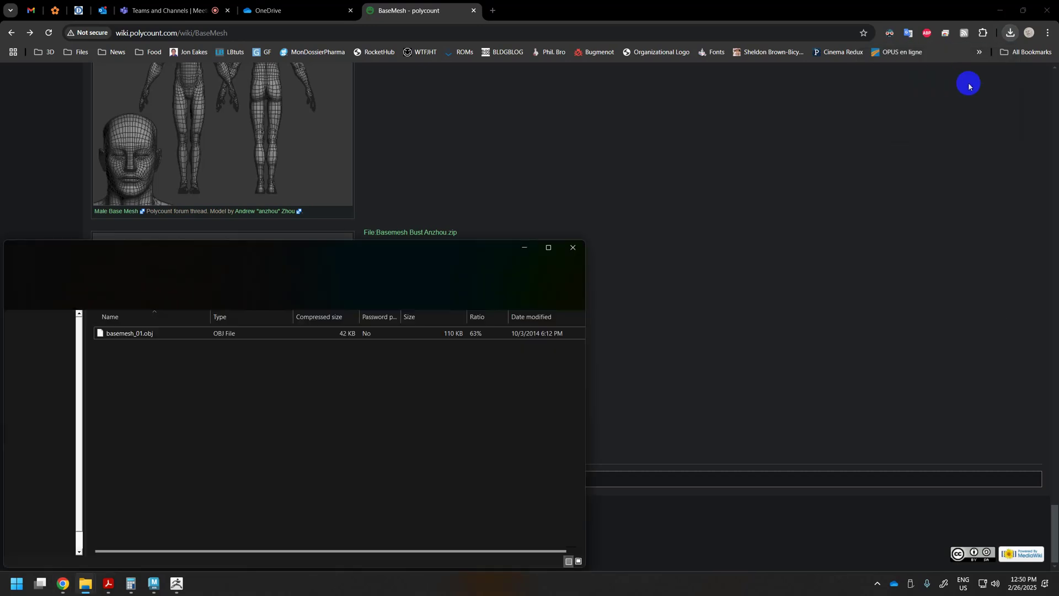
# Switch to ZBrush, make the PolyMesh3D star the active tool and start a mesh import from the Downloads folder
pyautogui.click(157, 583)
pyautogui.moveTo(934, 89); pyautogui.dragTo(936, 201)
pyautogui.click(1008, 150)
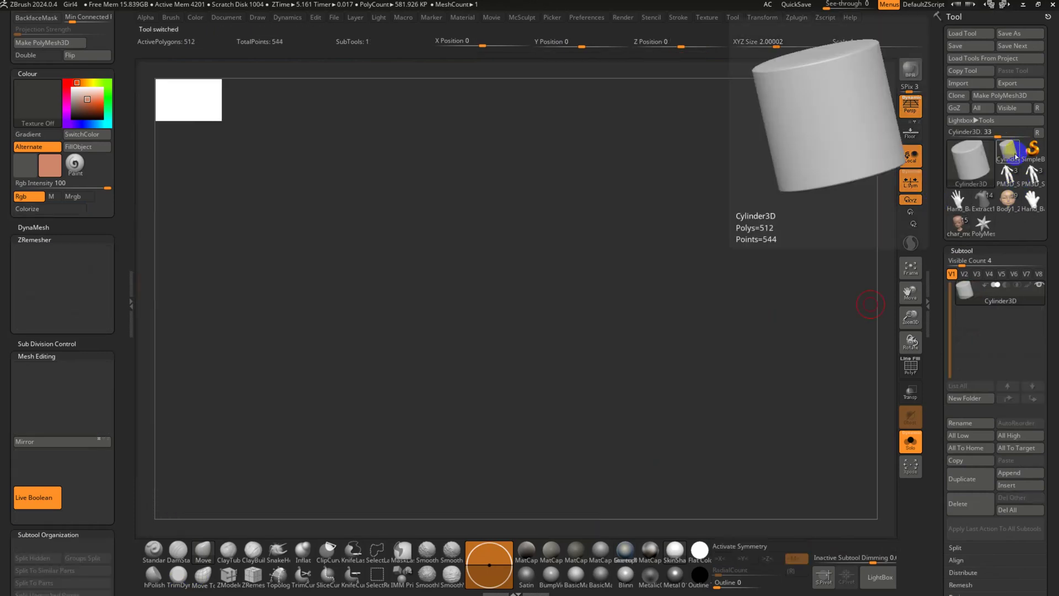
pyautogui.click(975, 83)
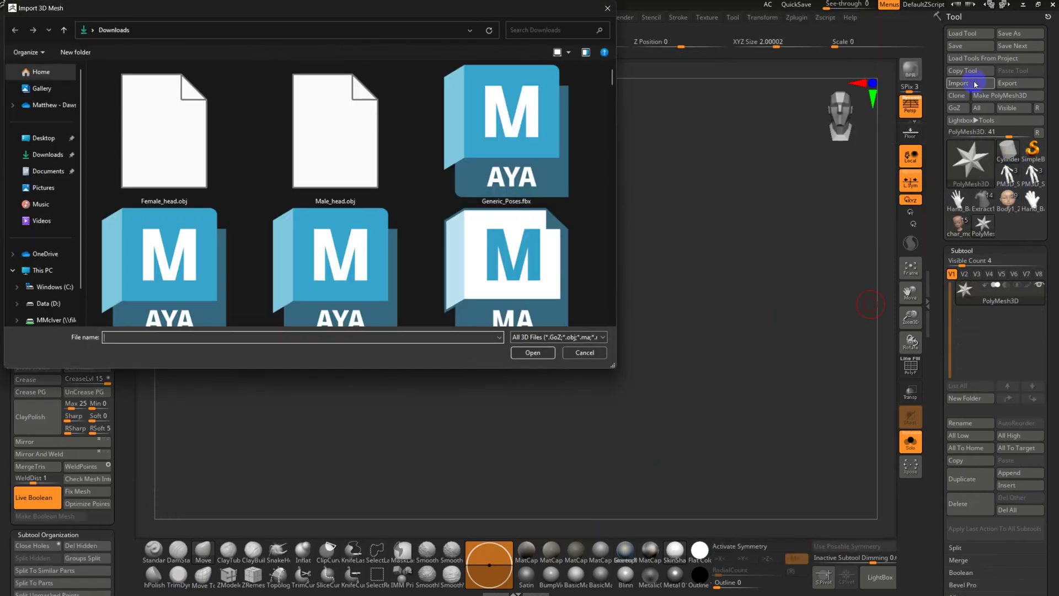
pyautogui.click(168, 166)
pyautogui.click(55, 156)
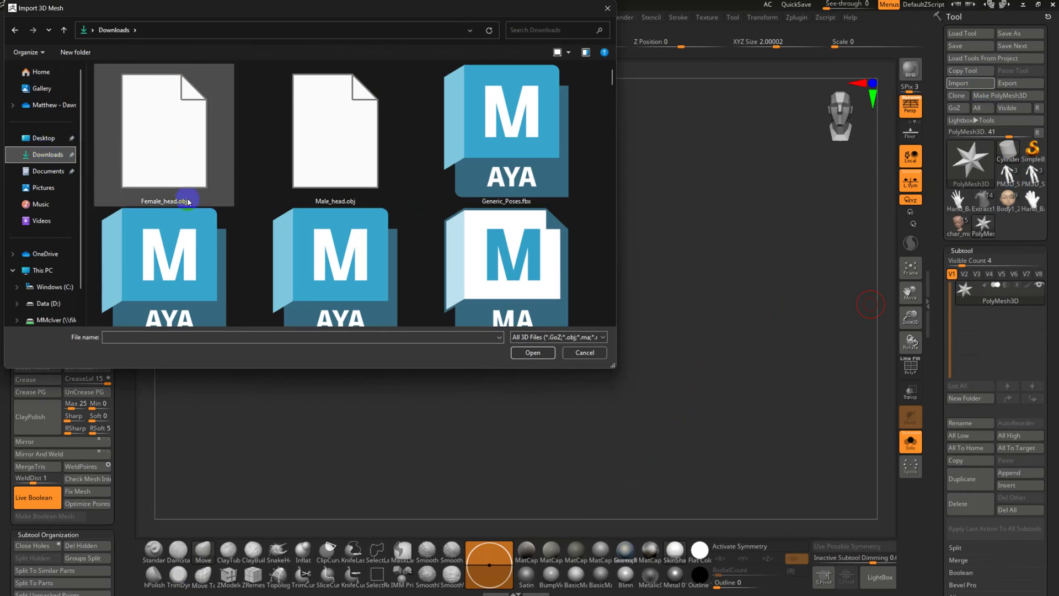
# Copy basemesh_01.obj from the zip archive into the Downloads folder and import it into the PolyMesh3D tool
pyautogui.hotkey('alt', 'Tab')
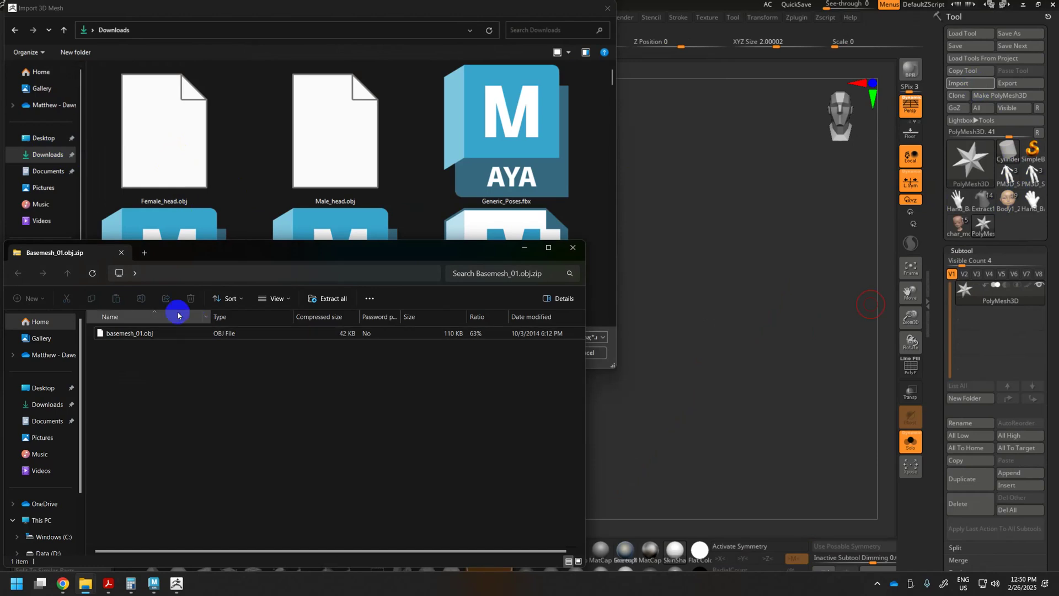
pyautogui.click(139, 333)
pyautogui.click(56, 407)
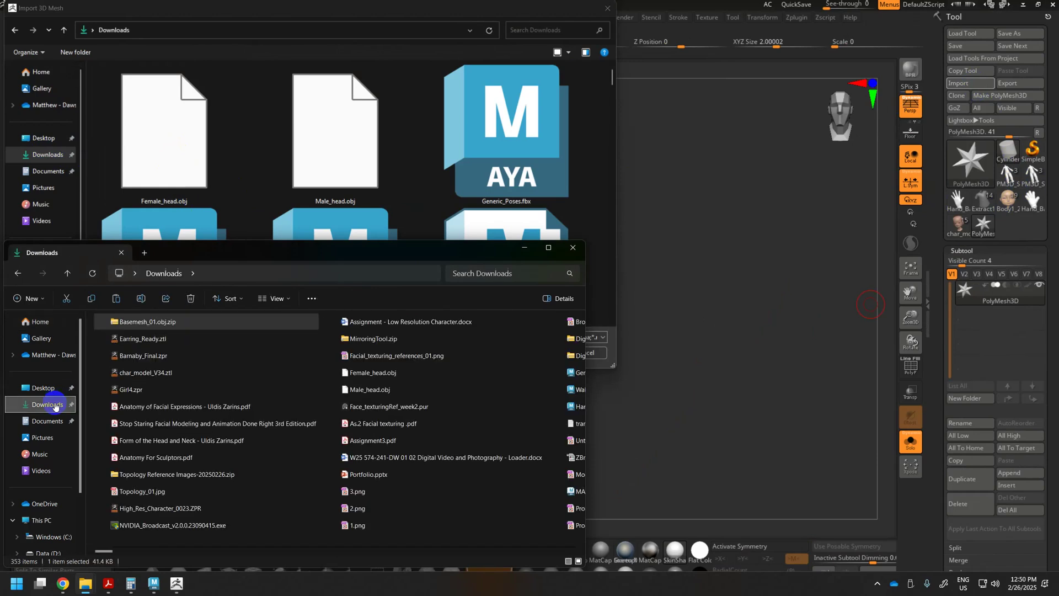
pyautogui.click(268, 204)
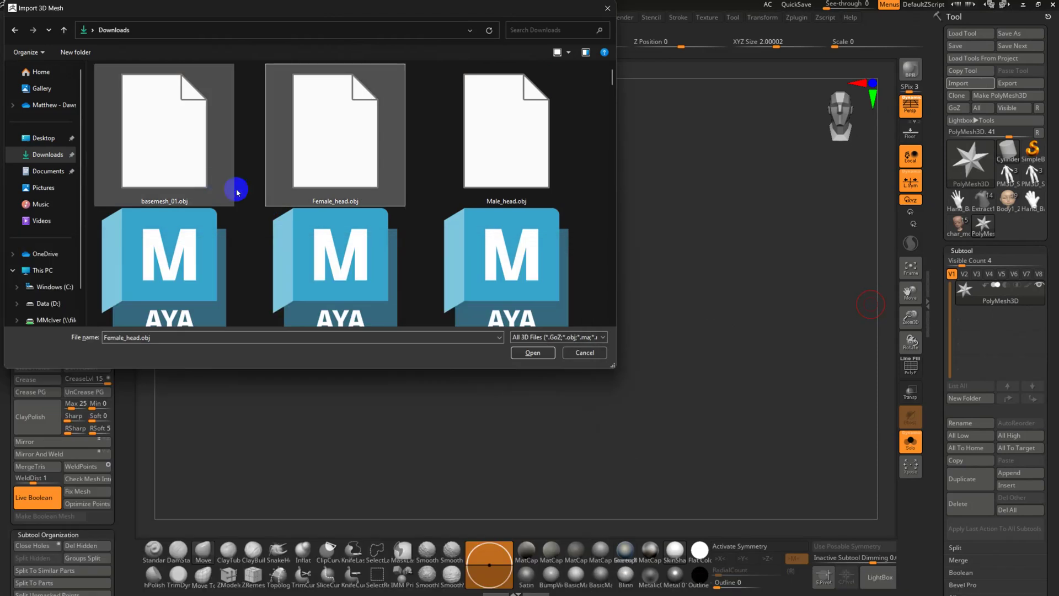
pyautogui.doubleClick(191, 177)
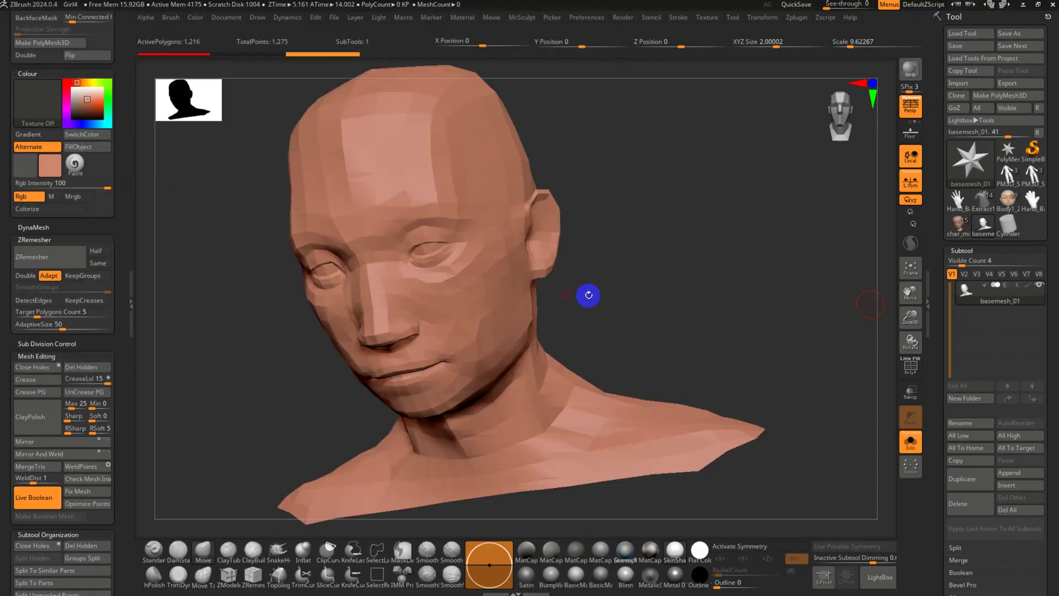
# Turn on the base mesh's polyframe display and check its polygroups around the eyes and mouth
pyautogui.hotkey('shift', 'f')
pyautogui.moveTo(699, 287); pyautogui.dragTo(852, 438)
pyautogui.keyDown('ctrl'); pyautogui.keyDown('shift'); pyautogui.click(485, 347); pyautogui.keyUp('shift'); pyautogui.keyUp('ctrl')
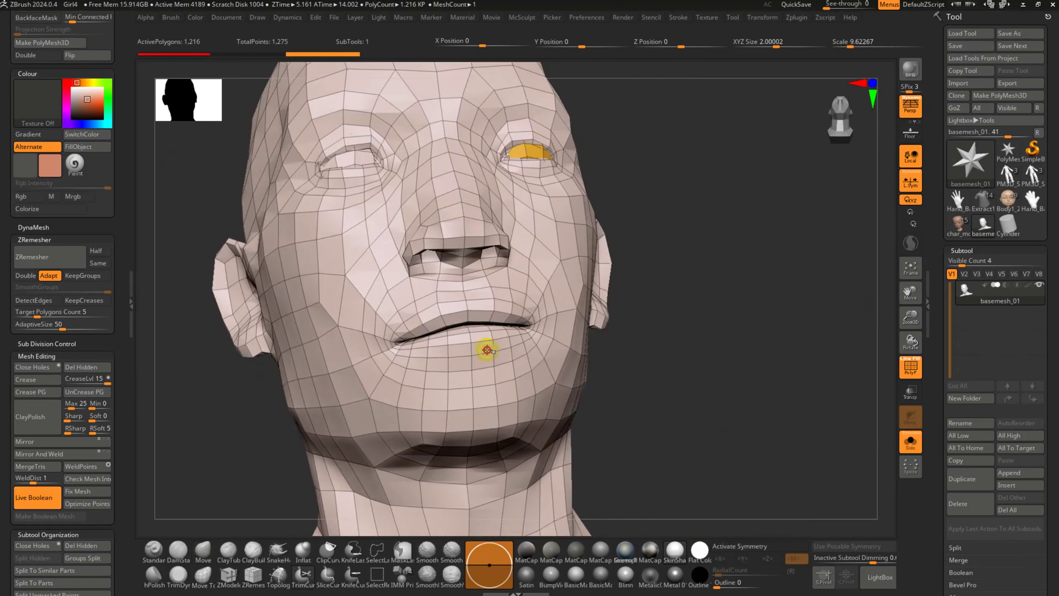
pyautogui.keyDown('ctrl'); pyautogui.keyDown('shift'); pyautogui.click(488, 350); pyautogui.keyUp('shift'); pyautogui.keyUp('ctrl')
pyautogui.keyDown('ctrl'); pyautogui.keyDown('shift'); pyautogui.click(789, 328); pyautogui.keyUp('shift'); pyautogui.keyUp('ctrl')
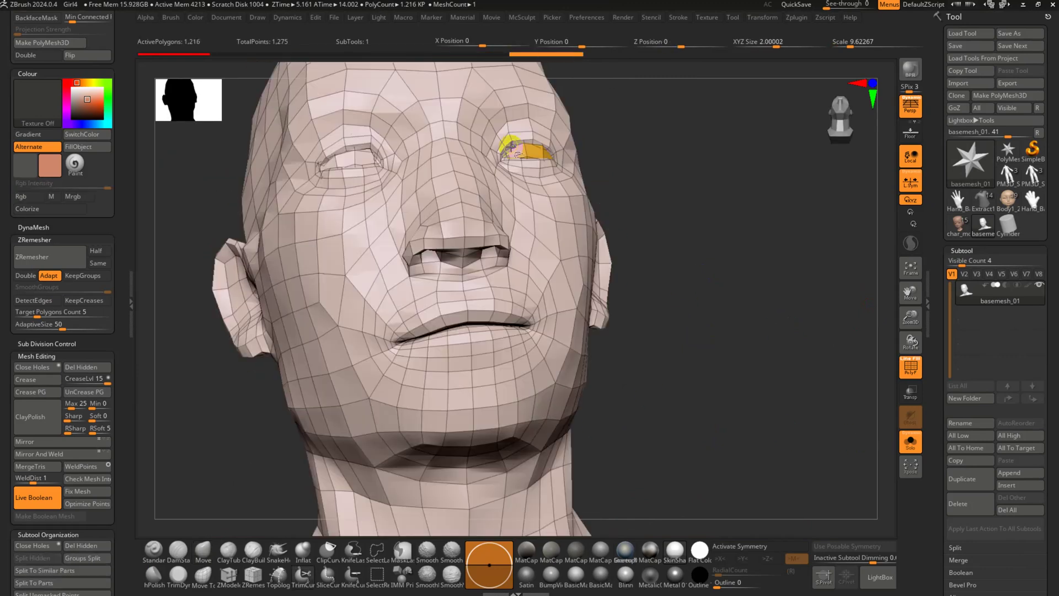
# Try to hide the polygons inside both eye openings by polygroup
pyautogui.keyDown('ctrl'); pyautogui.keyDown('shift'); pyautogui.click(527, 156); pyautogui.keyUp('shift'); pyautogui.keyUp('ctrl')
pyautogui.keyDown('ctrl'); pyautogui.keyDown('shift'); pyautogui.click(525, 155); pyautogui.keyUp('shift'); pyautogui.keyUp('ctrl')
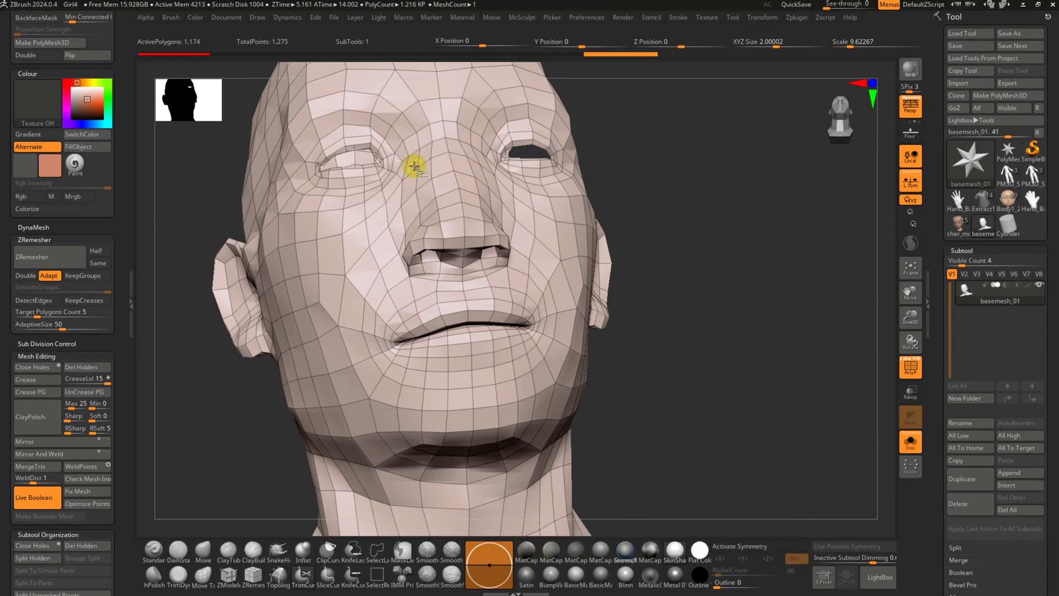
pyautogui.keyDown('ctrl'); pyautogui.keyDown('shift'); pyautogui.click(355, 159); pyautogui.keyUp('shift'); pyautogui.keyUp('ctrl')
pyautogui.keyDown('ctrl'); pyautogui.keyDown('shift'); pyautogui.click(354, 159); pyautogui.keyUp('shift'); pyautogui.keyUp('ctrl')
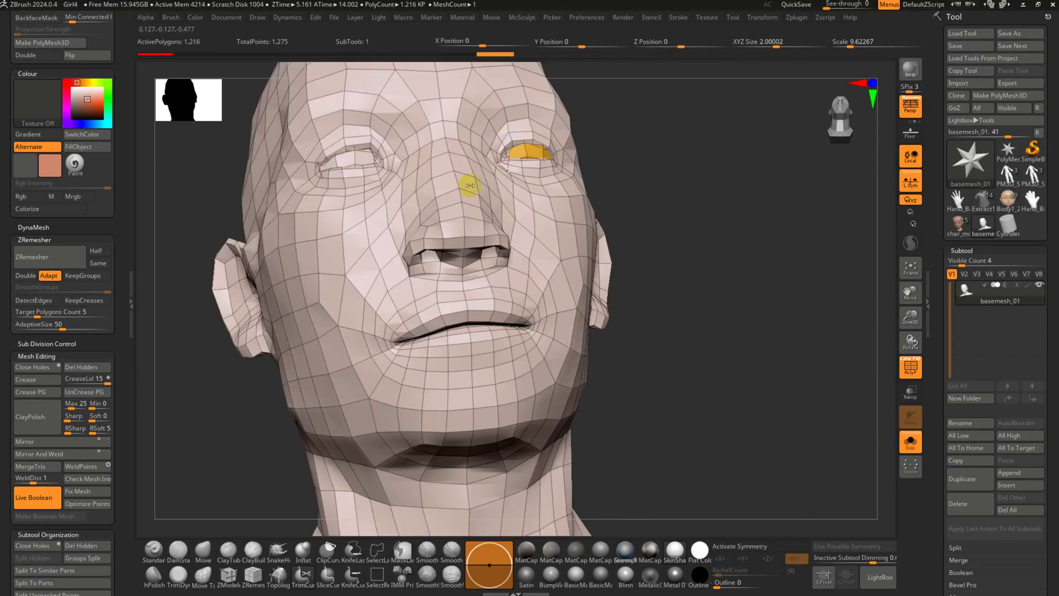
# Regroup the base mesh with Auto Groups and delete everything except the head's polygroup, removing the eye geometry
pyautogui.click(106, 495)
pyautogui.moveTo(126, 519); pyautogui.dragTo(78, 457)
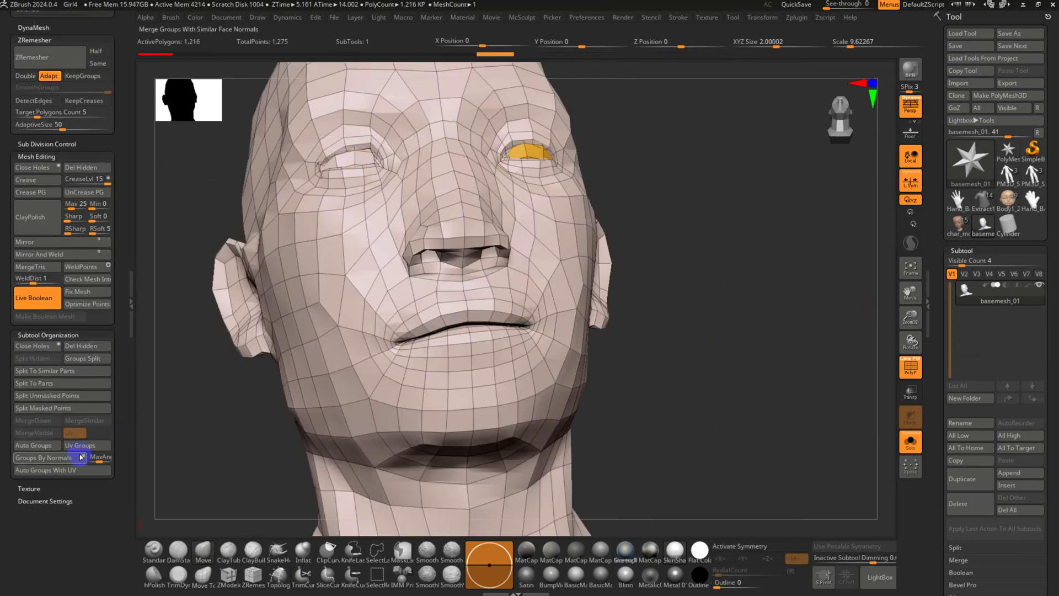
pyautogui.click(42, 444)
pyautogui.keyDown('ctrl'); pyautogui.keyDown('shift'); pyautogui.click(459, 280); pyautogui.keyUp('shift'); pyautogui.keyUp('ctrl')
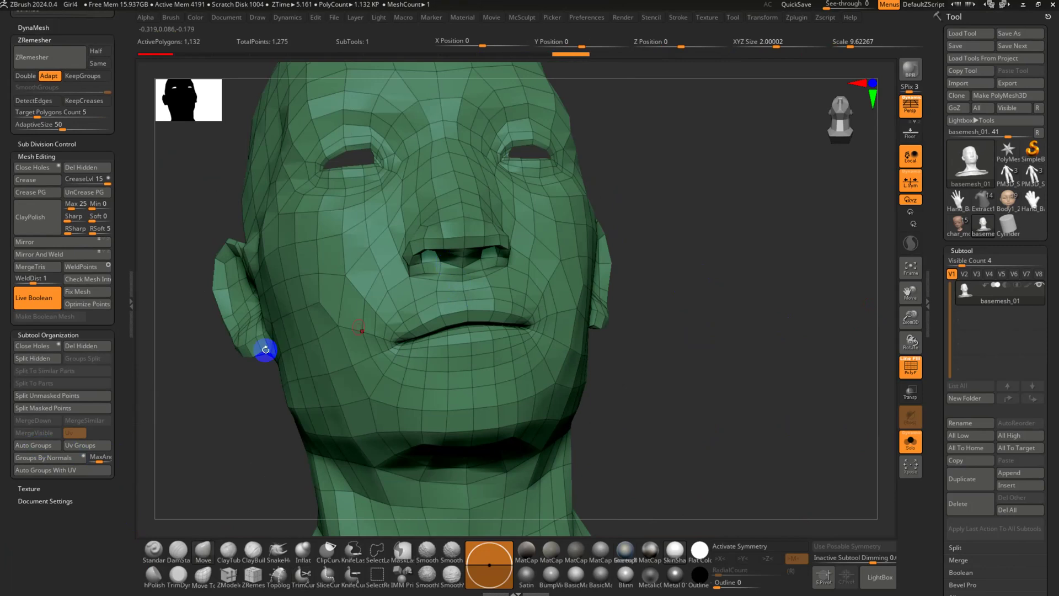
pyautogui.click(94, 347)
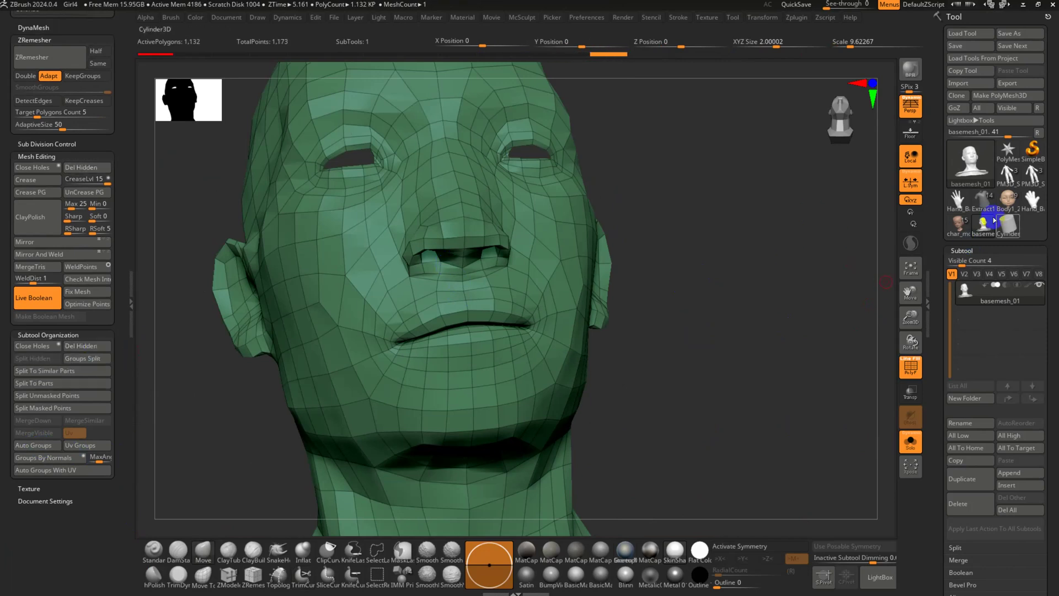
# Switch to the char_model_V16 tool and append basemesh_01 to it as a new subtool
pyautogui.click(953, 228)
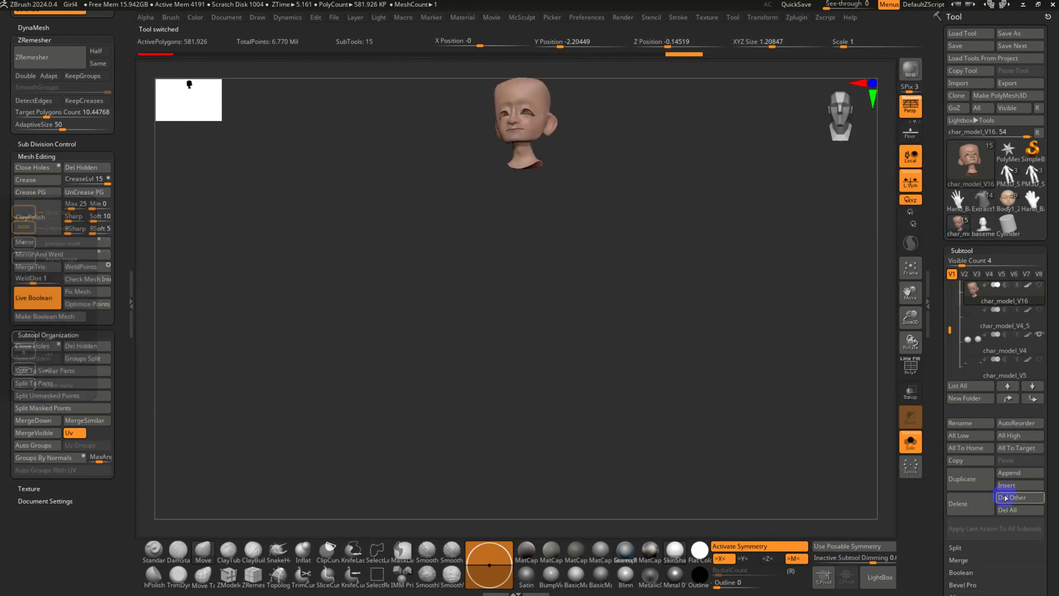
pyautogui.click(1020, 472)
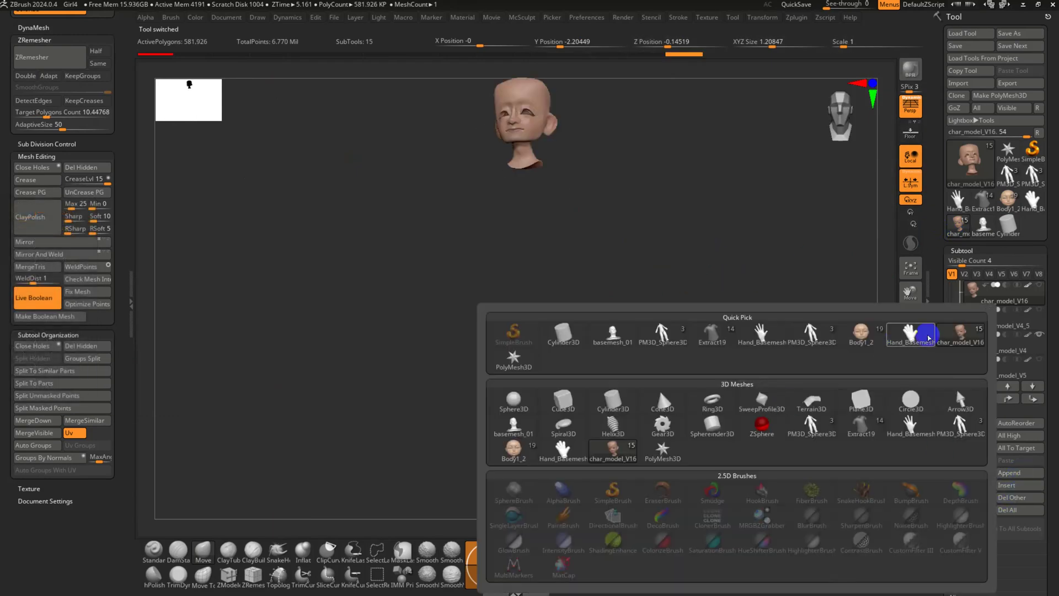
pyautogui.click(868, 335)
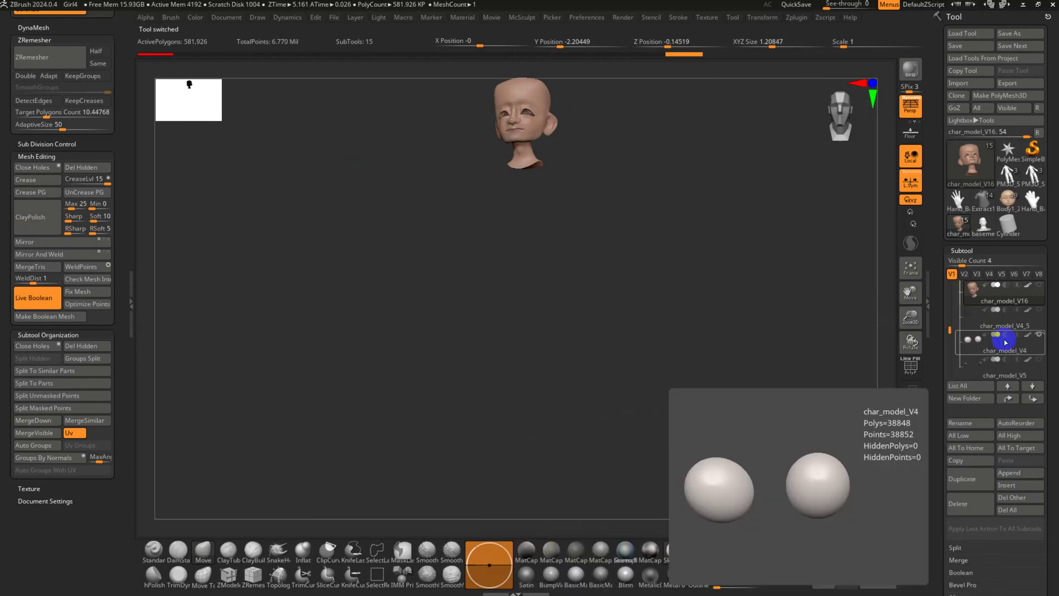
pyautogui.click(1021, 472)
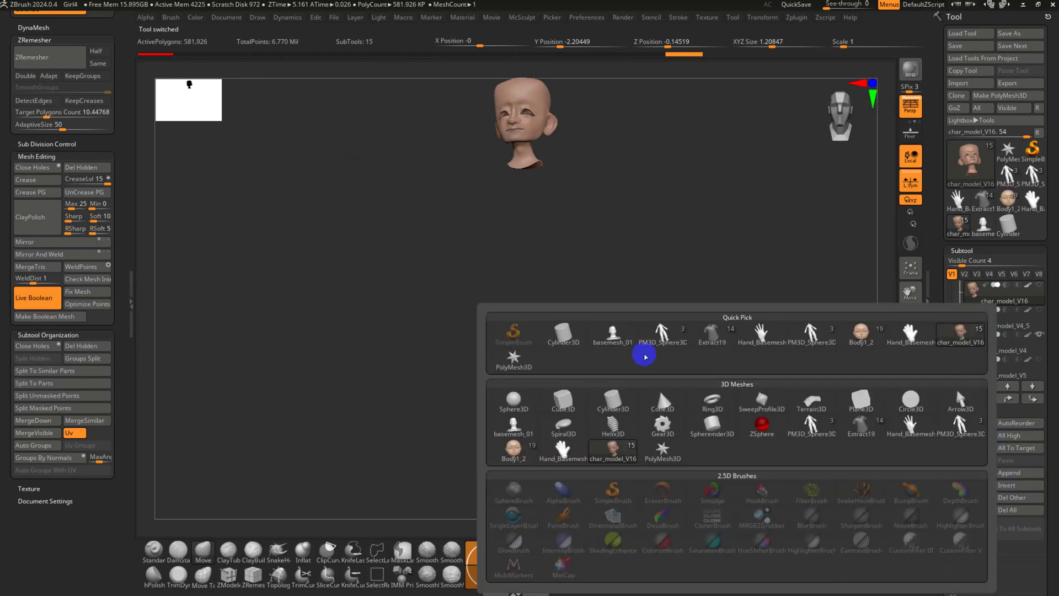
pyautogui.moveTo(614, 454)
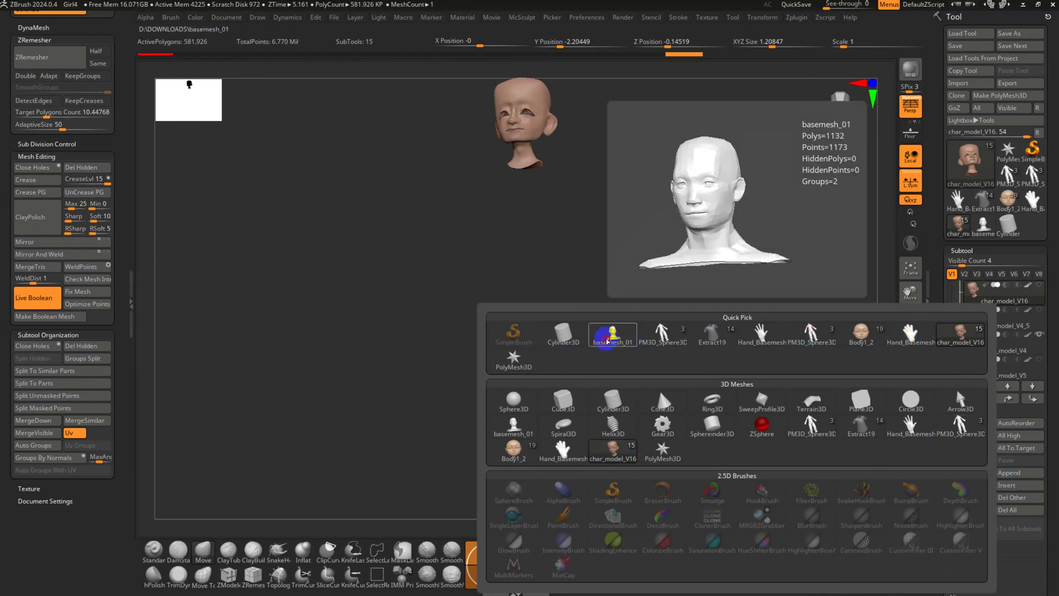
pyautogui.click(642, 324)
# Turn off Solo to show the whole character and locate the appended base mesh in the subtool list
pyautogui.click(911, 440)
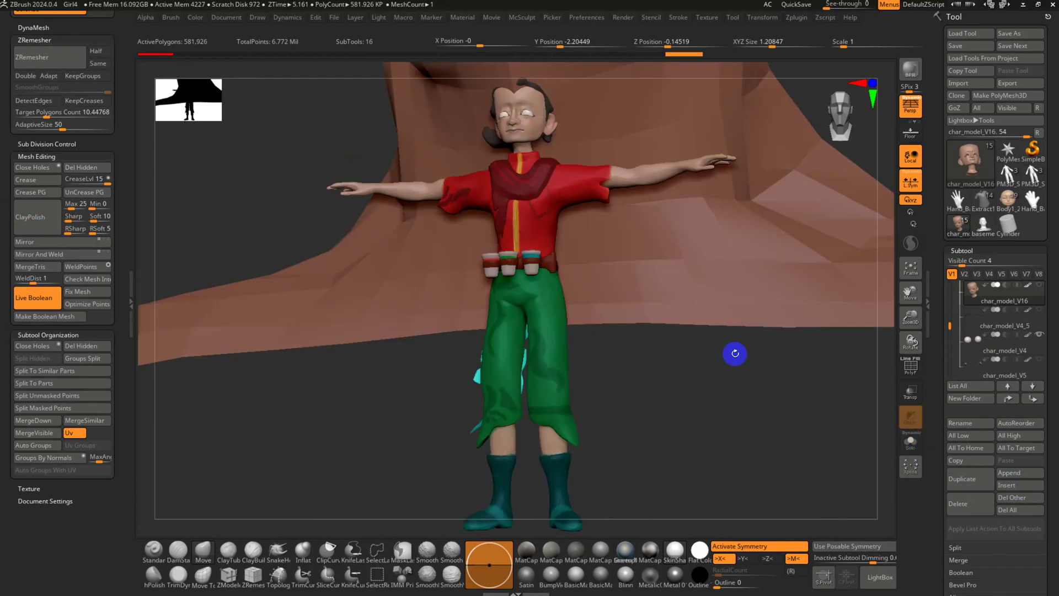
pyautogui.moveTo(657, 366); pyautogui.dragTo(690, 374)
pyautogui.keyDown('alt'); pyautogui.moveTo(669, 127); pyautogui.dragTo(679, 347); pyautogui.keyUp('alt')
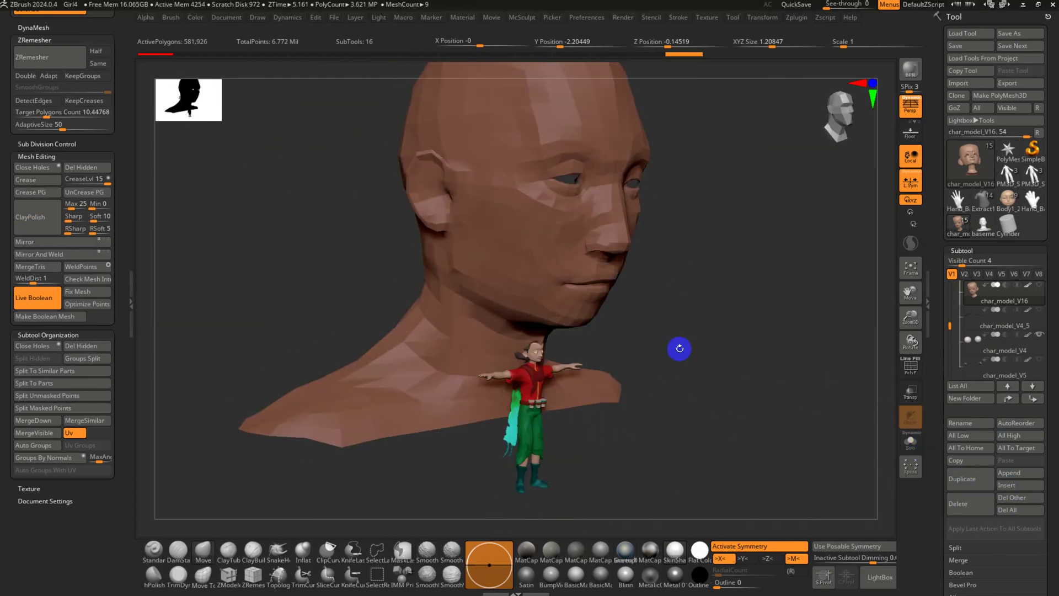
pyautogui.press('w')
pyautogui.keyDown('shift'); pyautogui.moveTo(678, 285); pyautogui.dragTo(830, 320); pyautogui.keyUp('shift')
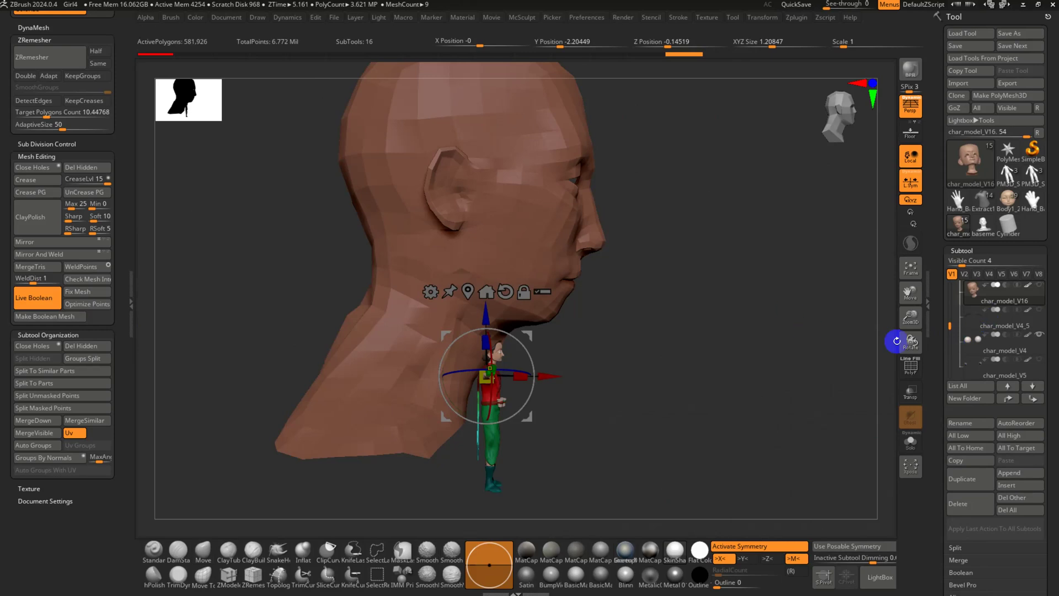
pyautogui.moveTo(949, 326); pyautogui.dragTo(983, 268)
pyautogui.scroll(5, 978, 366)
pyautogui.moveTo(978, 372); pyautogui.dragTo(976, 364)
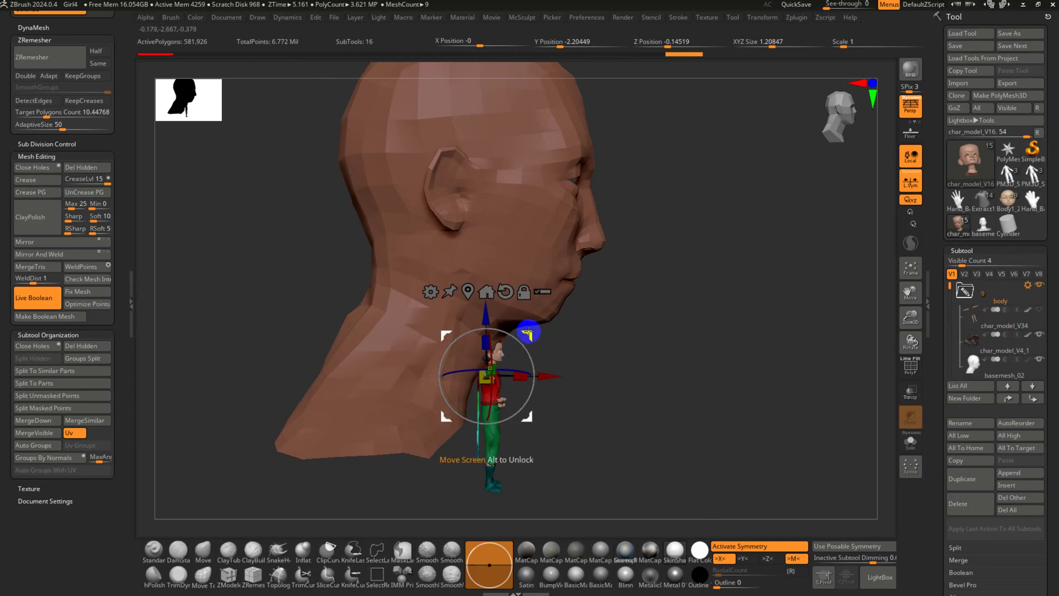
# Make the basemesh_02 subtool active and centre the transform gizmo on its unmasked mesh
pyautogui.moveTo(527, 324); pyautogui.dragTo(584, 375)
pyautogui.hotkey('ctrl', 'z')
pyautogui.keyDown('alt'); pyautogui.click(541, 210); pyautogui.keyUp('alt')
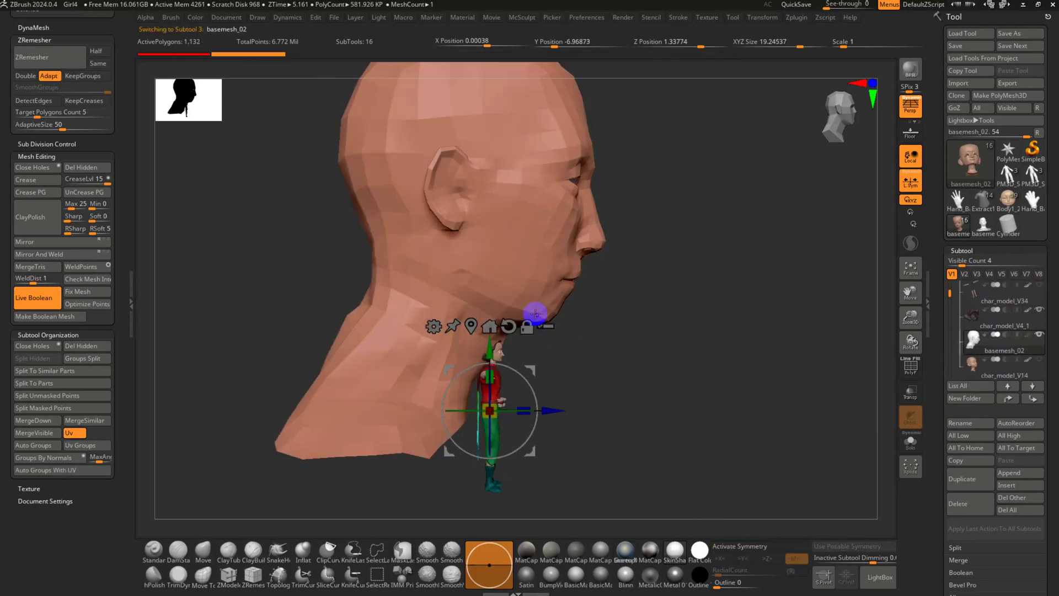
pyautogui.click(471, 324)
pyautogui.keyDown('alt'); pyautogui.moveTo(629, 266); pyautogui.dragTo(653, 364); pyautogui.keyUp('alt')
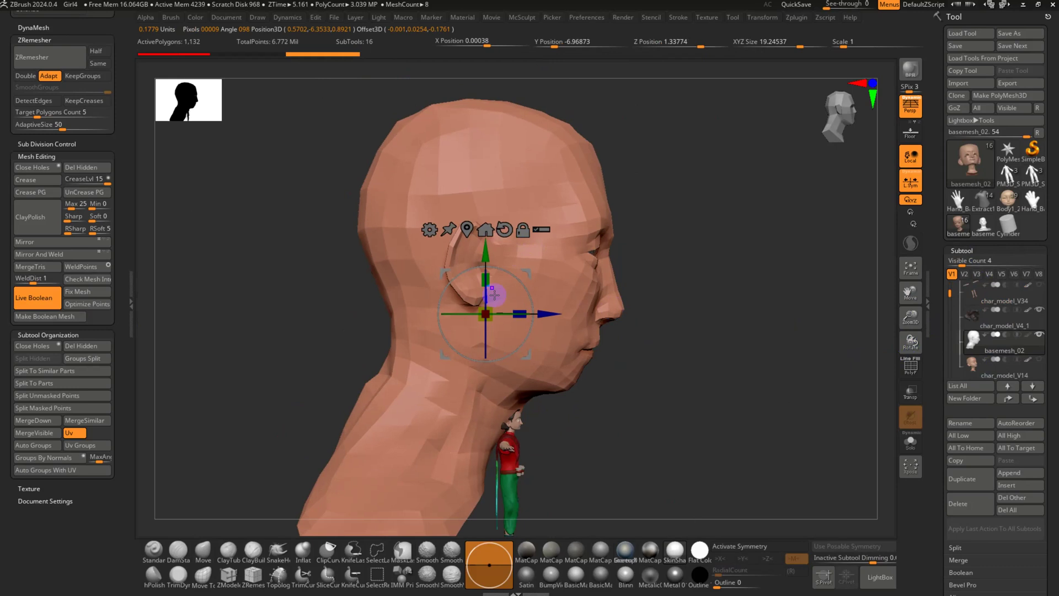
pyautogui.press('x')
pyautogui.press('x')
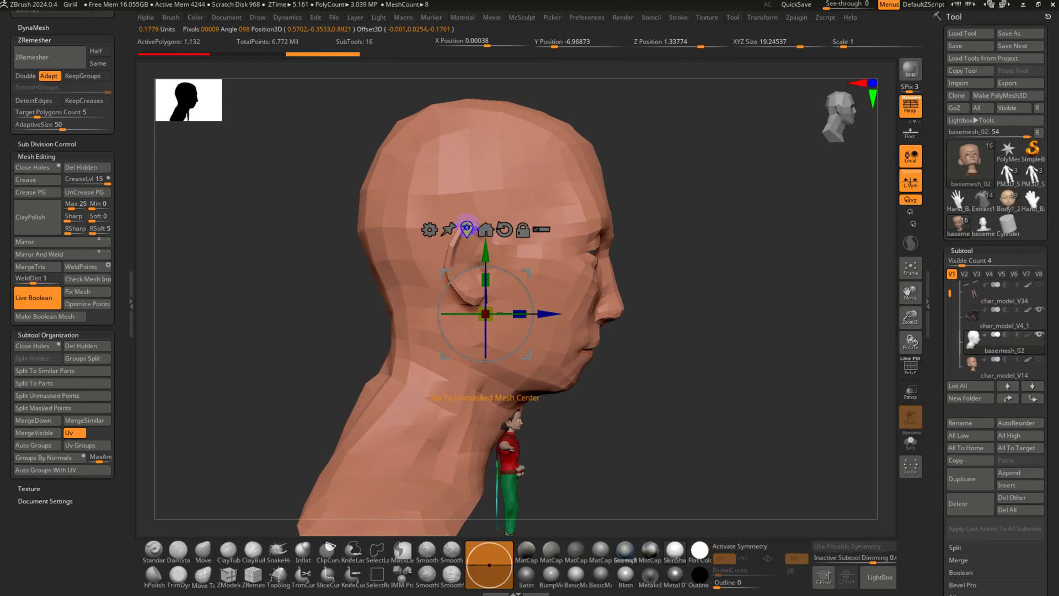
# Scale the base mesh down close to the character's head size and move it over the head in side and front views
pyautogui.moveTo(489, 319); pyautogui.dragTo(427, 249)
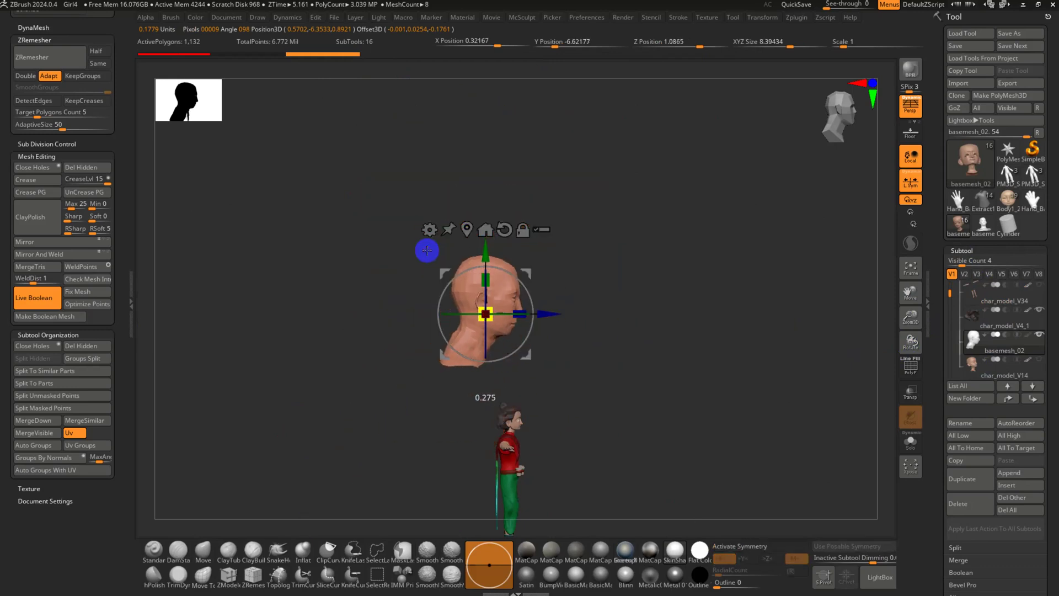
pyautogui.moveTo(527, 271); pyautogui.dragTo(554, 371)
pyautogui.press('f')
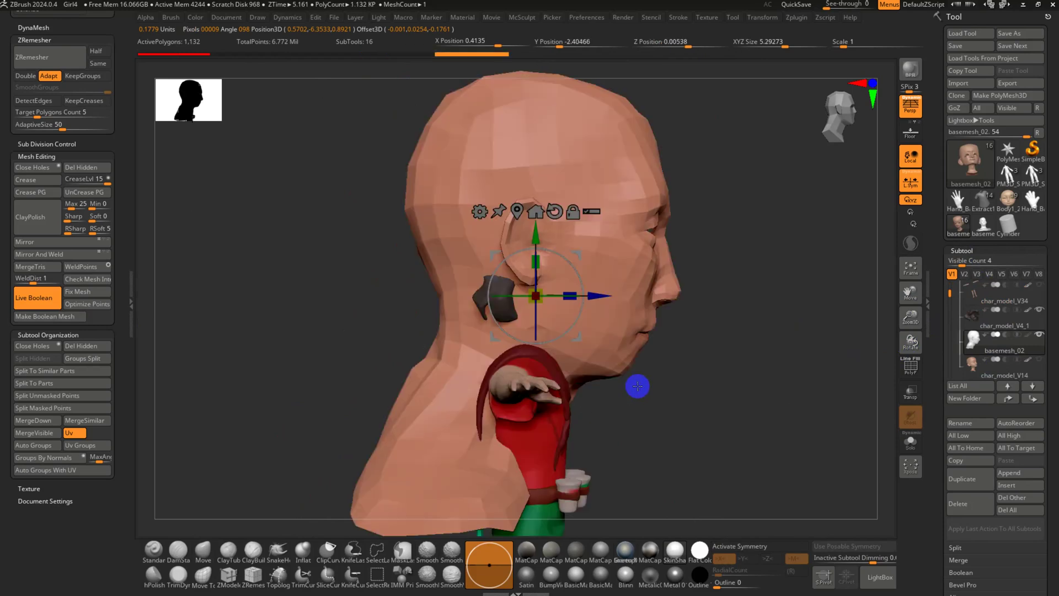
pyautogui.keyDown('ctrl'); pyautogui.moveTo(699, 379); pyautogui.dragTo(515, 273, button='right'); pyautogui.keyUp('ctrl')
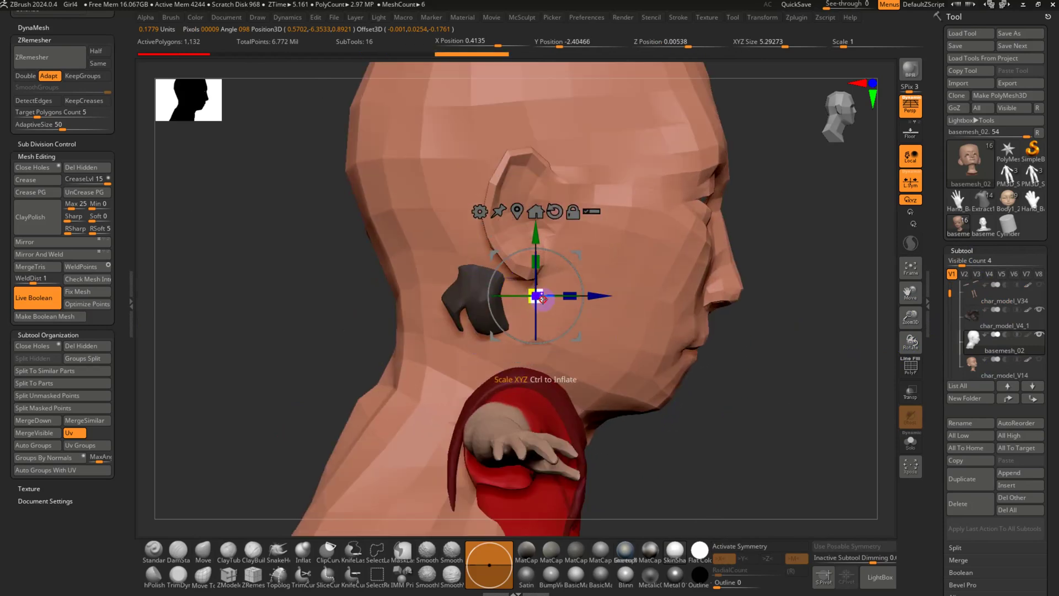
pyautogui.moveTo(543, 299); pyautogui.dragTo(456, 225)
pyautogui.moveTo(457, 225); pyautogui.dragTo(657, 296, button='right')
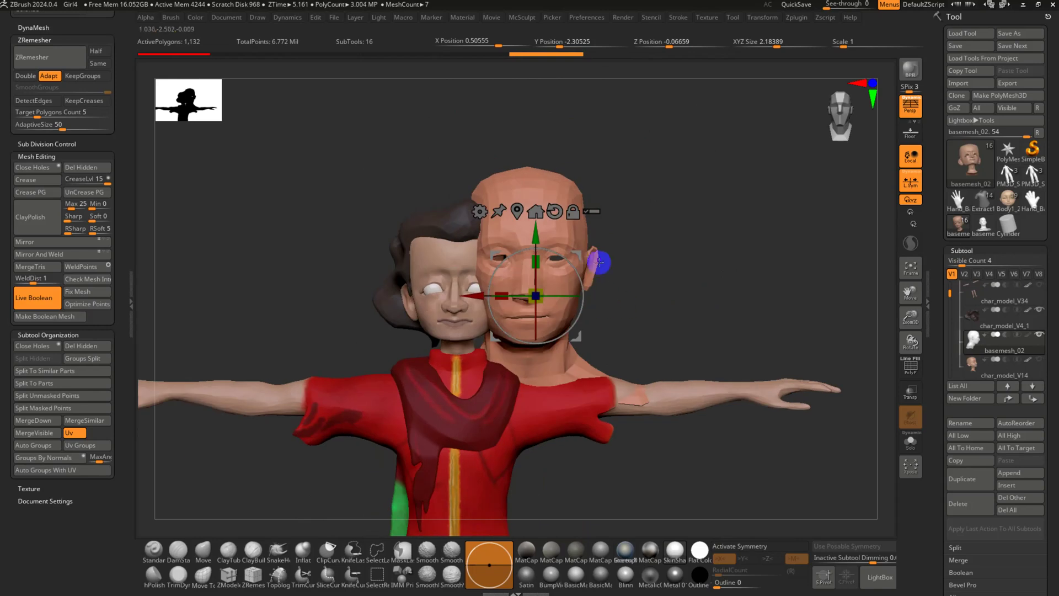
pyautogui.moveTo(577, 246); pyautogui.dragTo(511, 262)
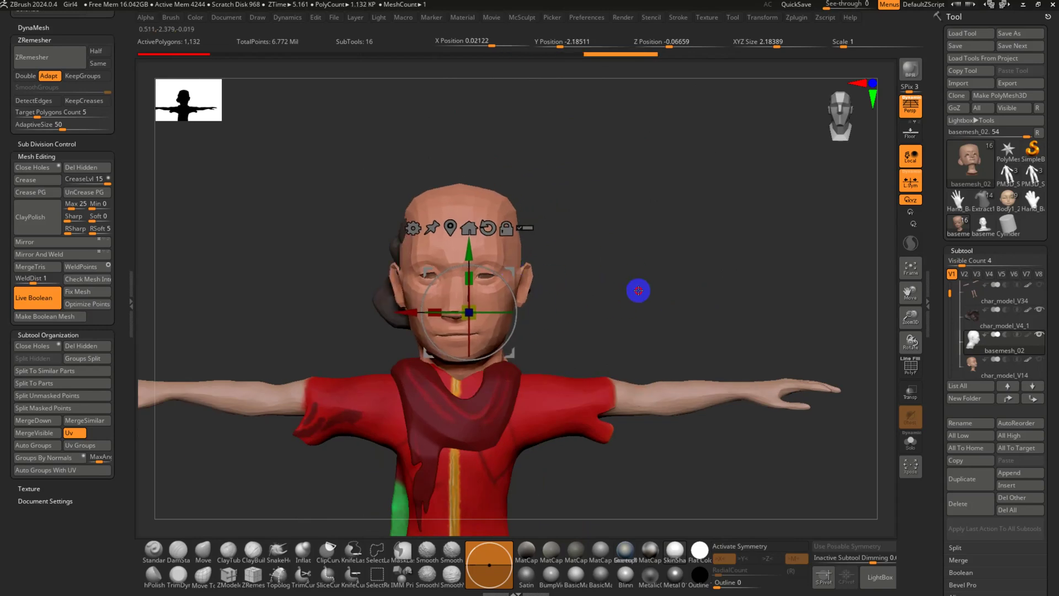
pyautogui.keyDown('ctrl'); pyautogui.moveTo(638, 290); pyautogui.dragTo(803, 286, button='right'); pyautogui.keyUp('ctrl')
pyautogui.click(508, 223)
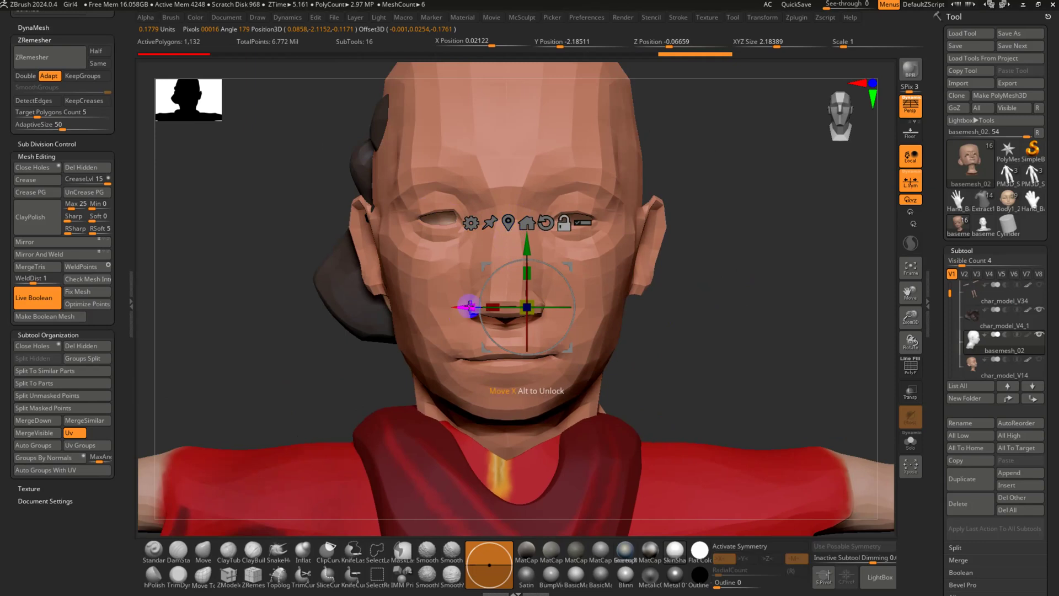
pyautogui.moveTo(467, 307); pyautogui.dragTo(446, 307)
pyautogui.click(487, 223)
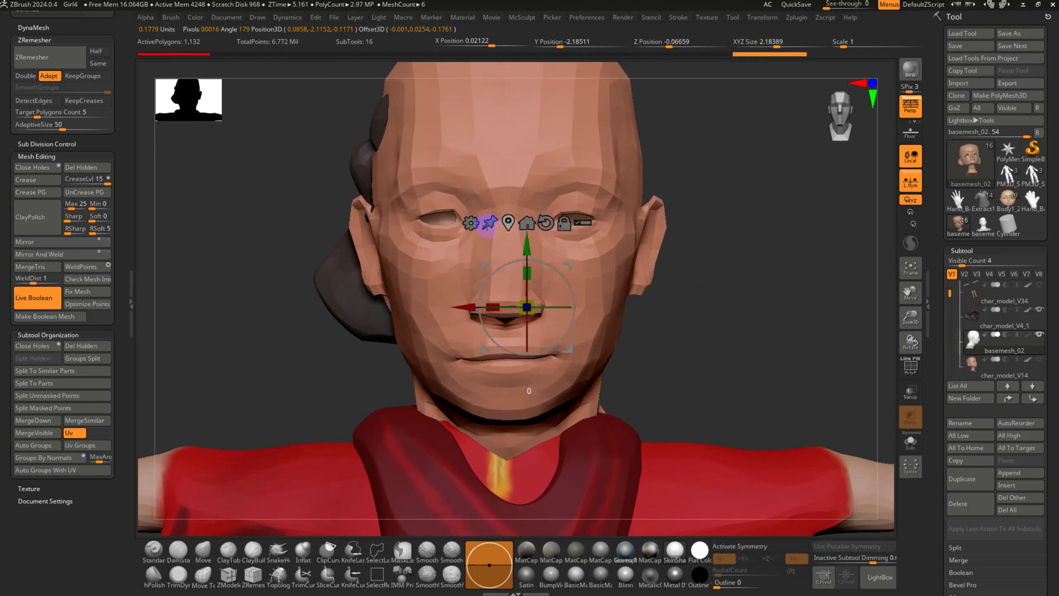
pyautogui.press('x')
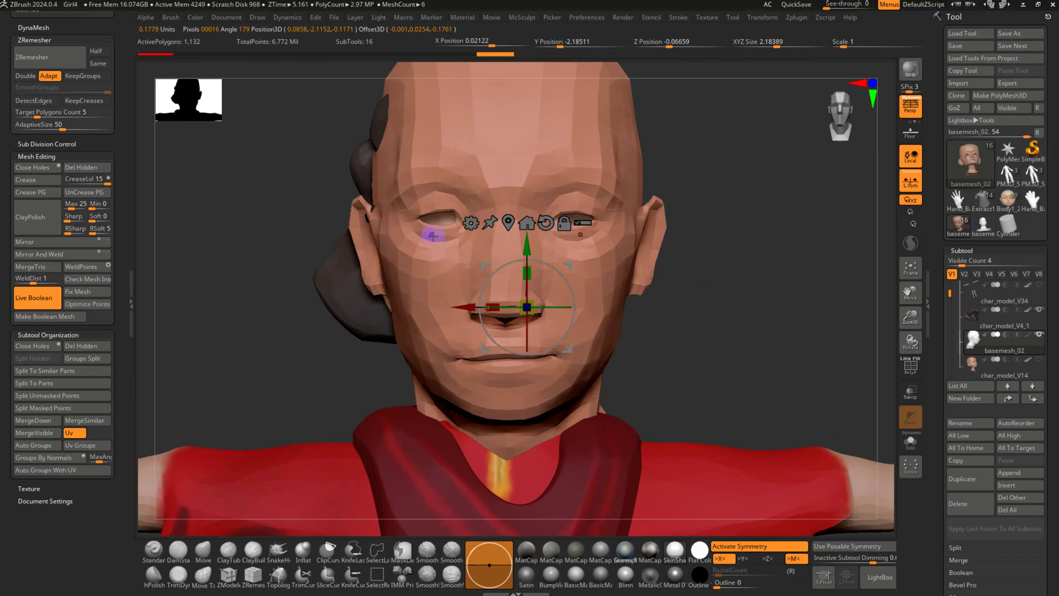
pyautogui.press('x')
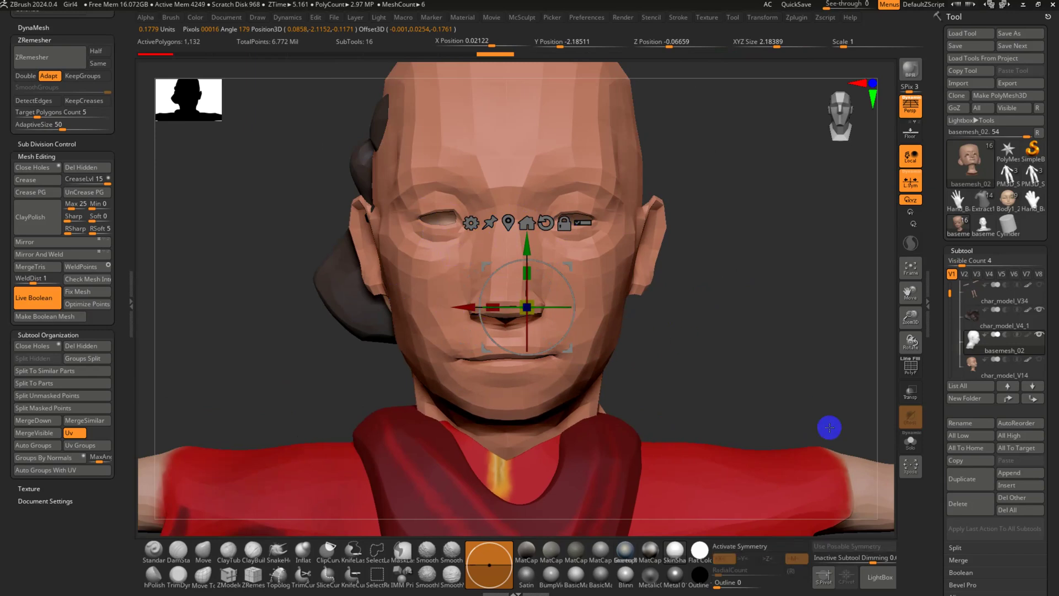
pyautogui.click(909, 440)
pyautogui.click(910, 440)
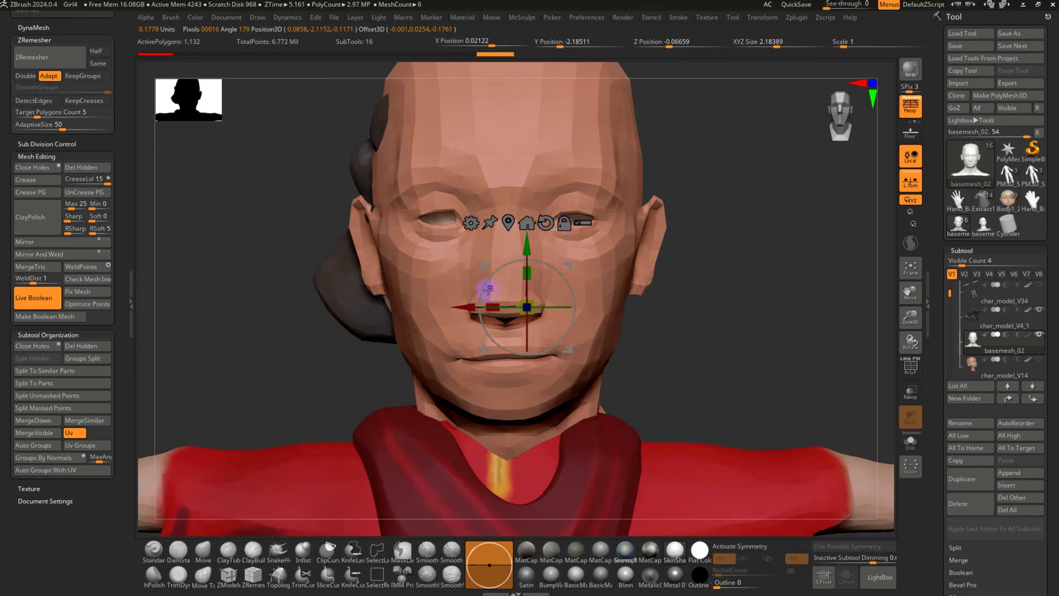
pyautogui.moveTo(465, 307); pyautogui.dragTo(447, 307)
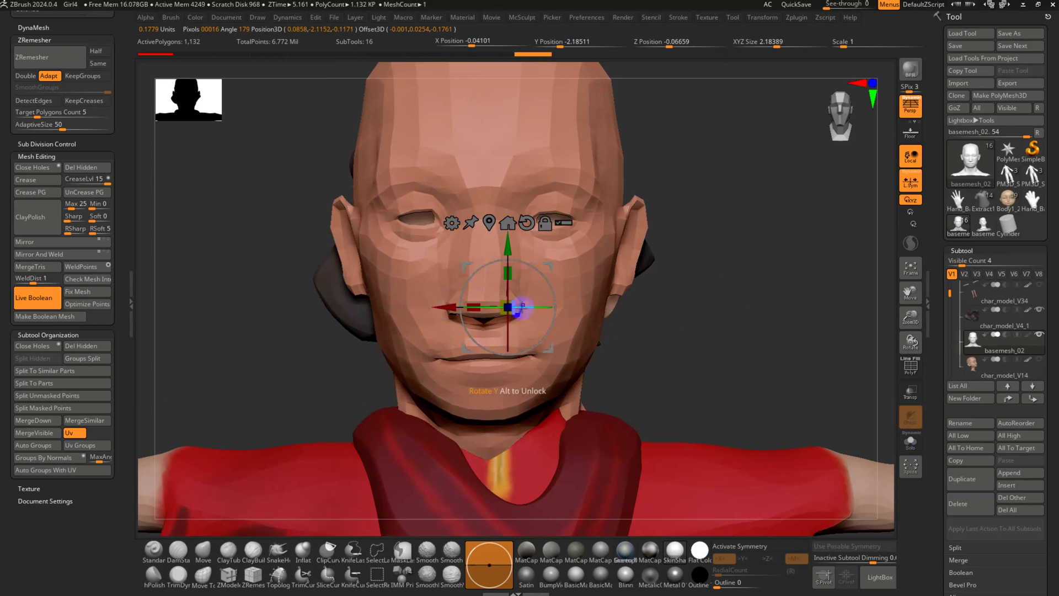
pyautogui.hotkey('ctrl', 'z')
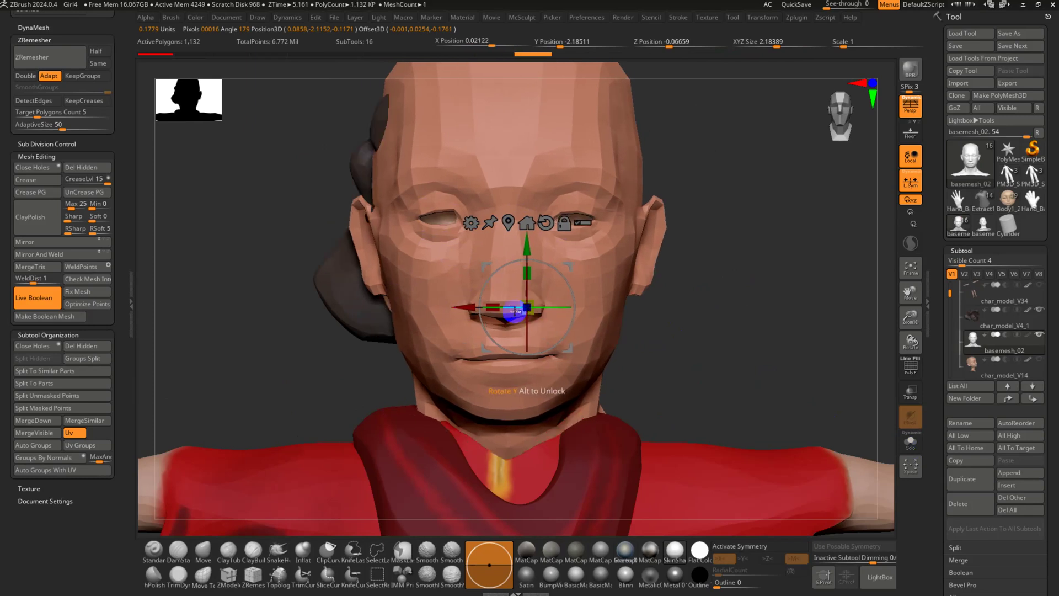
# Shrink the base mesh further to fit the character's face, align it horizontally, and check it in Solo
pyautogui.moveTo(532, 313); pyautogui.dragTo(449, 305)
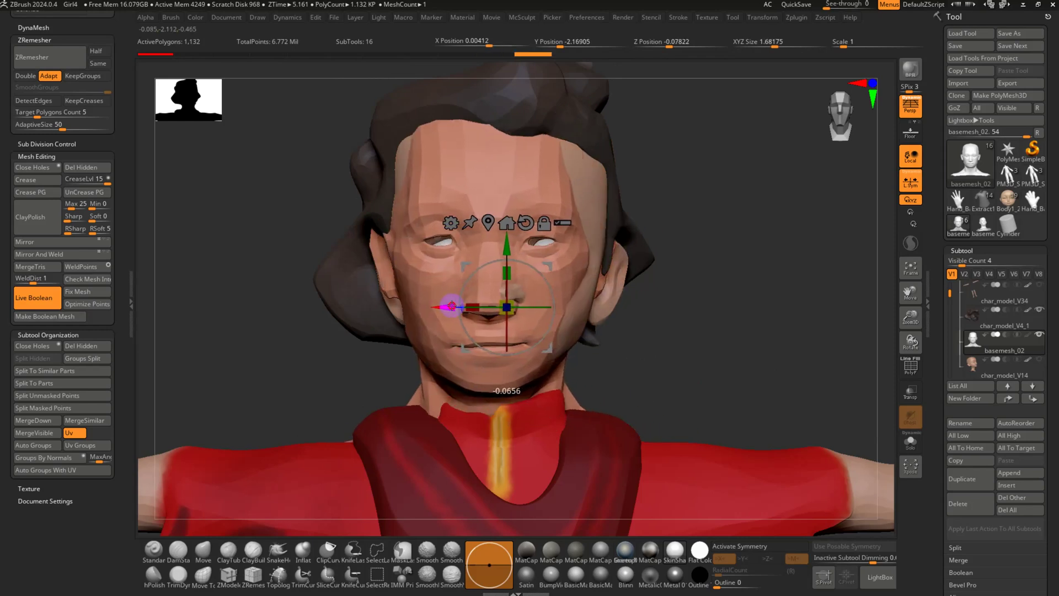
pyautogui.click(917, 450)
pyautogui.moveTo(755, 355); pyautogui.dragTo(800, 342)
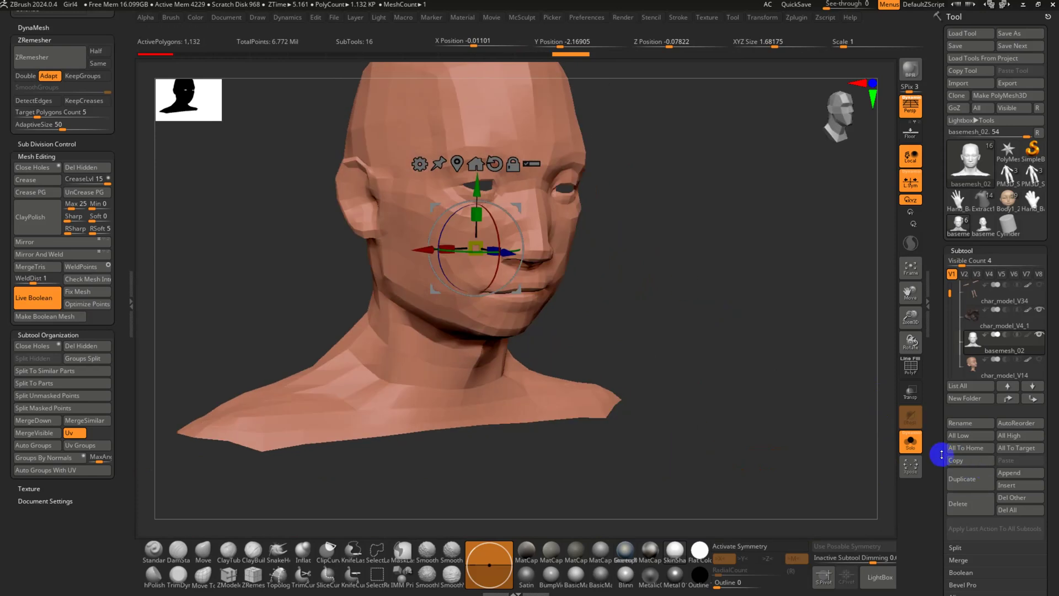
pyautogui.click(911, 436)
# Turn on ghosted transparency and hide the hair and clothed body subtools around the base mesh
pyautogui.click(911, 390)
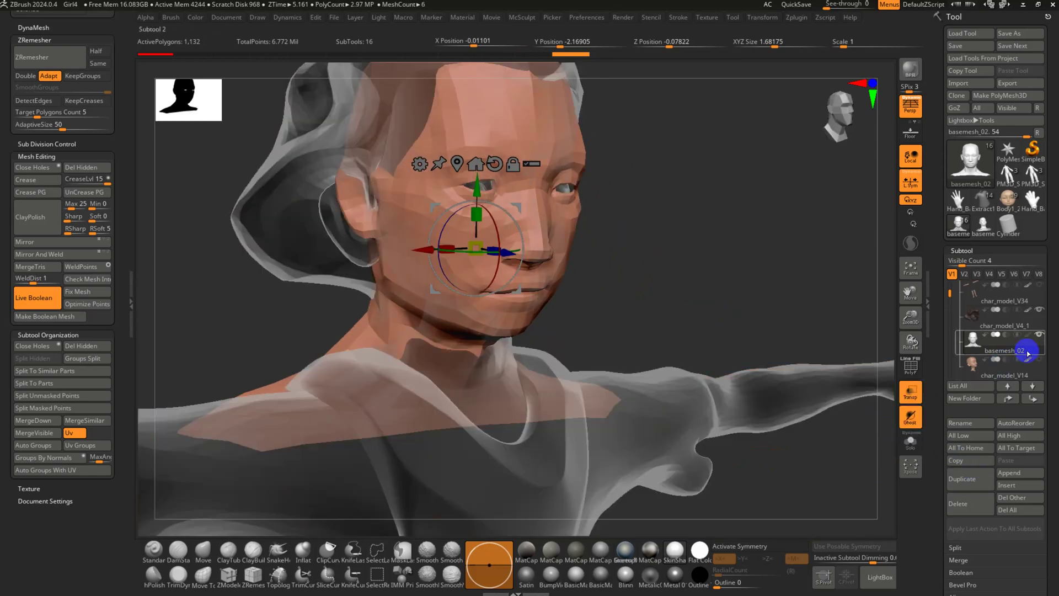
pyautogui.click(1040, 310)
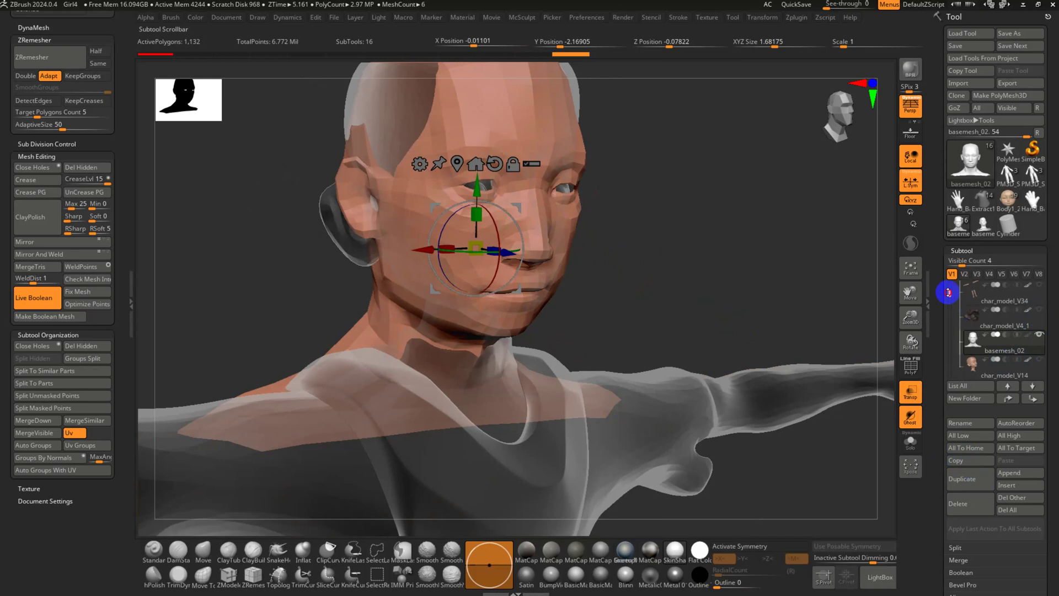
pyautogui.moveTo(949, 292); pyautogui.dragTo(949, 326)
pyautogui.click(1039, 359)
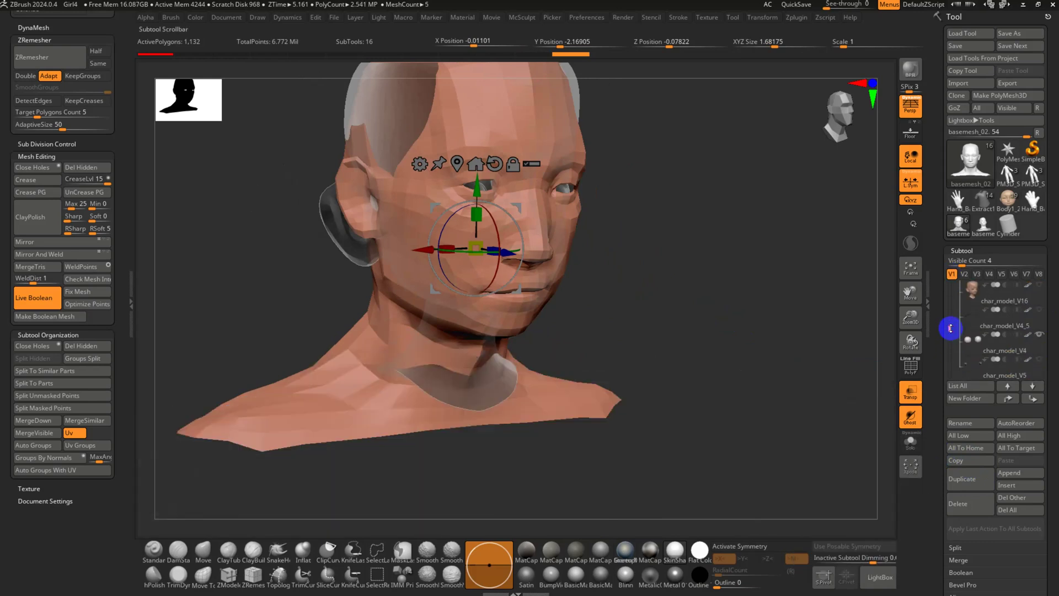
# Pull the base mesh's ear backward with the Move brush in side view to match the character's ear
pyautogui.moveTo(711, 315); pyautogui.dragTo(751, 323)
pyautogui.keyDown('alt'); pyautogui.moveTo(669, 272); pyautogui.dragTo(641, 402); pyautogui.keyUp('alt')
pyautogui.press('q')
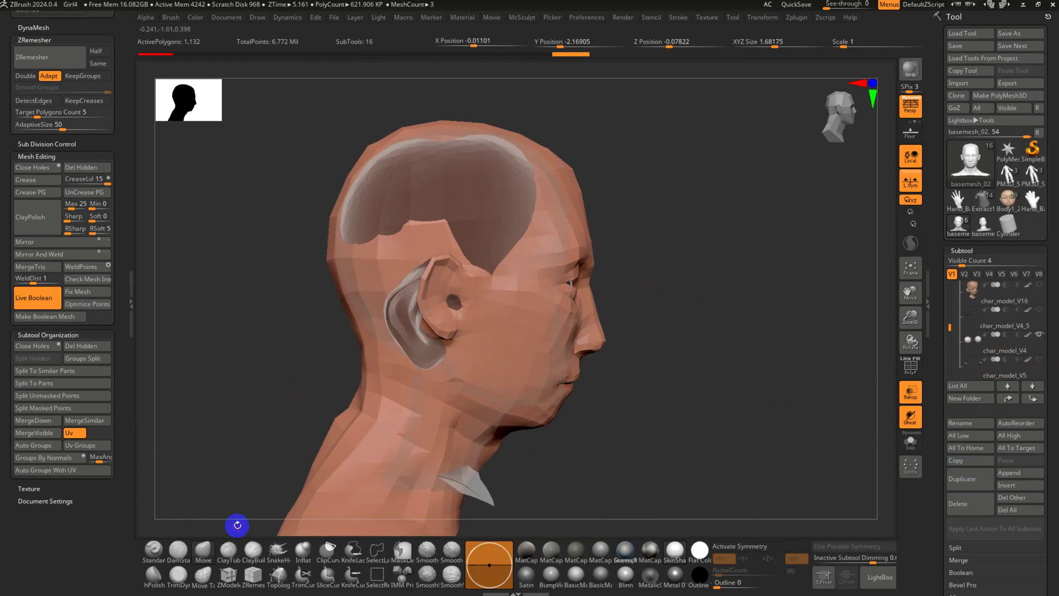
pyautogui.press('s')
pyautogui.moveTo(524, 295); pyautogui.dragTo(497, 296)
pyautogui.moveTo(424, 297); pyautogui.dragTo(404, 357)
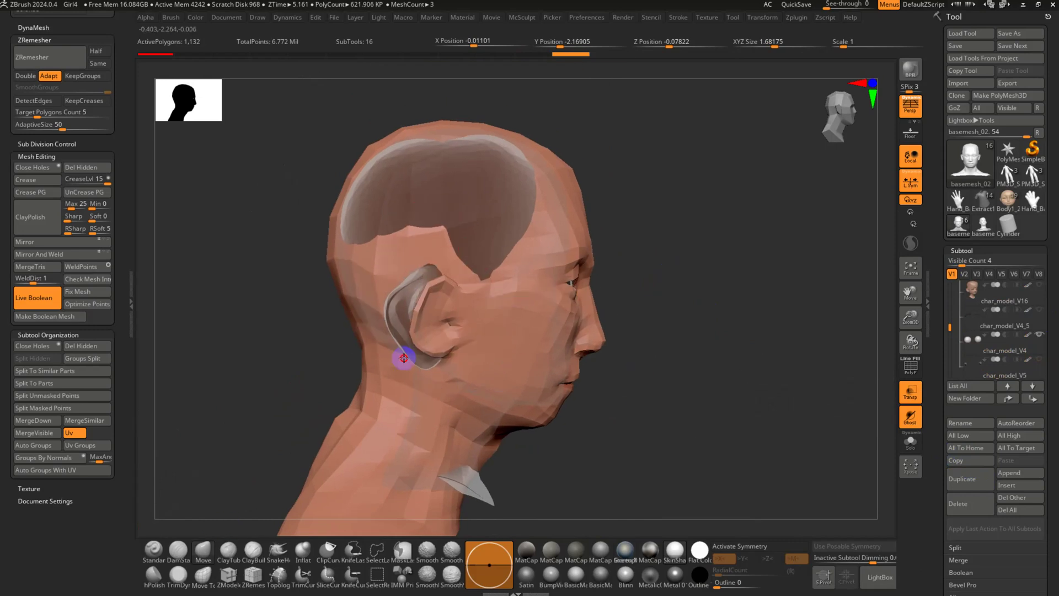
pyautogui.moveTo(442, 275)
pyautogui.mouseDown()
pyautogui.moveTo(435, 298)
pyautogui.moveTo(398, 297)
pyautogui.mouseUp()
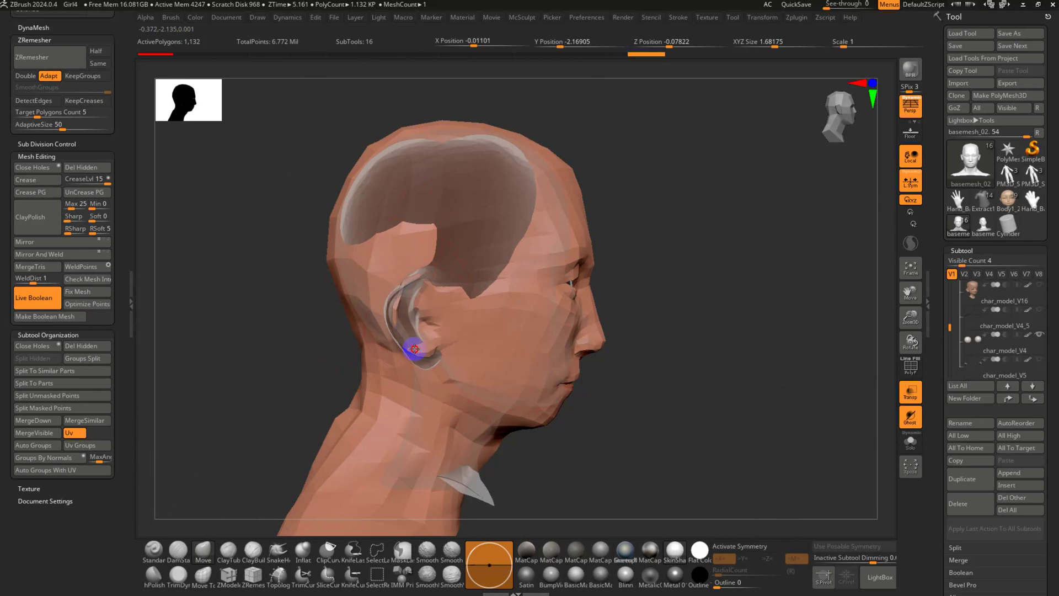
pyautogui.moveTo(415, 348); pyautogui.dragTo(421, 353)
pyautogui.moveTo(410, 325); pyautogui.dragTo(400, 325)
pyautogui.moveTo(401, 302); pyautogui.dragTo(396, 301)
# Resize the brush and pull the base mesh's nose and outer eye corner to match the character's profile
pyautogui.moveTo(445, 319); pyautogui.dragTo(577, 337, button='right')
pyautogui.moveTo(577, 337)
pyautogui.keyDown('ctrl'); pyautogui.mouseDown(button='right')
pyautogui.moveTo(631, 365)
pyautogui.moveTo(702, 352)
pyautogui.moveTo(644, 336)
pyautogui.moveTo(720, 384)
pyautogui.mouseUp(button='right'); pyautogui.keyUp('ctrl')
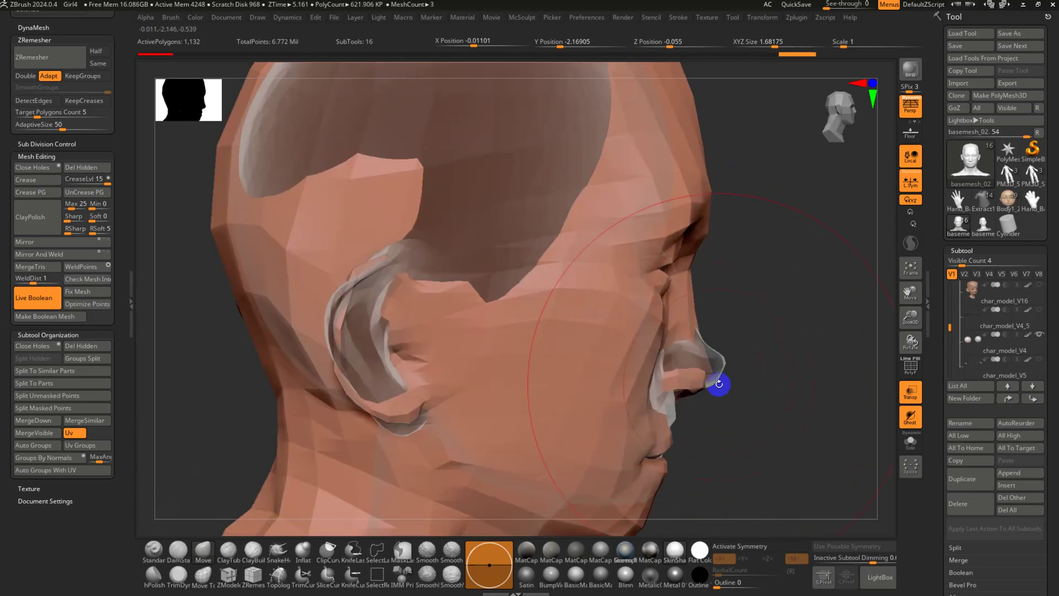
pyautogui.press('s')
pyautogui.moveTo(719, 383)
pyautogui.mouseDown()
pyautogui.moveTo(693, 372)
pyautogui.moveTo(718, 366)
pyautogui.mouseUp()
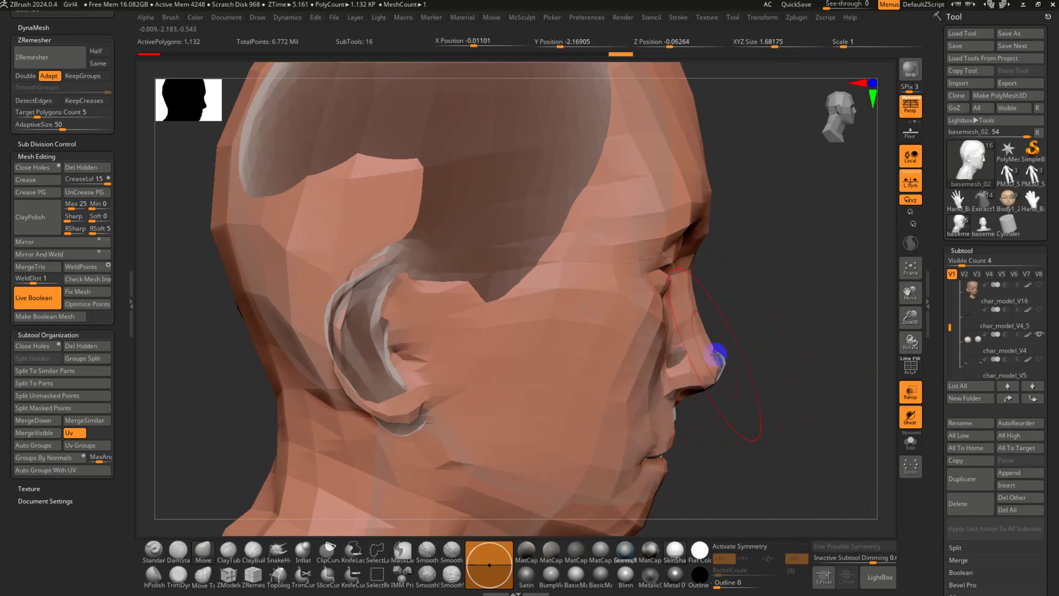
pyautogui.moveTo(692, 299); pyautogui.dragTo(606, 267)
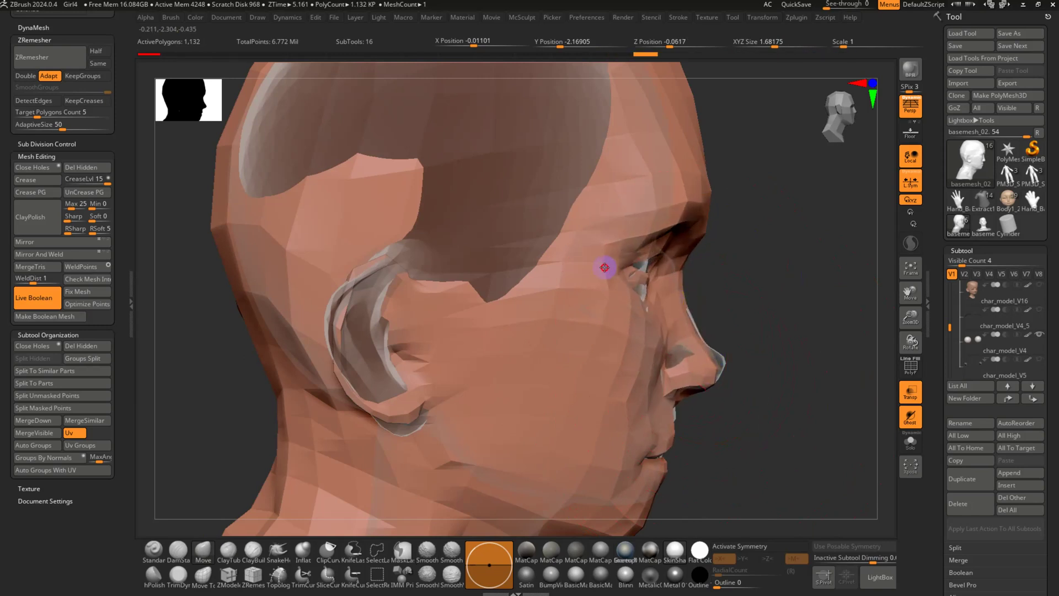
# Pull the base mesh's eye area open around the character's eye with the Move brush and turn on the polygon wireframe
pyautogui.moveTo(681, 282)
pyautogui.mouseDown(button='right')
pyautogui.moveTo(629, 279)
pyautogui.moveTo(639, 282)
pyautogui.mouseUp(button='right')
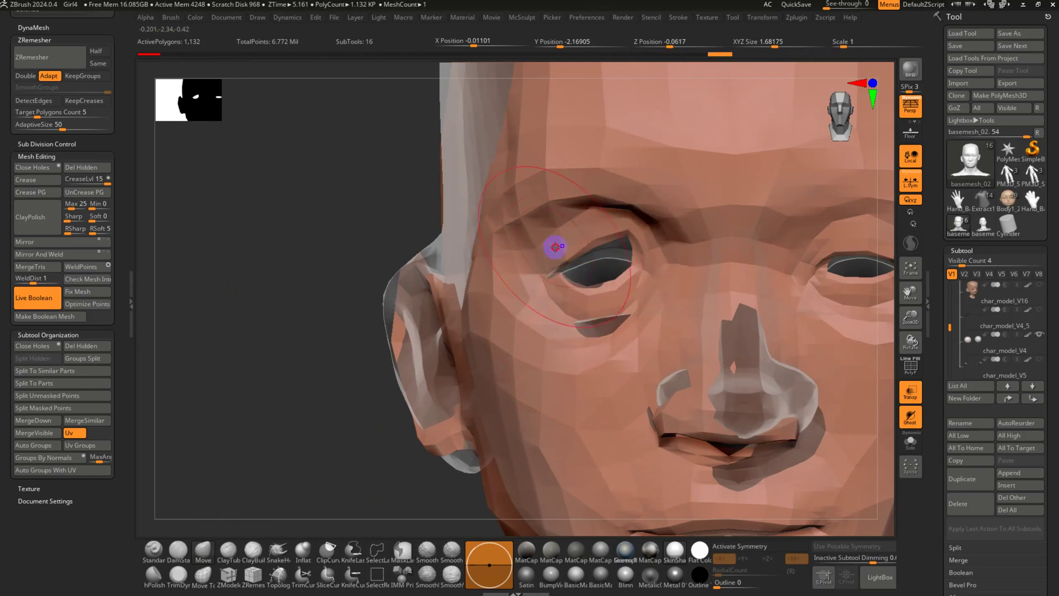
pyautogui.moveTo(552, 296); pyautogui.dragTo(559, 312)
pyautogui.moveTo(679, 316); pyautogui.dragTo(638, 331)
pyautogui.moveTo(639, 331)
pyautogui.mouseDown(button='right')
pyautogui.moveTo(672, 317)
pyautogui.moveTo(575, 298)
pyautogui.mouseUp(button='right')
pyautogui.hotkey('shift', 'f')
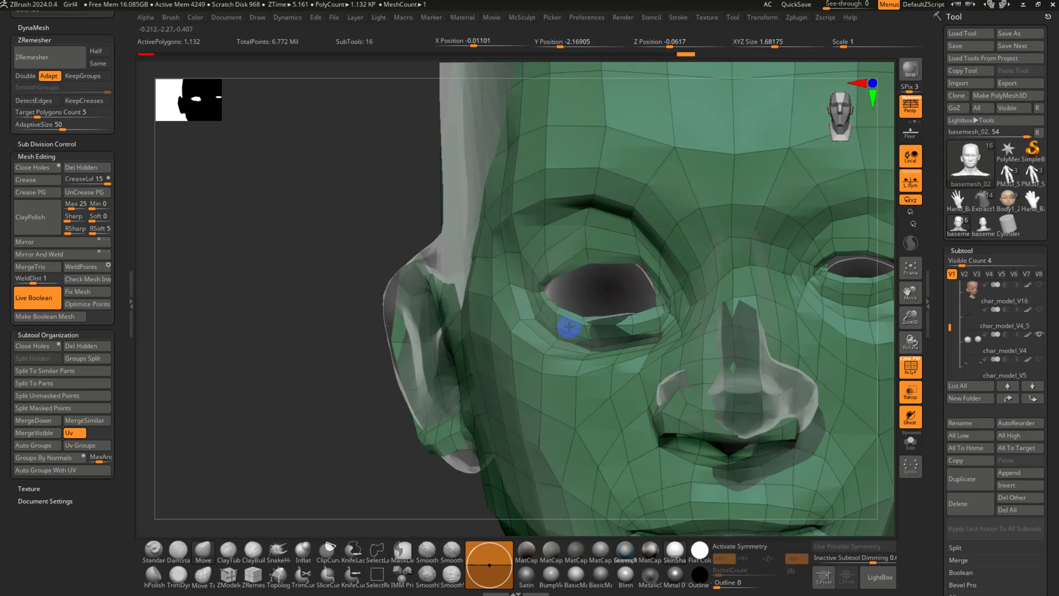
# Turn on X symmetry and pull the sides of the base mesh's skull outward to match the character's head
pyautogui.moveTo(541, 318); pyautogui.dragTo(597, 134, button='right')
pyautogui.moveTo(691, 213); pyautogui.dragTo(635, 242, button='right')
pyautogui.press('s')
pyautogui.moveTo(513, 201); pyautogui.dragTo(522, 203)
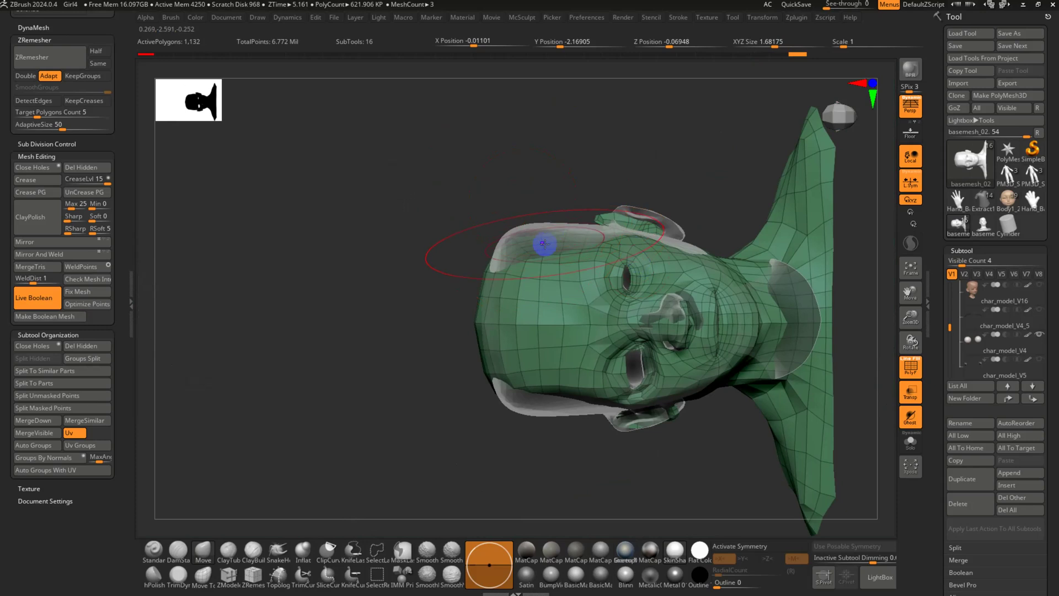
pyautogui.press('x')
pyautogui.moveTo(535, 241); pyautogui.dragTo(528, 213)
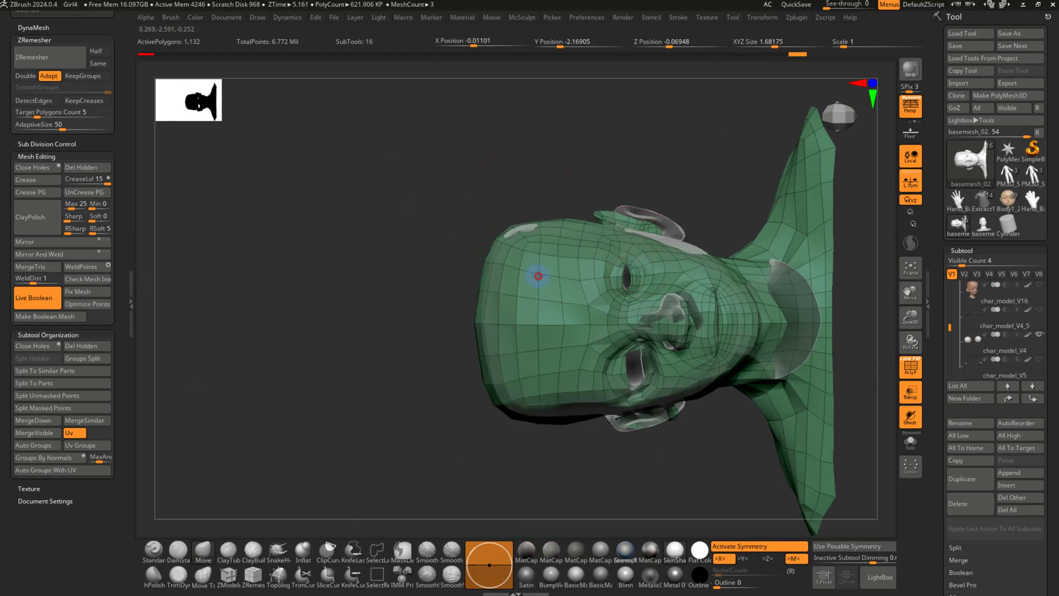
# Try Mirror And Weld to copy the reshaped half of the base mesh onto the other half of the face
pyautogui.moveTo(570, 303); pyautogui.dragTo(686, 233, button='right')
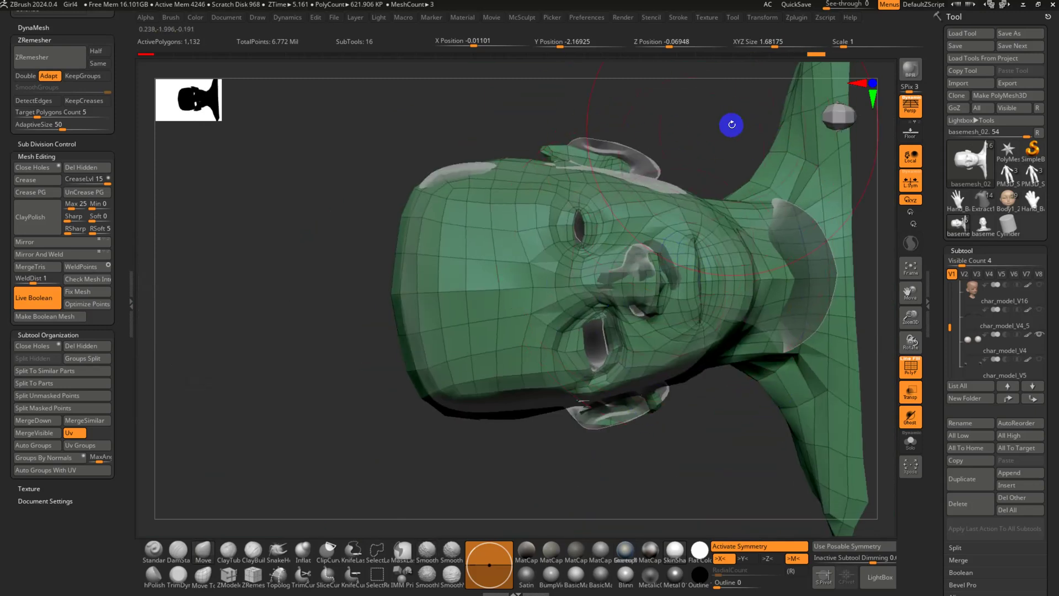
pyautogui.moveTo(731, 125); pyautogui.dragTo(611, 333, button='right')
pyautogui.keyDown('shift'); pyautogui.moveTo(409, 292); pyautogui.dragTo(385, 270, button='right'); pyautogui.keyUp('shift')
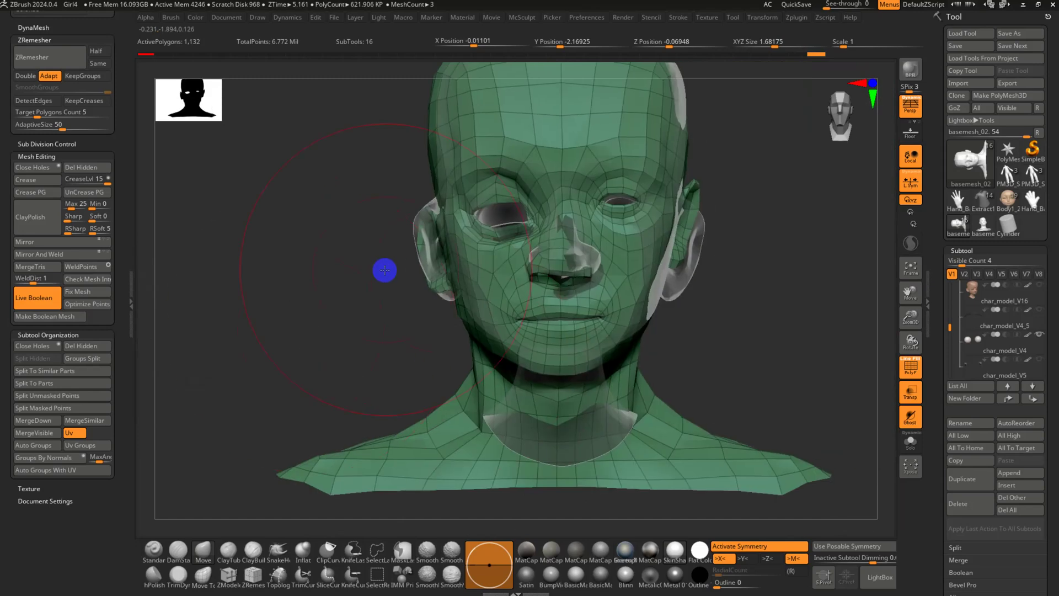
pyautogui.click(33, 257)
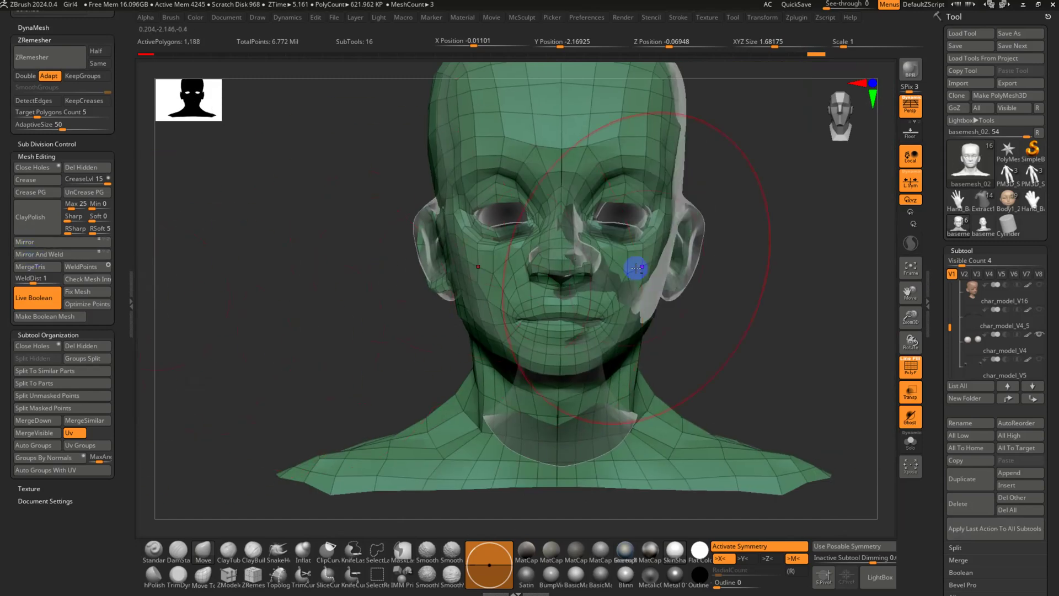
pyautogui.keyDown('ctrl'); pyautogui.moveTo(634, 265); pyautogui.dragTo(619, 323, button='right'); pyautogui.keyUp('ctrl')
# Repeat Mirror And Weld on the base mesh, apply Weld Points, and inspect the centre seam between the brows
pyautogui.press('s')
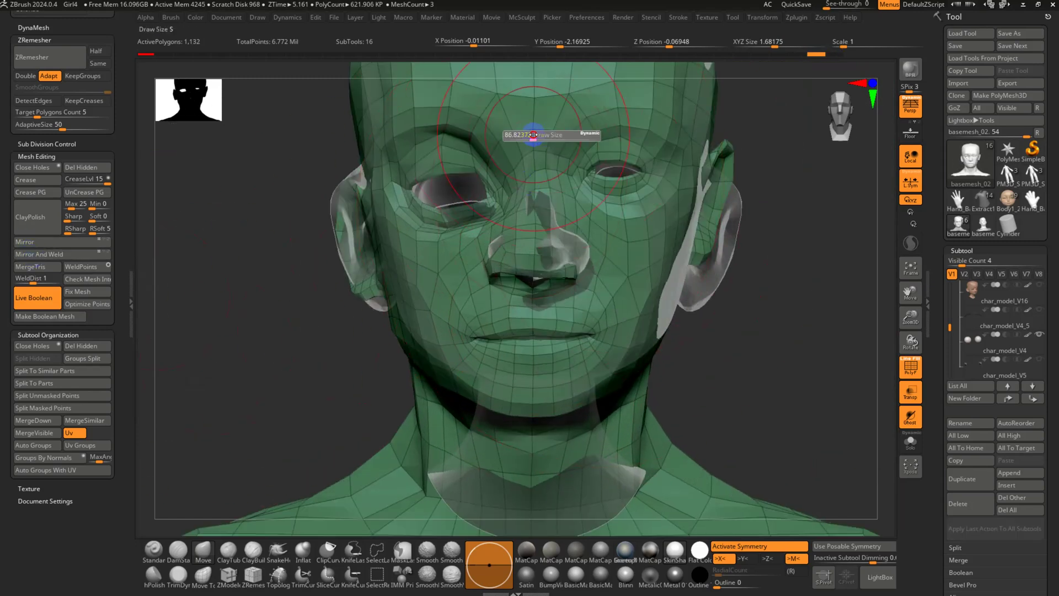
pyautogui.click(532, 137)
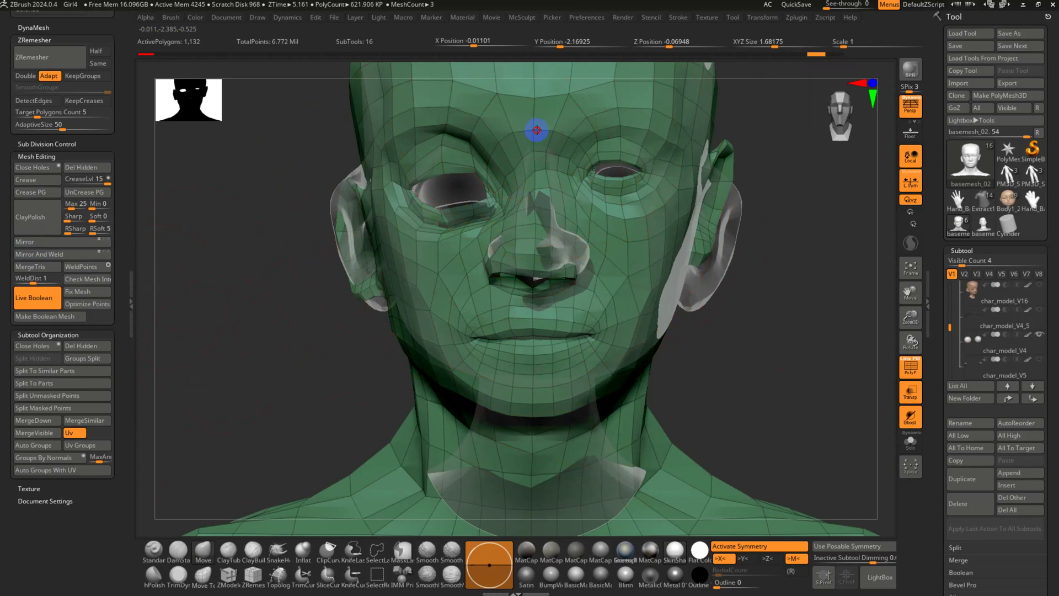
pyautogui.click(39, 251)
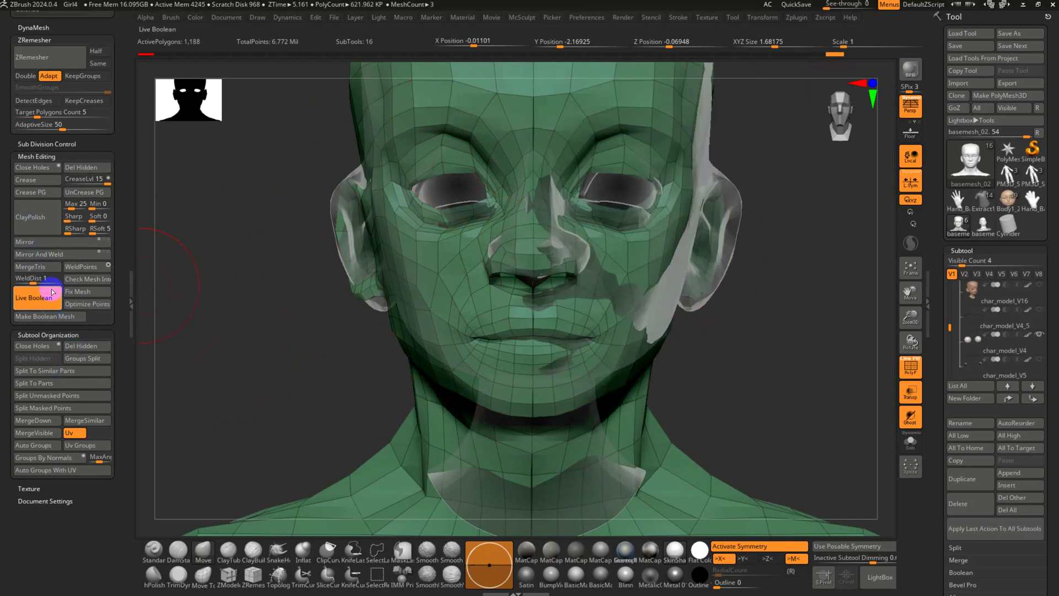
pyautogui.click(90, 269)
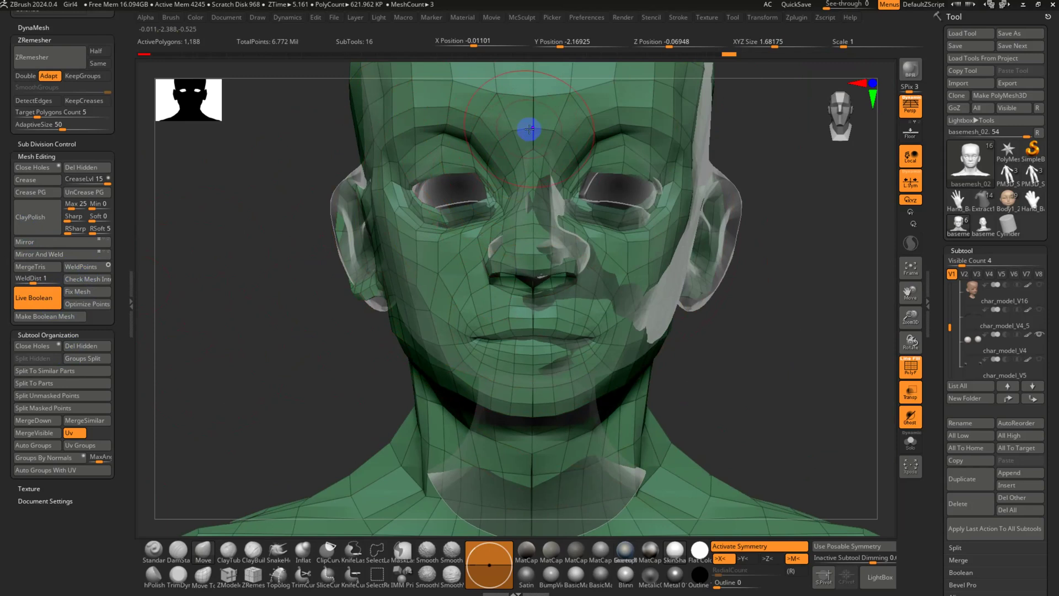
pyautogui.press('s')
pyautogui.click(503, 125)
pyautogui.moveTo(538, 207)
pyautogui.keyDown('alt'); pyautogui.mouseDown(button='right')
pyautogui.moveTo(547, 238)
pyautogui.moveTo(527, 248)
pyautogui.moveTo(539, 229)
pyautogui.mouseUp(button='right'); pyautogui.keyUp('alt')
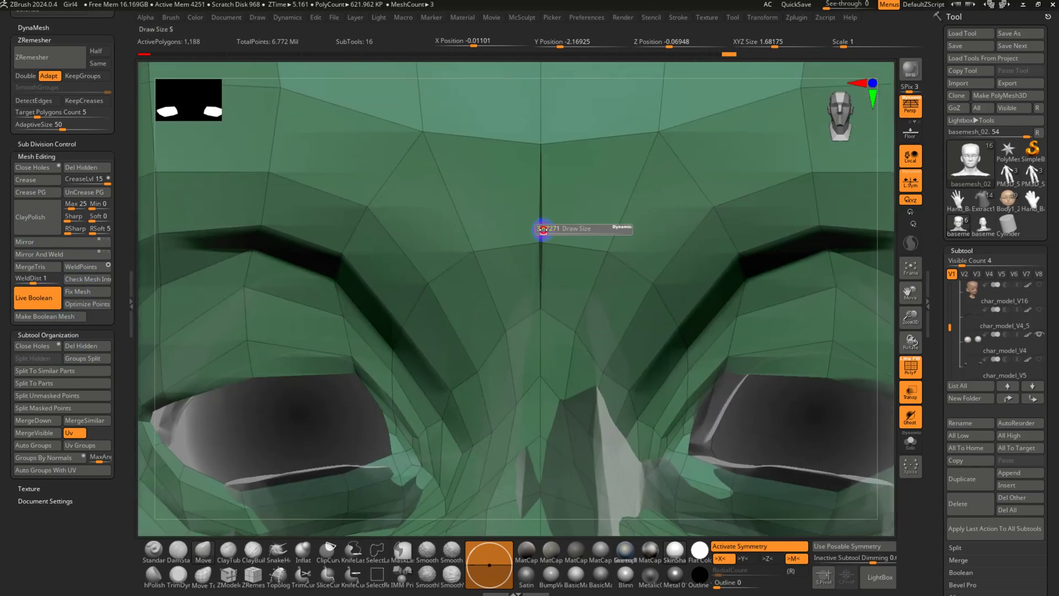
# Try to close the centre seam with Weld Points and another Mirror And Weld, and undo the mirroring
pyautogui.click(99, 266)
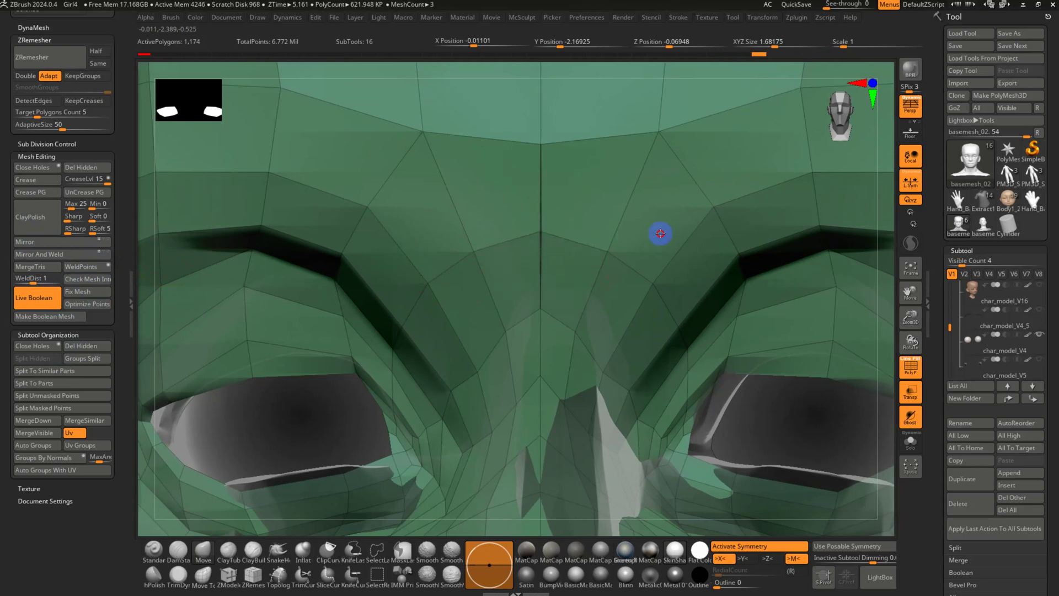
pyautogui.click(33, 279)
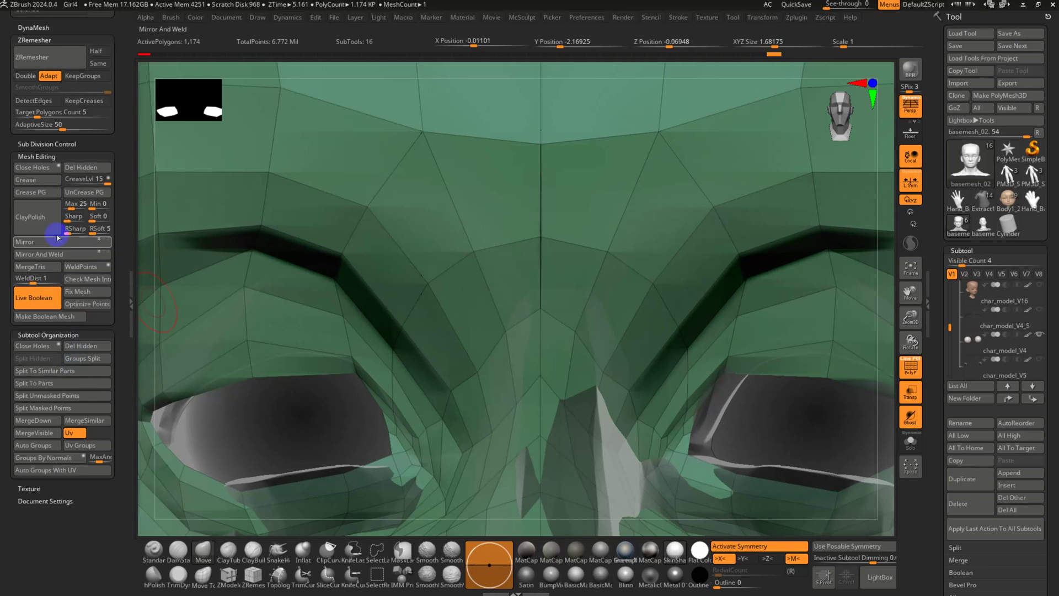
pyautogui.click(54, 257)
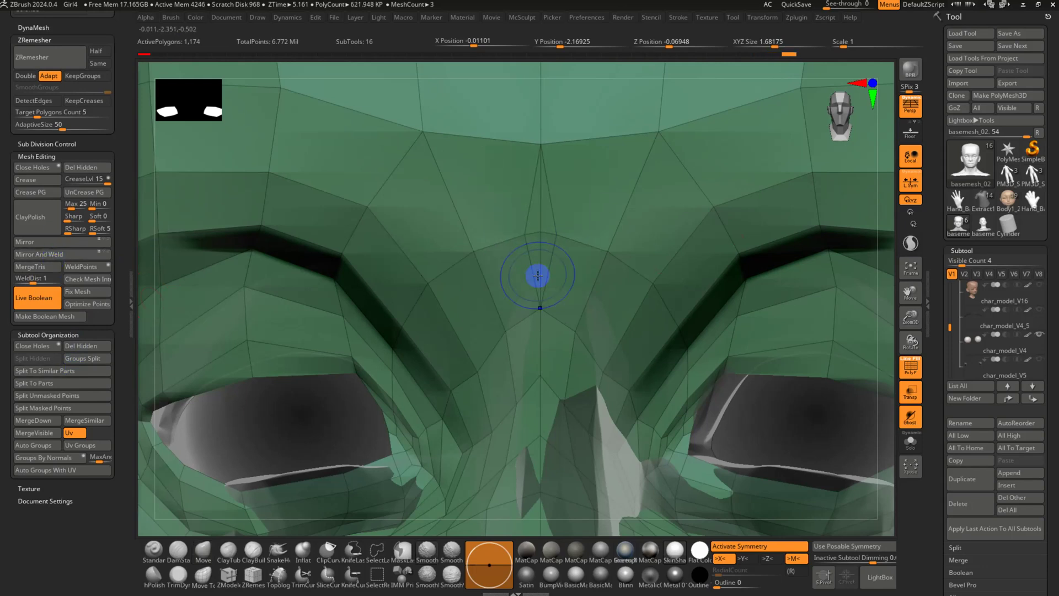
pyautogui.press('ctrl')
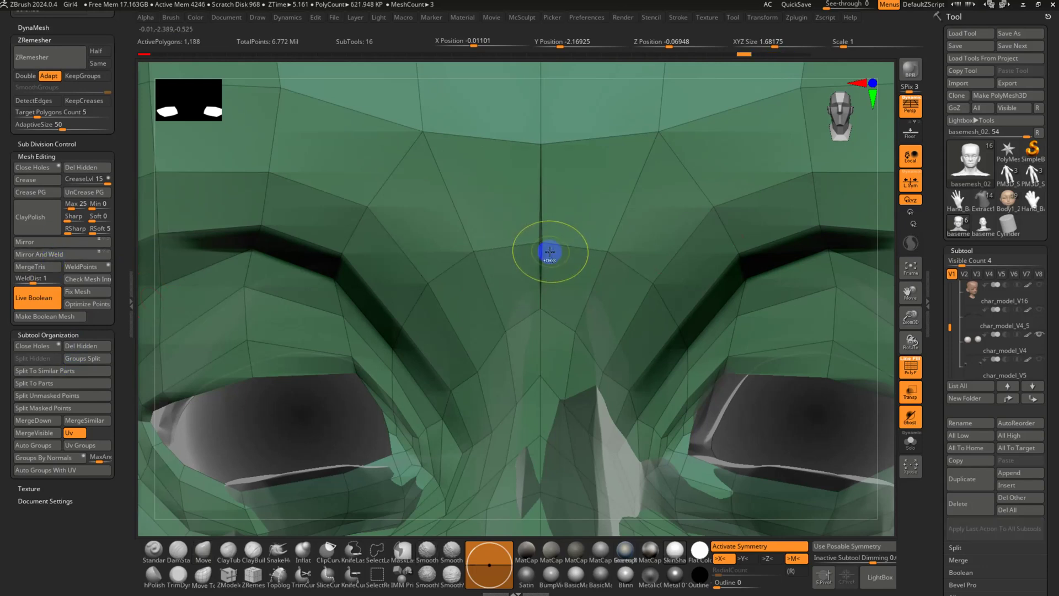
pyautogui.hotkey('ctrl', 'z')
# Turn off symmetry, try Mirror And Weld again, inspect the seam over the skull, and undo the operation
pyautogui.press('x')
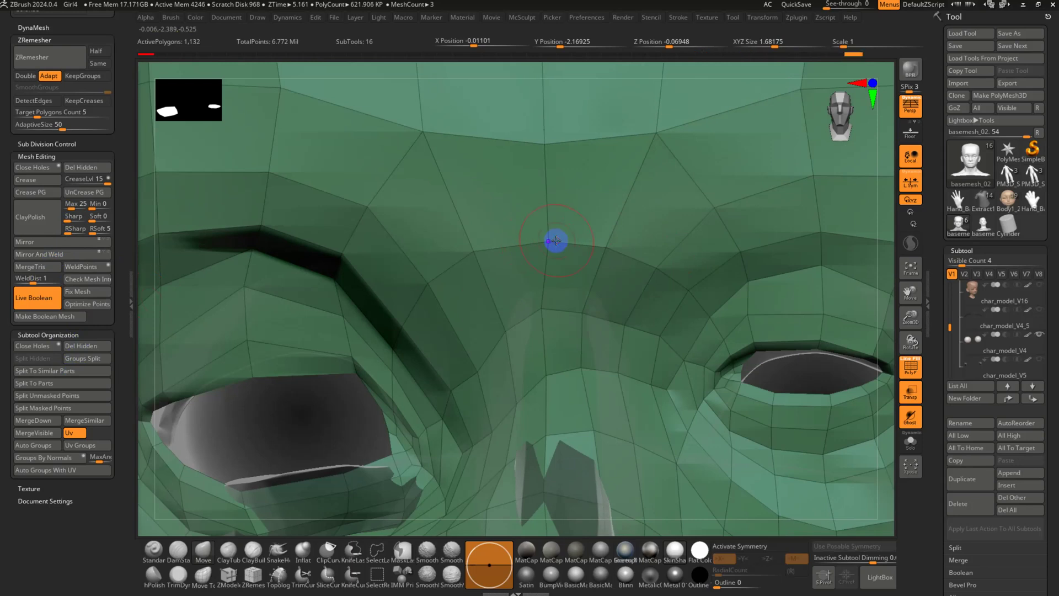
pyautogui.click(61, 254)
pyautogui.moveTo(571, 392); pyautogui.dragTo(573, 270, button='right')
pyautogui.press('super')
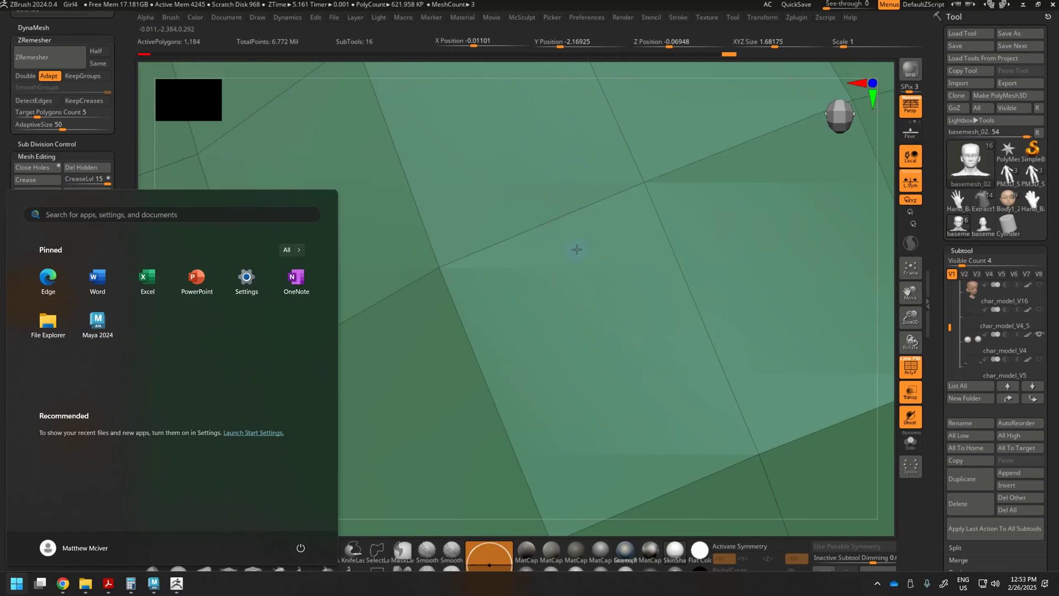
pyautogui.press('super+Tab')
pyautogui.click(253, 134)
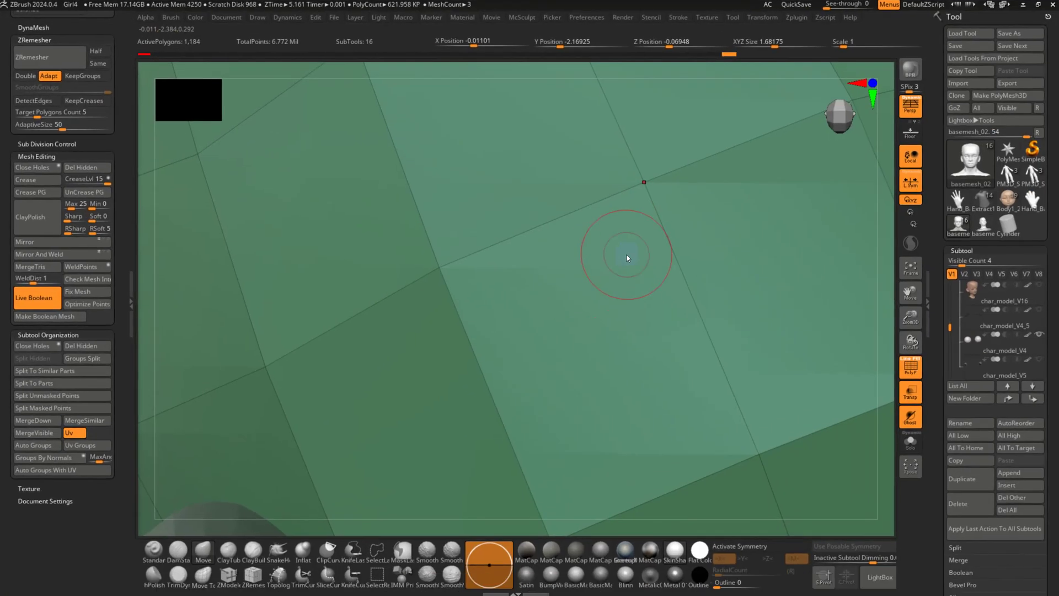
pyautogui.press('f')
pyautogui.moveTo(553, 223); pyautogui.dragTo(530, 430, button='right')
pyautogui.hotkey('ctrl', 'z')
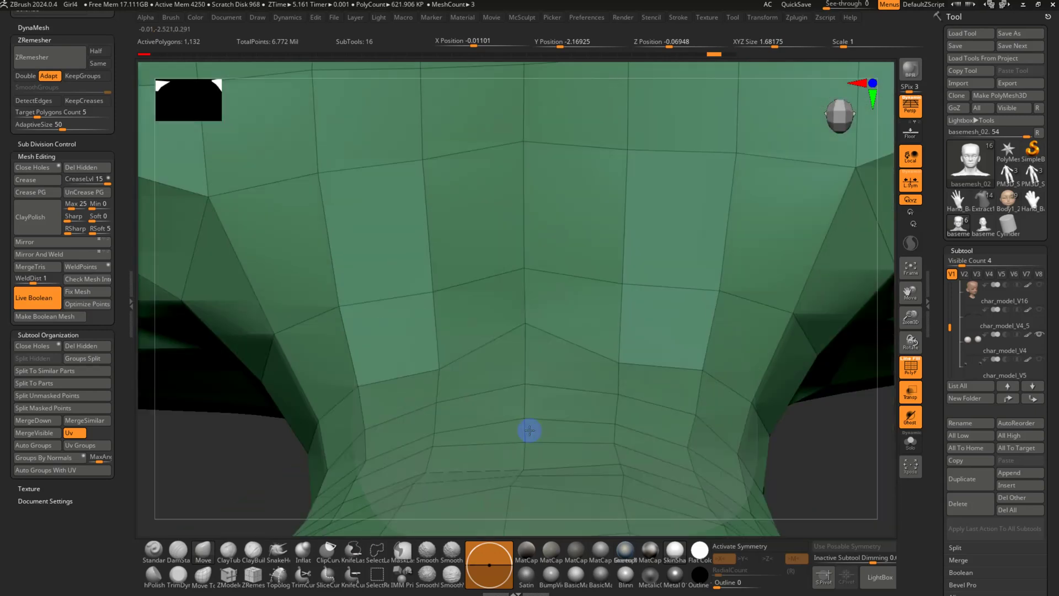
# Apply Mirror And Weld to the base mesh, set the weld distance to about 1.83, and weld its points
pyautogui.moveTo(551, 313); pyautogui.dragTo(558, 380, button='right')
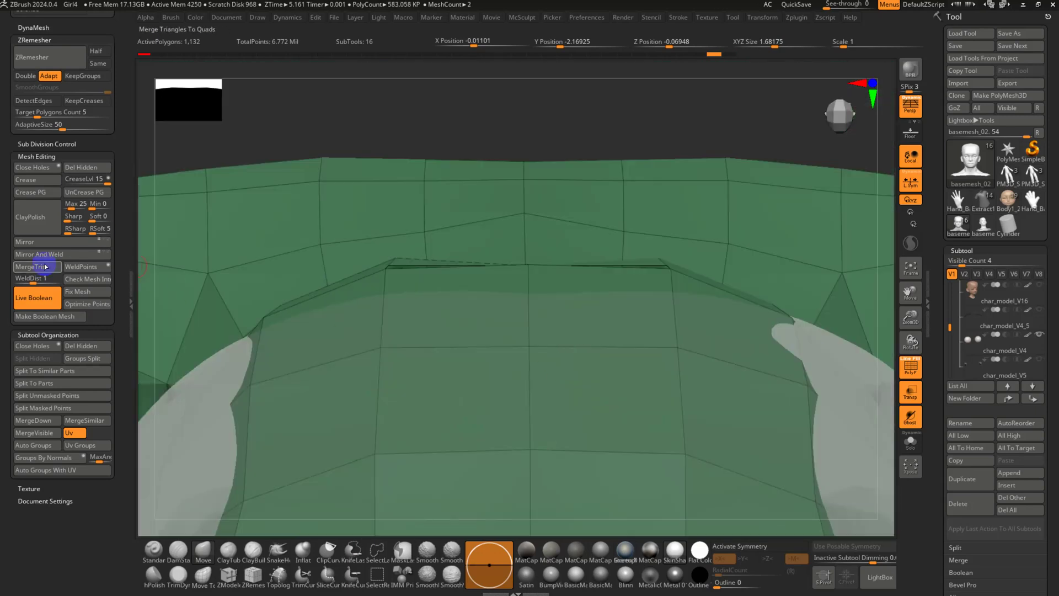
pyautogui.click(85, 255)
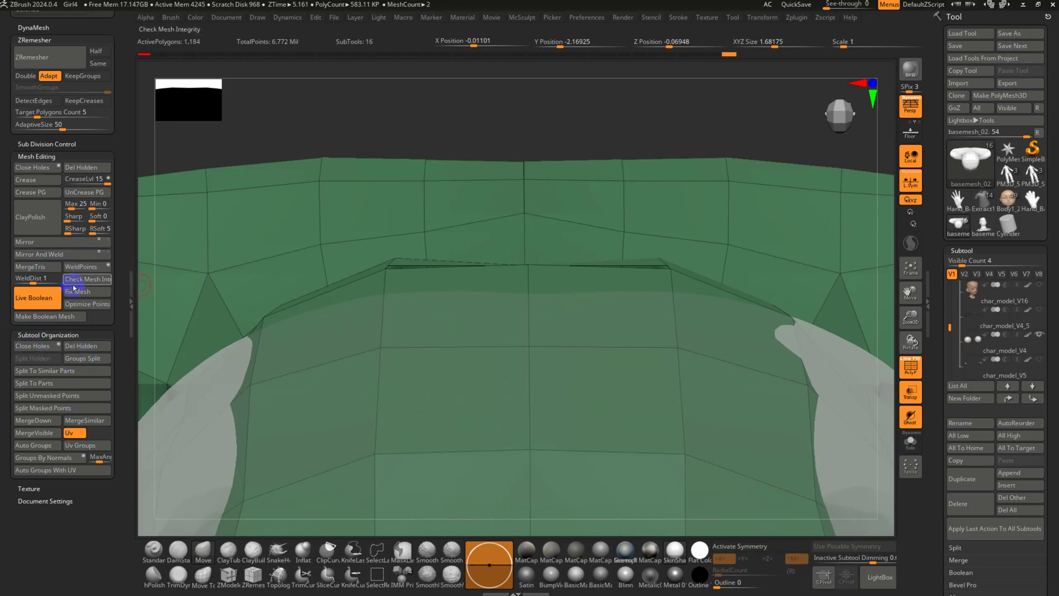
pyautogui.moveTo(32, 280); pyautogui.dragTo(38, 280)
pyautogui.click(83, 267)
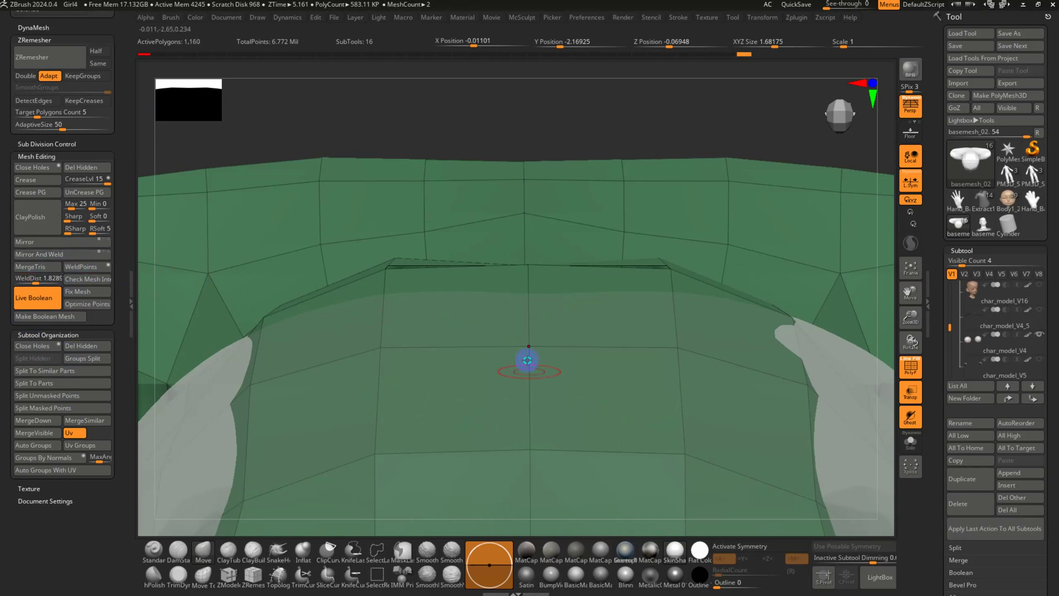
pyautogui.moveTo(527, 360)
pyautogui.mouseDown(button='right')
pyautogui.moveTo(527, 246)
pyautogui.moveTo(473, 217)
pyautogui.moveTo(501, 354)
pyautogui.moveTo(520, 246)
pyautogui.moveTo(524, 338)
pyautogui.mouseUp(button='right')
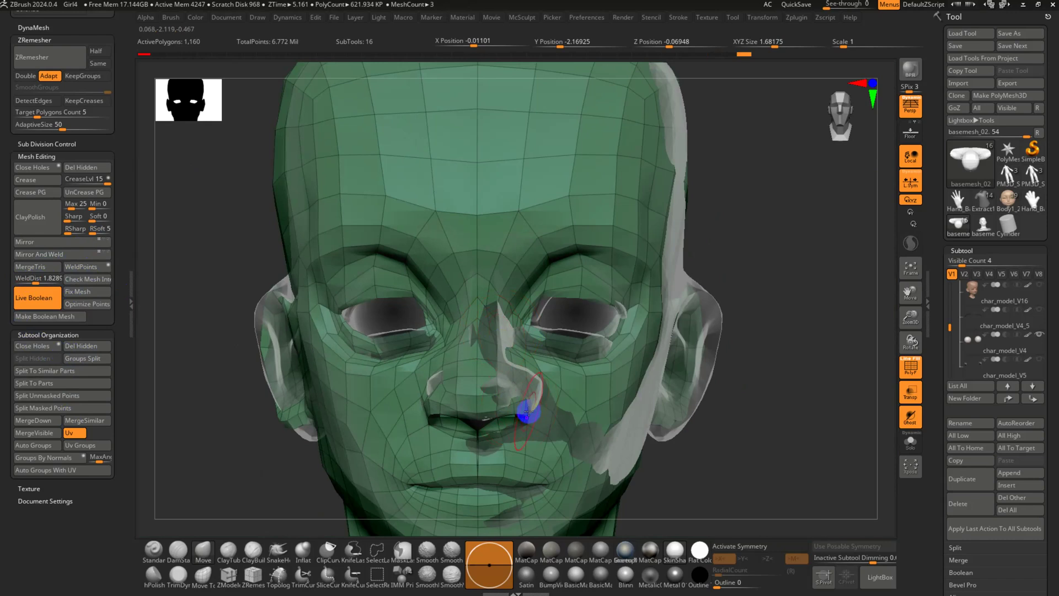
# Turn X symmetry back on and select the ZModeler brush for working on the centre seam around the lips
pyautogui.press('x')
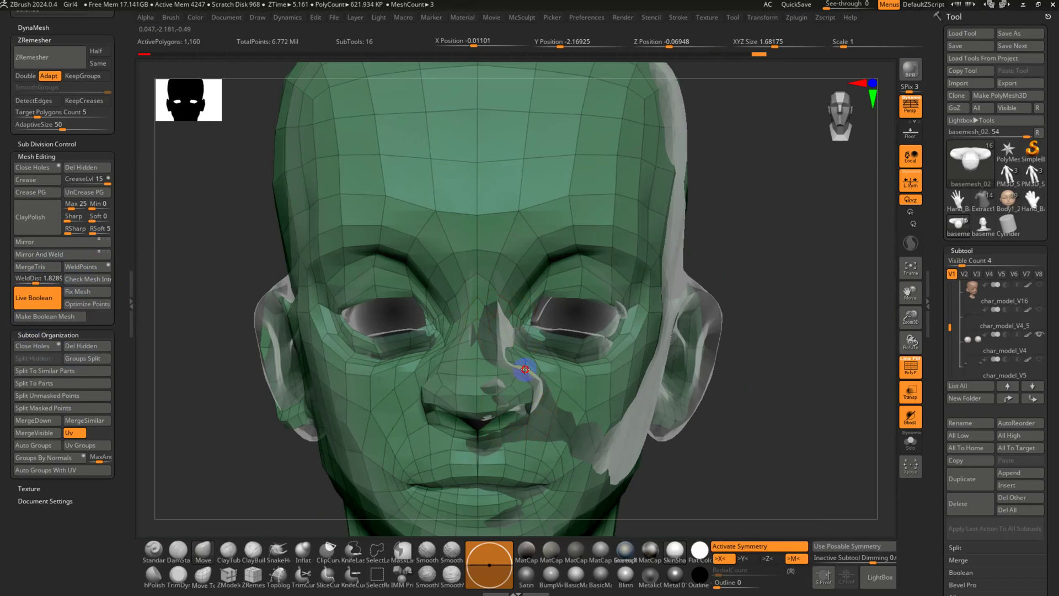
pyautogui.keyDown('alt'); pyautogui.moveTo(513, 405); pyautogui.dragTo(529, 333, button='right'); pyautogui.keyUp('alt')
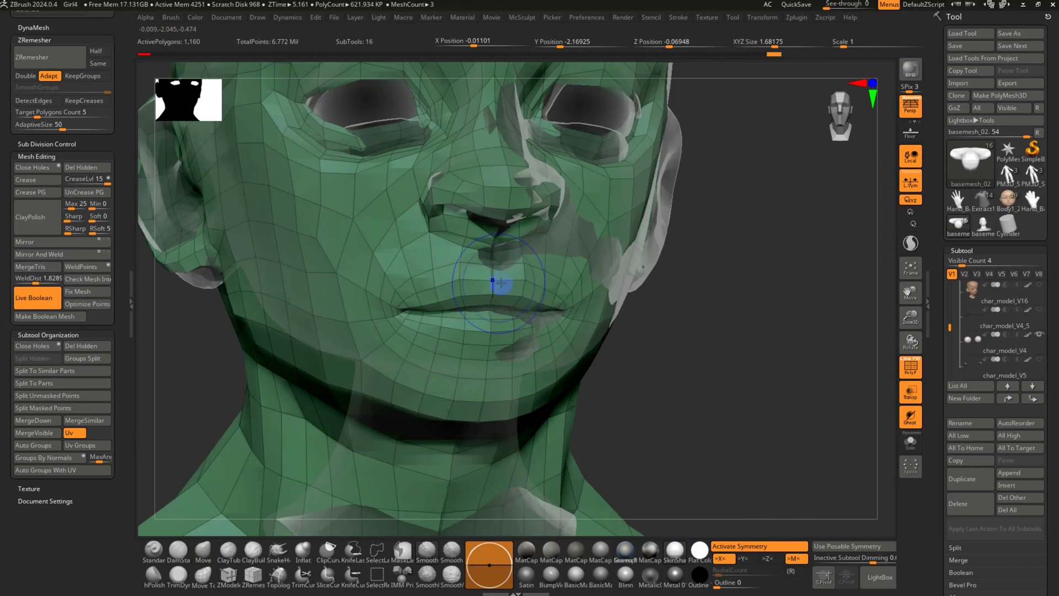
pyautogui.keyDown('alt'); pyautogui.moveTo(525, 267); pyautogui.dragTo(525, 374, button='right'); pyautogui.keyUp('alt')
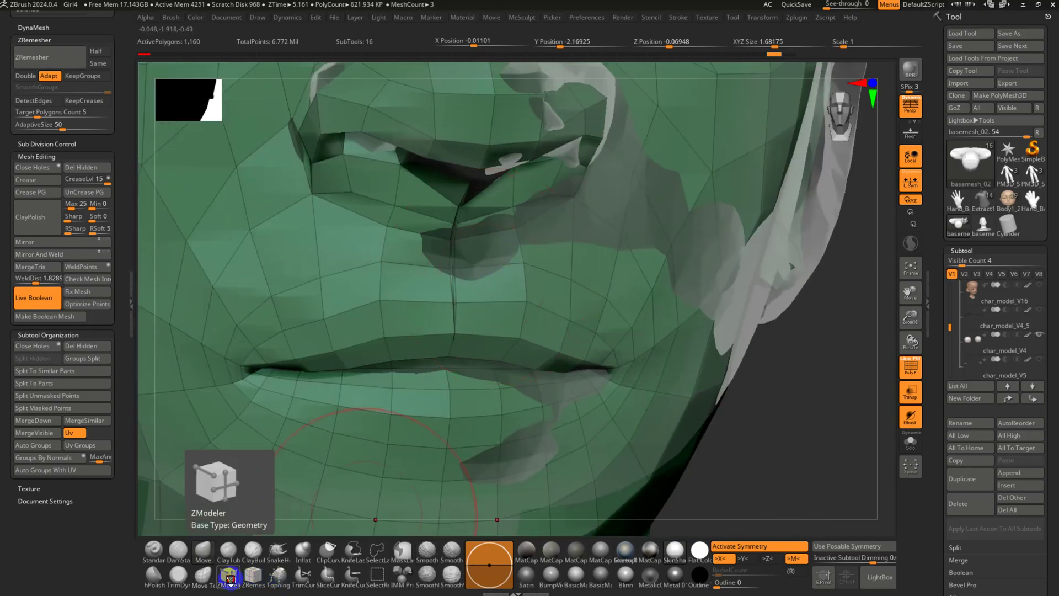
pyautogui.click(231, 579)
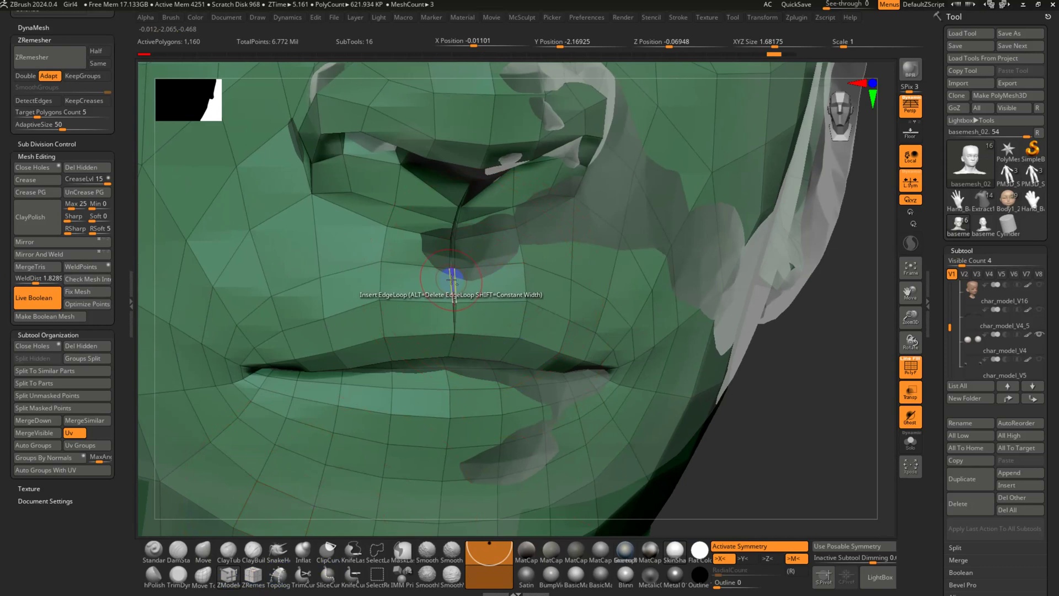
# Try deleting the narrow edge loop along the centre seam beneath the base mesh's chin, and undo the deletion
pyautogui.moveTo(466, 283); pyautogui.dragTo(454, 189, button='right')
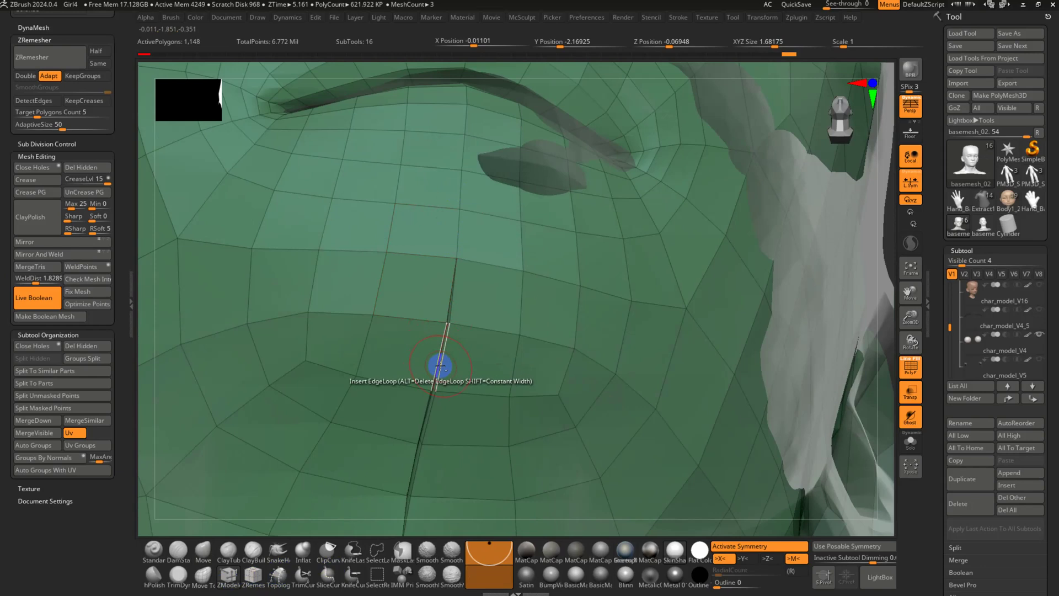
pyautogui.moveTo(438, 366); pyautogui.dragTo(466, 265, button='right')
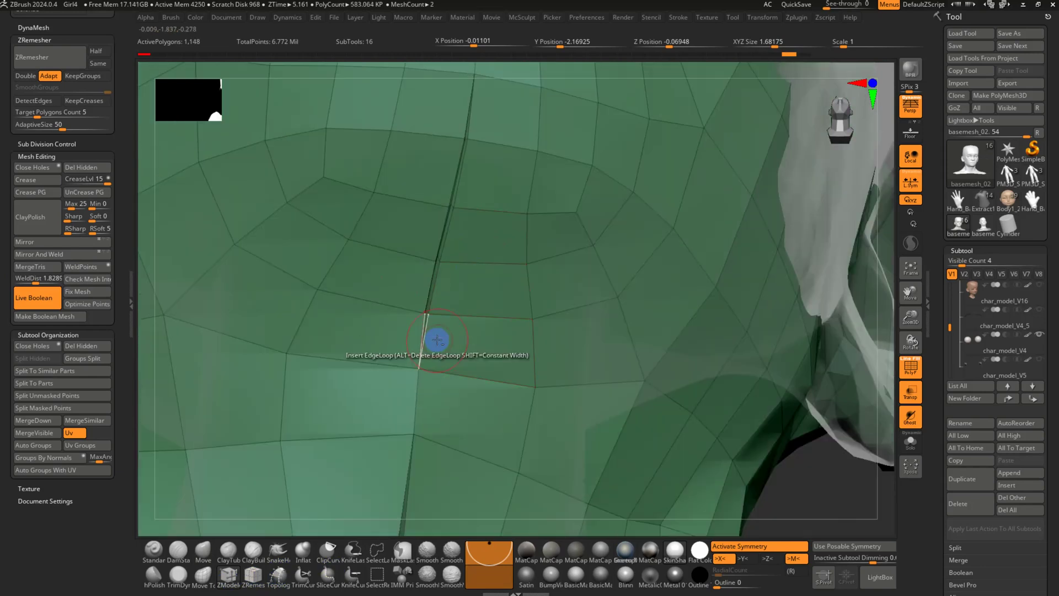
pyautogui.keyDown('alt'); pyautogui.click(428, 329); pyautogui.keyUp('alt')
pyautogui.hotkey('ctrl', 'z')
# Try to smooth away and remove the remaining narrow seam faces between the underside of the chin and the neck
pyautogui.keyDown('shift'); pyautogui.moveTo(441, 302); pyautogui.dragTo(425, 319); pyautogui.keyUp('shift')
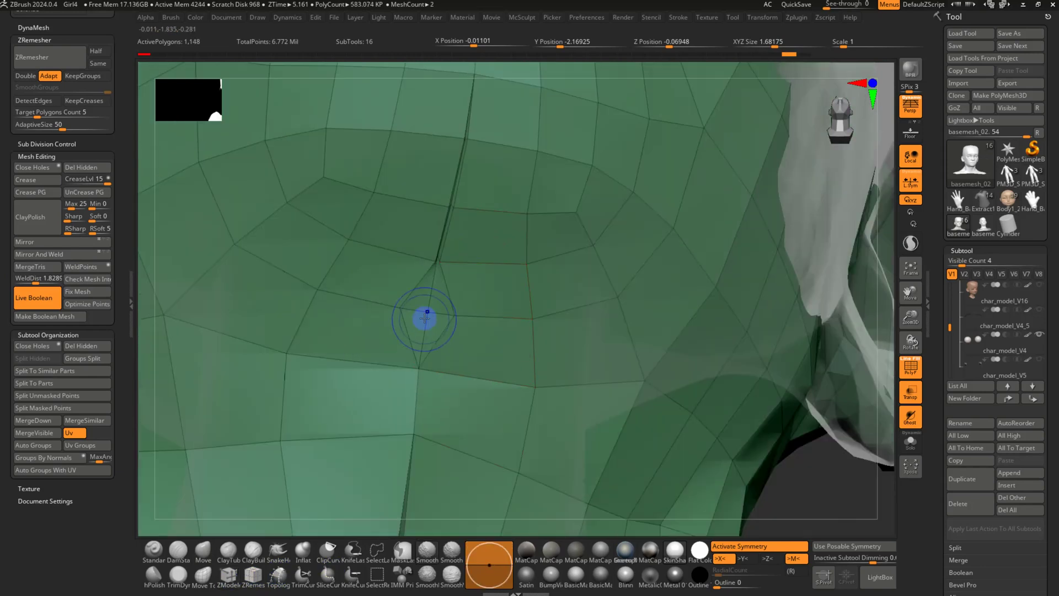
pyautogui.hotkey('ctrl', 'z')
pyautogui.moveTo(442, 239)
pyautogui.keyDown('shift'); pyautogui.mouseDown()
pyautogui.moveTo(454, 118)
pyautogui.moveTo(401, 315)
pyautogui.mouseUp(); pyautogui.keyUp('shift')
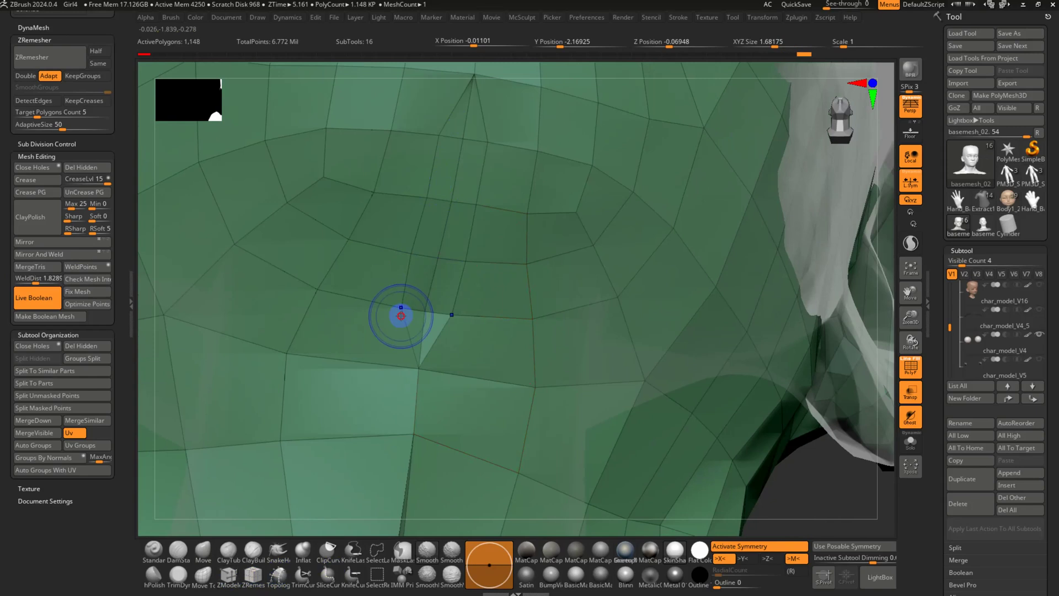
pyautogui.click(401, 316)
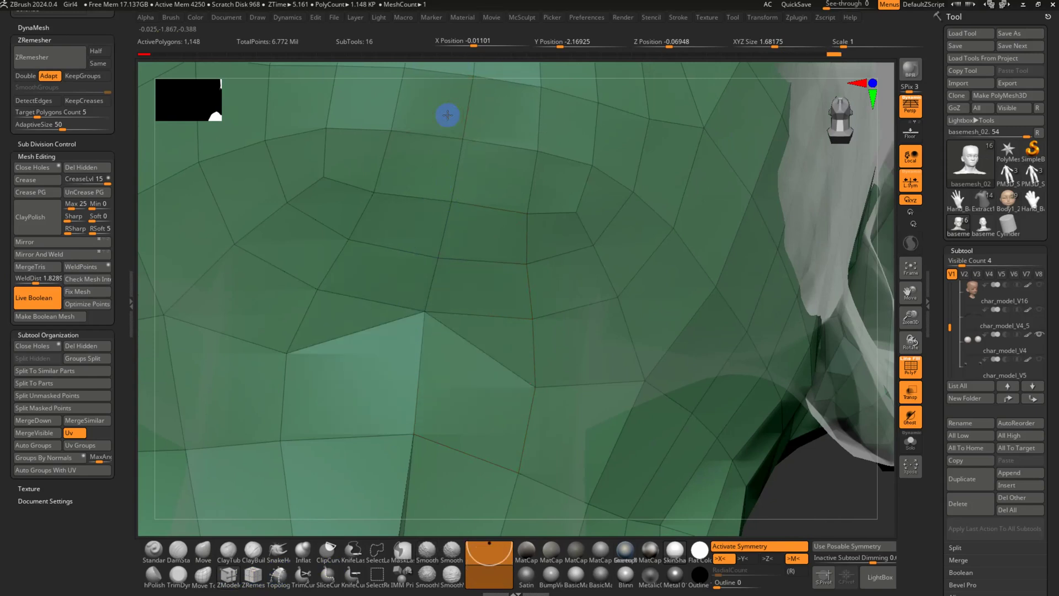
pyautogui.moveTo(449, 372); pyautogui.dragTo(449, 260, button='right')
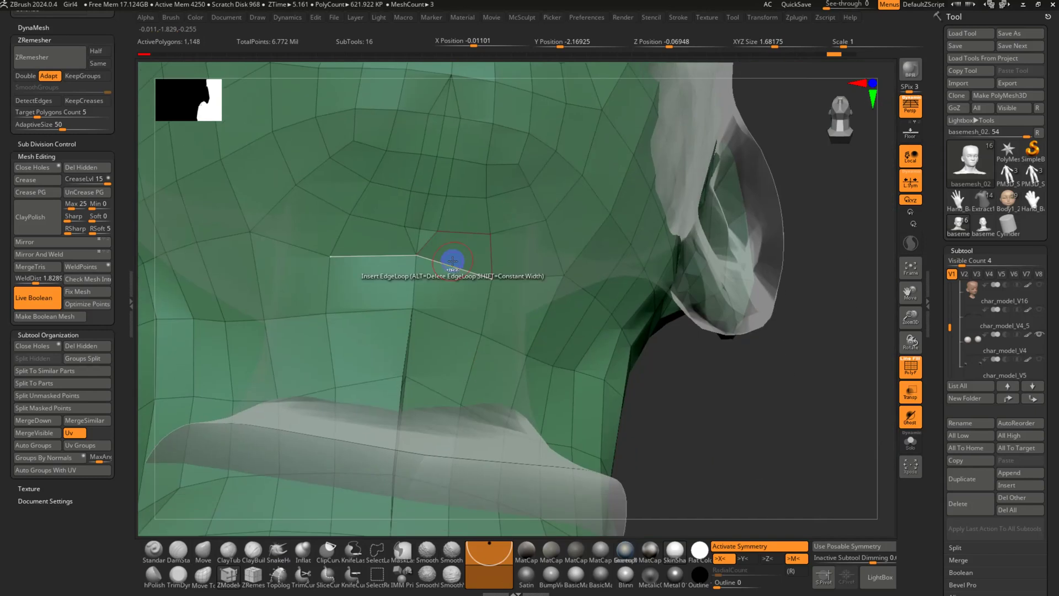
pyautogui.click(449, 230)
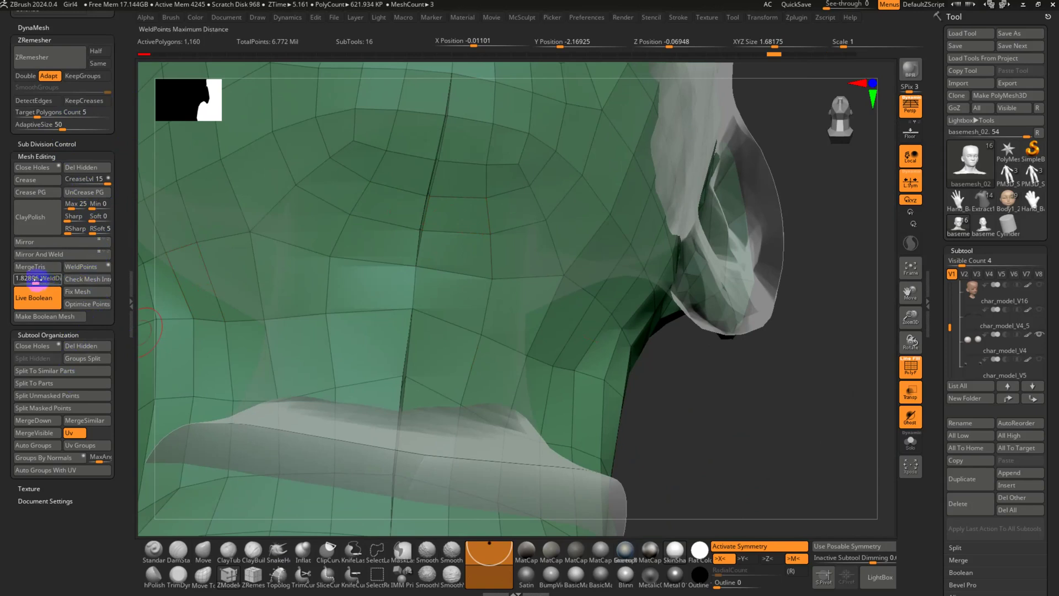
# Set the weld distance to about 3.56 and weld the base mesh's points again
pyautogui.moveTo(35, 280); pyautogui.dragTo(37, 280)
pyautogui.click(81, 266)
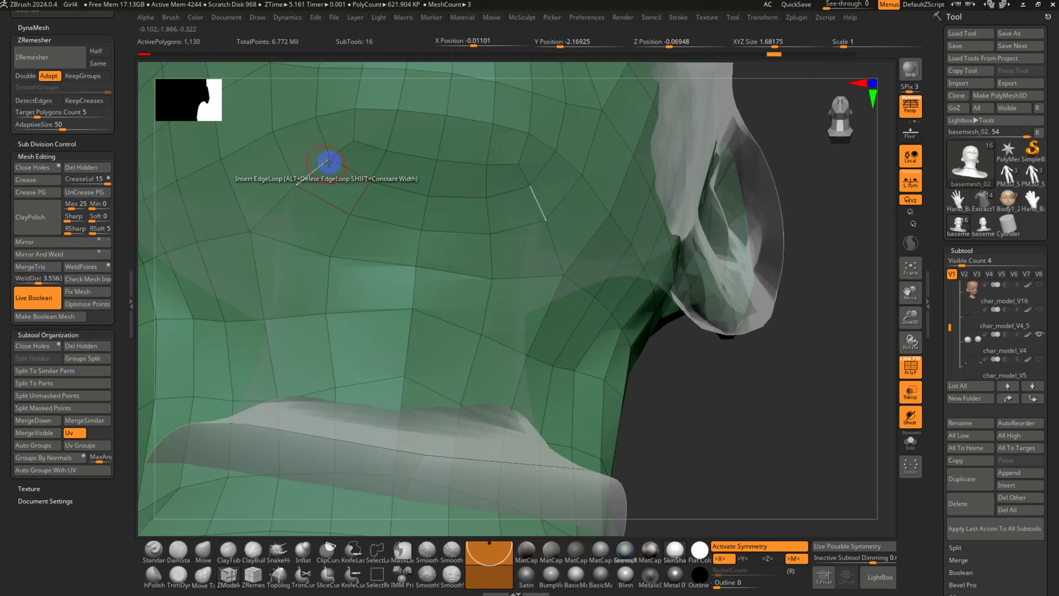
# Reshape the base mesh's throat and jawline with the Move brush to follow the reference head in profile
pyautogui.keyDown('alt'); pyautogui.moveTo(428, 453); pyautogui.dragTo(429, 171, button='right'); pyautogui.keyUp('alt')
pyautogui.moveTo(444, 243)
pyautogui.mouseDown(button='right')
pyautogui.moveTo(448, 308)
pyautogui.moveTo(500, 299)
pyautogui.moveTo(516, 307)
pyautogui.mouseUp(button='right')
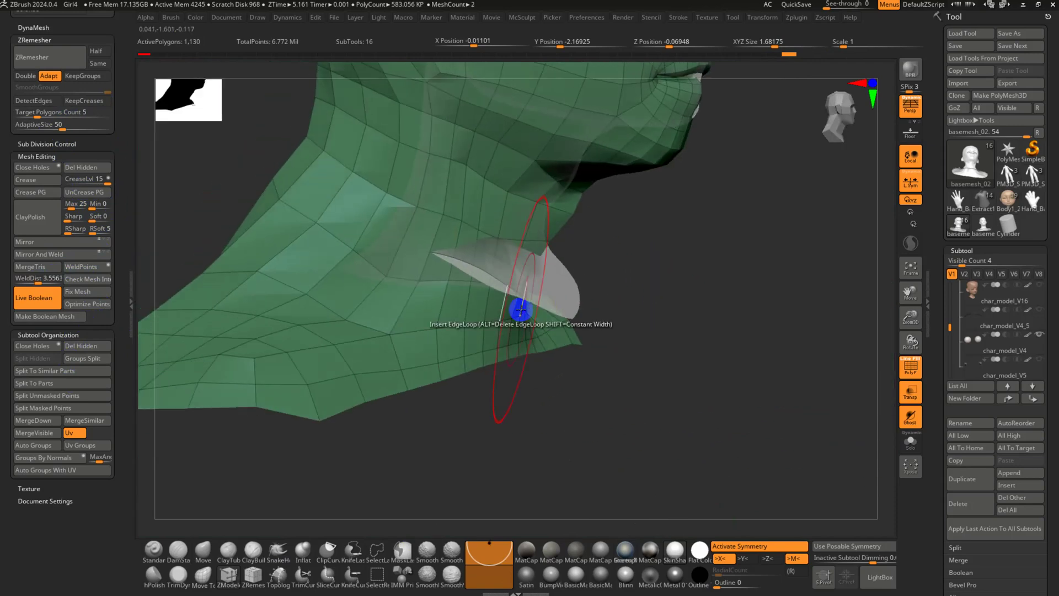
pyautogui.moveTo(543, 279)
pyautogui.mouseDown()
pyautogui.moveTo(563, 305)
pyautogui.moveTo(600, 312)
pyautogui.mouseUp()
pyautogui.moveTo(573, 248)
pyautogui.mouseDown()
pyautogui.moveTo(482, 208)
pyautogui.moveTo(532, 238)
pyautogui.mouseUp()
pyautogui.moveTo(604, 194)
pyautogui.keyDown('alt'); pyautogui.mouseDown(button='right')
pyautogui.moveTo(596, 336)
pyautogui.moveTo(638, 313)
pyautogui.mouseUp(button='right'); pyautogui.keyUp('alt')
pyautogui.moveTo(637, 310)
pyautogui.mouseDown()
pyautogui.moveTo(650, 263)
pyautogui.moveTo(665, 266)
pyautogui.mouseUp()
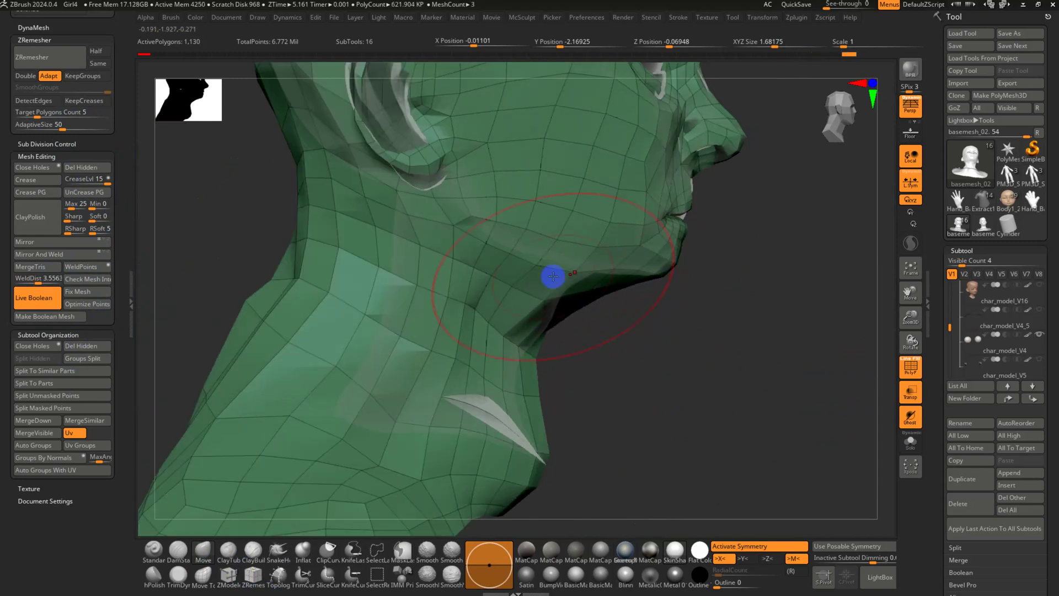
pyautogui.moveTo(511, 250); pyautogui.dragTo(523, 233)
# Pull the base mesh's ear and earlobe outward from below so they fit the reference ear
pyautogui.moveTo(589, 346)
pyautogui.mouseDown(button='right')
pyautogui.moveTo(508, 238)
pyautogui.moveTo(533, 224)
pyautogui.moveTo(530, 256)
pyautogui.mouseUp(button='right')
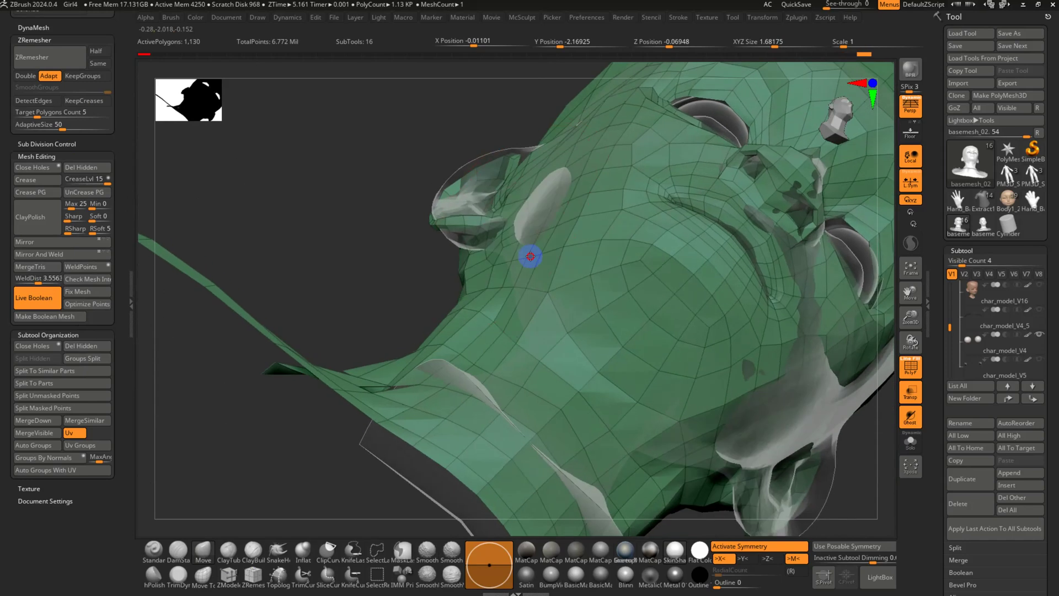
pyautogui.moveTo(479, 241); pyautogui.dragTo(468, 257)
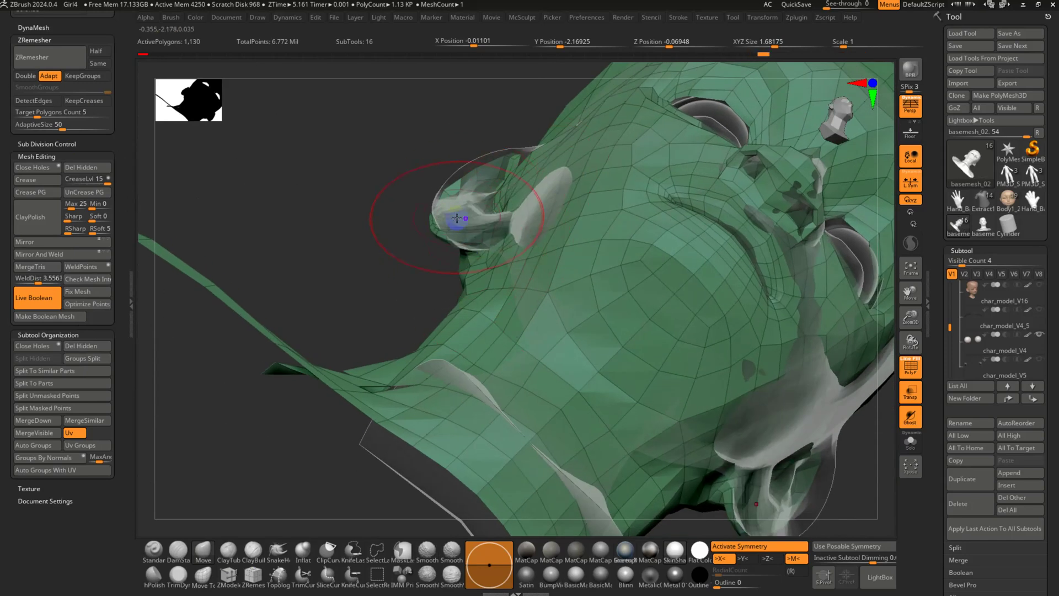
pyautogui.moveTo(468, 213)
pyautogui.mouseDown()
pyautogui.moveTo(483, 225)
pyautogui.moveTo(517, 159)
pyautogui.moveTo(487, 163)
pyautogui.mouseUp()
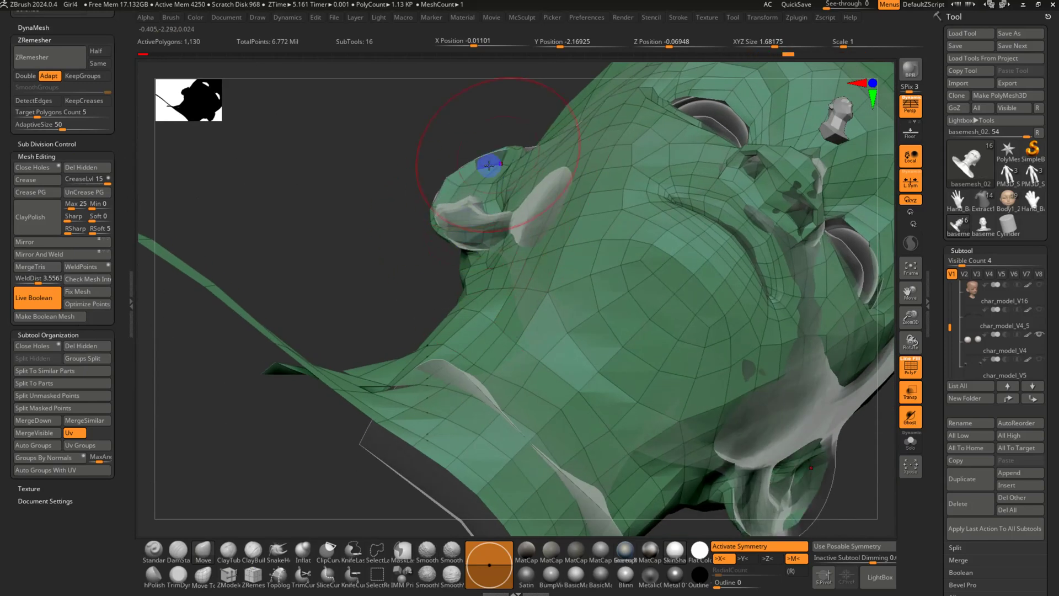
# Inflate the lower ear with a smaller Inflate brush and adjust the back of the ear against the reference
pyautogui.moveTo(487, 164)
pyautogui.mouseDown(button='right')
pyautogui.moveTo(525, 206)
pyautogui.moveTo(503, 256)
pyautogui.mouseUp(button='right')
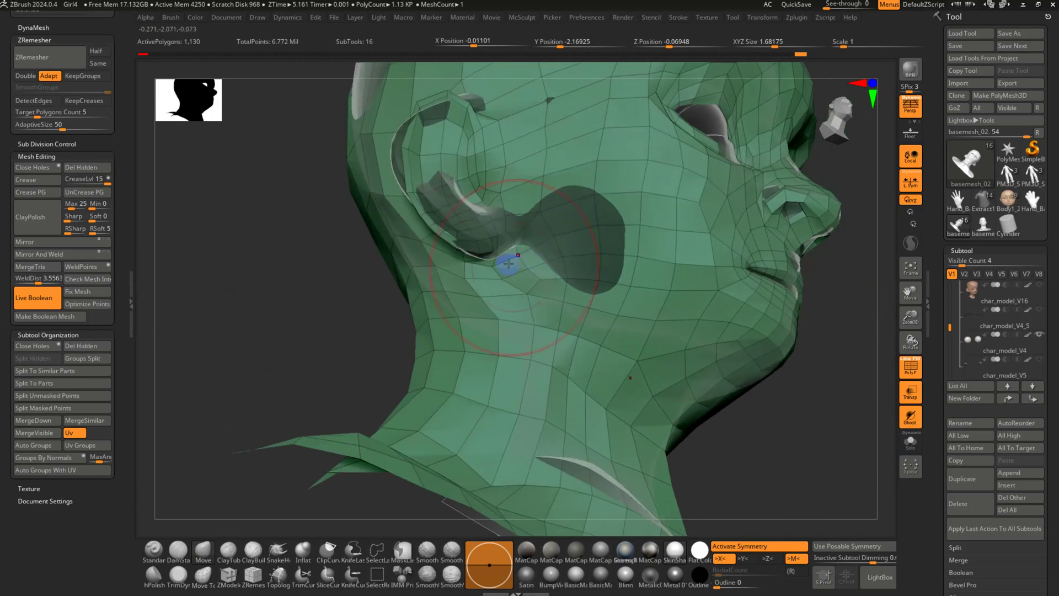
pyautogui.click(311, 556)
pyautogui.press('s')
pyautogui.moveTo(428, 232); pyautogui.dragTo(421, 232)
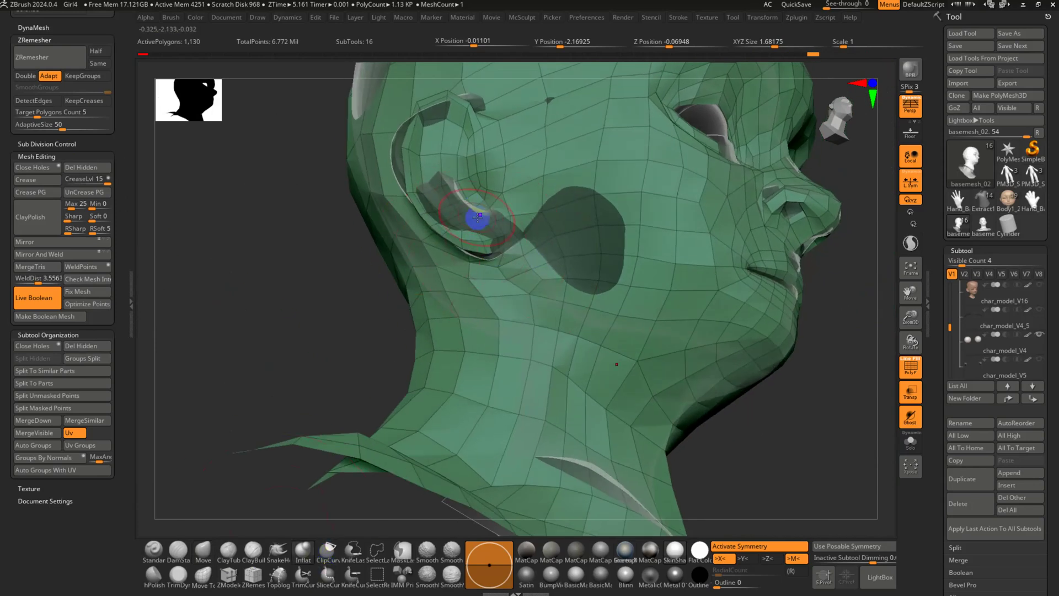
pyautogui.moveTo(507, 254)
pyautogui.mouseDown(button='right')
pyautogui.moveTo(504, 246)
pyautogui.moveTo(473, 402)
pyautogui.moveTo(484, 359)
pyautogui.mouseUp(button='right')
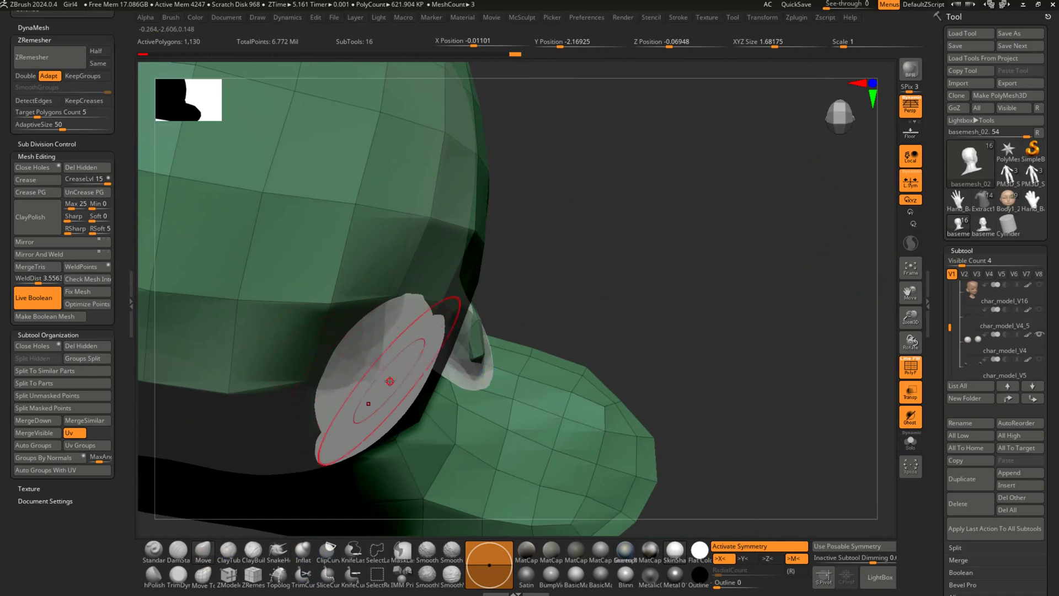
pyautogui.moveTo(388, 376); pyautogui.dragTo(457, 422)
# Smooth the base mesh's forehead and upper temple areas
pyautogui.moveTo(422, 362)
pyautogui.mouseDown(button='right')
pyautogui.moveTo(498, 326)
pyautogui.moveTo(550, 397)
pyautogui.moveTo(657, 432)
pyautogui.moveTo(633, 373)
pyautogui.moveTo(390, 308)
pyautogui.mouseUp(button='right')
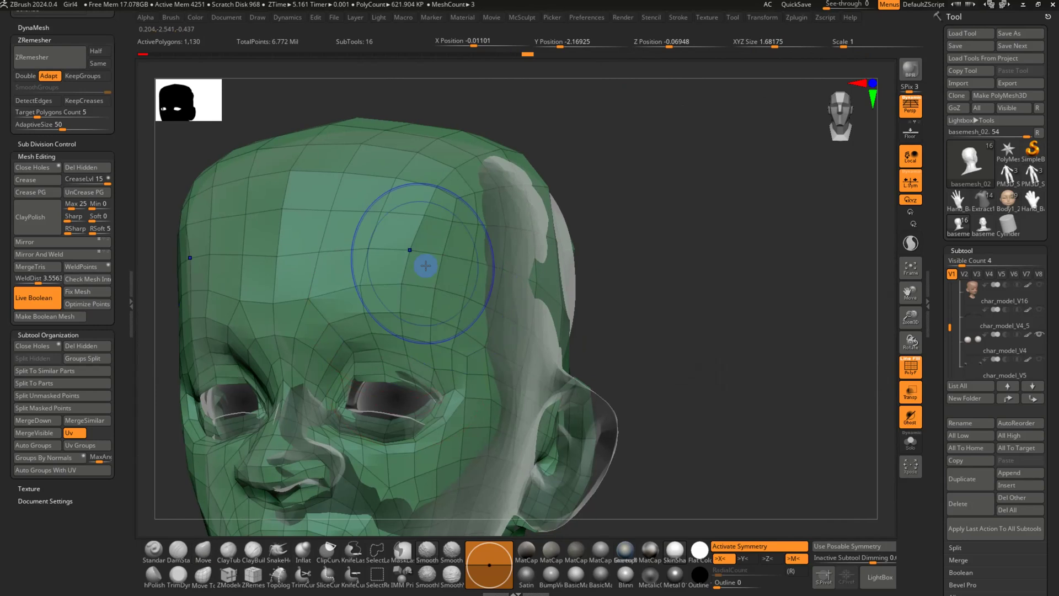
pyautogui.moveTo(309, 178)
pyautogui.keyDown('shift'); pyautogui.mouseDown()
pyautogui.moveTo(300, 243)
pyautogui.moveTo(263, 234)
pyautogui.mouseUp(); pyautogui.keyUp('shift')
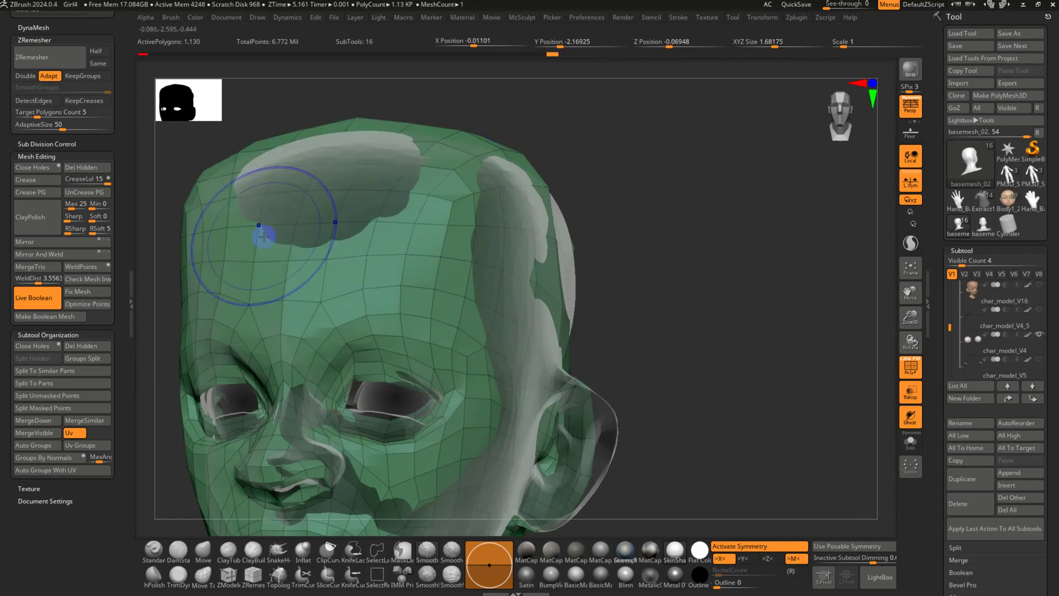
pyautogui.moveTo(442, 276); pyautogui.dragTo(486, 308, button='right')
pyautogui.keyDown('alt'); pyautogui.moveTo(522, 345); pyautogui.dragTo(578, 311, button='right'); pyautogui.keyUp('alt')
pyautogui.keyDown('ctrl'); pyautogui.moveTo(645, 388); pyautogui.dragTo(864, 499, button='right'); pyautogui.keyUp('ctrl')
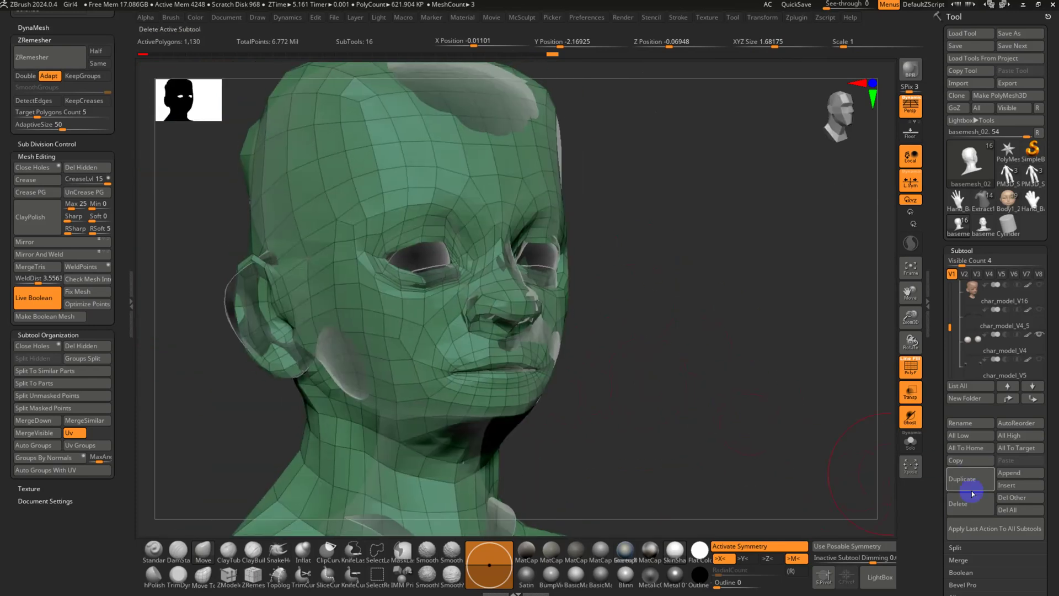
# Store a morph target of the base mesh's current shape
pyautogui.click(963, 250)
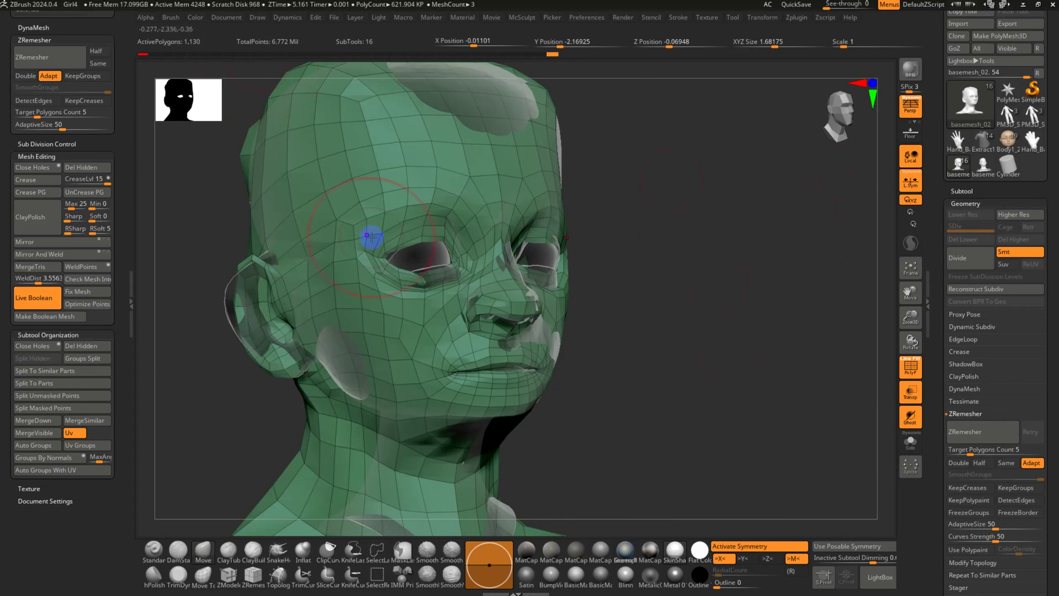
pyautogui.moveTo(751, 321); pyautogui.dragTo(670, 240)
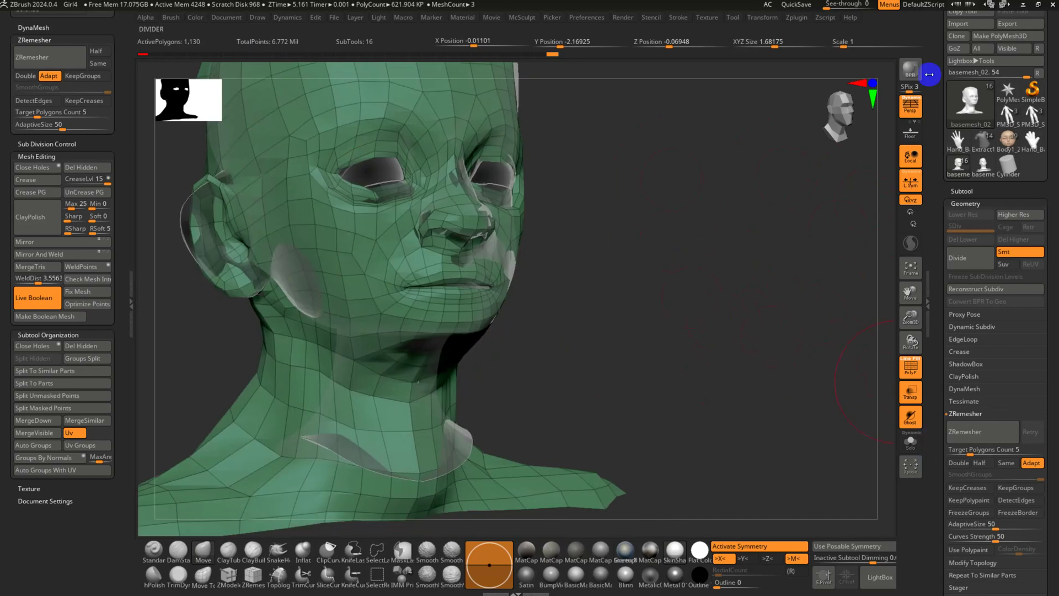
pyautogui.moveTo(937, 506); pyautogui.dragTo(934, 366)
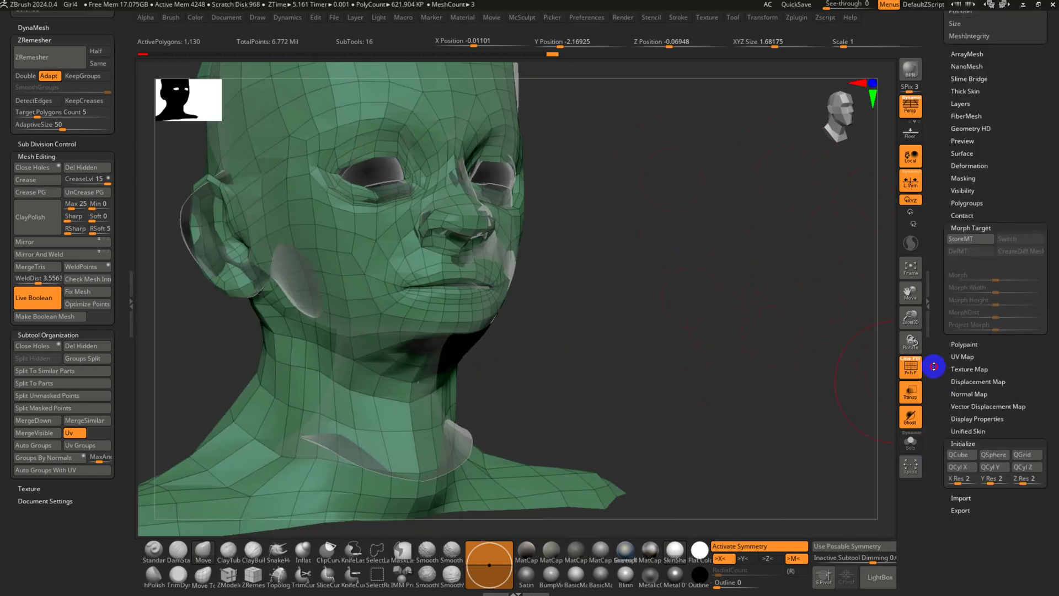
pyautogui.scroll(10, 1012, 189)
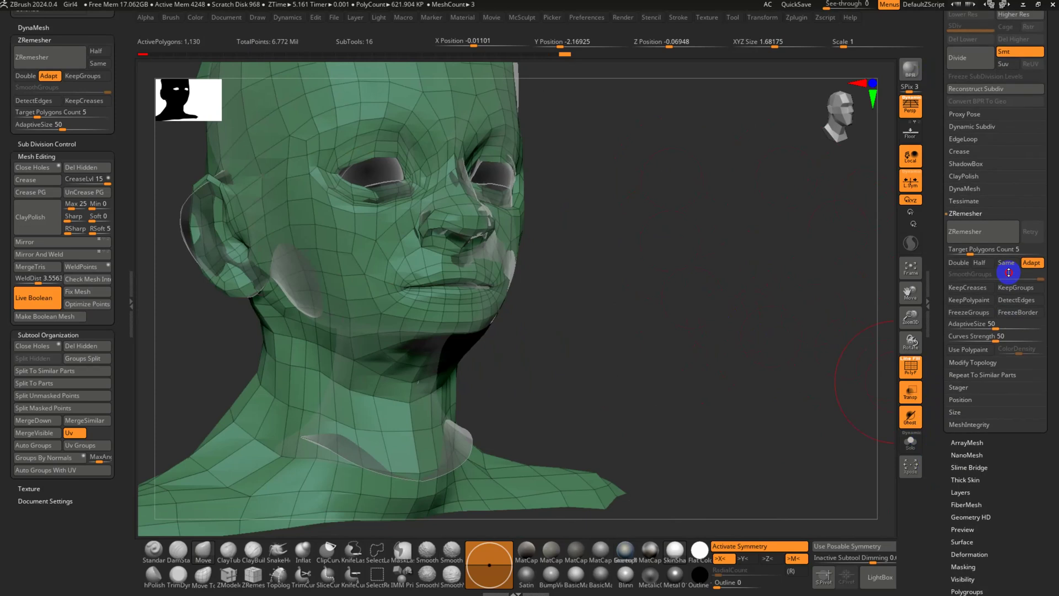
pyautogui.click(966, 250)
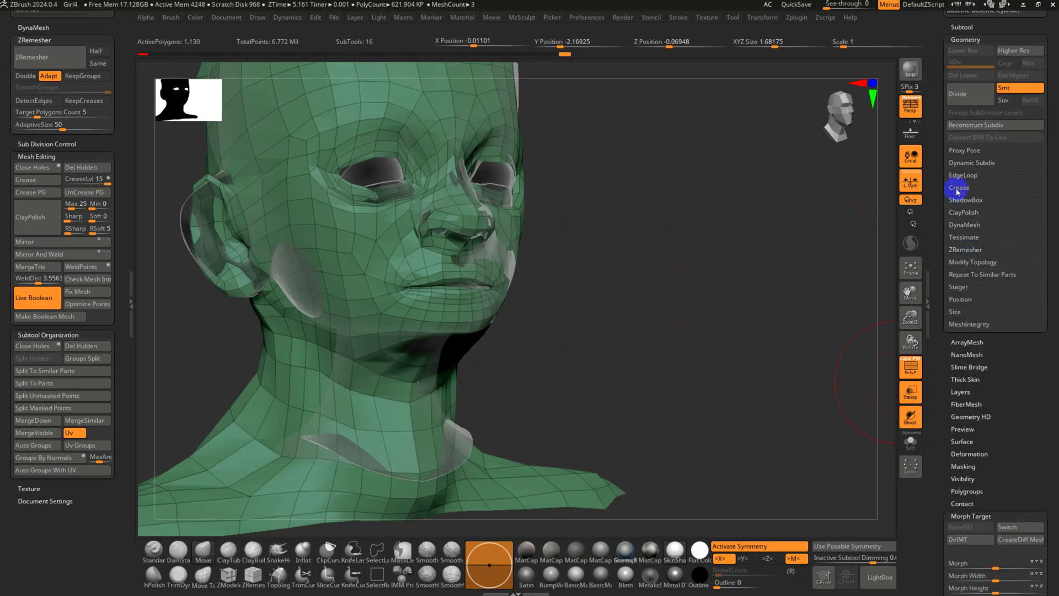
pyautogui.moveTo(938, 202); pyautogui.dragTo(927, 241)
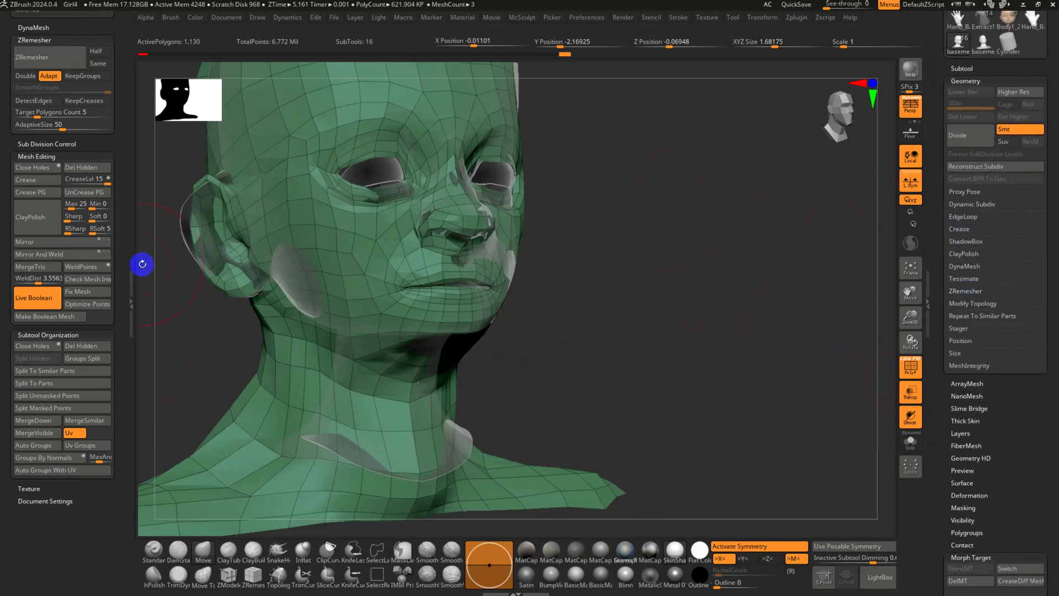
# Try projecting the base mesh onto the visible reference head with ProjectAll, and undo the projection
pyautogui.click(53, 145)
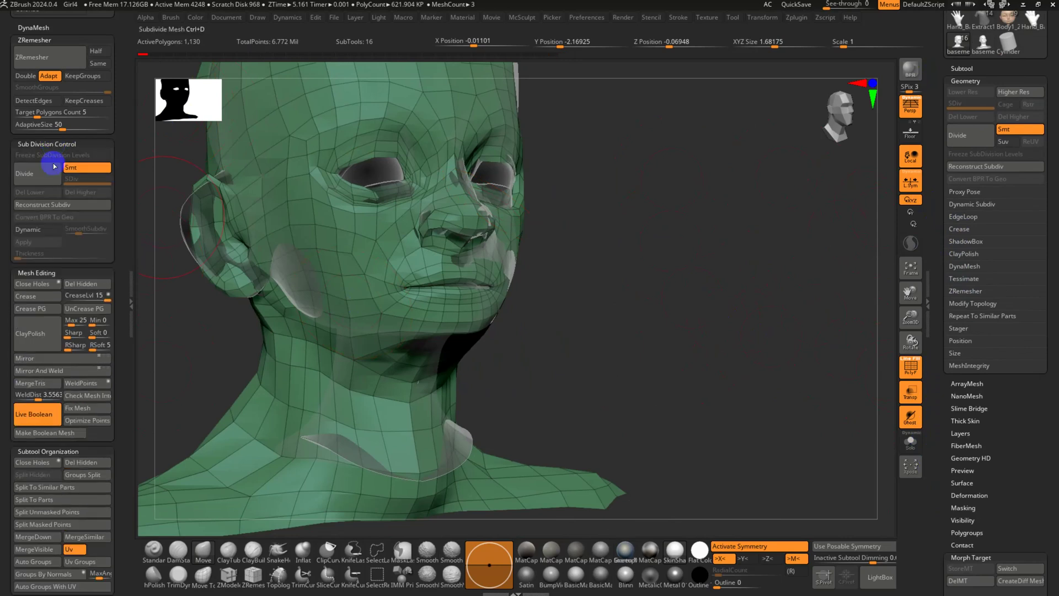
pyautogui.click(960, 68)
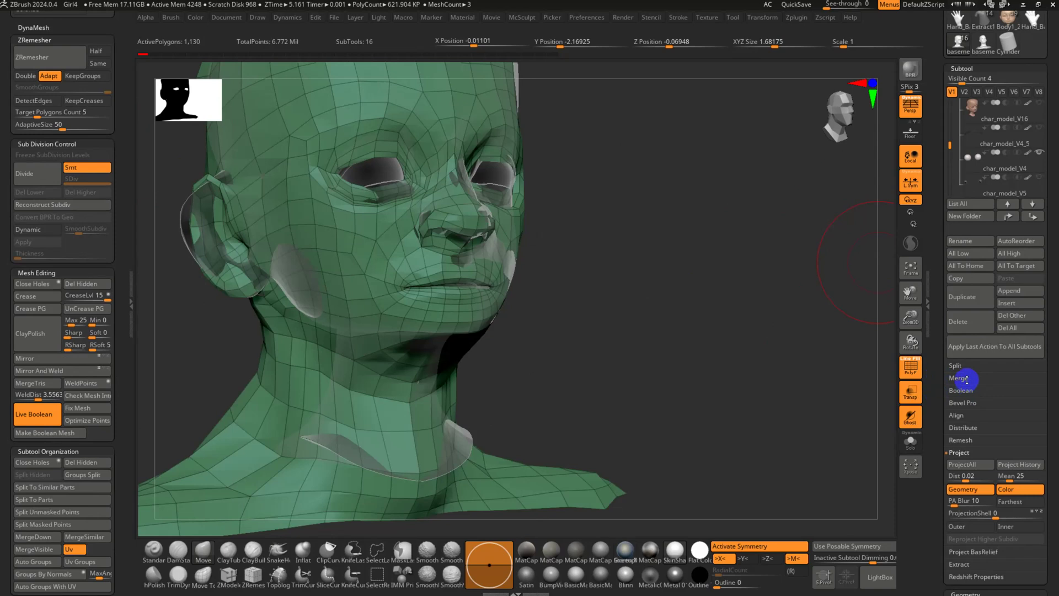
pyautogui.click(962, 464)
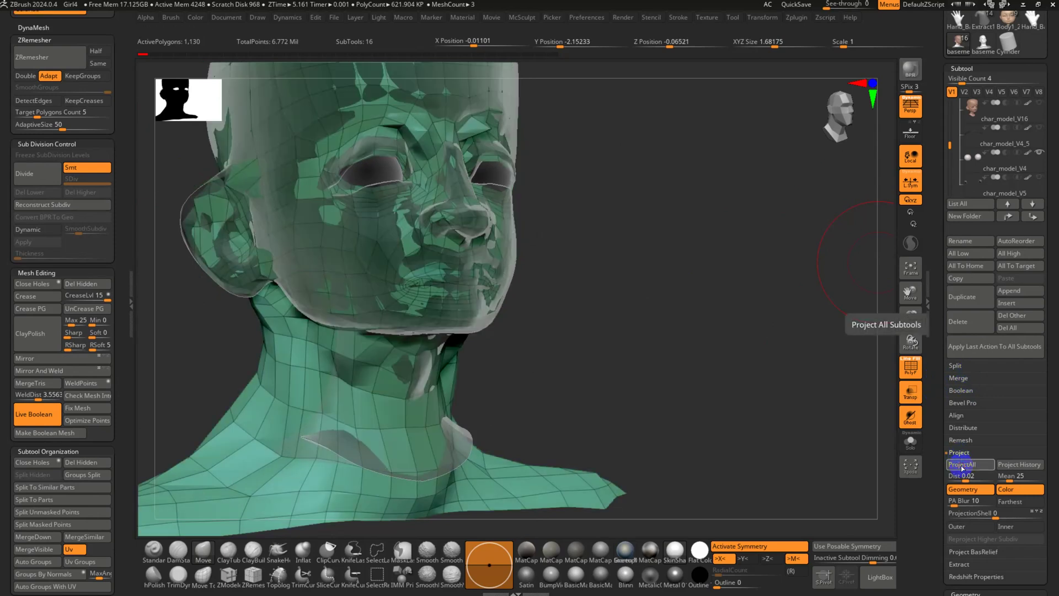
pyautogui.moveTo(580, 326); pyautogui.dragTo(641, 343)
pyautogui.hotkey('ctrl', 'z')
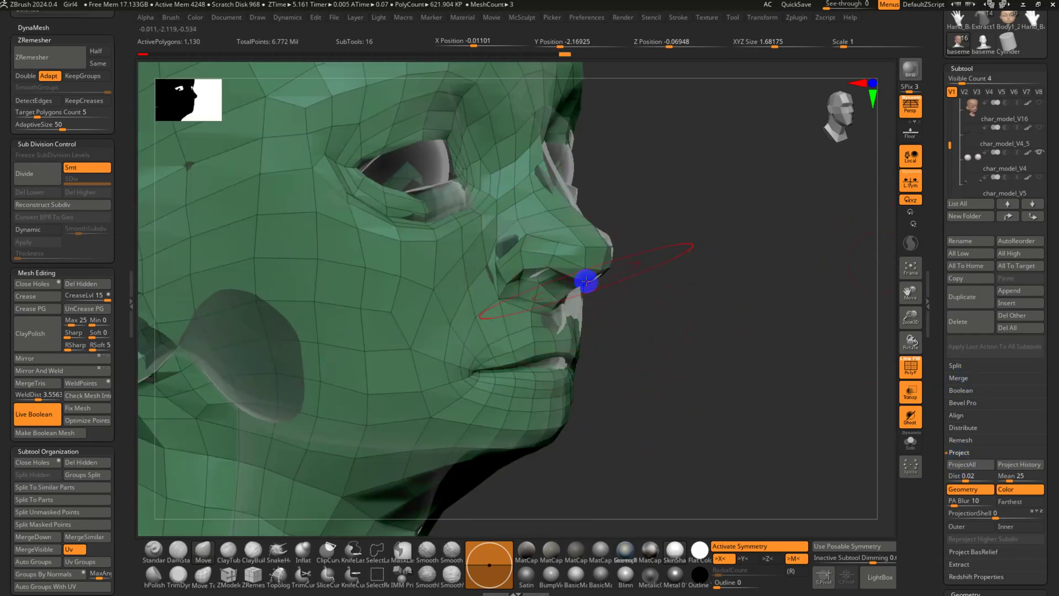
# Smooth the nose, pull its tip forward to match the reference profile, and project the base mesh onto the reference head
pyautogui.keyDown('shift'); pyautogui.moveTo(553, 250); pyautogui.dragTo(583, 264); pyautogui.keyUp('shift')
pyautogui.moveTo(583, 264); pyautogui.dragTo(603, 270, button='right')
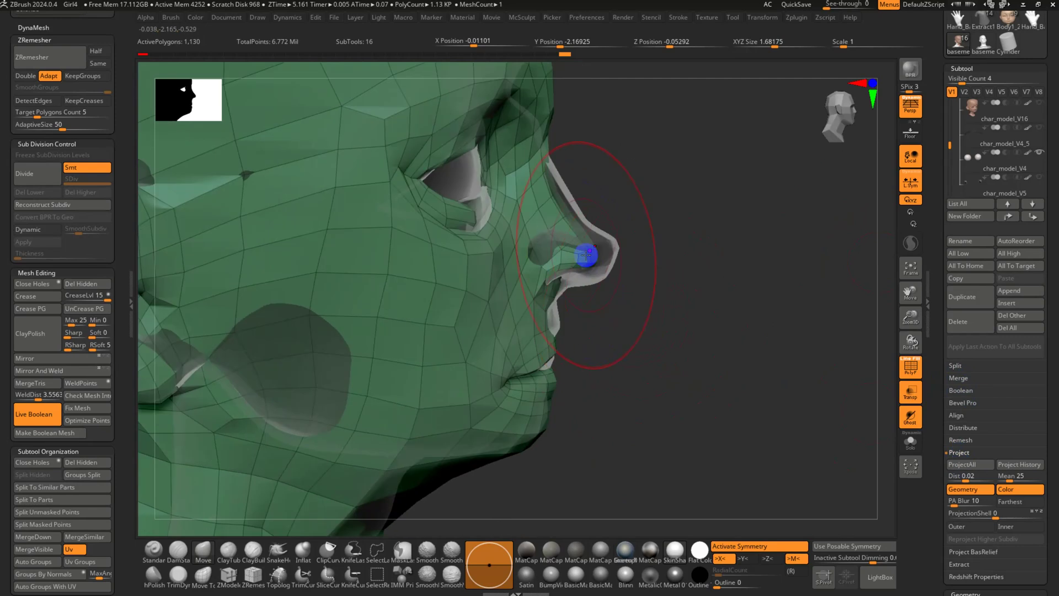
pyautogui.moveTo(583, 256)
pyautogui.mouseDown()
pyautogui.moveTo(607, 258)
pyautogui.moveTo(589, 275)
pyautogui.mouseUp()
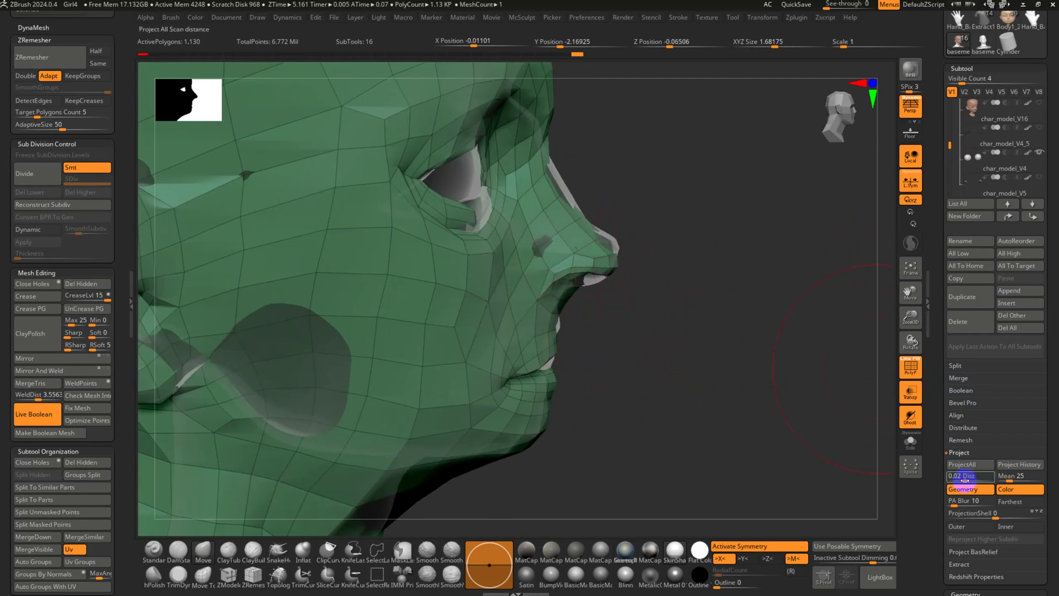
pyautogui.click(973, 465)
pyautogui.moveTo(682, 369); pyautogui.dragTo(670, 364)
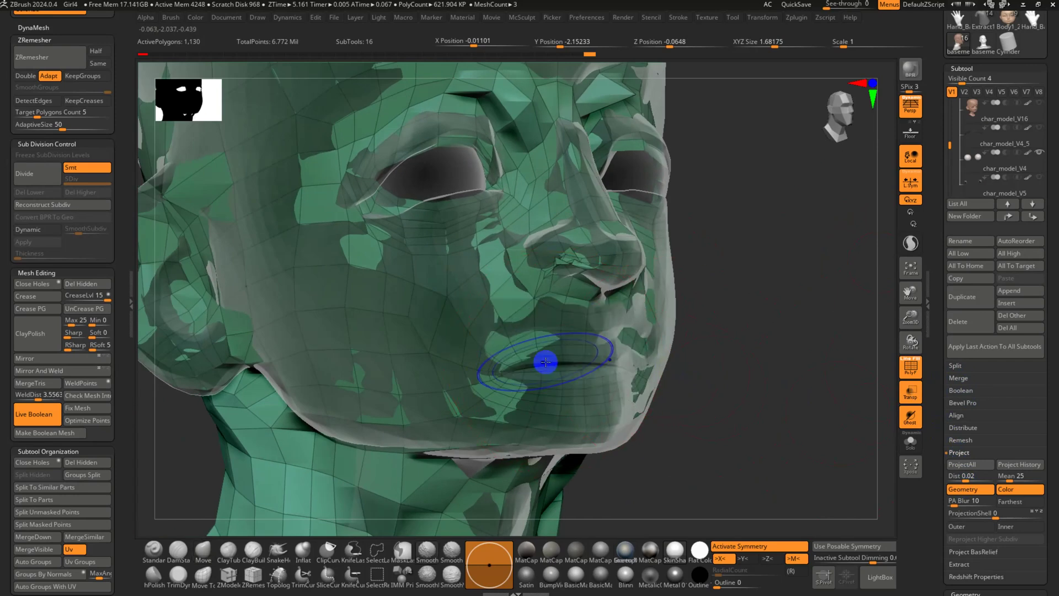
# Move the corners of the mouth slightly upward to line up with the reference lips
pyautogui.keyDown('shift'); pyautogui.moveTo(617, 373); pyautogui.dragTo(601, 373, button='right'); pyautogui.keyUp('shift')
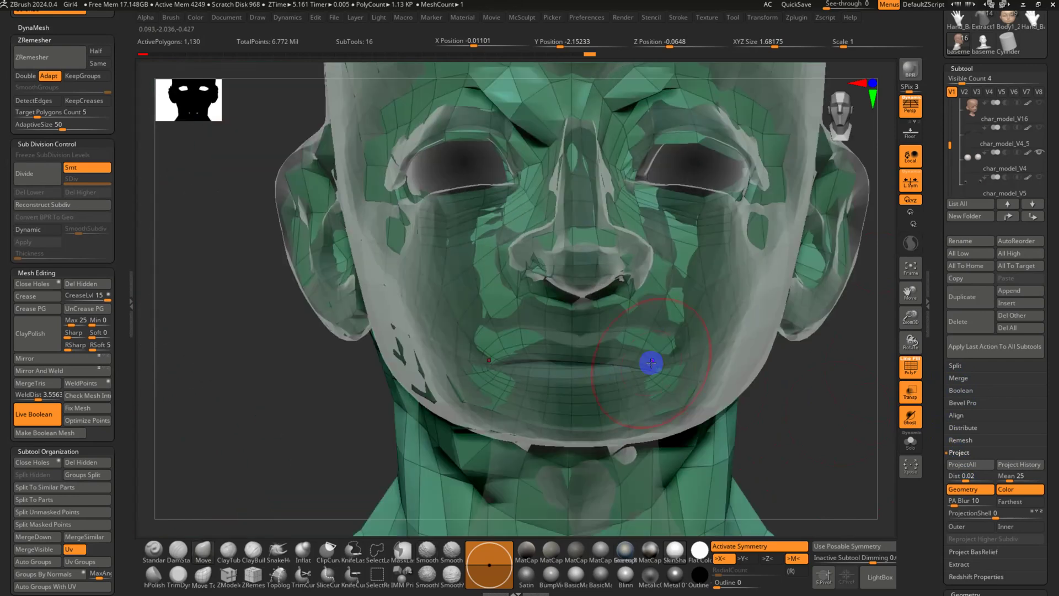
pyautogui.moveTo(651, 361); pyautogui.dragTo(653, 349)
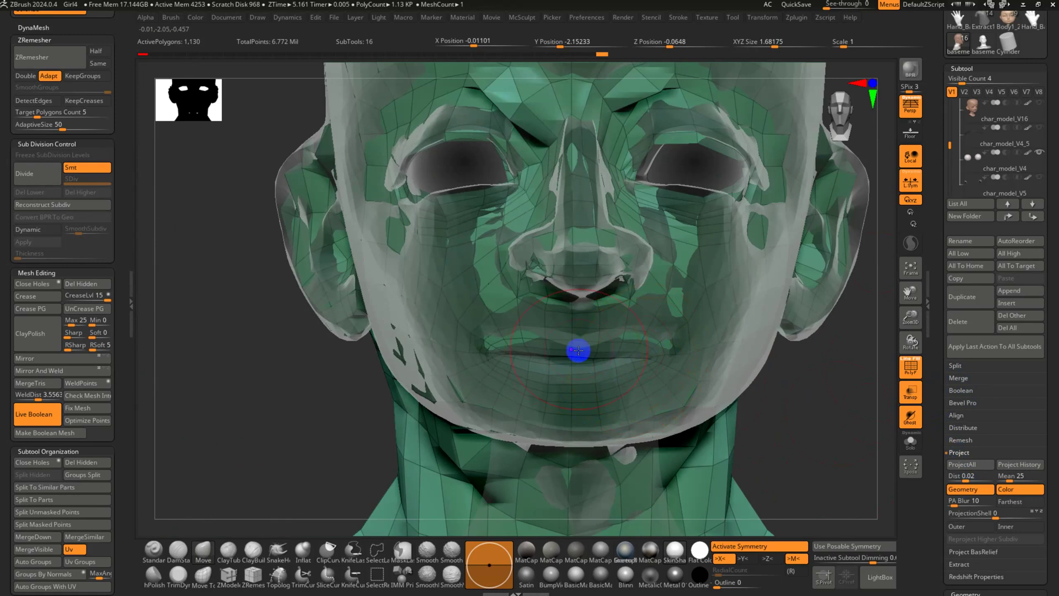
pyautogui.moveTo(577, 351); pyautogui.dragTo(414, 338, button='right')
# Inflate the base mesh's outer ear with the Inflate brush, working on its rim and back side
pyautogui.moveTo(486, 291); pyautogui.dragTo(294, 524, button='right')
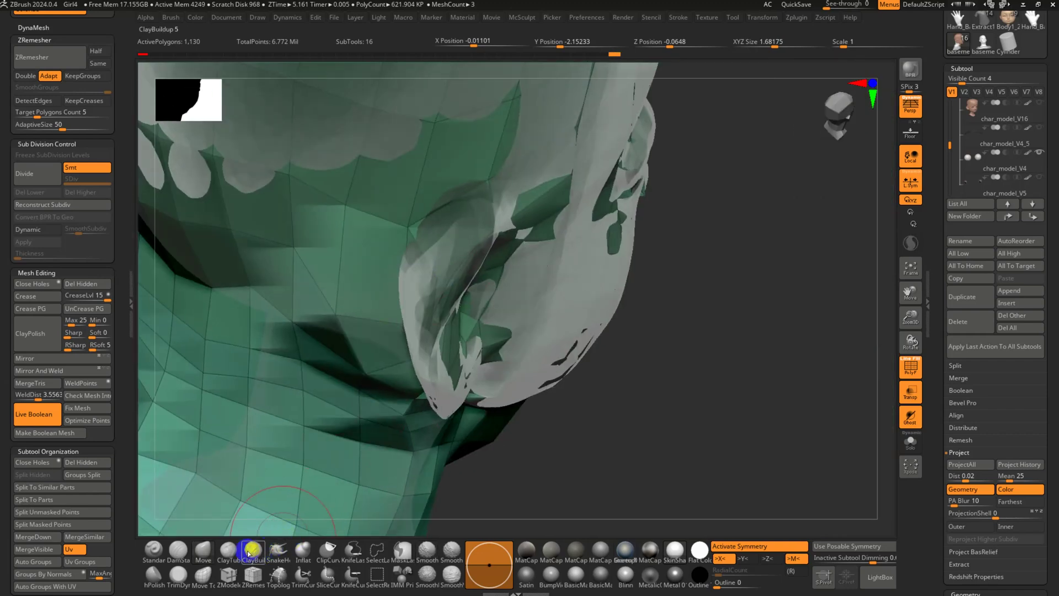
pyautogui.click(305, 553)
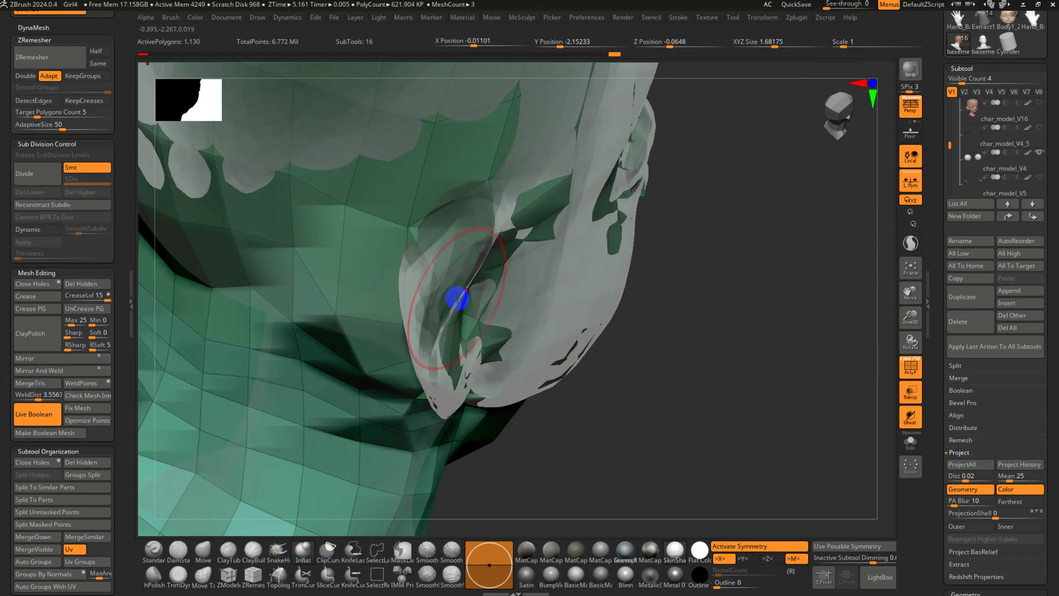
pyautogui.moveTo(458, 297); pyautogui.dragTo(489, 282, button='right')
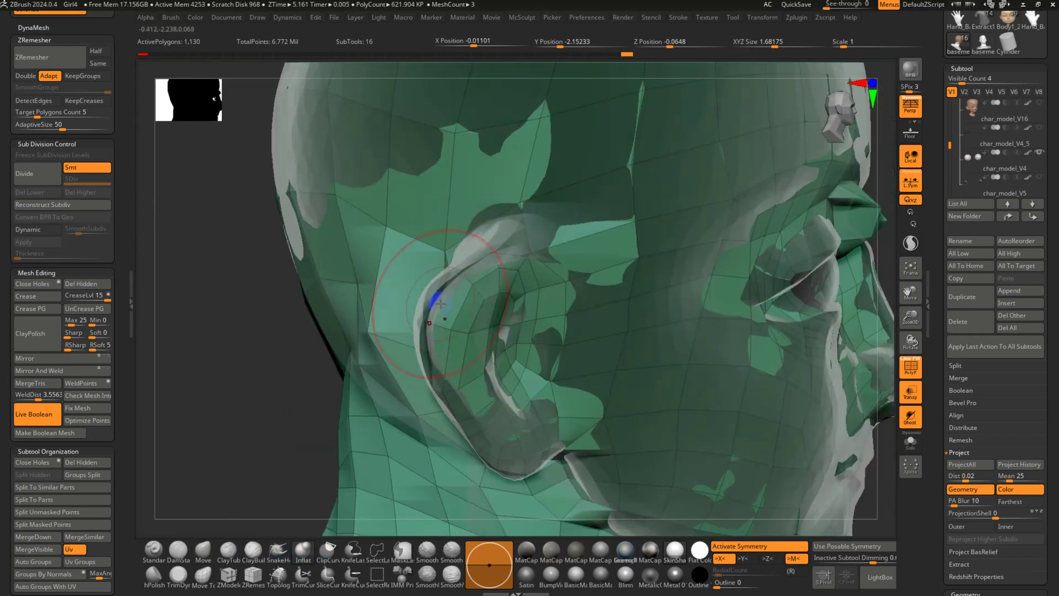
pyautogui.moveTo(444, 326); pyautogui.dragTo(414, 303, button='right')
pyautogui.moveTo(438, 252); pyautogui.dragTo(437, 244, button='right')
pyautogui.rightClick(456, 309)
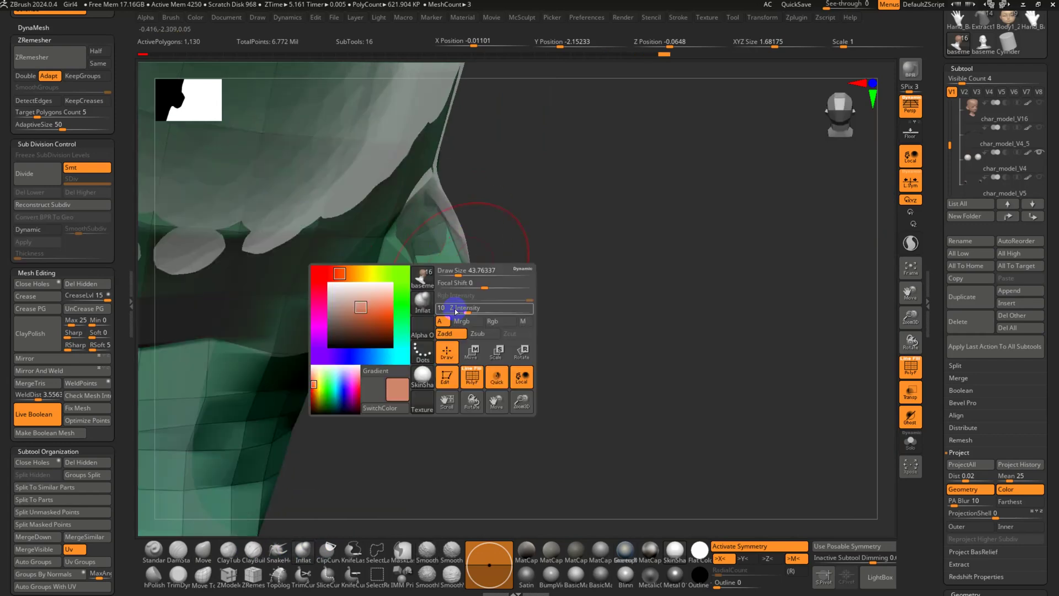
# Run ProjectAll on the base mesh again with the adjusted ears
pyautogui.click(980, 467)
pyautogui.moveTo(615, 362); pyautogui.dragTo(673, 333, button='right')
pyautogui.moveTo(825, 421); pyautogui.dragTo(508, 348, button='right')
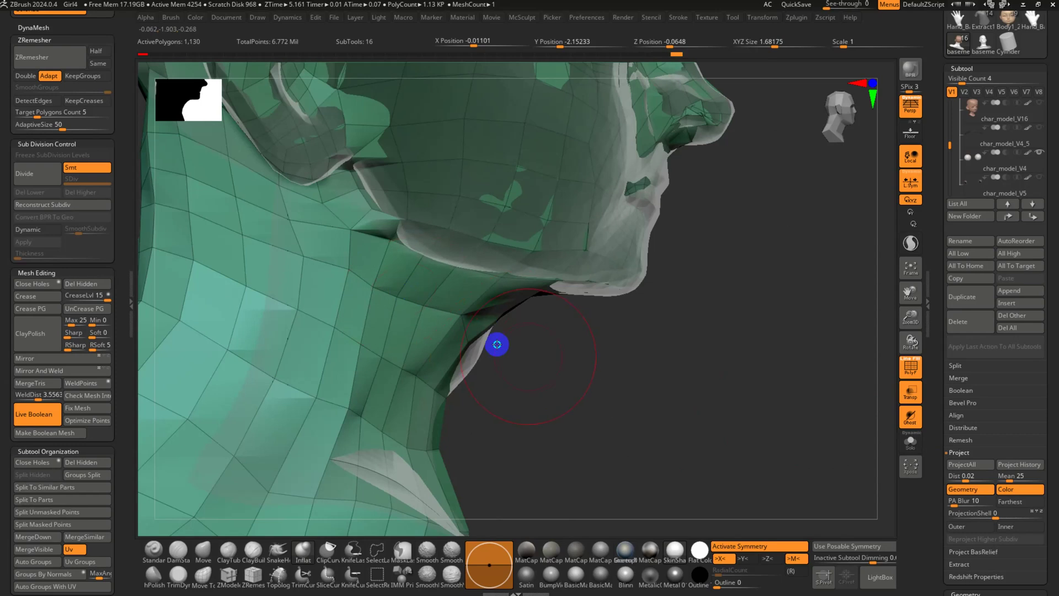
# Try reshaping the front of the throat beneath the chin, and undo the stroke
pyautogui.moveTo(497, 345)
pyautogui.mouseDown(button='right')
pyautogui.moveTo(473, 340)
pyautogui.moveTo(485, 348)
pyautogui.mouseUp(button='right')
pyautogui.moveTo(567, 367); pyautogui.dragTo(572, 379)
pyautogui.hotkey('ctrl', 'z')
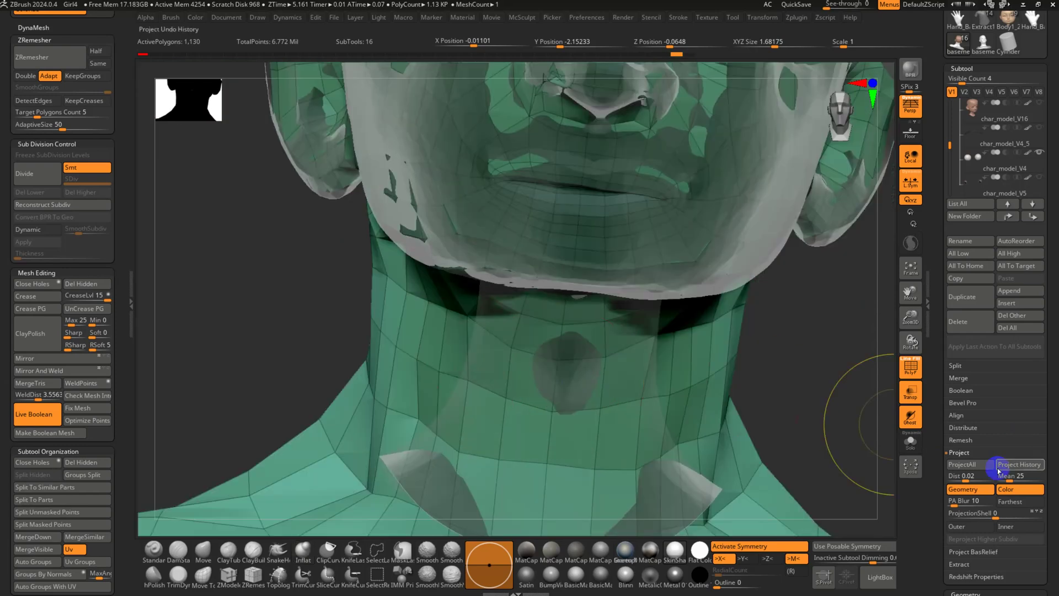
# Isolate the base mesh in Solo mode to examine the faces around the nostril and mouth
pyautogui.moveTo(810, 423); pyautogui.dragTo(632, 433, button='right')
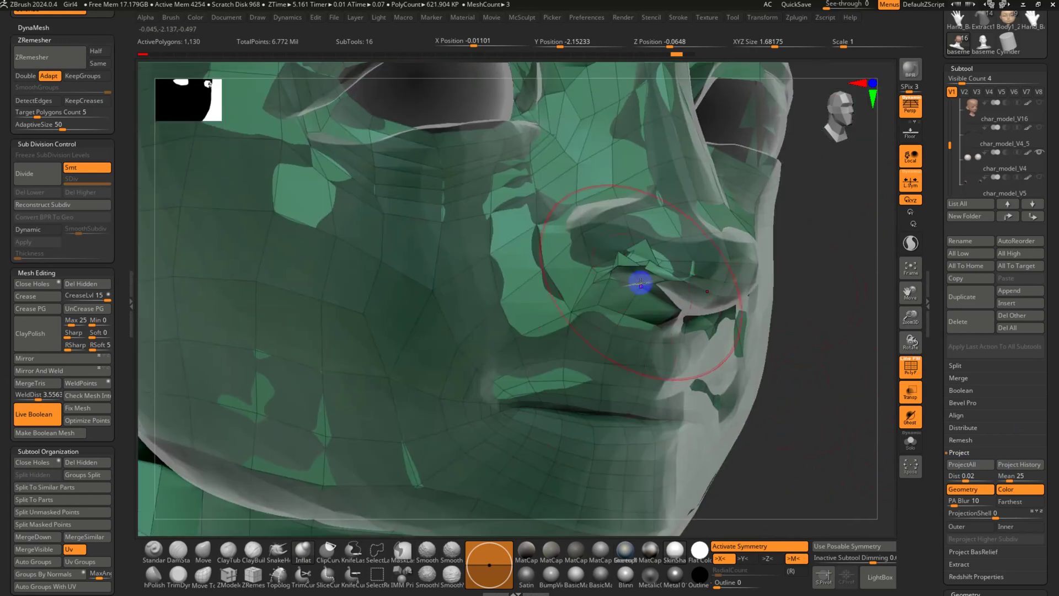
pyautogui.click(911, 441)
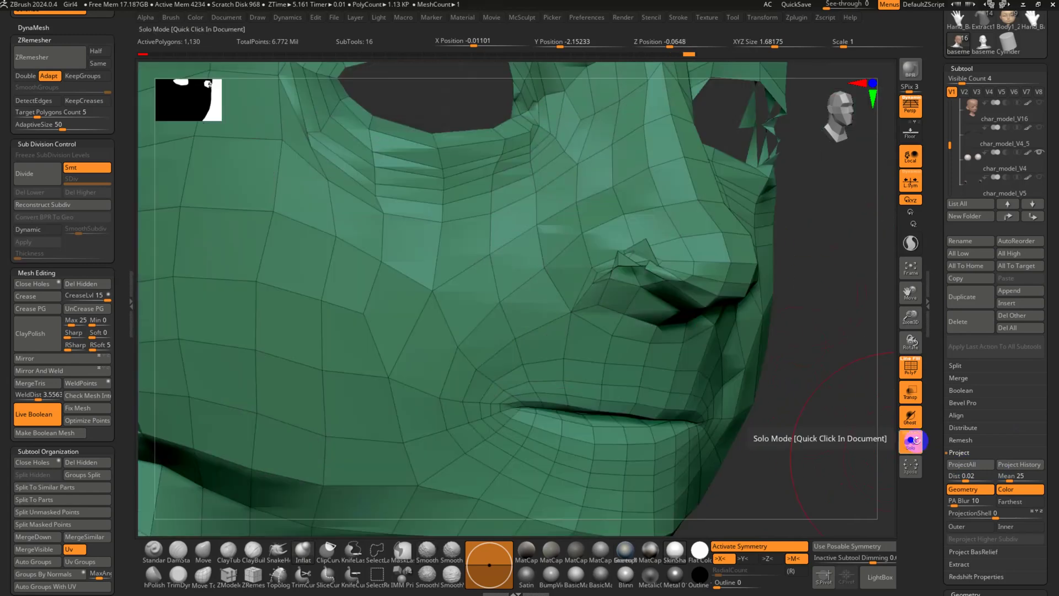
# Smooth the overlapping faces above the eyes, stepping back through the recent edits and restoring them
pyautogui.moveTo(751, 366); pyautogui.dragTo(602, 368, button='right')
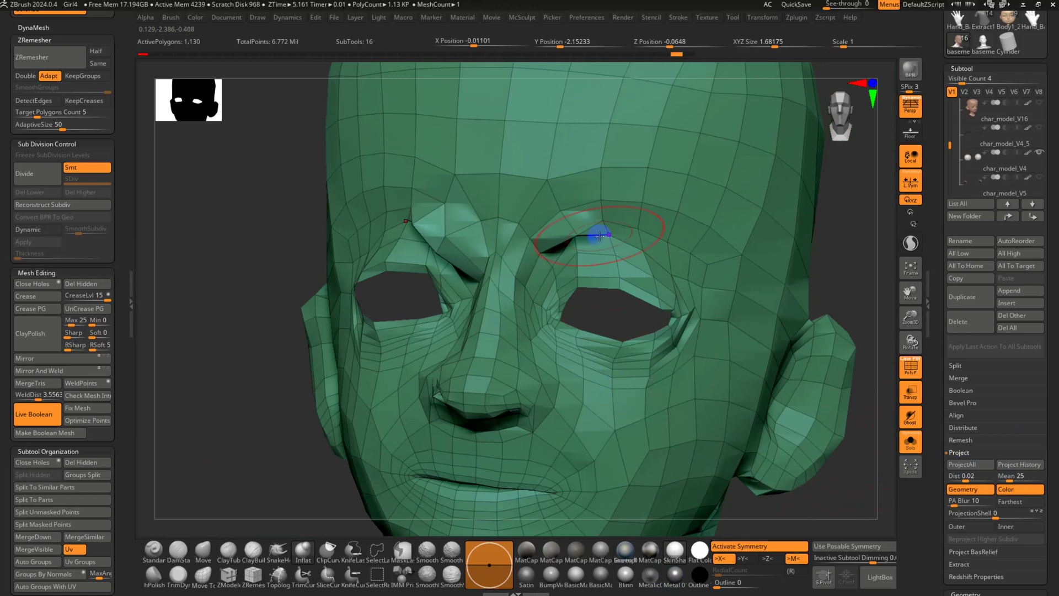
pyautogui.keyDown('shift'); pyautogui.moveTo(585, 225); pyautogui.dragTo(627, 234); pyautogui.keyUp('shift')
pyautogui.hotkey('ctrl', 'z')
pyautogui.hotkey('ctrl', 'z')
pyautogui.hotkey('ctrl', 'z')
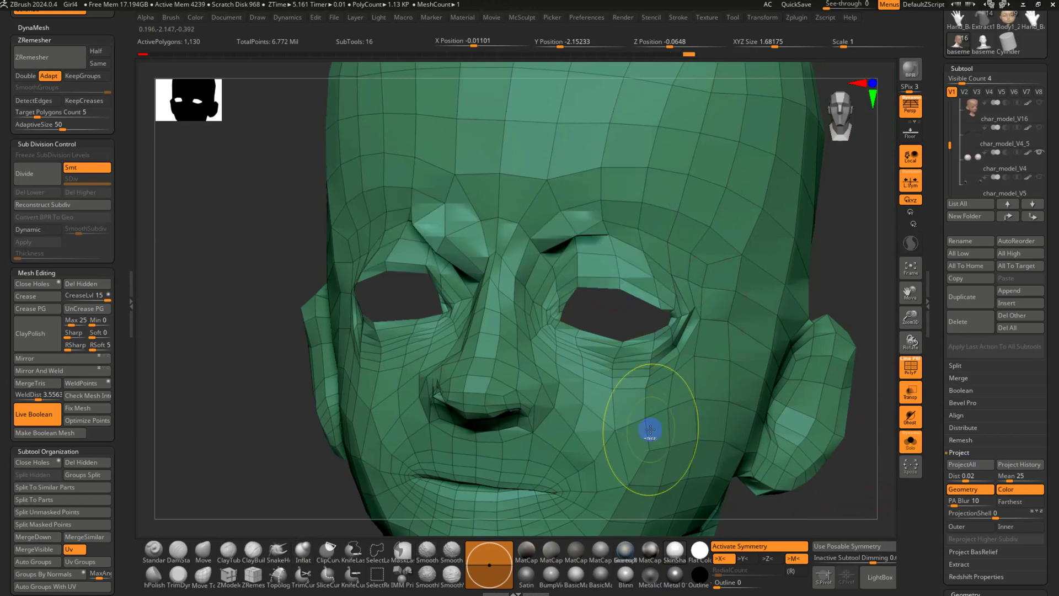
pyautogui.hotkey('ctrl', 'z')
pyautogui.hotkey('ctrl', 'z')
pyautogui.hotkey('ctrl', 'z')
pyautogui.hotkey('ctrl', 'z')
pyautogui.hotkey('ctrl', 'z')
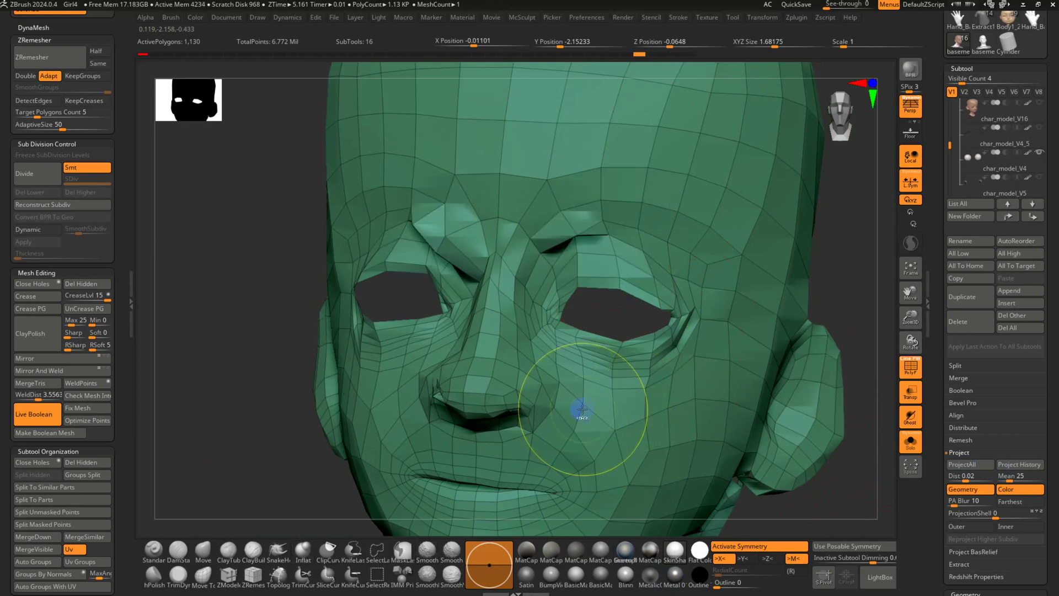
pyautogui.hotkey('ctrl', 'z')
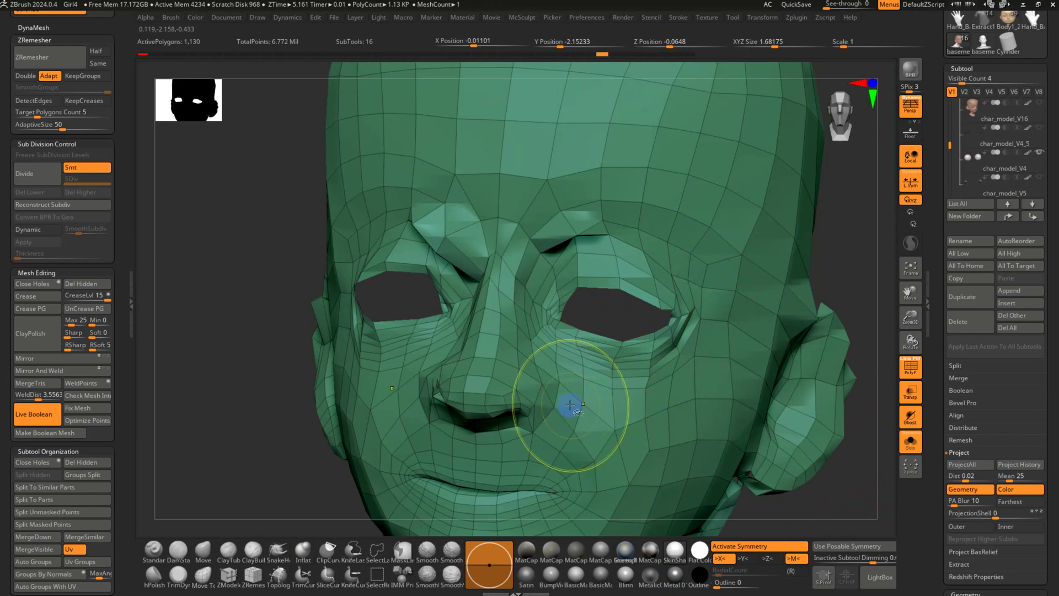
pyautogui.hotkey('ctrl', 'shift', 'z')
pyautogui.hotkey('ctrl', 'shift', 'z')
pyautogui.hotkey('ctrl', 'shift', 'z')
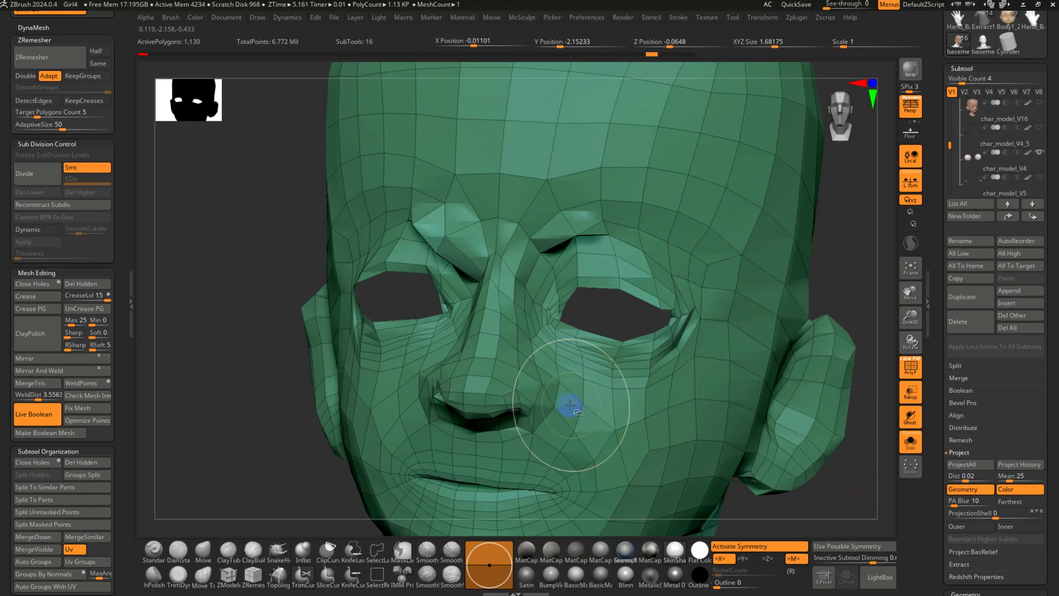
pyautogui.hotkey('ctrl', 'shift', 'z')
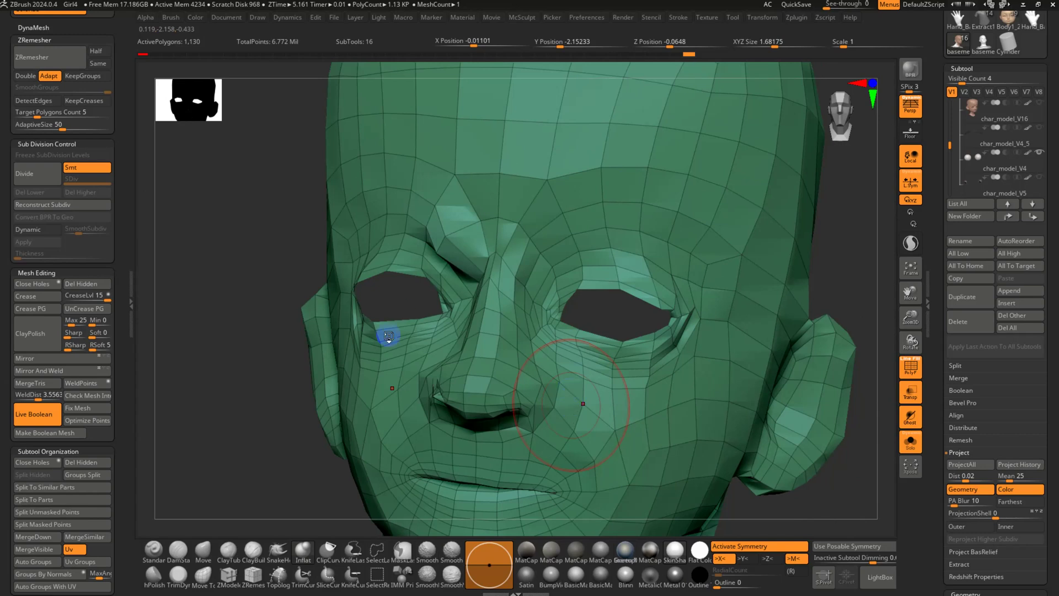
# Hide the faces closing the nostril on the underside of the nose and delete the hidden faces
pyautogui.press('b')
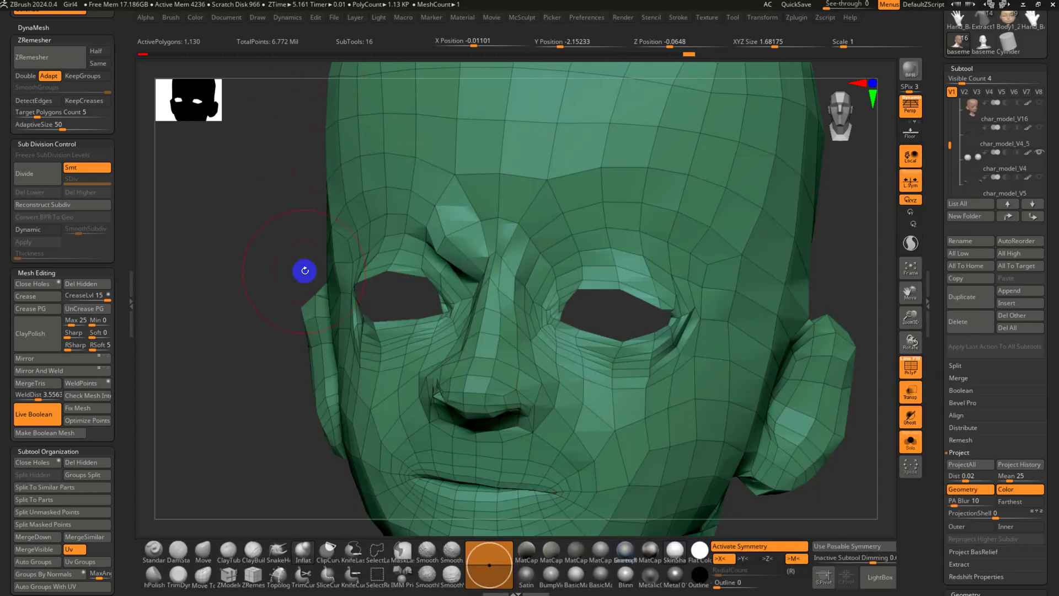
pyautogui.press('b')
pyautogui.press('m')
pyautogui.press('v')
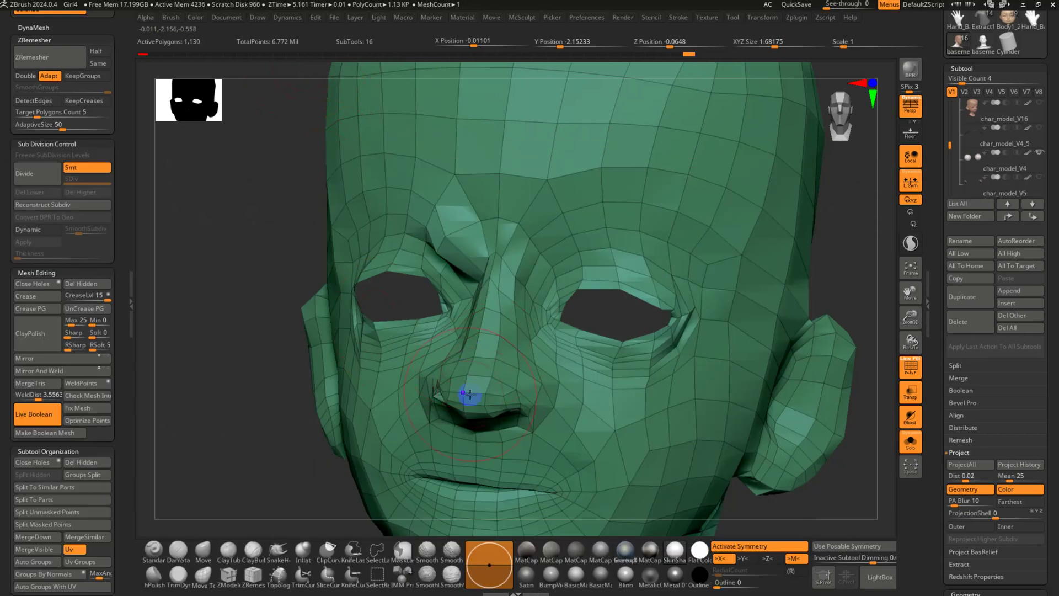
pyautogui.moveTo(429, 404); pyautogui.dragTo(462, 409, button='right')
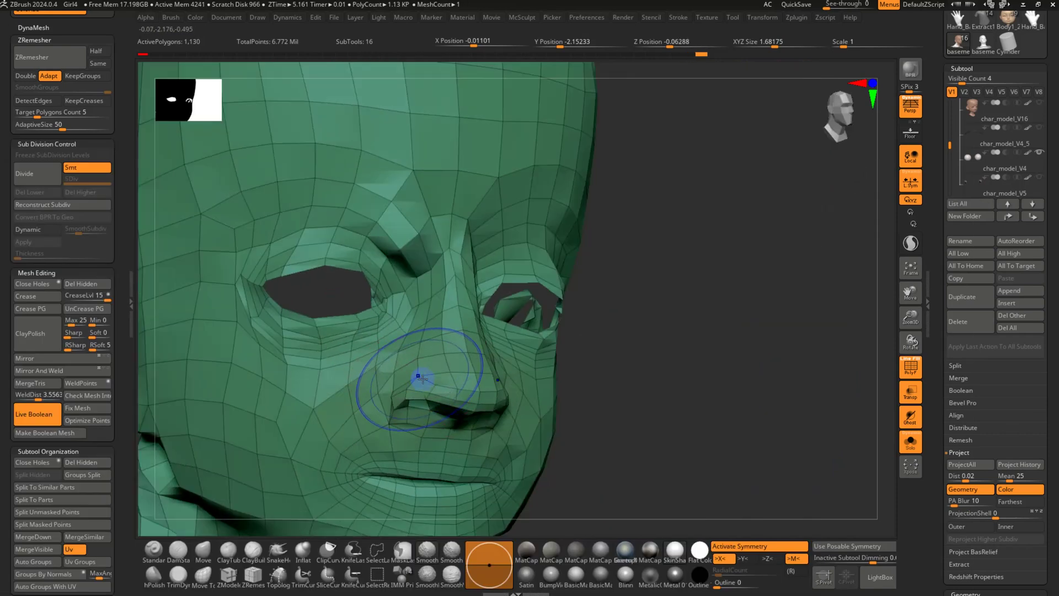
pyautogui.moveTo(423, 379); pyautogui.dragTo(423, 260, button='right')
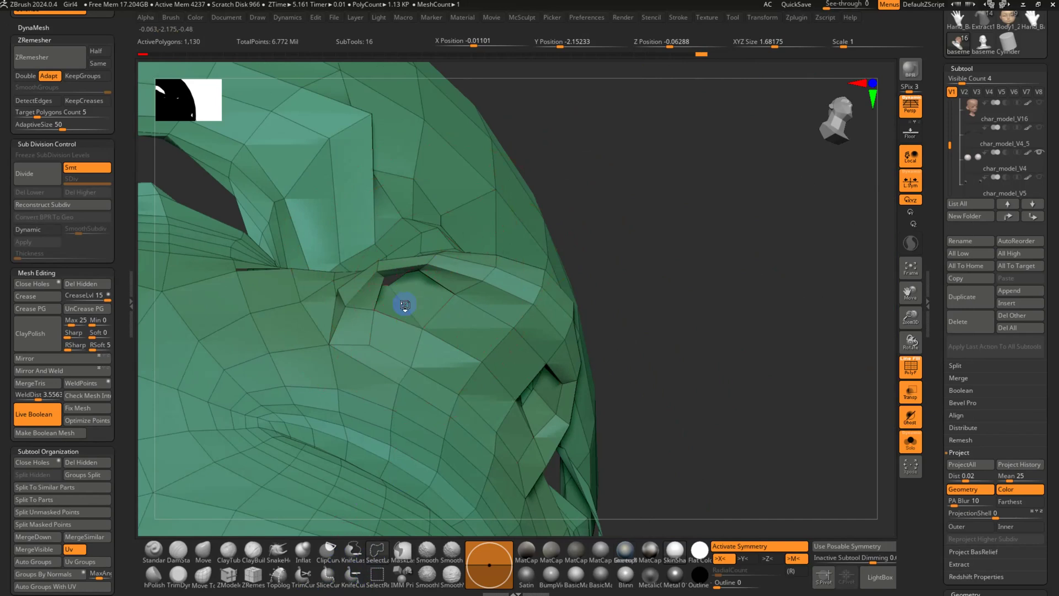
pyautogui.moveTo(405, 305); pyautogui.dragTo(399, 383, button='right')
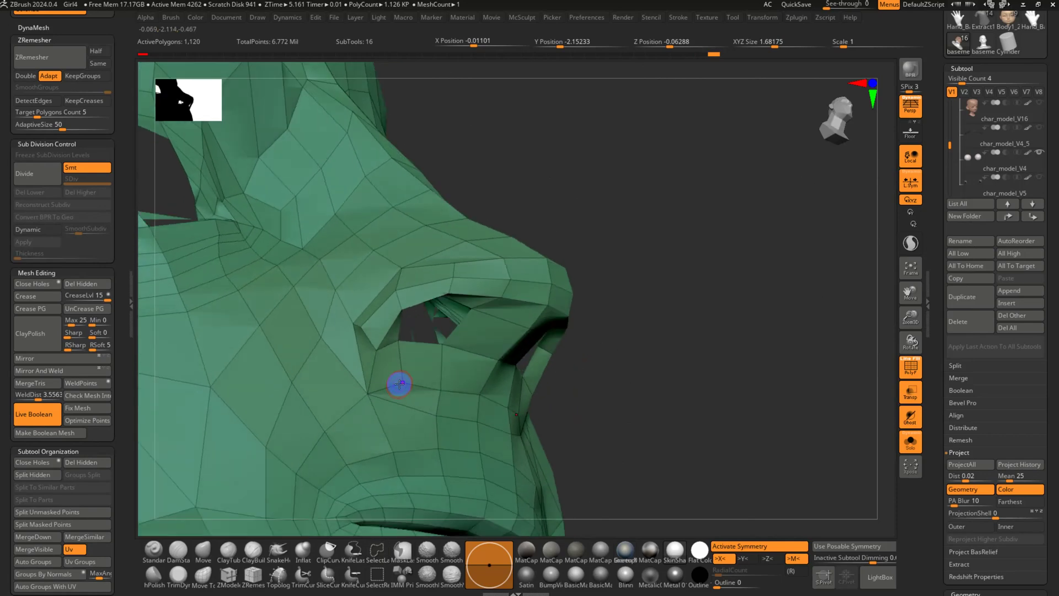
pyautogui.click(85, 285)
pyautogui.moveTo(438, 343); pyautogui.dragTo(465, 292, button='right')
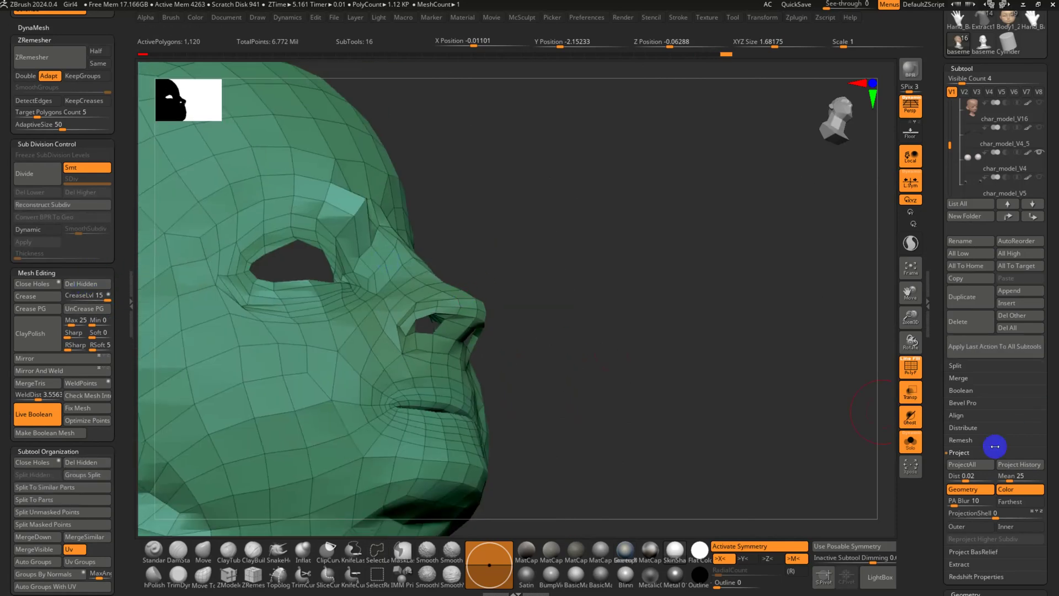
# Pull the protruding brow fold beside the nose bridge back into the face with the Move brush
pyautogui.moveTo(622, 357); pyautogui.dragTo(571, 406, button='right')
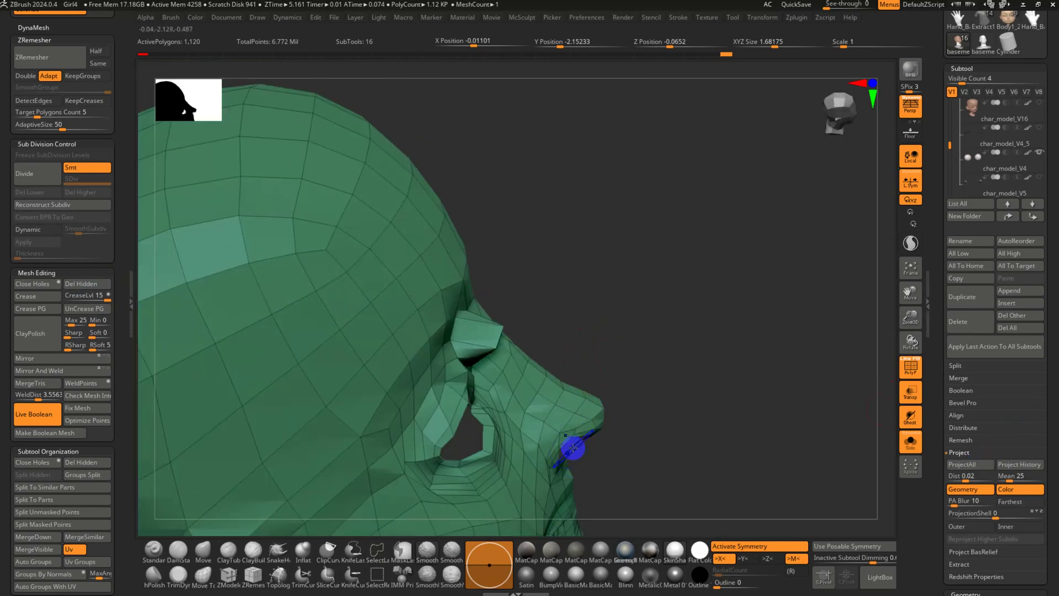
pyautogui.moveTo(503, 340); pyautogui.dragTo(488, 333)
pyautogui.moveTo(476, 338); pyautogui.dragTo(515, 374, button='right')
pyautogui.moveTo(636, 244)
pyautogui.keyDown('alt'); pyautogui.mouseDown(button='right')
pyautogui.moveTo(565, 155)
pyautogui.moveTo(534, 136)
pyautogui.mouseUp(button='right'); pyautogui.keyUp('alt')
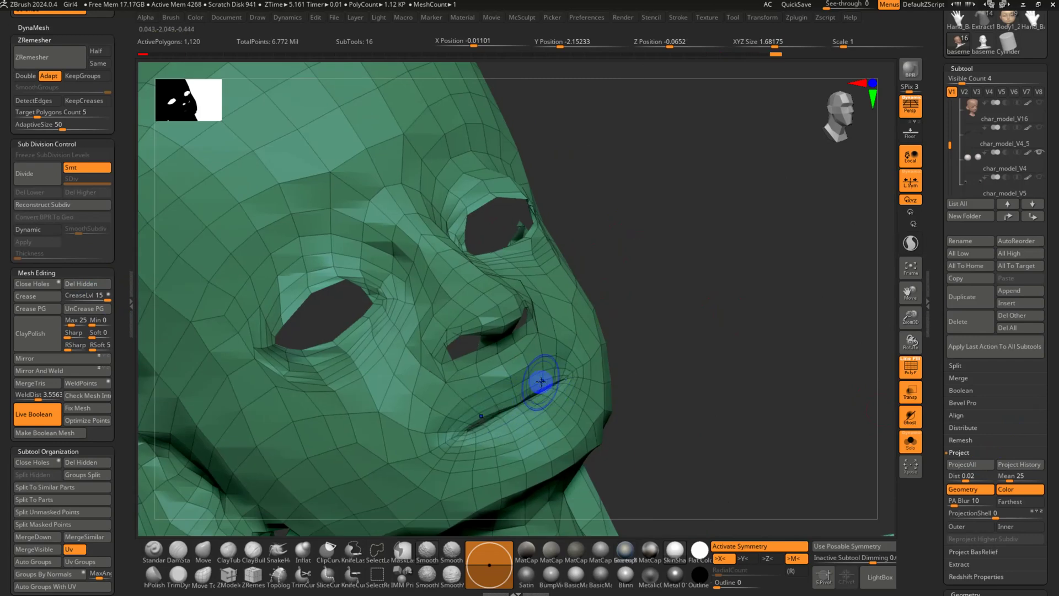
# Show the reference head, select char_model_V16 without wireframe, and compare it alone and overlaid with the base mesh
pyautogui.click(911, 440)
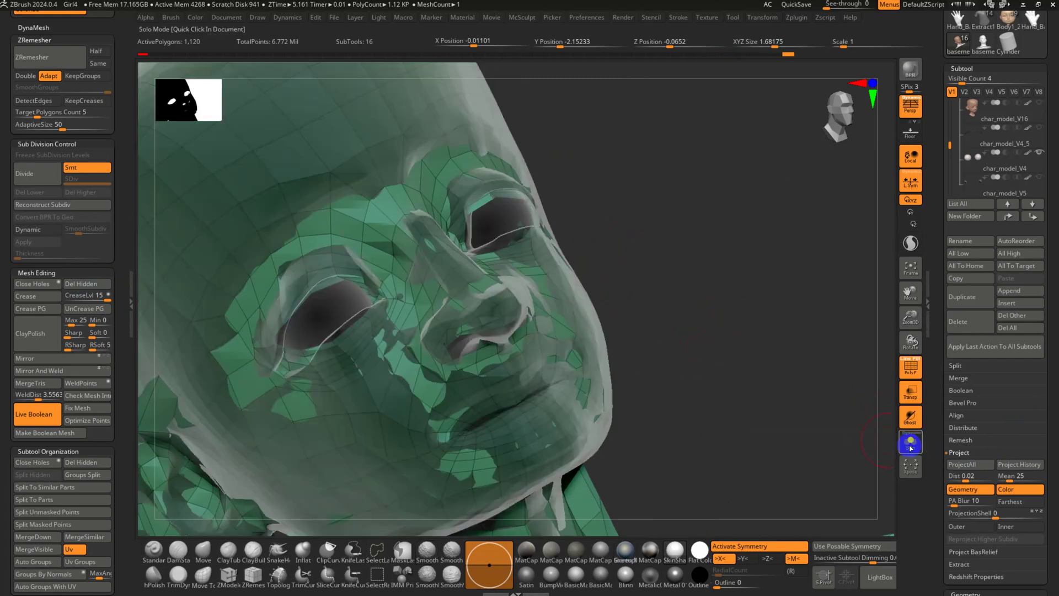
pyautogui.moveTo(828, 349)
pyautogui.mouseDown(button='right')
pyautogui.moveTo(750, 379)
pyautogui.moveTo(658, 376)
pyautogui.moveTo(662, 409)
pyautogui.moveTo(639, 390)
pyautogui.moveTo(665, 400)
pyautogui.moveTo(820, 278)
pyautogui.mouseUp(button='right')
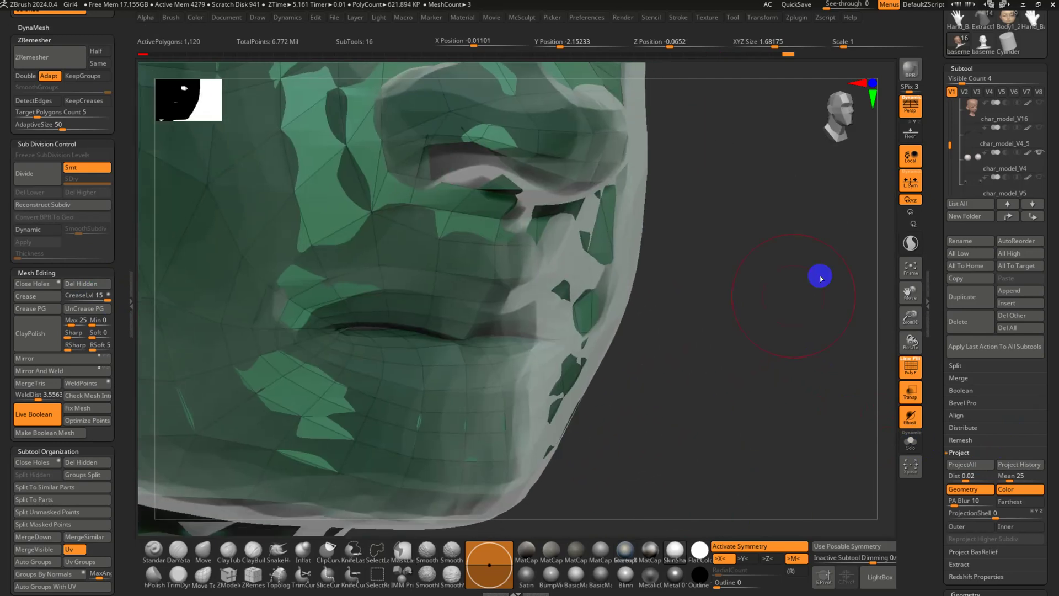
pyautogui.click(971, 110)
pyautogui.hotkey('shift', 'f')
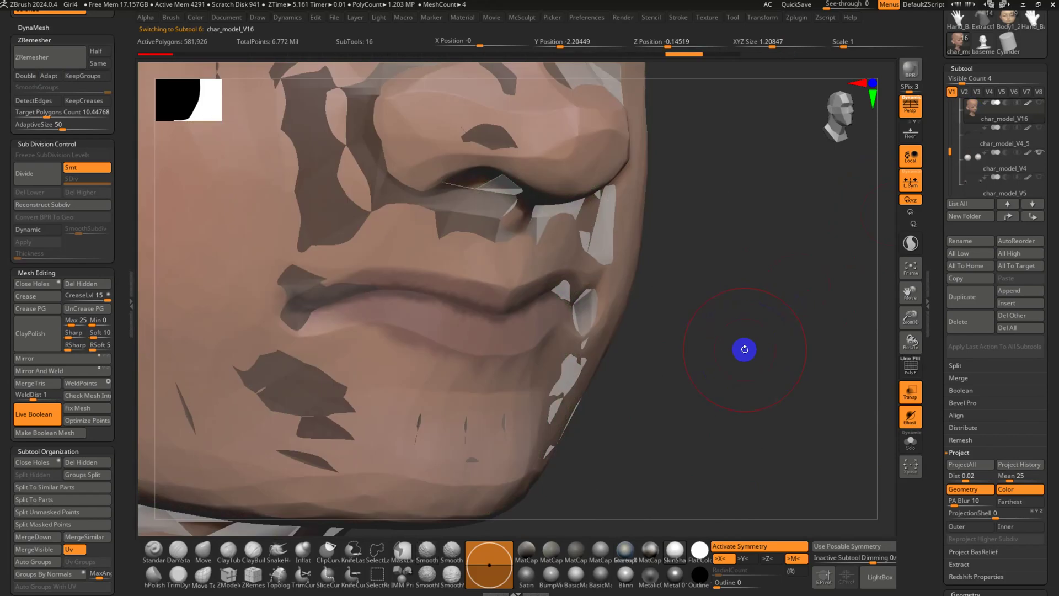
pyautogui.keyDown('ctrl'); pyautogui.moveTo(745, 353); pyautogui.dragTo(656, 317, button='right'); pyautogui.keyUp('ctrl')
pyautogui.click(910, 441)
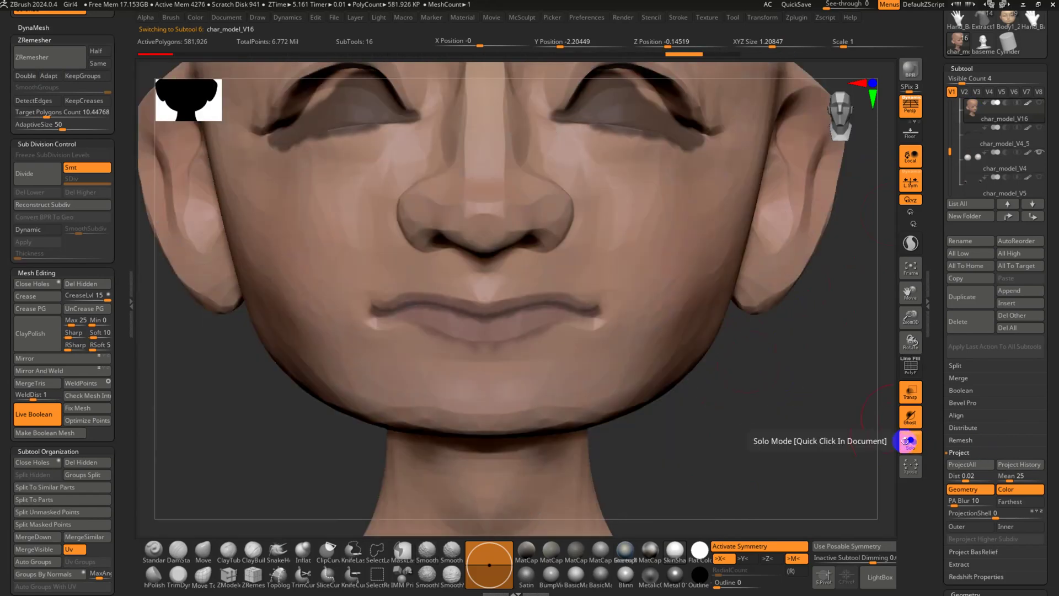
pyautogui.click(911, 441)
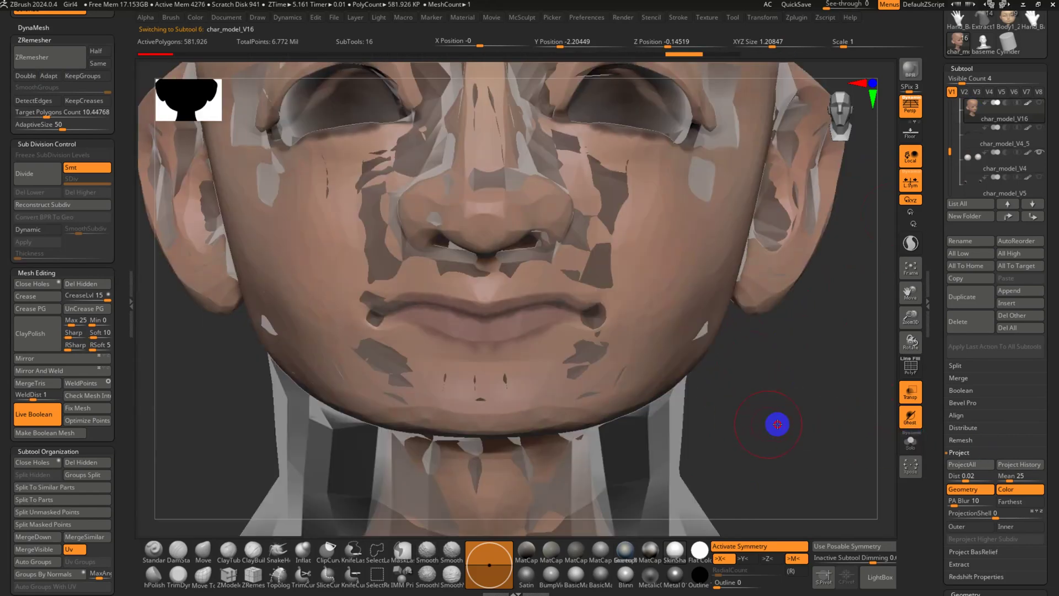
pyautogui.moveTo(778, 426); pyautogui.dragTo(662, 383, button='right')
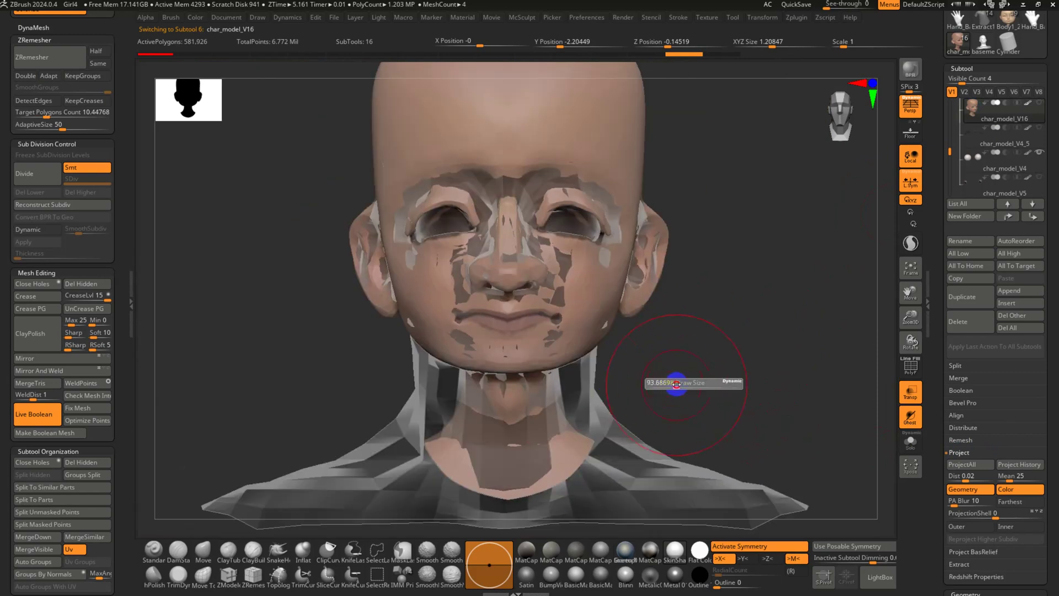
# Select basemesh_02, turn off transparency, and isolate it in Solo mode
pyautogui.keyDown('alt'); pyautogui.click(591, 389); pyautogui.keyUp('alt')
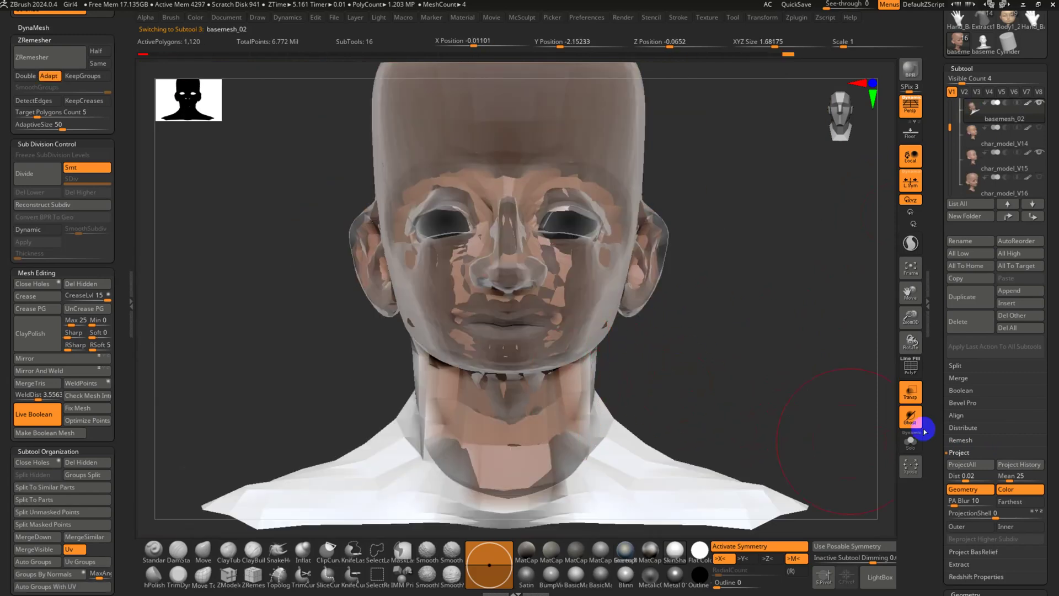
pyautogui.click(911, 392)
pyautogui.click(910, 441)
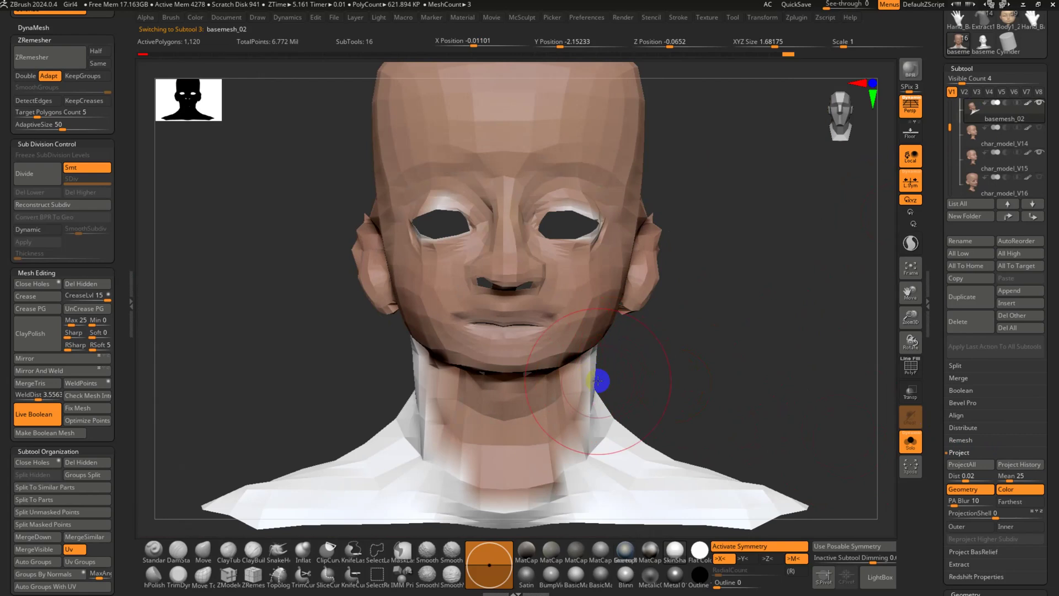
pyautogui.moveTo(729, 395)
pyautogui.mouseDown(button='right')
pyautogui.moveTo(686, 397)
pyautogui.moveTo(613, 368)
pyautogui.mouseUp(button='right')
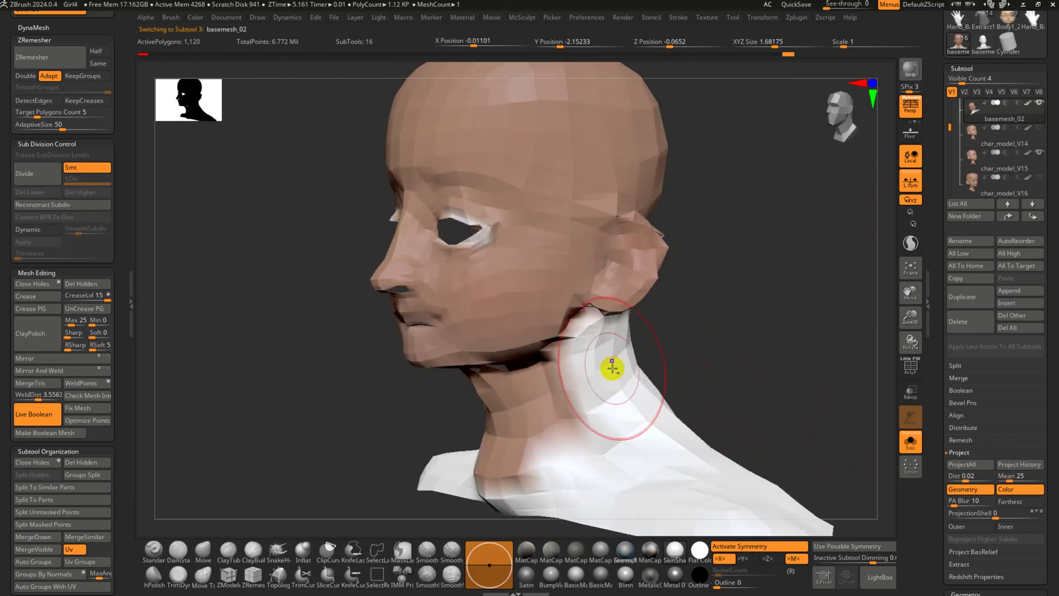
pyautogui.moveTo(282, 499); pyautogui.dragTo(282, 500, button='right')
# Reshape the side and back of the base mesh's neck with the Move brush and run ProjectAll
pyautogui.click(204, 559)
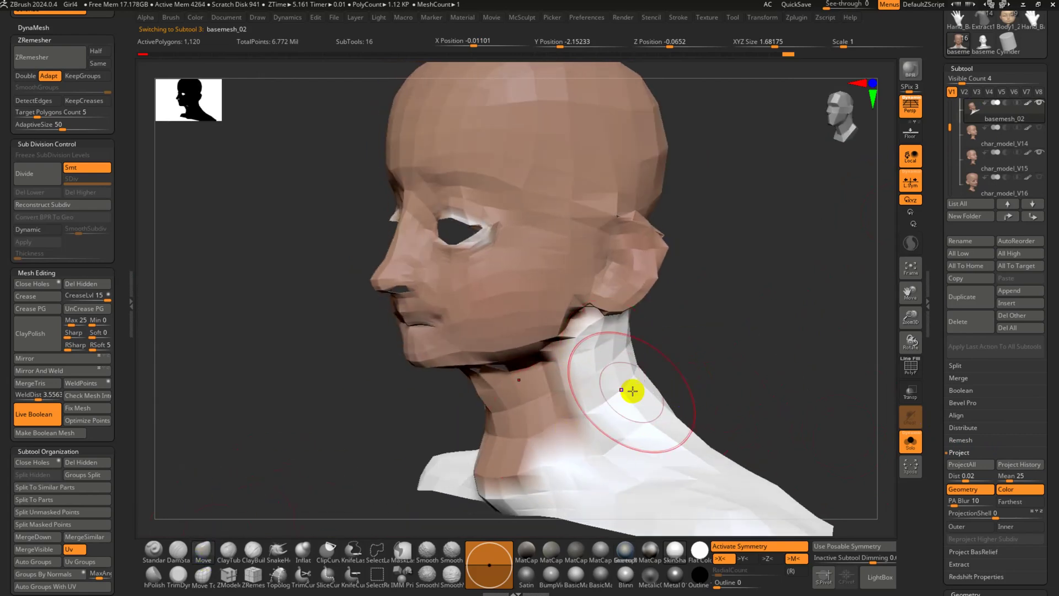
pyautogui.moveTo(628, 389)
pyautogui.mouseDown()
pyautogui.moveTo(564, 344)
pyautogui.moveTo(599, 336)
pyautogui.mouseUp()
pyautogui.moveTo(721, 371); pyautogui.dragTo(666, 274, button='right')
pyautogui.press('space')
pyautogui.click(683, 310)
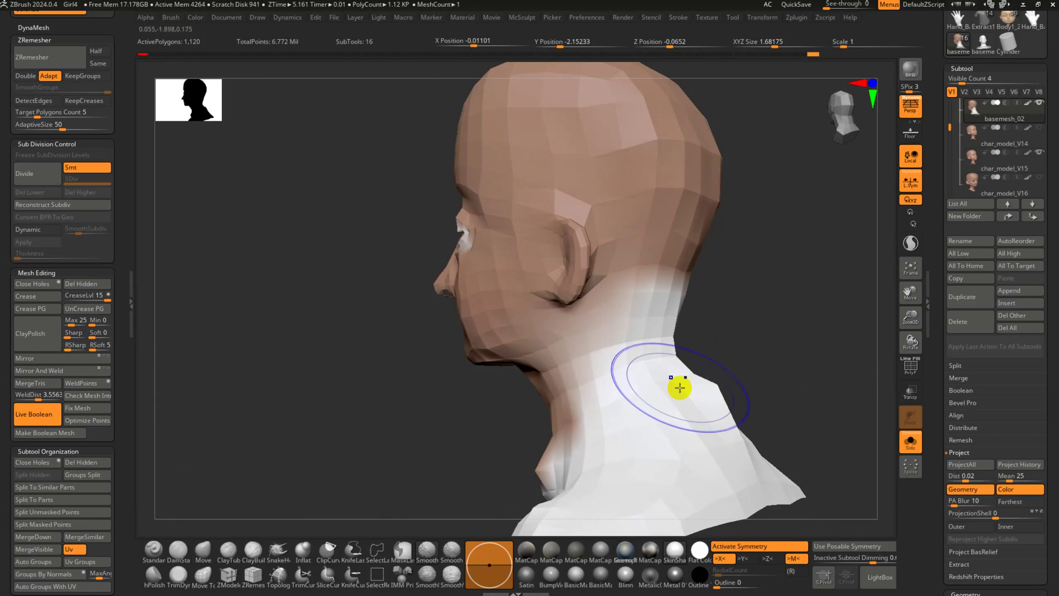
pyautogui.moveTo(568, 449); pyautogui.dragTo(849, 442, button='right')
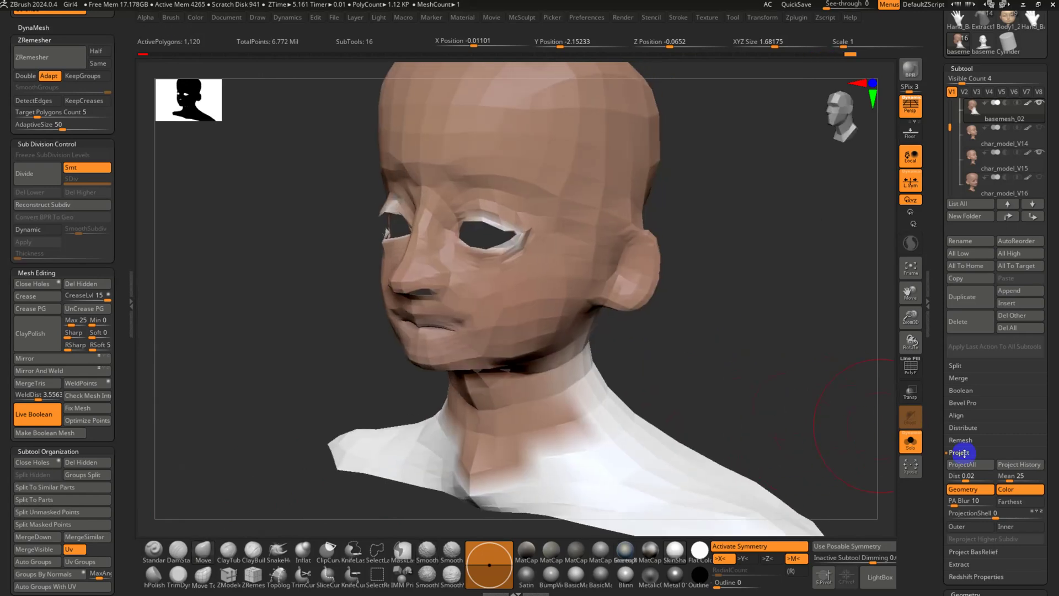
pyautogui.click(949, 464)
pyautogui.moveTo(811, 406); pyautogui.dragTo(610, 379, button='right')
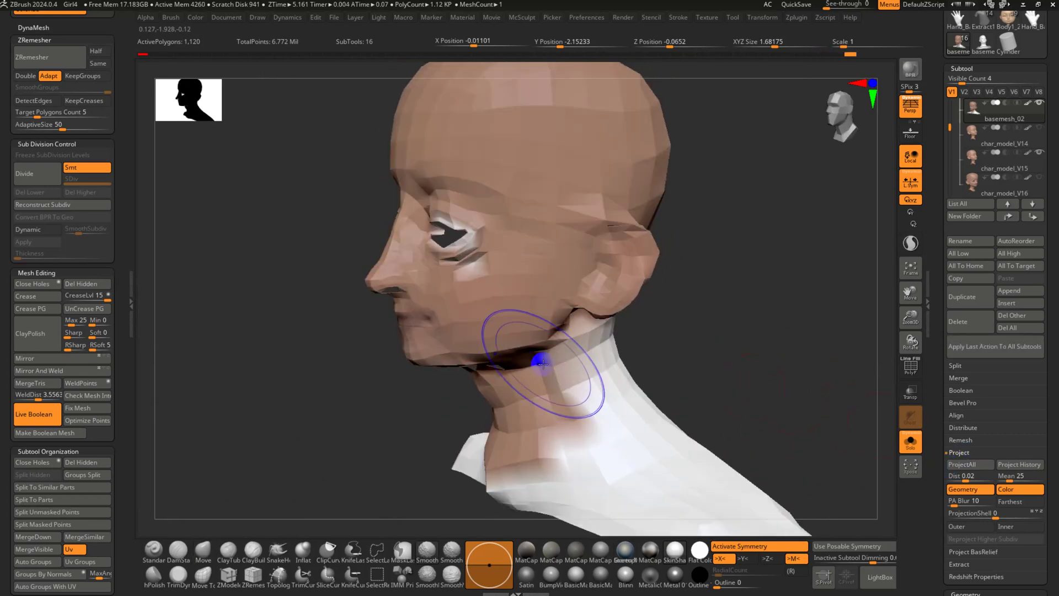
# Smooth the neck beneath the jaw and the creases below the eye, and run ProjectAll again
pyautogui.keyDown('shift'); pyautogui.moveTo(479, 338); pyautogui.dragTo(485, 373); pyautogui.keyUp('shift')
pyautogui.press('[')
pyautogui.press('[')
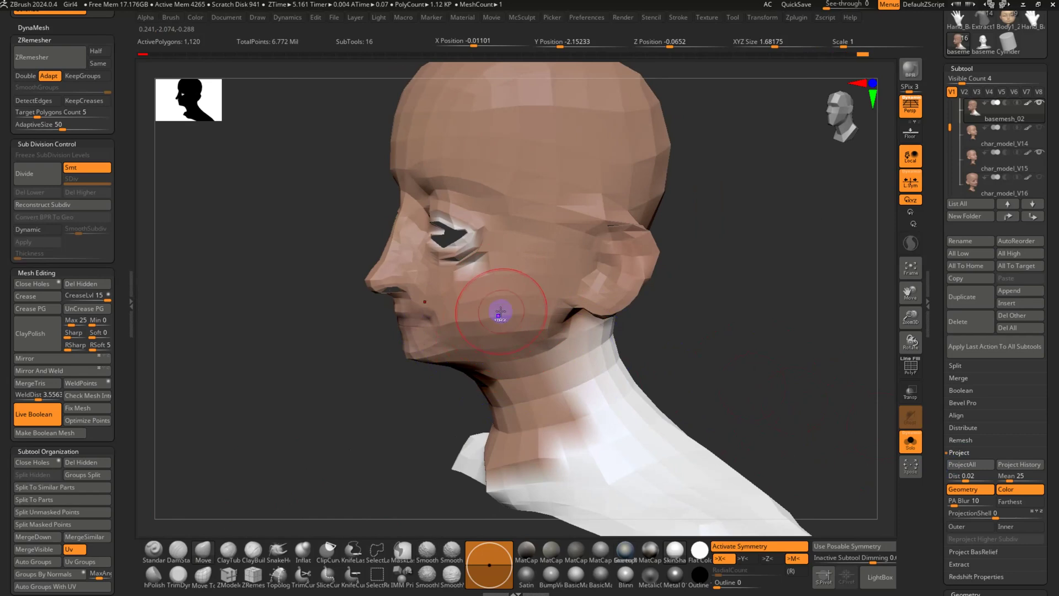
pyautogui.hotkey('ctrl', 'z')
pyautogui.keyDown('shift'); pyautogui.moveTo(477, 288); pyautogui.dragTo(473, 272); pyautogui.keyUp('shift')
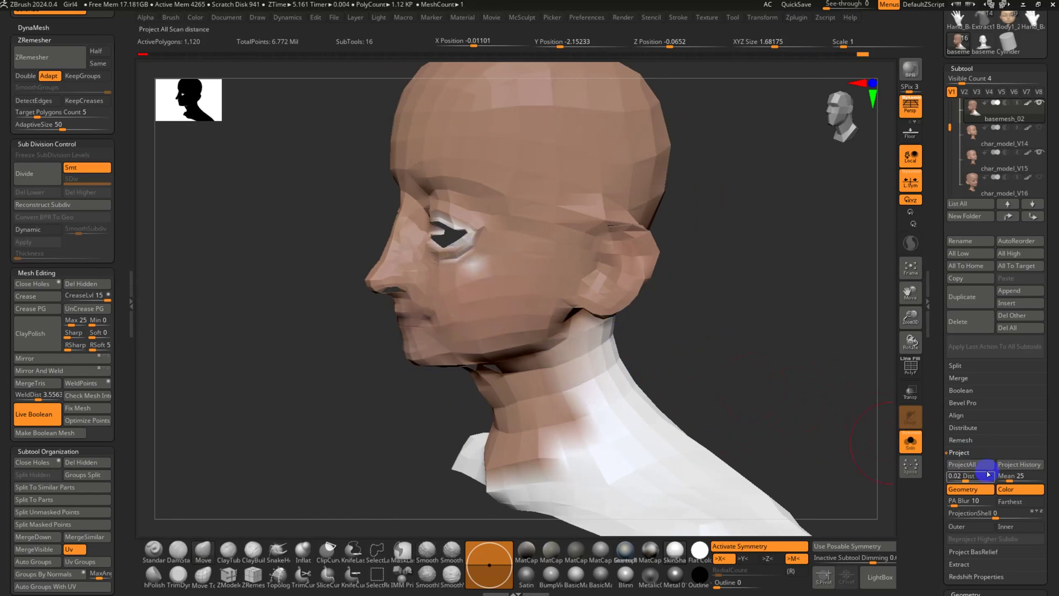
pyautogui.click(987, 468)
# Overlay the transparent reference head and pull the back of the base mesh's neck inward with the Move brush
pyautogui.moveTo(712, 366); pyautogui.dragTo(809, 420, button='right')
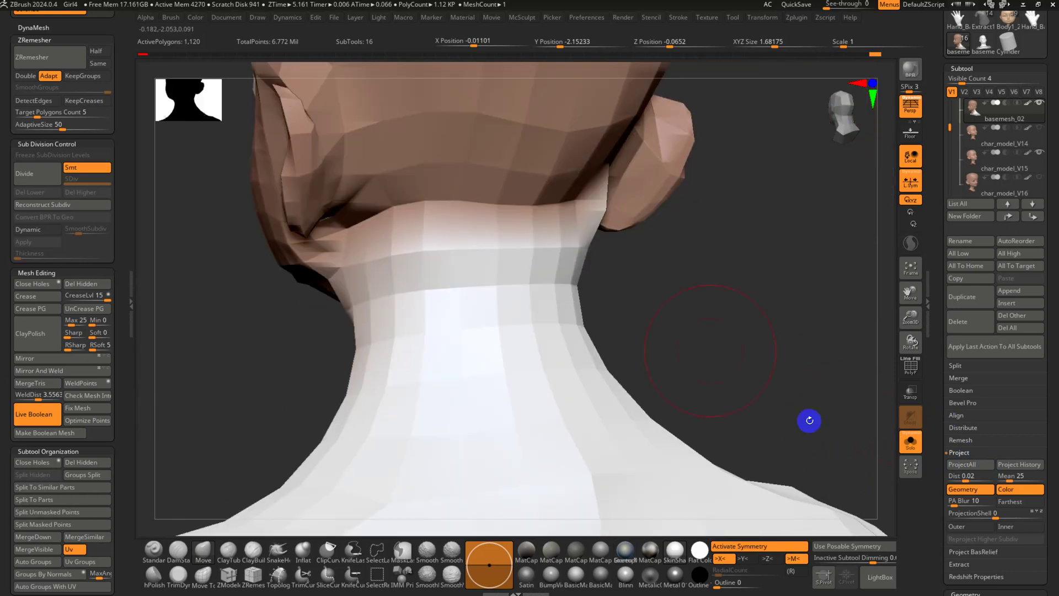
pyautogui.click(908, 445)
pyautogui.click(910, 391)
pyautogui.moveTo(697, 373)
pyautogui.mouseDown(button='right')
pyautogui.moveTo(697, 336)
pyautogui.moveTo(631, 289)
pyautogui.mouseUp(button='right')
pyautogui.press('s')
pyautogui.moveTo(631, 289); pyautogui.dragTo(655, 289)
pyautogui.moveTo(622, 268); pyautogui.dragTo(589, 274, button='right')
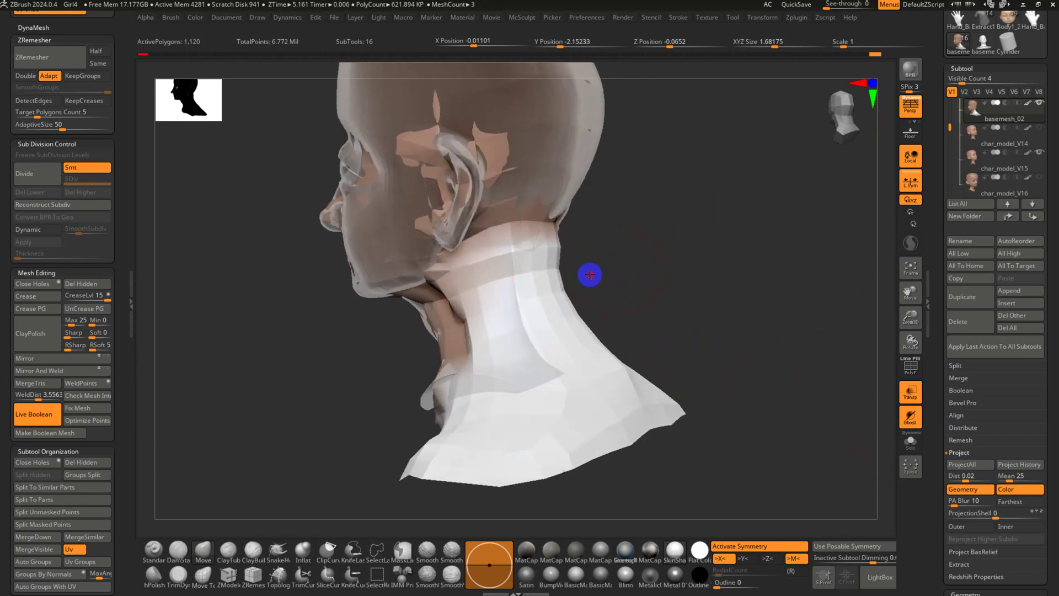
pyautogui.moveTo(544, 262)
pyautogui.mouseDown()
pyautogui.moveTo(496, 265)
pyautogui.moveTo(490, 293)
pyautogui.moveTo(520, 298)
pyautogui.moveTo(486, 261)
pyautogui.moveTo(502, 251)
pyautogui.mouseUp()
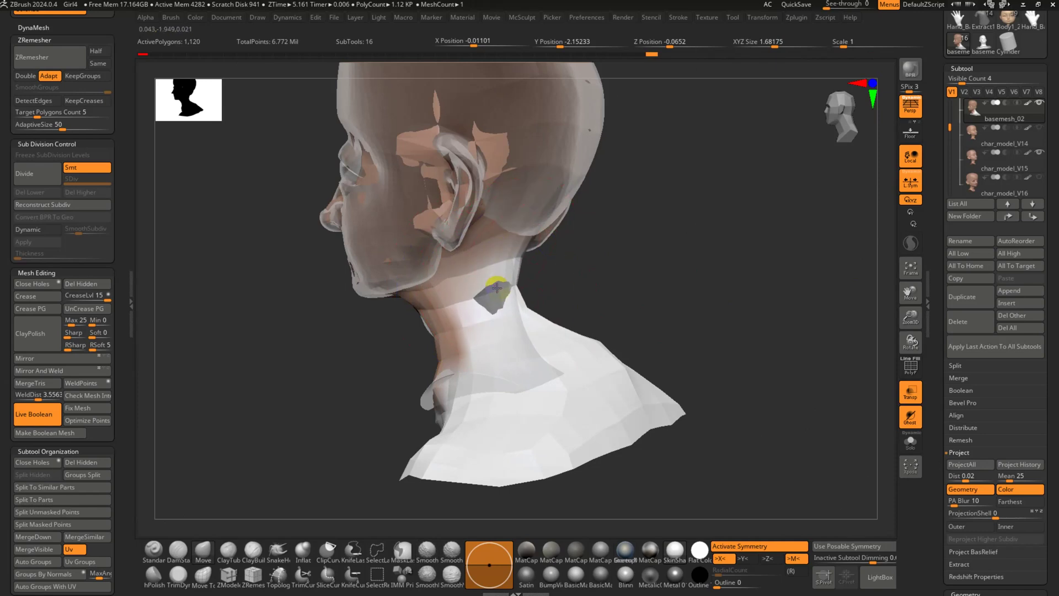
pyautogui.moveTo(497, 288); pyautogui.dragTo(513, 291)
pyautogui.moveTo(555, 293)
pyautogui.mouseDown(button='right')
pyautogui.moveTo(613, 308)
pyautogui.moveTo(690, 284)
pyautogui.moveTo(610, 324)
pyautogui.mouseUp(button='right')
# Move the base mesh's earlobe, outer rim and upper ear to match the reference ear's outline
pyautogui.press('s')
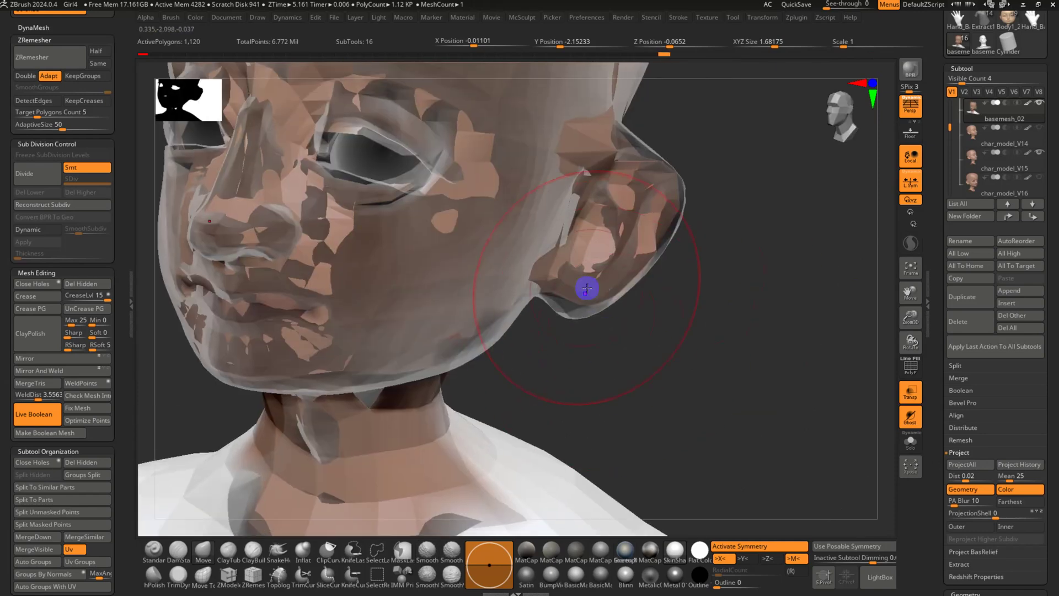
pyautogui.moveTo(587, 288); pyautogui.dragTo(552, 317)
pyautogui.moveTo(635, 156)
pyautogui.mouseDown()
pyautogui.moveTo(657, 142)
pyautogui.moveTo(662, 172)
pyautogui.moveTo(687, 188)
pyautogui.mouseUp()
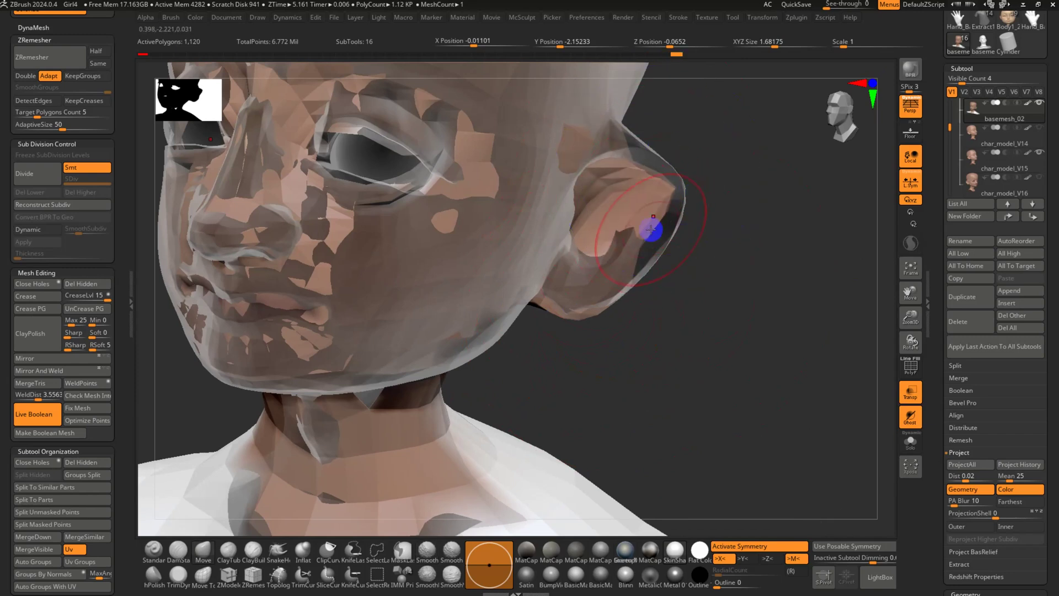
pyautogui.moveTo(651, 230); pyautogui.dragTo(676, 226)
pyautogui.moveTo(630, 157)
pyautogui.mouseDown()
pyautogui.moveTo(650, 121)
pyautogui.moveTo(603, 130)
pyautogui.mouseUp()
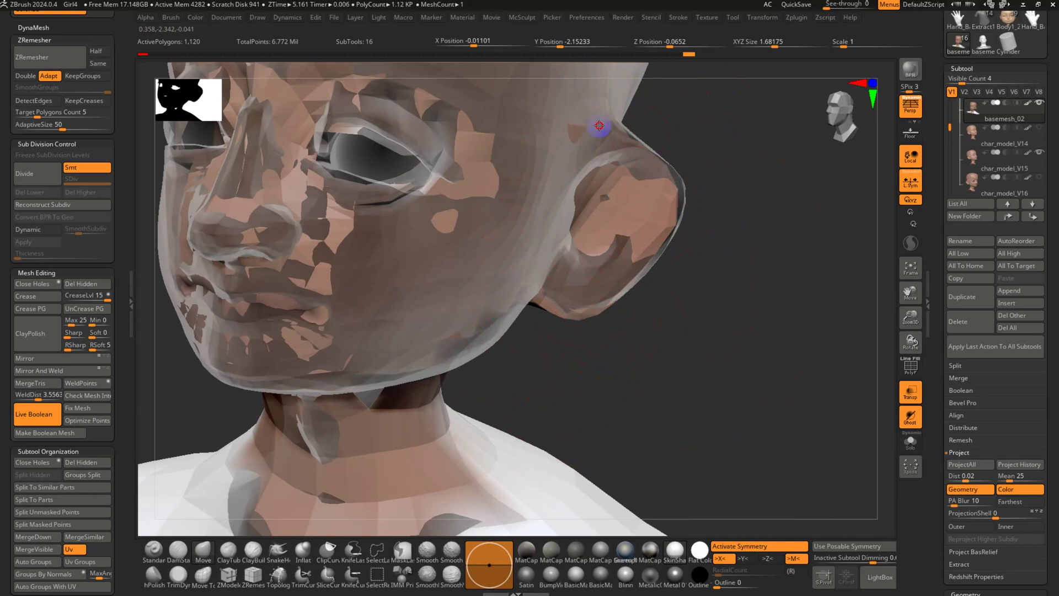
# Refine the outer edge of the base mesh's ear against the reference, checking it from below and the side
pyautogui.moveTo(684, 161)
pyautogui.mouseDown()
pyautogui.moveTo(735, 223)
pyautogui.moveTo(727, 268)
pyautogui.mouseUp()
pyautogui.moveTo(719, 221); pyautogui.dragTo(444, 350, button='right')
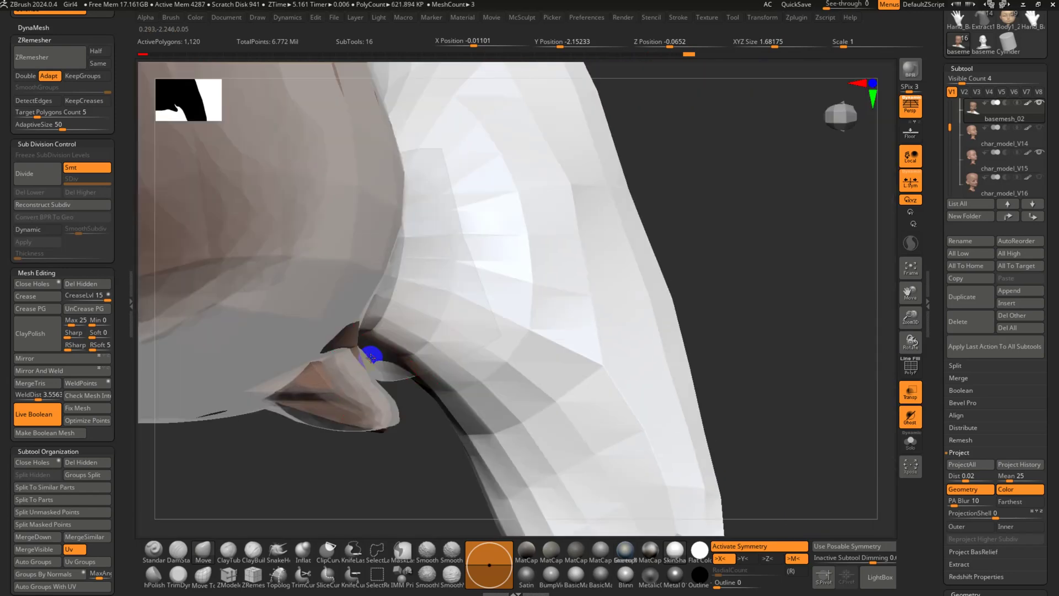
pyautogui.moveTo(728, 326); pyautogui.dragTo(820, 414, button='right')
pyautogui.moveTo(629, 388); pyautogui.dragTo(554, 359)
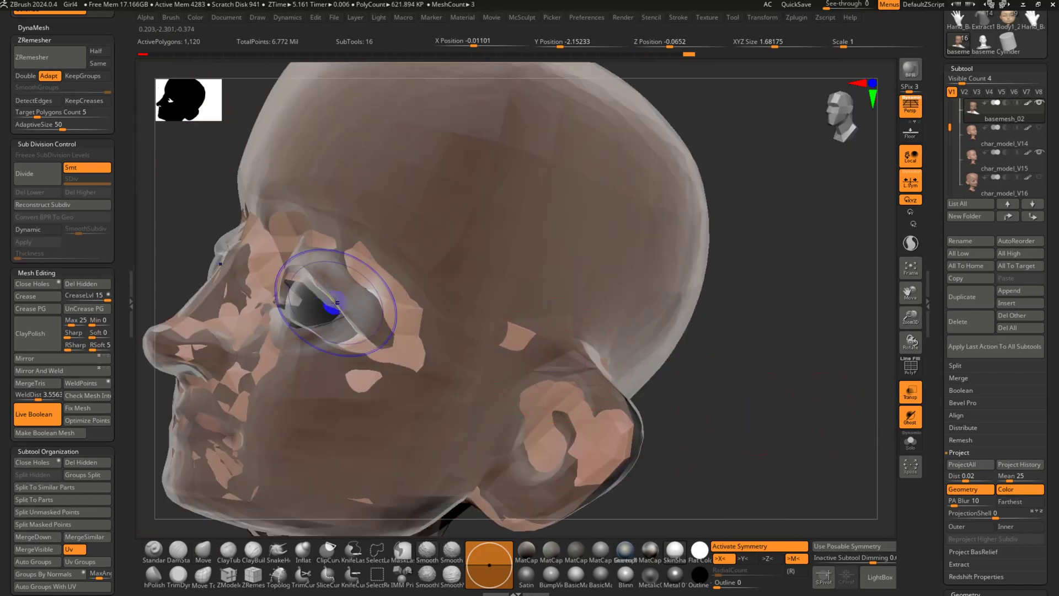
# Move the base mesh's lower eyelid and inner eye corner onto the reference eye, and run ProjectAll
pyautogui.moveTo(381, 300); pyautogui.dragTo(430, 354, button='right')
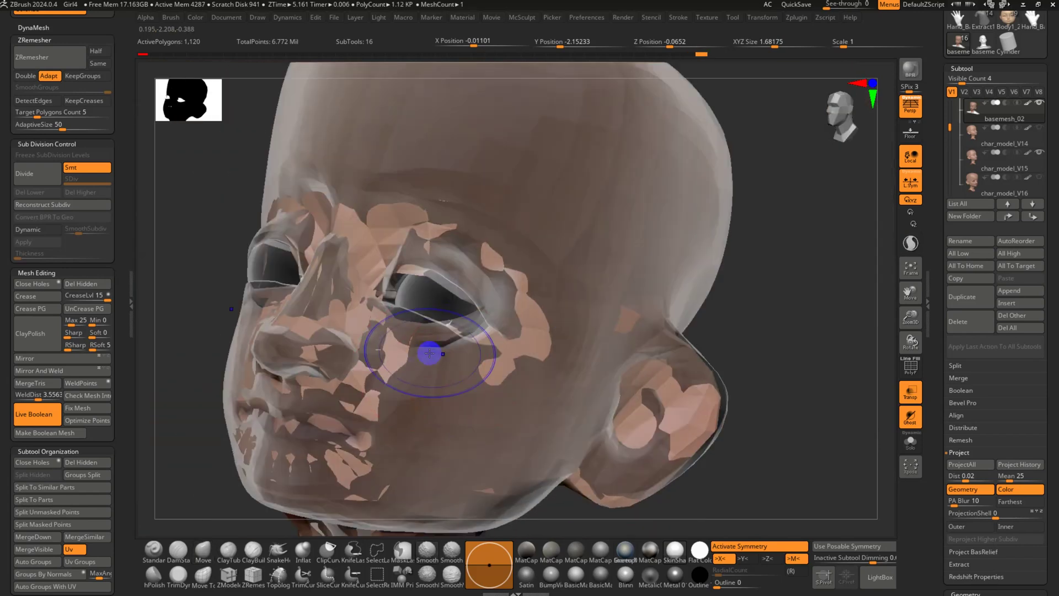
pyautogui.moveTo(753, 400); pyautogui.dragTo(421, 426, button='right')
pyautogui.press('s')
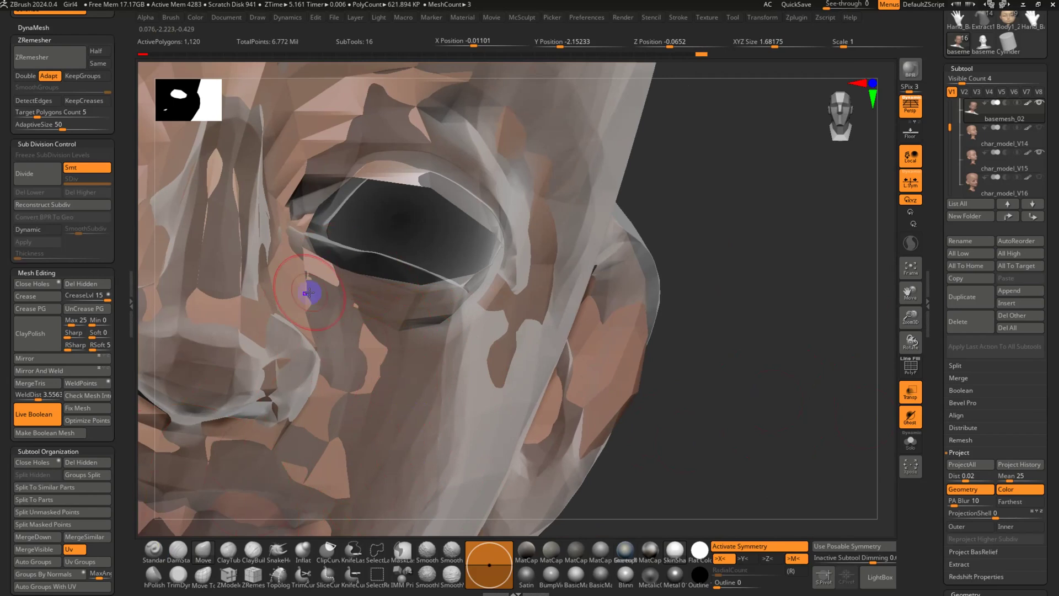
pyautogui.moveTo(336, 270); pyautogui.dragTo(356, 232)
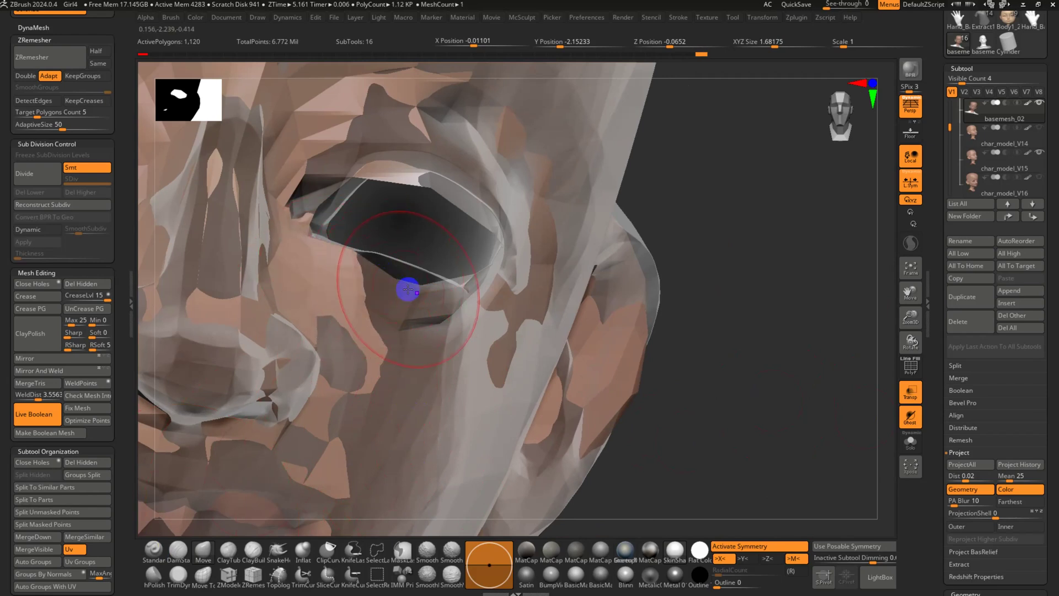
pyautogui.moveTo(407, 290); pyautogui.dragTo(413, 249)
pyautogui.moveTo(337, 199)
pyautogui.mouseDown()
pyautogui.moveTo(339, 208)
pyautogui.moveTo(321, 189)
pyautogui.mouseUp()
pyautogui.press('s')
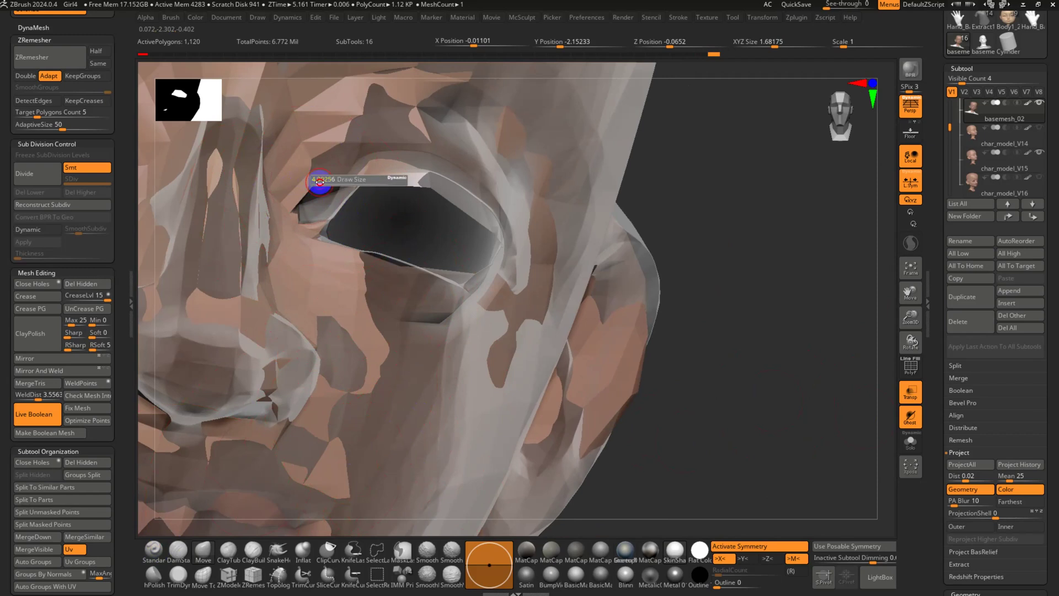
pyautogui.moveTo(307, 208)
pyautogui.mouseDown(button='right')
pyautogui.moveTo(580, 208)
pyautogui.moveTo(648, 225)
pyautogui.moveTo(614, 208)
pyautogui.moveTo(595, 142)
pyautogui.moveTo(603, 243)
pyautogui.mouseUp(button='right')
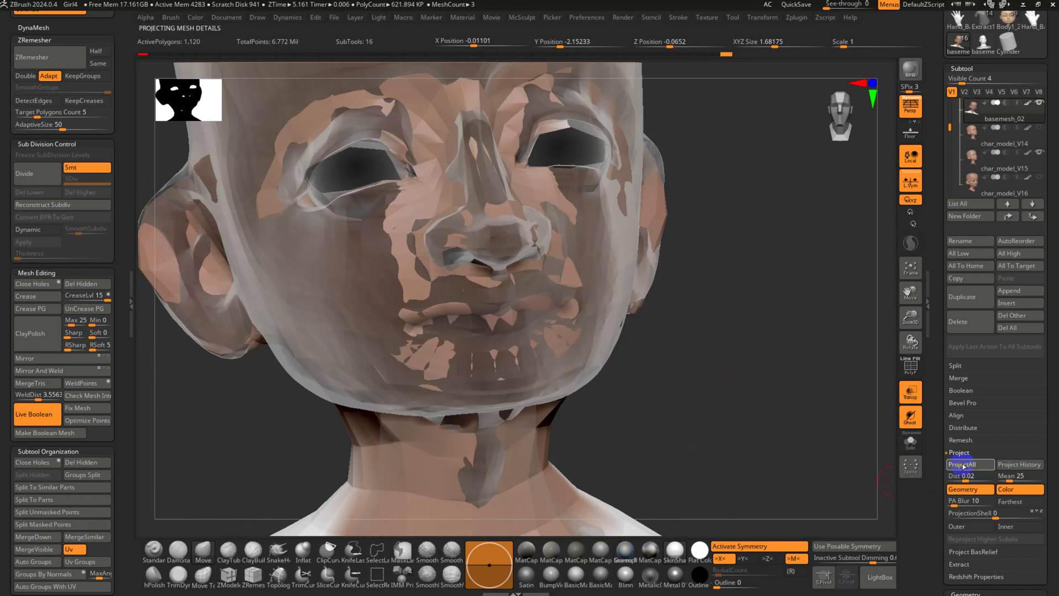
# Isolate the base mesh and show its polygon wireframe, framing the neck and shoulders
pyautogui.keyDown('alt'); pyautogui.moveTo(693, 387); pyautogui.dragTo(795, 436, button='right'); pyautogui.keyUp('alt')
pyautogui.click(911, 442)
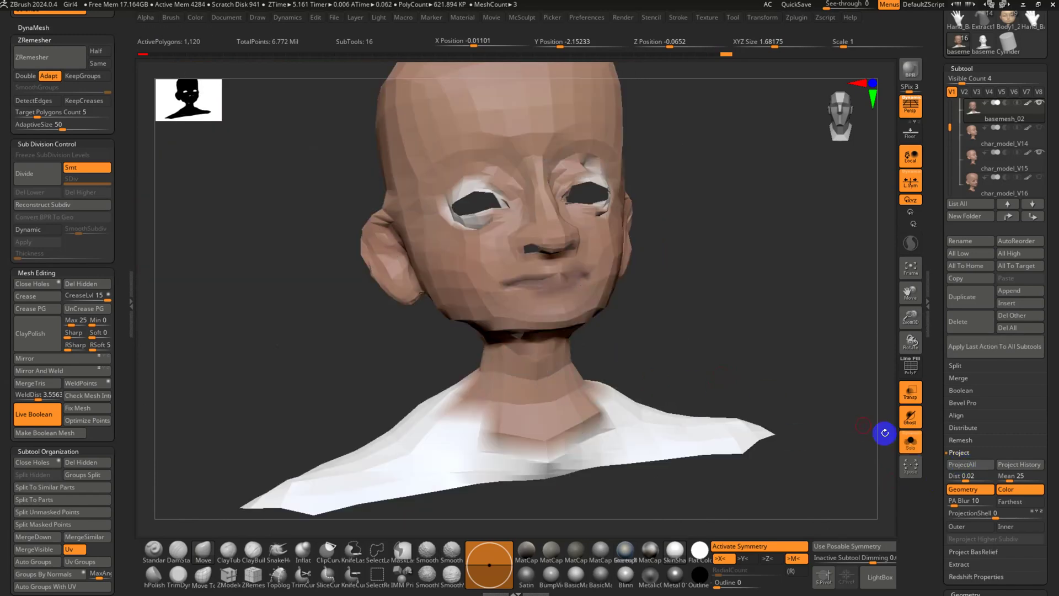
pyautogui.moveTo(885, 432)
pyautogui.mouseDown(button='right')
pyautogui.moveTo(693, 286)
pyautogui.moveTo(634, 291)
pyautogui.mouseUp(button='right')
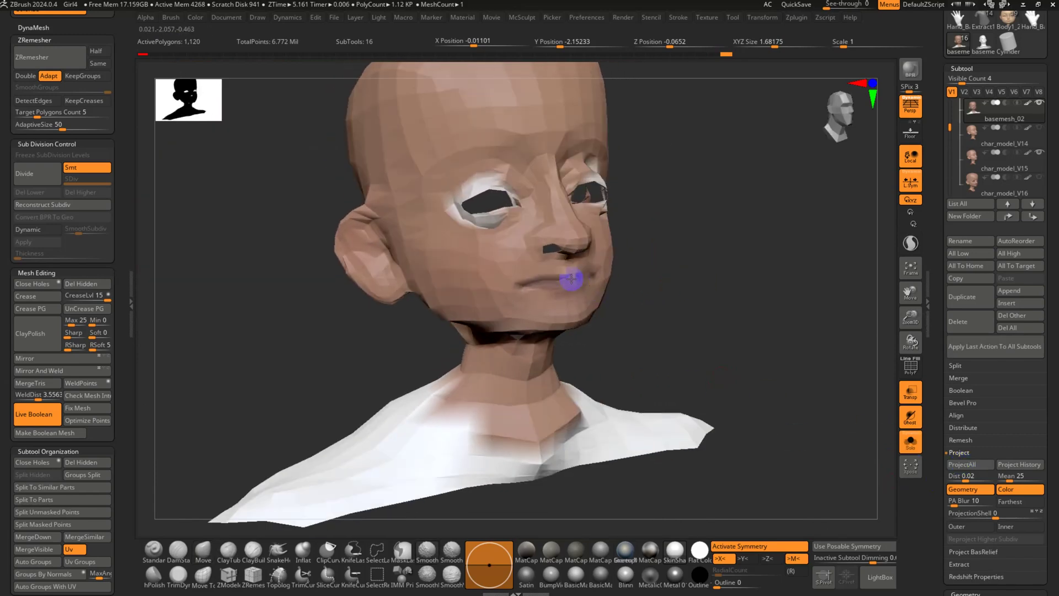
pyautogui.moveTo(574, 274); pyautogui.dragTo(519, 322, button='right')
pyautogui.hotkey('shift', 'f')
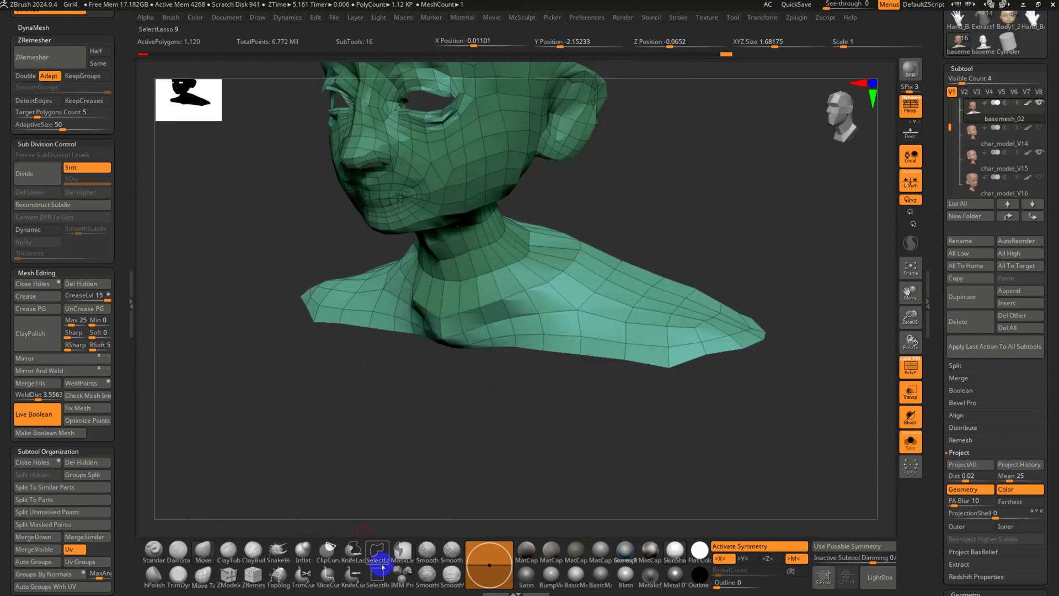
# Hide the chest and shoulder polygons below the neck base, and delete the hidden geometry
pyautogui.click(502, 308)
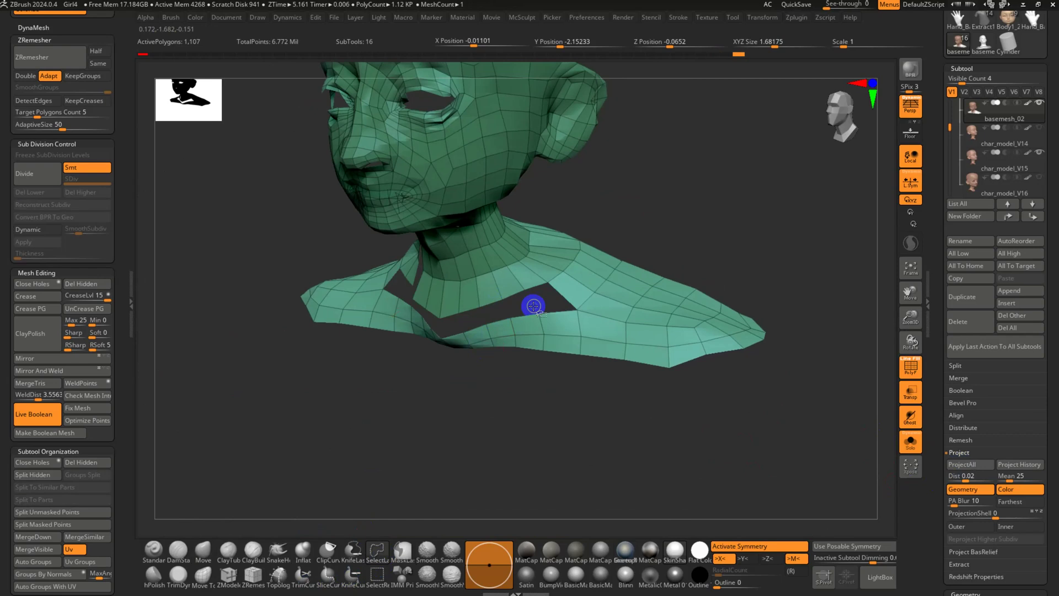
pyautogui.click(564, 295)
pyautogui.click(598, 315)
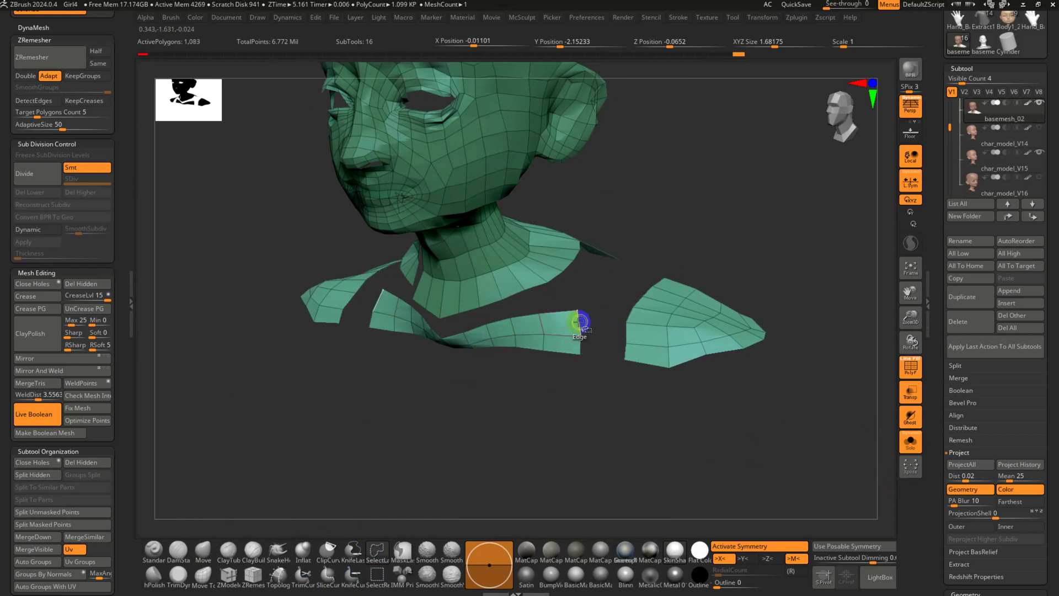
pyautogui.click(576, 322)
pyautogui.click(579, 338)
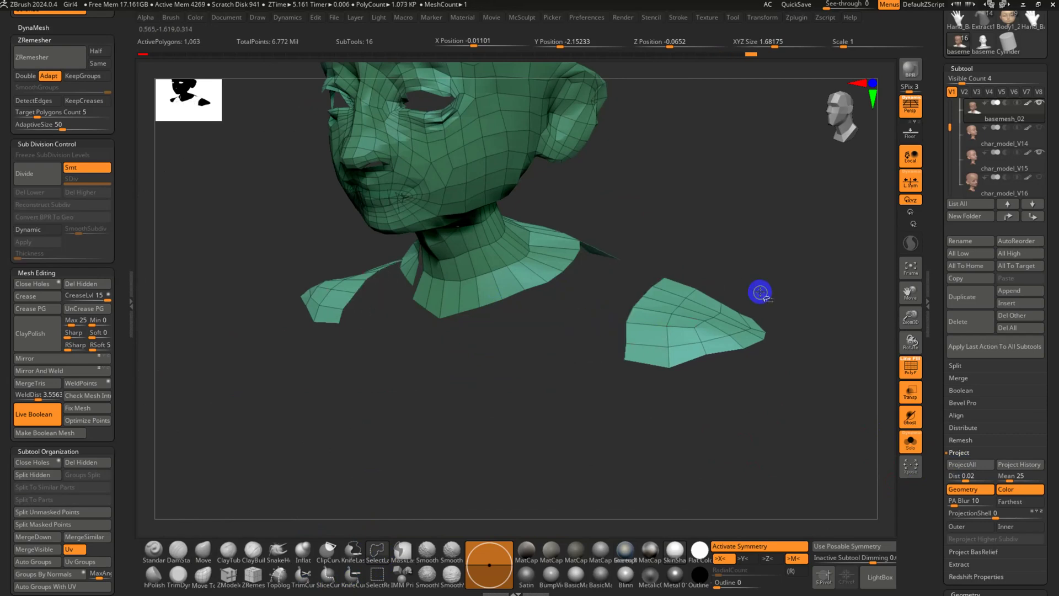
pyautogui.click(710, 441)
pyautogui.moveTo(731, 348); pyautogui.dragTo(486, 356)
pyautogui.click(593, 346)
pyautogui.click(629, 331)
pyautogui.click(91, 462)
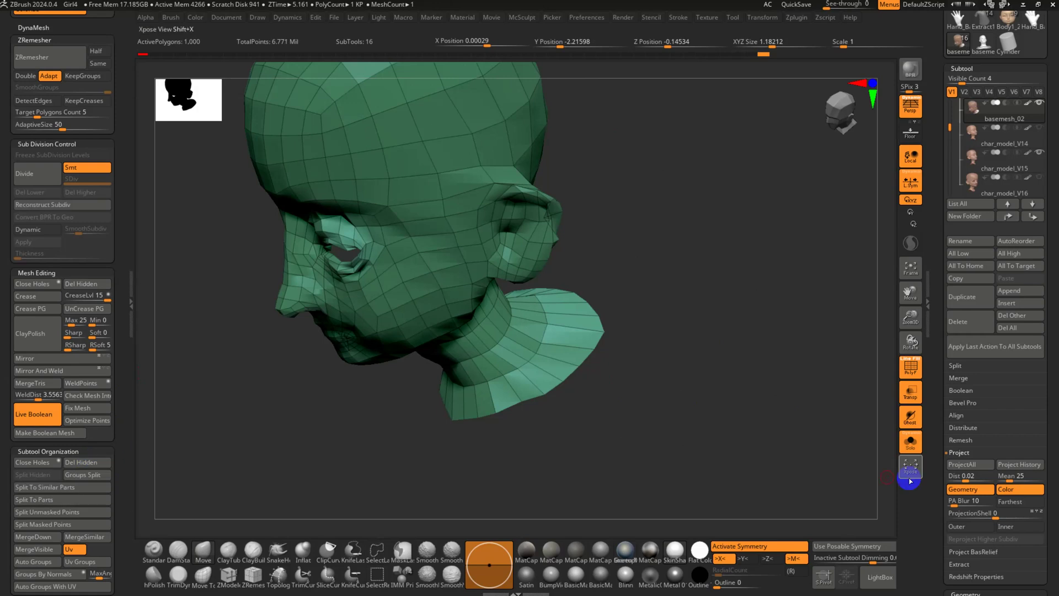
# Show the reference head again, begin fitting the neck's open edge to it, and turn on double-sided display for the base mesh
pyautogui.click(911, 442)
pyautogui.moveTo(678, 376)
pyautogui.mouseDown()
pyautogui.moveTo(653, 395)
pyautogui.moveTo(672, 341)
pyautogui.moveTo(607, 287)
pyautogui.moveTo(537, 300)
pyautogui.mouseUp()
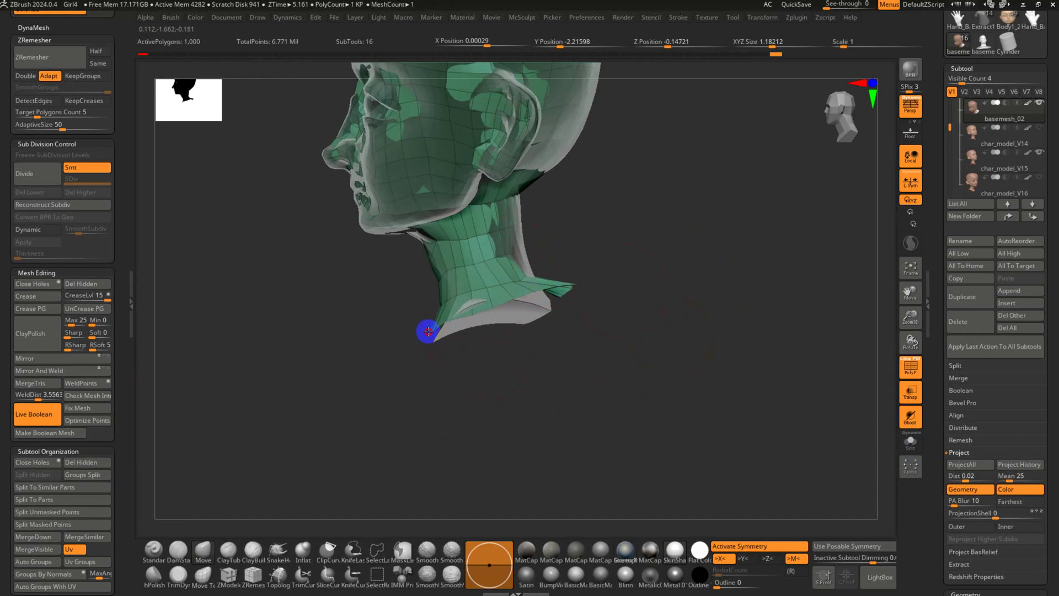
pyautogui.moveTo(428, 329); pyautogui.dragTo(547, 291)
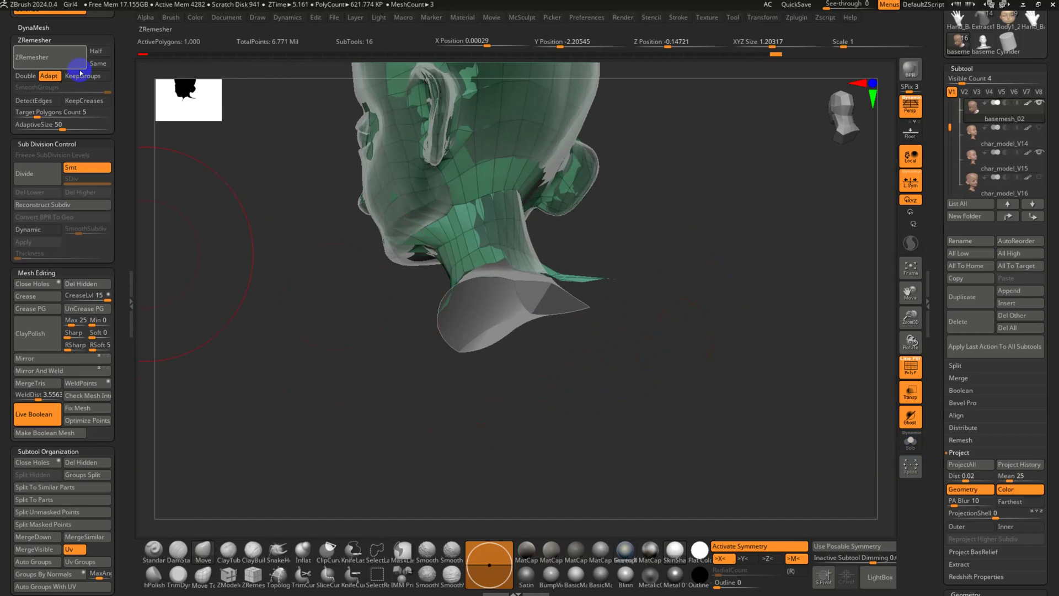
pyautogui.scroll(5, 83, 45)
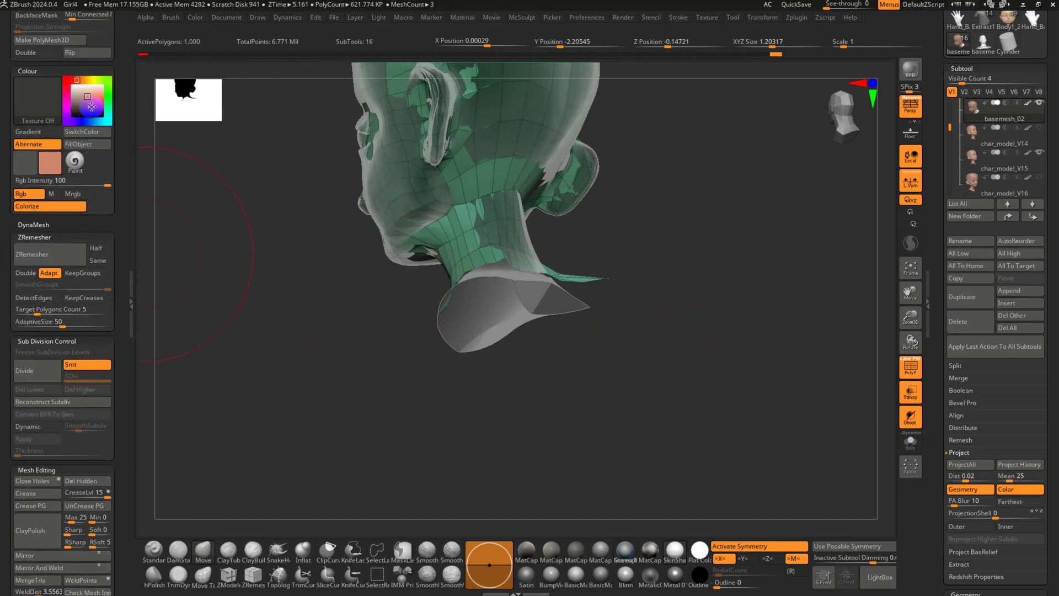
pyautogui.moveTo(672, 268)
pyautogui.mouseDown()
pyautogui.moveTo(643, 206)
pyautogui.moveTo(519, 281)
pyautogui.moveTo(483, 275)
pyautogui.mouseUp()
pyautogui.moveTo(569, 385); pyautogui.dragTo(501, 451)
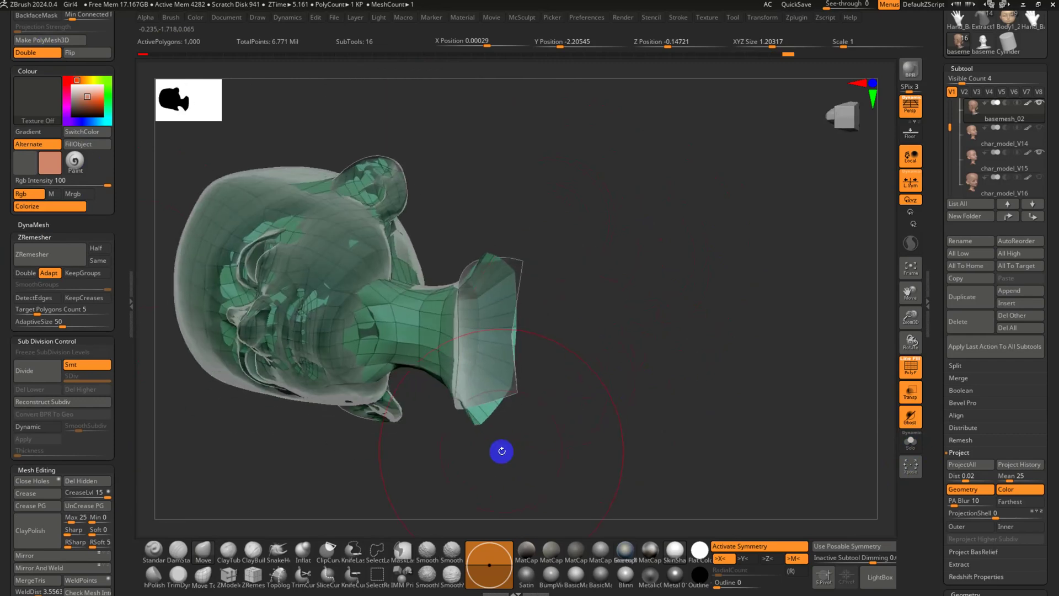
# Pull the base mesh's open neck edge onto the reference's cut neck edge, and run ProjectAll
pyautogui.moveTo(561, 359)
pyautogui.mouseDown()
pyautogui.moveTo(610, 541)
pyautogui.moveTo(610, 414)
pyautogui.moveTo(620, 402)
pyautogui.moveTo(662, 439)
pyautogui.moveTo(651, 432)
pyautogui.moveTo(638, 352)
pyautogui.moveTo(645, 359)
pyautogui.moveTo(602, 330)
pyautogui.mouseUp()
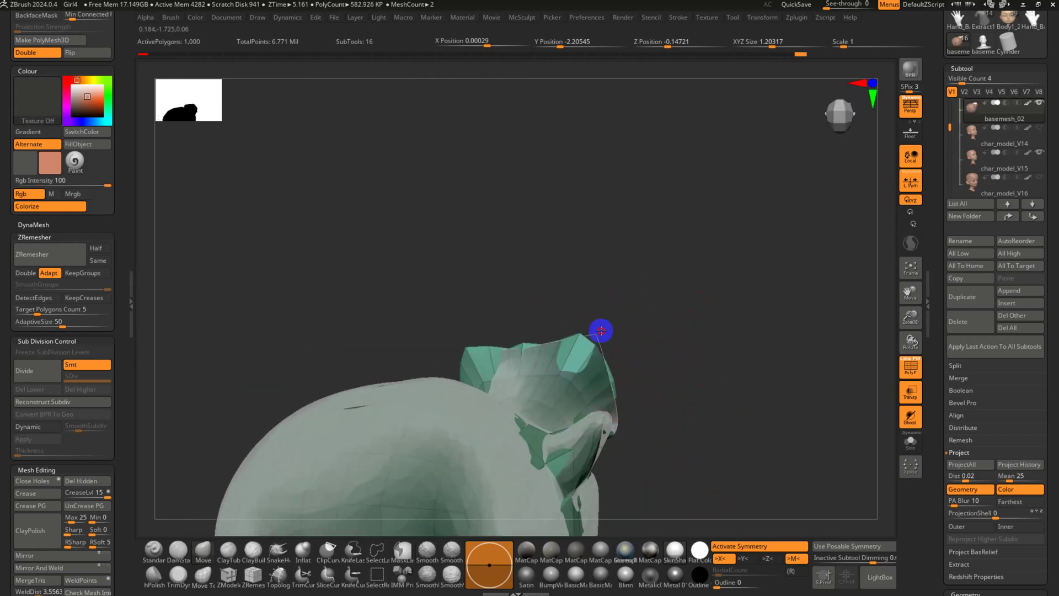
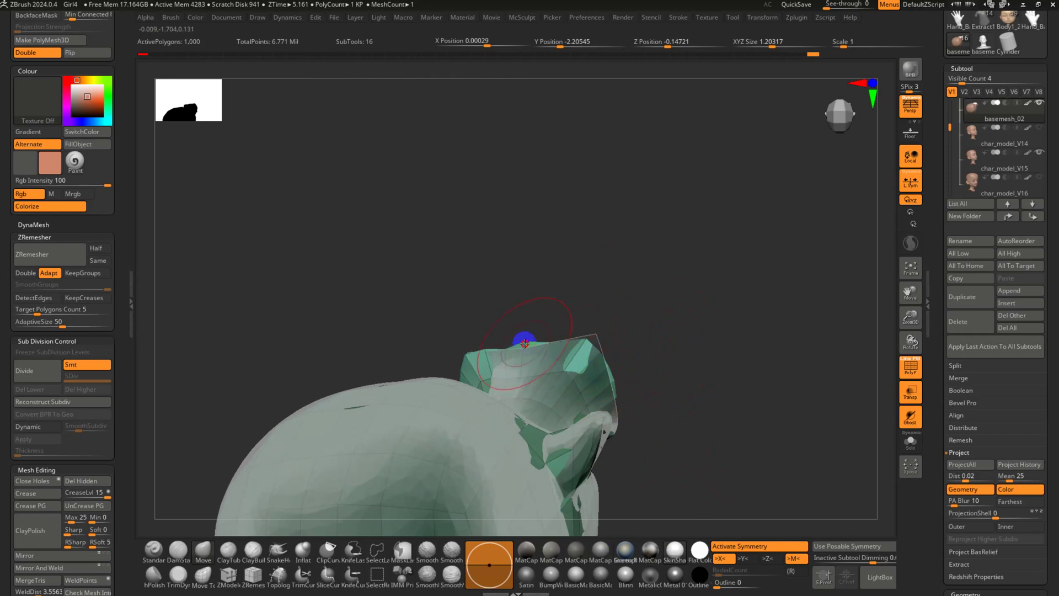
pyautogui.moveTo(588, 359); pyautogui.dragTo(569, 267, button='right')
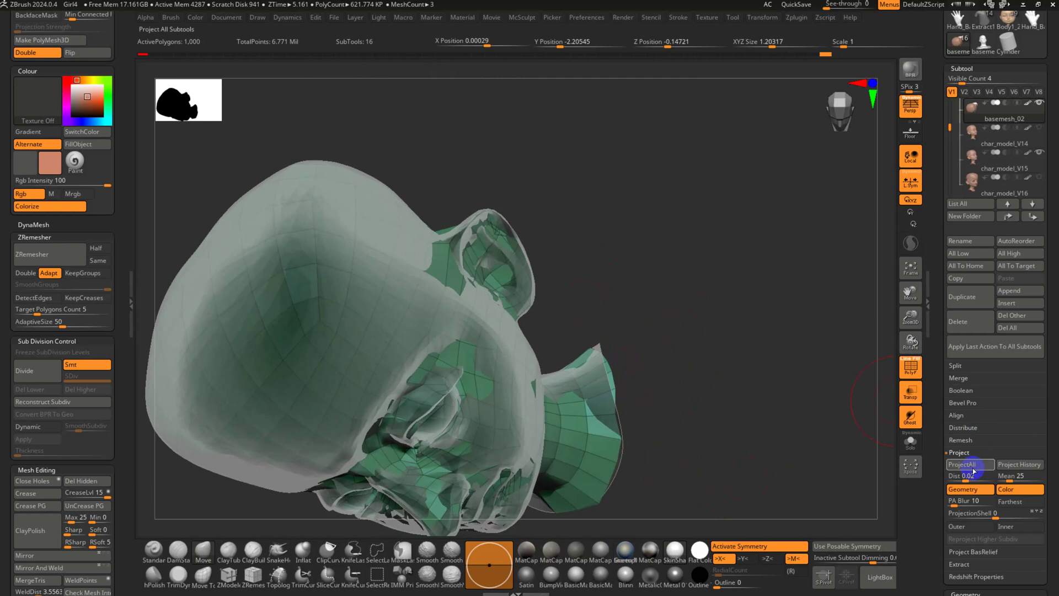
pyautogui.click(972, 468)
# Move the remaining loose parts of the neck rim to the reference outline, and project the base mesh again
pyautogui.moveTo(727, 438); pyautogui.dragTo(716, 418, button='right')
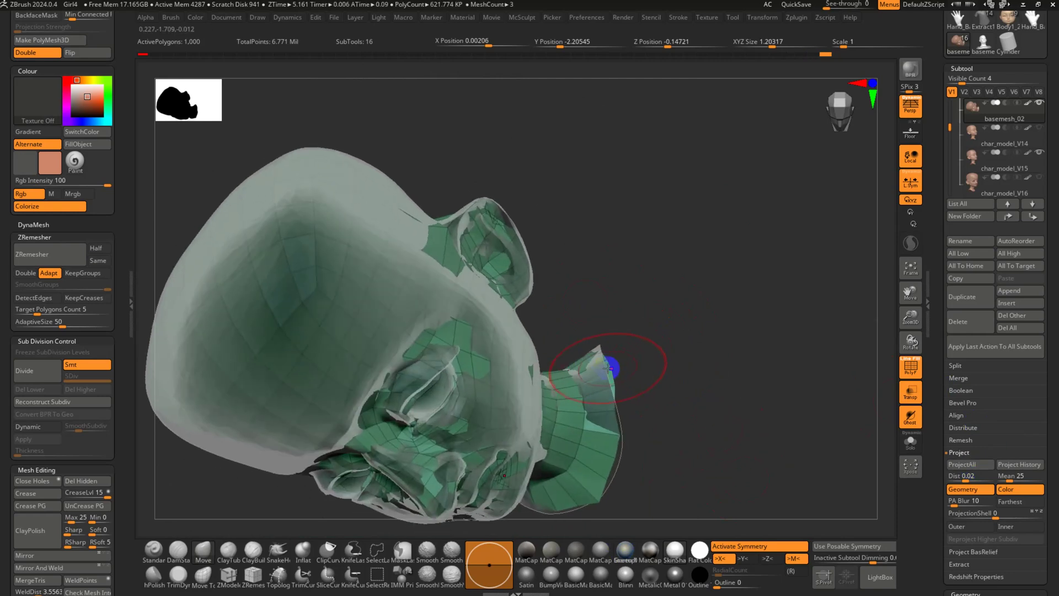
pyautogui.moveTo(619, 438); pyautogui.dragTo(600, 498)
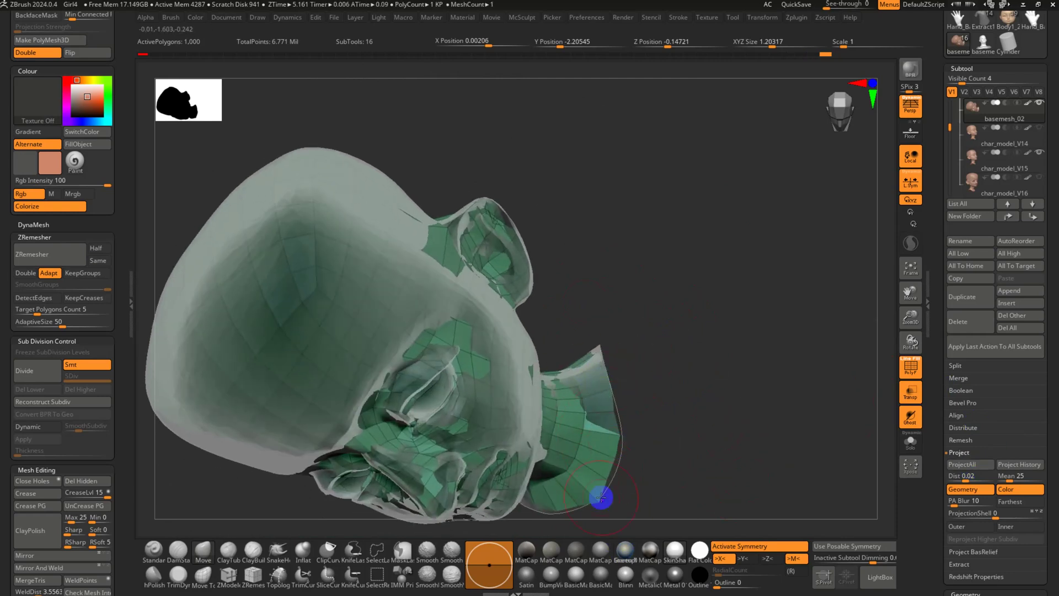
pyautogui.moveTo(613, 476); pyautogui.dragTo(634, 462, button='right')
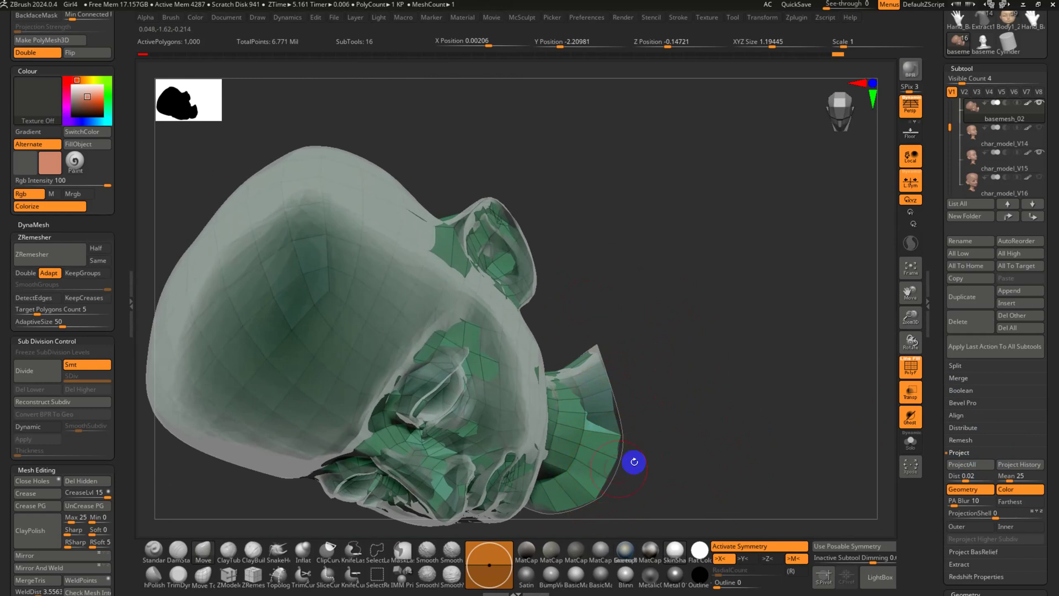
pyautogui.click(987, 463)
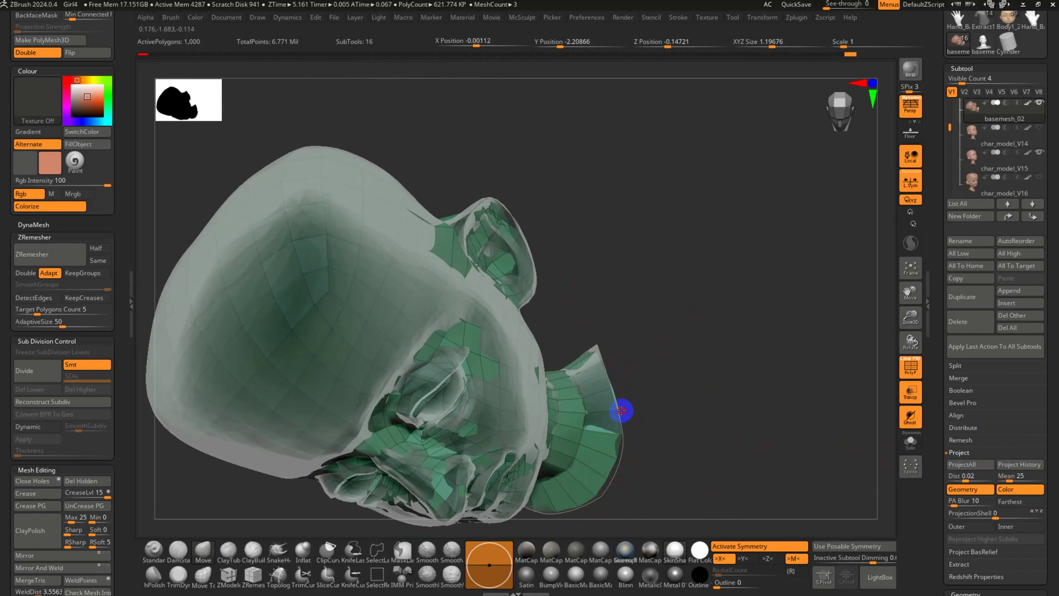
# Smooth the base mesh around the mouth and chin, and adjust the corner of the mouth
pyautogui.moveTo(738, 412)
pyautogui.mouseDown(button='right')
pyautogui.moveTo(740, 306)
pyautogui.moveTo(758, 450)
pyautogui.mouseUp(button='right')
pyautogui.keyDown('alt'); pyautogui.moveTo(538, 214); pyautogui.dragTo(523, 341, button='right'); pyautogui.keyUp('alt')
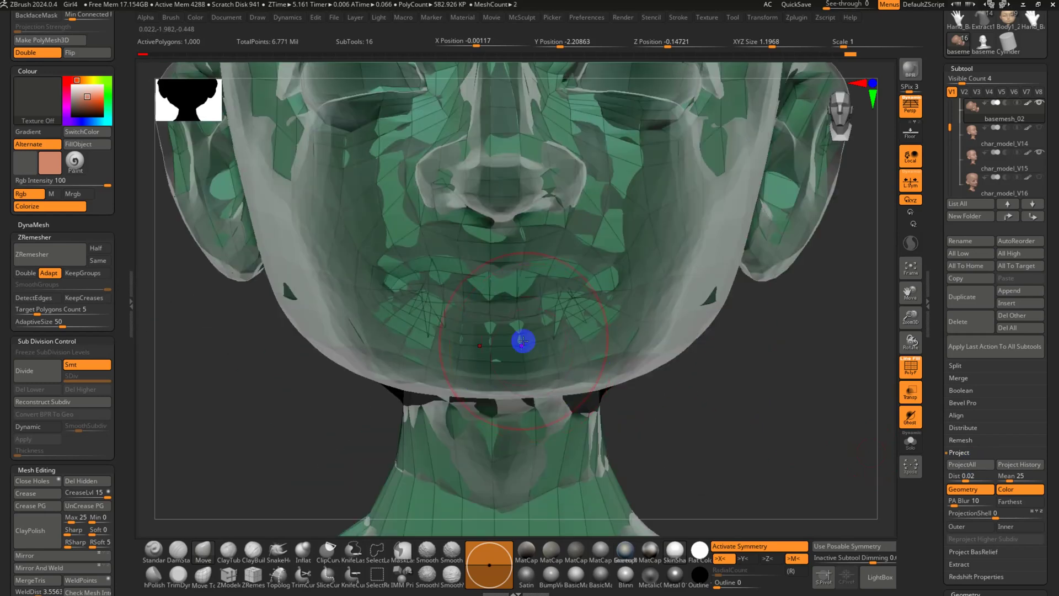
pyautogui.moveTo(535, 330)
pyautogui.keyDown('shift'); pyautogui.mouseDown()
pyautogui.moveTo(540, 302)
pyautogui.moveTo(567, 297)
pyautogui.moveTo(613, 320)
pyautogui.mouseUp(); pyautogui.keyUp('shift')
pyautogui.moveTo(404, 300); pyautogui.dragTo(446, 305)
# Isolate the base mesh, subdivide it once to level 2, and hide the polygon wireframe
pyautogui.keyDown('ctrl'); pyautogui.moveTo(645, 379); pyautogui.dragTo(445, 330, button='right'); pyautogui.keyUp('ctrl')
pyautogui.click(910, 441)
pyautogui.moveTo(445, 329); pyautogui.dragTo(465, 317, button='right')
pyautogui.hotkey('ctrl', 'd')
pyautogui.moveTo(629, 341)
pyautogui.mouseDown(button='right')
pyautogui.moveTo(603, 323)
pyautogui.moveTo(624, 359)
pyautogui.moveTo(626, 339)
pyautogui.moveTo(626, 376)
pyautogui.moveTo(741, 444)
pyautogui.moveTo(468, 265)
pyautogui.mouseUp(button='right')
pyautogui.hotkey('shift', 'f')
# Try ProjectAll on the subdivided base mesh, show the reference head again, and undo the projection
pyautogui.click(970, 465)
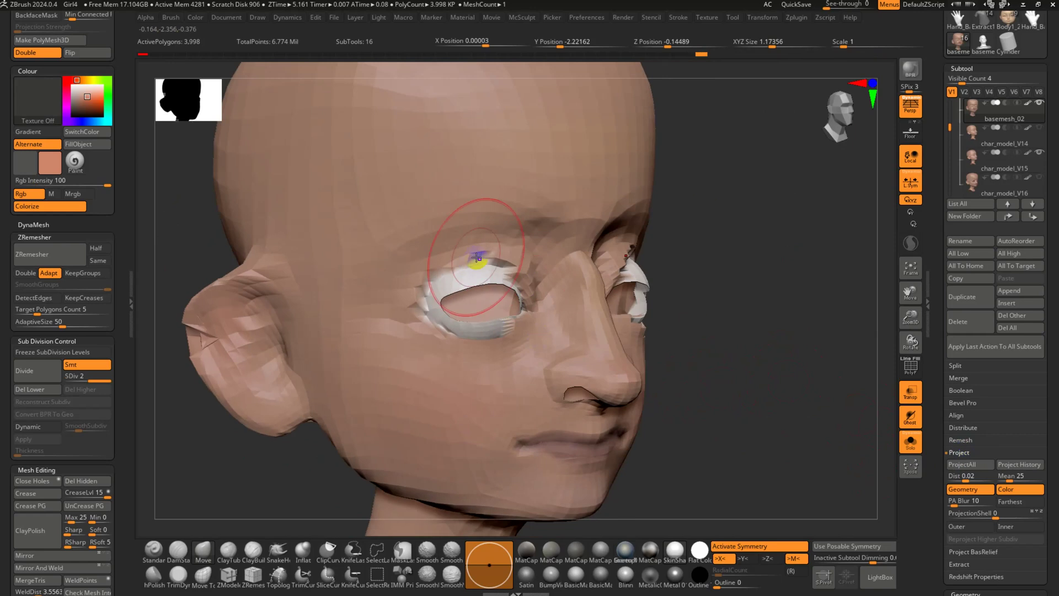
pyautogui.click(910, 441)
pyautogui.moveTo(632, 295); pyautogui.dragTo(660, 299, button='right')
pyautogui.hotkey('ctrl', 'z')
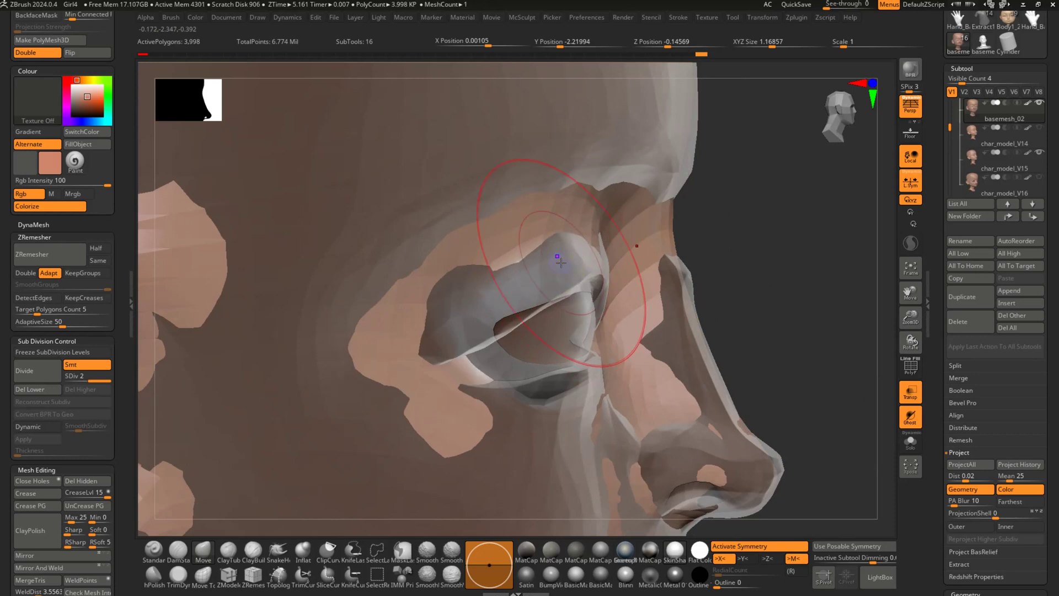
# Move the base mesh's upper eyelid and outer eye corner to fit the reference eye
pyautogui.moveTo(561, 259); pyautogui.dragTo(581, 270)
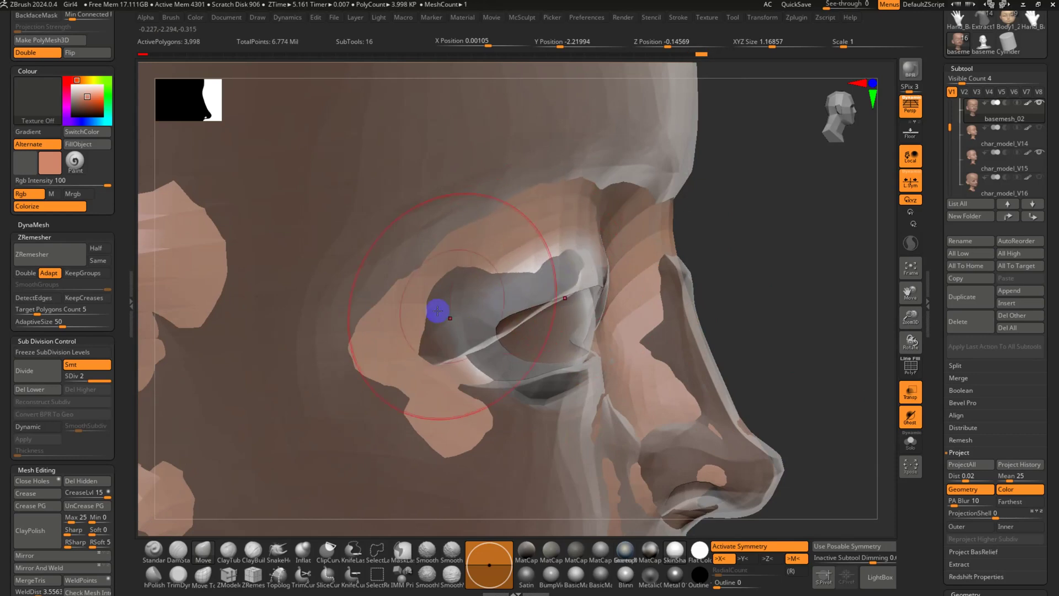
pyautogui.moveTo(437, 309)
pyautogui.mouseDown()
pyautogui.moveTo(482, 315)
pyautogui.moveTo(515, 296)
pyautogui.mouseUp()
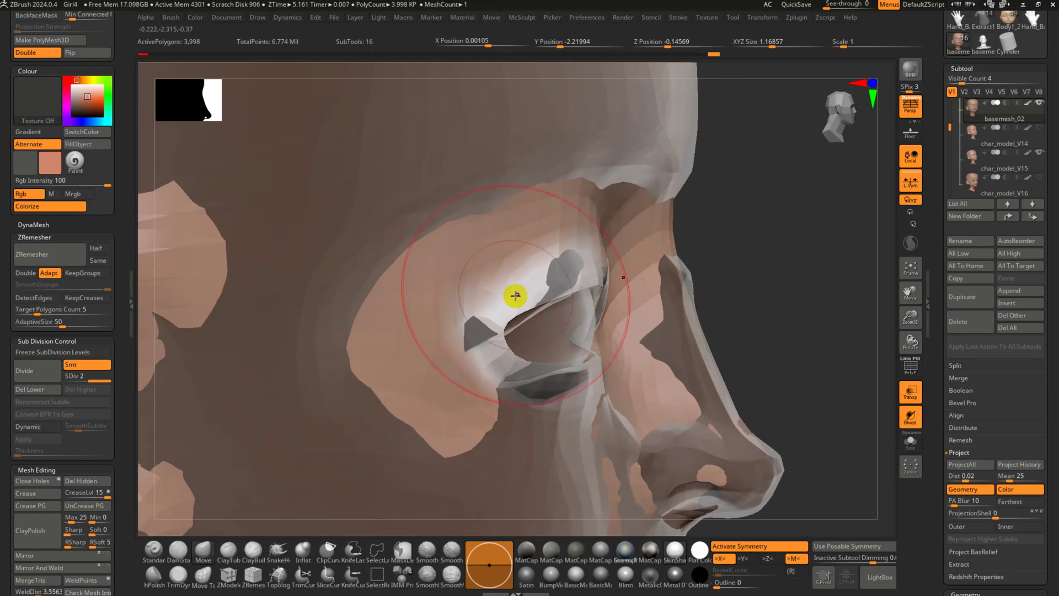
pyautogui.press('s')
pyautogui.moveTo(570, 266)
pyautogui.mouseDown()
pyautogui.moveTo(562, 266)
pyautogui.moveTo(584, 272)
pyautogui.mouseUp()
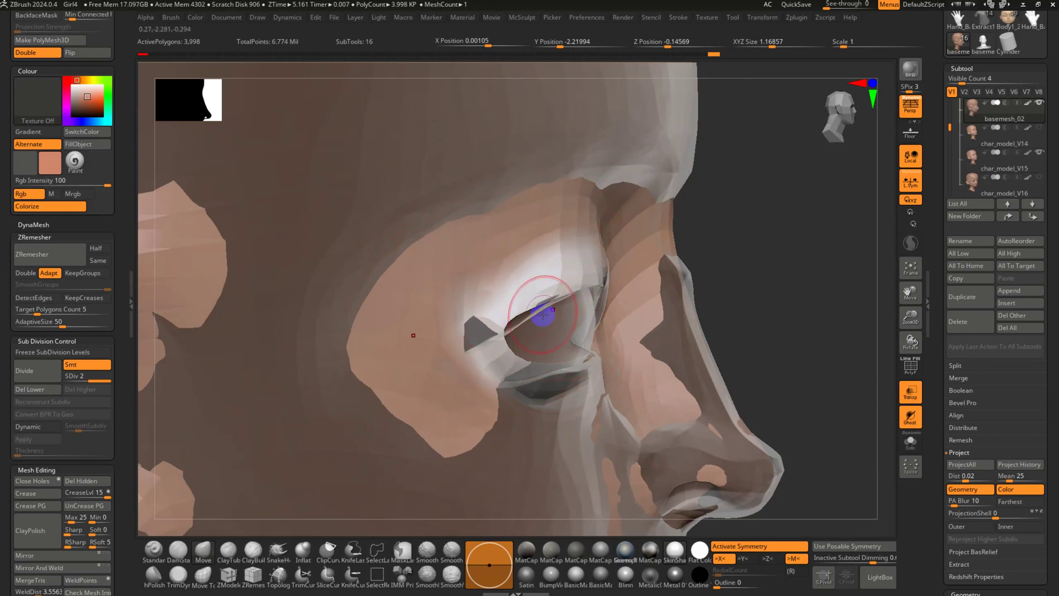
pyautogui.moveTo(543, 315); pyautogui.dragTo(497, 320, button='right')
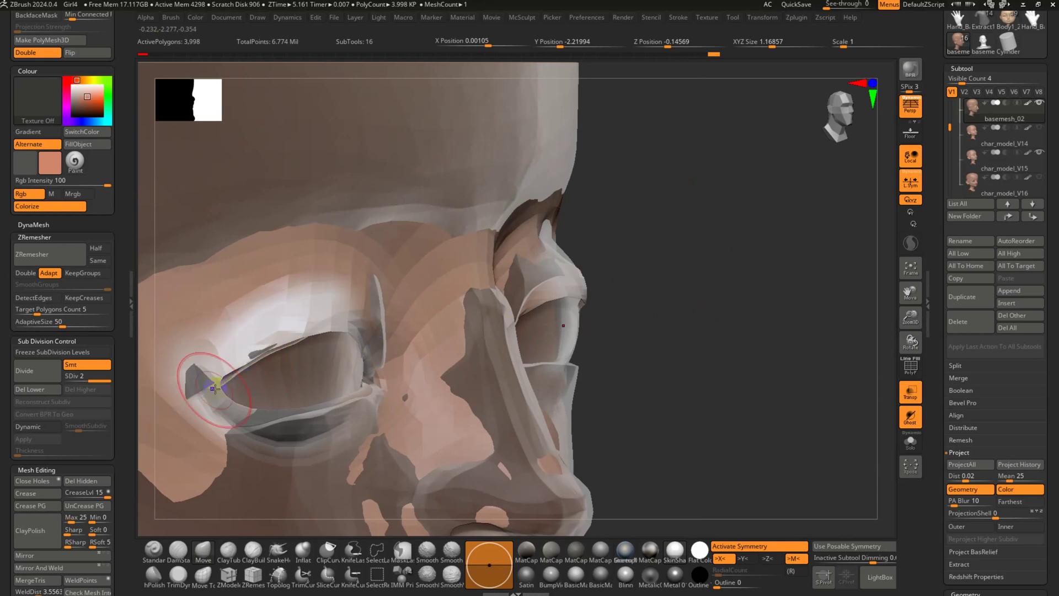
pyautogui.moveTo(215, 388)
pyautogui.mouseDown()
pyautogui.moveTo(186, 401)
pyautogui.moveTo(176, 364)
pyautogui.mouseUp()
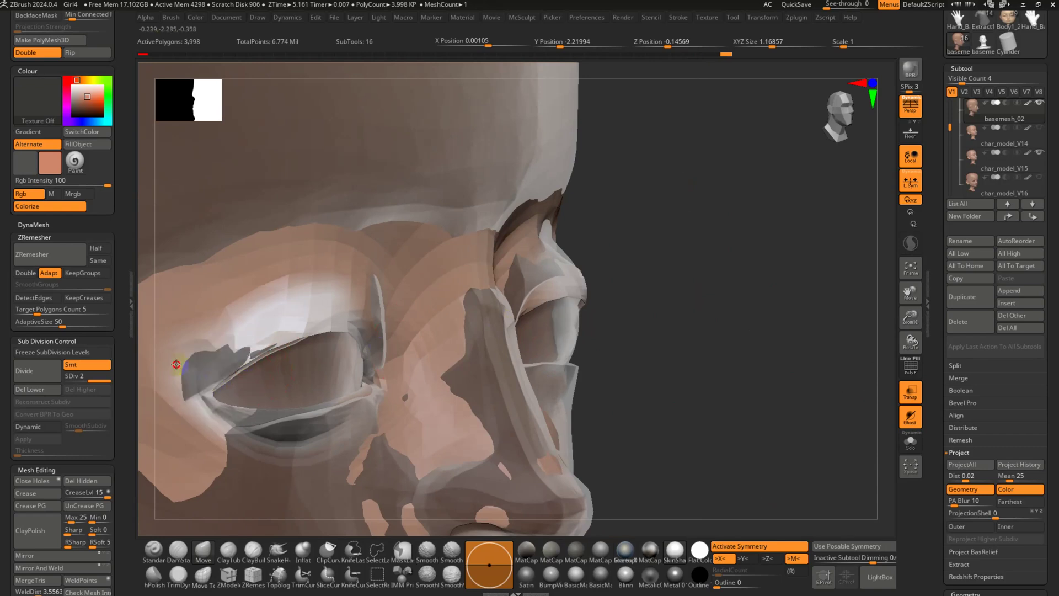
# Move the lower eyelid and inner eye corner onto the reference, and run ProjectAll at subdivision level 2
pyautogui.moveTo(249, 422)
pyautogui.mouseDown(button='right')
pyautogui.moveTo(243, 445)
pyautogui.moveTo(253, 430)
pyautogui.mouseUp(button='right')
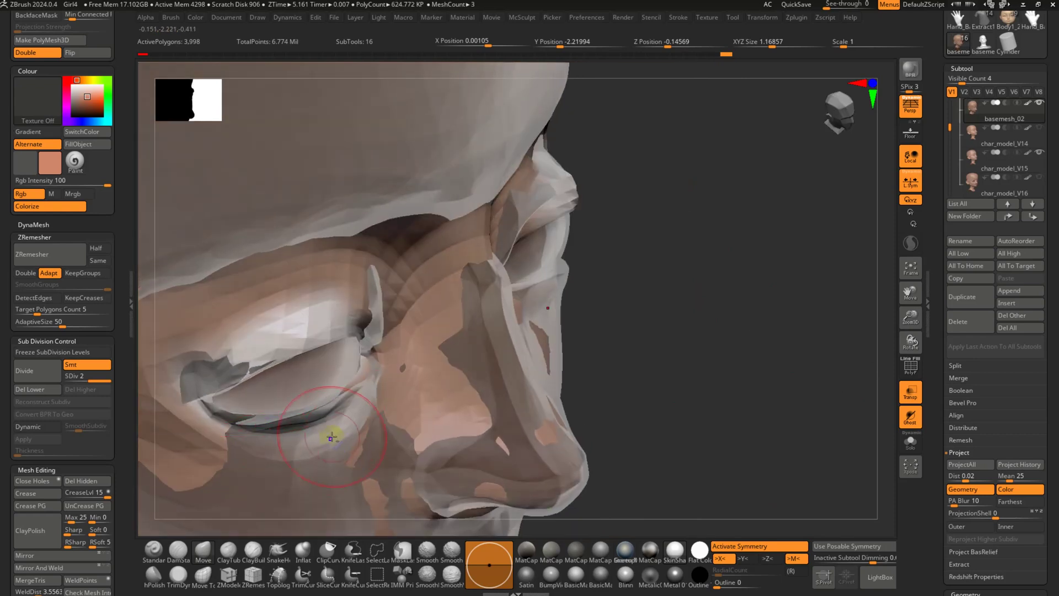
pyautogui.moveTo(331, 438); pyautogui.dragTo(357, 446)
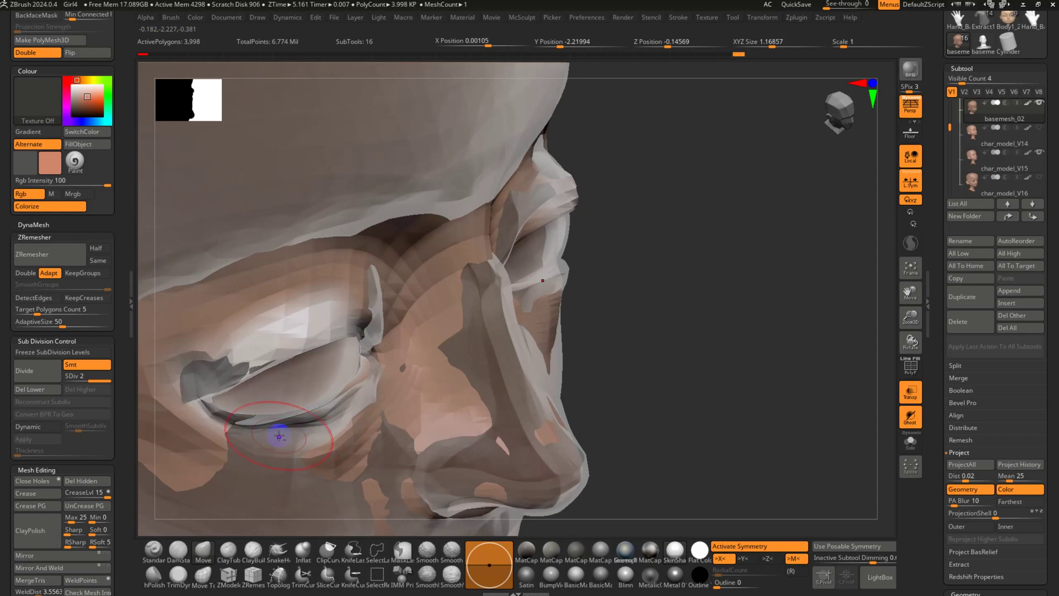
pyautogui.moveTo(336, 454); pyautogui.dragTo(456, 285, button='right')
pyautogui.moveTo(456, 285)
pyautogui.mouseDown()
pyautogui.moveTo(426, 279)
pyautogui.moveTo(454, 281)
pyautogui.mouseUp()
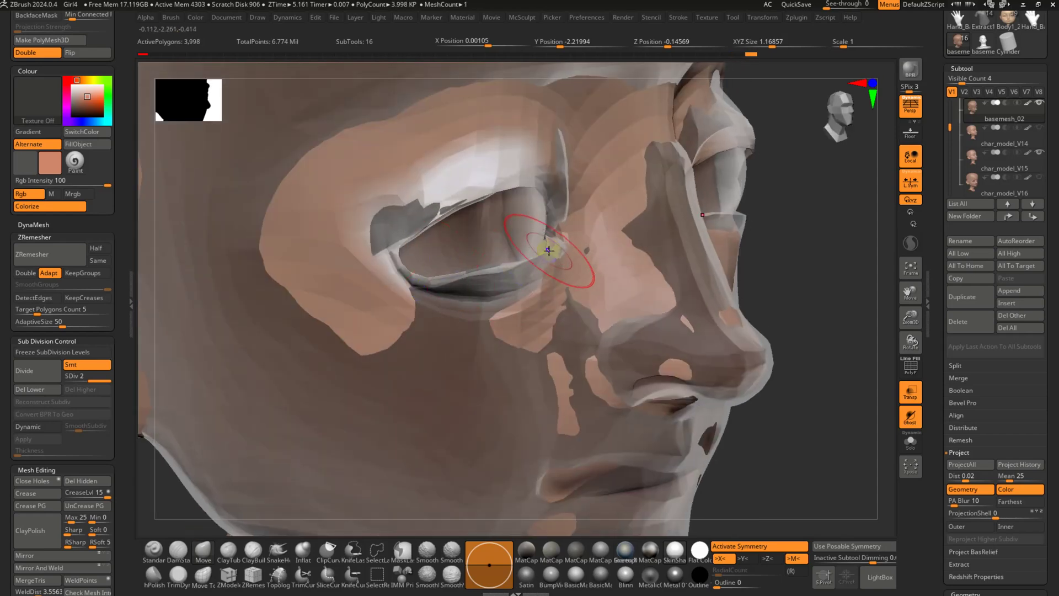
pyautogui.moveTo(560, 252); pyautogui.dragTo(752, 338, button='right')
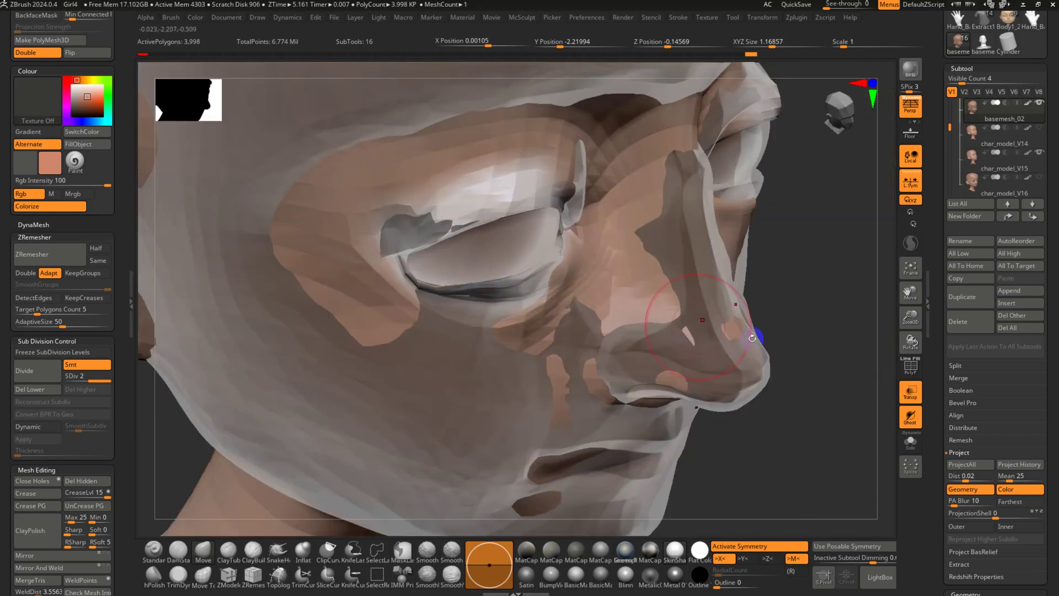
pyautogui.click(956, 468)
pyautogui.moveTo(466, 276); pyautogui.dragTo(698, 365, button='right')
pyautogui.moveTo(646, 336); pyautogui.dragTo(462, 256, button='right')
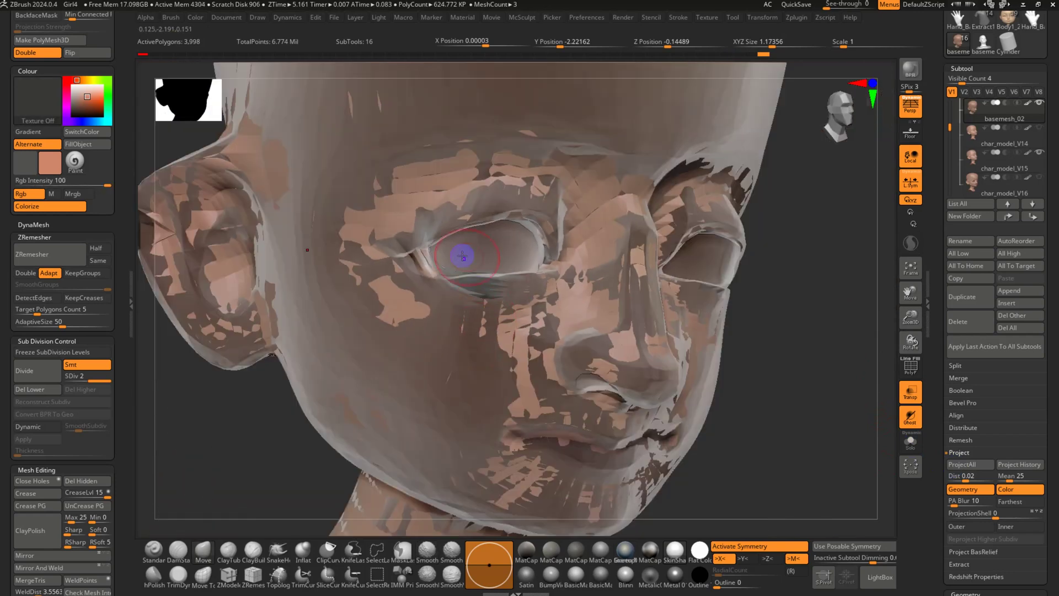
# Isolate the base mesh with its wireframe displayed and project the sculpted head's surface onto it with ProjectAll
pyautogui.moveTo(446, 293); pyautogui.dragTo(572, 330, button='right')
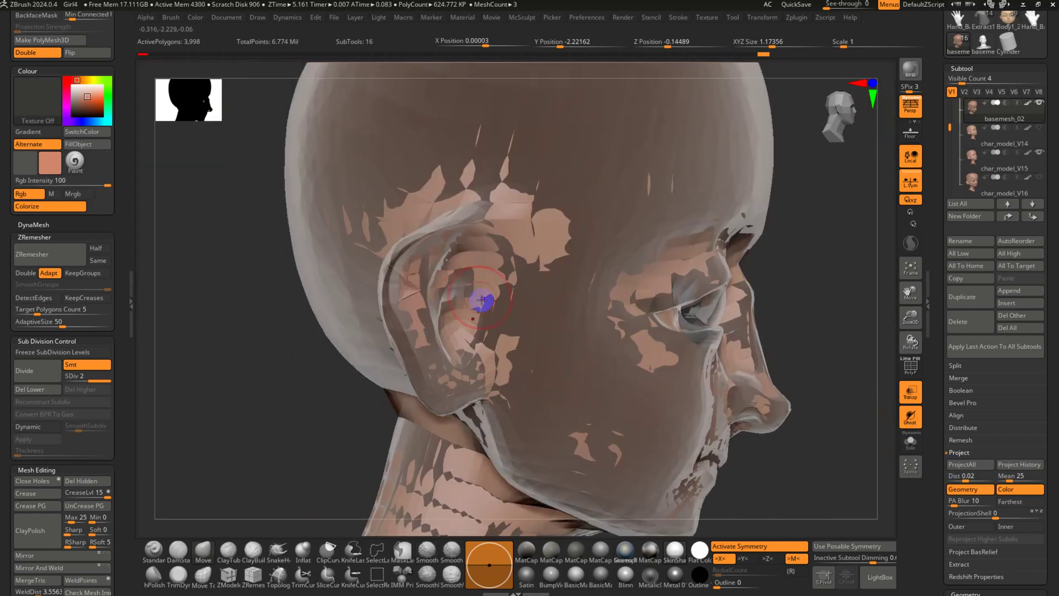
pyautogui.moveTo(482, 299); pyautogui.dragTo(815, 440, button='right')
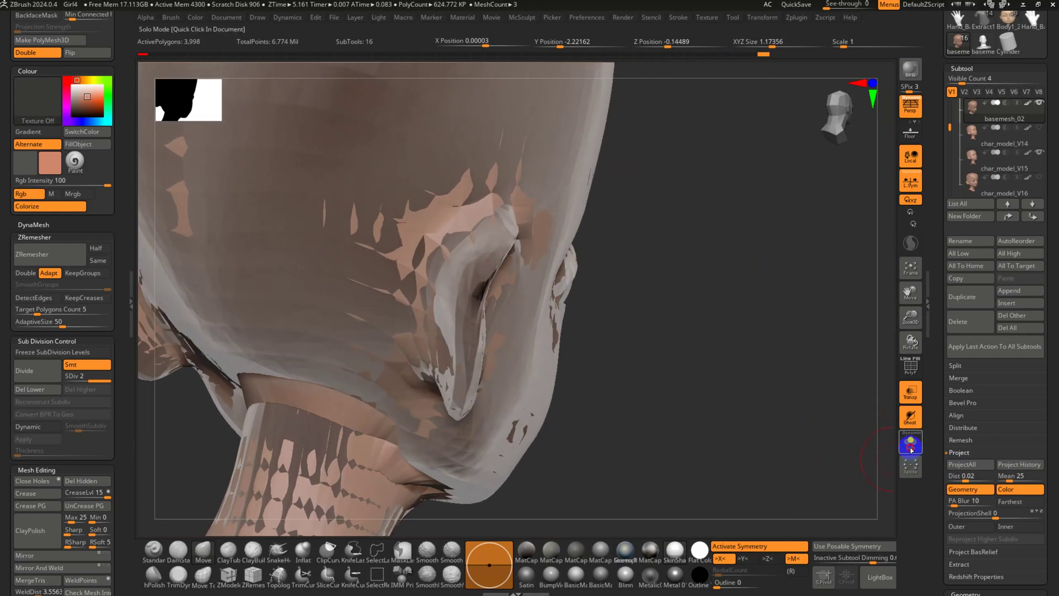
pyautogui.click(911, 448)
pyautogui.moveTo(655, 418)
pyautogui.mouseDown(button='right')
pyautogui.moveTo(568, 366)
pyautogui.moveTo(354, 312)
pyautogui.moveTo(516, 319)
pyautogui.moveTo(487, 295)
pyautogui.moveTo(510, 301)
pyautogui.mouseUp(button='right')
pyautogui.hotkey('shift', 'f')
pyautogui.click(977, 468)
pyautogui.moveTo(891, 428); pyautogui.dragTo(482, 345, button='right')
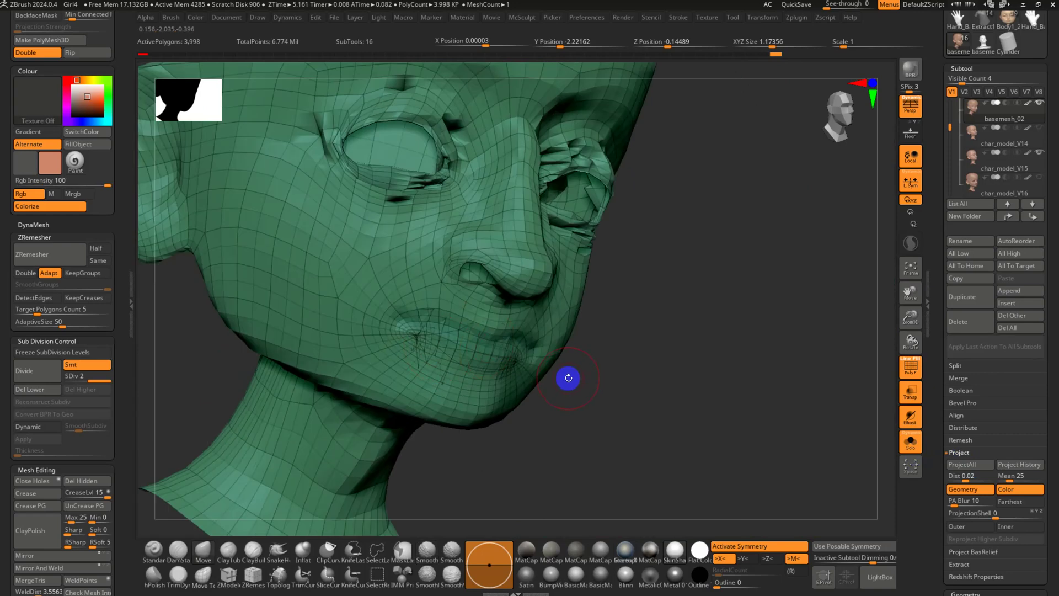
# Hide the polygon loop surrounding the lips to expose the distorted geometry around the mouth
pyautogui.keyDown('ctrl'); pyautogui.moveTo(568, 379); pyautogui.dragTo(570, 429, button='right'); pyautogui.keyUp('ctrl')
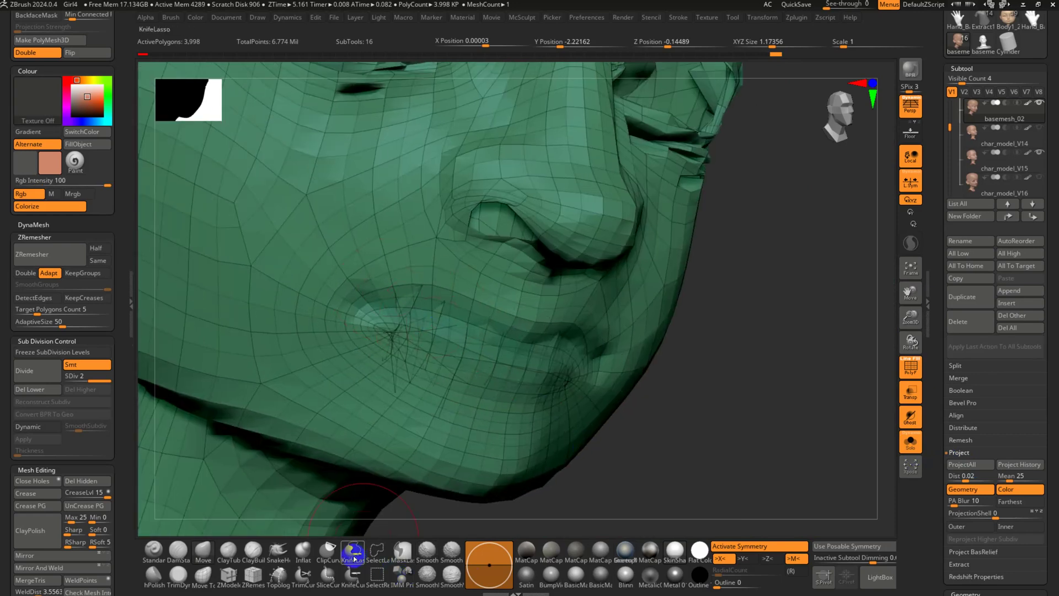
pyautogui.keyDown('ctrl'); pyautogui.keyDown('shift'); pyautogui.click(413, 275); pyautogui.keyUp('shift'); pyautogui.keyUp('ctrl')
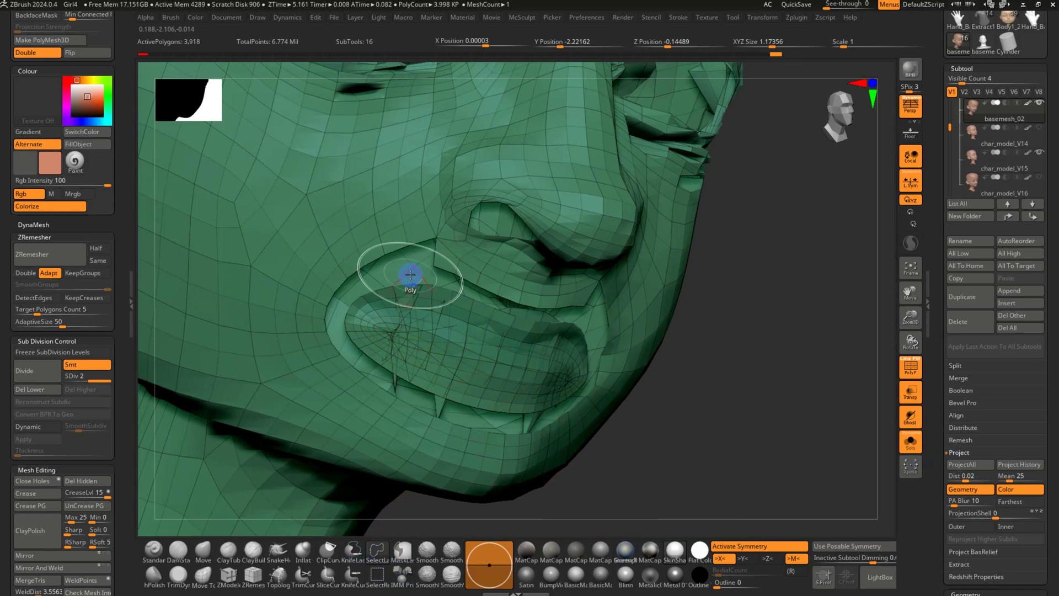
pyautogui.moveTo(412, 276); pyautogui.dragTo(433, 252, button='right')
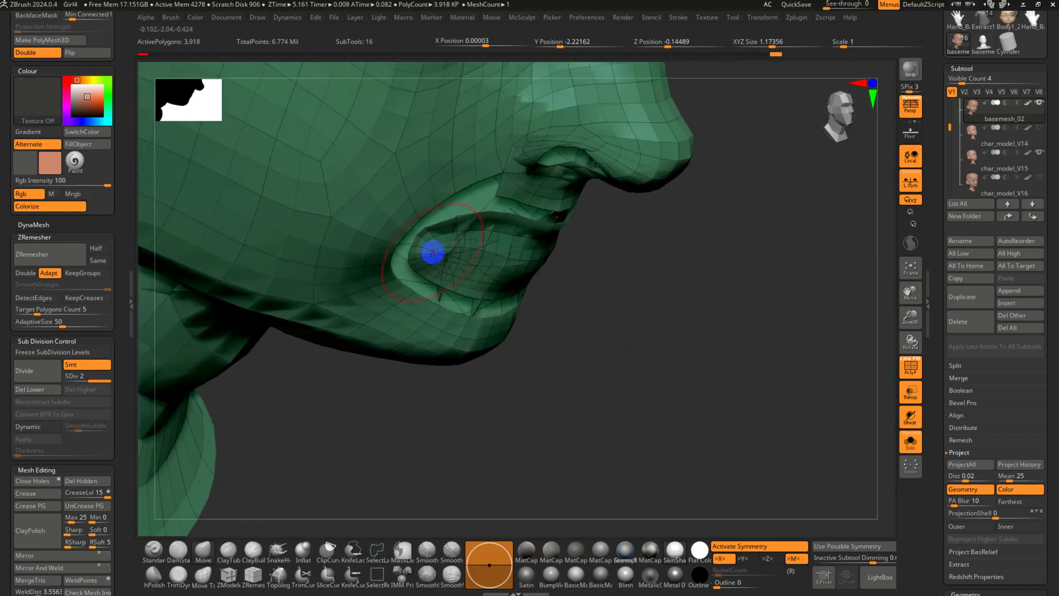
# Look through the Smooth brush's settings, including the clip and smooth brush modifiers, for the minimum connected points option
pyautogui.moveTo(122, 117); pyautogui.dragTo(120, 247)
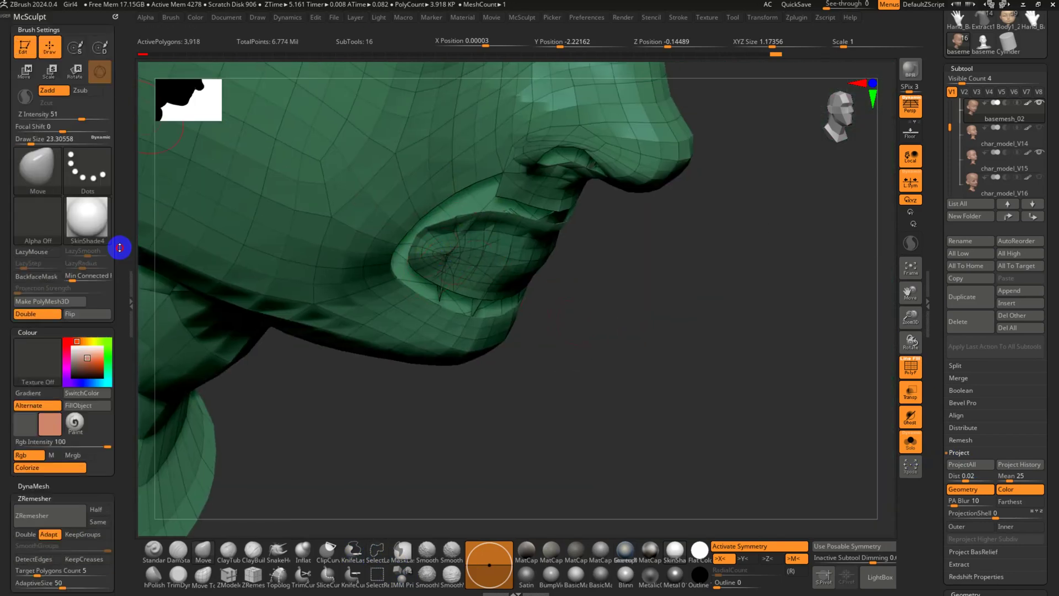
pyautogui.press('shift')
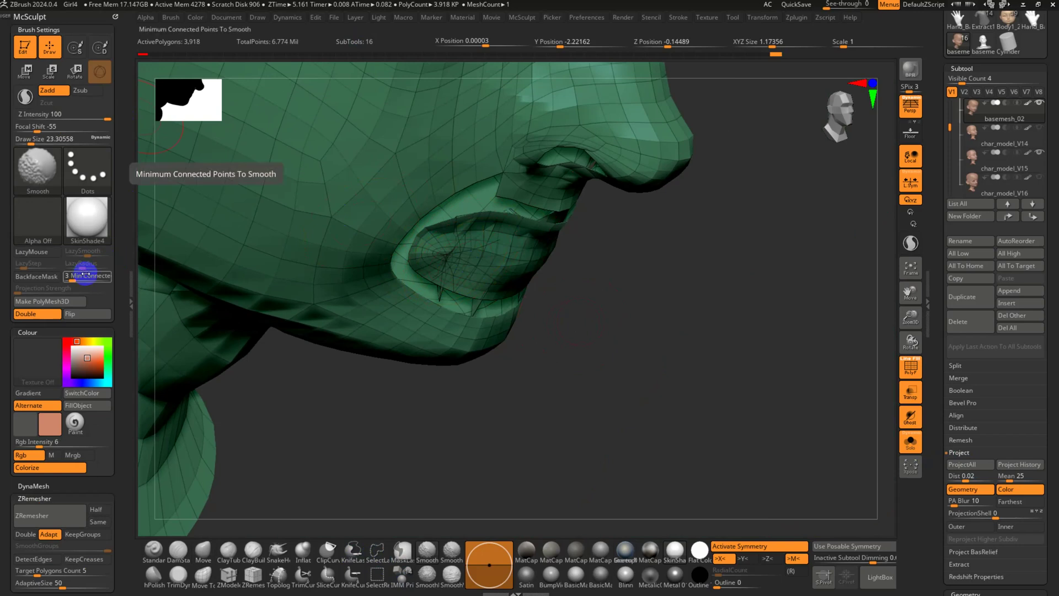
pyautogui.click(175, 21)
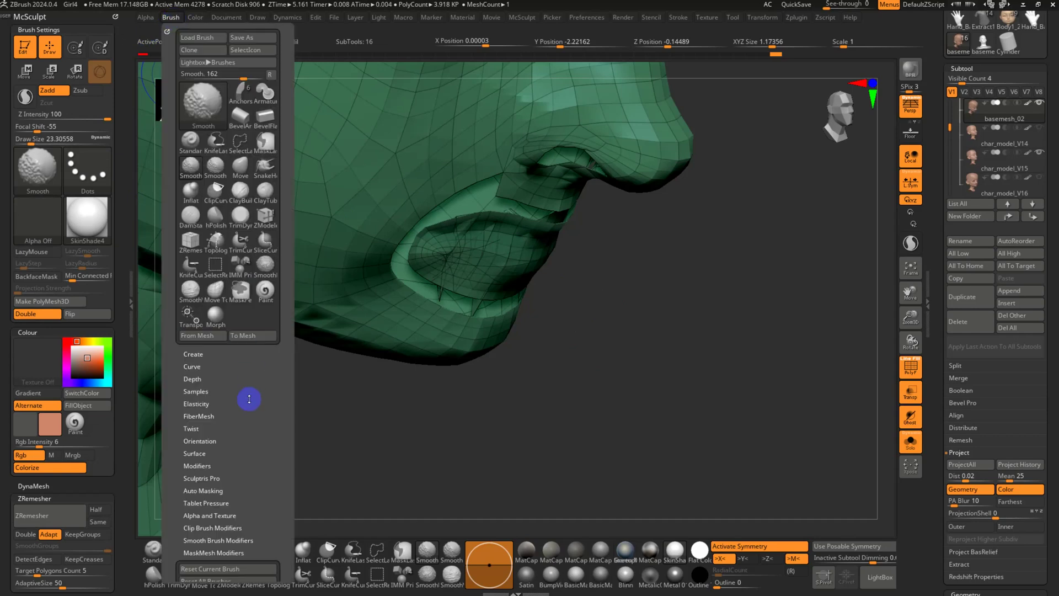
pyautogui.moveTo(250, 403); pyautogui.dragTo(251, 326)
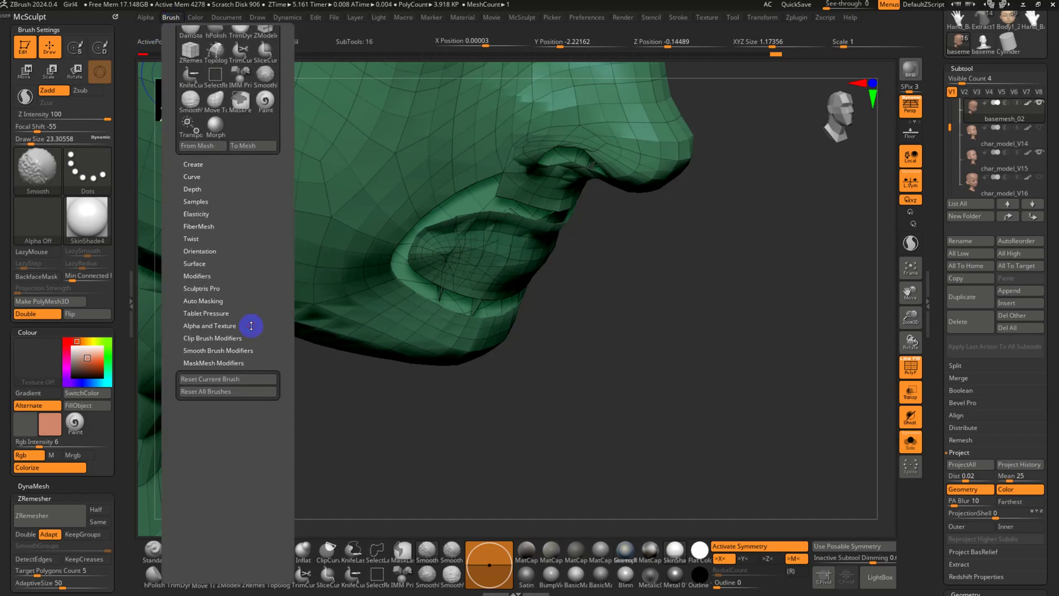
pyautogui.click(221, 338)
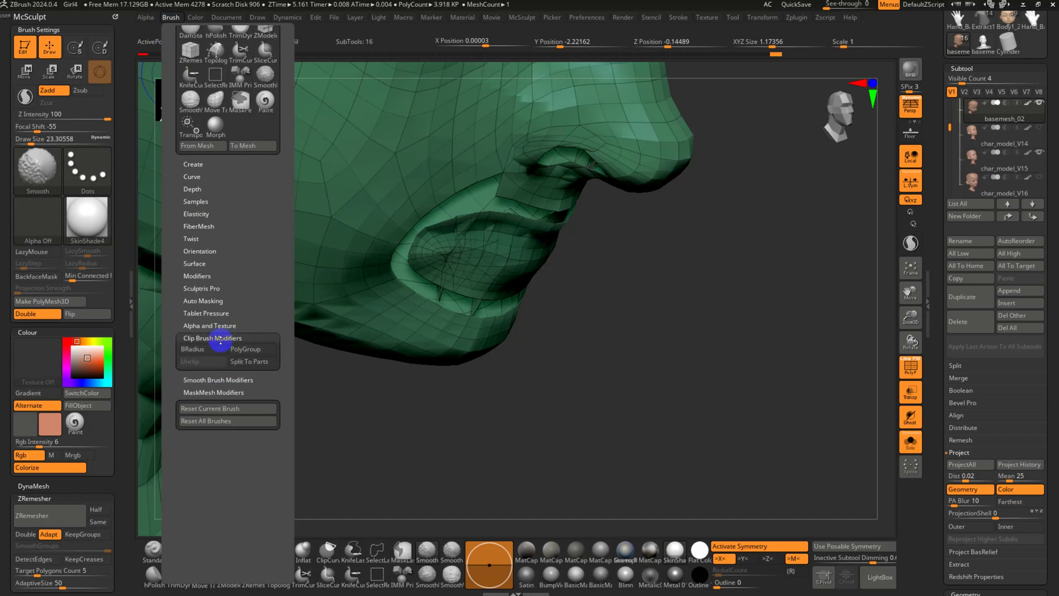
pyautogui.click(230, 381)
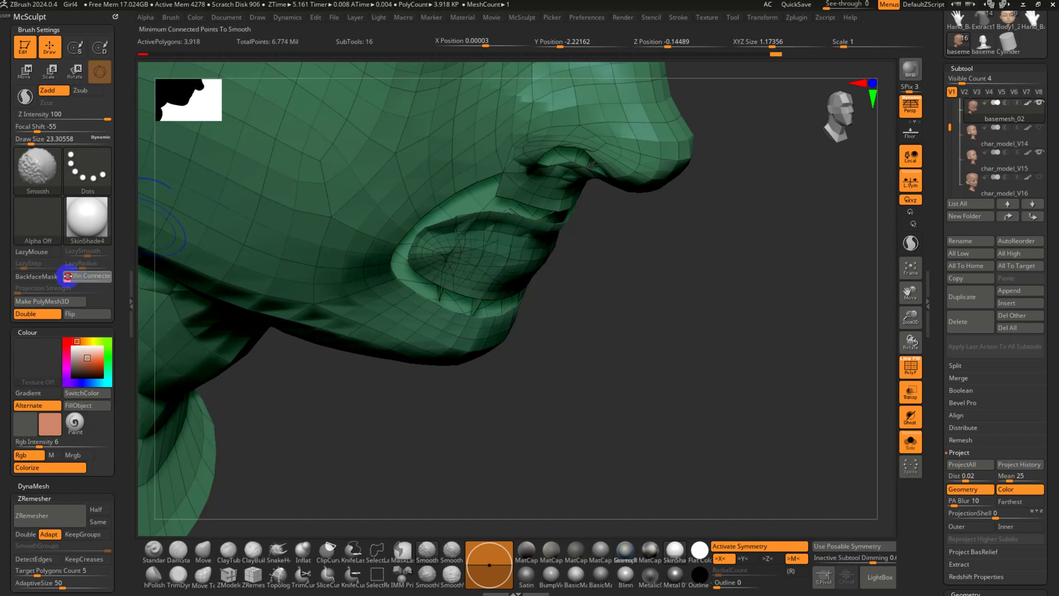
# Adjust the Smooth brush's minimum connected points and smooth the open polygon borders around the lips
pyautogui.moveTo(643, 369); pyautogui.dragTo(626, 357)
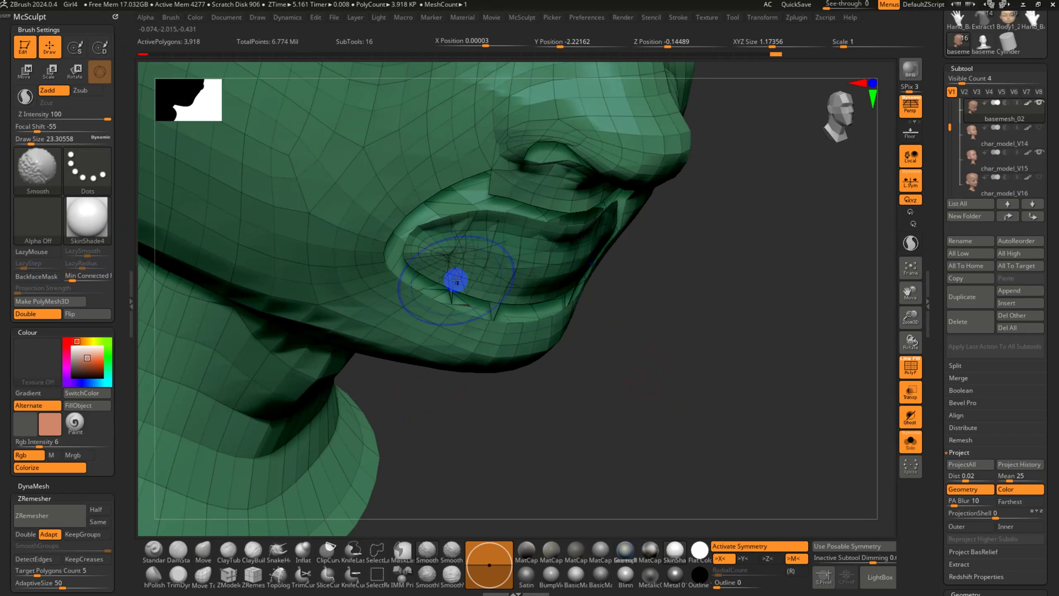
pyautogui.press('ctrl')
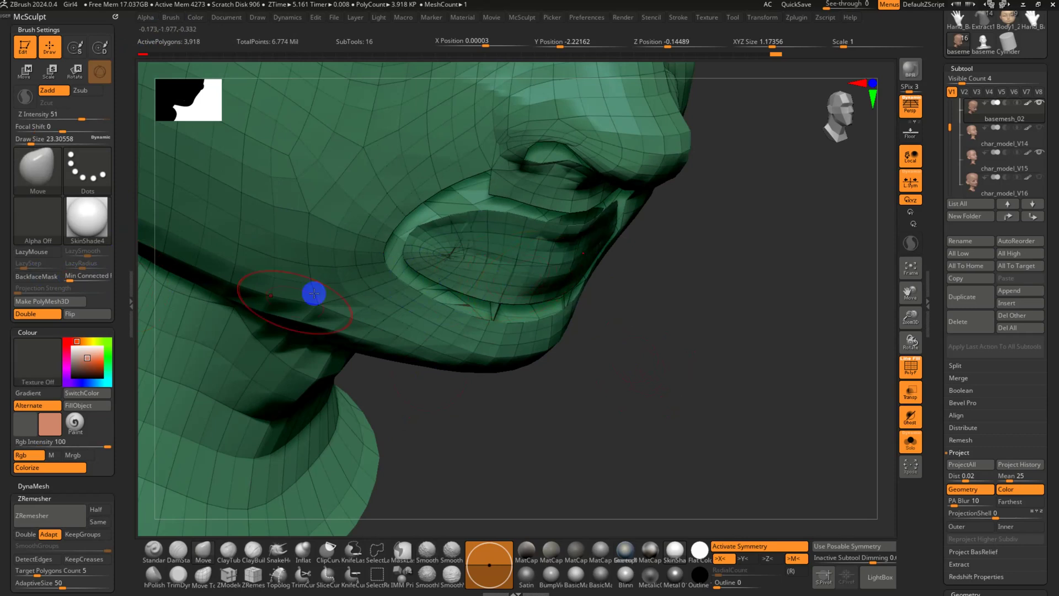
pyautogui.press('shift')
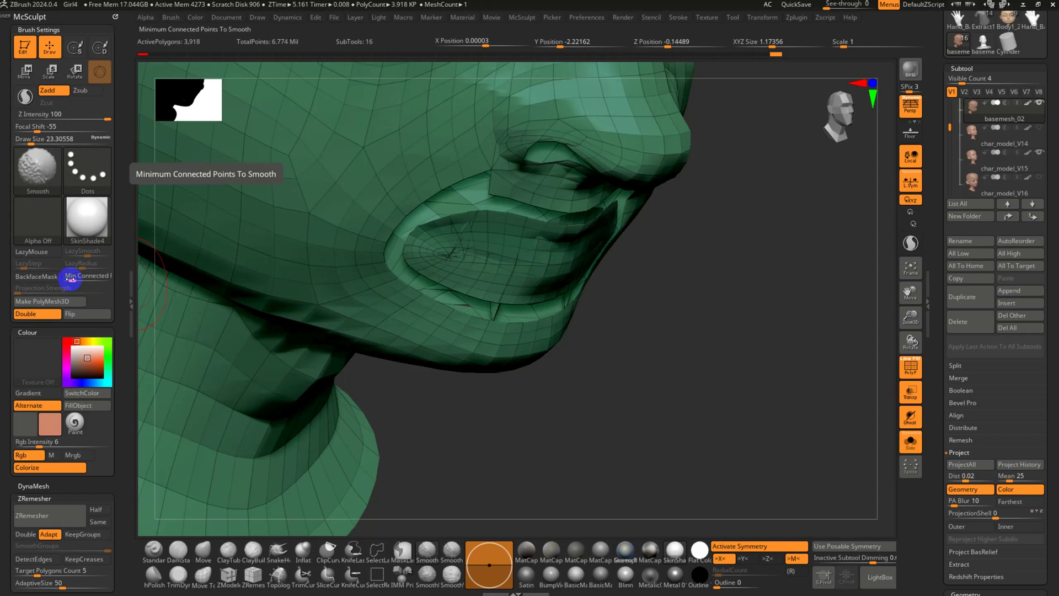
pyautogui.keyDown('shift'); pyautogui.click(68, 278); pyautogui.keyUp('shift')
pyautogui.moveTo(471, 281)
pyautogui.keyDown('shift'); pyautogui.mouseDown()
pyautogui.moveTo(482, 263)
pyautogui.moveTo(477, 287)
pyautogui.moveTo(493, 282)
pyautogui.moveTo(503, 262)
pyautogui.moveTo(476, 270)
pyautogui.mouseUp(); pyautogui.keyUp('shift')
# Unhide the full head and smooth the distorted lips and mouth corners with a draw size of about 11.7
pyautogui.keyDown('ctrl'); pyautogui.keyDown('shift'); pyautogui.click(720, 301); pyautogui.keyUp('shift'); pyautogui.keyUp('ctrl')
pyautogui.moveTo(720, 302)
pyautogui.mouseDown()
pyautogui.moveTo(704, 323)
pyautogui.moveTo(681, 298)
pyautogui.mouseUp()
pyautogui.press('s')
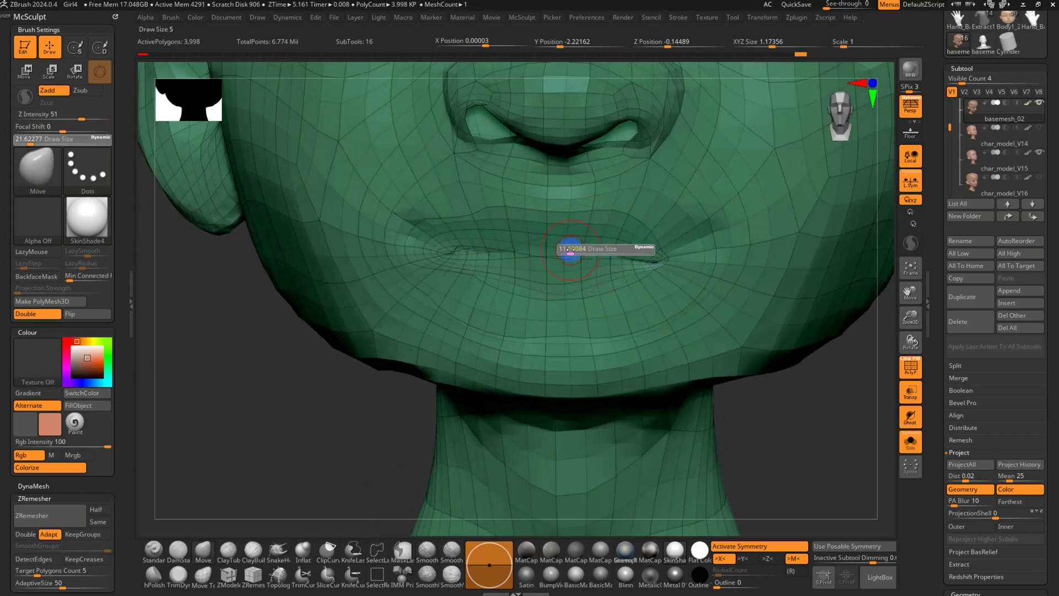
pyautogui.press('shift')
pyautogui.moveTo(611, 256)
pyautogui.keyDown('shift'); pyautogui.mouseDown()
pyautogui.moveTo(444, 246)
pyautogui.moveTo(524, 246)
pyautogui.mouseUp(); pyautogui.keyUp('shift')
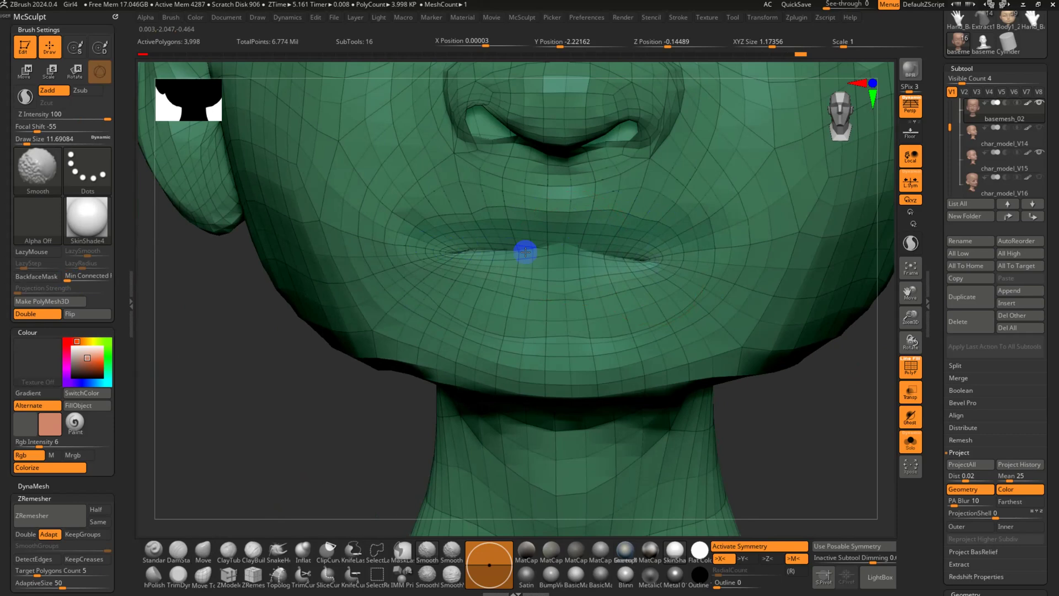
pyautogui.moveTo(525, 246)
pyautogui.mouseDown(button='right')
pyautogui.moveTo(563, 257)
pyautogui.moveTo(553, 224)
pyautogui.moveTo(563, 230)
pyautogui.mouseUp(button='right')
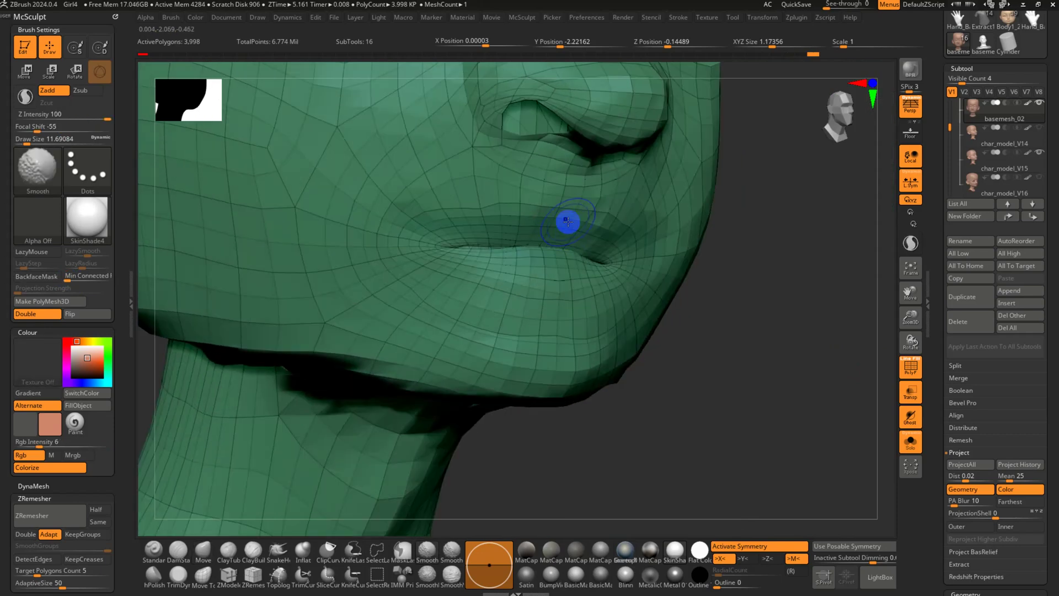
pyautogui.moveTo(474, 260); pyautogui.dragTo(532, 276, button='right')
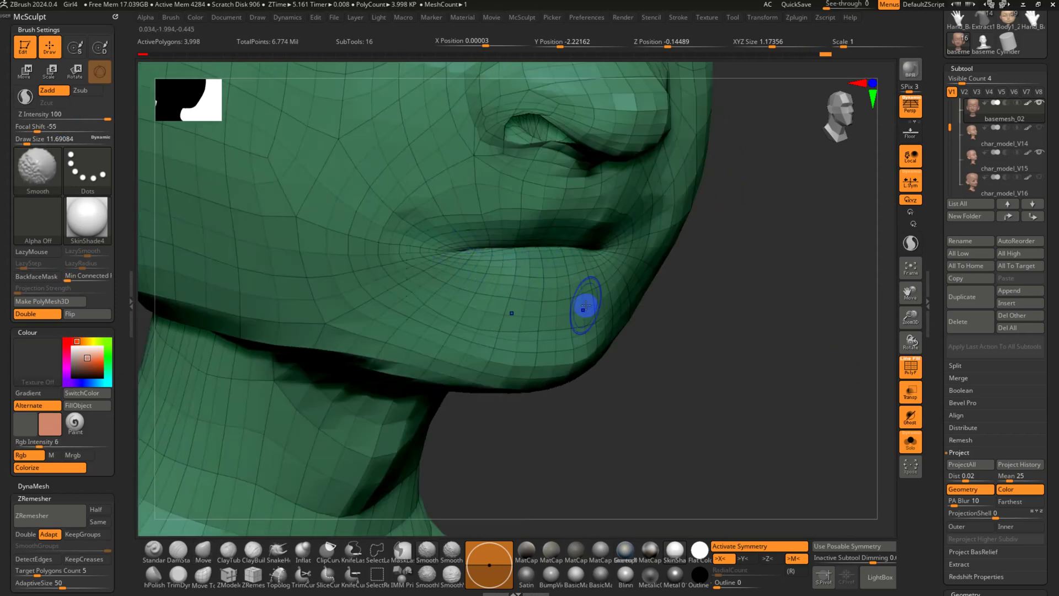
pyautogui.moveTo(592, 313)
pyautogui.mouseDown(button='right')
pyautogui.moveTo(610, 313)
pyautogui.moveTo(558, 251)
pyautogui.moveTo(560, 222)
pyautogui.moveTo(560, 315)
pyautogui.mouseUp(button='right')
pyautogui.press('shift')
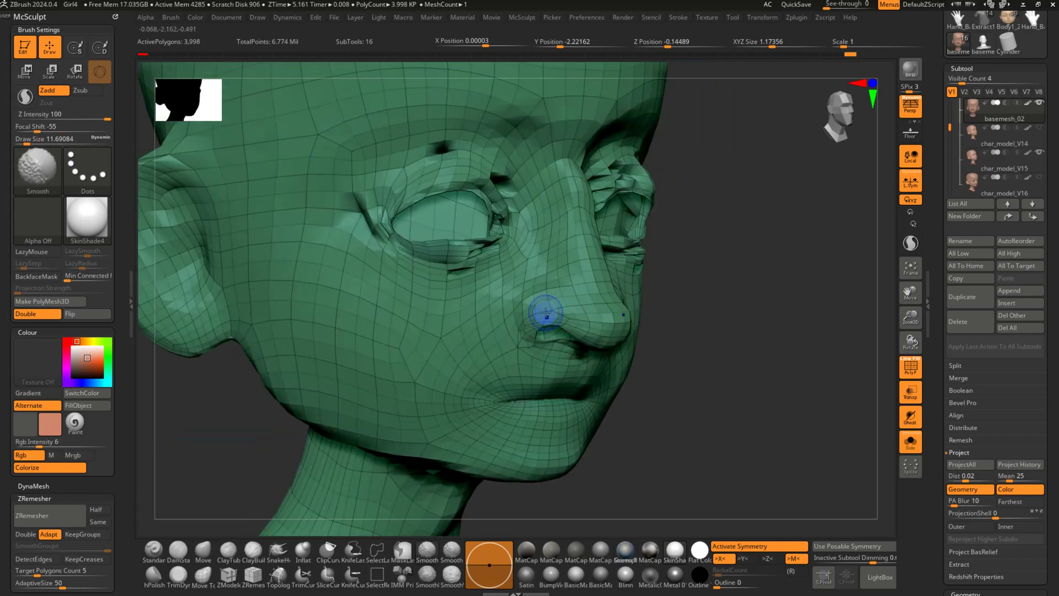
# Smooth the jagged polygons around both eyelids with a draw size of about 34.8
pyautogui.press('s')
pyautogui.moveTo(462, 183)
pyautogui.mouseDown()
pyautogui.moveTo(518, 209)
pyautogui.moveTo(499, 262)
pyautogui.moveTo(455, 264)
pyautogui.mouseUp()
pyautogui.keyDown('shift'); pyautogui.moveTo(403, 220); pyautogui.dragTo(371, 231); pyautogui.keyUp('shift')
pyautogui.moveTo(439, 269); pyautogui.dragTo(384, 284, button='right')
pyautogui.moveTo(520, 243); pyautogui.dragTo(473, 183, button='right')
pyautogui.press('shift')
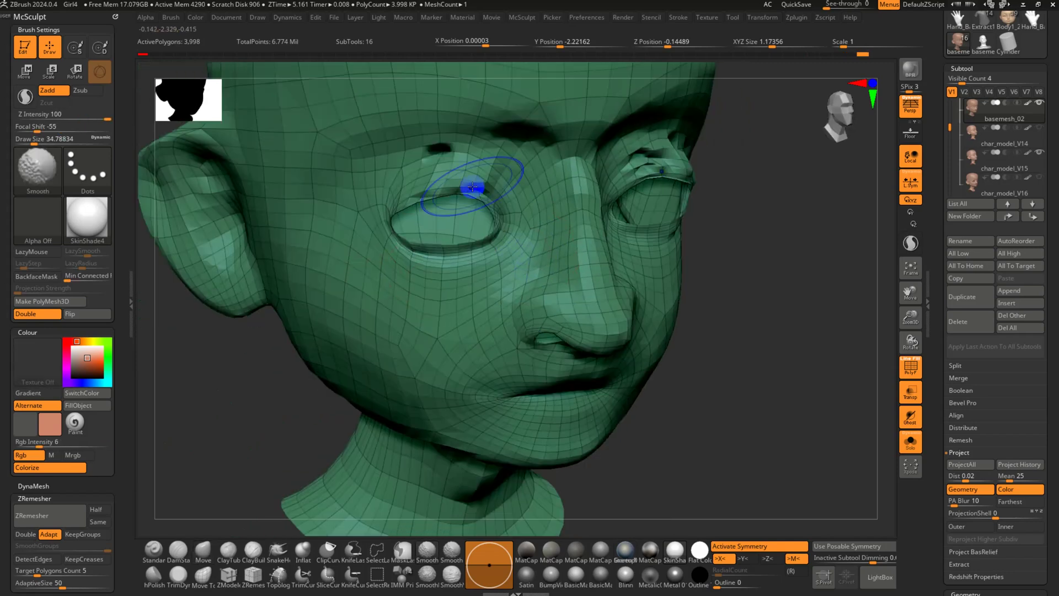
pyautogui.moveTo(563, 239); pyautogui.dragTo(758, 357, button='right')
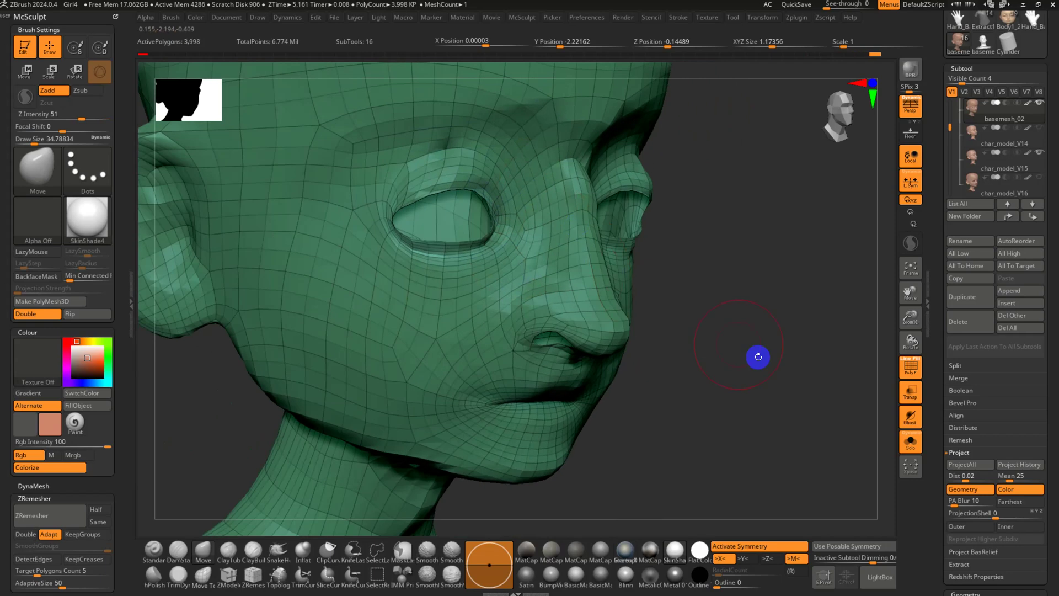
# Try projecting the sculpt onto the base mesh again and smooth the distorted upper and lower eyelids
pyautogui.click(956, 462)
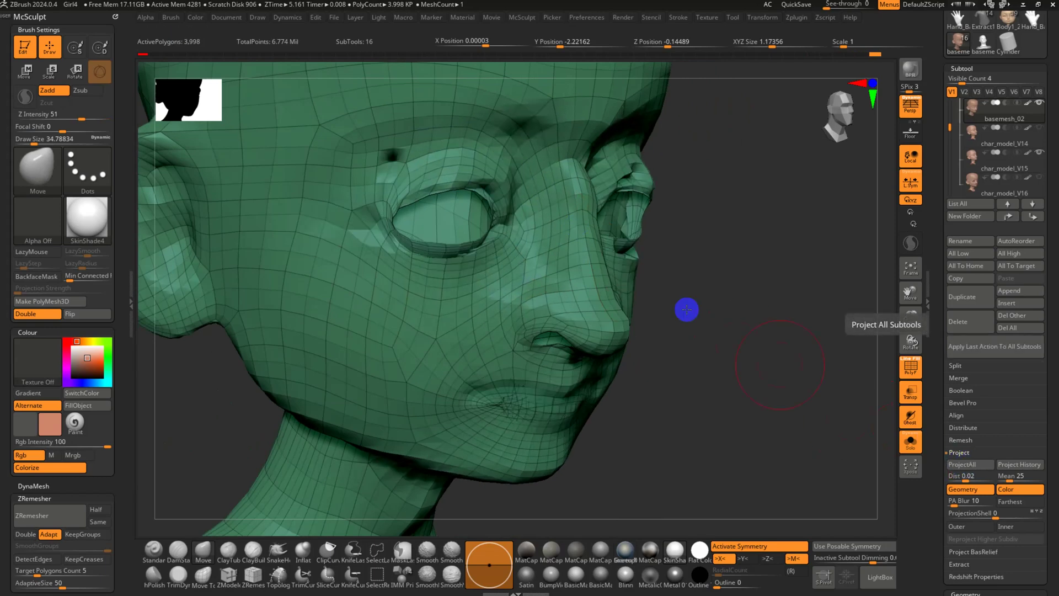
pyautogui.moveTo(686, 307); pyautogui.dragTo(530, 197, button='right')
pyautogui.keyDown('shift'); pyautogui.moveTo(529, 212); pyautogui.dragTo(400, 170); pyautogui.keyUp('shift')
pyautogui.moveTo(407, 172); pyautogui.dragTo(464, 196, button='right')
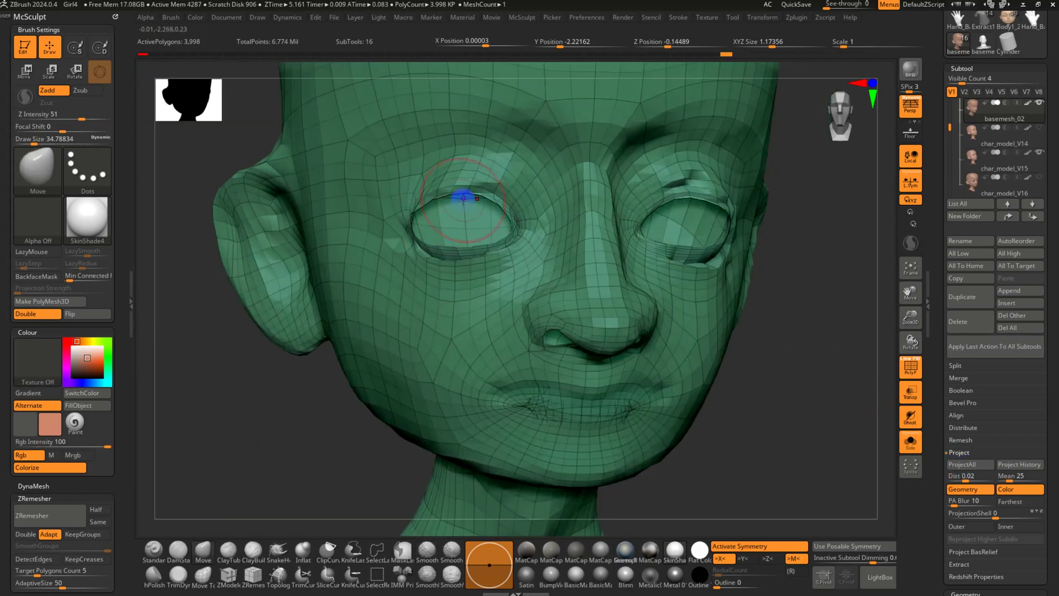
pyautogui.keyDown('shift'); pyautogui.moveTo(433, 247); pyautogui.dragTo(463, 254); pyautogui.keyUp('shift')
pyautogui.moveTo(462, 255); pyautogui.dragTo(514, 279, button='right')
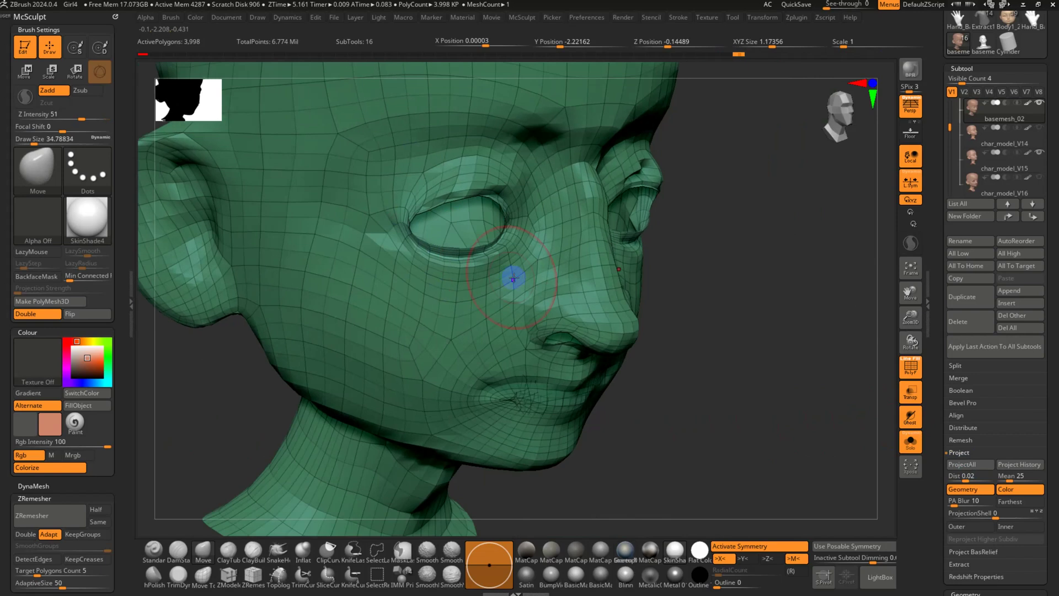
# Try two further ProjectAll passes on the head, smoothing the eyelids between them
pyautogui.click(956, 465)
pyautogui.moveTo(623, 292); pyautogui.dragTo(501, 267, button='right')
pyautogui.moveTo(464, 248)
pyautogui.keyDown('shift'); pyautogui.mouseDown()
pyautogui.moveTo(500, 243)
pyautogui.moveTo(519, 257)
pyautogui.moveTo(508, 224)
pyautogui.moveTo(438, 184)
pyautogui.moveTo(431, 259)
pyautogui.mouseUp(); pyautogui.keyUp('shift')
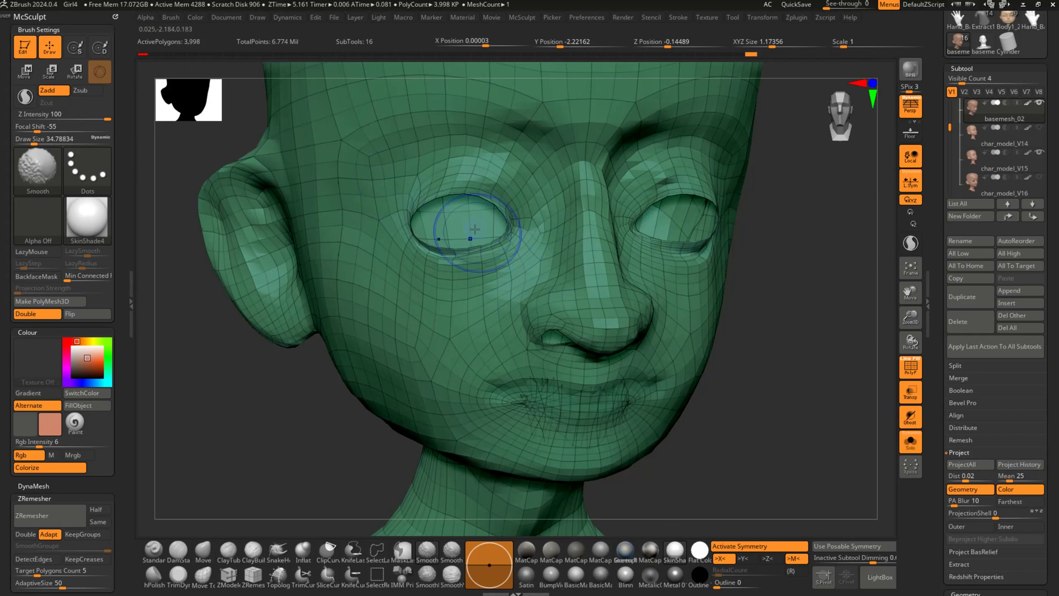
pyautogui.click(970, 466)
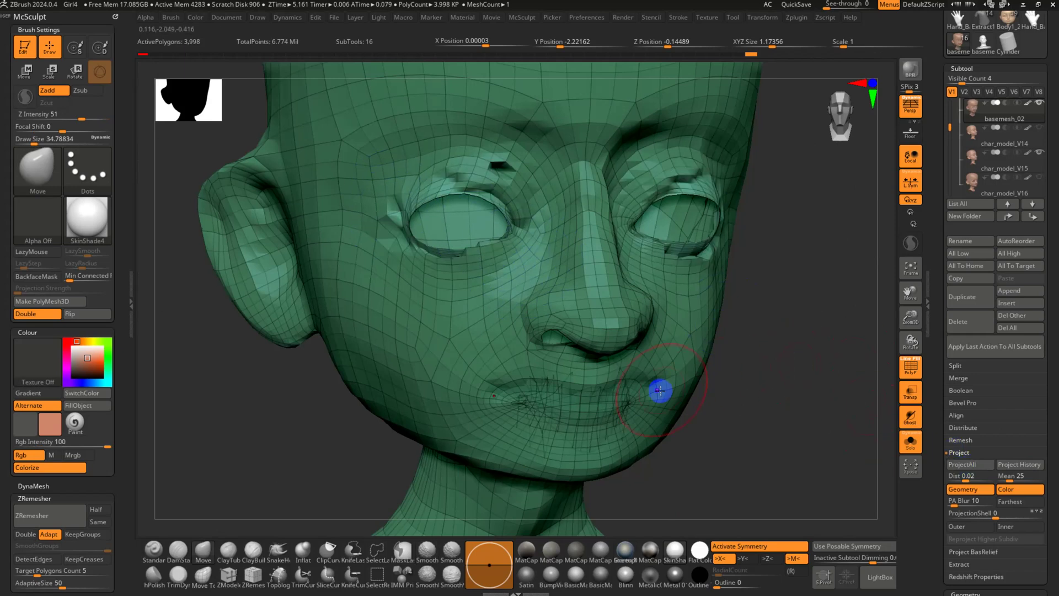
# Undo the repeated projections and eyelid smoothing, going back to the cleaned-up mouth and eyes
pyautogui.hotkey('ctrl', 'z')
pyautogui.hotkey('ctrl', 'z')
pyautogui.hotkey('ctrl', 'z')
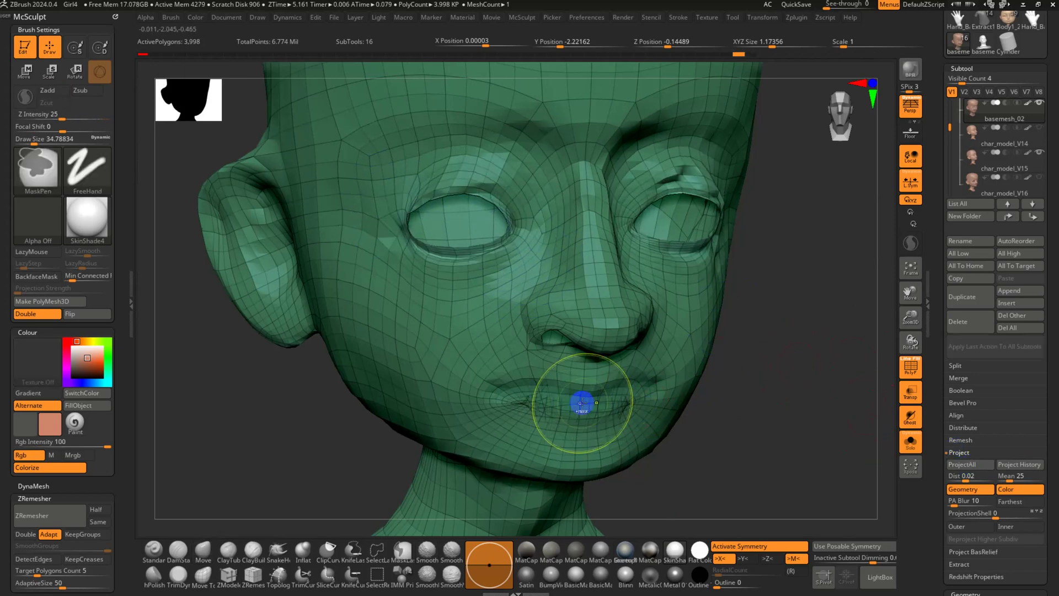
pyautogui.hotkey('ctrl', 'z')
pyautogui.hotkey('ctrl', 'z')
pyautogui.hotkey('ctrl', 'z')
pyautogui.hotkey('ctrl', 'z')
pyautogui.hotkey('ctrl', 'shift', 'z')
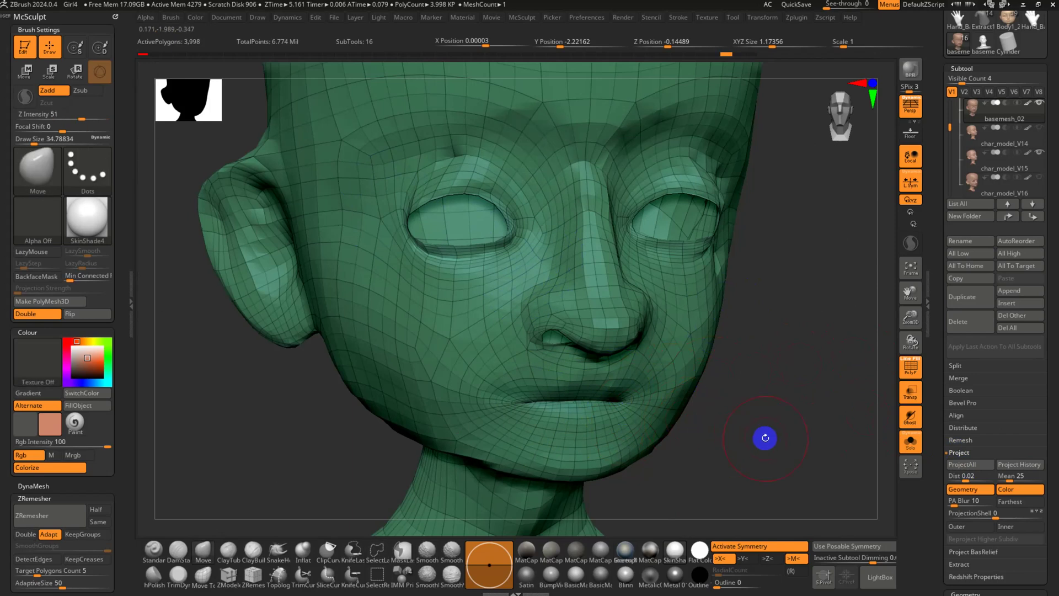
# Switch the head to its lowest subdivision level and reduce the draw size to about 8.4
pyautogui.moveTo(765, 438); pyautogui.dragTo(767, 349)
pyautogui.keyDown('ctrl'); pyautogui.moveTo(635, 322); pyautogui.dragTo(644, 373, button='right'); pyautogui.keyUp('ctrl')
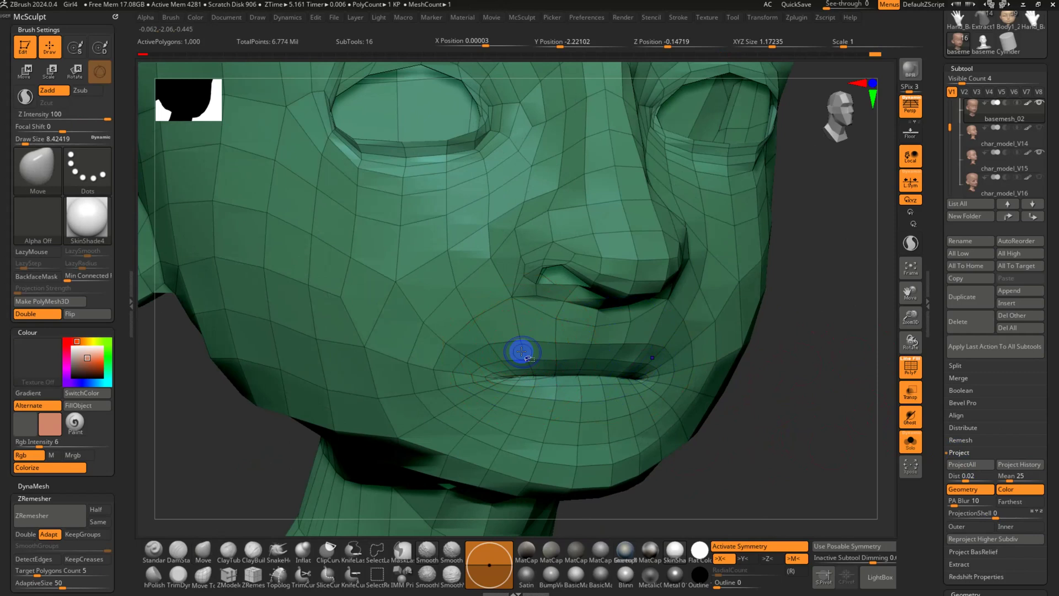
# Try hiding polygon loops between the nose and upper lip, and undo the hiding
pyautogui.hotkey('ctrl', 'shift')
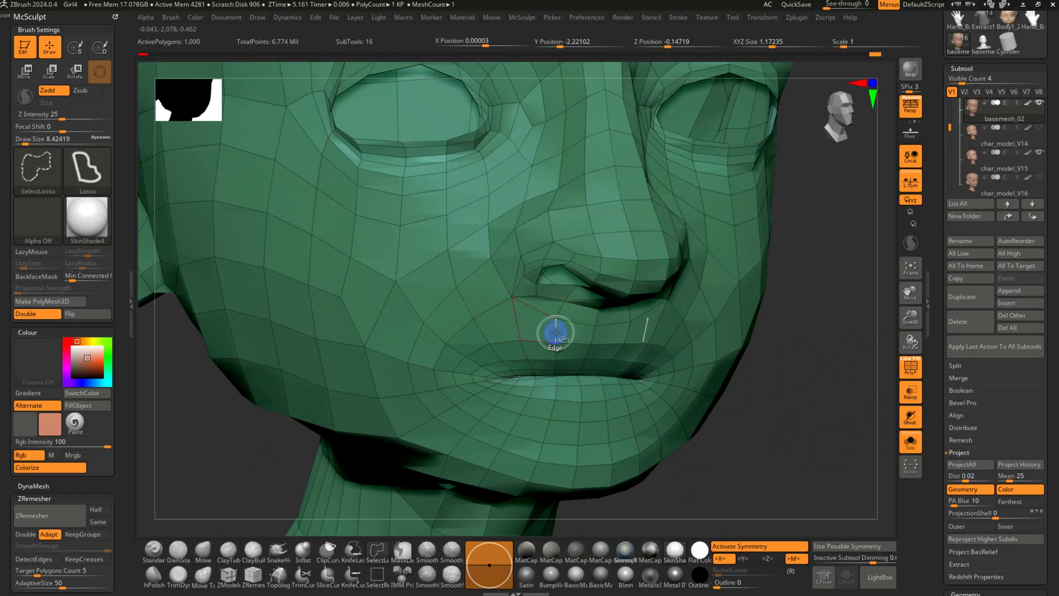
pyautogui.click(555, 331)
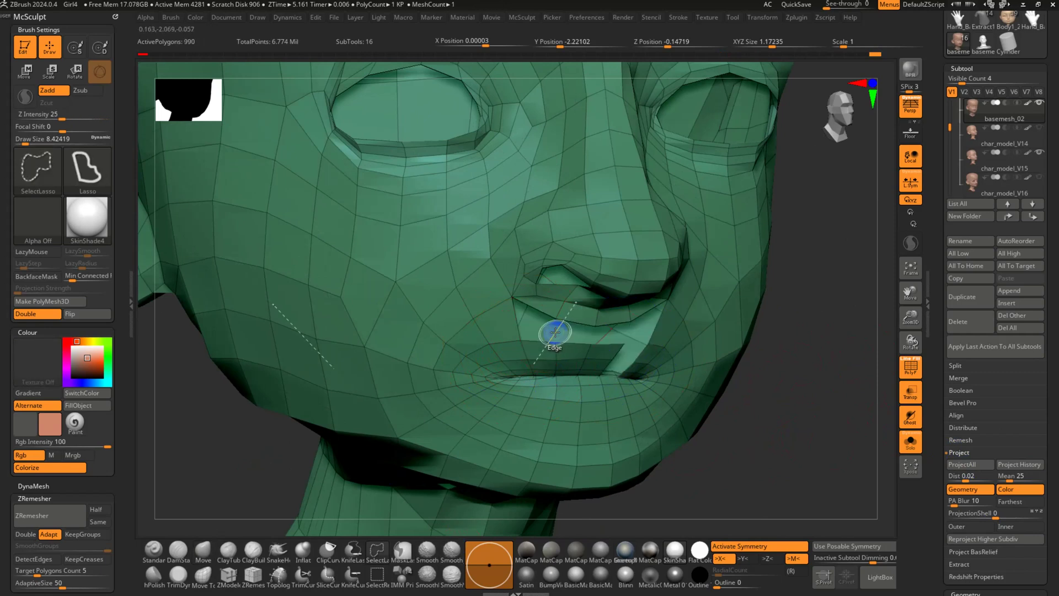
pyautogui.keyDown('ctrl'); pyautogui.keyDown('shift'); pyautogui.click(518, 325); pyautogui.keyUp('shift'); pyautogui.keyUp('ctrl')
pyautogui.hotkey('ctrl', 'z')
pyautogui.hotkey('ctrl', 'z')
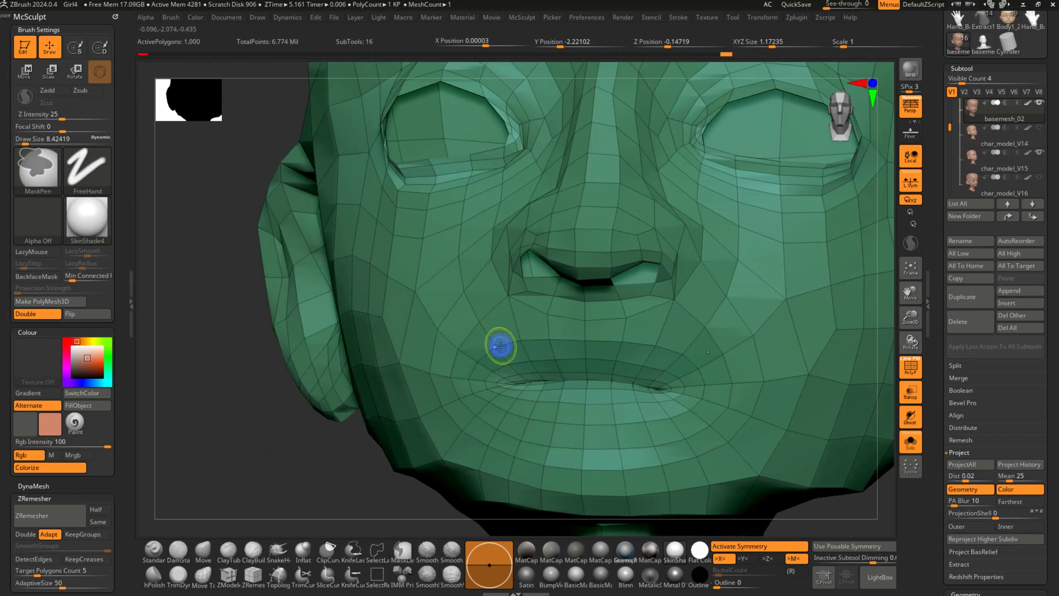
# Hide the polygon loops encircling the mouth to separate the lips from the rest of the face
pyautogui.hotkey('ctrl', 'shift')
pyautogui.keyDown('ctrl'); pyautogui.keyDown('shift'); pyautogui.click(488, 335); pyautogui.keyUp('shift'); pyautogui.keyUp('ctrl')
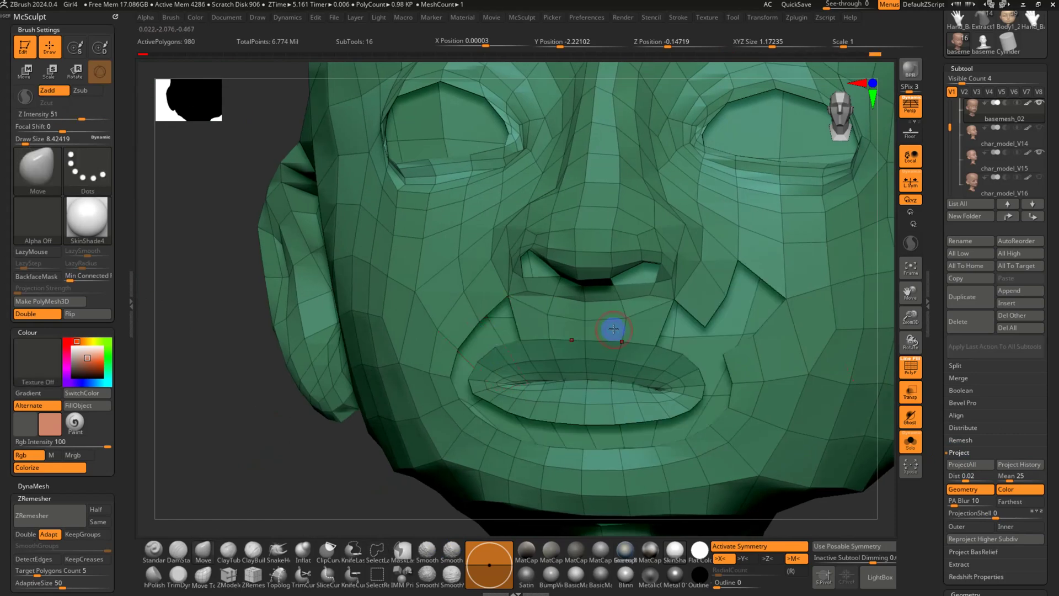
pyautogui.moveTo(549, 327); pyautogui.dragTo(598, 359, button='right')
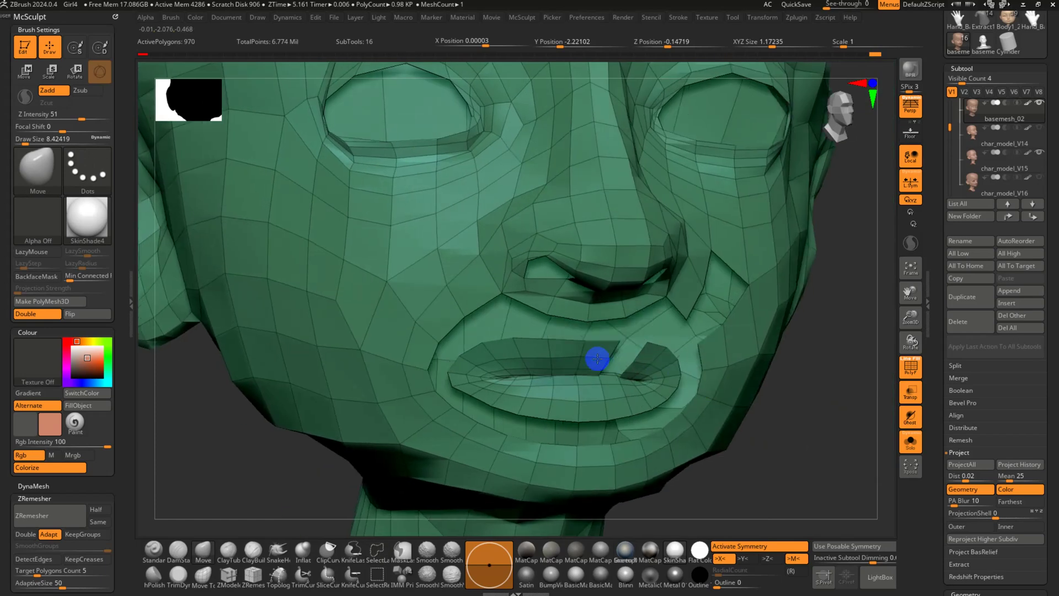
# Hide the remaining polygon loops around the mouth so the lips are fully cut off from the surrounding face
pyautogui.moveTo(704, 368)
pyautogui.keyDown('alt'); pyautogui.mouseDown(button='right')
pyautogui.moveTo(581, 326)
pyautogui.moveTo(539, 276)
pyautogui.mouseUp(button='right'); pyautogui.keyUp('alt')
pyautogui.hotkey('ctrl', 'shift')
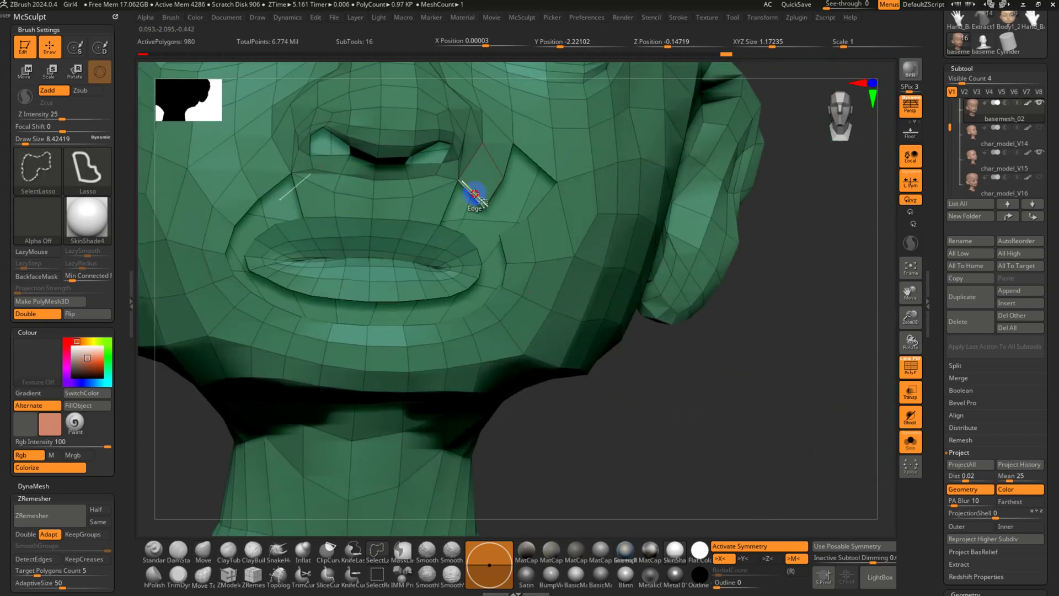
pyautogui.moveTo(473, 195)
pyautogui.keyDown('ctrl'); pyautogui.keyDown('shift'); pyautogui.mouseDown()
pyautogui.moveTo(270, 175)
pyautogui.moveTo(302, 203)
pyautogui.moveTo(429, 191)
pyautogui.mouseUp(); pyautogui.keyUp('shift'); pyautogui.keyUp('ctrl')
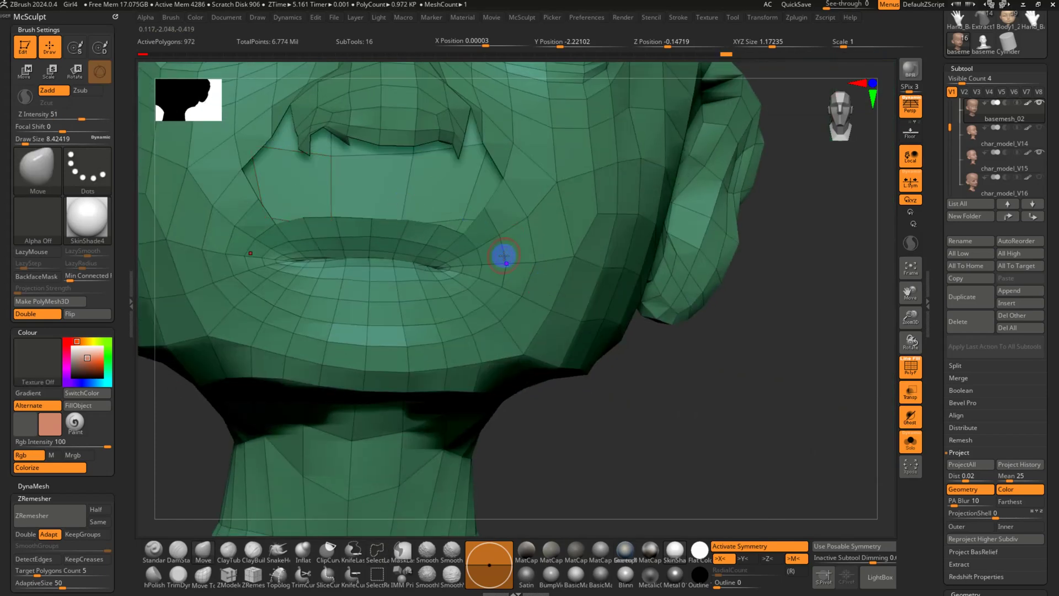
pyautogui.hotkey('ctrl', 'shift')
pyautogui.keyDown('ctrl'); pyautogui.keyDown('shift'); pyautogui.moveTo(504, 255); pyautogui.dragTo(486, 238); pyautogui.keyUp('shift'); pyautogui.keyUp('ctrl')
pyautogui.keyDown('ctrl'); pyautogui.keyDown('shift'); pyautogui.click(489, 242); pyautogui.keyUp('shift'); pyautogui.keyUp('ctrl')
# Auto-group the separated lips and face into their own polygroups and unhide the whole head
pyautogui.moveTo(538, 259)
pyautogui.mouseDown(button='right')
pyautogui.moveTo(597, 293)
pyautogui.moveTo(644, 291)
pyautogui.moveTo(579, 202)
pyautogui.moveTo(639, 279)
pyautogui.moveTo(652, 236)
pyautogui.mouseUp(button='right')
pyautogui.hotkey('ctrl', 'shift')
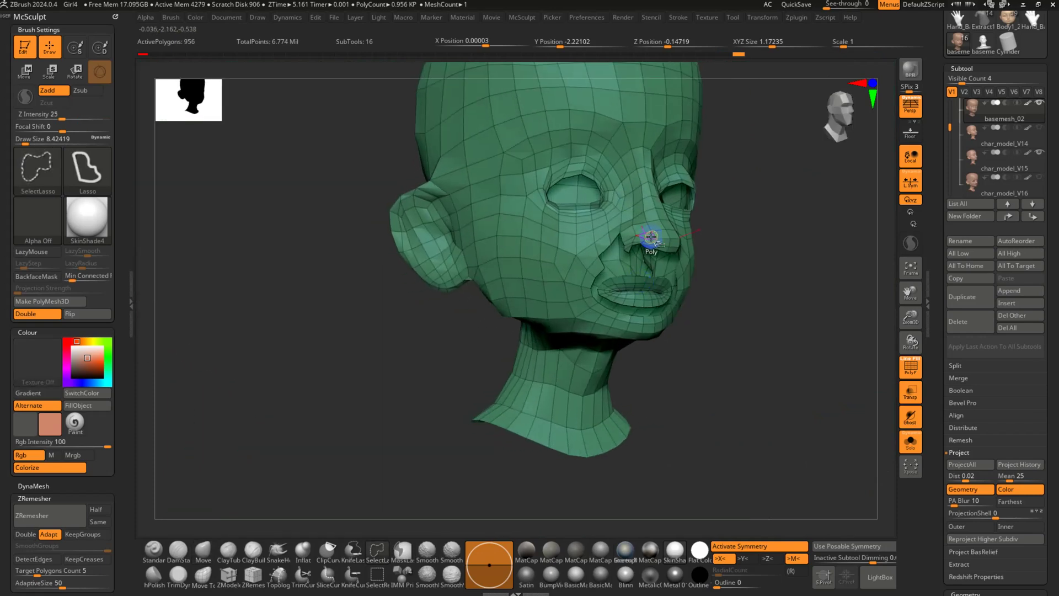
pyautogui.keyDown('ctrl'); pyautogui.keyDown('shift'); pyautogui.click(560, 436); pyautogui.keyUp('shift'); pyautogui.keyUp('ctrl')
pyautogui.keyDown('ctrl'); pyautogui.keyDown('shift'); pyautogui.click(666, 378); pyautogui.keyUp('shift'); pyautogui.keyUp('ctrl')
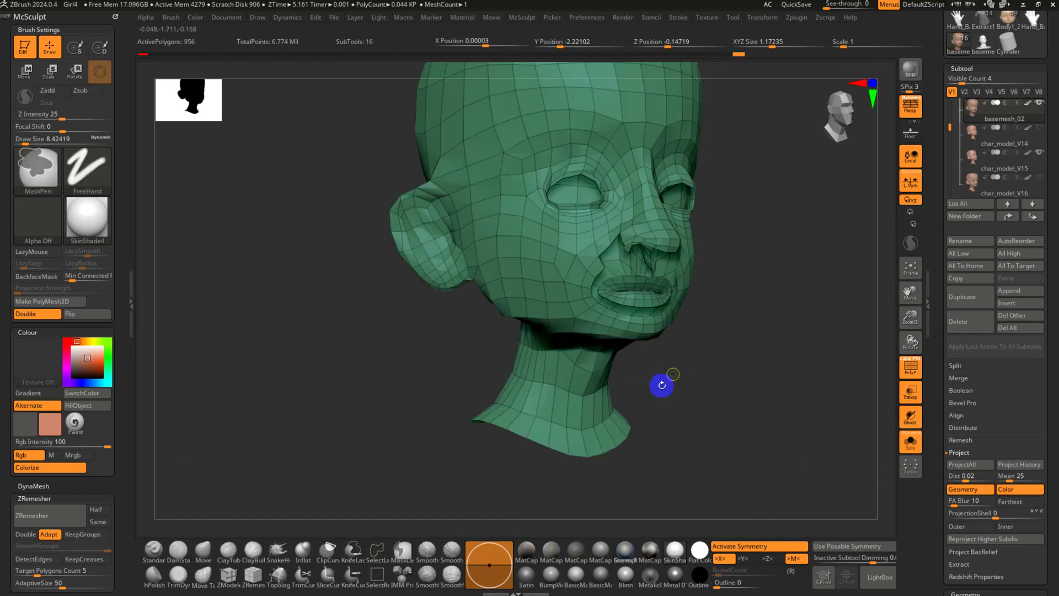
pyautogui.scroll(-5, 89, 449)
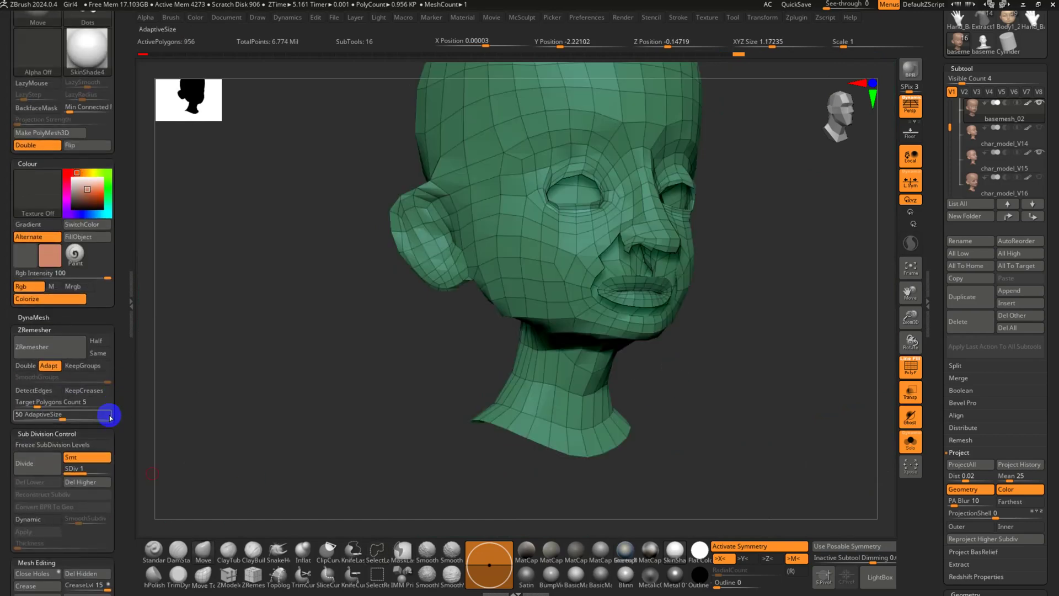
pyautogui.scroll(-10, 113, 555)
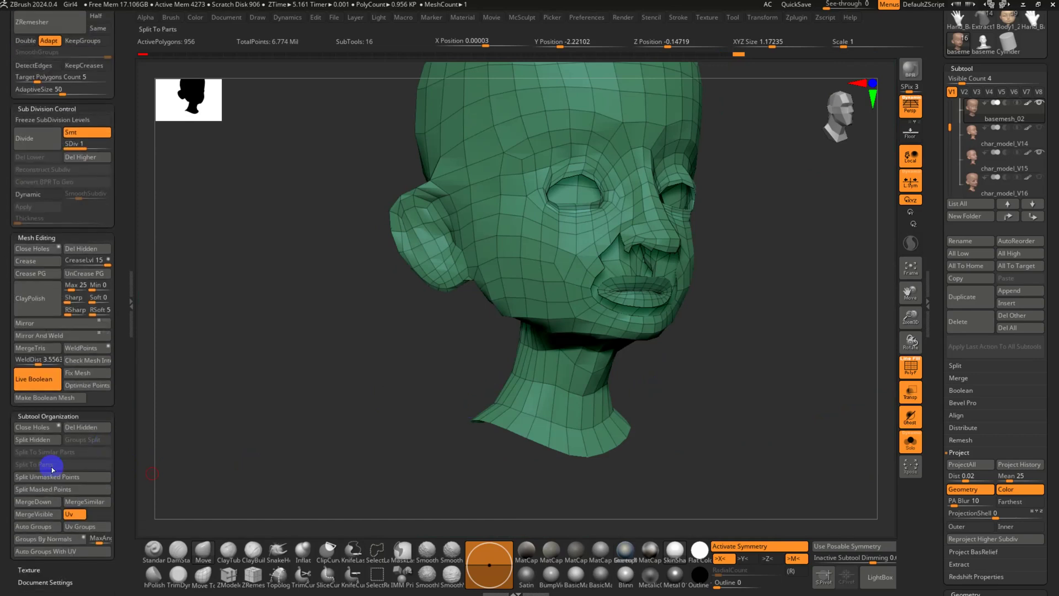
pyautogui.moveTo(86, 582); pyautogui.dragTo(86, 574)
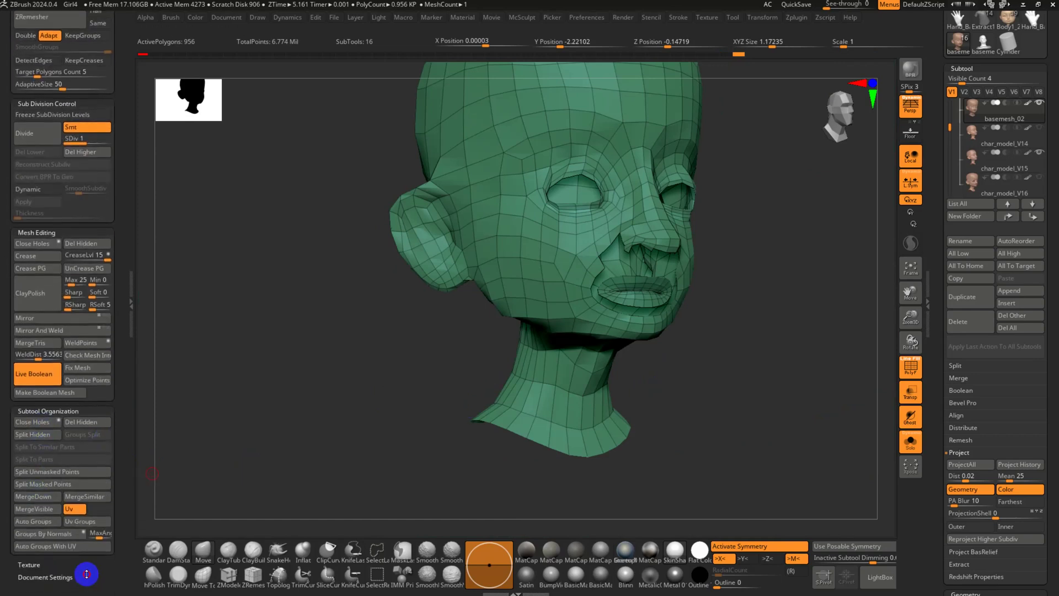
pyautogui.click(41, 521)
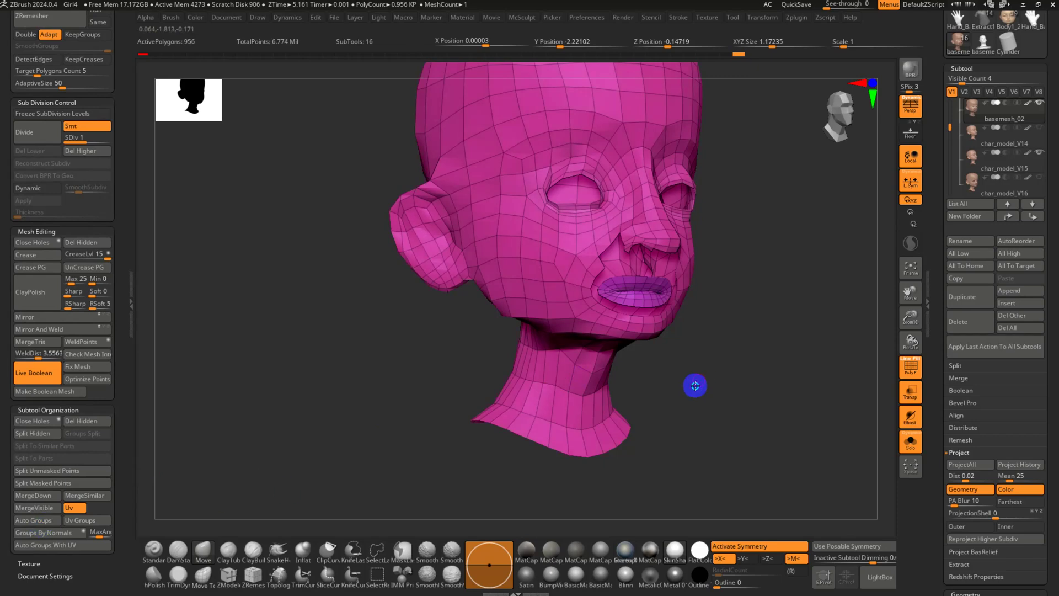
pyautogui.keyDown('alt'); pyautogui.moveTo(695, 385); pyautogui.dragTo(636, 435); pyautogui.keyUp('alt')
pyautogui.keyDown('ctrl'); pyautogui.keyDown('shift'); pyautogui.click(656, 409); pyautogui.keyUp('shift'); pyautogui.keyUp('ctrl')
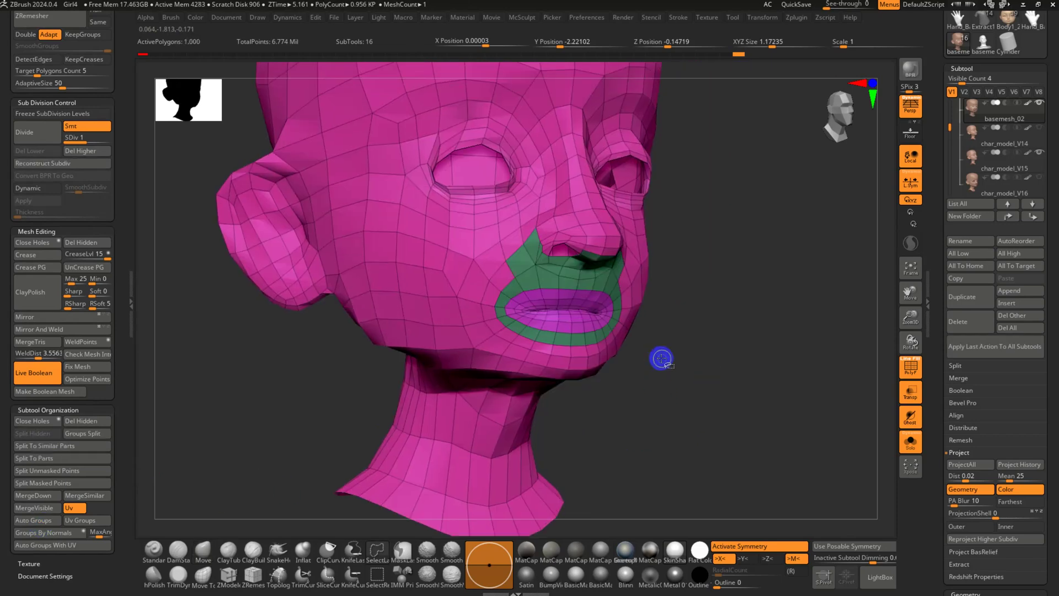
# Hide the lips, combine the face and the ring around the mouth into one polygroup, and unhide the whole head
pyautogui.keyDown('ctrl'); pyautogui.keyDown('shift'); pyautogui.click(586, 303); pyautogui.keyUp('shift'); pyautogui.keyUp('ctrl')
pyautogui.keyDown('ctrl'); pyautogui.keyDown('shift'); pyautogui.click(167, 407); pyautogui.keyUp('shift'); pyautogui.keyUp('ctrl')
pyautogui.click(109, 423)
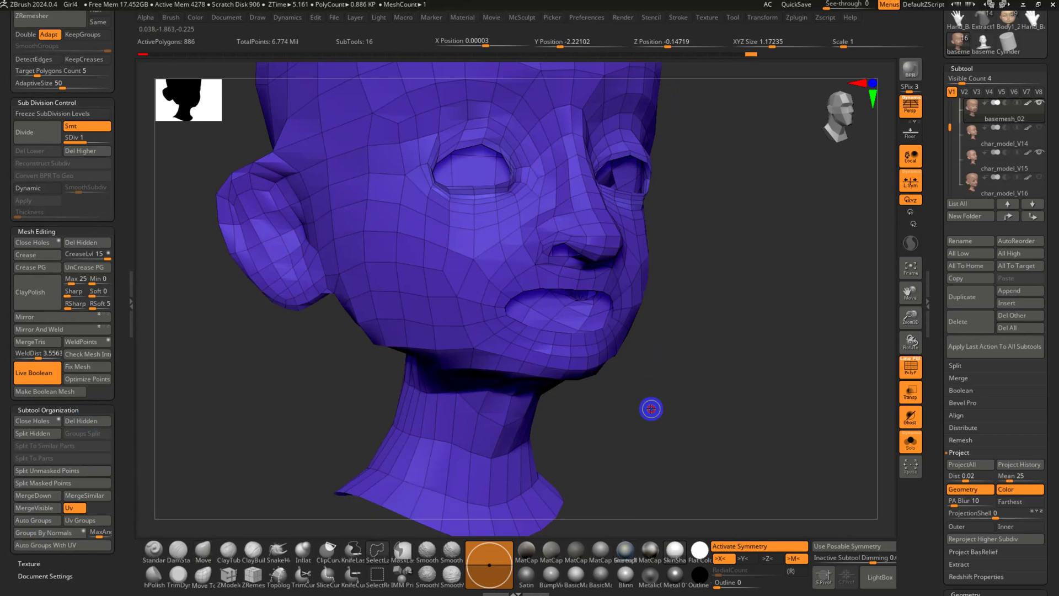
pyautogui.keyDown('ctrl'); pyautogui.keyDown('shift'); pyautogui.click(650, 406); pyautogui.keyUp('shift'); pyautogui.keyUp('ctrl')
pyautogui.moveTo(651, 407); pyautogui.dragTo(625, 335)
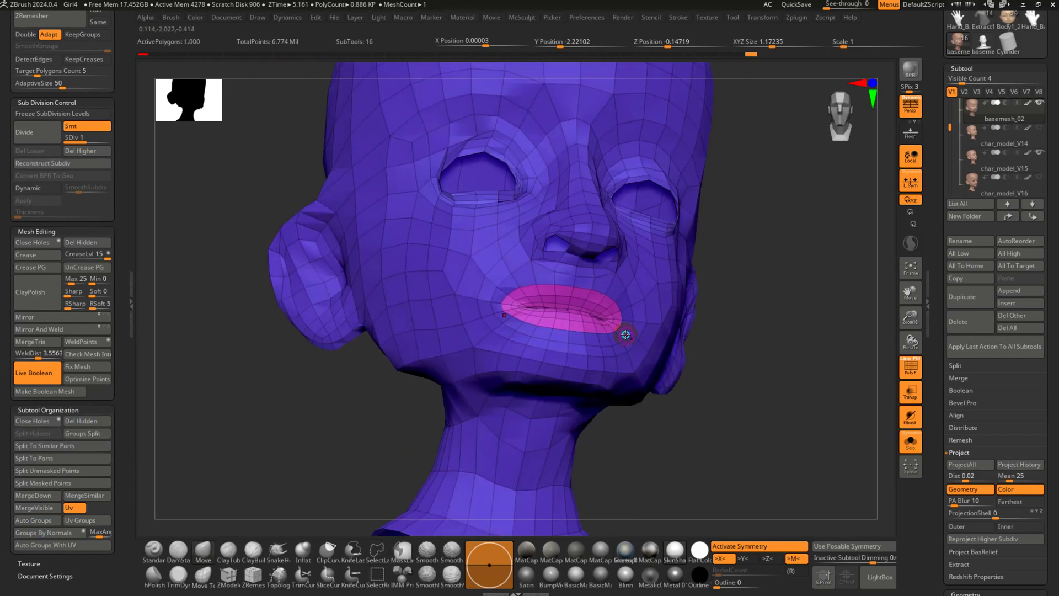
# Isolate the lips polygroup and hide the polygons of the lower lip
pyautogui.keyDown('alt'); pyautogui.moveTo(625, 334); pyautogui.dragTo(548, 319, button='right'); pyautogui.keyUp('alt')
pyautogui.keyDown('ctrl'); pyautogui.keyDown('shift'); pyautogui.click(539, 243); pyautogui.keyUp('shift'); pyautogui.keyUp('ctrl')
pyautogui.moveTo(520, 229); pyautogui.dragTo(548, 326)
pyautogui.moveTo(548, 326); pyautogui.dragTo(539, 294, button='right')
pyautogui.keyDown('ctrl'); pyautogui.moveTo(605, 308); pyautogui.dragTo(629, 383, button='right'); pyautogui.keyUp('ctrl')
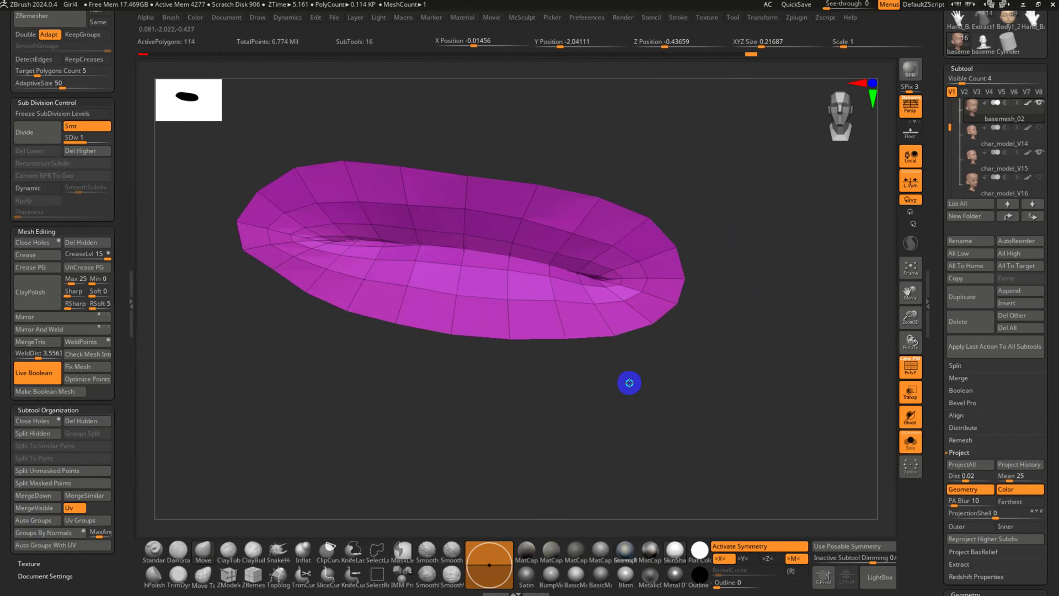
pyautogui.moveTo(660, 314); pyautogui.dragTo(534, 334)
pyautogui.click(524, 333)
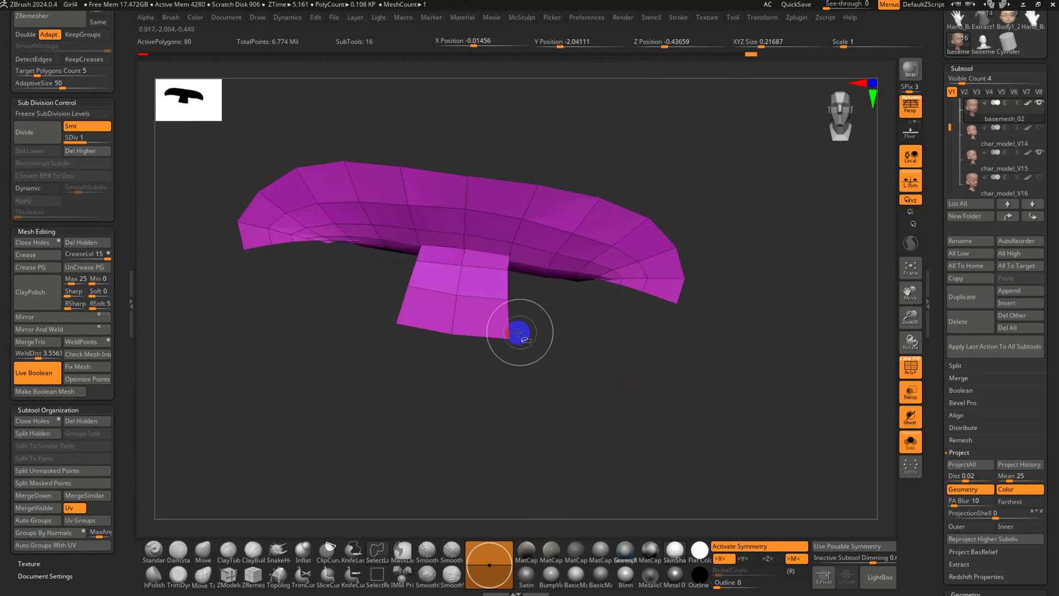
pyautogui.click(488, 331)
pyautogui.click(438, 331)
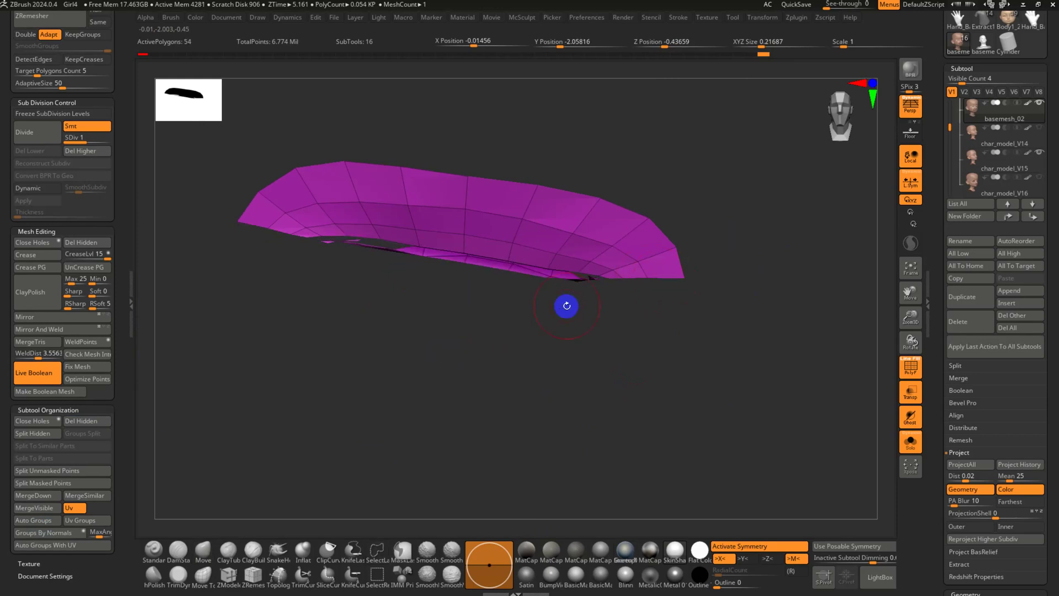
# Try hiding the leftover strip of polygons beneath the upper lip from different angles, undoing each attempt
pyautogui.hotkey('ctrl', 'z')
pyautogui.moveTo(568, 339); pyautogui.dragTo(523, 342, button='right')
pyautogui.moveTo(523, 342); pyautogui.dragTo(465, 329)
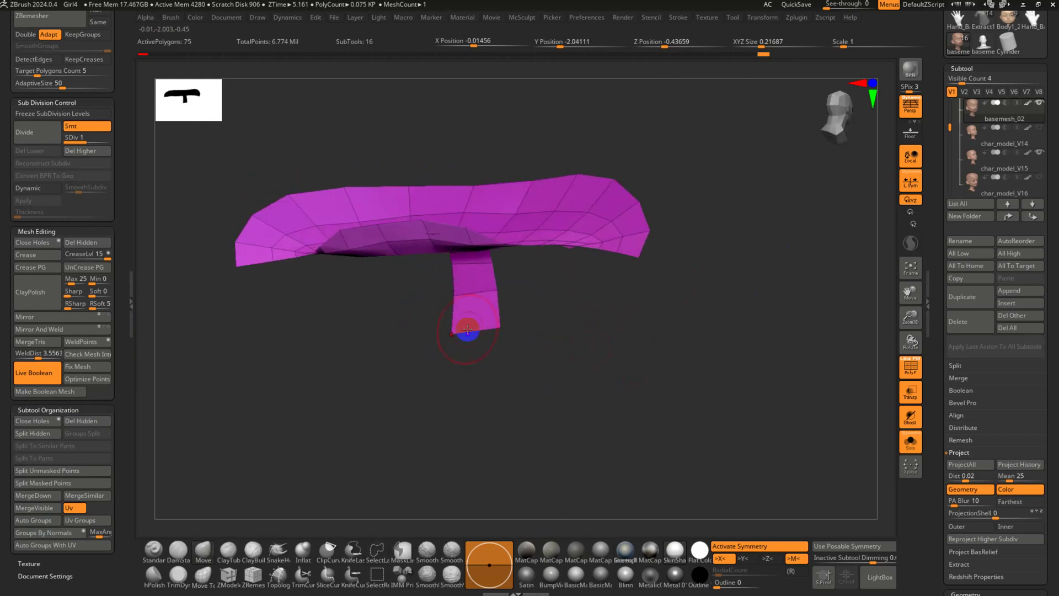
pyautogui.click(468, 291)
pyautogui.hotkey('ctrl', 'z')
pyautogui.moveTo(584, 319); pyautogui.dragTo(561, 375)
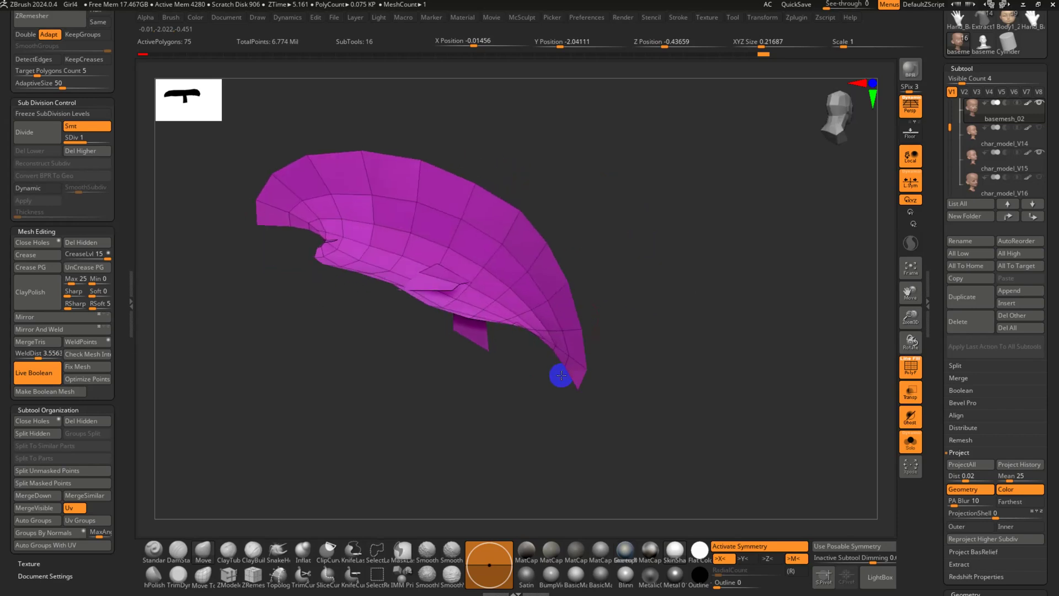
pyautogui.keyDown('ctrl'); pyautogui.keyDown('shift'); pyautogui.click(436, 276); pyautogui.keyUp('shift'); pyautogui.keyUp('ctrl')
pyautogui.hotkey('ctrl', 'z')
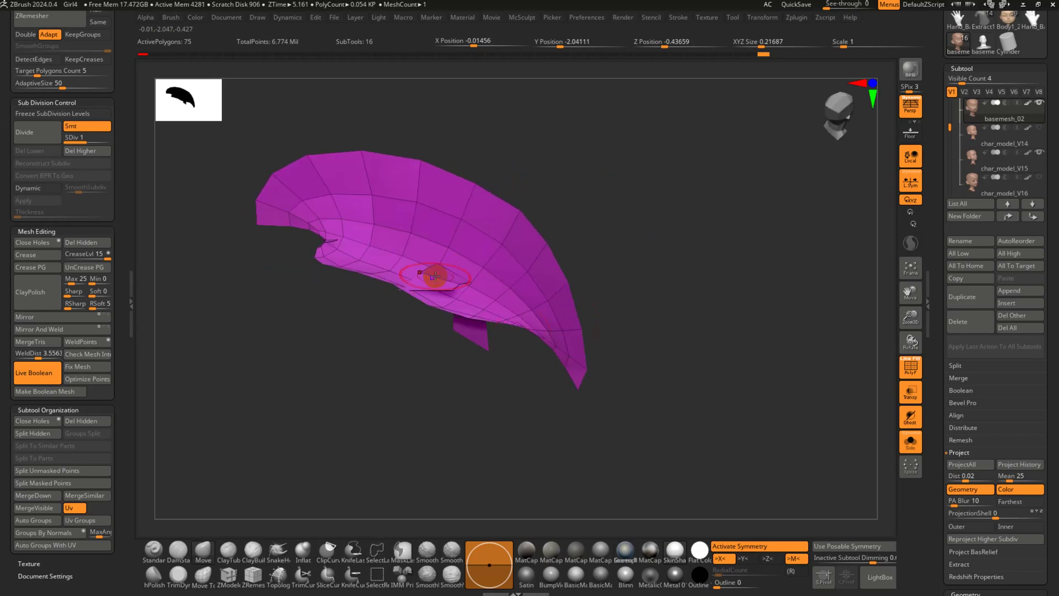
# Hide the leftover strip, assign the visible upper lip its own polygroup, and unhide the whole head
pyautogui.keyDown('ctrl'); pyautogui.keyDown('shift'); pyautogui.click(437, 279); pyautogui.keyUp('shift'); pyautogui.keyUp('ctrl')
pyautogui.moveTo(437, 279); pyautogui.dragTo(497, 314, button='right')
pyautogui.hotkey('ctrl', 'w')
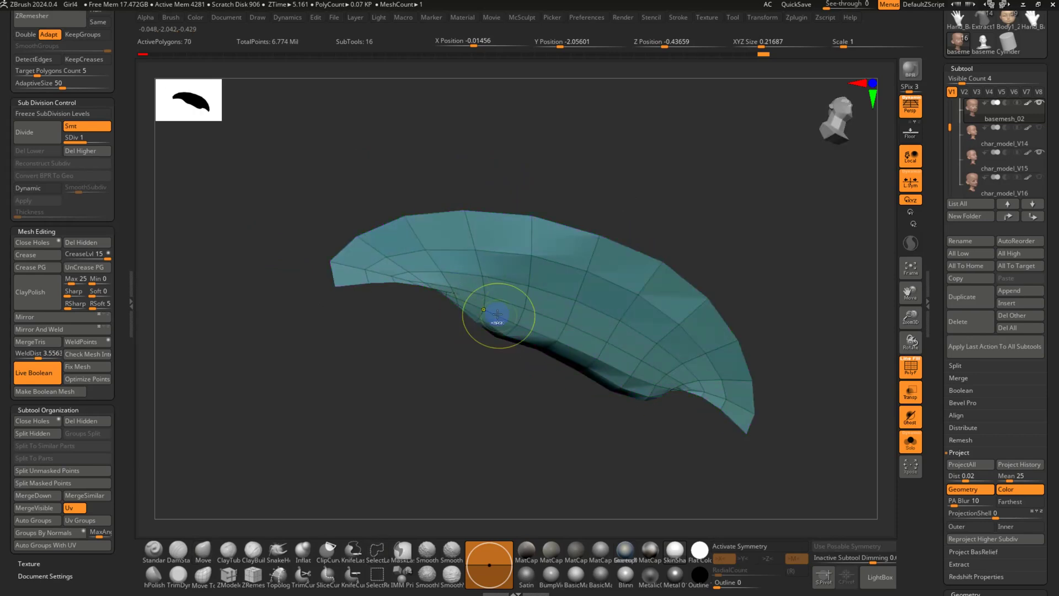
pyautogui.keyDown('ctrl'); pyautogui.keyDown('shift'); pyautogui.click(536, 397); pyautogui.keyUp('shift'); pyautogui.keyUp('ctrl')
pyautogui.moveTo(522, 403); pyautogui.dragTo(422, 414, button='right')
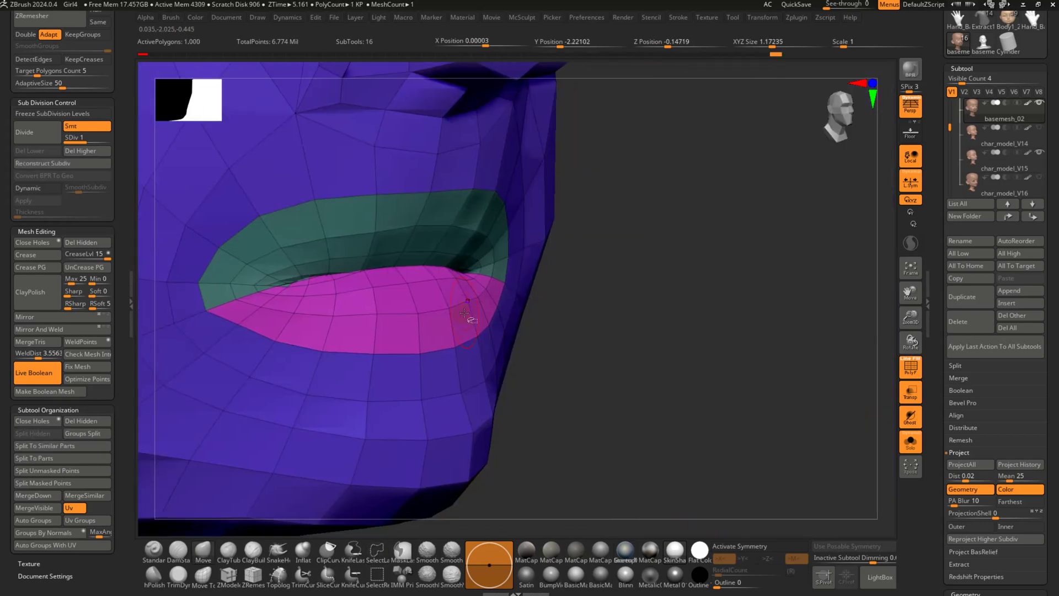
# Try hiding polygon loops around the lips and restore the full head
pyautogui.keyDown('ctrl'); pyautogui.keyDown('shift'); pyautogui.click(452, 306); pyautogui.keyUp('shift'); pyautogui.keyUp('ctrl')
pyautogui.moveTo(533, 326); pyautogui.dragTo(463, 326, button='right')
pyautogui.hotkey('ctrl', 'z')
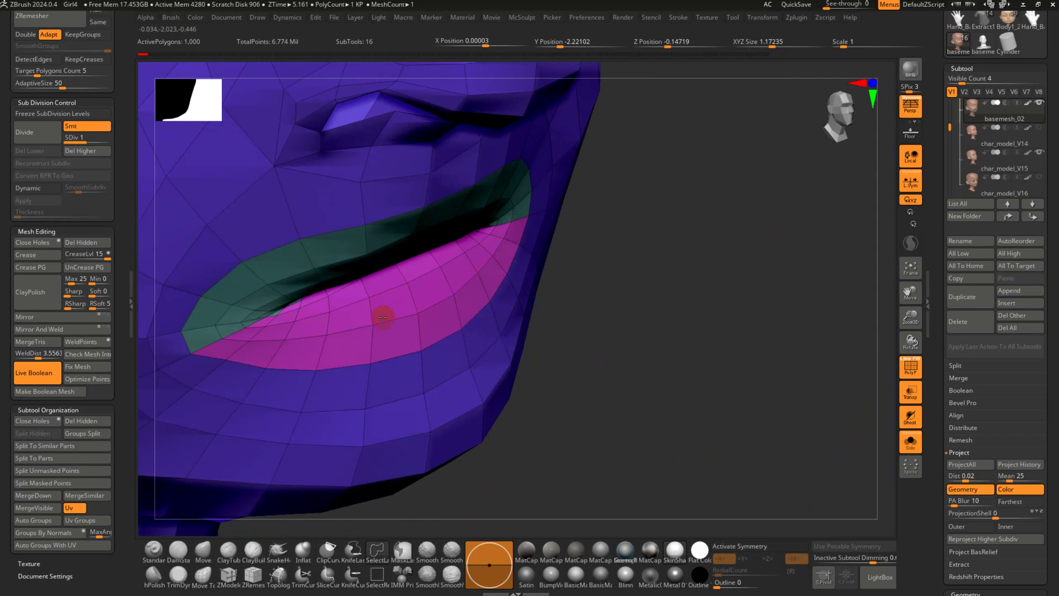
pyautogui.keyDown('ctrl'); pyautogui.keyDown('shift'); pyautogui.click(383, 317); pyautogui.keyUp('shift'); pyautogui.keyUp('ctrl')
pyautogui.moveTo(587, 320); pyautogui.dragTo(496, 287, button='right')
pyautogui.keyDown('ctrl'); pyautogui.keyDown('shift'); pyautogui.click(631, 335); pyautogui.keyUp('shift'); pyautogui.keyUp('ctrl')
pyautogui.keyDown('ctrl'); pyautogui.keyDown('shift'); pyautogui.click(437, 257); pyautogui.keyUp('shift'); pyautogui.keyUp('ctrl')
pyautogui.hotkey('ctrl', 'z')
pyautogui.keyDown('ctrl'); pyautogui.keyDown('shift'); pyautogui.click(354, 241); pyautogui.keyUp('shift'); pyautogui.keyUp('ctrl')
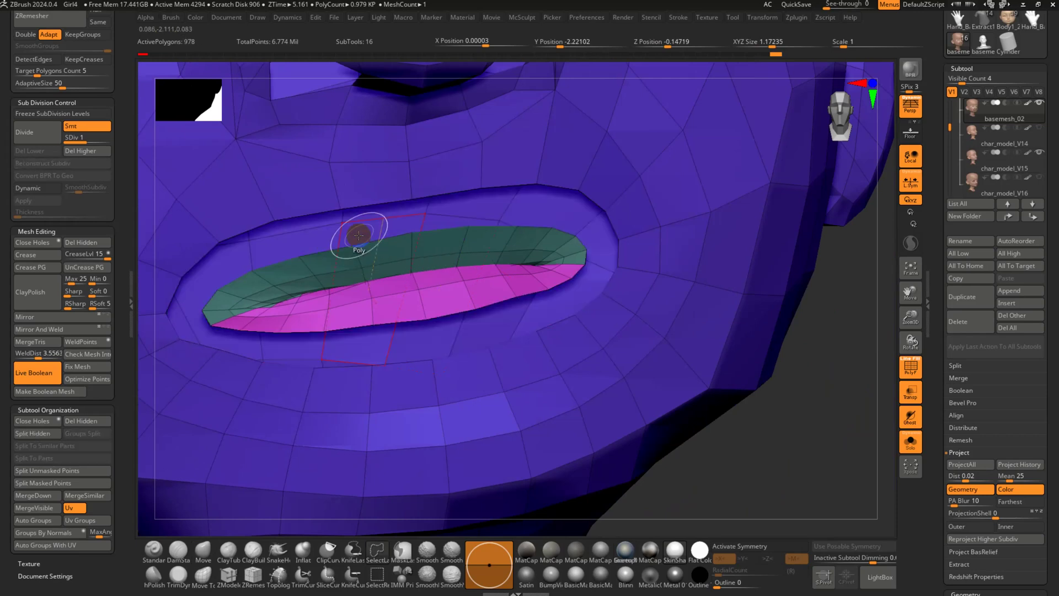
pyautogui.moveTo(358, 235); pyautogui.dragTo(458, 267, button='right')
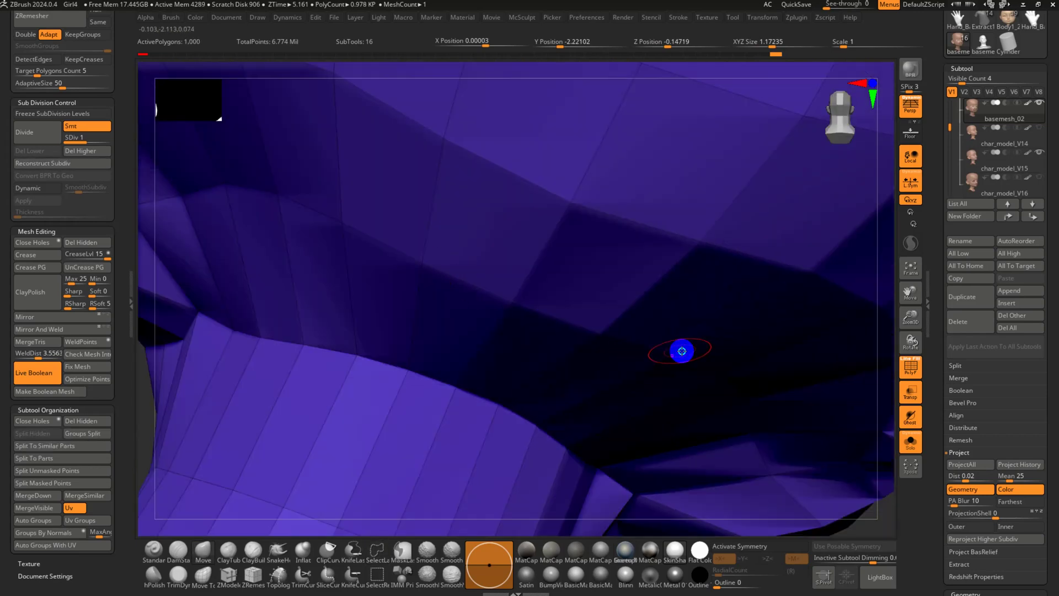
pyautogui.moveTo(681, 351); pyautogui.dragTo(309, 367, button='right')
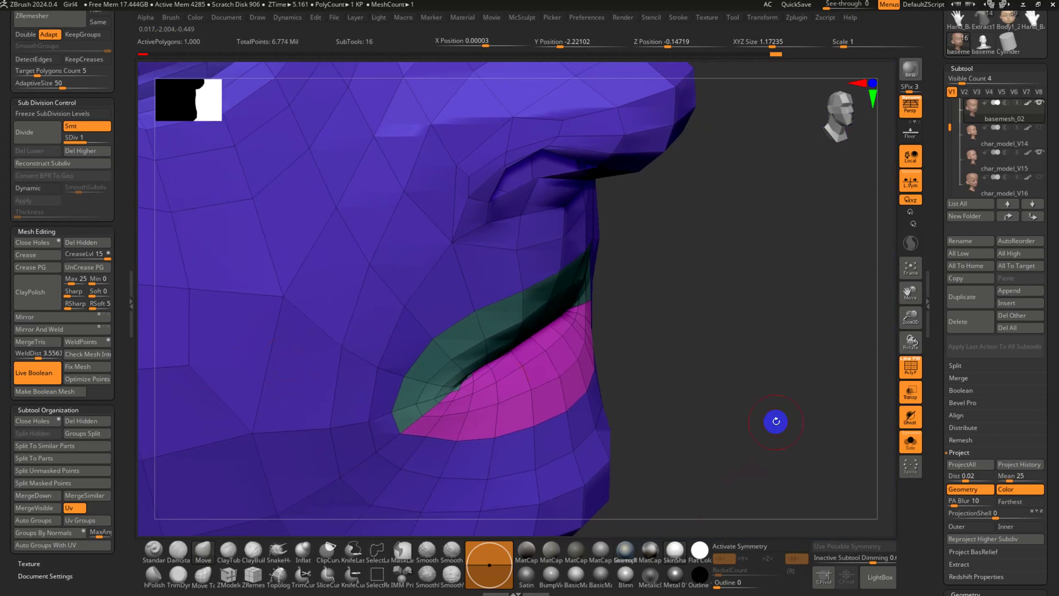
# Subdivide the head twice, up to subdivision level 3
pyautogui.keyDown('ctrl'); pyautogui.moveTo(748, 389); pyautogui.dragTo(647, 263, button='right'); pyautogui.keyUp('ctrl')
pyautogui.hotkey('ctrl', 'd')
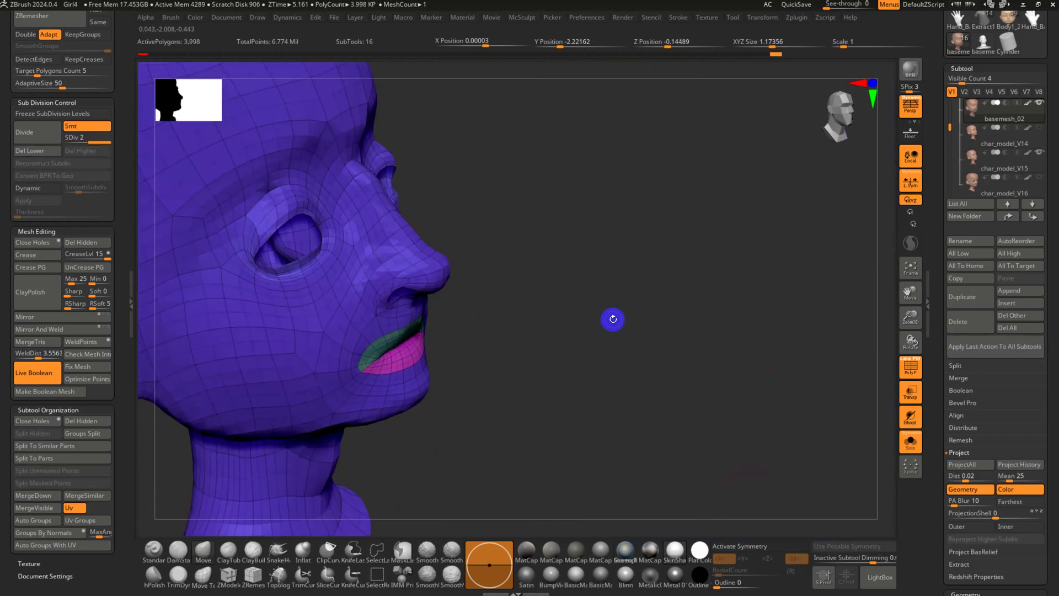
pyautogui.hotkey('ctrl', 'd')
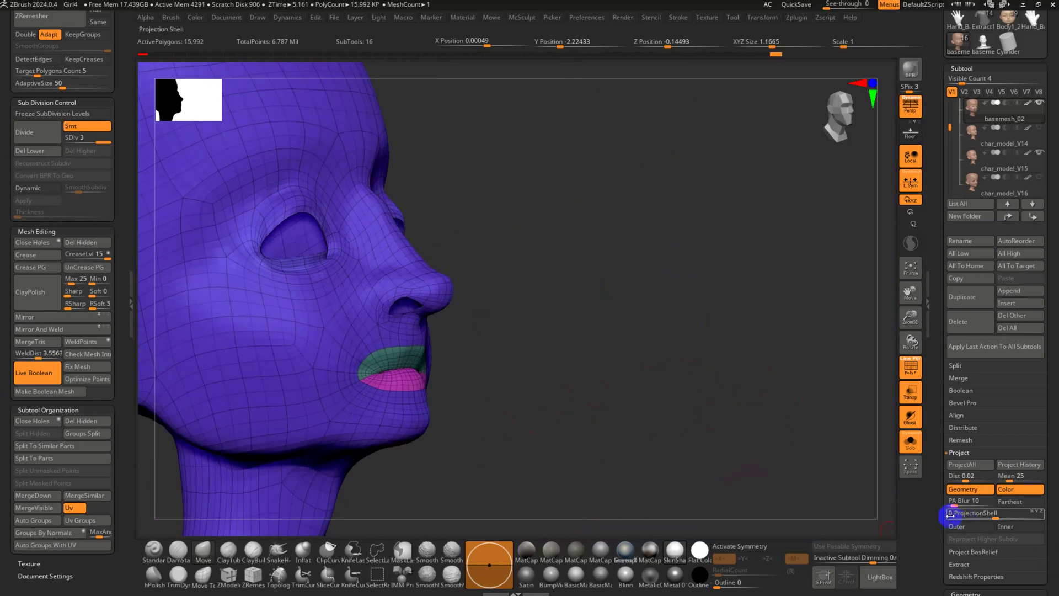
# Replace the head's stored morph target with a new one and turn off the polygroup wireframe display
pyautogui.moveTo(938, 504)
pyautogui.mouseDown()
pyautogui.moveTo(918, 419)
pyautogui.moveTo(925, 407)
pyautogui.mouseUp()
pyautogui.scroll(-7, 925, 407)
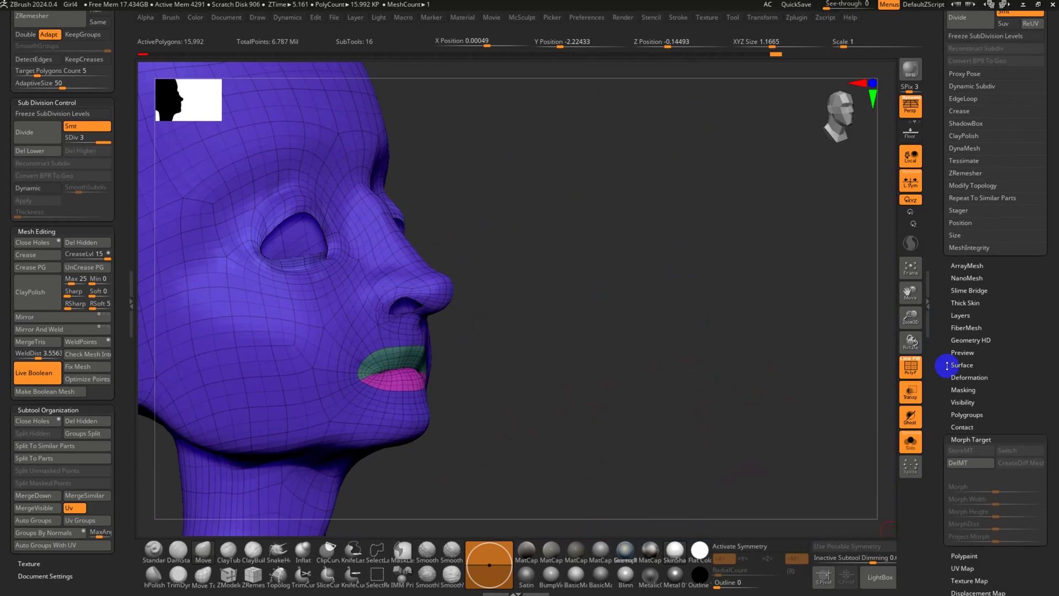
pyautogui.click(980, 465)
pyautogui.moveTo(768, 348); pyautogui.dragTo(736, 360)
pyautogui.hotkey('shift', 'f')
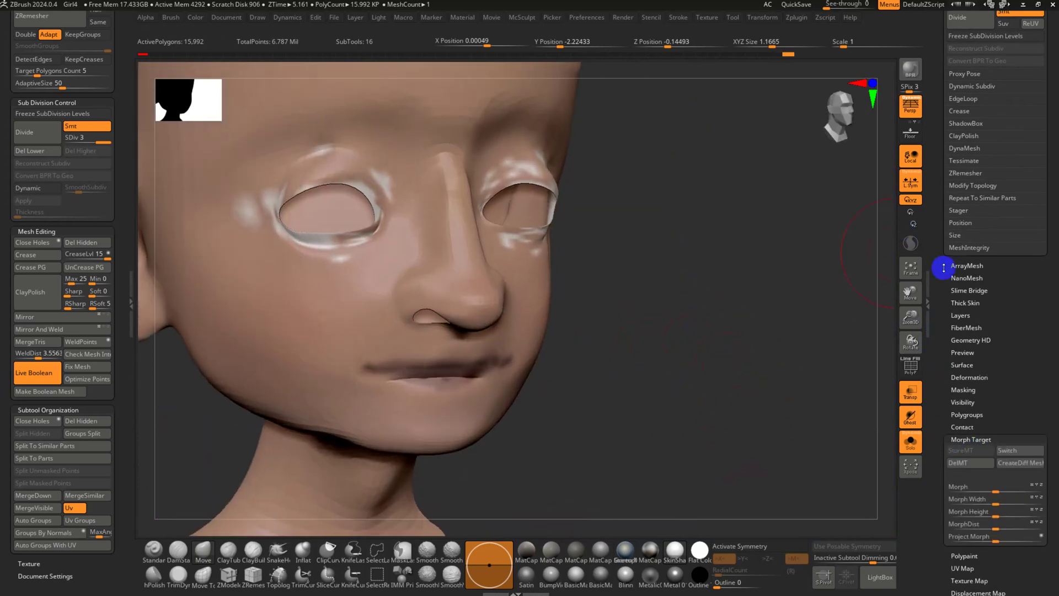
# Compare the head with the overlapping sculpt and project all of the sculpt's detail onto it at a distance of 0.02
pyautogui.click(919, 447)
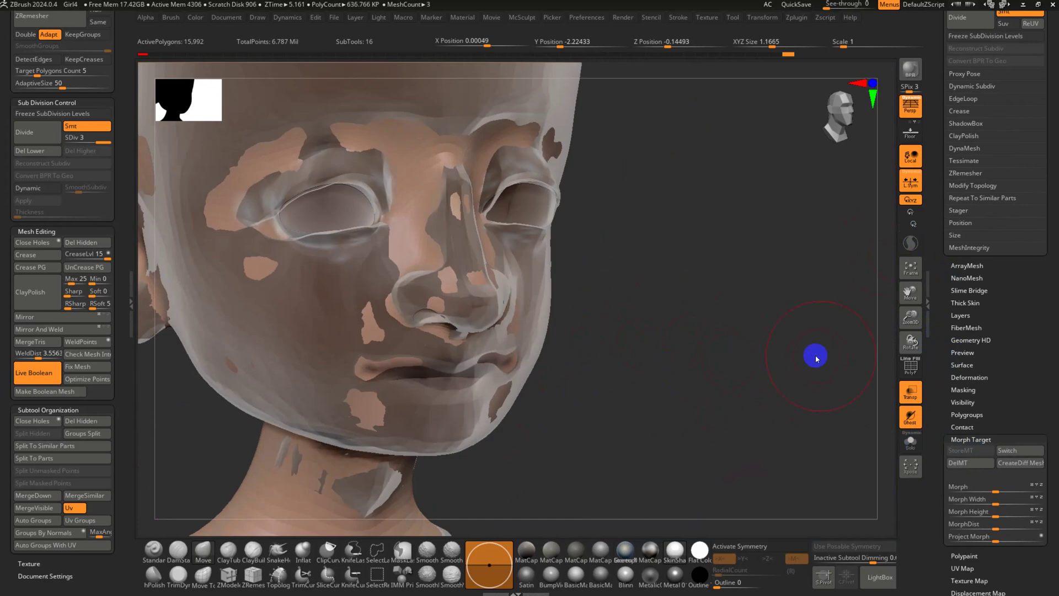
pyautogui.click(919, 449)
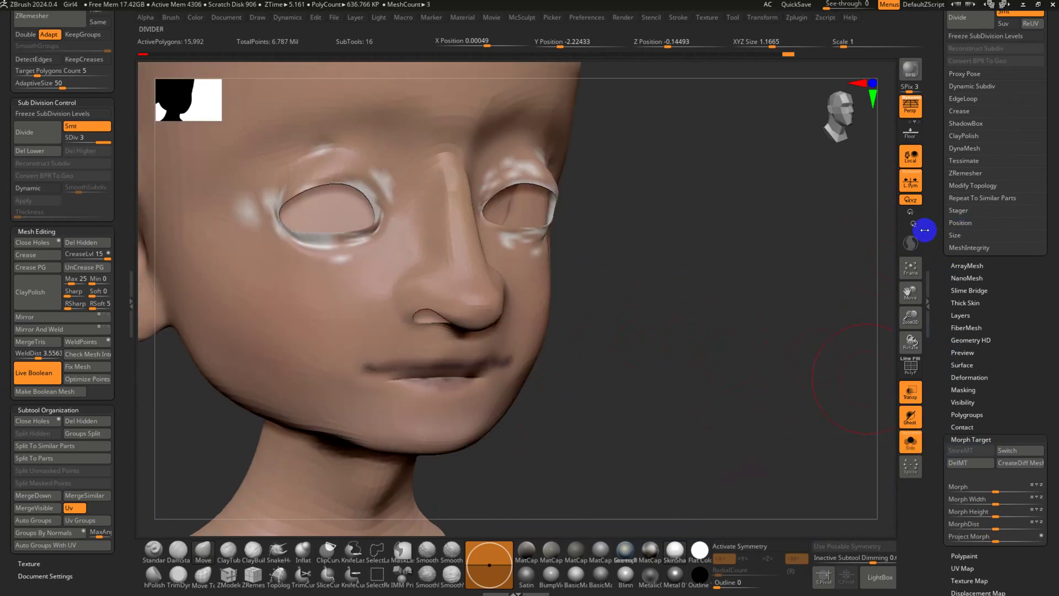
pyautogui.moveTo(935, 257); pyautogui.dragTo(950, 332)
pyautogui.click(975, 118)
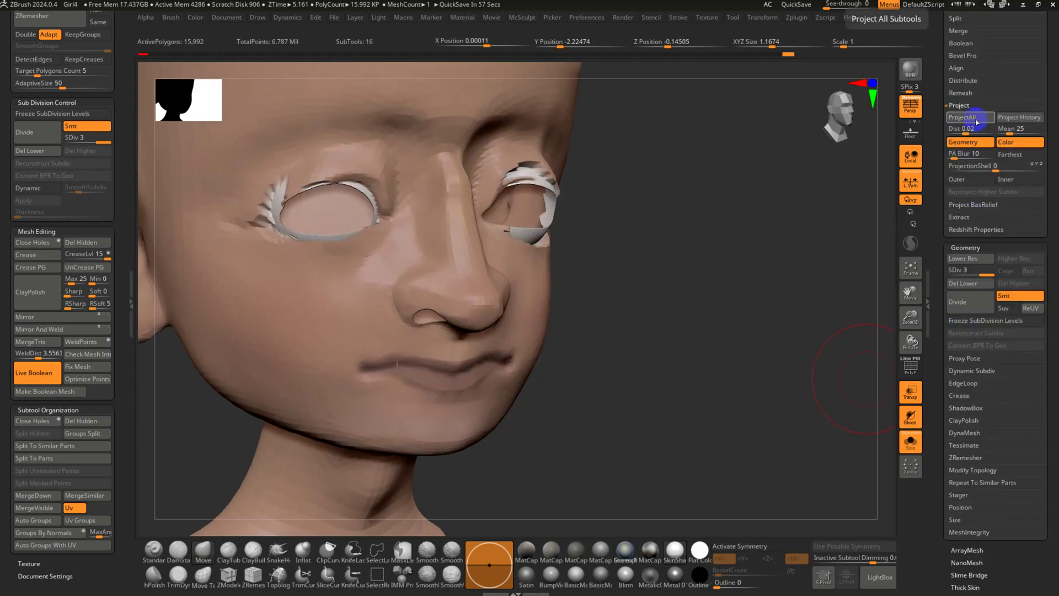
# Smooth the projection distortions around the eyelids of the character's right eye
pyautogui.moveTo(697, 190)
pyautogui.mouseDown()
pyautogui.moveTo(610, 172)
pyautogui.moveTo(610, 191)
pyautogui.moveTo(567, 225)
pyautogui.moveTo(528, 231)
pyautogui.mouseUp()
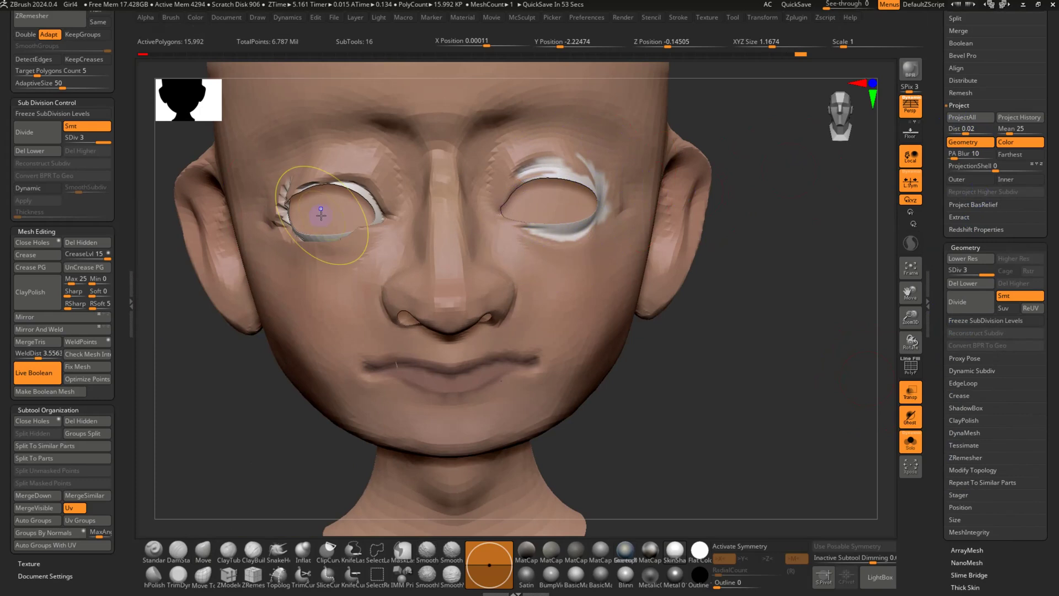
pyautogui.moveTo(321, 214)
pyautogui.keyDown('shift'); pyautogui.mouseDown()
pyautogui.moveTo(284, 201)
pyautogui.moveTo(312, 242)
pyautogui.moveTo(367, 190)
pyautogui.moveTo(381, 199)
pyautogui.mouseUp(); pyautogui.keyUp('shift')
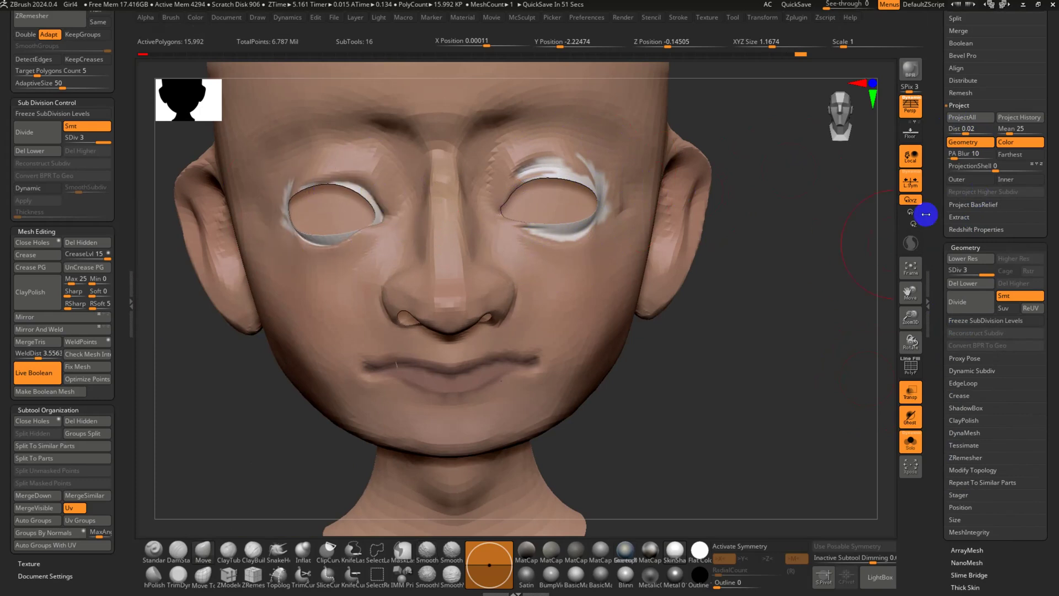
pyautogui.moveTo(783, 317); pyautogui.dragTo(1045, 441)
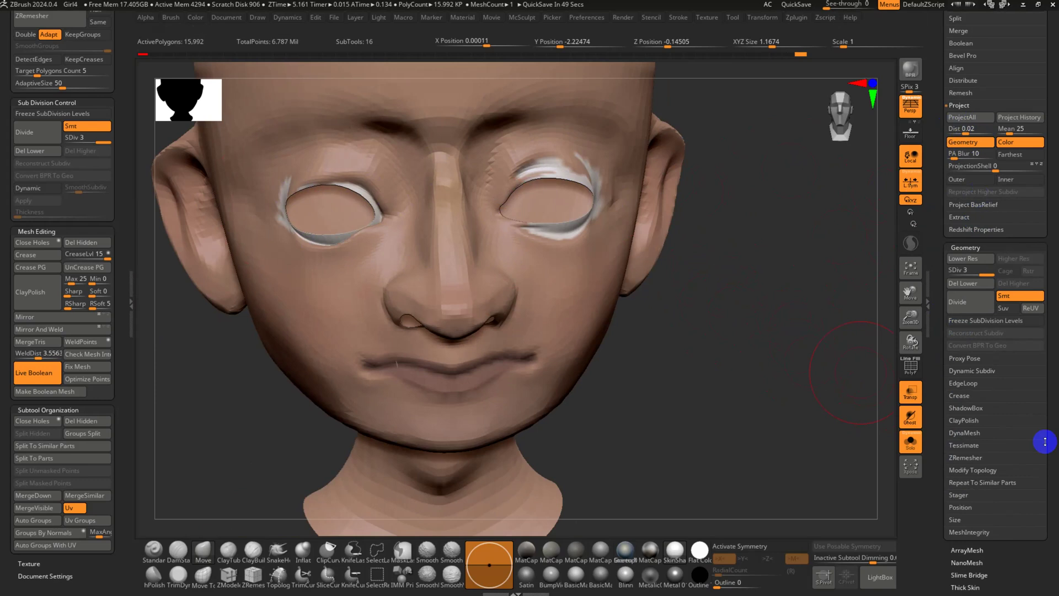
# Show the sculpted head over the base mesh and examine how the two surfaces match around the eyes
pyautogui.click(902, 448)
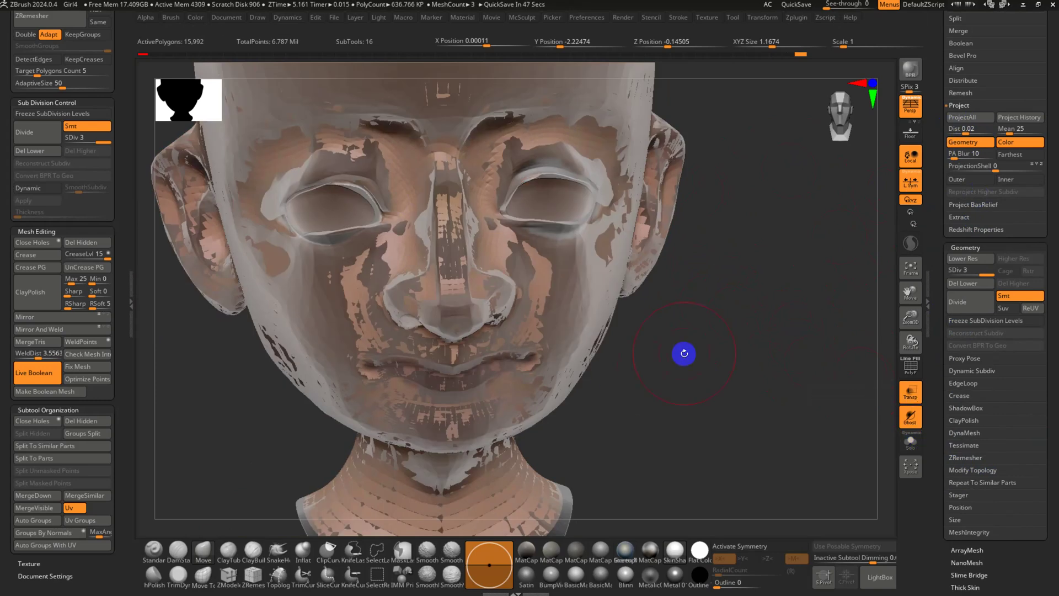
pyautogui.moveTo(683, 352); pyautogui.dragTo(717, 421)
pyautogui.keyDown('alt'); pyautogui.moveTo(733, 355); pyautogui.dragTo(717, 421); pyautogui.keyUp('alt')
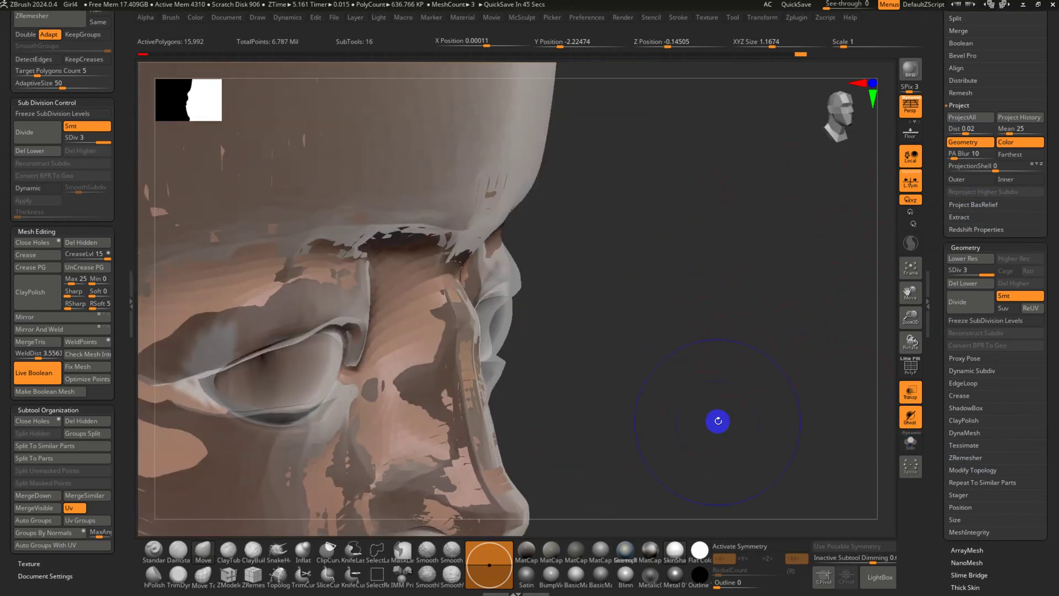
# Switch the head to subdivision level 1 and activate symmetry across X
pyautogui.hotkey('shift', 'd')
pyautogui.hotkey('shift', 'd')
pyautogui.moveTo(634, 374); pyautogui.dragTo(552, 329)
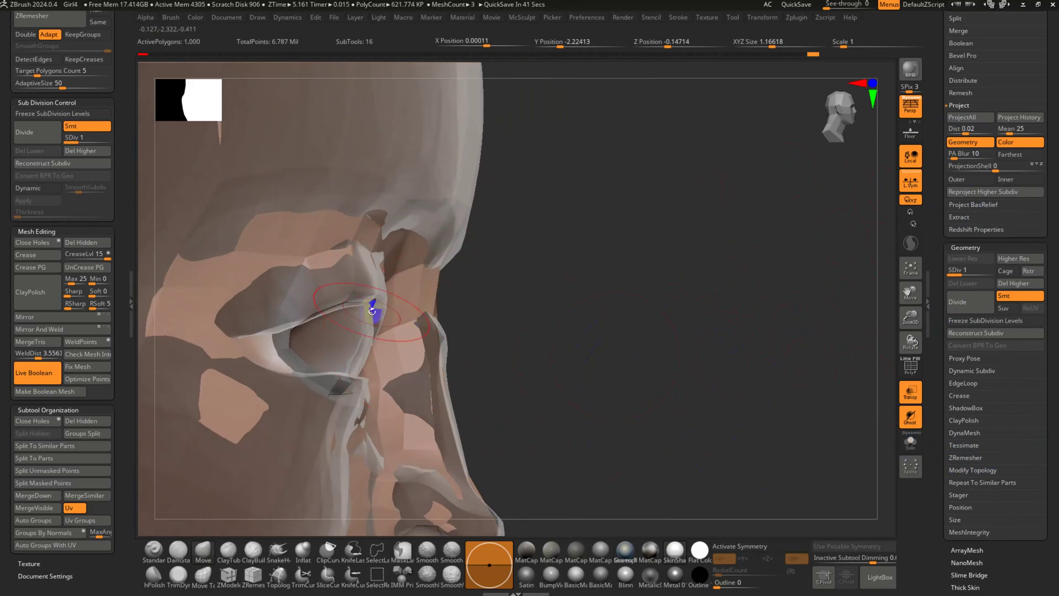
pyautogui.moveTo(627, 326); pyautogui.dragTo(607, 333)
pyautogui.press('x')
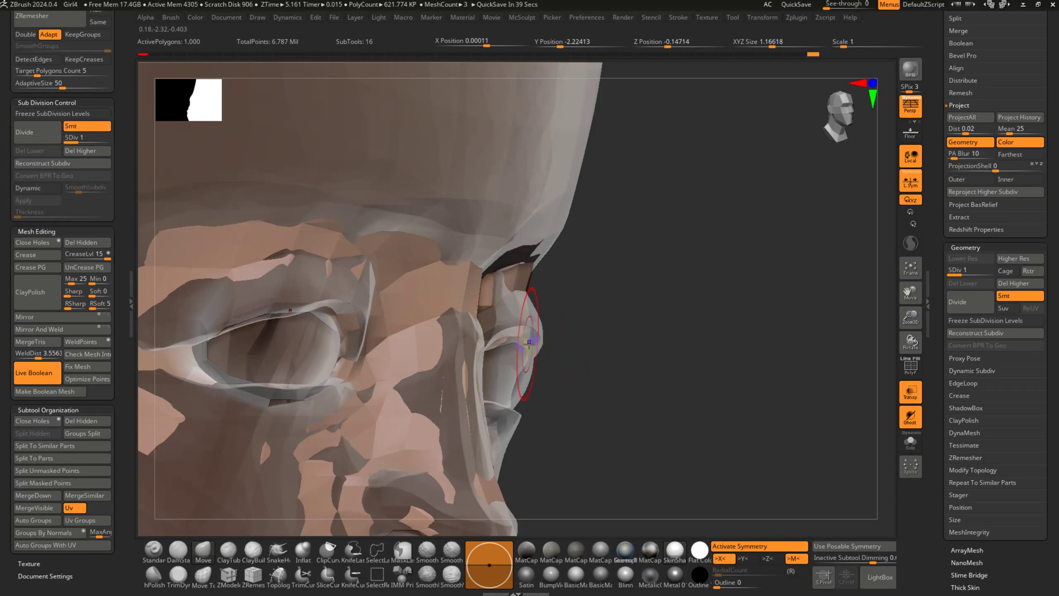
# Move the eyelid edges of both eyes symmetrically toward the overlapping sculpt's lid surfaces
pyautogui.moveTo(530, 343)
pyautogui.mouseDown()
pyautogui.moveTo(550, 343)
pyautogui.moveTo(555, 305)
pyautogui.mouseUp()
pyautogui.moveTo(524, 342)
pyautogui.mouseDown(button='right')
pyautogui.moveTo(514, 286)
pyautogui.moveTo(437, 290)
pyautogui.mouseUp(button='right')
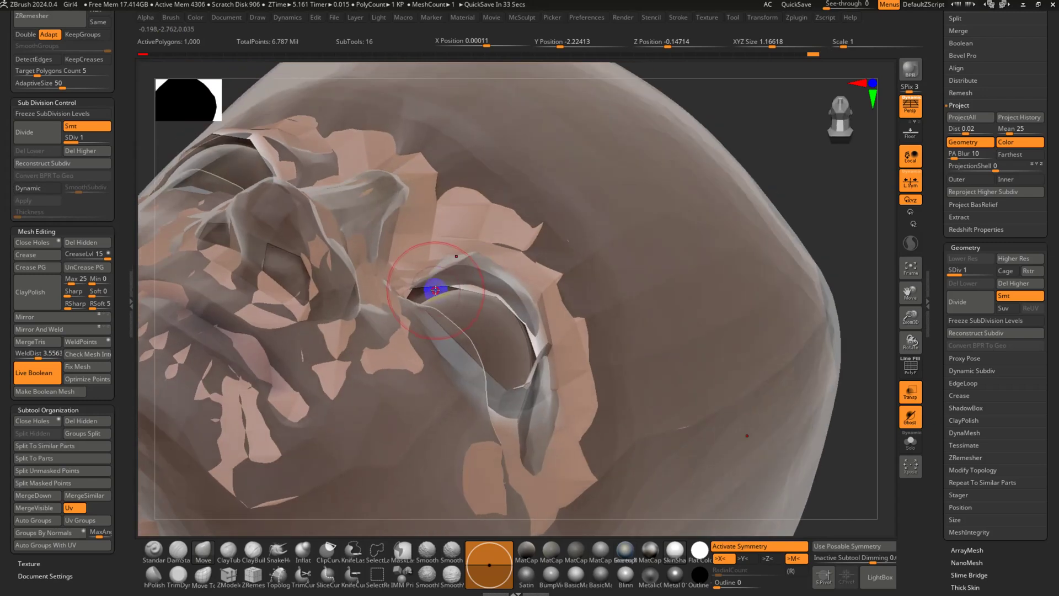
pyautogui.moveTo(479, 287)
pyautogui.mouseDown()
pyautogui.moveTo(471, 270)
pyautogui.moveTo(494, 291)
pyautogui.mouseUp()
pyautogui.moveTo(515, 310)
pyautogui.mouseDown(button='right')
pyautogui.moveTo(510, 340)
pyautogui.moveTo(577, 302)
pyautogui.moveTo(526, 364)
pyautogui.moveTo(524, 331)
pyautogui.moveTo(535, 343)
pyautogui.moveTo(510, 310)
pyautogui.mouseUp(button='right')
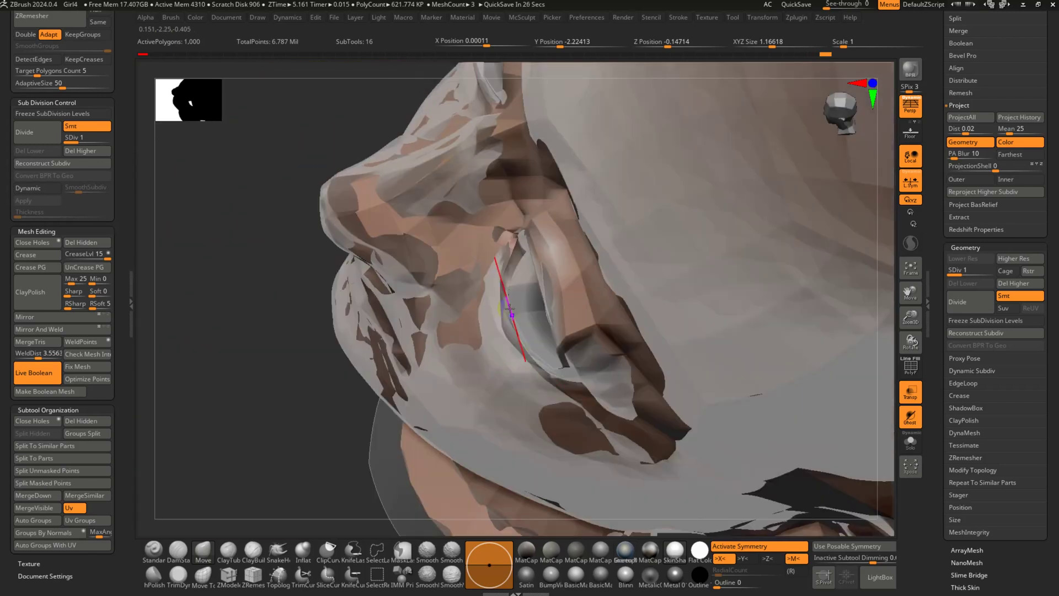
pyautogui.moveTo(506, 303); pyautogui.dragTo(488, 293)
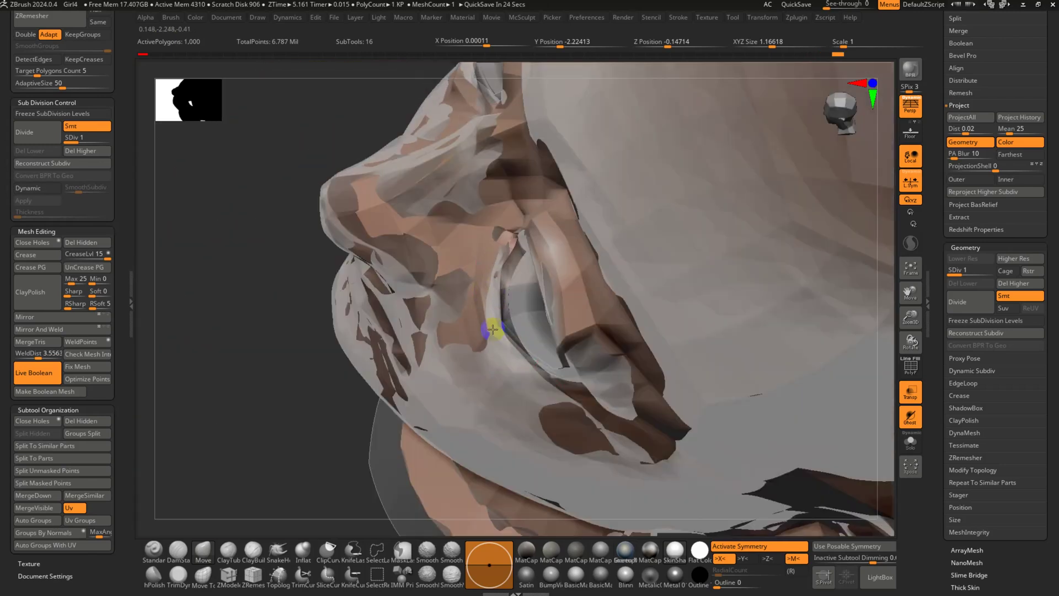
# Move the outer eye corners and the inner part of the upper eyelids to line up with the overlapping sculpt
pyautogui.moveTo(535, 373); pyautogui.dragTo(572, 359, button='right')
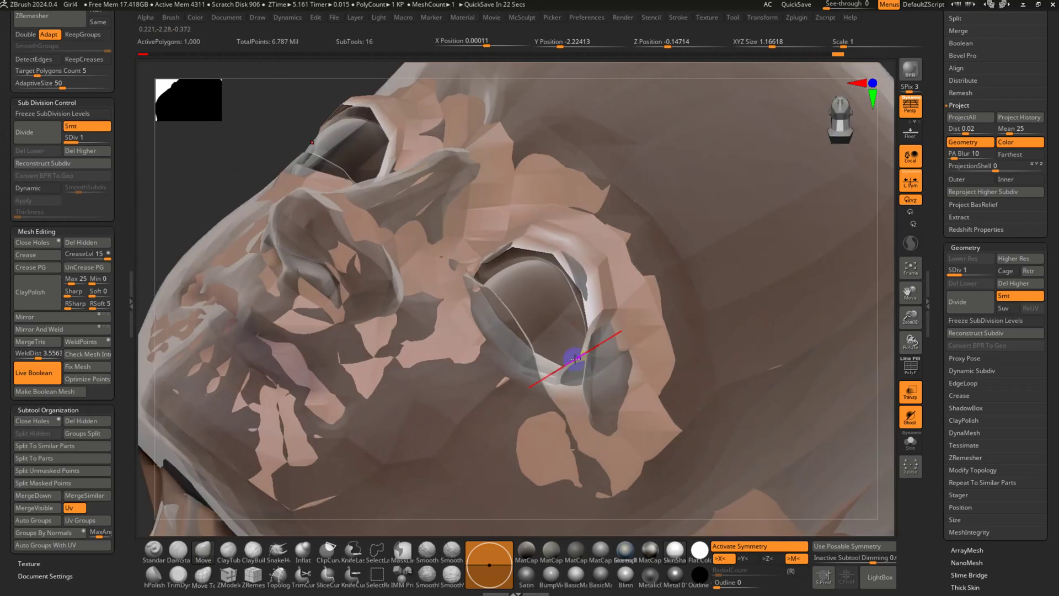
pyautogui.moveTo(572, 359); pyautogui.dragTo(594, 386)
pyautogui.moveTo(594, 386); pyautogui.dragTo(572, 370, button='right')
pyautogui.moveTo(573, 370)
pyautogui.mouseDown()
pyautogui.moveTo(592, 380)
pyautogui.moveTo(588, 407)
pyautogui.moveTo(601, 421)
pyautogui.mouseUp()
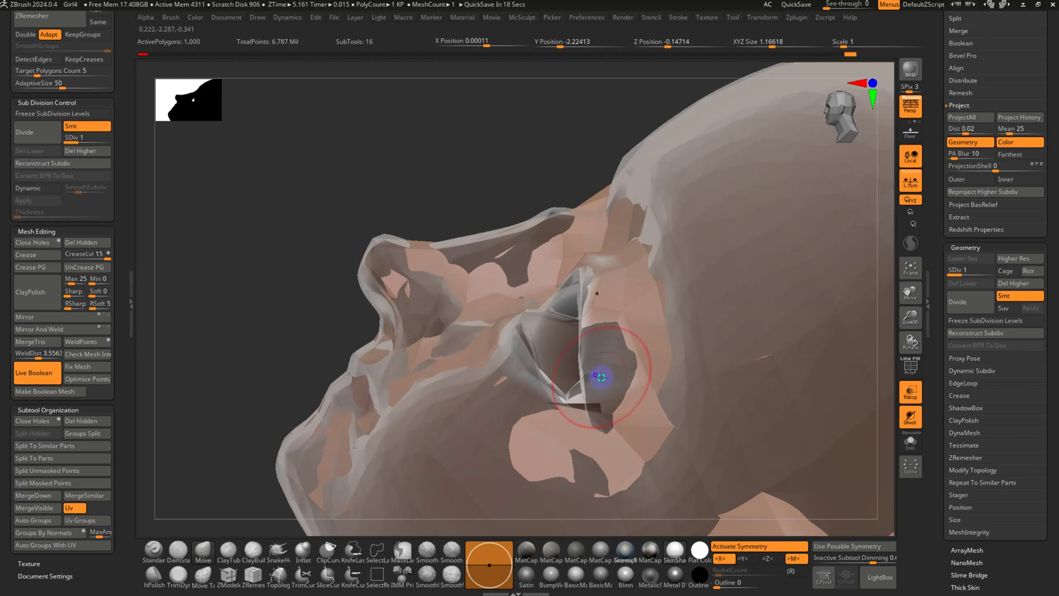
pyautogui.moveTo(601, 378)
pyautogui.mouseDown(button='right')
pyautogui.moveTo(649, 444)
pyautogui.moveTo(473, 320)
pyautogui.moveTo(485, 243)
pyautogui.mouseUp(button='right')
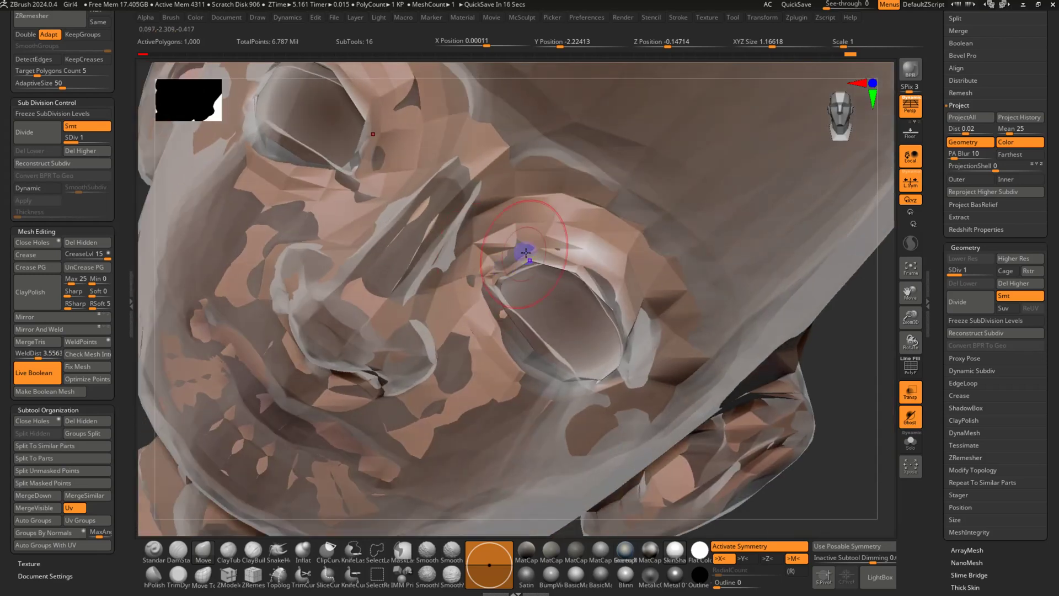
pyautogui.moveTo(524, 248); pyautogui.dragTo(571, 274)
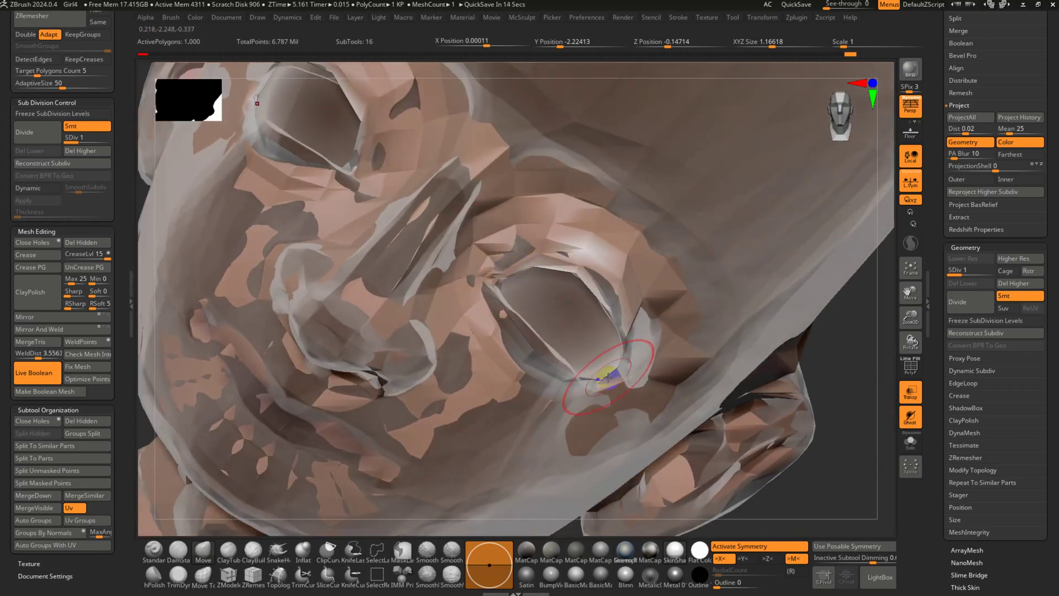
# Move the head surface just above the ear to match the overlapping sculpt
pyautogui.press('f')
pyautogui.keyDown('shift'); pyautogui.moveTo(634, 350); pyautogui.dragTo(468, 275, button='right'); pyautogui.keyUp('shift')
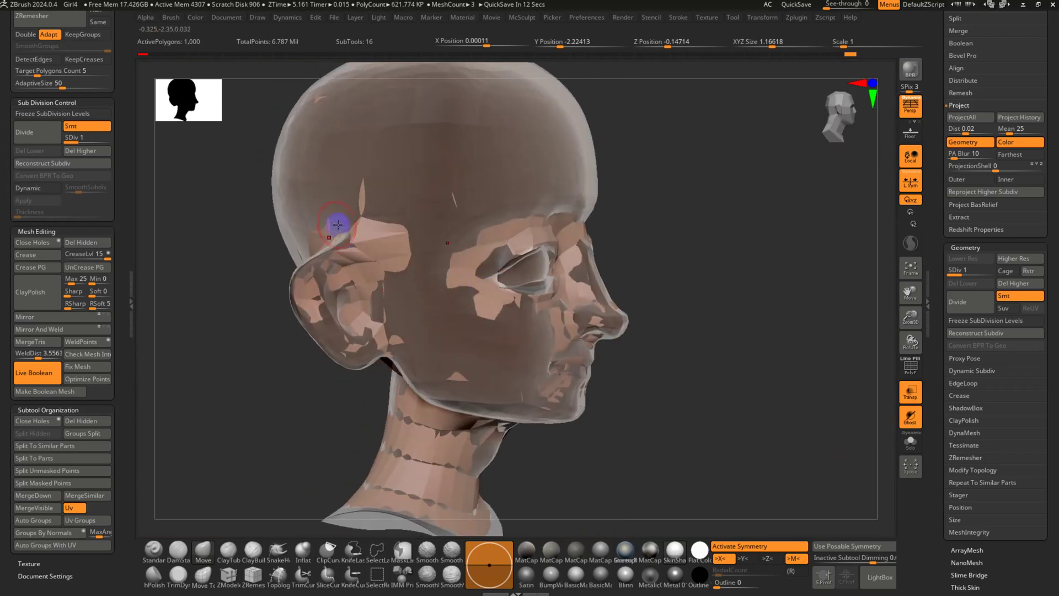
pyautogui.moveTo(359, 250); pyautogui.dragTo(342, 236)
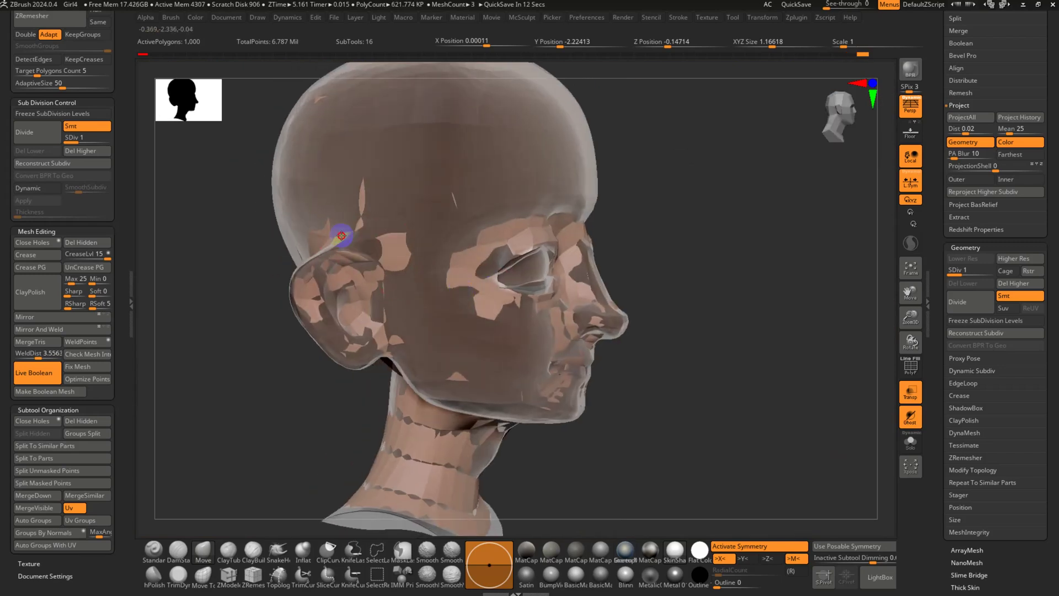
# Compare the head with the sculpt at subdivision levels 2 and 1, and examine how the surfaces fit around the neck
pyautogui.click(963, 303)
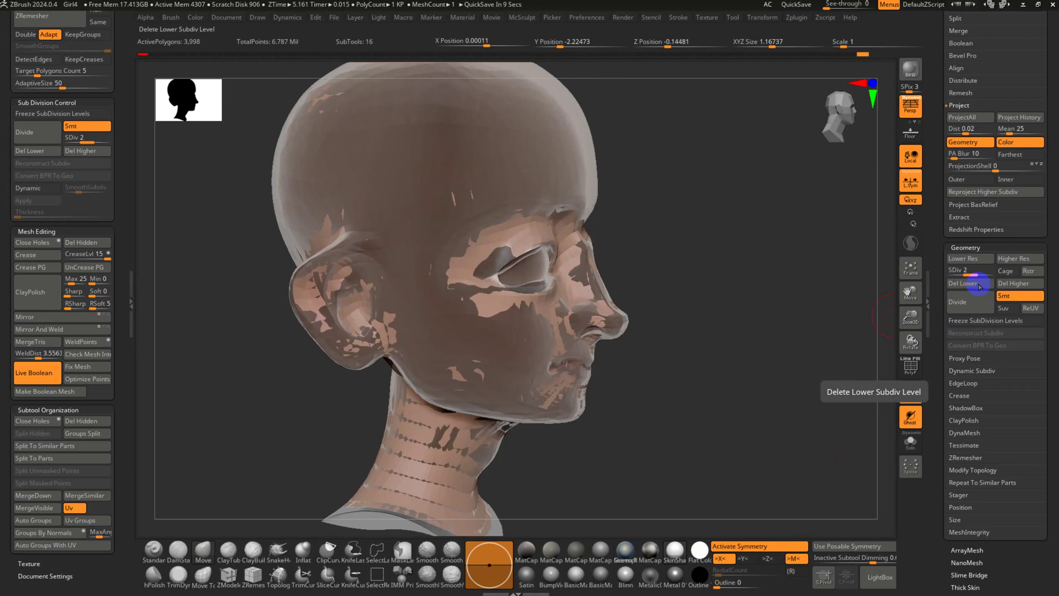
pyautogui.hotkey('shift', 'd')
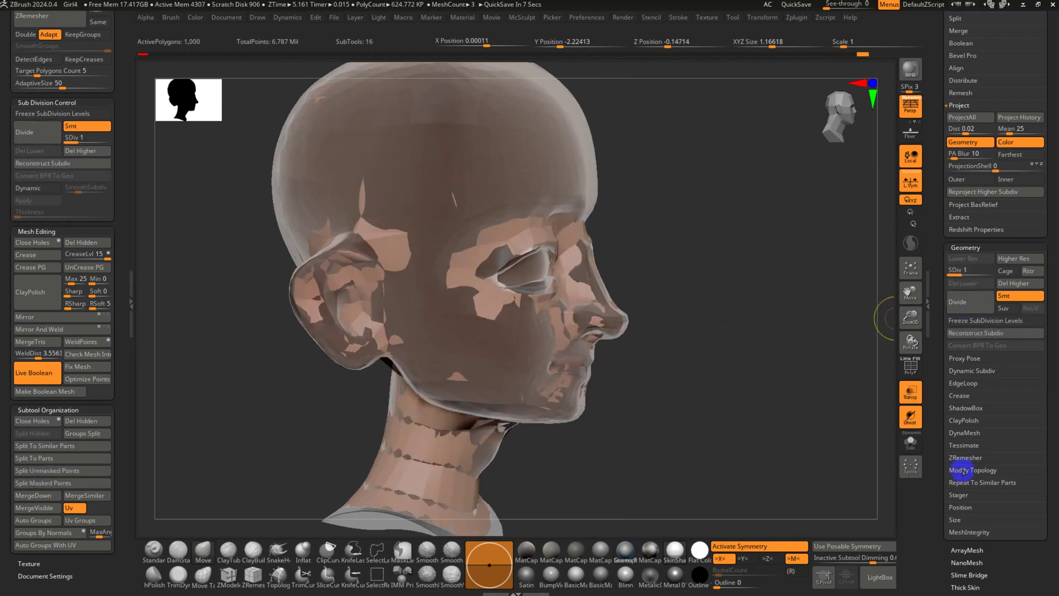
pyautogui.hotkey('shift', 'f')
pyautogui.hotkey('shift', 'f')
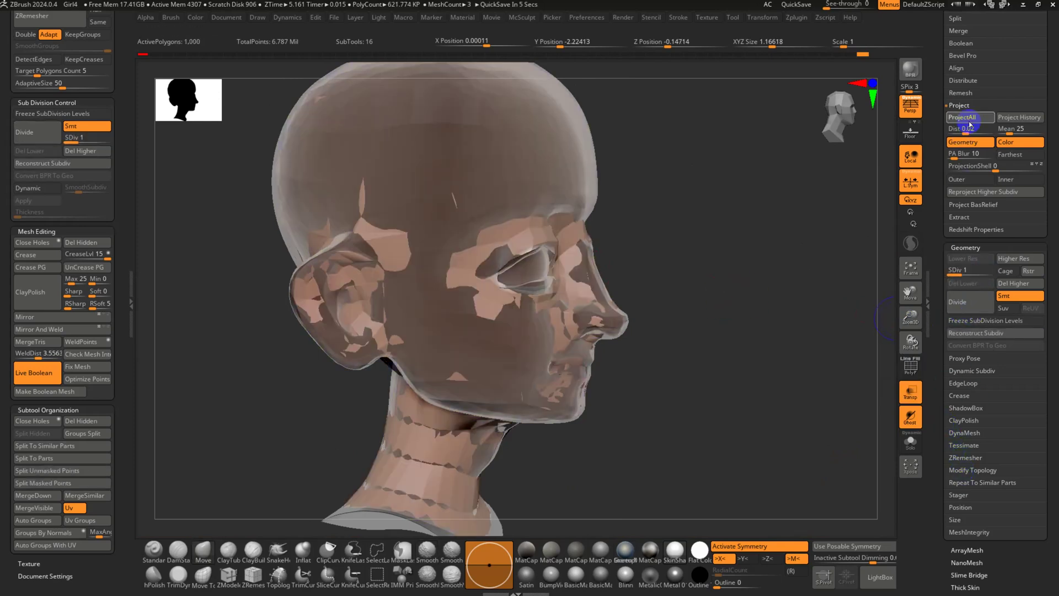
pyautogui.keyDown('ctrl'); pyautogui.moveTo(766, 248); pyautogui.dragTo(761, 342, button='right'); pyautogui.keyUp('ctrl')
pyautogui.keyDown('alt'); pyautogui.moveTo(624, 182); pyautogui.dragTo(380, 221, button='right'); pyautogui.keyUp('alt')
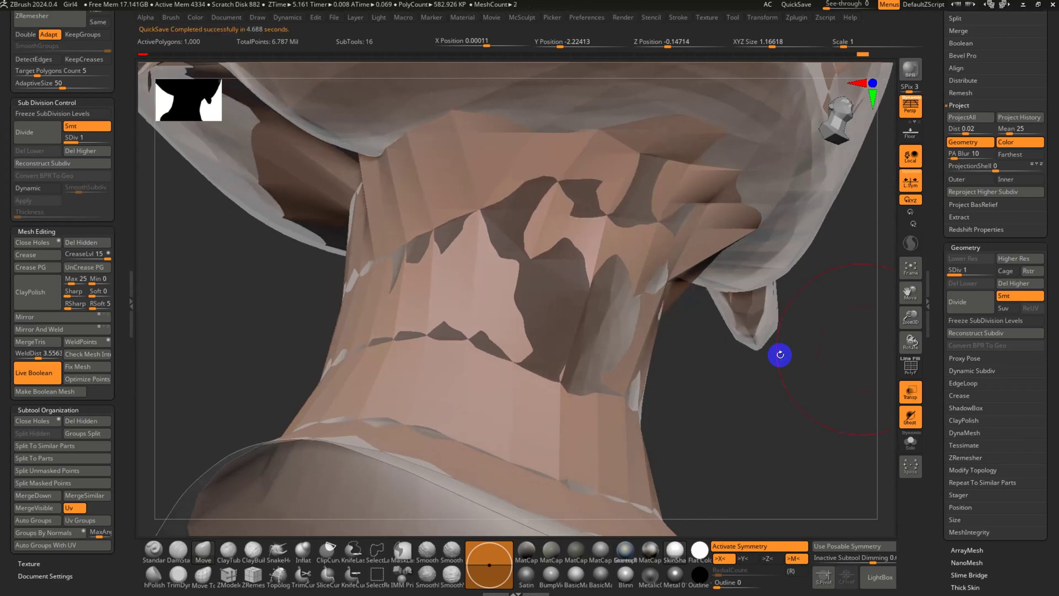
pyautogui.moveTo(798, 372); pyautogui.dragTo(797, 430, button='right')
# Isolate the head at subdivision level 3, turn on the polygroup wireframe and show only the upper lip polygroup
pyautogui.click(908, 441)
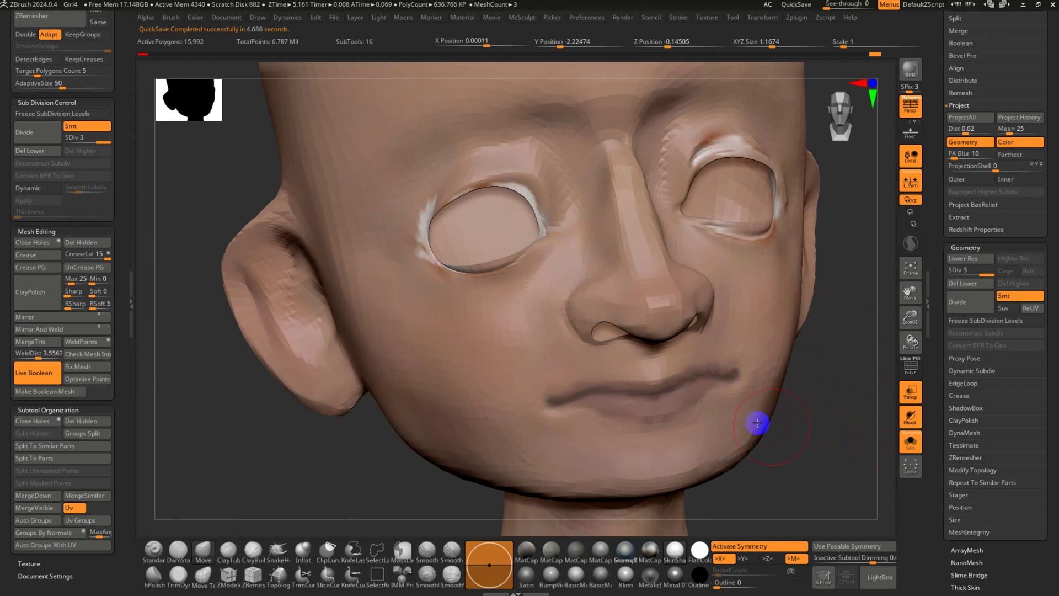
pyautogui.hotkey('shift', 'f')
pyautogui.hotkey('shift', 'f')
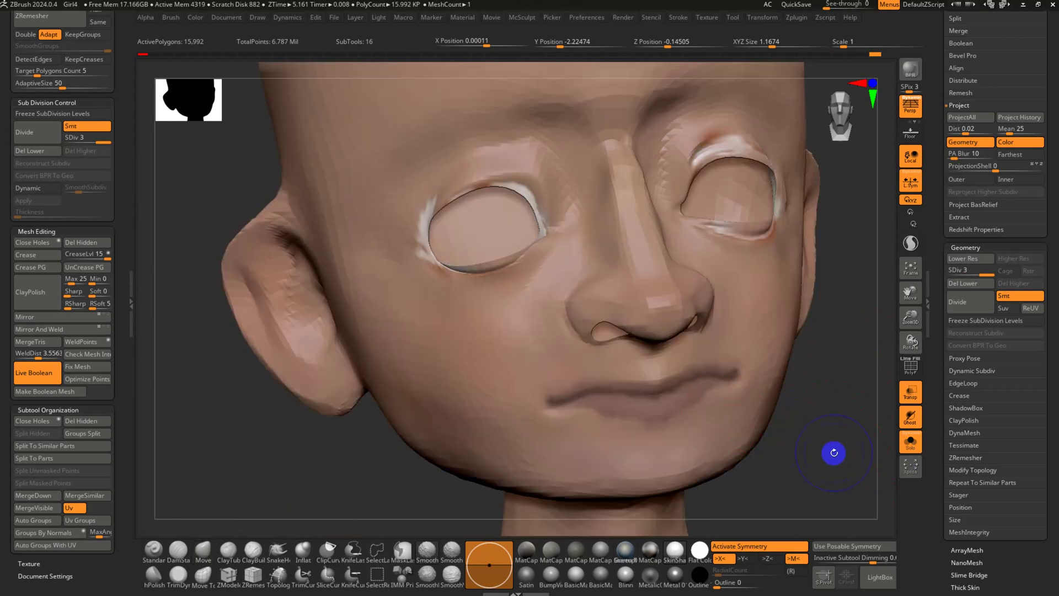
pyautogui.hotkey('shift', 'f')
pyautogui.keyDown('ctrl'); pyautogui.keyDown('shift'); pyautogui.click(595, 393); pyautogui.keyUp('shift'); pyautogui.keyUp('ctrl')
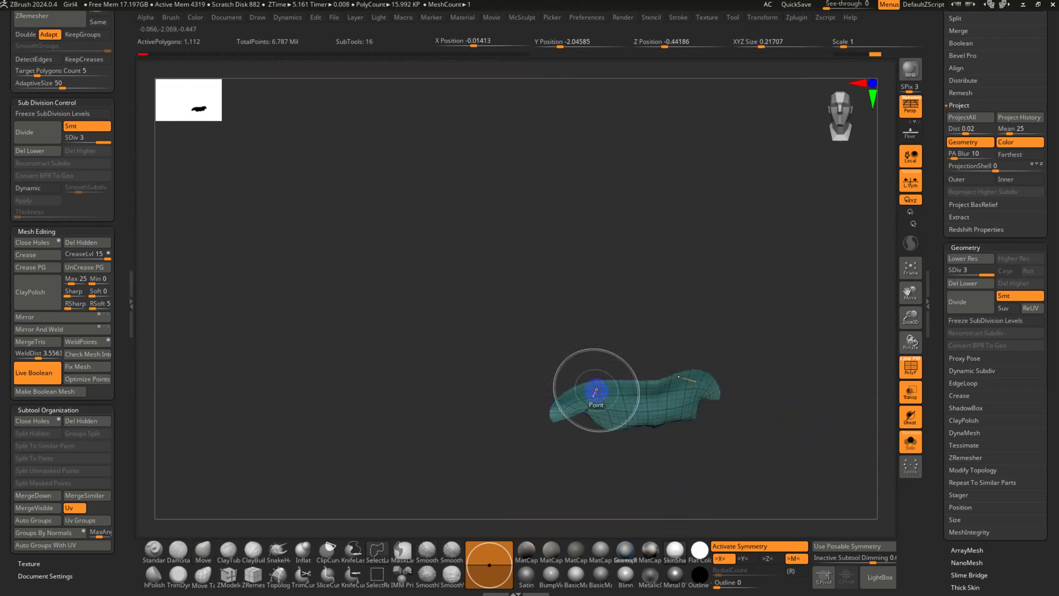
# Smooth the lower edge of the isolated upper lip and unhide the rest of the head
pyautogui.moveTo(643, 411); pyautogui.dragTo(650, 422)
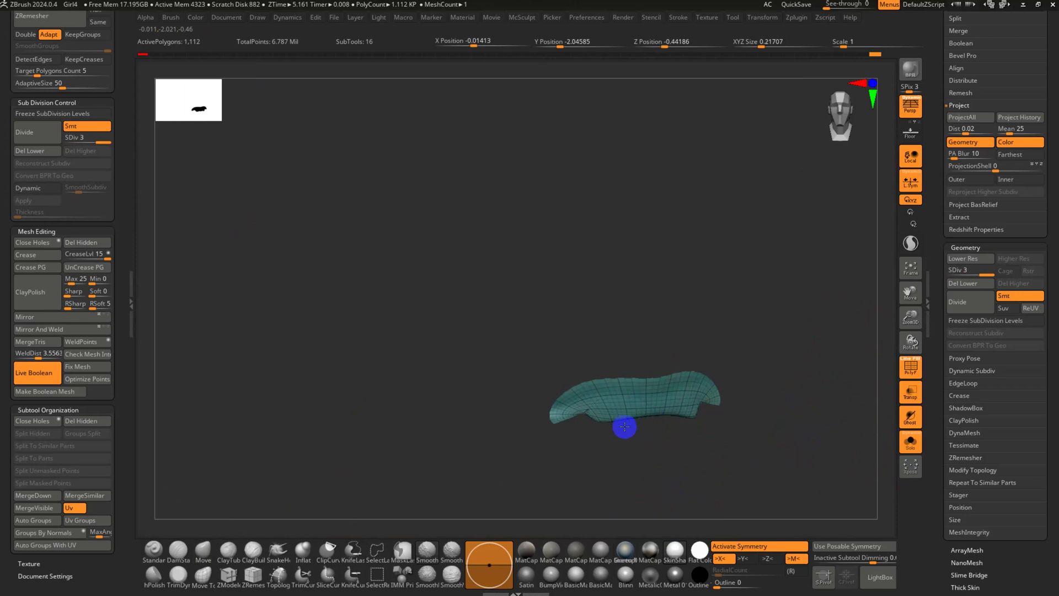
pyautogui.press('s')
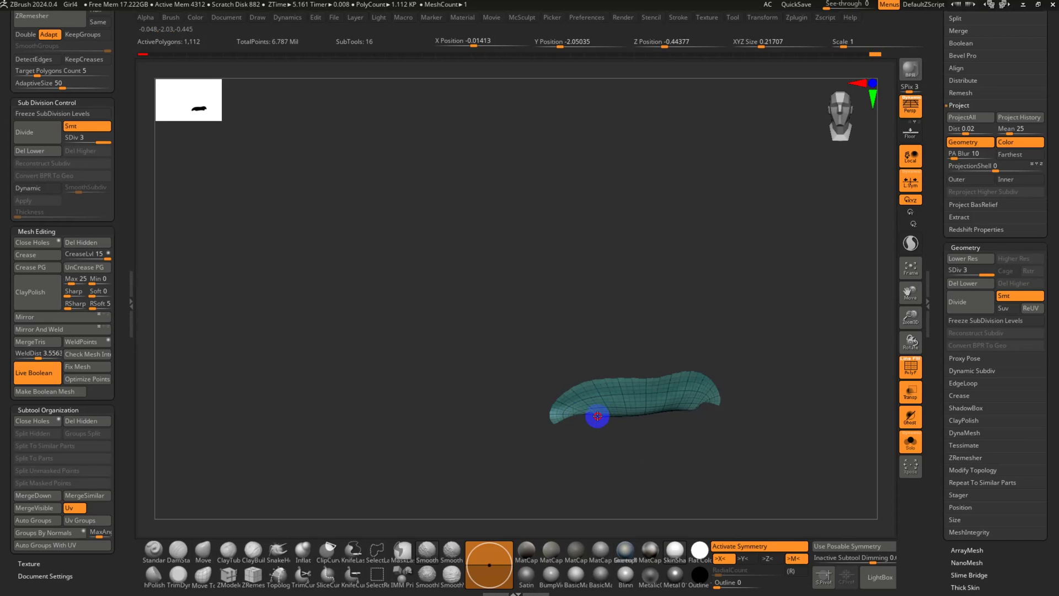
pyautogui.hotkey('ctrl', 'z')
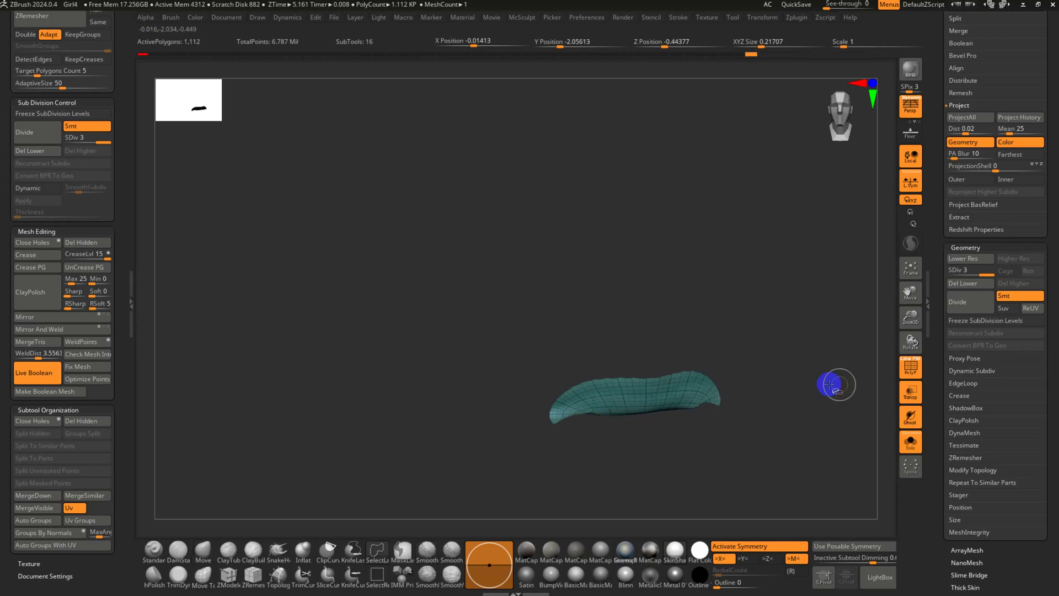
pyautogui.keyDown('ctrl'); pyautogui.keyDown('shift'); pyautogui.click(851, 376); pyautogui.keyUp('shift'); pyautogui.keyUp('ctrl')
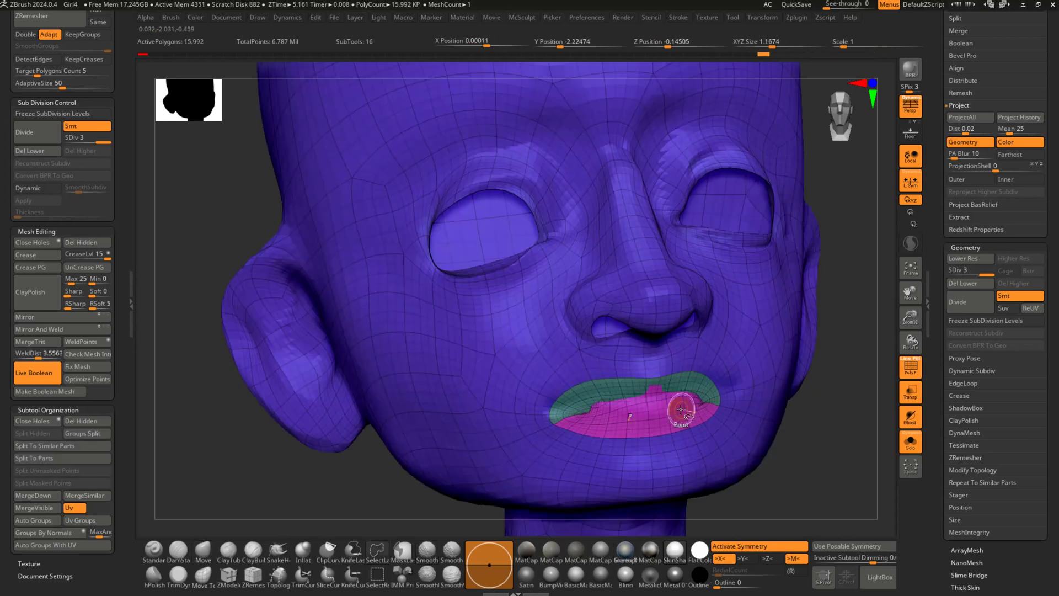
# Isolate the lower lip polygroup, smooth its distorted upper edge and unhide the rest of the head
pyautogui.keyDown('ctrl'); pyautogui.keyDown('shift'); pyautogui.click(656, 414); pyautogui.keyUp('shift'); pyautogui.keyUp('ctrl')
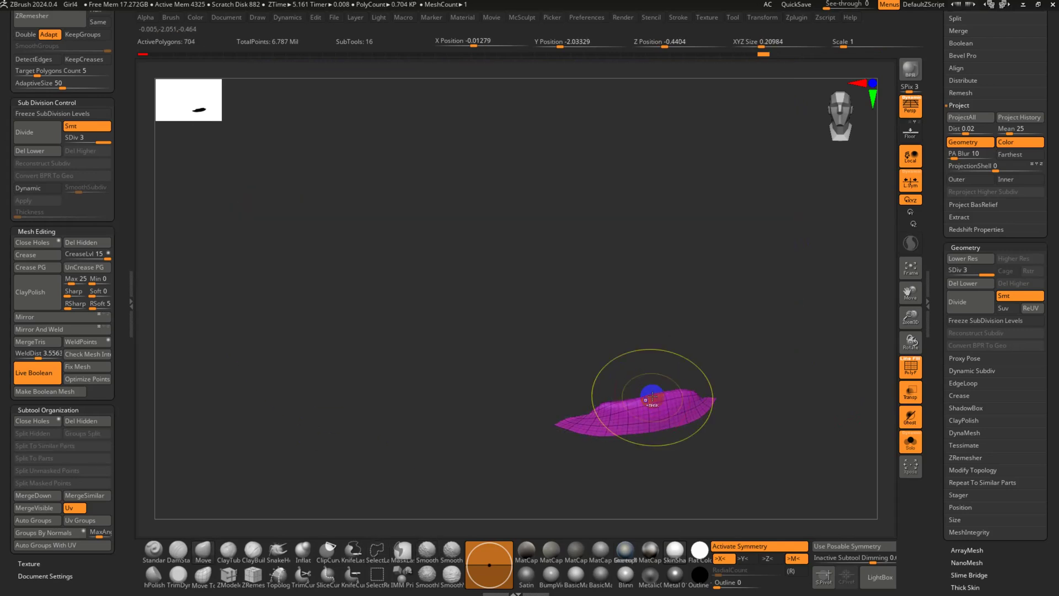
pyautogui.press('s')
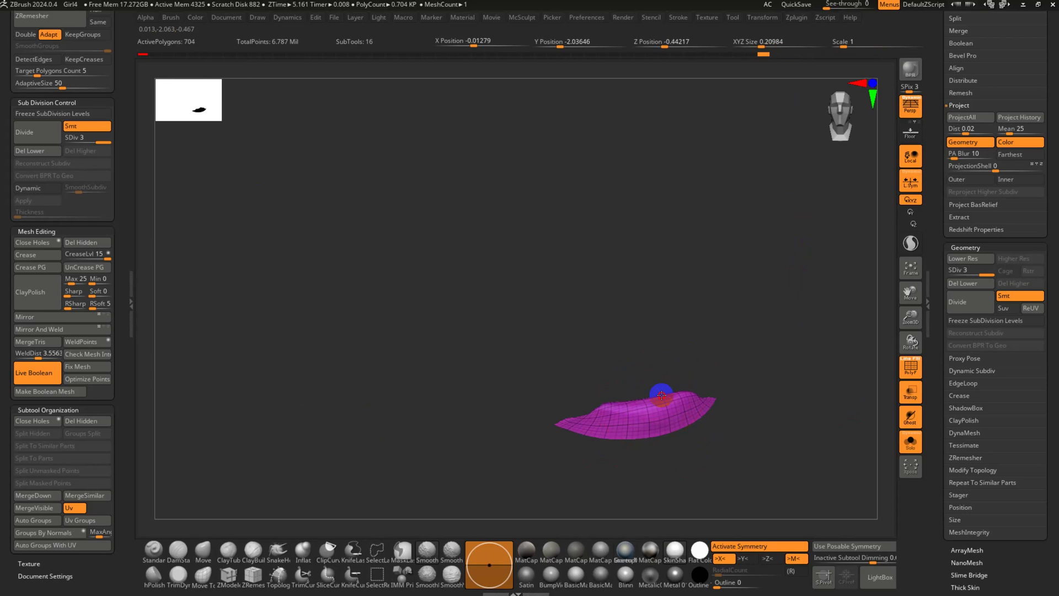
pyautogui.keyDown('ctrl'); pyautogui.keyDown('shift'); pyautogui.click(846, 403); pyautogui.keyUp('shift'); pyautogui.keyUp('ctrl')
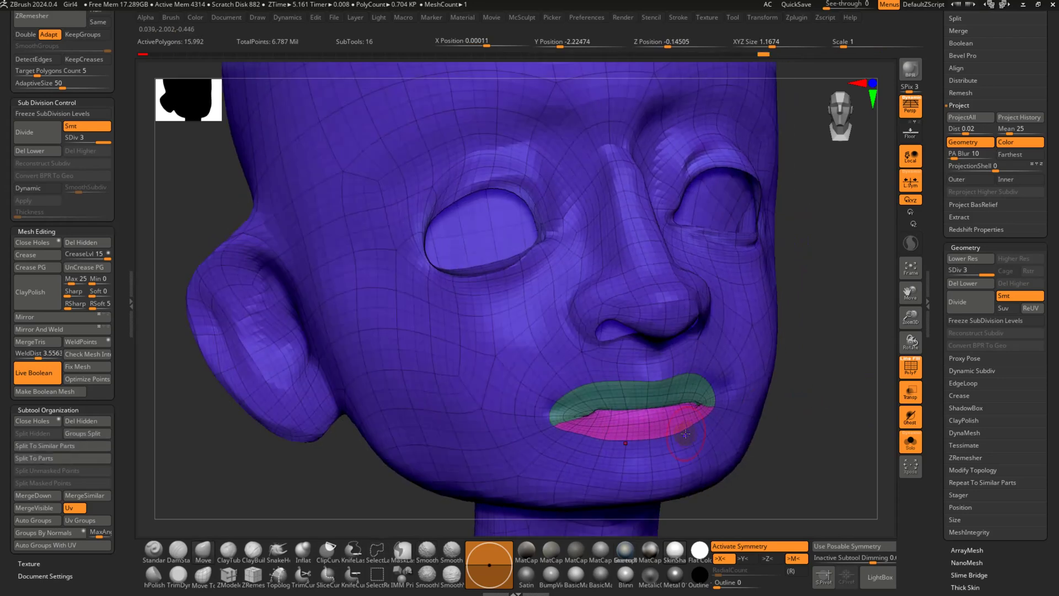
# Examine the lips and mouth corners from the front with the polygroup wireframe on and off, leaving it off
pyautogui.hotkey('shift', 'f')
pyautogui.keyDown('ctrl'); pyautogui.moveTo(801, 468); pyautogui.dragTo(763, 425, button='right'); pyautogui.keyUp('ctrl')
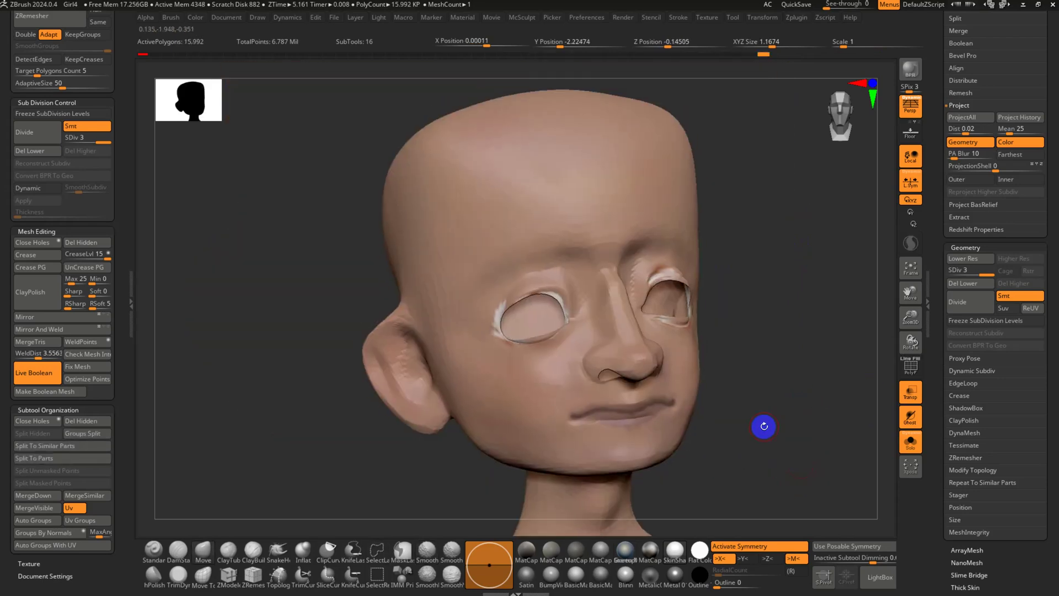
pyautogui.keyDown('shift'); pyautogui.moveTo(764, 426); pyautogui.dragTo(771, 416); pyautogui.keyUp('shift')
pyautogui.keyDown('ctrl'); pyautogui.moveTo(771, 416); pyautogui.dragTo(811, 454, button='right'); pyautogui.keyUp('ctrl')
pyautogui.moveTo(810, 455); pyautogui.dragTo(671, 405)
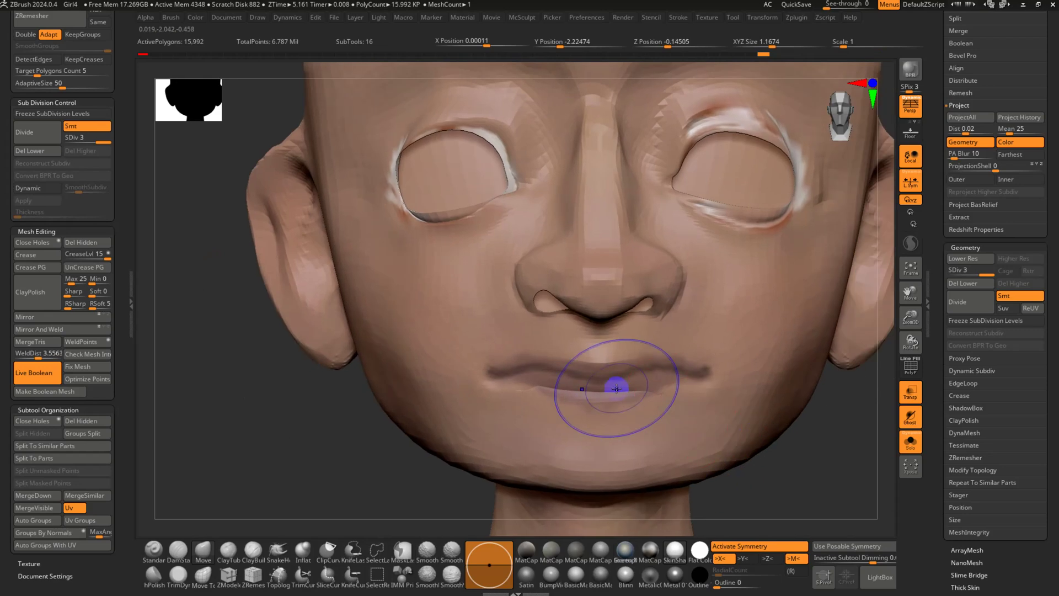
pyautogui.hotkey('shift', 'f')
pyautogui.hotkey('shift', 'f')
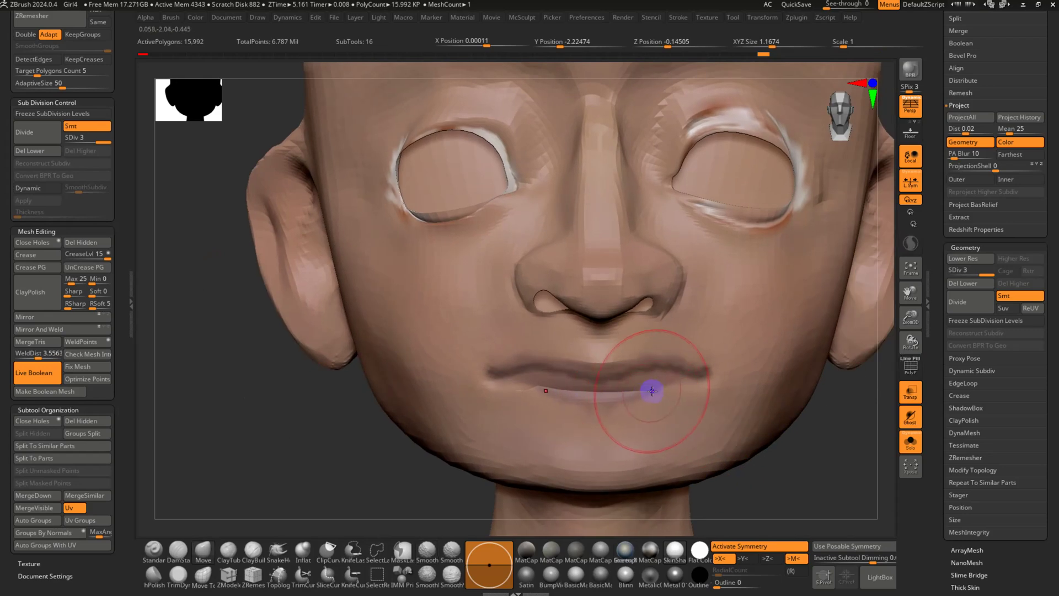
pyautogui.moveTo(651, 391); pyautogui.dragTo(668, 372)
pyautogui.hotkey('shift', 'f')
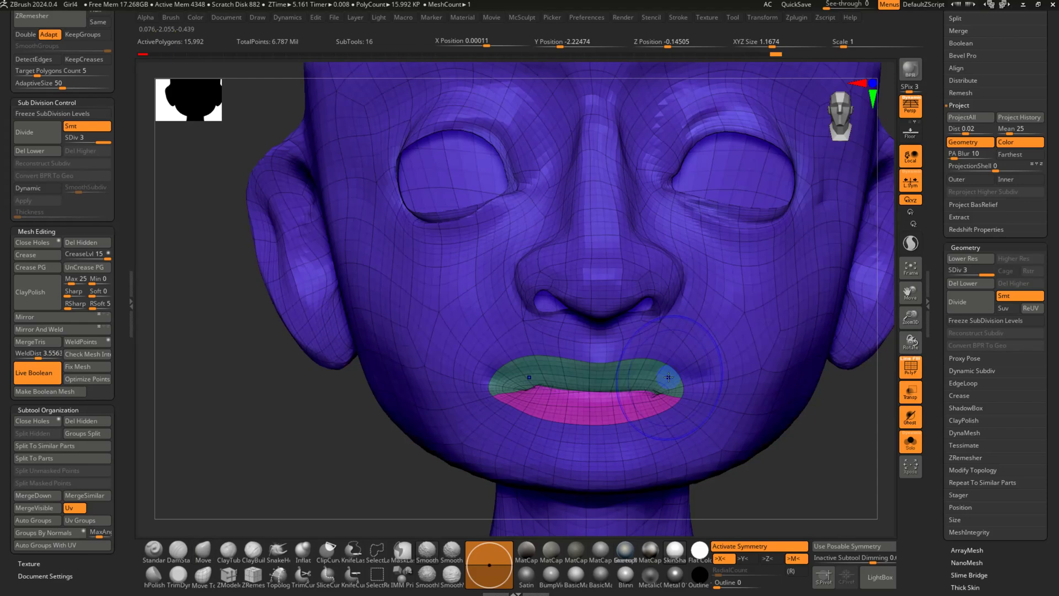
pyautogui.hotkey('shift', 'f')
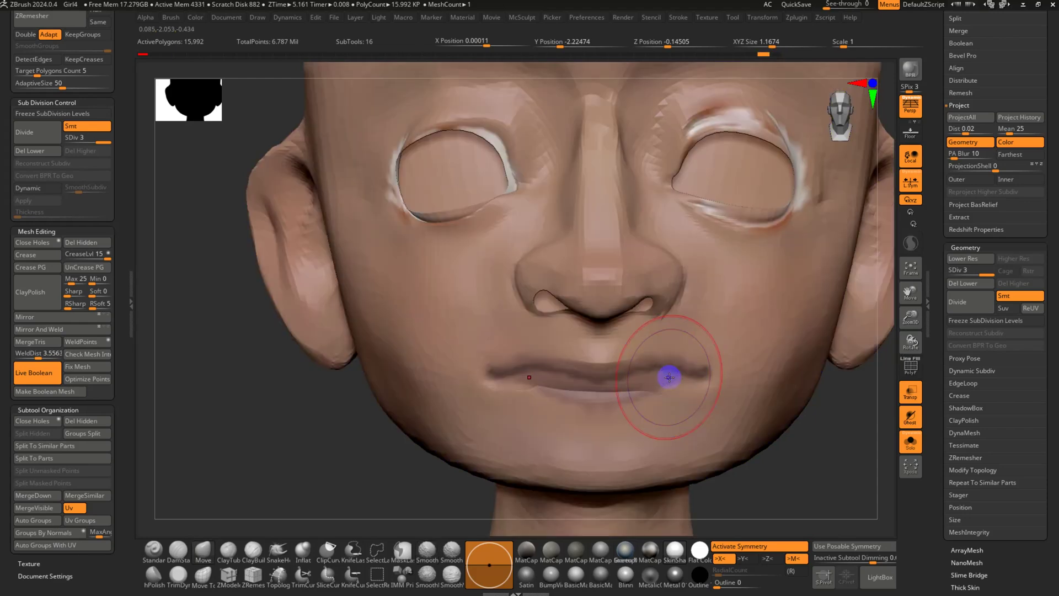
# Show the overlapping sculpt again, turn off the head's Colorize display and set the active colour to white
pyautogui.click(910, 446)
pyautogui.moveTo(124, 124); pyautogui.dragTo(119, 242)
pyautogui.click(44, 407)
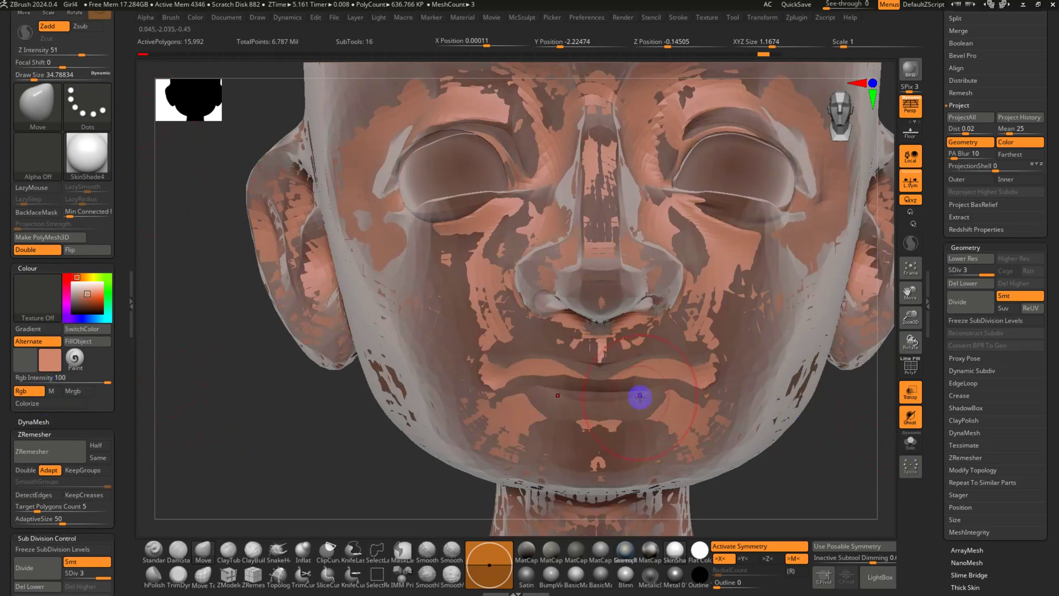
pyautogui.moveTo(71, 279); pyautogui.dragTo(71, 279)
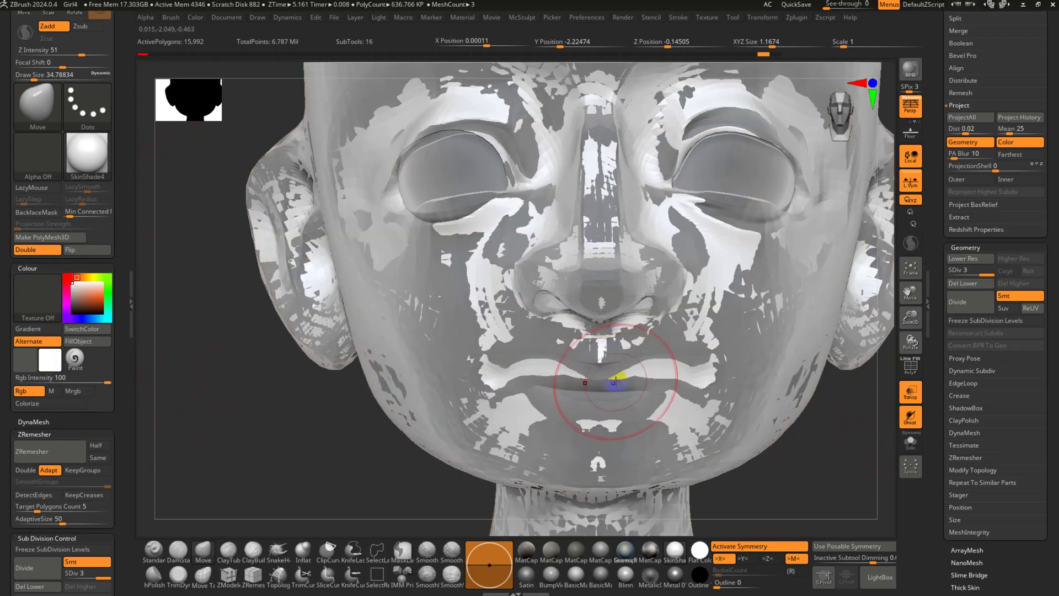
# Move the lips and mouth corners symmetrically to align with the overlapping sculpt's mouth
pyautogui.moveTo(619, 384)
pyautogui.mouseDown()
pyautogui.moveTo(628, 374)
pyautogui.moveTo(669, 387)
pyautogui.moveTo(677, 363)
pyautogui.moveTo(618, 379)
pyautogui.mouseUp()
pyautogui.moveTo(694, 374)
pyautogui.mouseDown()
pyautogui.moveTo(690, 364)
pyautogui.moveTo(734, 385)
pyautogui.moveTo(708, 380)
pyautogui.mouseUp()
pyautogui.moveTo(851, 478); pyautogui.dragTo(959, 496)
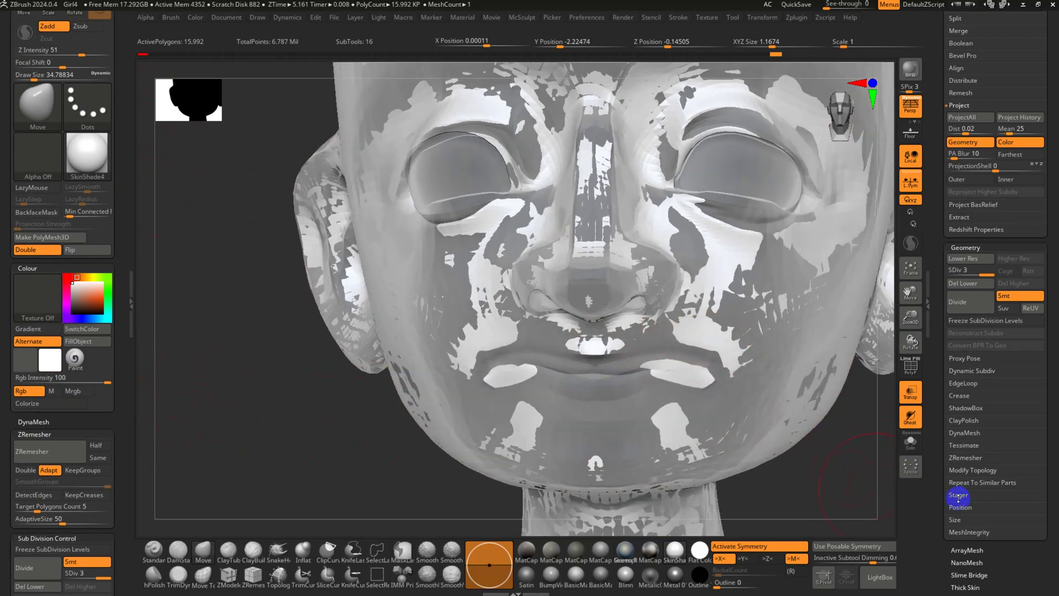
pyautogui.moveTo(889, 494); pyautogui.dragTo(804, 468)
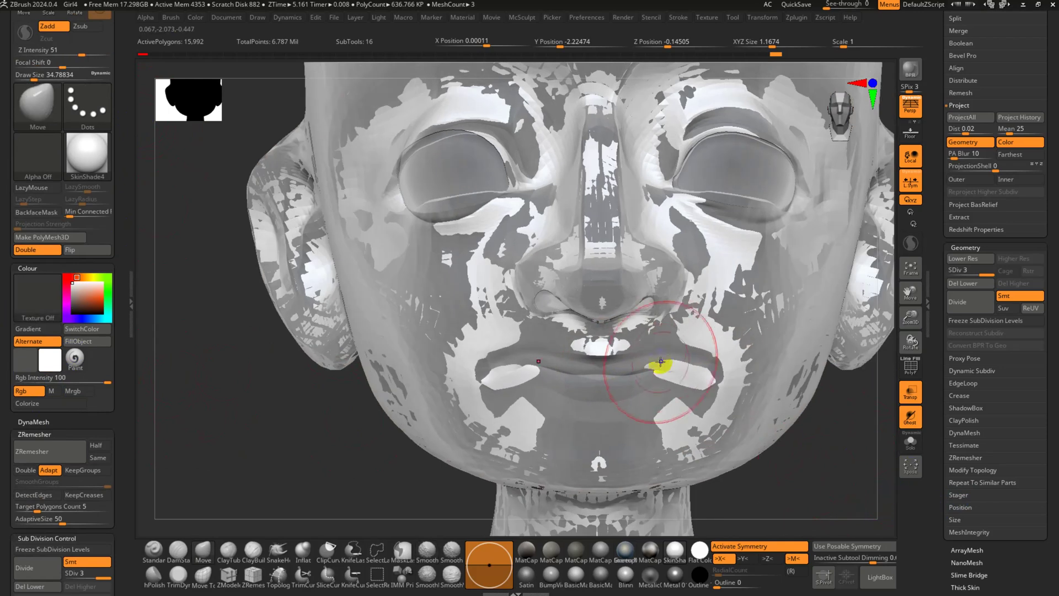
pyautogui.moveTo(684, 367)
pyautogui.mouseDown()
pyautogui.moveTo(669, 355)
pyautogui.moveTo(685, 374)
pyautogui.moveTo(700, 371)
pyautogui.mouseUp()
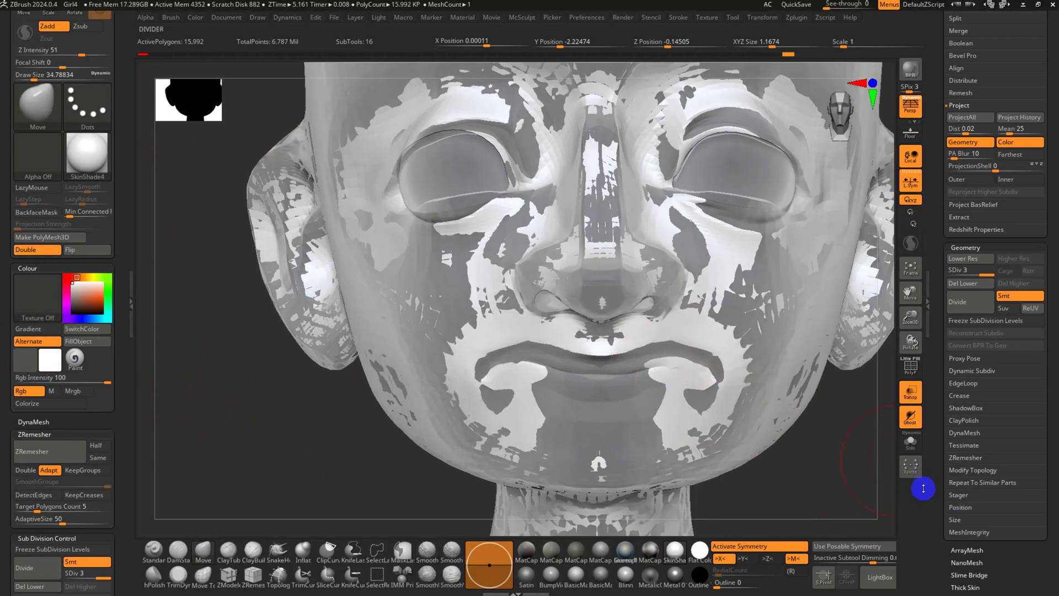
# Delete the head's stored morph target and store a new one from its current shape
pyautogui.moveTo(935, 502); pyautogui.dragTo(930, 385)
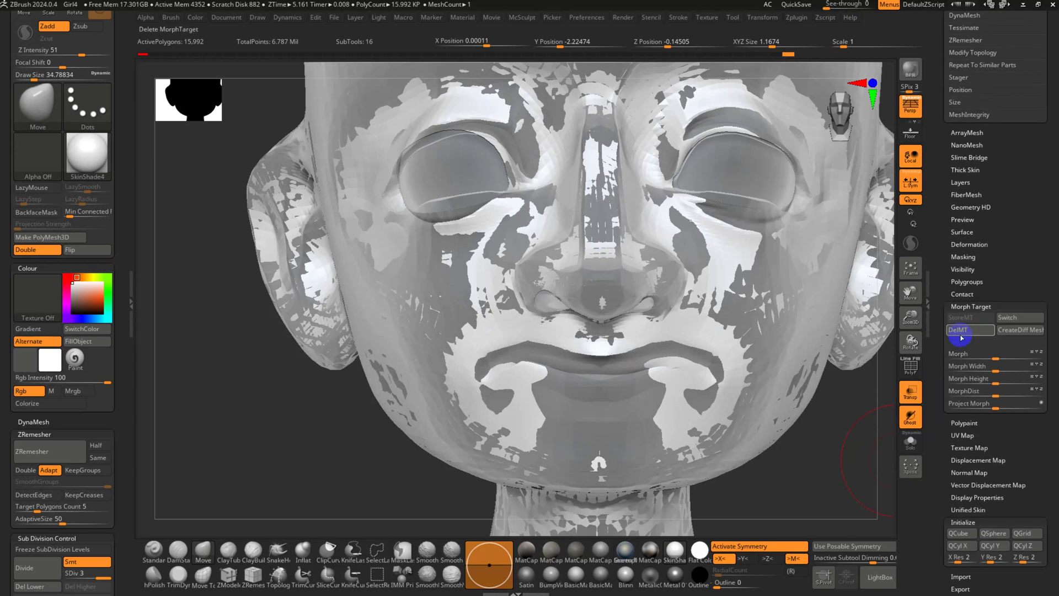
pyautogui.click(961, 332)
pyautogui.click(964, 319)
# Clear any mask on the head and move the upper eyelids symmetrically to align with the overlapping sculpt's eyelids
pyautogui.moveTo(834, 451); pyautogui.dragTo(866, 398)
pyautogui.moveTo(464, 311)
pyautogui.mouseDown(button='right')
pyautogui.moveTo(492, 360)
pyautogui.moveTo(475, 298)
pyautogui.moveTo(504, 315)
pyautogui.mouseUp(button='right')
pyautogui.moveTo(433, 283)
pyautogui.mouseDown(button='right')
pyautogui.moveTo(449, 319)
pyautogui.moveTo(456, 279)
pyautogui.moveTo(526, 276)
pyautogui.moveTo(478, 349)
pyautogui.mouseUp(button='right')
pyautogui.moveTo(447, 364)
pyautogui.mouseDown()
pyautogui.moveTo(407, 308)
pyautogui.moveTo(428, 300)
pyautogui.mouseUp()
pyautogui.moveTo(330, 269); pyautogui.dragTo(327, 267)
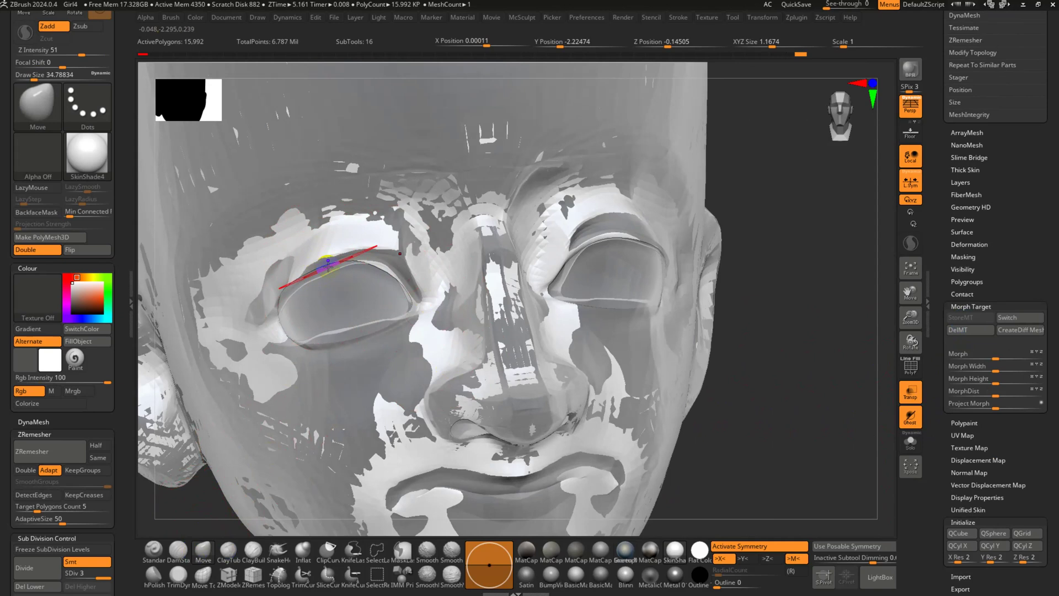
pyautogui.hotkey('shift', 'f')
pyautogui.hotkey('shift', 'f')
pyautogui.keyDown('ctrl'); pyautogui.moveTo(816, 272); pyautogui.dragTo(860, 324); pyautogui.keyUp('ctrl')
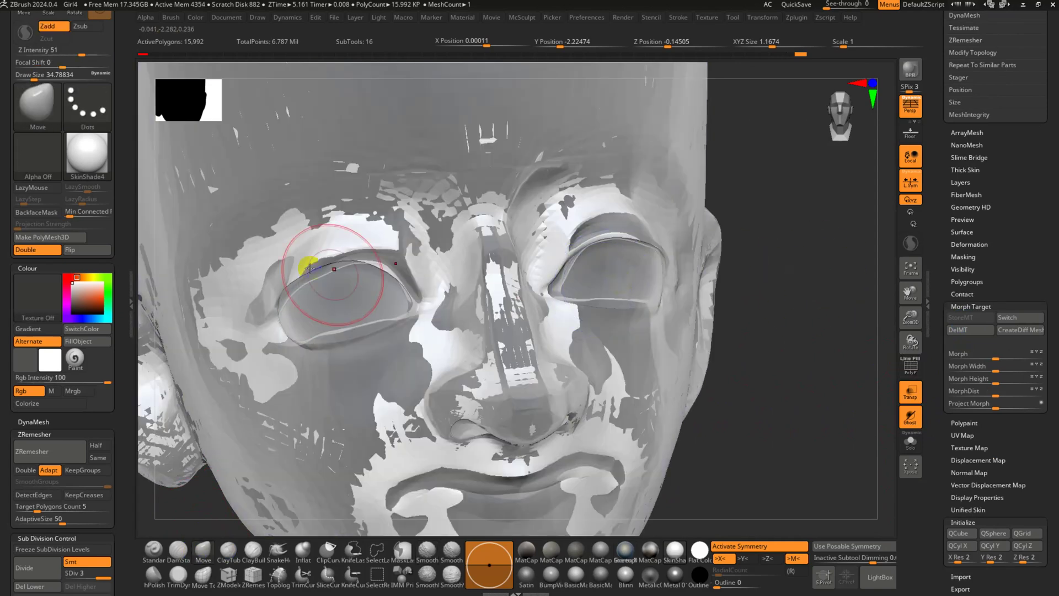
pyautogui.moveTo(324, 263)
pyautogui.mouseDown()
pyautogui.moveTo(333, 286)
pyautogui.moveTo(319, 268)
pyautogui.mouseUp()
# Move the outer eye corners and lower eyelids to line up with the overlapping sculpt from the side
pyautogui.moveTo(301, 285)
pyautogui.mouseDown(button='right')
pyautogui.moveTo(340, 307)
pyautogui.moveTo(331, 308)
pyautogui.moveTo(392, 305)
pyautogui.mouseUp(button='right')
pyautogui.moveTo(402, 361); pyautogui.dragTo(422, 367)
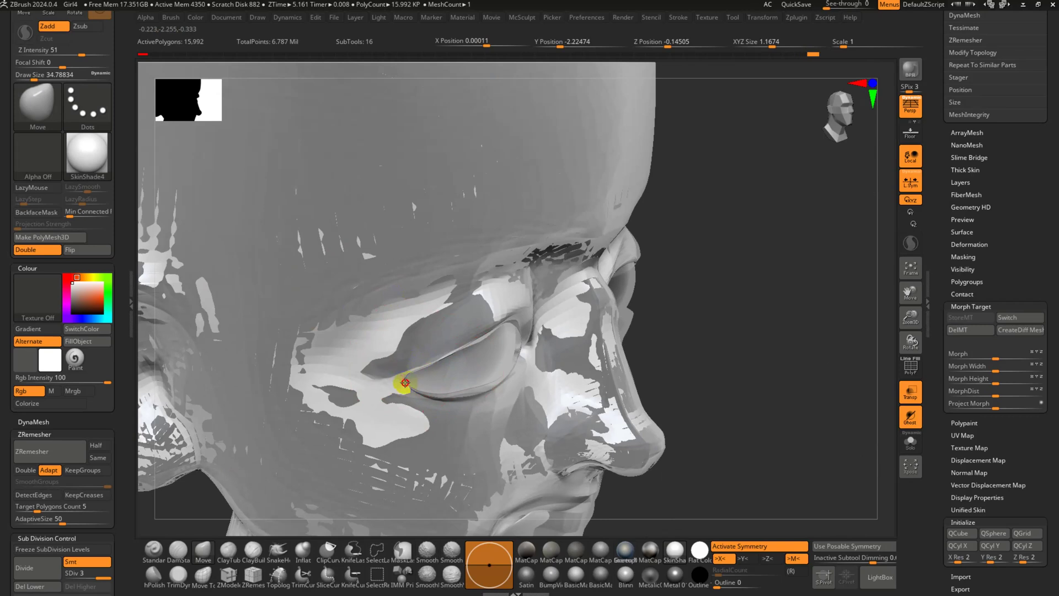
pyautogui.moveTo(379, 385); pyautogui.dragTo(461, 232, button='right')
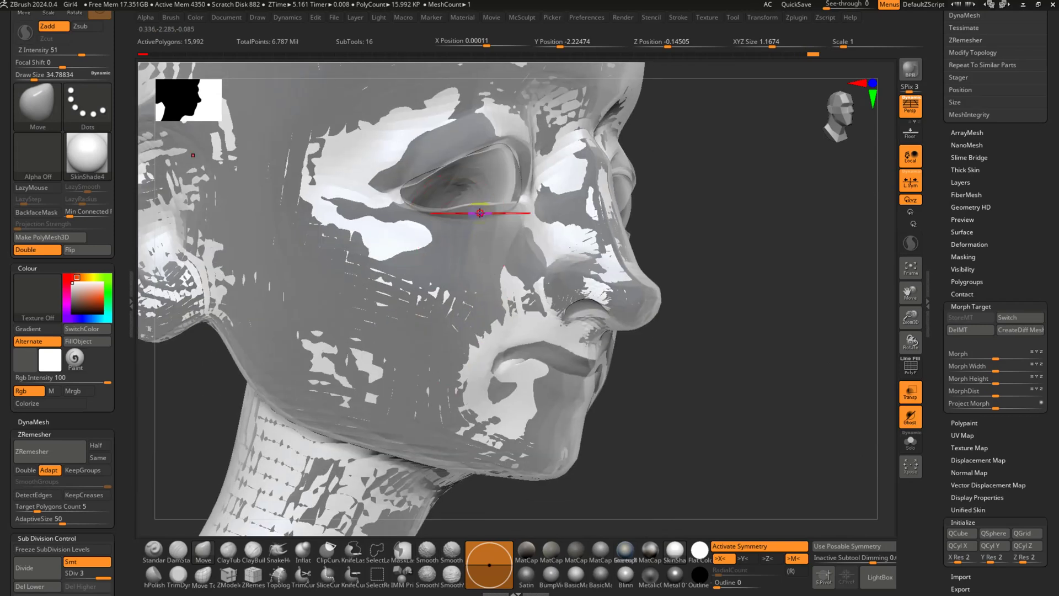
pyautogui.moveTo(485, 215)
pyautogui.mouseDown()
pyautogui.moveTo(504, 226)
pyautogui.moveTo(498, 211)
pyautogui.moveTo(469, 213)
pyautogui.mouseUp()
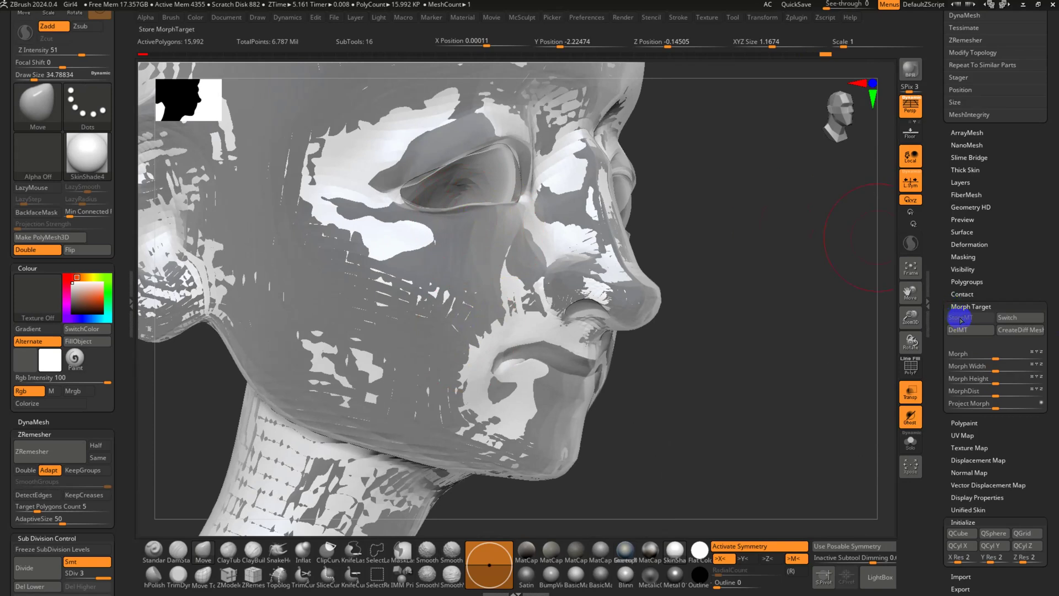
# Project the sculpt's geometry and colour onto the head at distance 0.02 and show the head in Solo mode
pyautogui.scroll(10, 953, 387)
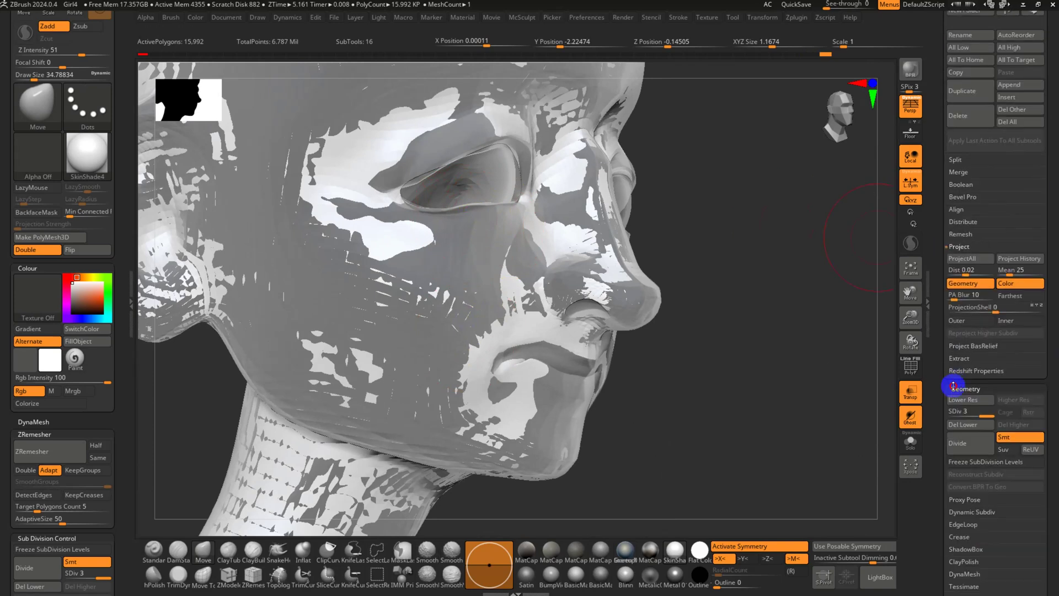
pyautogui.click(961, 263)
pyautogui.moveTo(863, 255)
pyautogui.mouseDown()
pyautogui.moveTo(799, 264)
pyautogui.moveTo(880, 331)
pyautogui.moveTo(789, 374)
pyautogui.mouseUp()
pyautogui.click(911, 443)
# Try smoothing the upper and lower eyelids and repeating the full projection to clean up the unprojected areas
pyautogui.moveTo(414, 189)
pyautogui.keyDown('shift'); pyautogui.mouseDown()
pyautogui.moveTo(374, 229)
pyautogui.moveTo(491, 243)
pyautogui.moveTo(514, 229)
pyautogui.mouseUp(); pyautogui.keyUp('shift')
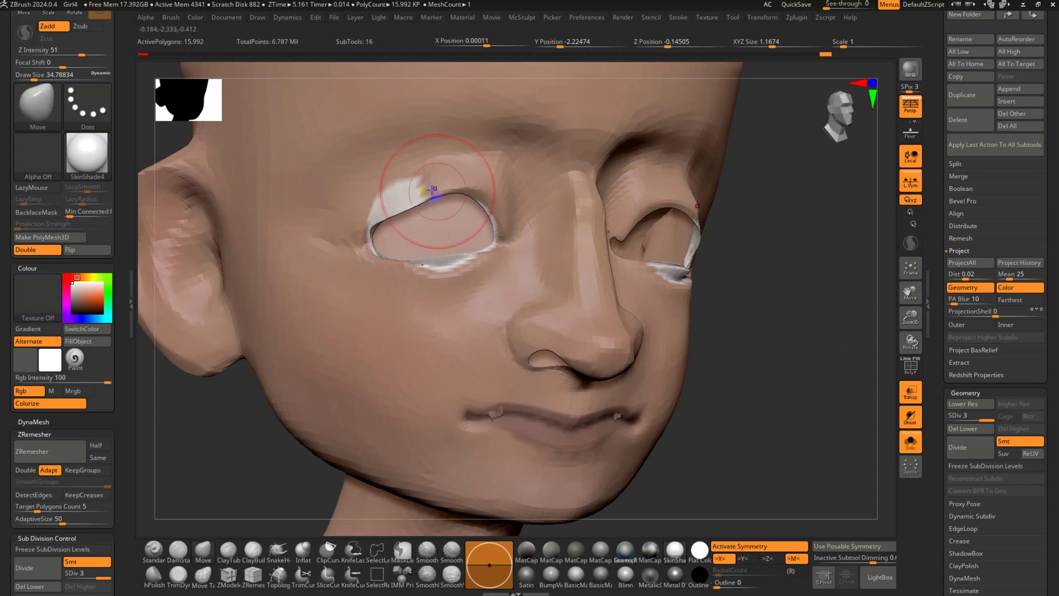
pyautogui.moveTo(423, 189)
pyautogui.keyDown('shift'); pyautogui.mouseDown()
pyautogui.moveTo(376, 211)
pyautogui.moveTo(446, 270)
pyautogui.moveTo(448, 253)
pyautogui.mouseUp(); pyautogui.keyUp('shift')
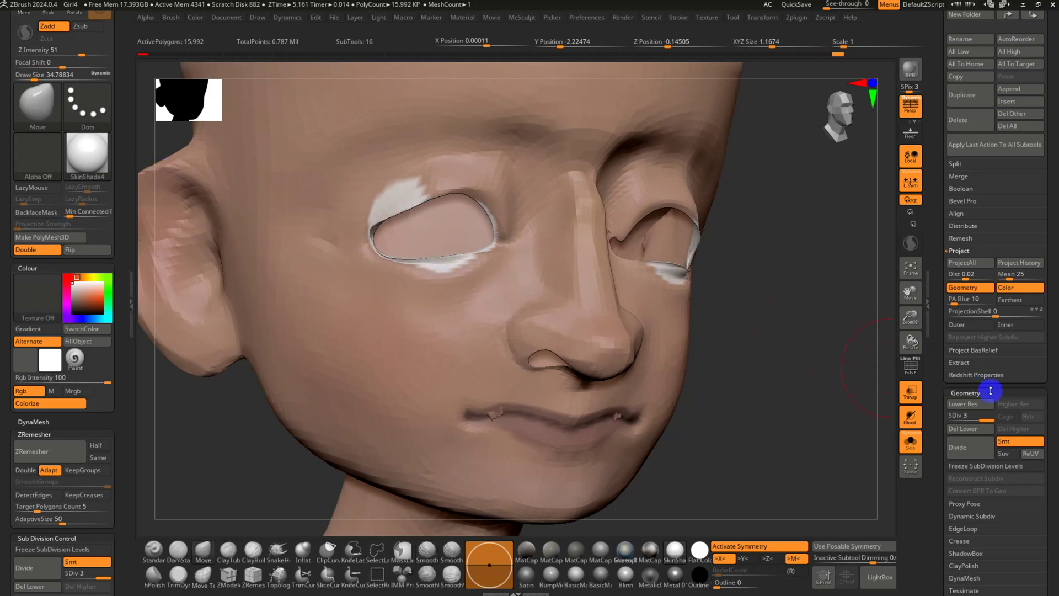
pyautogui.click(965, 263)
pyautogui.moveTo(819, 265)
pyautogui.mouseDown()
pyautogui.moveTo(723, 219)
pyautogui.moveTo(680, 180)
pyautogui.moveTo(654, 191)
pyautogui.moveTo(752, 236)
pyautogui.moveTo(643, 265)
pyautogui.mouseUp()
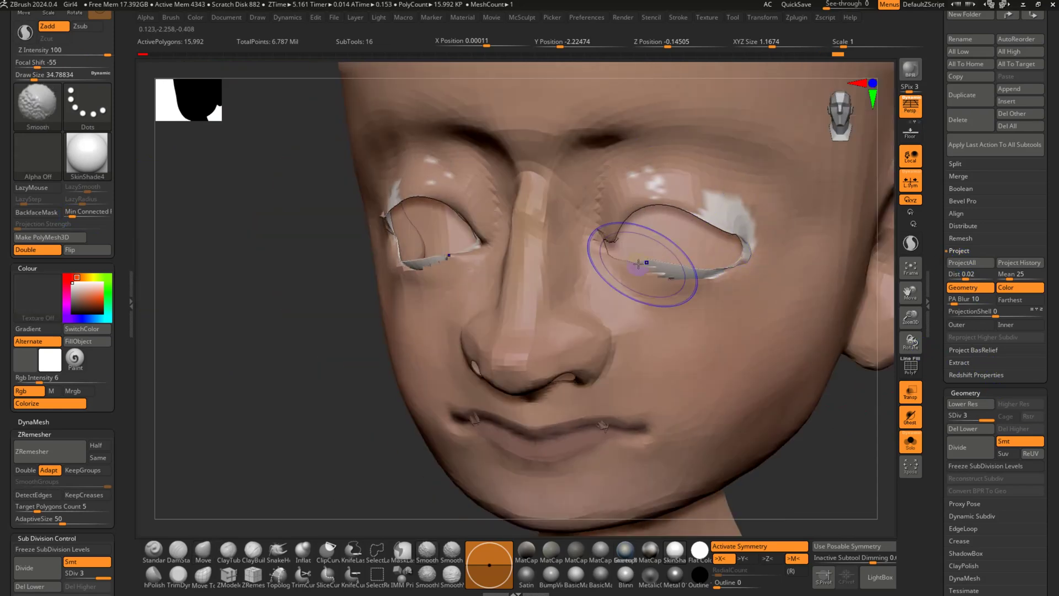
pyautogui.click(967, 260)
# Try to clean up the outer eye corner by smoothing and moving it while switching between subdivision levels
pyautogui.moveTo(787, 293); pyautogui.dragTo(591, 267, button='right')
pyautogui.moveTo(591, 266)
pyautogui.keyDown('shift'); pyautogui.mouseDown()
pyautogui.moveTo(610, 279)
pyautogui.moveTo(549, 261)
pyautogui.moveTo(549, 336)
pyautogui.moveTo(567, 320)
pyautogui.mouseUp(); pyautogui.keyUp('shift')
pyautogui.press('shift')
pyautogui.hotkey('shift', 'd')
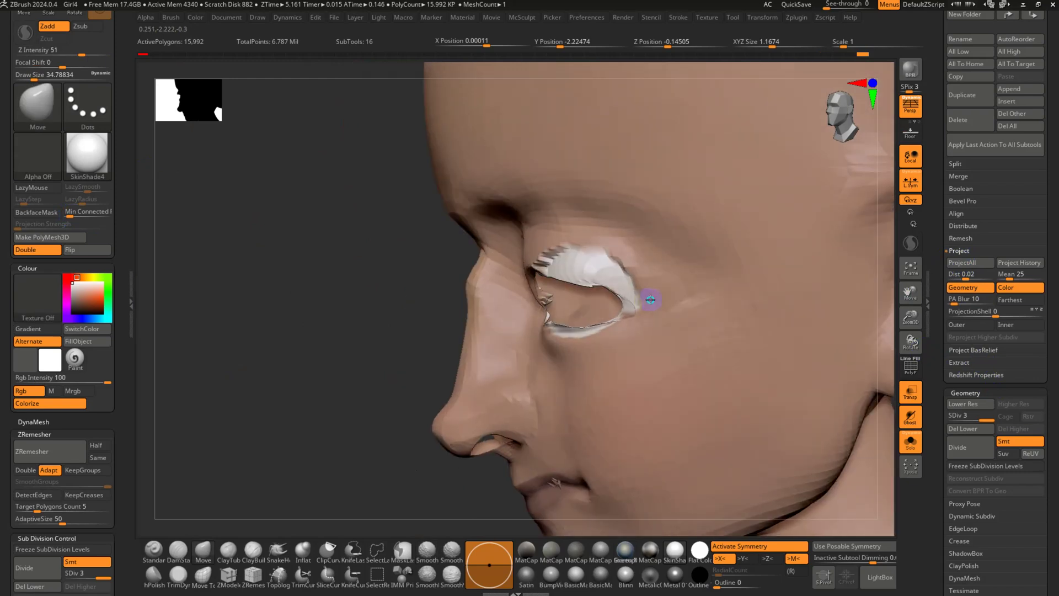
pyautogui.press('shift')
pyautogui.hotkey('shift', 'd')
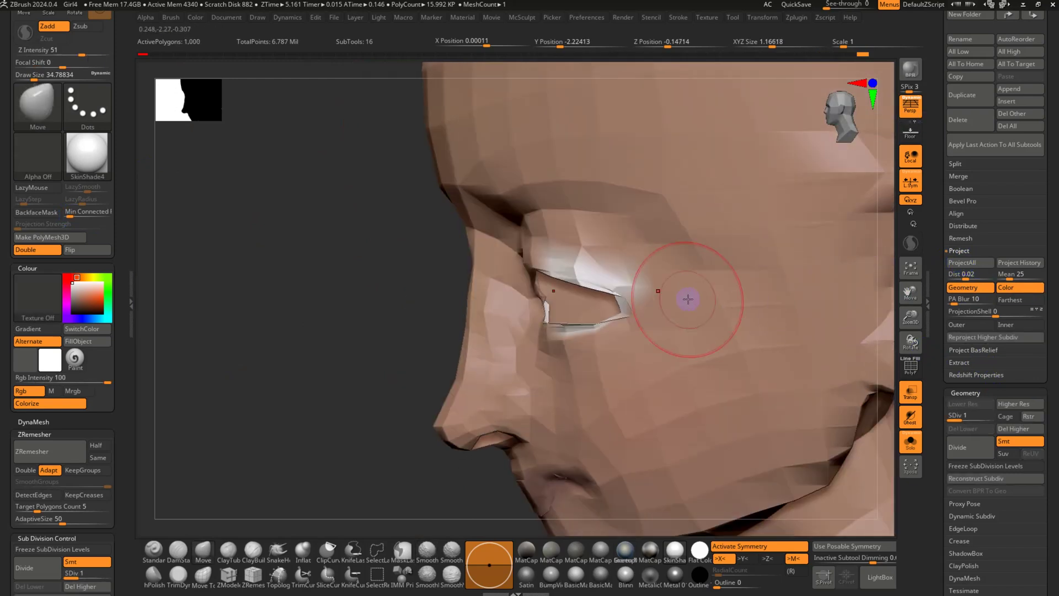
pyautogui.moveTo(668, 345)
pyautogui.mouseDown()
pyautogui.moveTo(662, 355)
pyautogui.moveTo(664, 315)
pyautogui.mouseUp()
pyautogui.press('d')
pyautogui.press('ctrl')
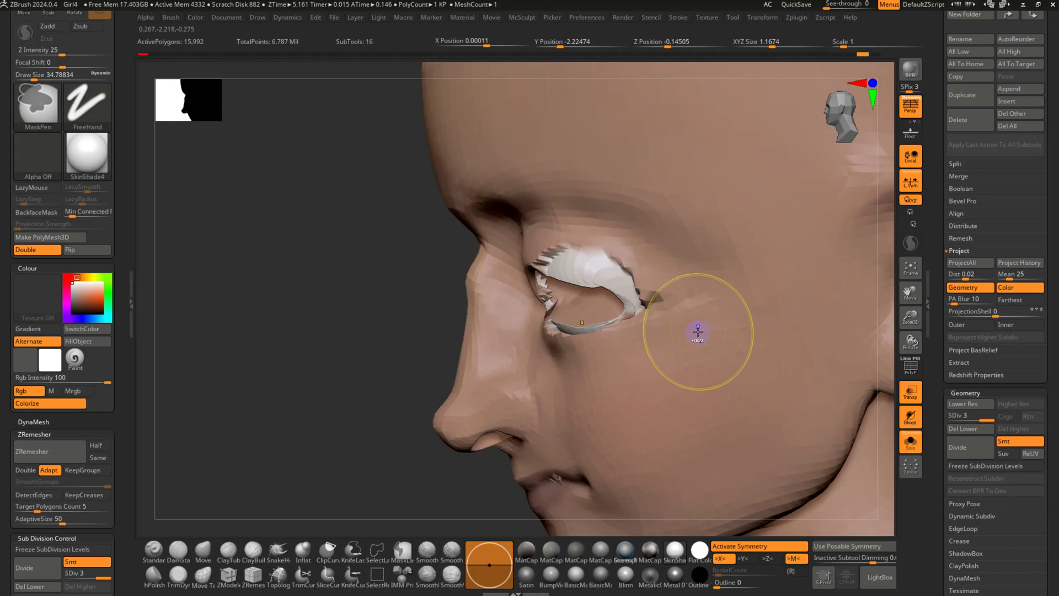
pyautogui.press('d')
# Undo the eye corner edits, eyelid smoothing and projections on the head
pyautogui.hotkey('ctrl', 'z')
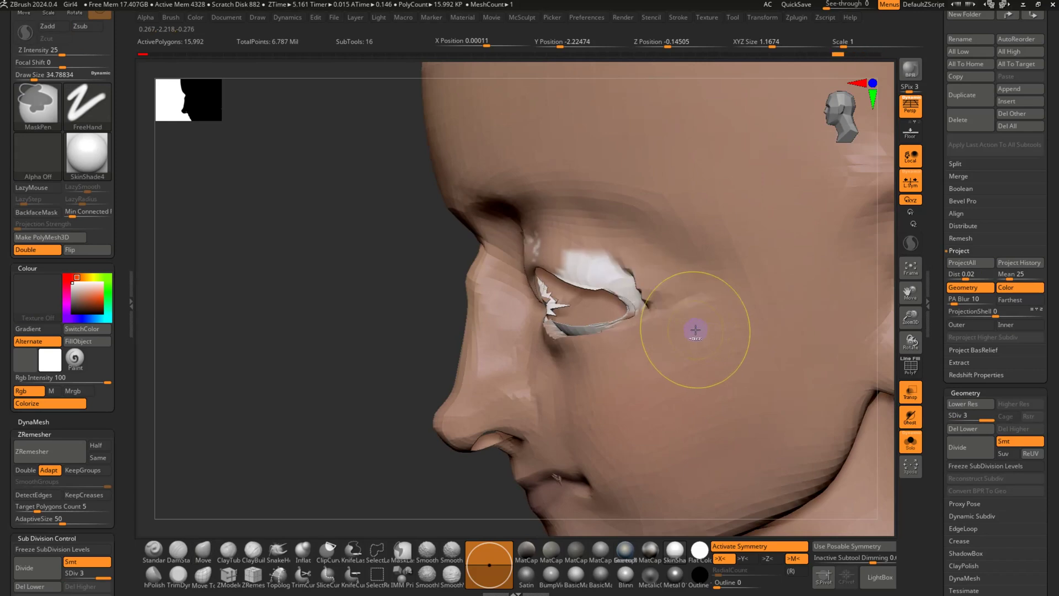
pyautogui.hotkey('ctrl', 'z')
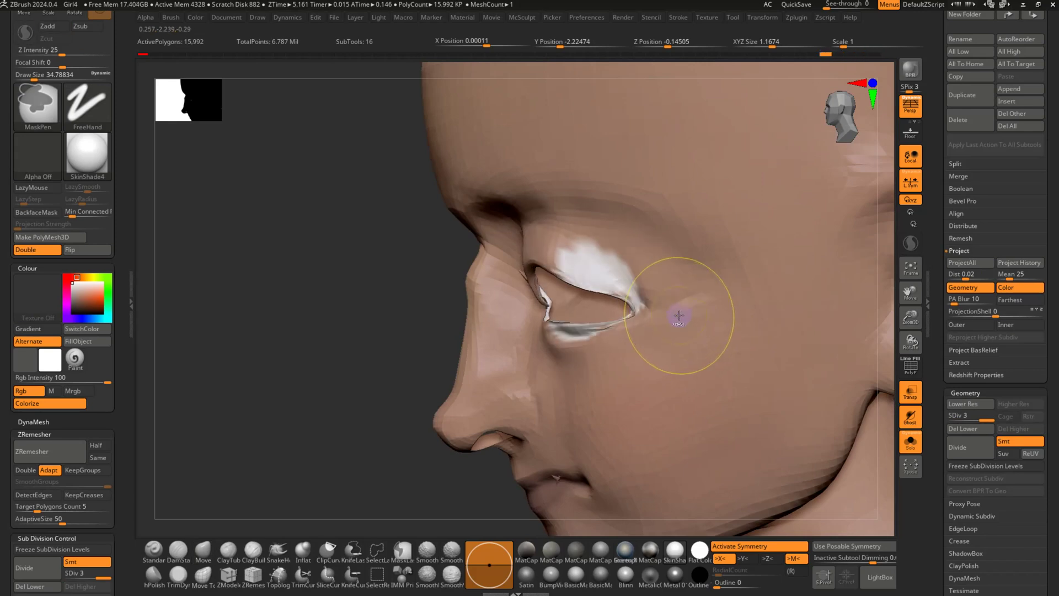
pyautogui.hotkey('ctrl', 'z')
pyautogui.hotkey('ctrl', 'z')
pyautogui.hotkey('ctrl', 'z')
# Display the head's polygroup wireframe and switch it to subdivision level 1
pyautogui.hotkey('shift', 'f')
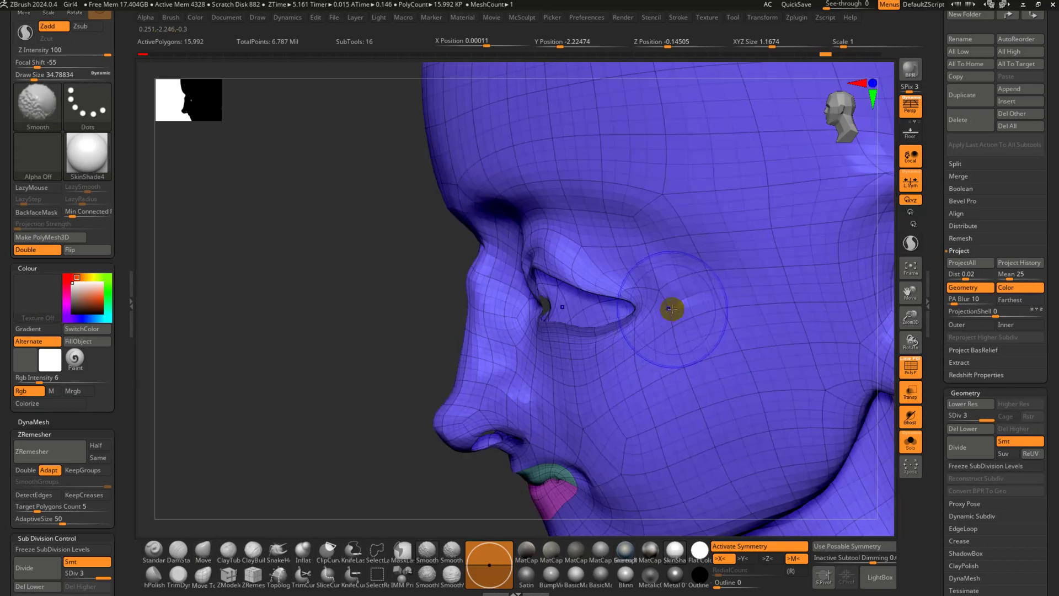
pyautogui.moveTo(672, 309); pyautogui.dragTo(638, 313, button='right')
pyautogui.hotkey('shift', 'd')
pyautogui.hotkey('shift', 'd')
# Try to smooth the pinched outer eye corner at the lowest subdivision level, checking it from several angles
pyautogui.keyDown('alt'); pyautogui.moveTo(643, 317); pyautogui.dragTo(631, 315); pyautogui.keyUp('alt')
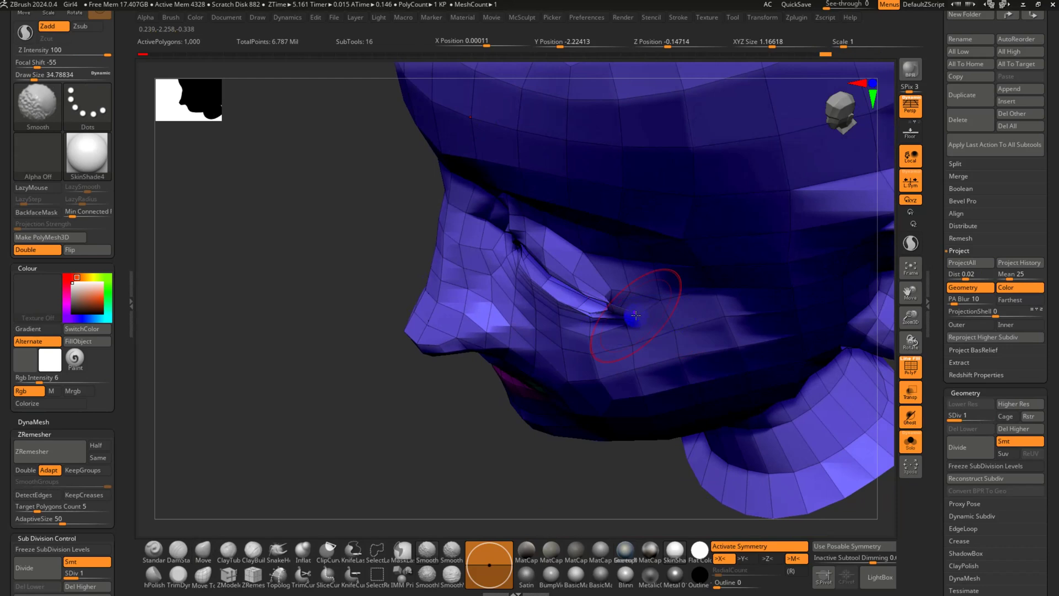
pyautogui.hotkey('ctrl', 'z')
pyautogui.moveTo(642, 317); pyautogui.dragTo(610, 364, button='right')
pyautogui.press('shift')
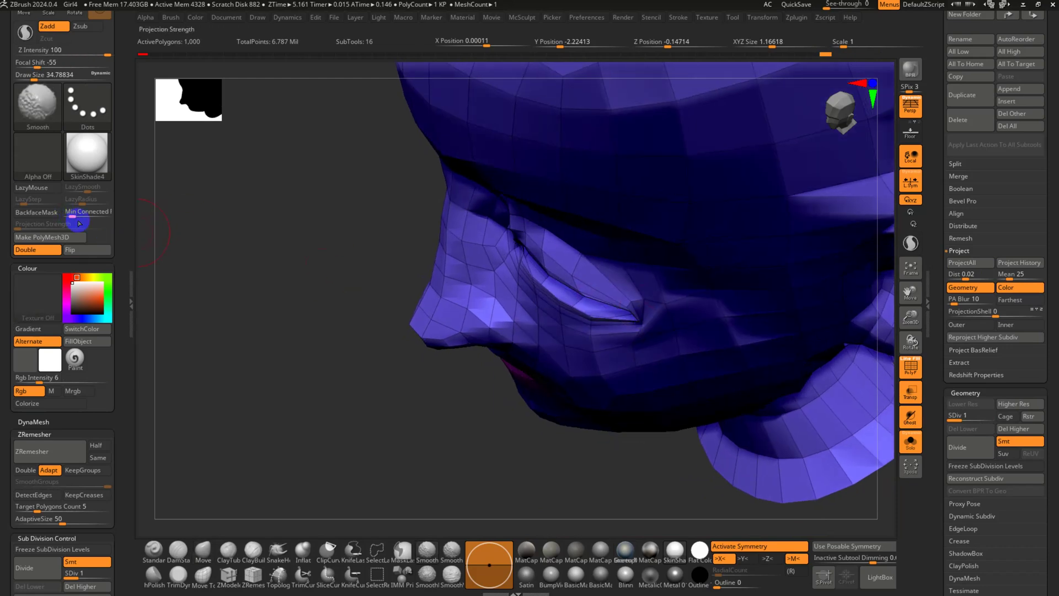
pyautogui.press('shift')
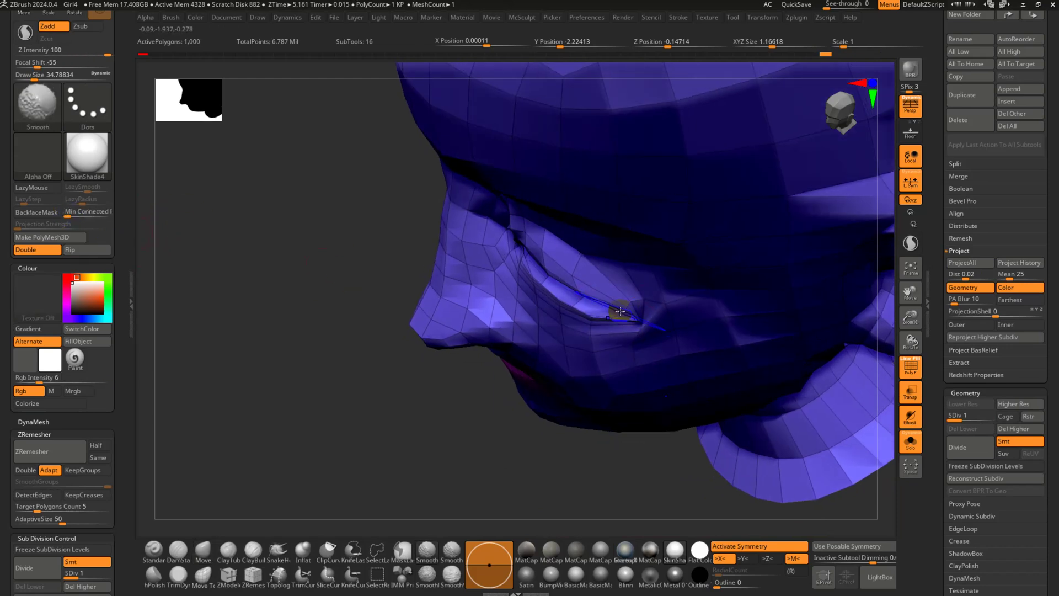
pyautogui.moveTo(635, 322)
pyautogui.mouseDown(button='right')
pyautogui.moveTo(645, 289)
pyautogui.moveTo(633, 322)
pyautogui.mouseUp(button='right')
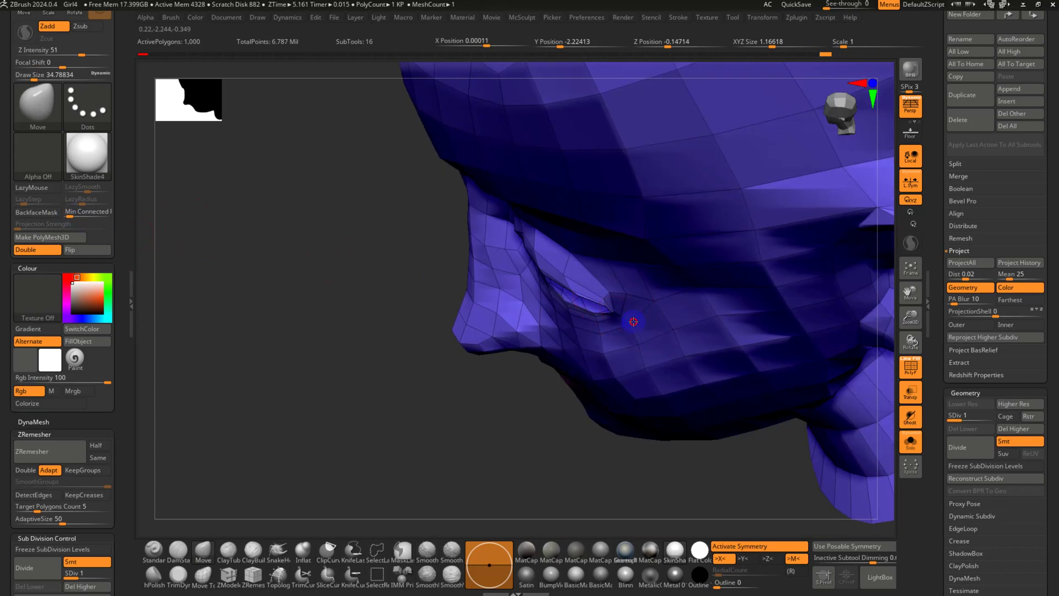
pyautogui.moveTo(678, 353); pyautogui.dragTo(662, 319, button='right')
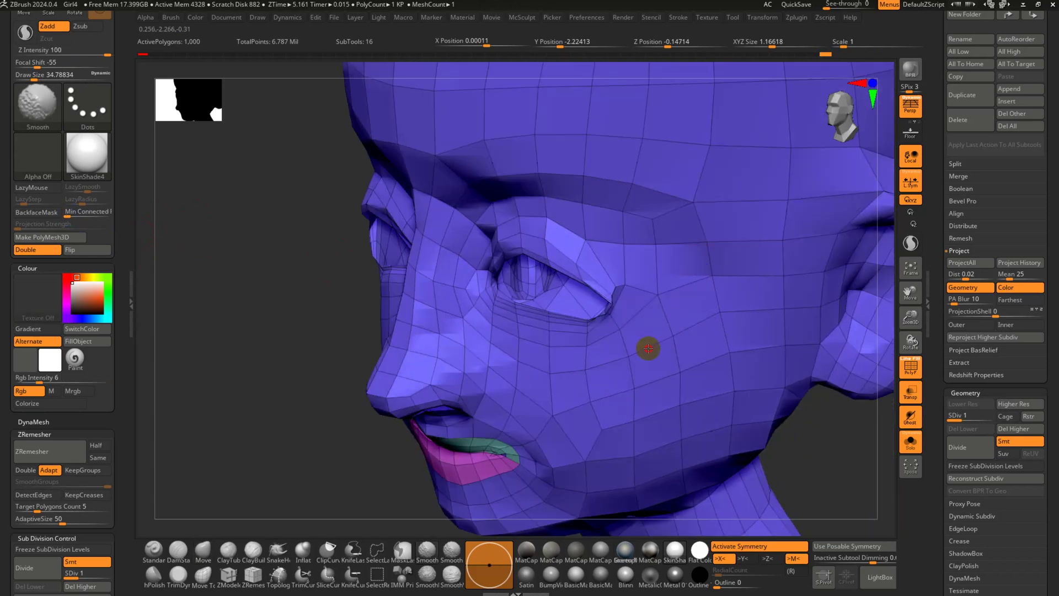
# Try changed Minimum Connected Points settings while smoothing the outer eye corner, undoing each smoothing test
pyautogui.click(91, 215)
pyautogui.write('2')
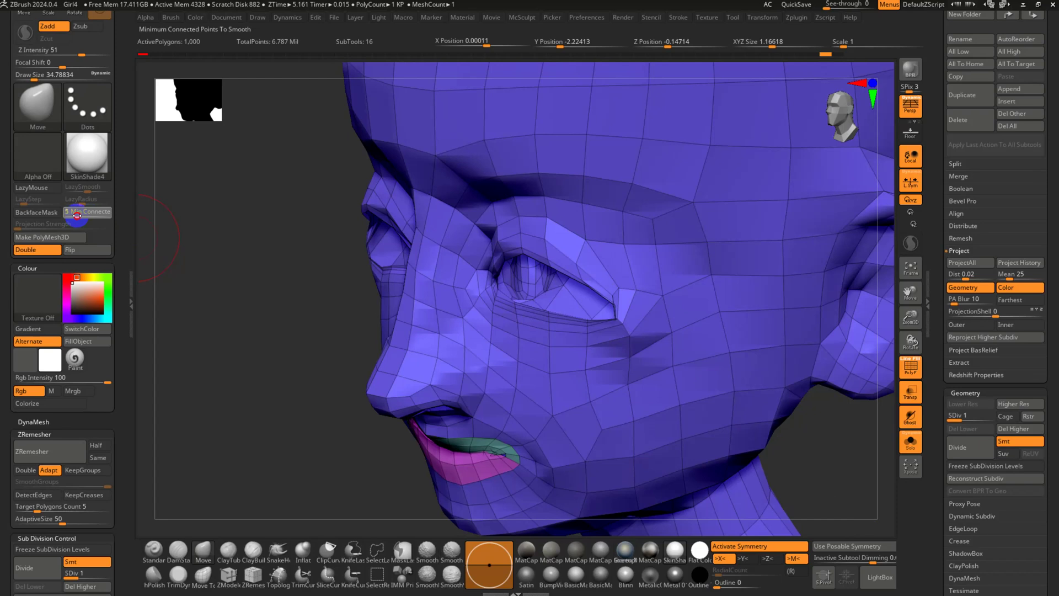
pyautogui.press('Return')
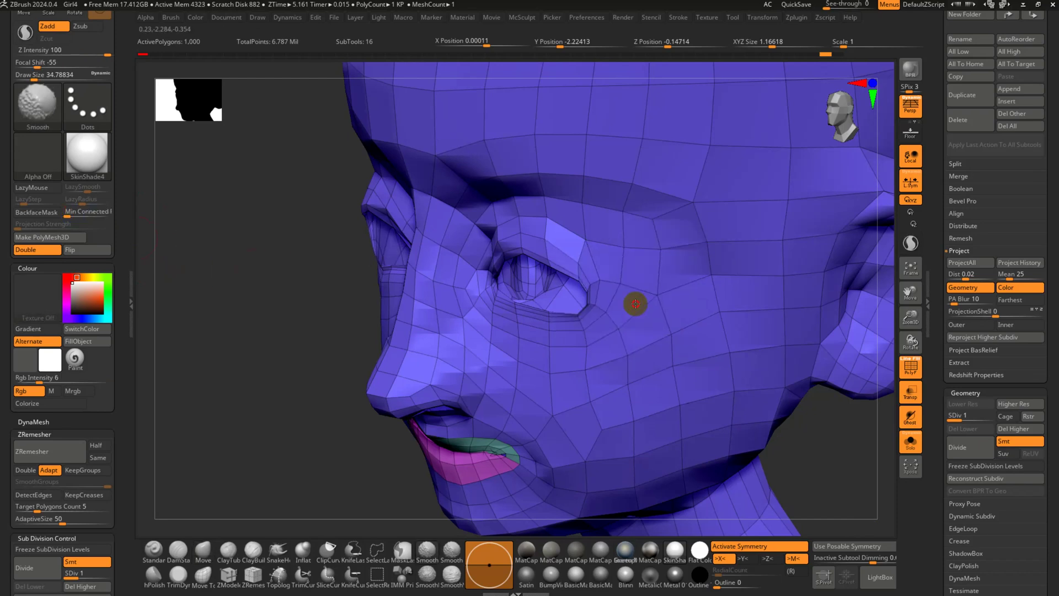
pyautogui.hotkey('ctrl', 'z')
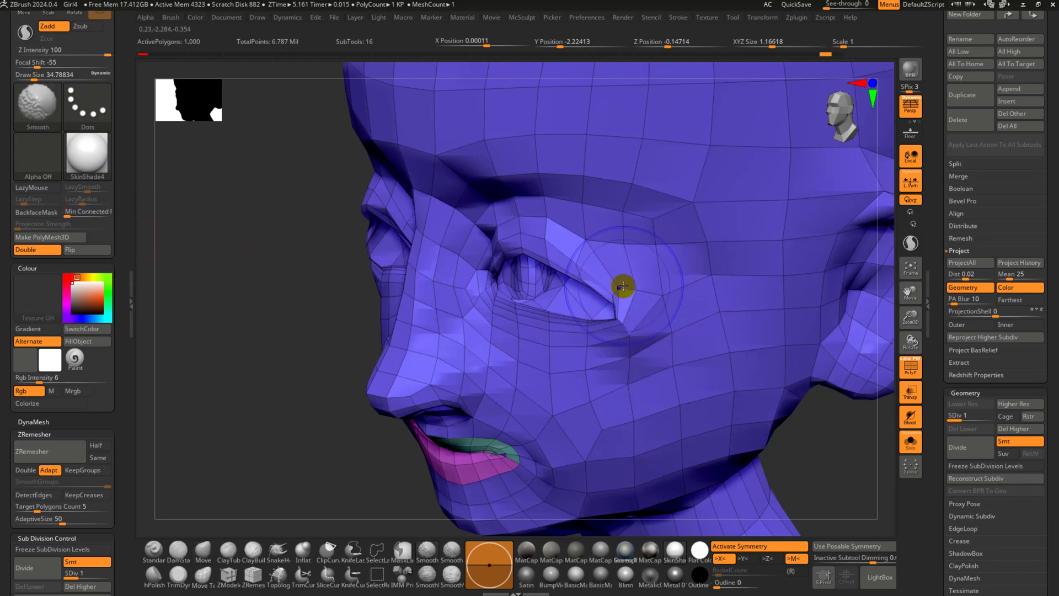
pyautogui.click(77, 216)
pyautogui.write('1')
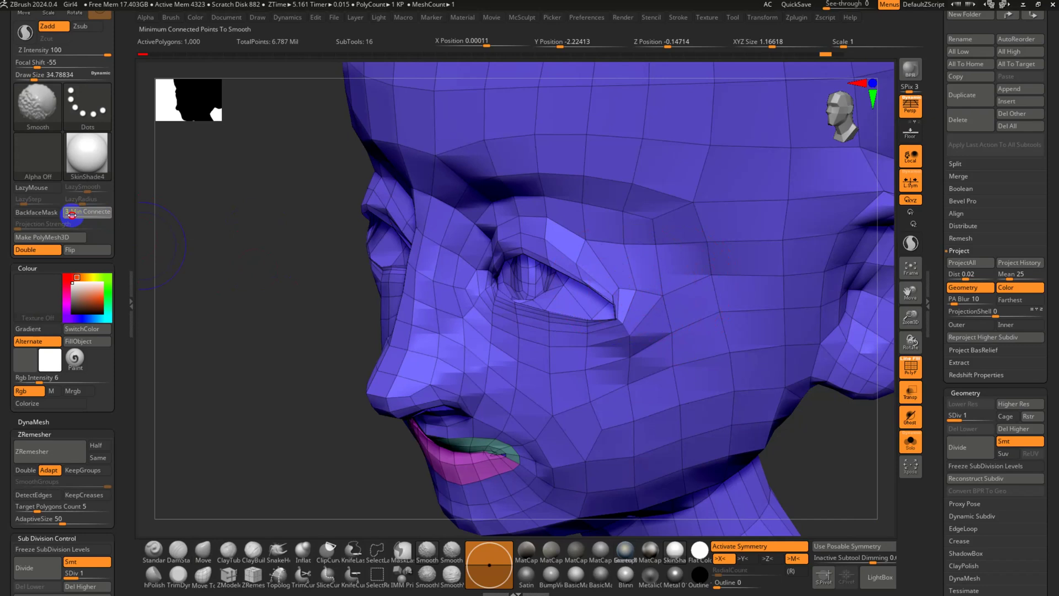
pyautogui.press('Return')
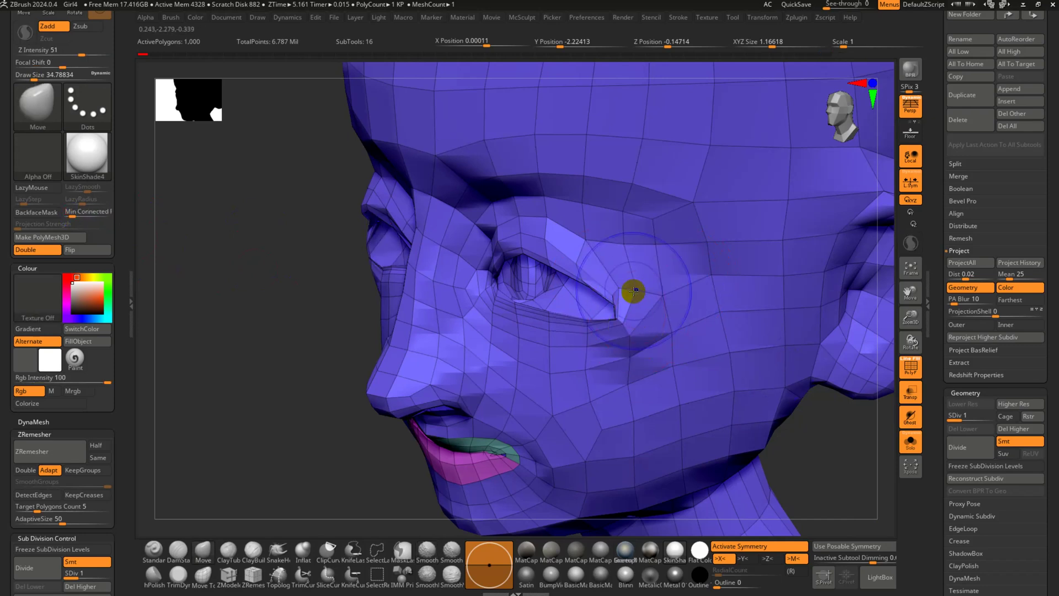
pyautogui.moveTo(633, 291); pyautogui.dragTo(624, 334)
pyautogui.hotkey('ctrl', 'z')
# Reduce the Move brush's draw size to about 12 and reposition the vertices at the outer eye corner
pyautogui.moveTo(636, 307)
pyautogui.mouseDown(button='right')
pyautogui.moveTo(627, 339)
pyautogui.moveTo(652, 322)
pyautogui.mouseUp(button='right')
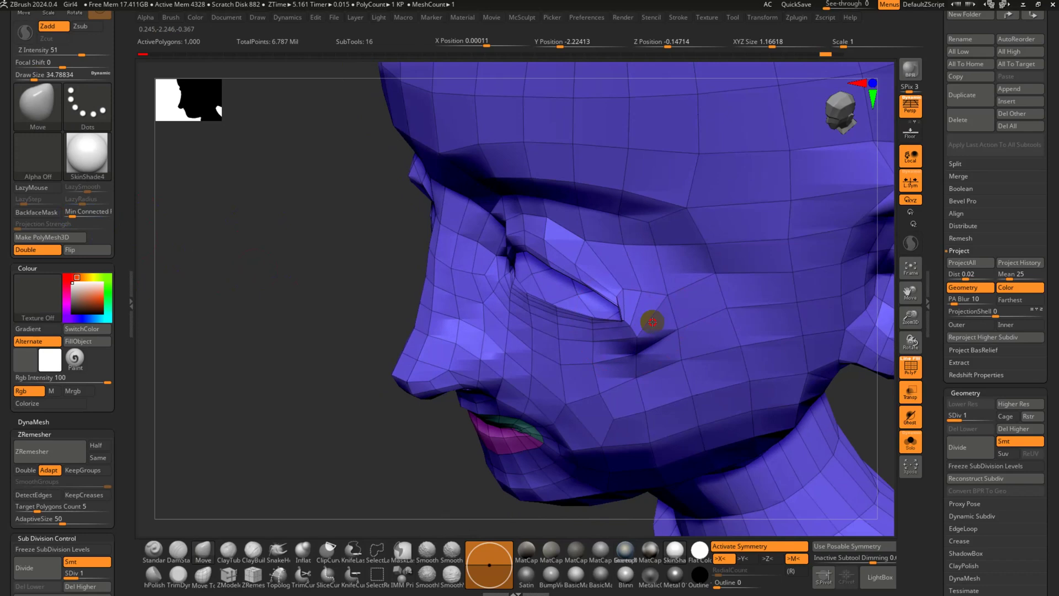
pyautogui.press('s')
pyautogui.moveTo(646, 332)
pyautogui.mouseDown()
pyautogui.moveTo(636, 331)
pyautogui.moveTo(651, 330)
pyautogui.mouseUp()
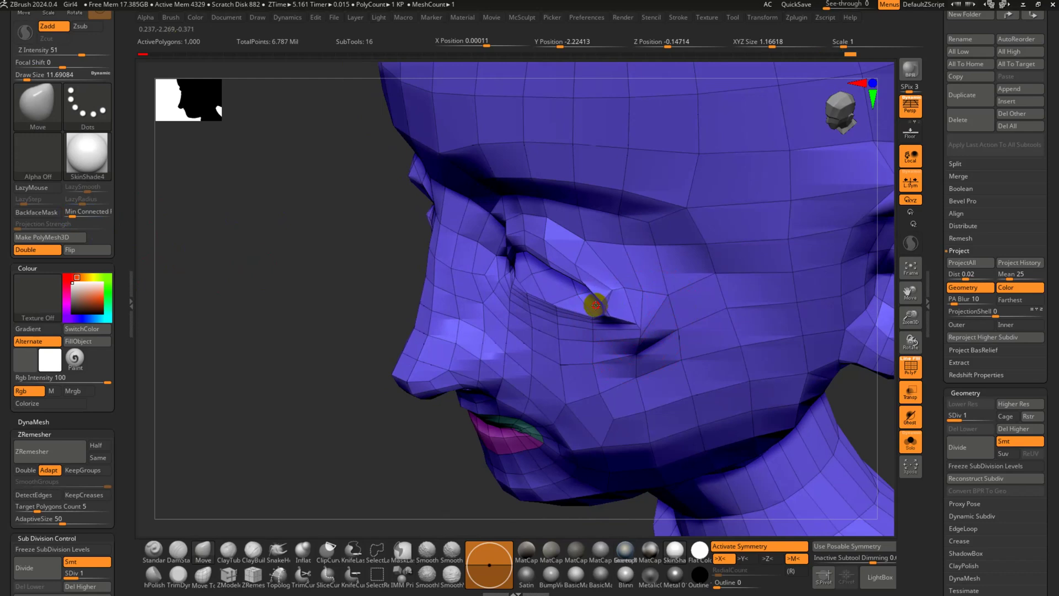
pyautogui.moveTo(596, 305); pyautogui.dragTo(592, 274, button='right')
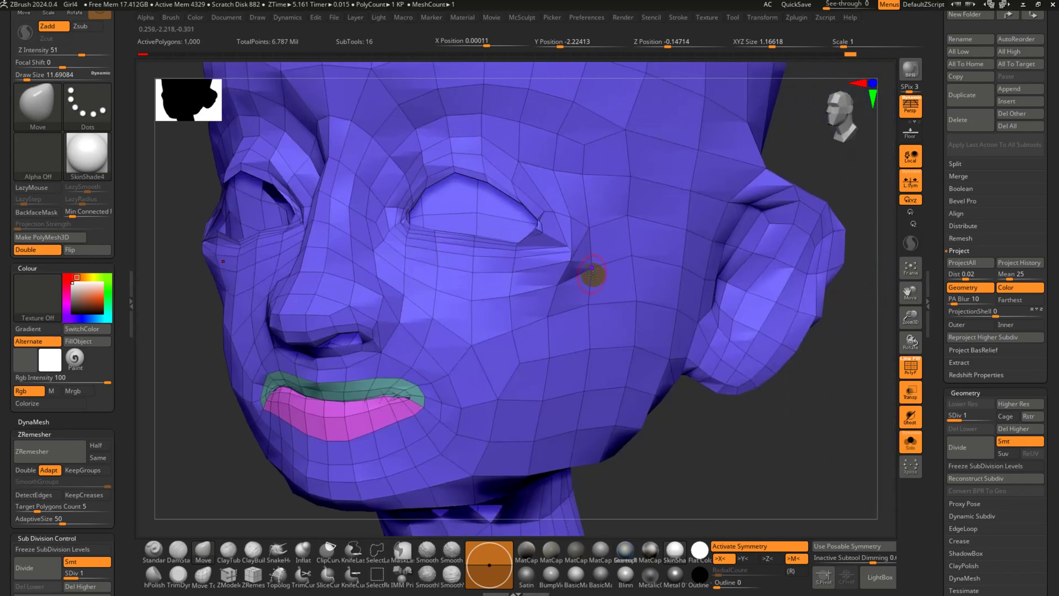
# Delete the head's higher subdivision levels and close the open eye and nostril holes in the mesh
pyautogui.scroll(-3, 113, 408)
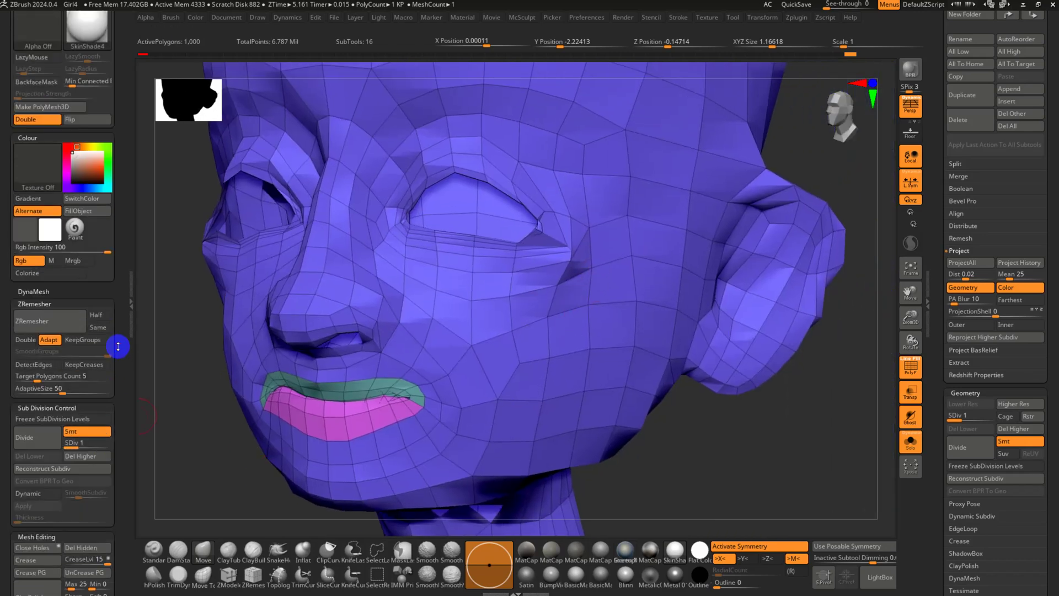
pyautogui.click(43, 548)
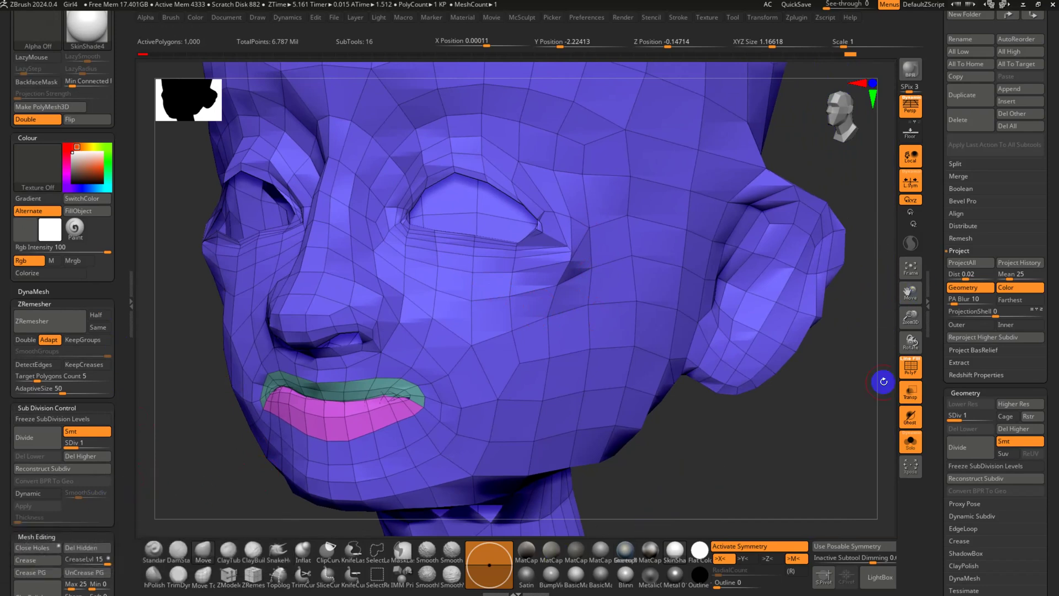
pyautogui.click(1013, 429)
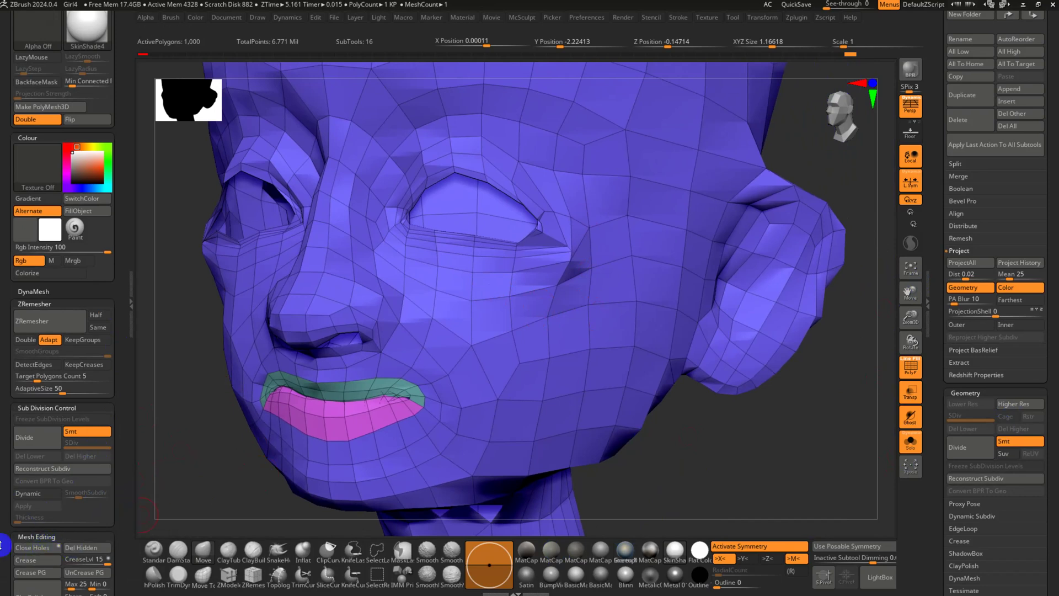
pyautogui.click(33, 548)
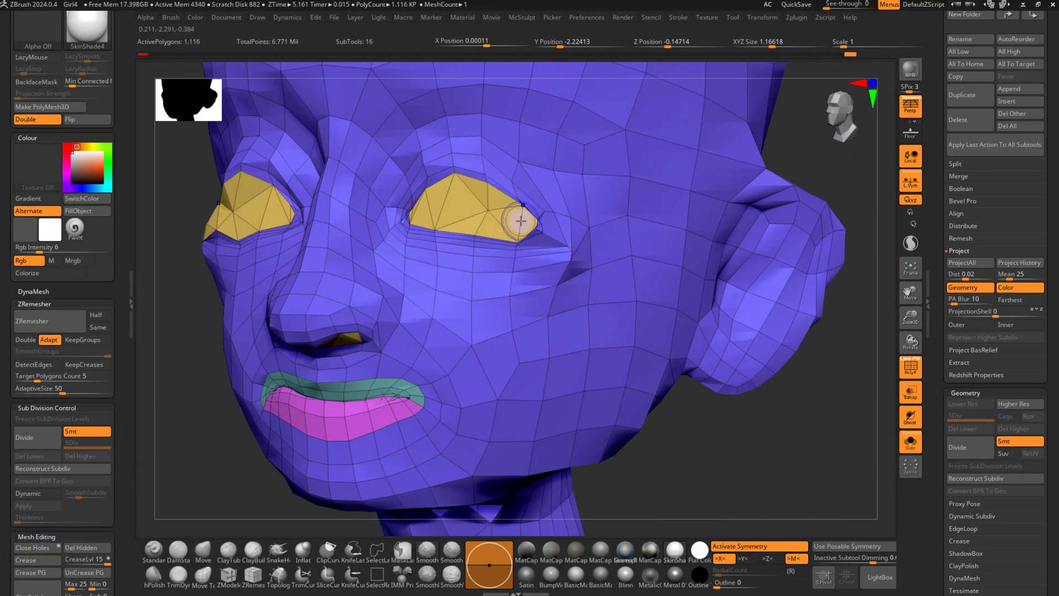
# Smooth and reposition the vertices at the eye corners around the filled eye openings
pyautogui.moveTo(531, 220); pyautogui.dragTo(524, 222)
pyautogui.moveTo(574, 241); pyautogui.dragTo(523, 258, button='right')
pyautogui.moveTo(523, 214)
pyautogui.mouseDown(button='right')
pyautogui.moveTo(537, 196)
pyautogui.moveTo(508, 246)
pyautogui.moveTo(533, 230)
pyautogui.mouseUp(button='right')
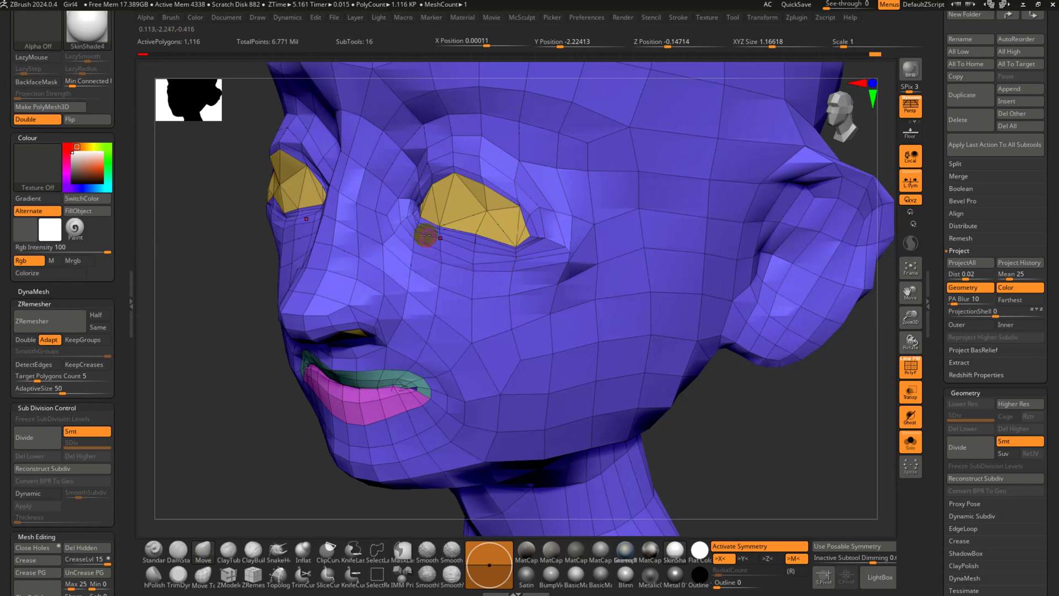
pyautogui.moveTo(407, 239); pyautogui.dragTo(418, 216, button='right')
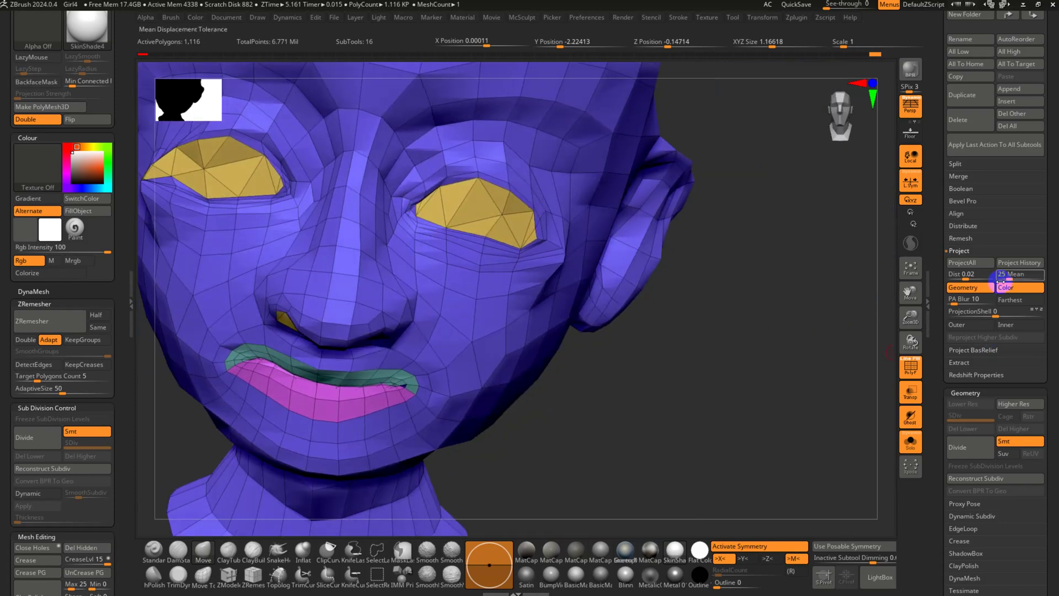
# Project the sculpt onto the lowest-level base mesh, show both heads together, and divide the base mesh to subdivision level 2
pyautogui.click(968, 263)
pyautogui.moveTo(679, 293); pyautogui.dragTo(632, 261, button='right')
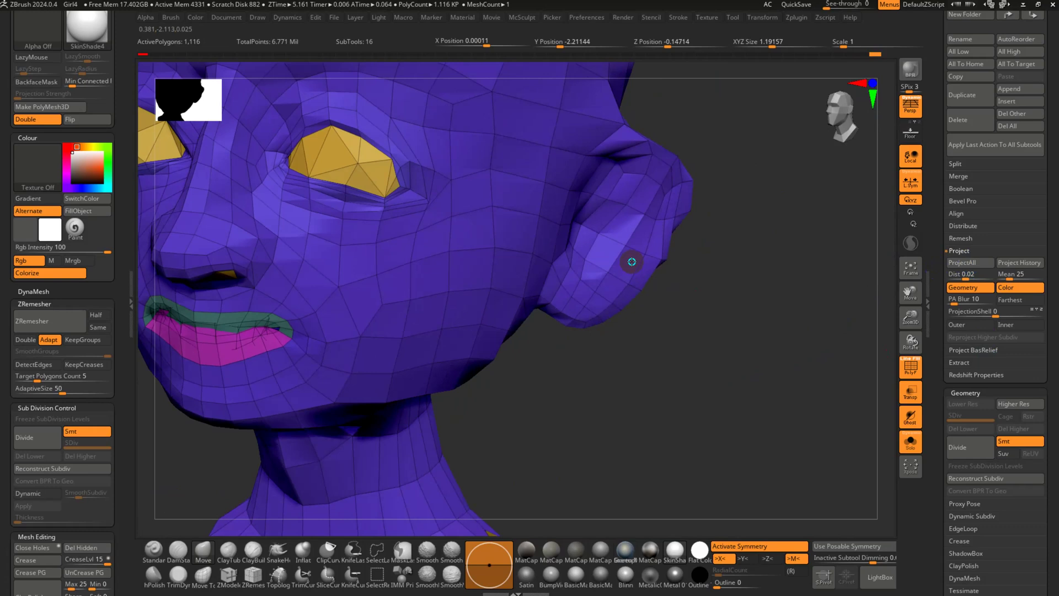
pyautogui.click(911, 445)
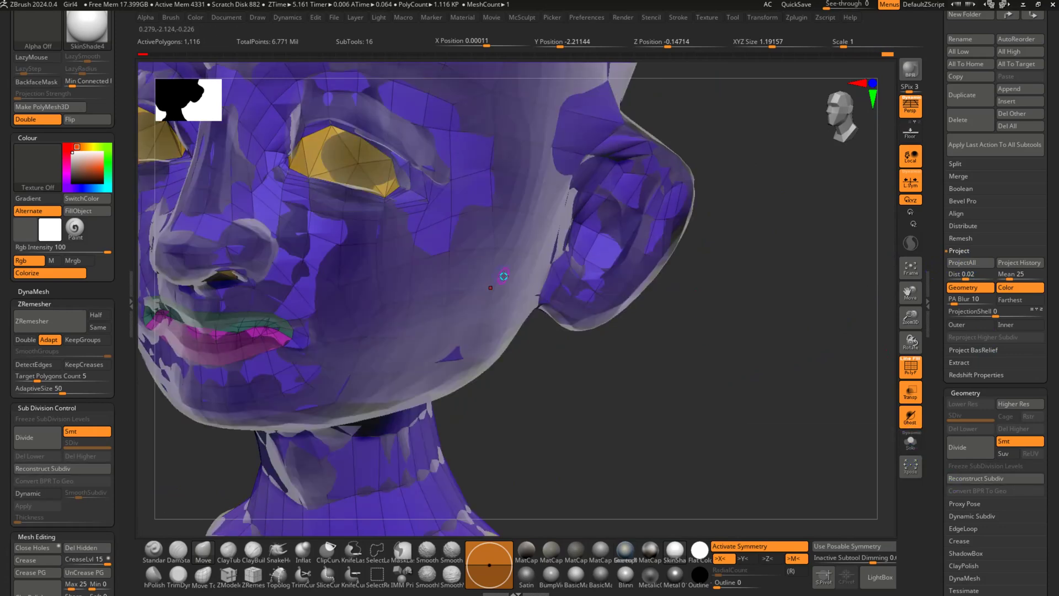
pyautogui.moveTo(504, 276)
pyautogui.mouseDown(button='right')
pyautogui.moveTo(509, 308)
pyautogui.moveTo(626, 303)
pyautogui.moveTo(618, 299)
pyautogui.mouseUp(button='right')
pyautogui.hotkey('ctrl', 'd')
# Adjust the Move brush's draw size and shift the outer eye corner and inner upper eyelid vertices towards the sculpt
pyautogui.press('s')
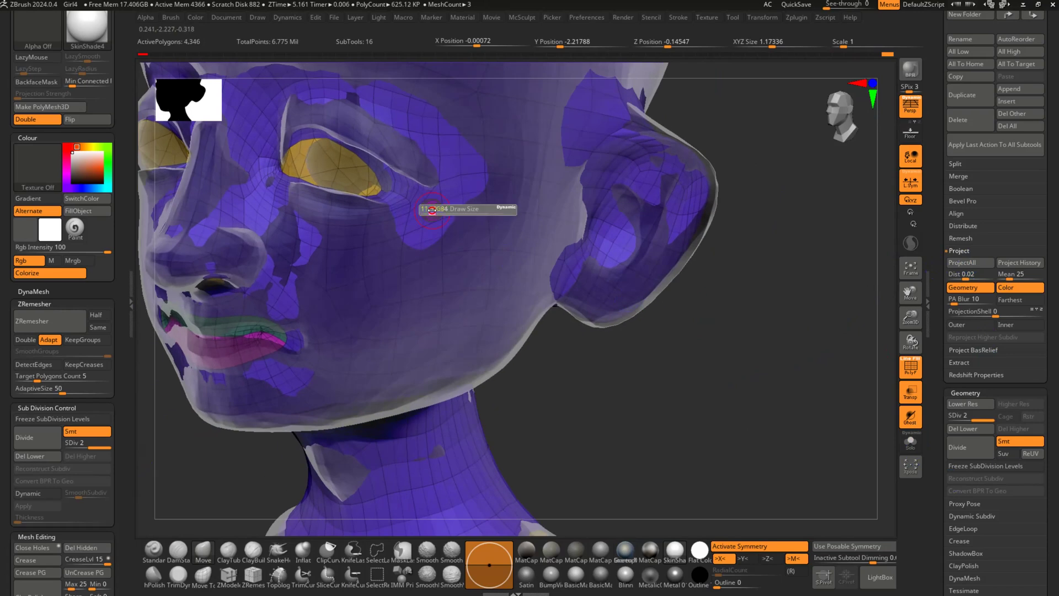
pyautogui.press('s')
pyautogui.moveTo(384, 184); pyautogui.dragTo(393, 184)
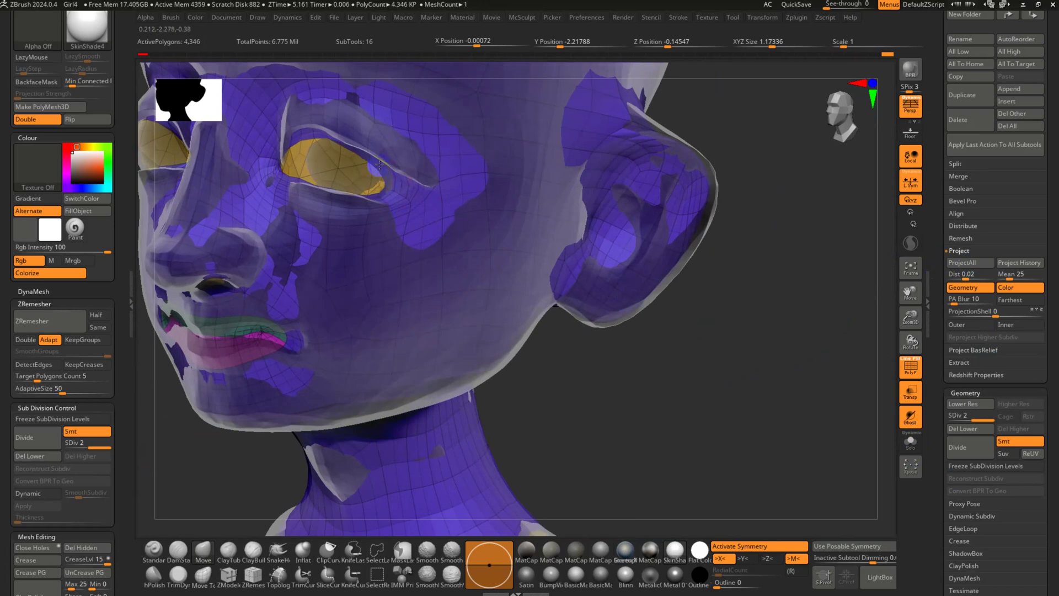
pyautogui.moveTo(300, 140); pyautogui.dragTo(292, 125)
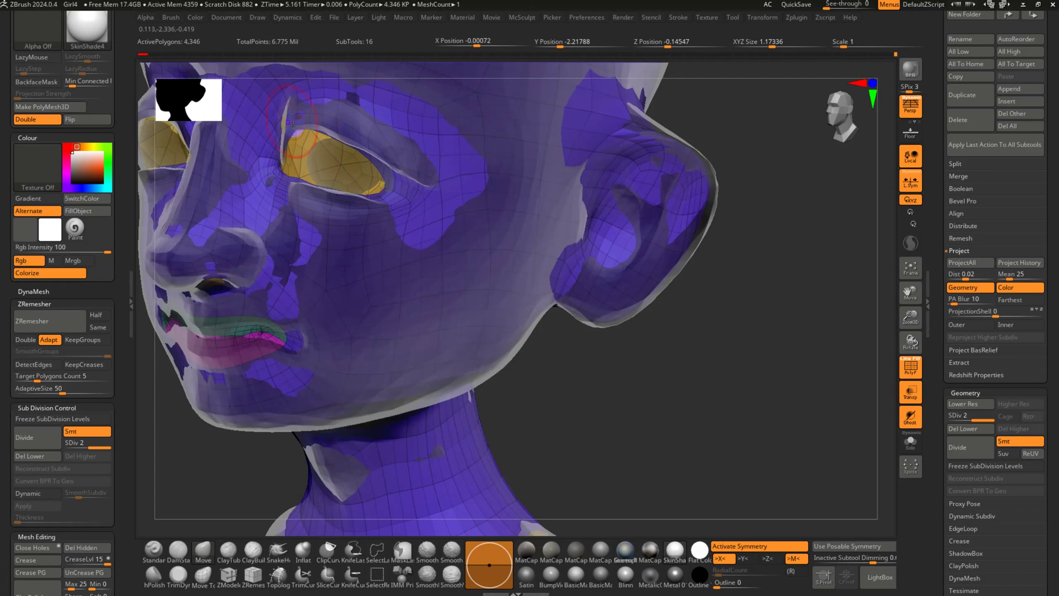
pyautogui.moveTo(400, 197)
pyautogui.mouseDown(button='right')
pyautogui.moveTo(336, 199)
pyautogui.moveTo(395, 193)
pyautogui.mouseUp(button='right')
# Align the outer eye corner from the side and pull the inner eye corner into place from the front
pyautogui.moveTo(474, 209); pyautogui.dragTo(416, 218, button='right')
pyautogui.moveTo(408, 190); pyautogui.dragTo(449, 206)
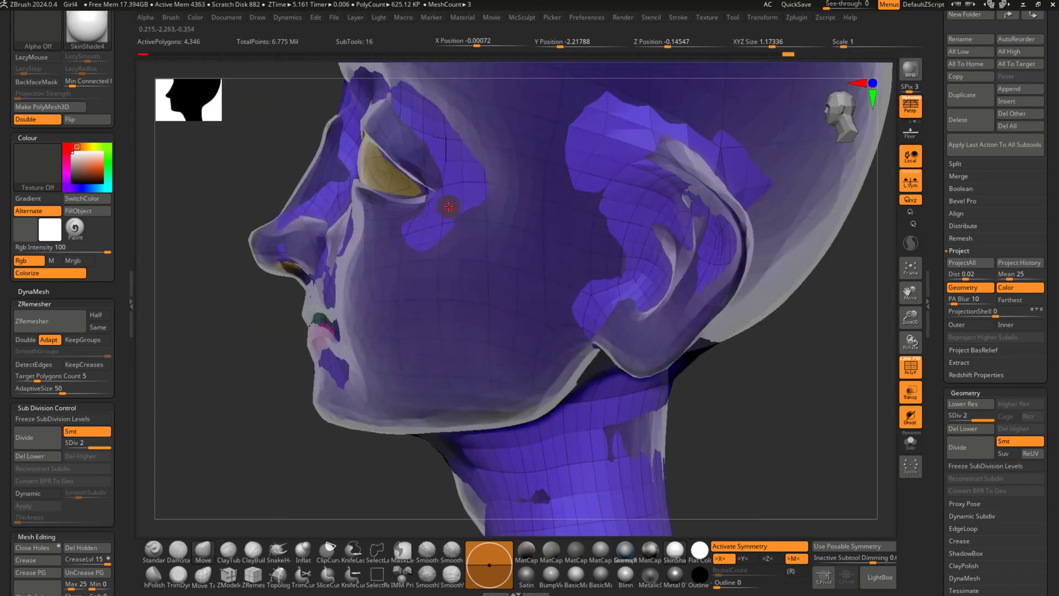
pyautogui.press('shift')
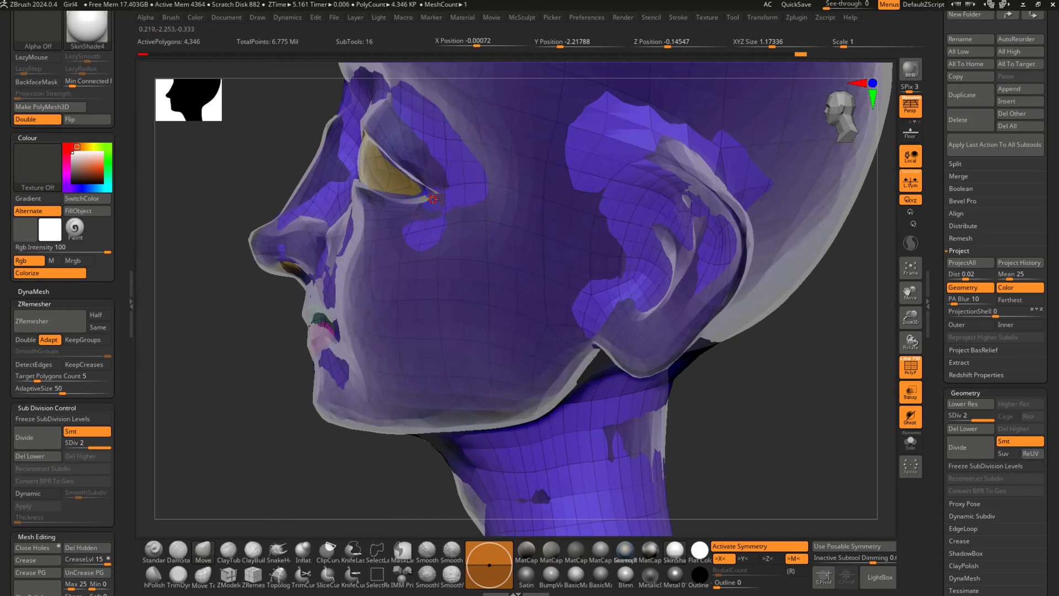
pyautogui.moveTo(400, 197); pyautogui.dragTo(568, 220, button='right')
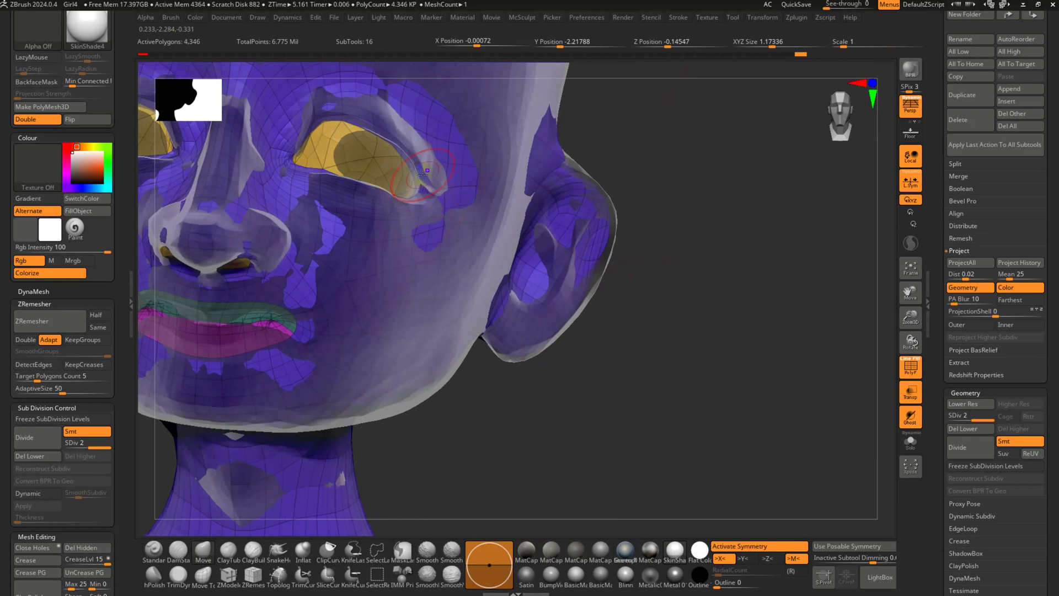
pyautogui.moveTo(317, 174); pyautogui.dragTo(300, 175)
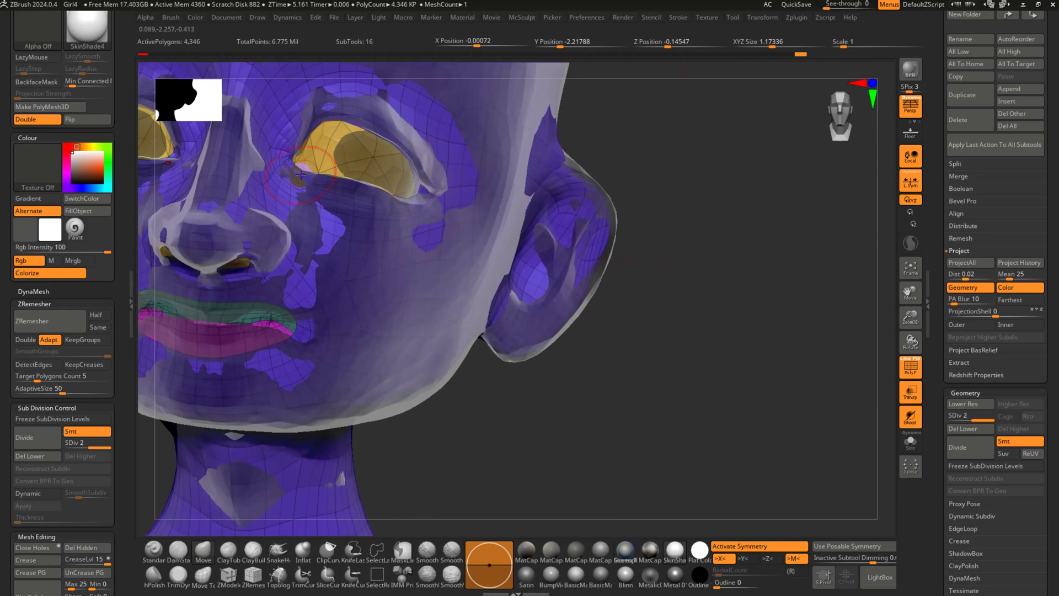
pyautogui.moveTo(318, 191); pyautogui.dragTo(398, 263, button='right')
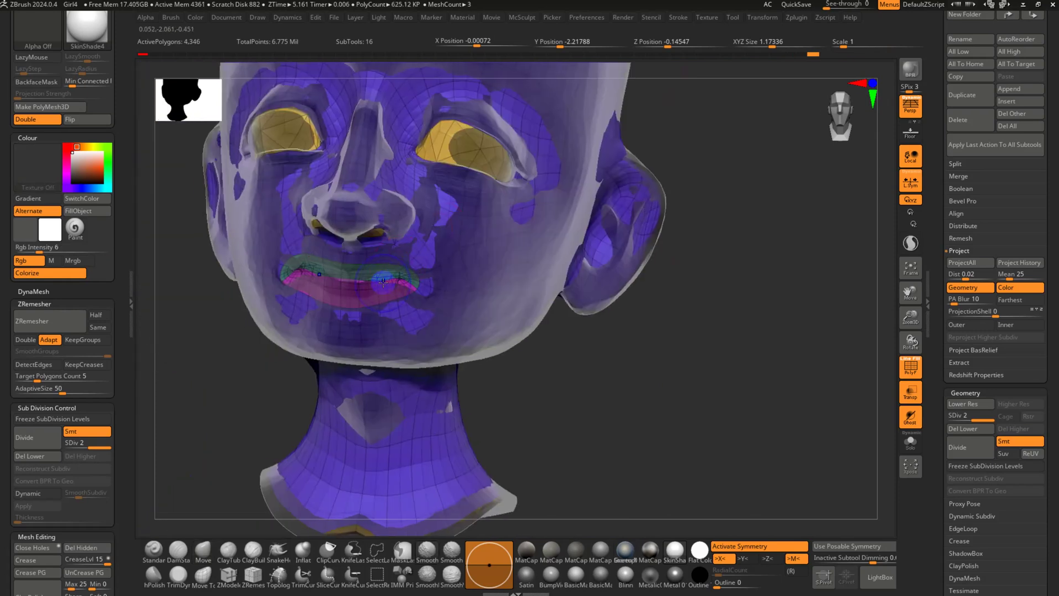
# Make basemesh_02 the active subtool and project the char_model_V15 sculpt onto its second subdivision level
pyautogui.press('s')
pyautogui.press('space')
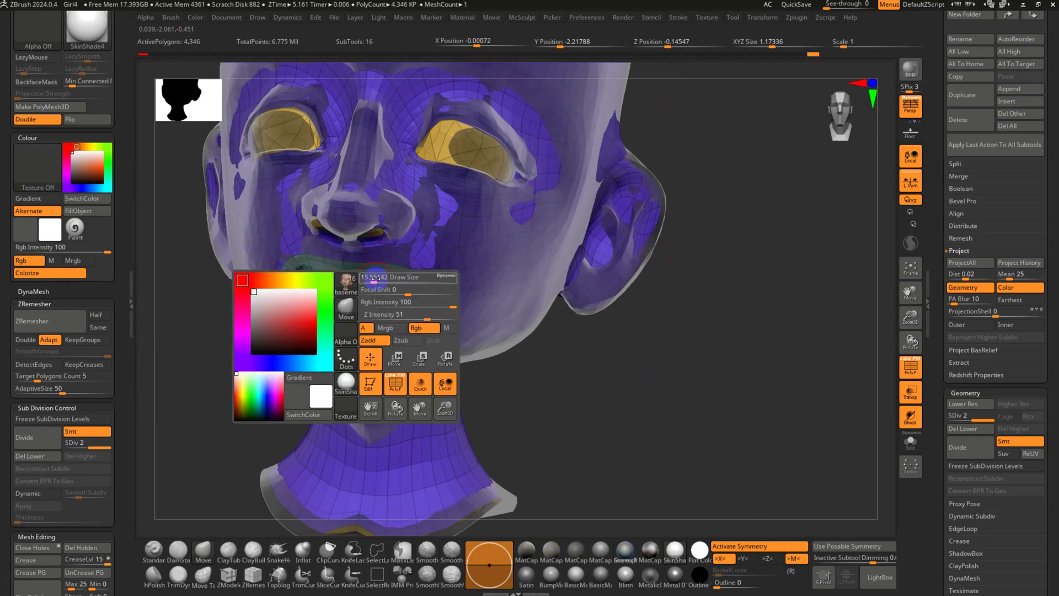
pyautogui.moveTo(426, 263)
pyautogui.keyDown('ctrl'); pyautogui.mouseDown(button='right')
pyautogui.moveTo(438, 303)
pyautogui.moveTo(386, 298)
pyautogui.moveTo(437, 319)
pyautogui.moveTo(436, 277)
pyautogui.moveTo(450, 311)
pyautogui.moveTo(505, 341)
pyautogui.mouseUp(button='right'); pyautogui.keyUp('ctrl')
pyautogui.keyDown('alt'); pyautogui.click(572, 306); pyautogui.keyUp('alt')
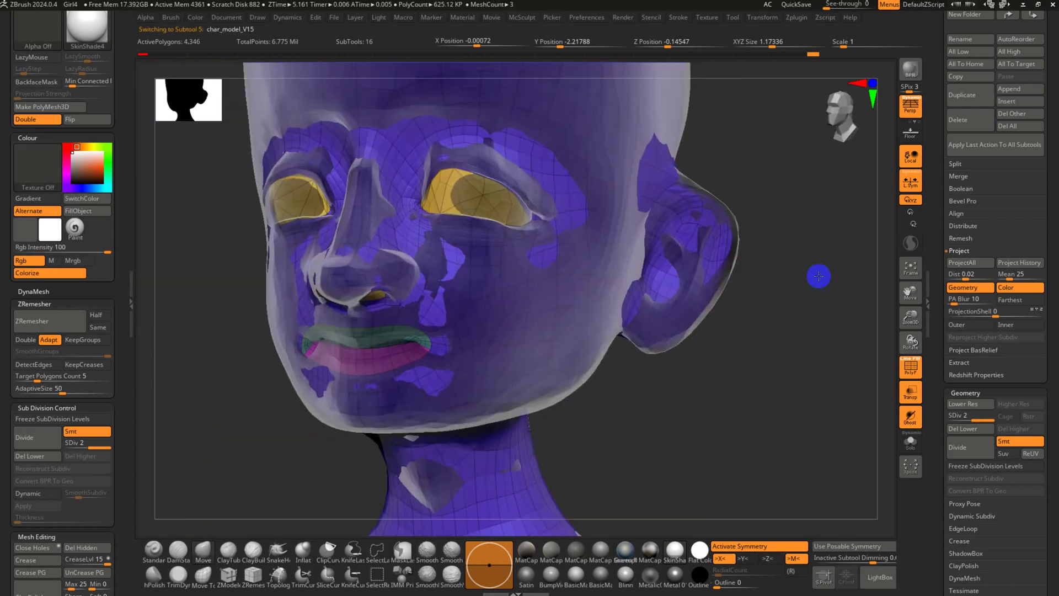
pyautogui.click(959, 263)
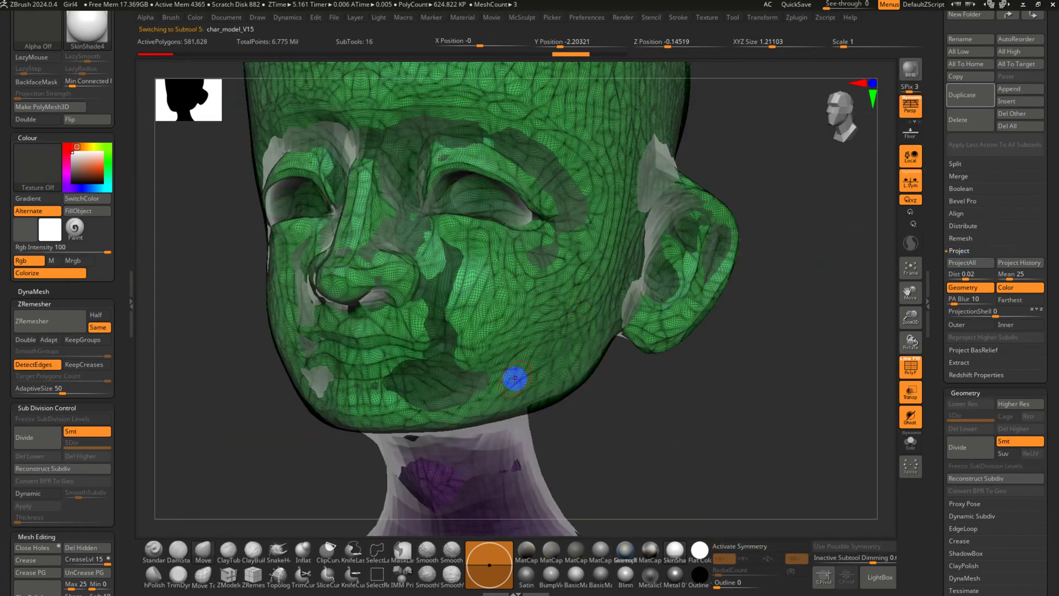
pyautogui.keyDown('alt'); pyautogui.click(648, 188); pyautogui.keyUp('alt')
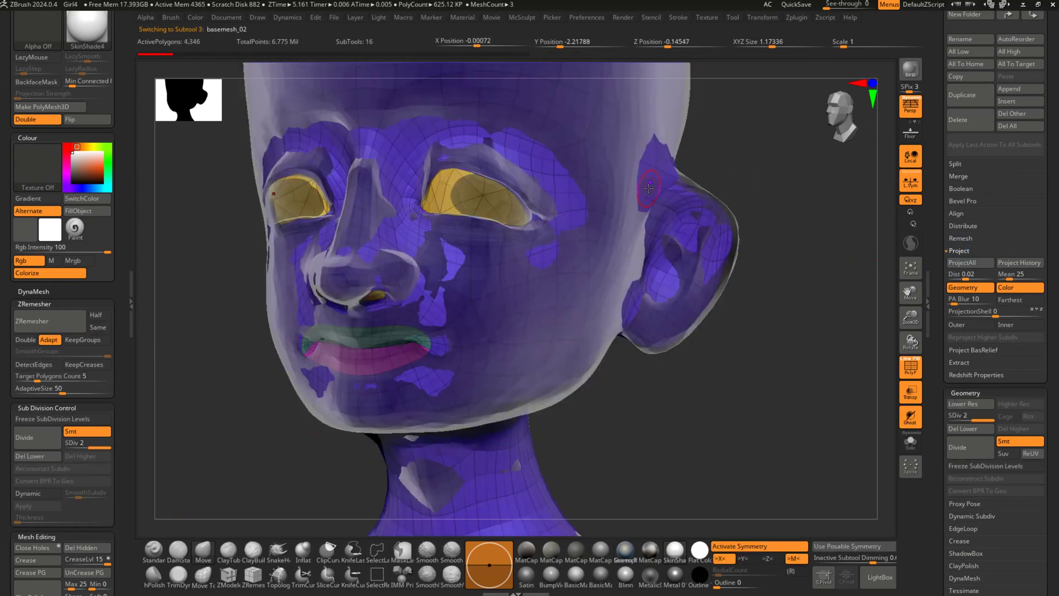
pyautogui.click(973, 261)
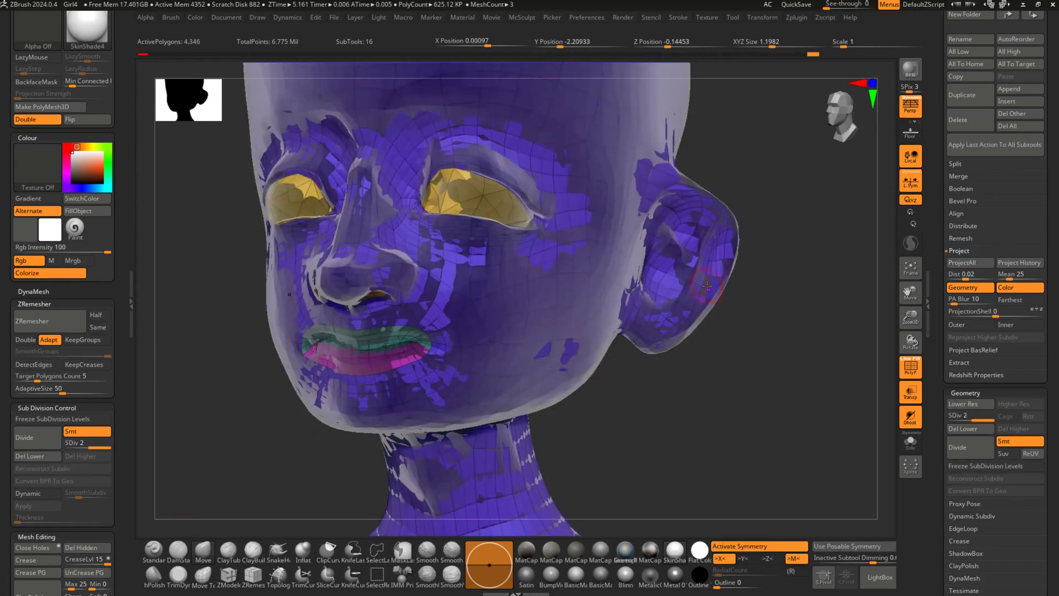
# Divide the base mesh up to level 4 while projecting the sculpt, then isolate it with the polyframe hidden
pyautogui.moveTo(701, 286); pyautogui.dragTo(753, 315, button='right')
pyautogui.hotkey('ctrl', 'd')
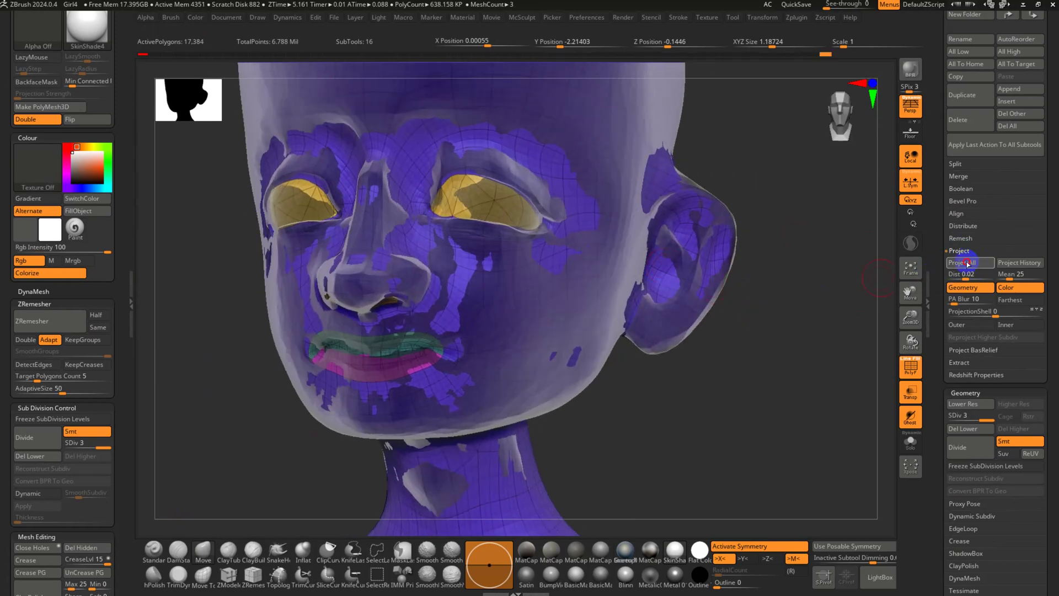
pyautogui.click(969, 264)
pyautogui.hotkey('ctrl', 'd')
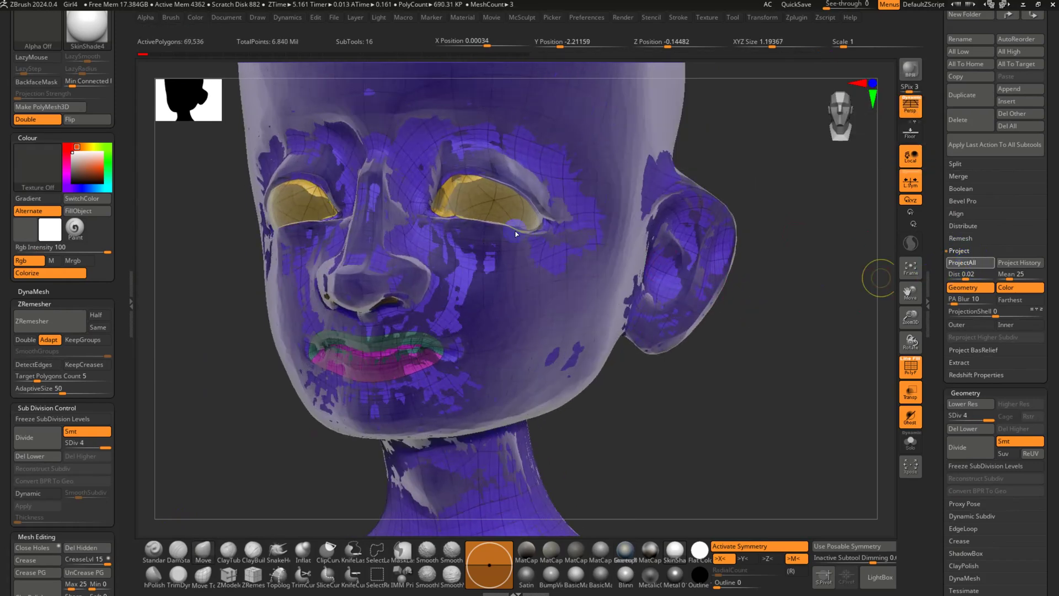
pyautogui.click(910, 441)
pyautogui.moveTo(805, 402); pyautogui.dragTo(697, 354)
pyautogui.hotkey('shift', 'f')
pyautogui.rightClick(696, 353)
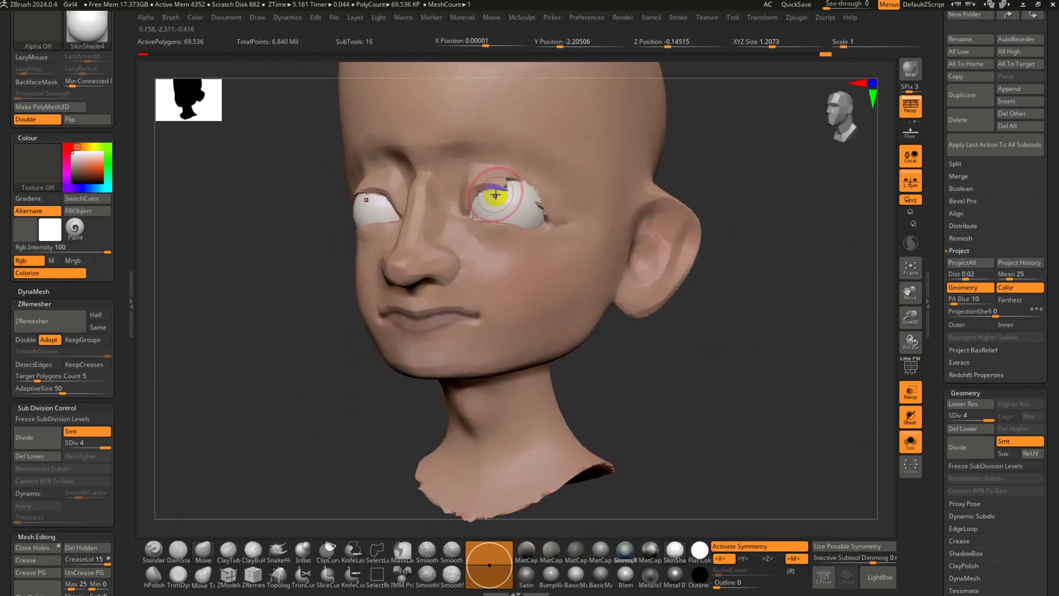
# Check the subtool list and run ProjectAll again on the level 4 base mesh
pyautogui.scroll(5, 949, 221)
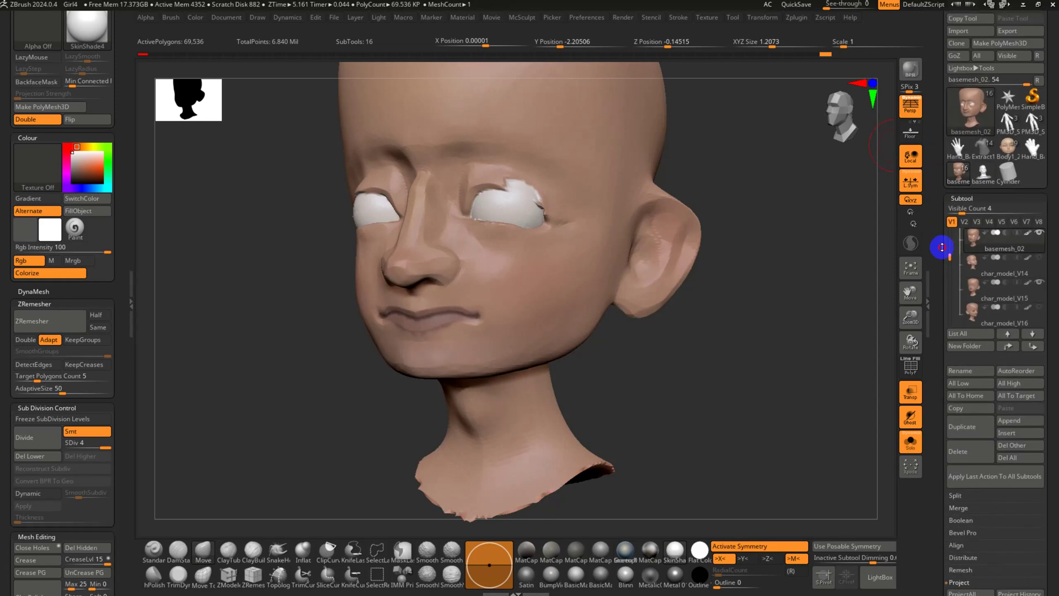
pyautogui.moveTo(950, 265); pyautogui.dragTo(949, 284)
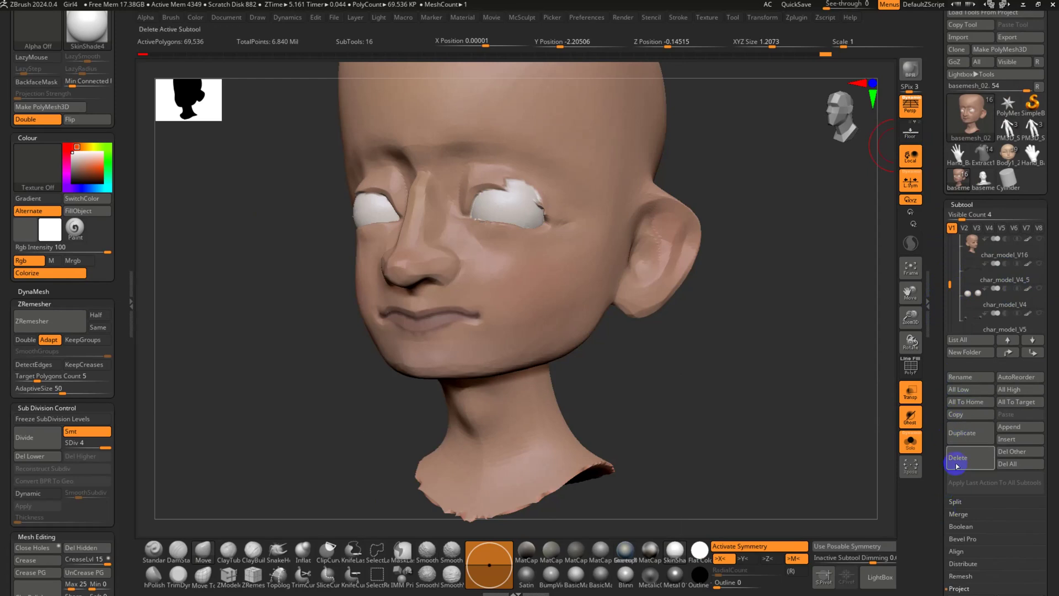
pyautogui.moveTo(940, 498); pyautogui.dragTo(955, 407)
pyautogui.click(969, 379)
pyautogui.click(970, 379)
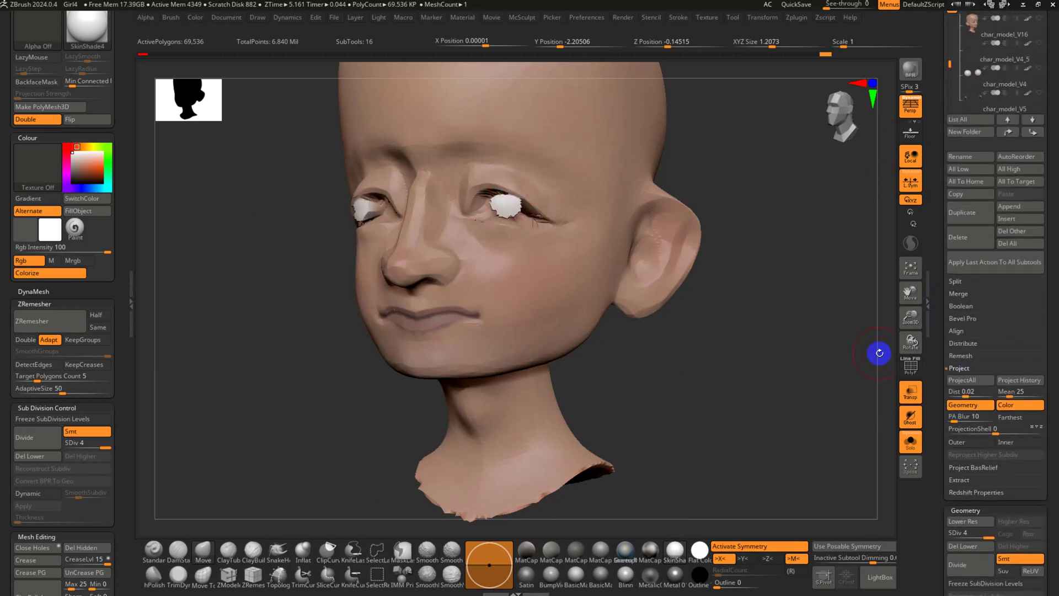
# Smooth the jagged surface inside the eye opening and at the outer eye corner, plus the mouth corner
pyautogui.moveTo(485, 213)
pyautogui.keyDown('shift'); pyautogui.mouseDown()
pyautogui.moveTo(530, 211)
pyautogui.moveTo(506, 205)
pyautogui.mouseUp(); pyautogui.keyUp('shift')
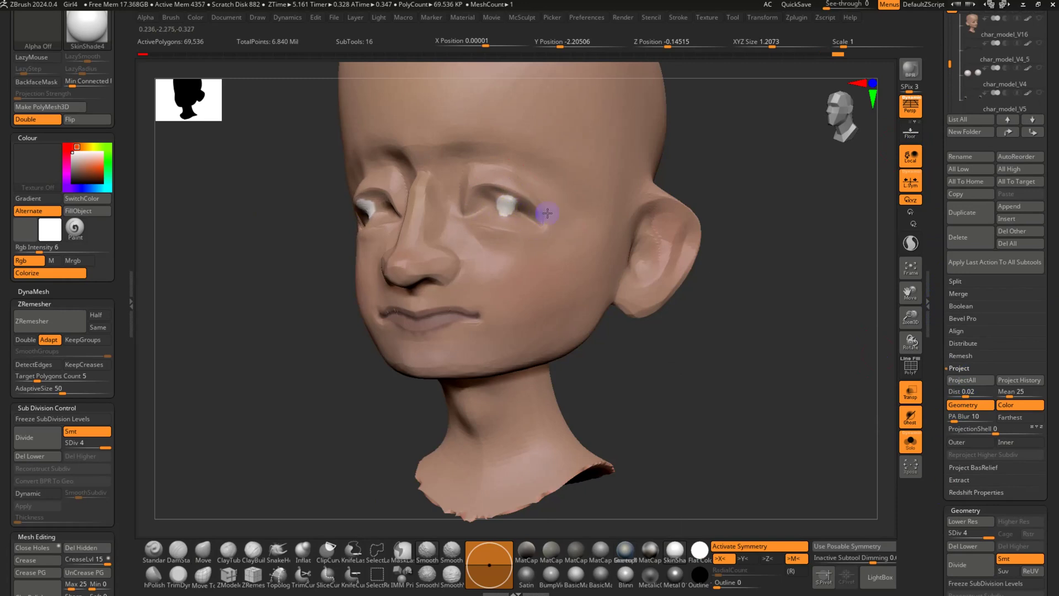
pyautogui.moveTo(569, 229)
pyautogui.mouseDown(button='right')
pyautogui.moveTo(600, 232)
pyautogui.moveTo(586, 229)
pyautogui.mouseUp(button='right')
pyautogui.keyDown('shift'); pyautogui.moveTo(482, 303); pyautogui.dragTo(465, 318); pyautogui.keyUp('shift')
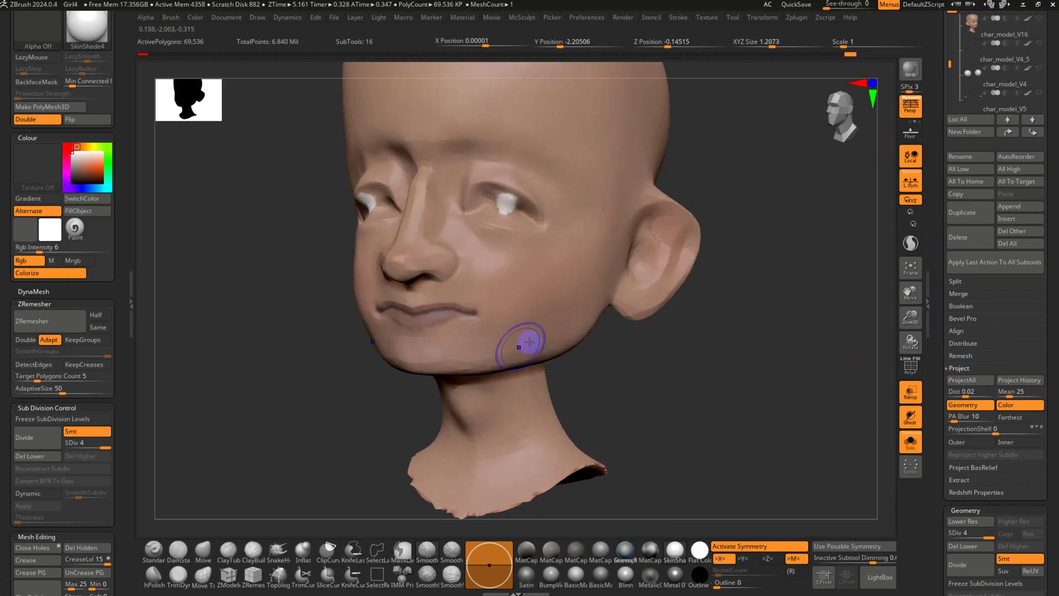
# Isolate the upper lip polygroup, smooth its distorted inner surface, drop to subdivision level 3 and unhide the whole head
pyautogui.hotkey('shift', 'f')
pyautogui.keyDown('shift'); pyautogui.moveTo(530, 343); pyautogui.dragTo(482, 360, button='right'); pyautogui.keyUp('shift')
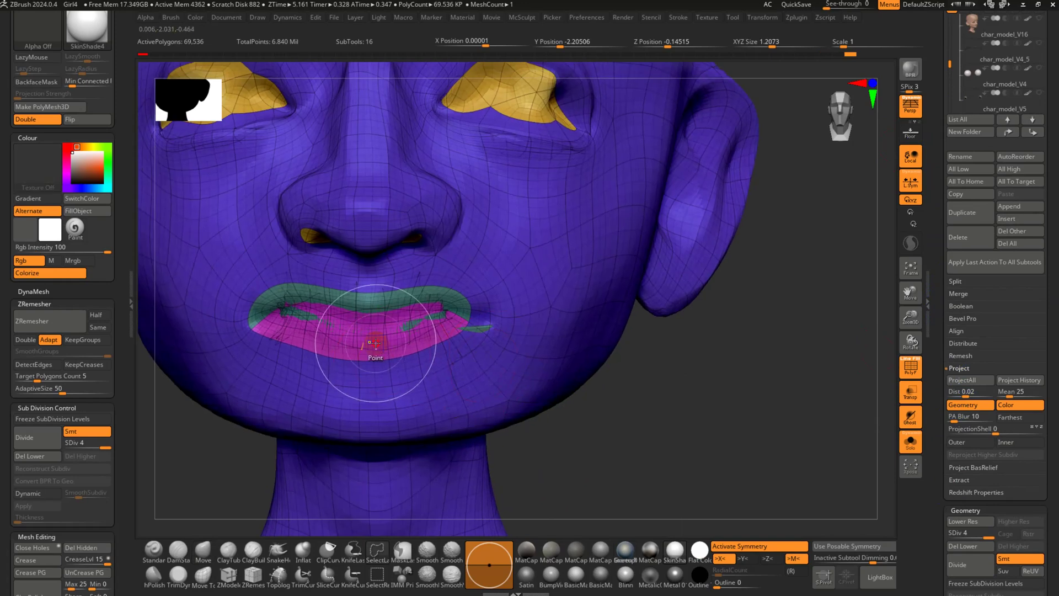
pyautogui.keyDown('ctrl'); pyautogui.keyDown('shift'); pyautogui.click(382, 316); pyautogui.keyUp('shift'); pyautogui.keyUp('ctrl')
pyautogui.keyDown('ctrl'); pyautogui.keyDown('alt'); pyautogui.keyDown('shift'); pyautogui.click(454, 344); pyautogui.keyUp('shift'); pyautogui.keyUp('alt'); pyautogui.keyUp('ctrl')
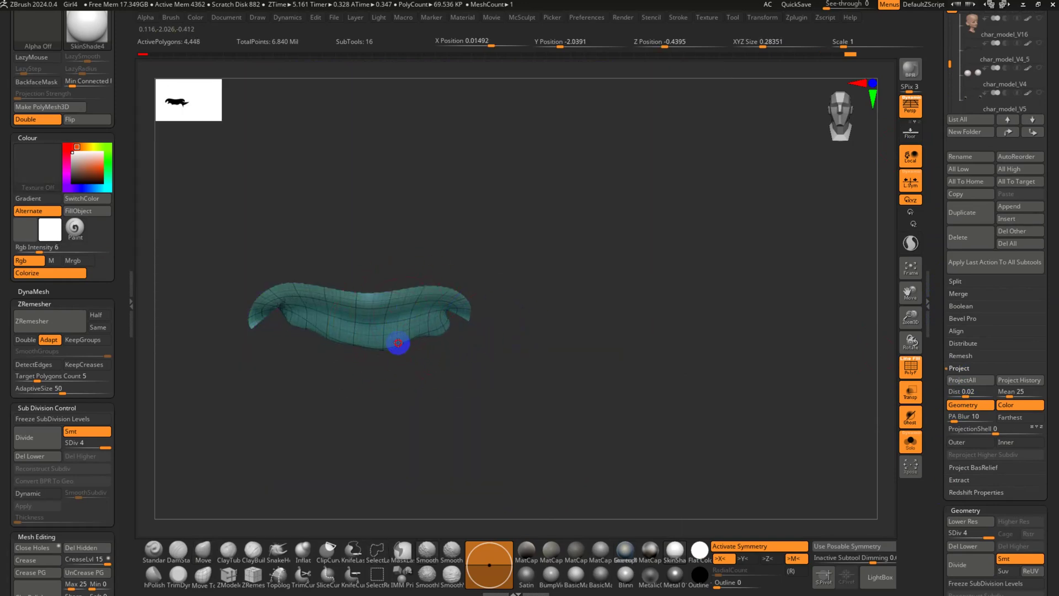
pyautogui.keyDown('shift'); pyautogui.moveTo(421, 326); pyautogui.dragTo(405, 325); pyautogui.keyUp('shift')
pyautogui.press('shift')
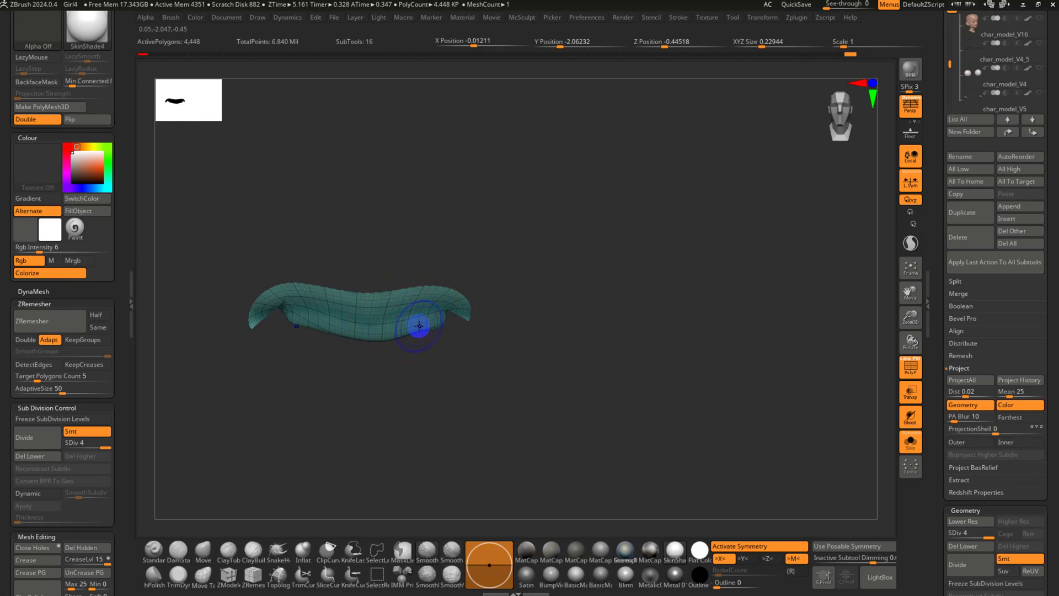
pyautogui.keyDown('shift'); pyautogui.moveTo(409, 317); pyautogui.dragTo(449, 313); pyautogui.keyUp('shift')
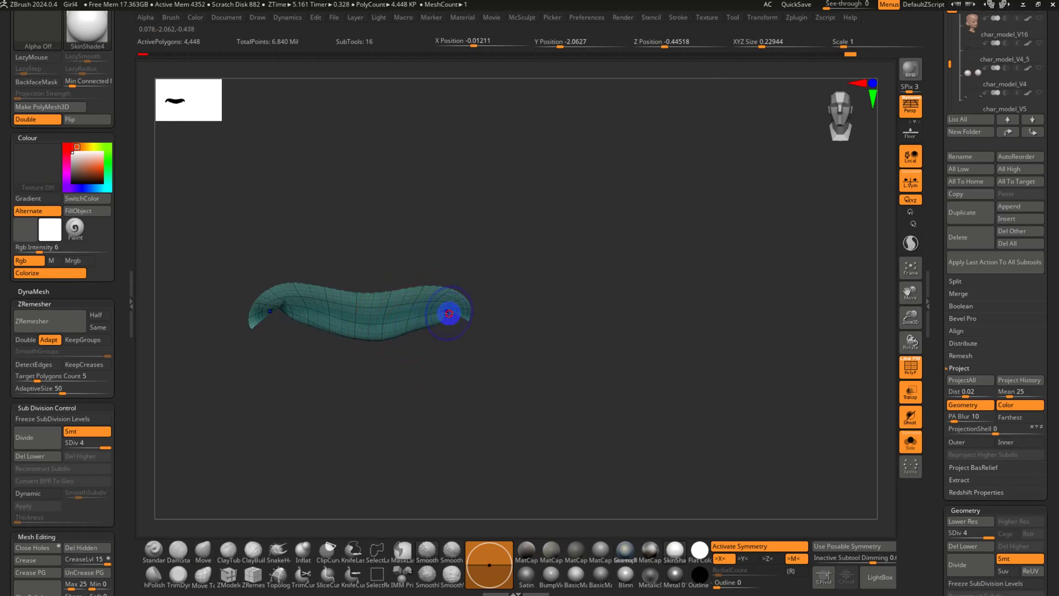
pyautogui.moveTo(391, 328); pyautogui.dragTo(423, 366, button='right')
pyautogui.hotkey('shift', 'd')
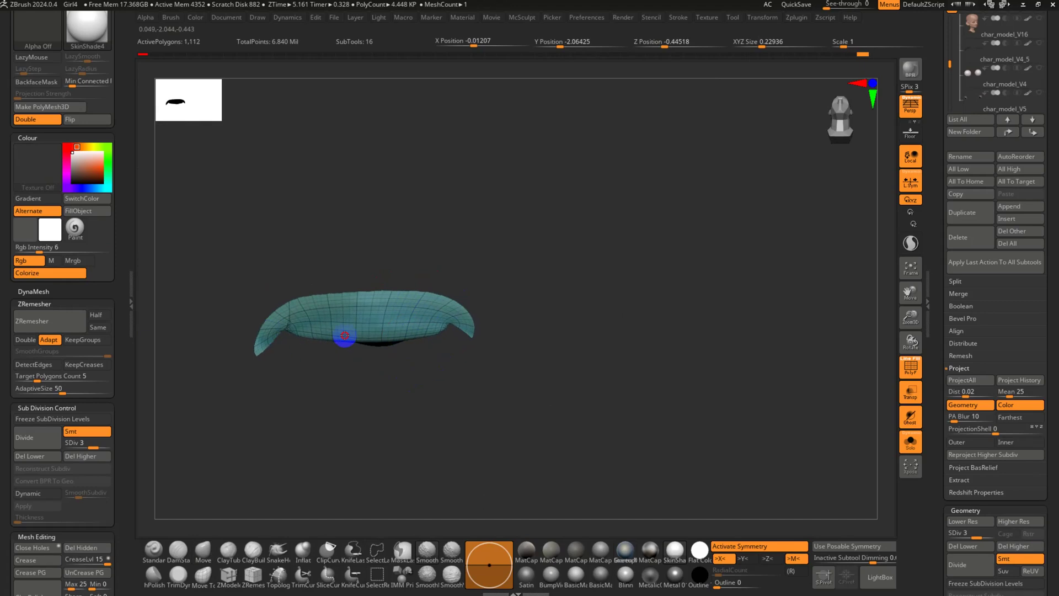
pyautogui.keyDown('ctrl'); pyautogui.keyDown('shift'); pyautogui.click(546, 382); pyautogui.keyUp('shift'); pyautogui.keyUp('ctrl')
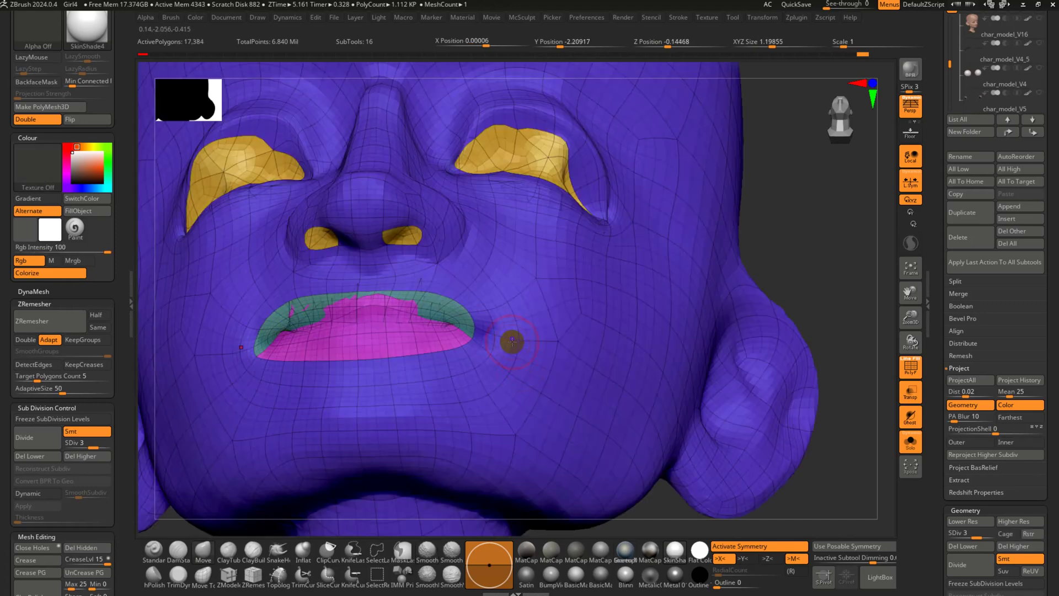
# Isolate the lower lip polygroup, smooth its overlapping polygons, and unhide the whole head
pyautogui.keyDown('ctrl'); pyautogui.keyDown('shift'); pyautogui.click(376, 326); pyautogui.keyUp('shift'); pyautogui.keyUp('ctrl')
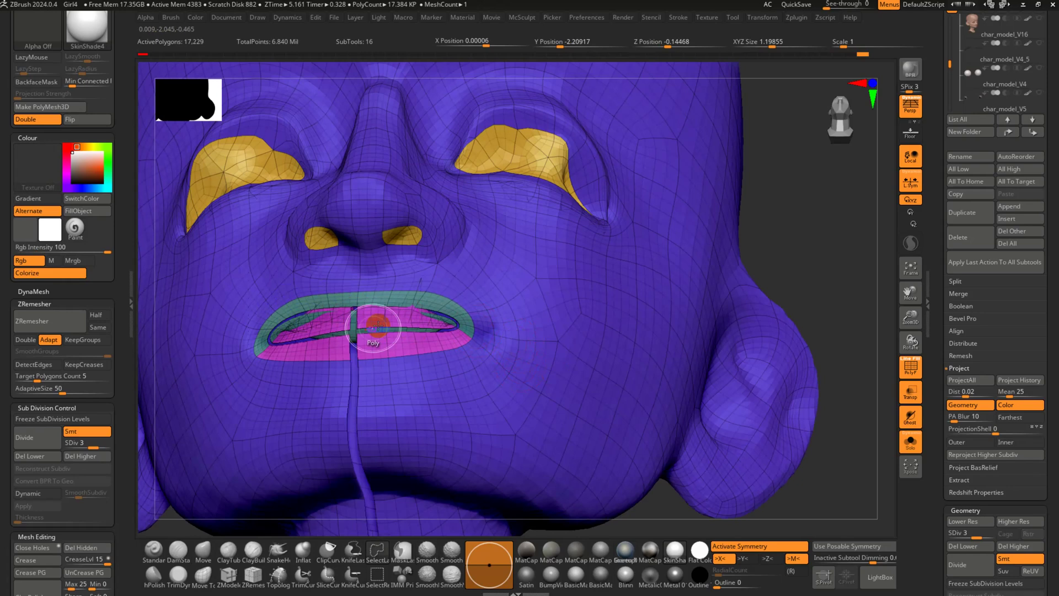
pyautogui.moveTo(376, 326); pyautogui.dragTo(393, 337, button='right')
pyautogui.hotkey('ctrl', 'z')
pyautogui.keyDown('ctrl'); pyautogui.keyDown('shift'); pyautogui.click(388, 330); pyautogui.keyUp('shift'); pyautogui.keyUp('ctrl')
pyautogui.moveTo(395, 298)
pyautogui.keyDown('shift'); pyautogui.mouseDown()
pyautogui.moveTo(428, 300)
pyautogui.moveTo(371, 308)
pyautogui.mouseUp(); pyautogui.keyUp('shift')
pyautogui.keyDown('ctrl'); pyautogui.keyDown('shift'); pyautogui.click(615, 308); pyautogui.keyUp('shift'); pyautogui.keyUp('ctrl')
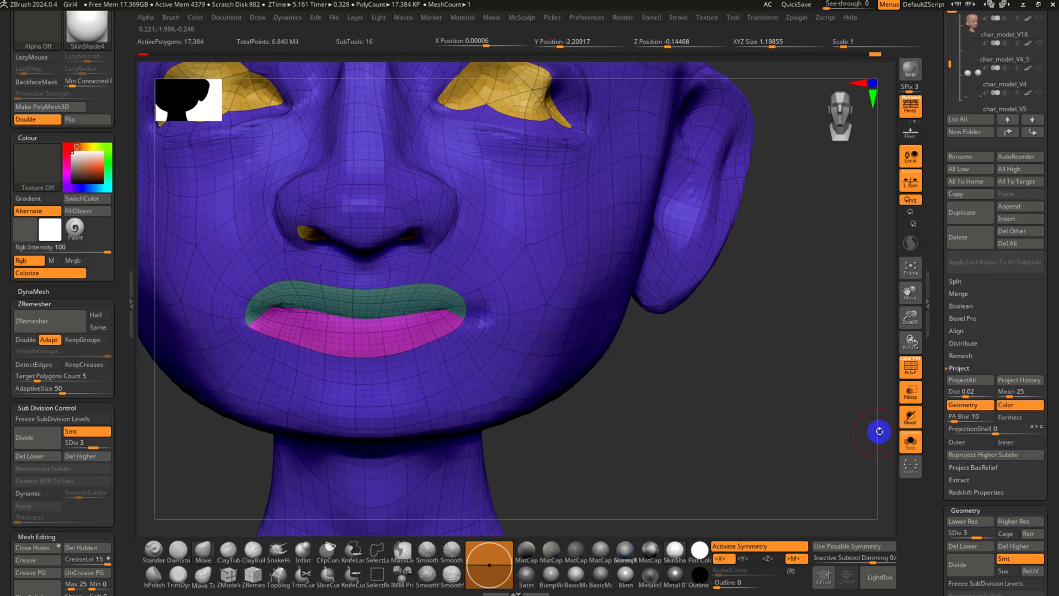
# Compare the level 3 base mesh with the overlaid sculpt, then examine the base mesh alone without polyframe
pyautogui.keyDown('ctrl'); pyautogui.moveTo(861, 420); pyautogui.dragTo(850, 423, button='right'); pyautogui.keyUp('ctrl')
pyautogui.click(914, 443)
pyautogui.hotkey('shift', 'f')
pyautogui.hotkey('shift', 'f')
pyautogui.hotkey('shift', 'f')
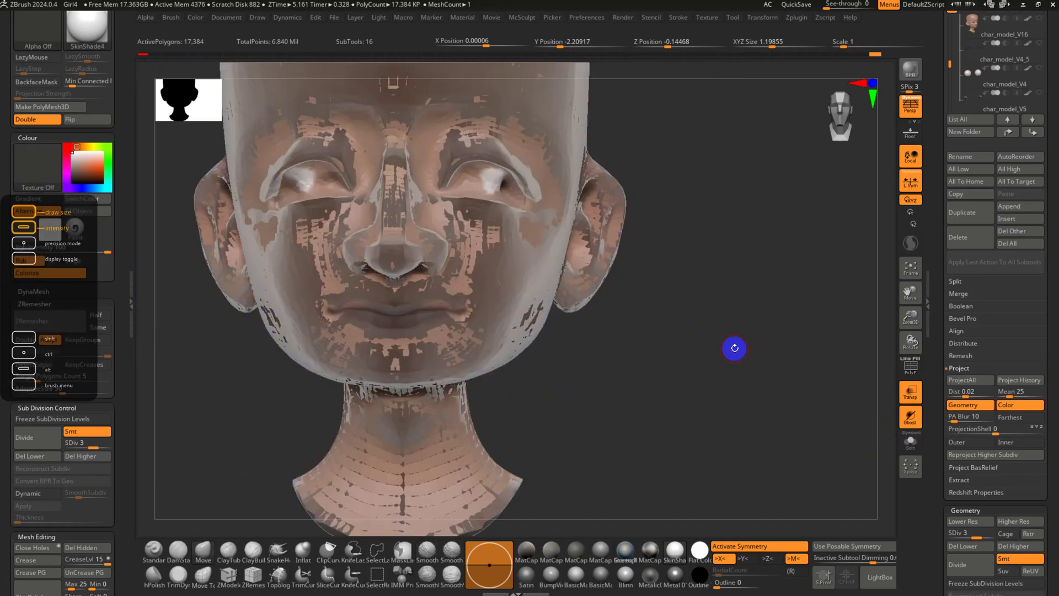
pyautogui.click(912, 449)
pyautogui.moveTo(783, 375); pyautogui.dragTo(709, 330)
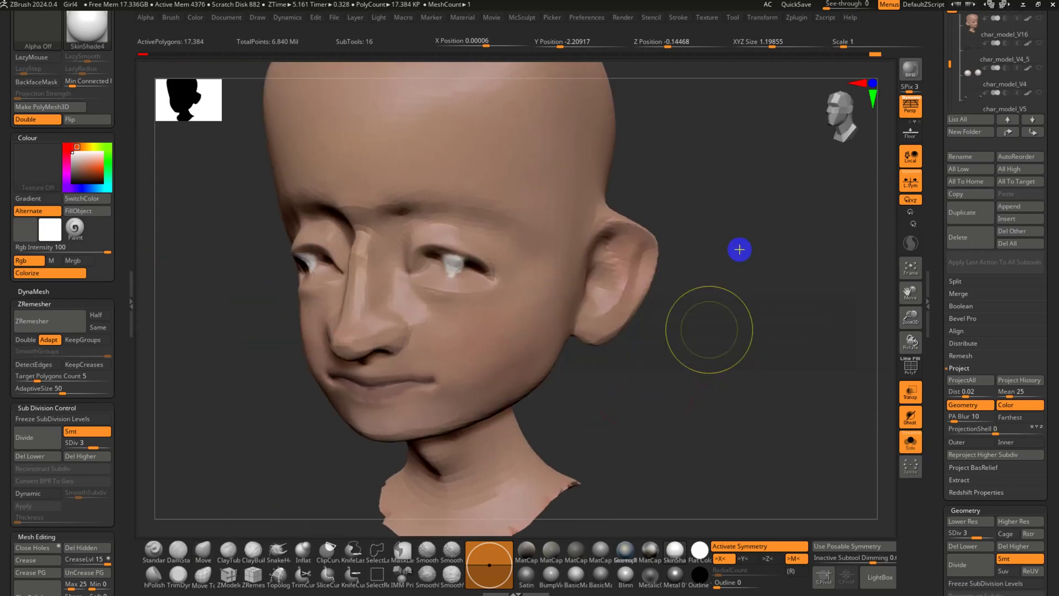
# Bring the base mesh up through level 4 and divide it to subdivision level 5
pyautogui.press('d')
pyautogui.press('d')
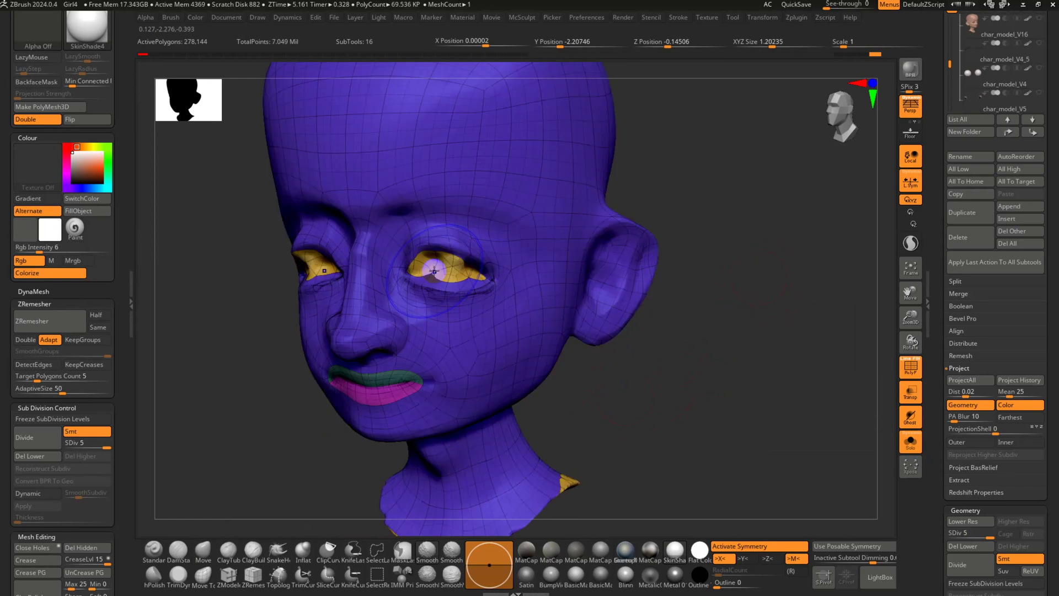
pyautogui.moveTo(714, 232); pyautogui.dragTo(700, 265)
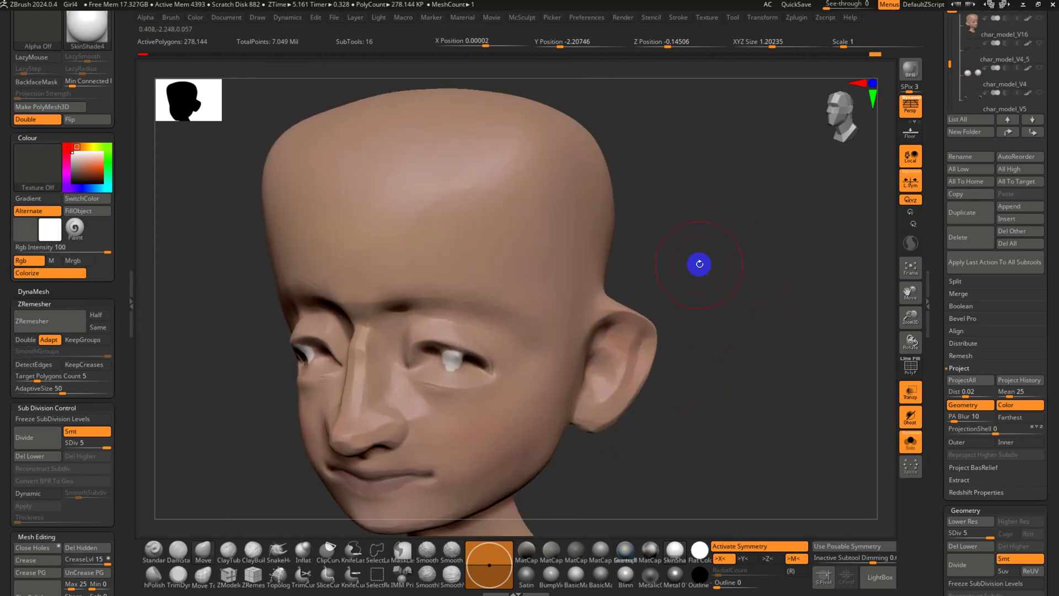
# Drop the base mesh to subdivision level 1 with the polyframe visible and readjust the edge loops along the lower eyelid
pyautogui.hotkey('shift', 'f')
pyautogui.hotkey('shift', 'd')
pyautogui.hotkey('shift', 'd')
pyautogui.hotkey('shift', 'd')
pyautogui.hotkey('shift', 'd')
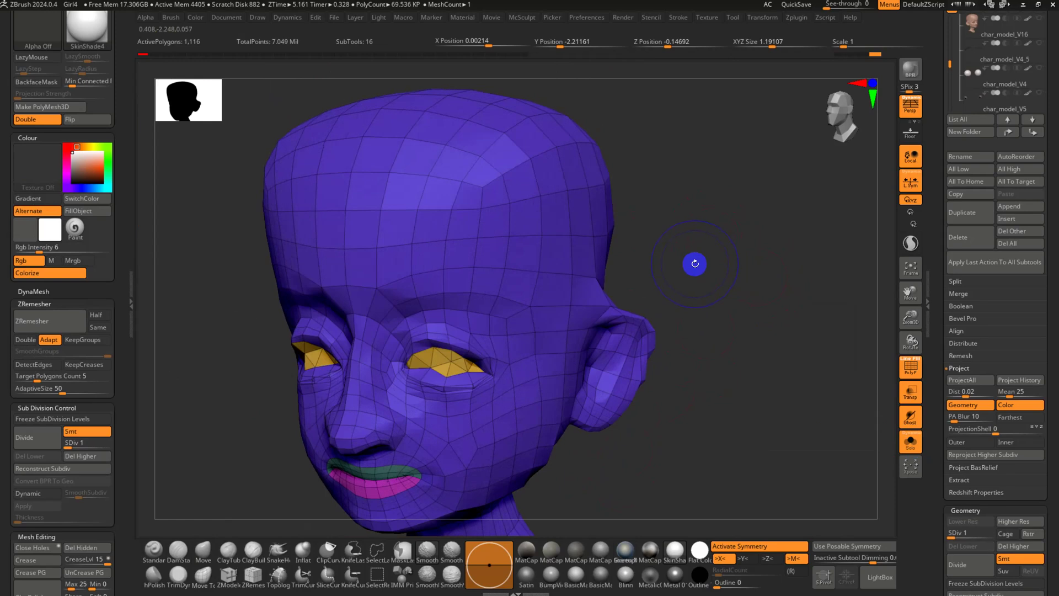
pyautogui.moveTo(463, 355)
pyautogui.keyDown('ctrl'); pyautogui.mouseDown(button='right')
pyautogui.moveTo(400, 359)
pyautogui.moveTo(496, 265)
pyautogui.mouseUp(button='right'); pyautogui.keyUp('ctrl')
pyautogui.press('s')
pyautogui.moveTo(442, 314)
pyautogui.mouseDown()
pyautogui.moveTo(432, 314)
pyautogui.moveTo(443, 325)
pyautogui.mouseUp()
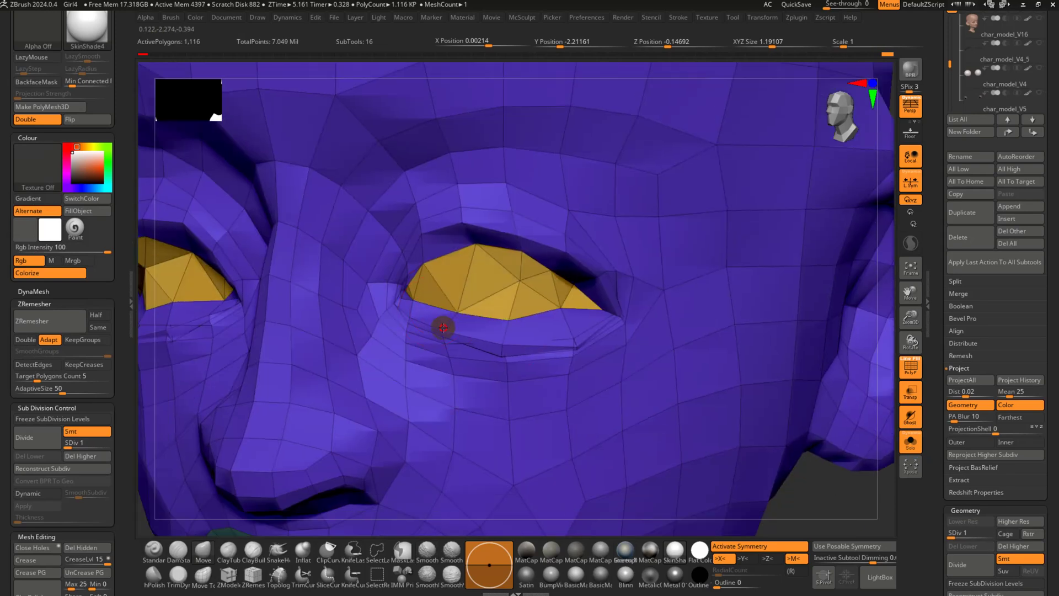
pyautogui.moveTo(511, 321); pyautogui.dragTo(506, 337)
pyautogui.moveTo(564, 310); pyautogui.dragTo(575, 349)
pyautogui.moveTo(575, 350); pyautogui.dragTo(574, 307, button='right')
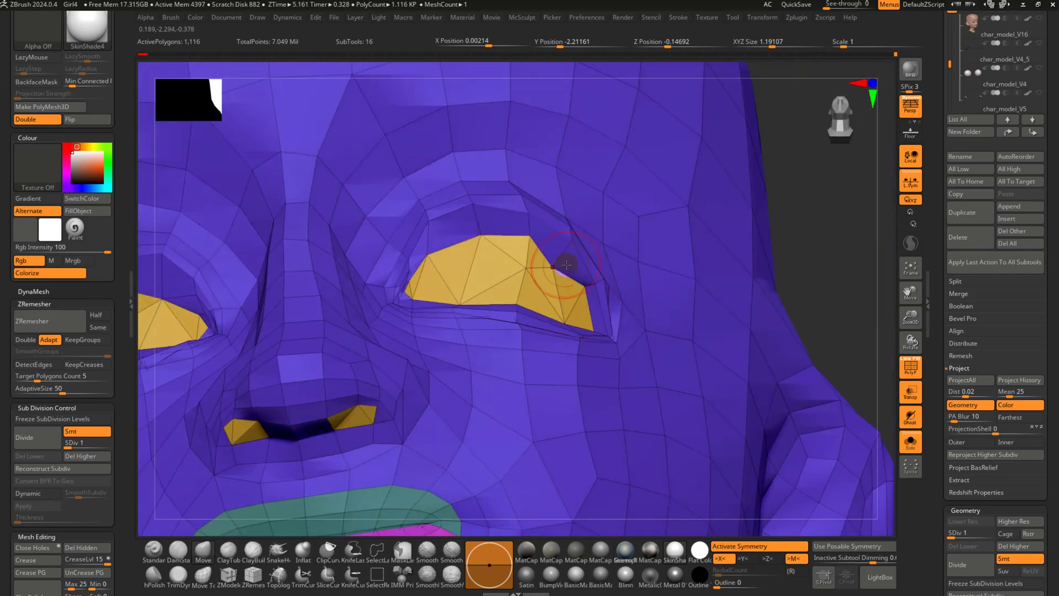
# Adjust the upper eyelid's edge loops and smooth the outer corner of the eye on the level 1 mesh
pyautogui.moveTo(566, 265)
pyautogui.mouseDown()
pyautogui.moveTo(562, 245)
pyautogui.moveTo(461, 241)
pyautogui.moveTo(479, 229)
pyautogui.moveTo(426, 243)
pyautogui.mouseUp()
pyautogui.moveTo(424, 243); pyautogui.dragTo(454, 309, button='right')
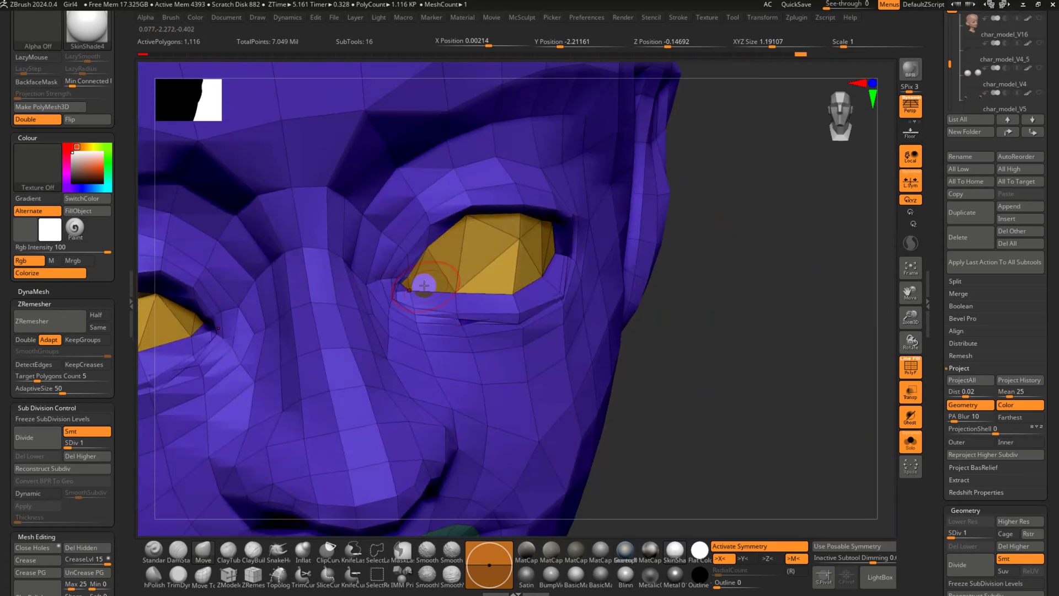
pyautogui.moveTo(497, 264); pyautogui.dragTo(497, 302, button='right')
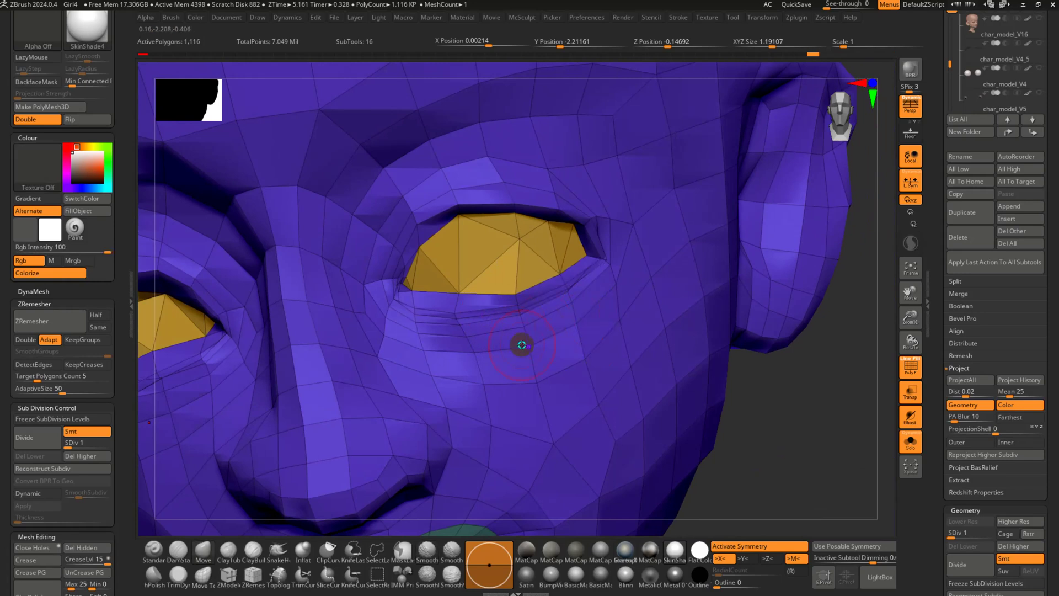
pyautogui.moveTo(523, 346); pyautogui.dragTo(542, 328, button='right')
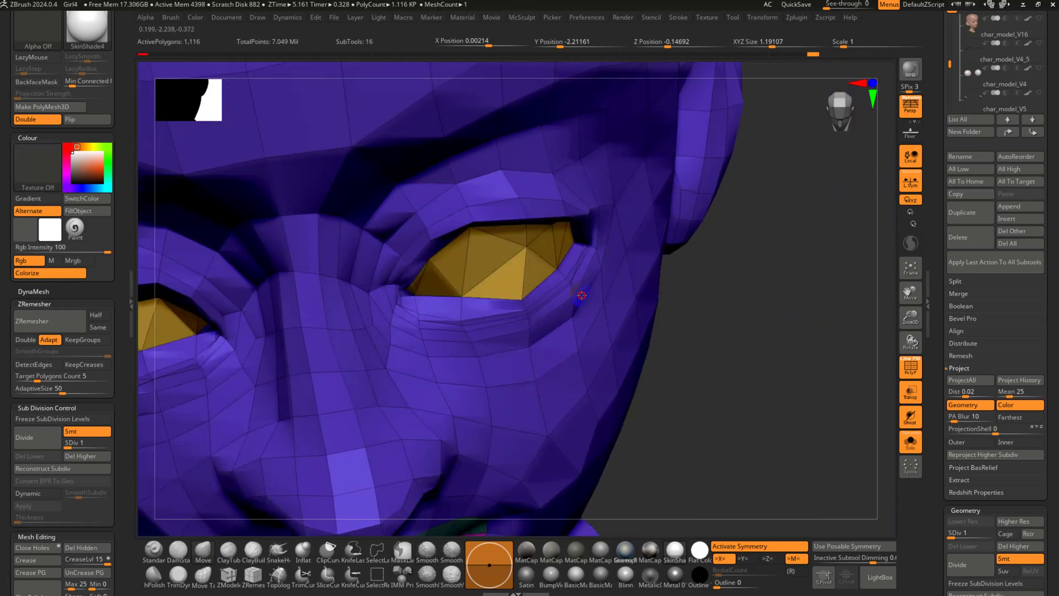
pyautogui.keyDown('shift'); pyautogui.moveTo(582, 295); pyautogui.dragTo(531, 313); pyautogui.keyUp('shift')
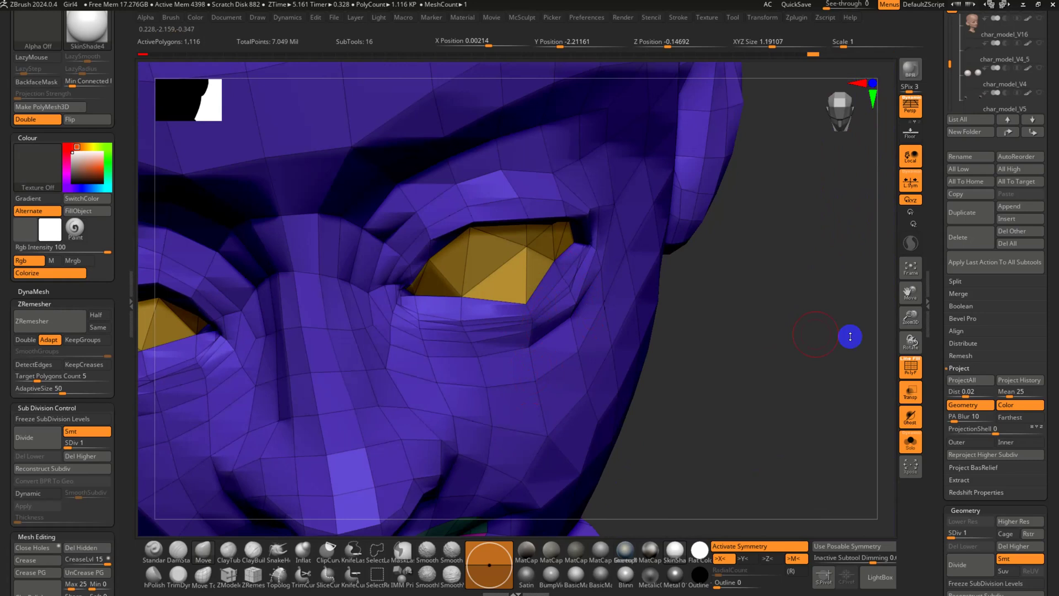
# Try to project the sculpt onto the level 1 mesh and smooth the outer eye corner, and undo both changes
pyautogui.click(961, 381)
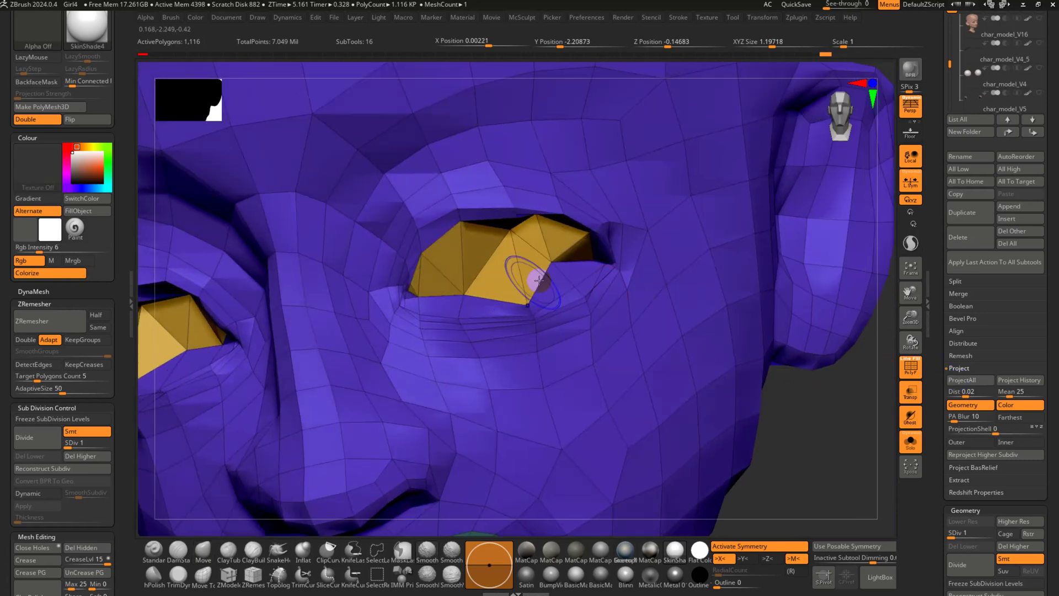
pyautogui.keyDown('shift'); pyautogui.moveTo(561, 265); pyautogui.dragTo(581, 293); pyautogui.keyUp('shift')
pyautogui.hotkey('ctrl', 'z')
pyautogui.hotkey('ctrl', 'z')
# Hide the polyframe, frame the whole head and raise the base mesh to subdivision level 4
pyautogui.hotkey('shift', 'f')
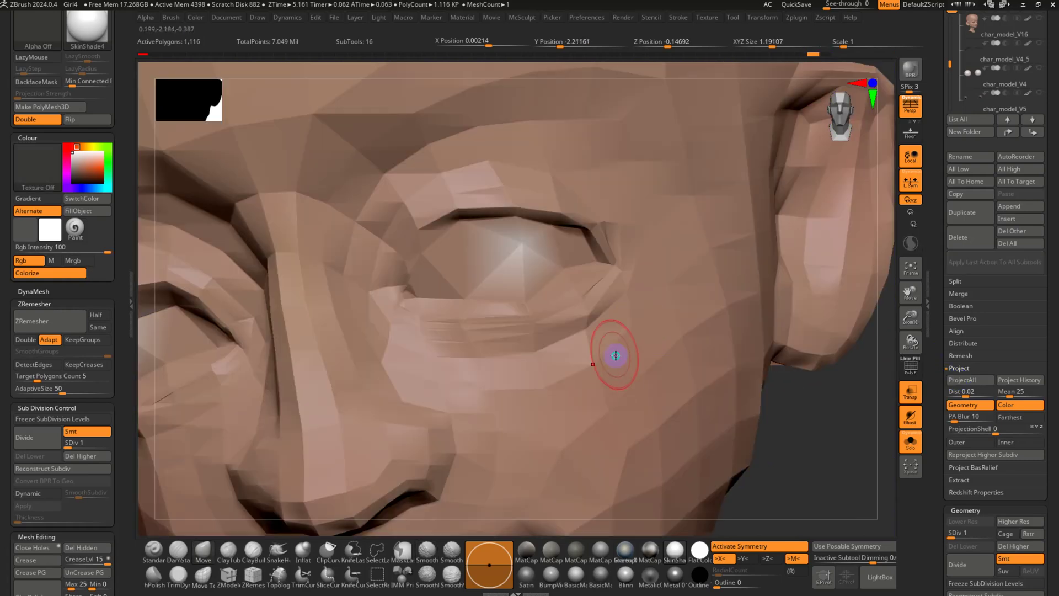
pyautogui.press('f')
pyautogui.hotkey('ctrl', 'd')
pyautogui.press('d')
pyautogui.press('d')
pyautogui.press('d')
pyautogui.press('d')
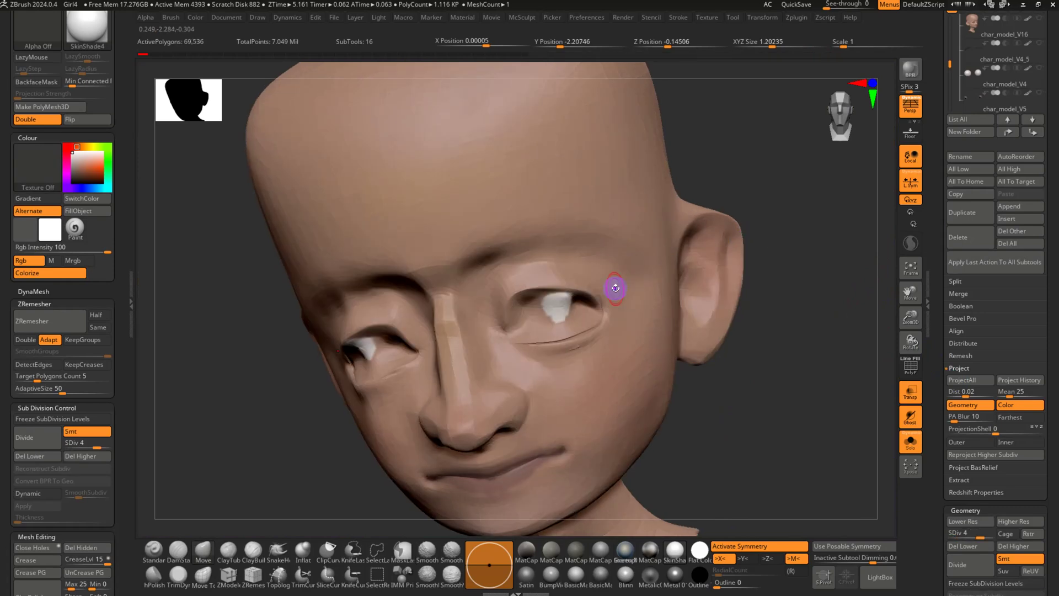
# Compare the eye area at subdivision levels 3, 2 and 5 from different angles
pyautogui.hotkey('shift', 'd')
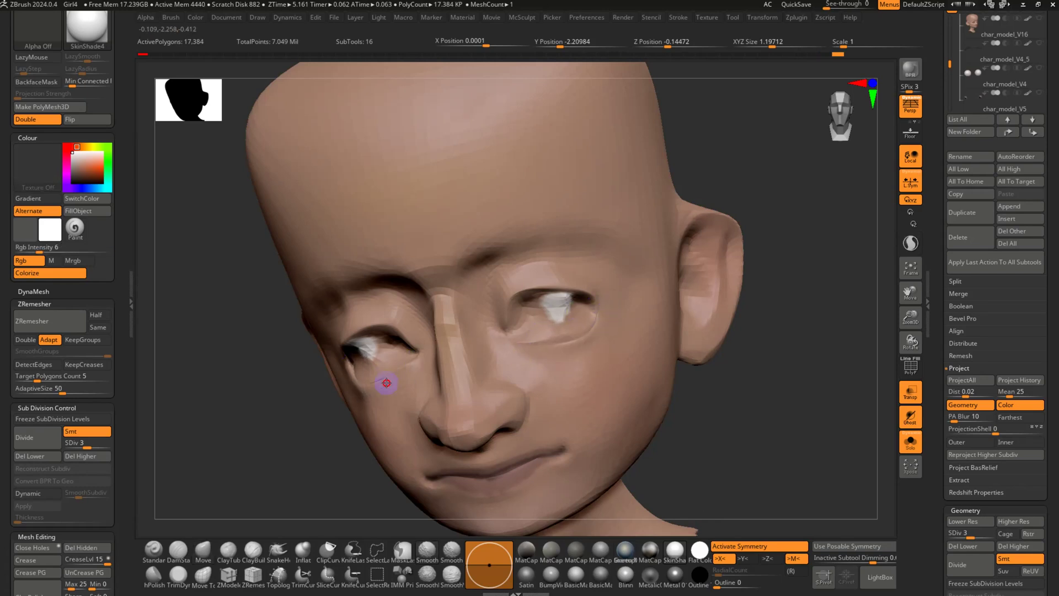
pyautogui.hotkey('shift', 'd')
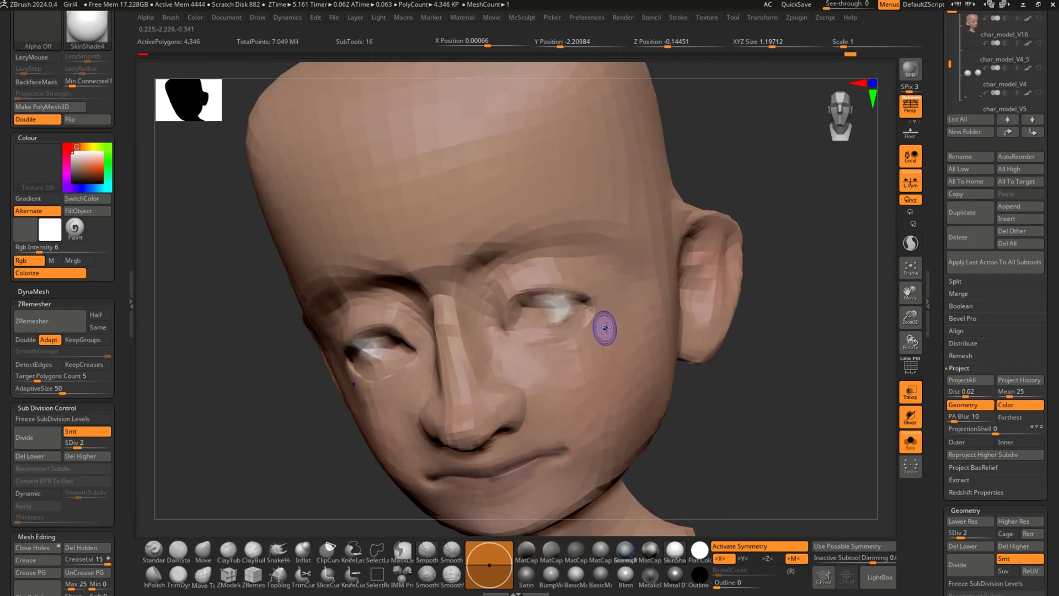
pyautogui.moveTo(669, 331); pyautogui.dragTo(682, 316, button='right')
pyautogui.press('d')
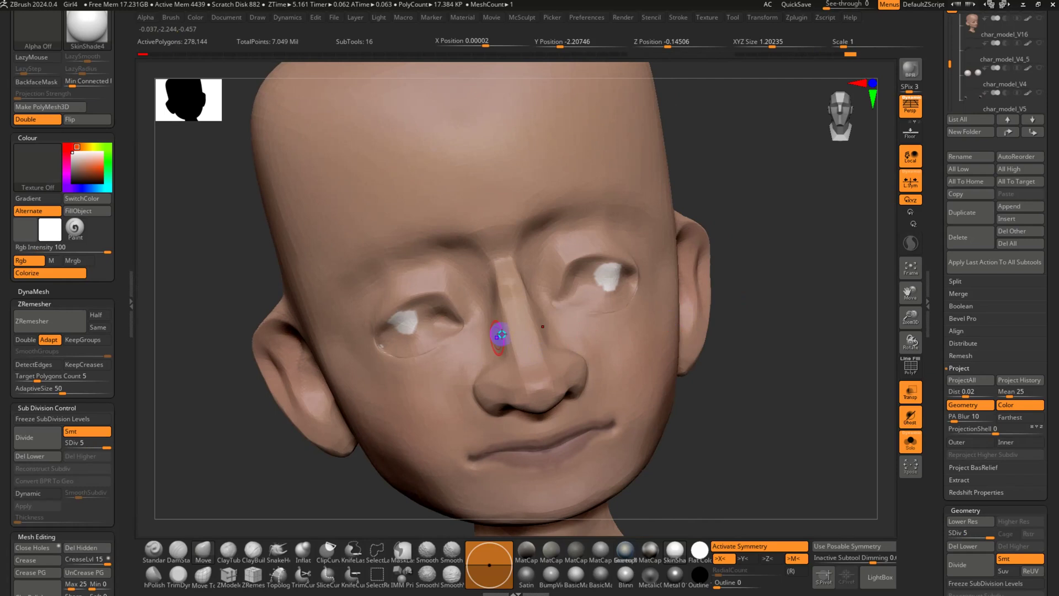
pyautogui.moveTo(498, 335); pyautogui.dragTo(515, 307, button='right')
pyautogui.press('d')
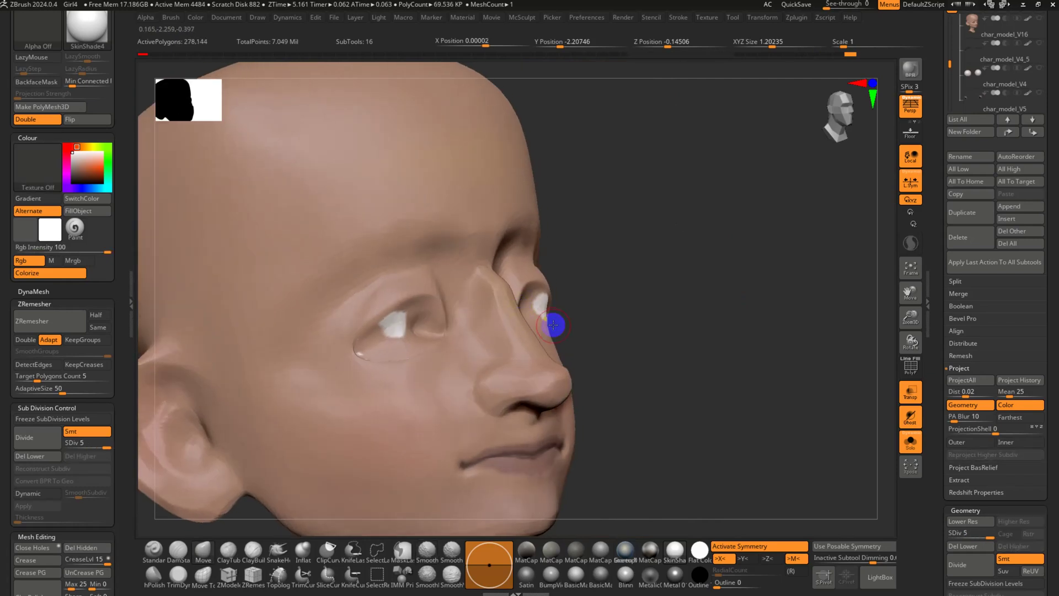
# Examine the lip and nose topology close up, with and without polyframe, from subdivision level 5 down to level 2
pyautogui.moveTo(526, 365); pyautogui.dragTo(665, 331, button='right')
pyautogui.hotkey('shift', 'f')
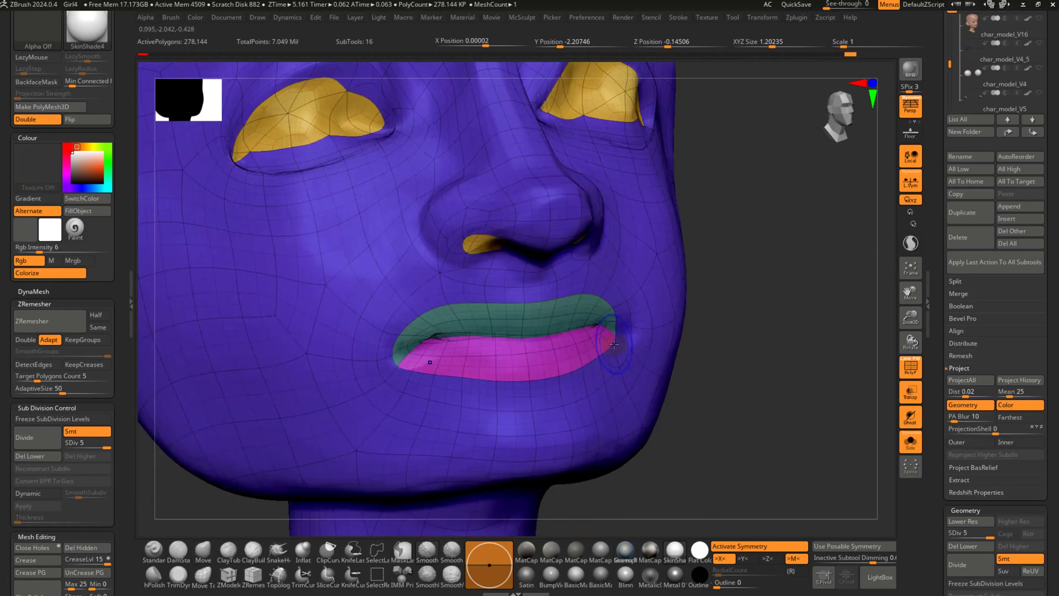
pyautogui.moveTo(554, 342); pyautogui.dragTo(489, 335, button='right')
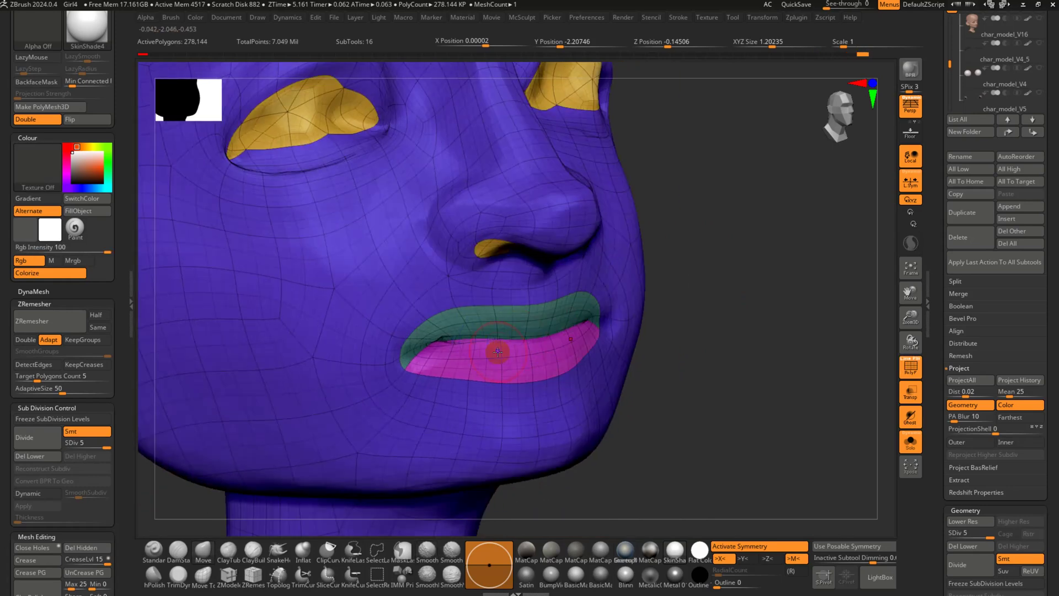
pyautogui.hotkey('shift', 'f')
pyautogui.hotkey('shift', 'd')
pyautogui.hotkey('shift', 'd')
pyautogui.hotkey('shift', 'd')
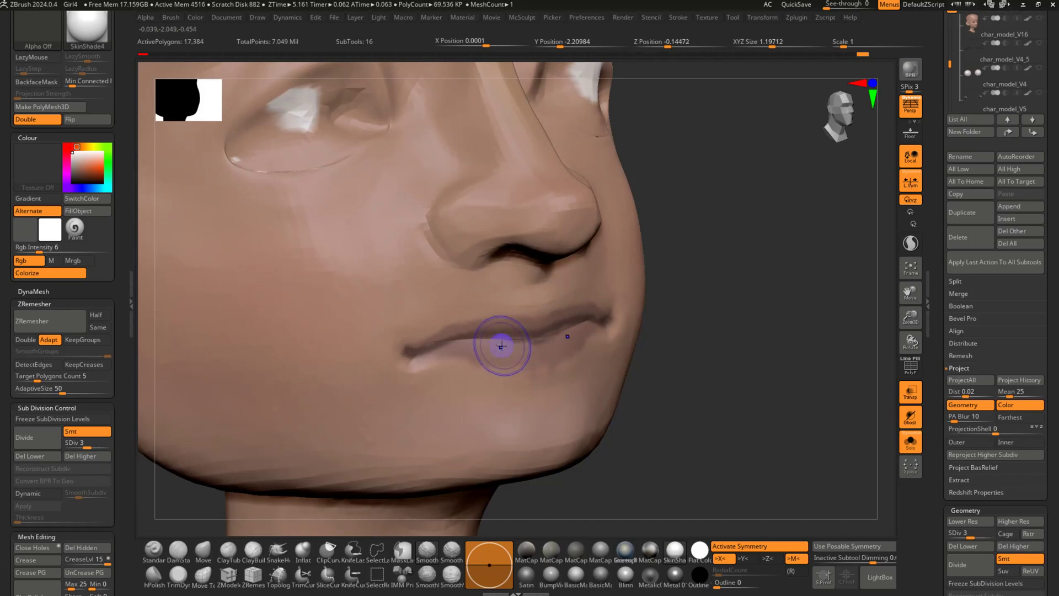
pyautogui.hotkey('shift', 'f')
pyautogui.press('d')
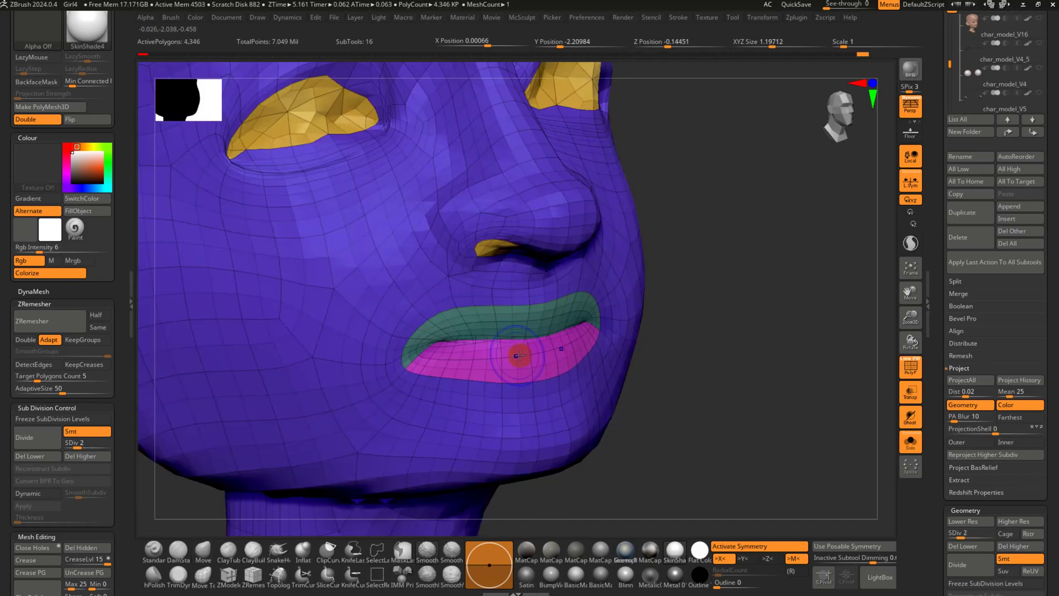
# Hide the polygroup filling the eye sockets and nostrils at subdivision level 4, and undo the hiding
pyautogui.hotkey('shift', 'f')
pyautogui.moveTo(570, 345)
pyautogui.mouseDown(button='right')
pyautogui.moveTo(570, 359)
pyautogui.moveTo(535, 353)
pyautogui.moveTo(605, 345)
pyautogui.moveTo(586, 247)
pyautogui.moveTo(524, 350)
pyautogui.moveTo(596, 449)
pyautogui.moveTo(548, 461)
pyautogui.moveTo(584, 442)
pyautogui.moveTo(596, 485)
pyautogui.moveTo(612, 426)
pyautogui.moveTo(596, 407)
pyautogui.moveTo(603, 428)
pyautogui.moveTo(584, 265)
pyautogui.moveTo(594, 248)
pyautogui.moveTo(549, 314)
pyautogui.moveTo(551, 338)
pyautogui.moveTo(494, 418)
pyautogui.moveTo(509, 422)
pyautogui.mouseUp(button='right')
pyautogui.hotkey('shift', 'f')
pyautogui.hotkey('shift', 'f')
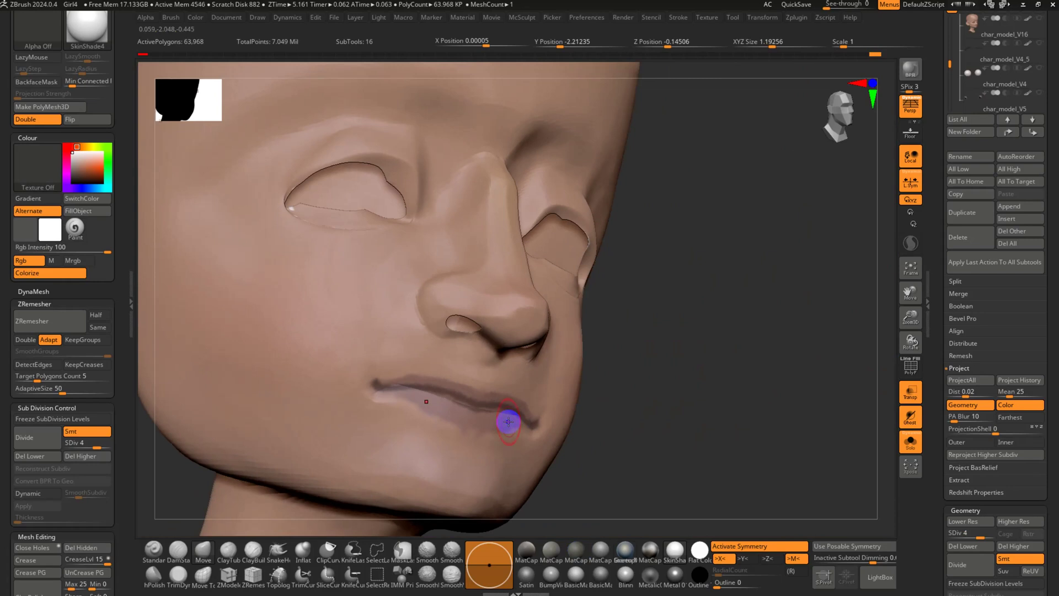
pyautogui.hotkey('ctrl', 'z')
pyautogui.hotkey('ctrl', 'z')
pyautogui.moveTo(556, 435); pyautogui.dragTo(565, 385, button='right')
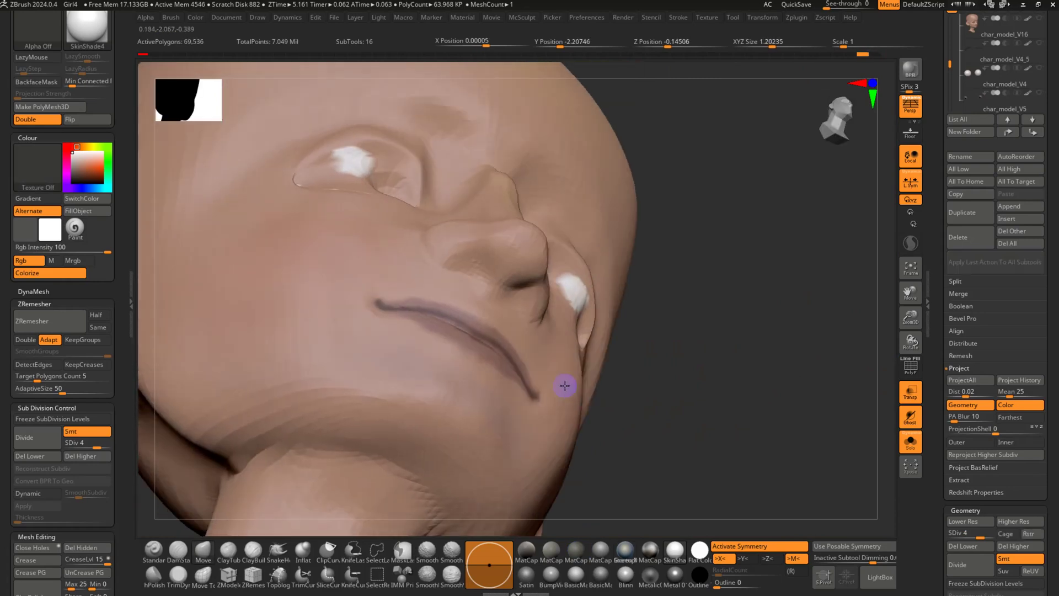
# Examine the level 1 topology around the nostrils and lips with polyframe, and compare it with the level 4 head from the front
pyautogui.hotkey('shift', 'f')
pyautogui.hotkey('shift', 'd')
pyautogui.hotkey('shift', 'd')
pyautogui.hotkey('shift', 'd')
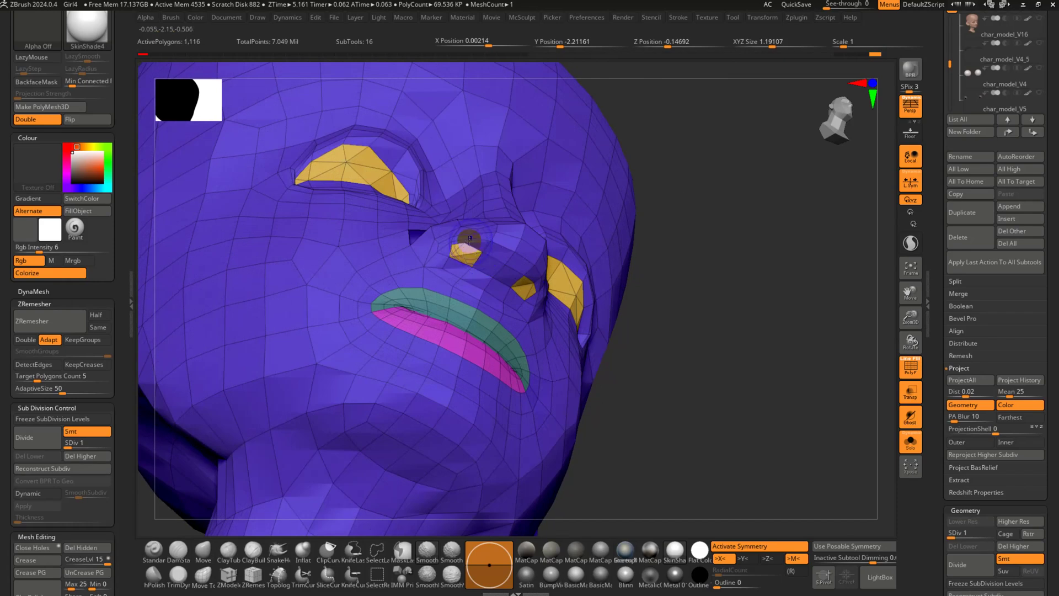
pyautogui.moveTo(509, 298); pyautogui.dragTo(587, 289, button='right')
pyautogui.press('d')
pyautogui.press('d')
pyautogui.press('d')
pyautogui.press('d')
pyautogui.hotkey('shift', 'f')
pyautogui.hotkey('shift', 'd')
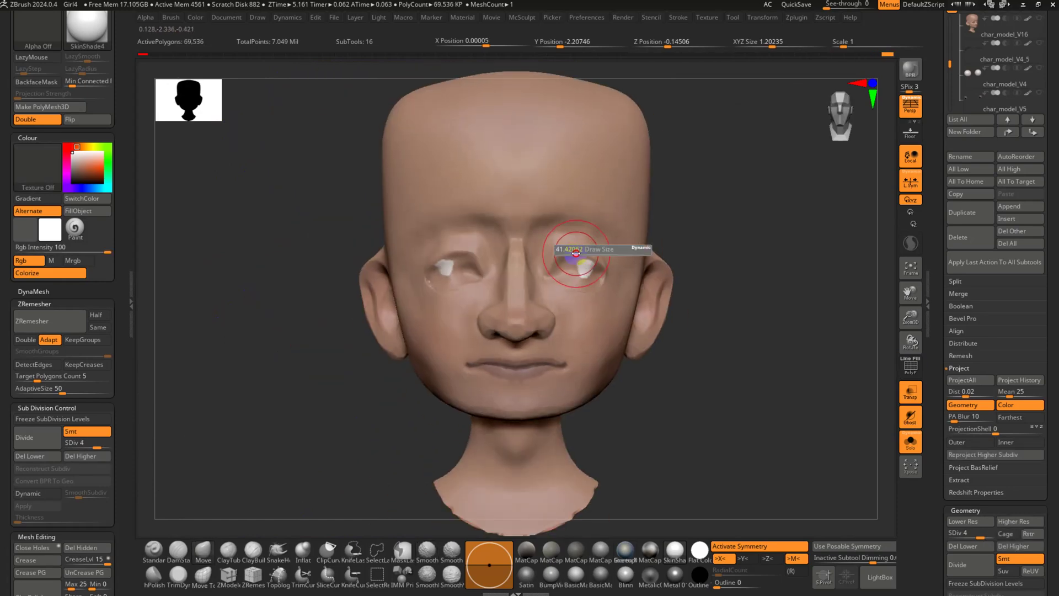
# Check the active polygon count at subdivision levels 1, 2 and 3
pyautogui.hotkey('shift', 'f')
pyautogui.hotkey('shift', 'f')
pyautogui.hotkey('shift', 'd')
pyautogui.hotkey('shift', 'd')
pyautogui.hotkey('shift', 'd')
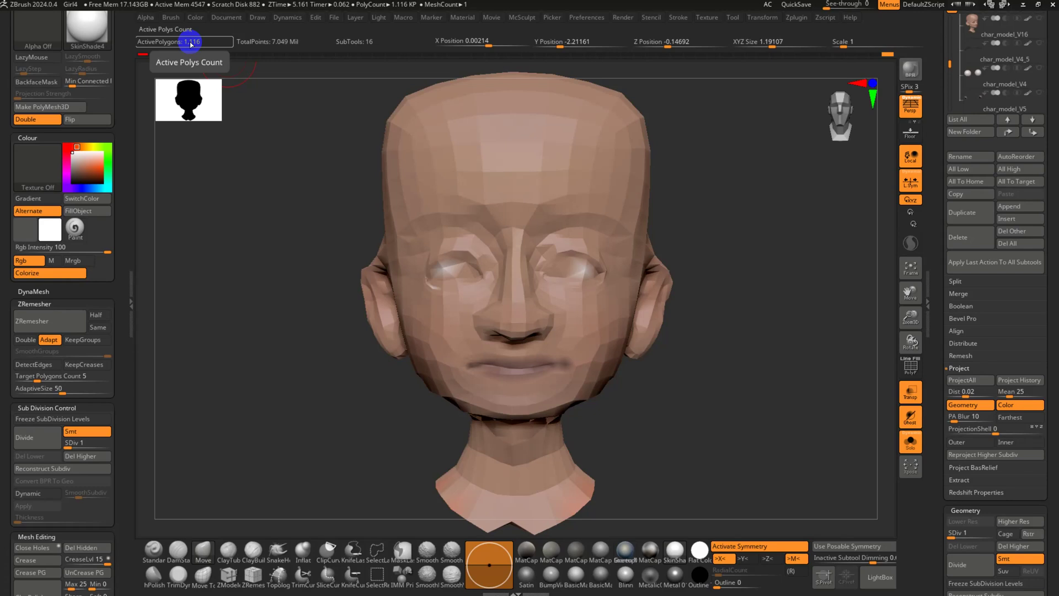
pyautogui.hotkey('ctrl', 'd')
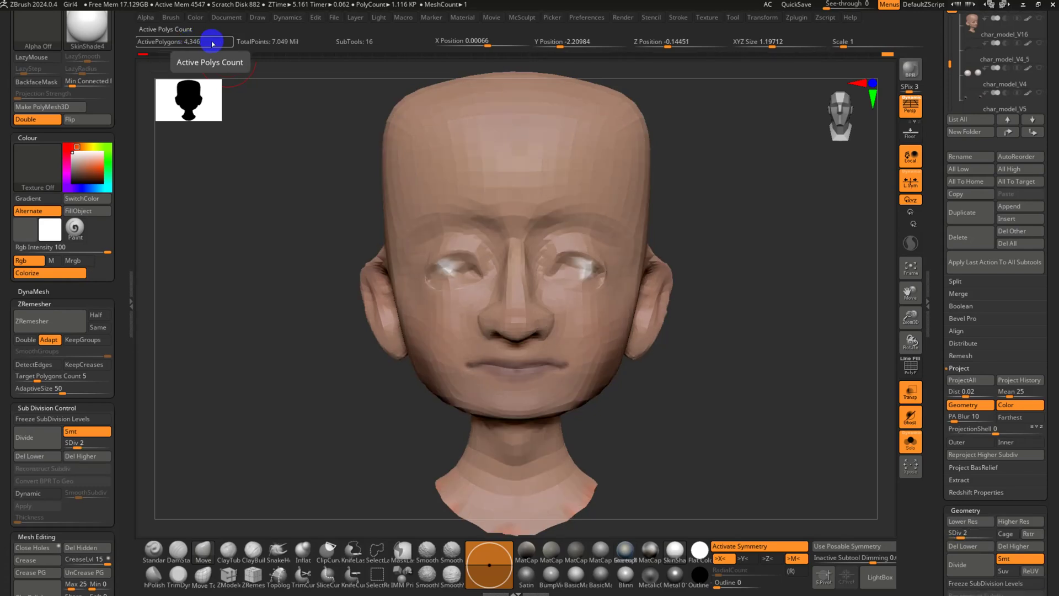
pyautogui.press('d')
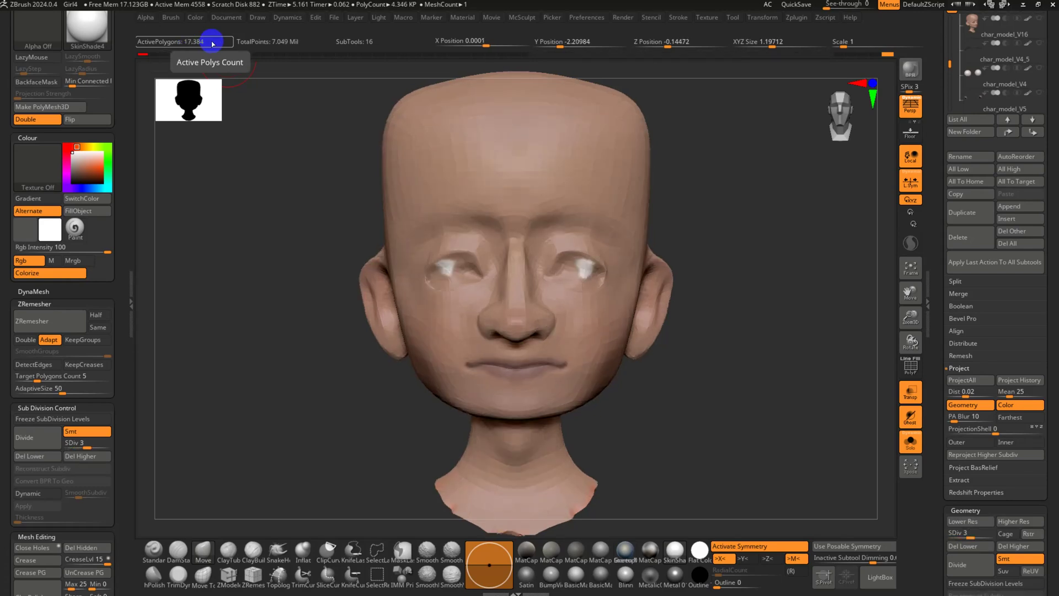
# Examine the level 3 head in profile, isolate the polygroup capping the neck opening, and unhide the whole head
pyautogui.moveTo(707, 345); pyautogui.dragTo(668, 348)
pyautogui.hotkey('shift', 'f')
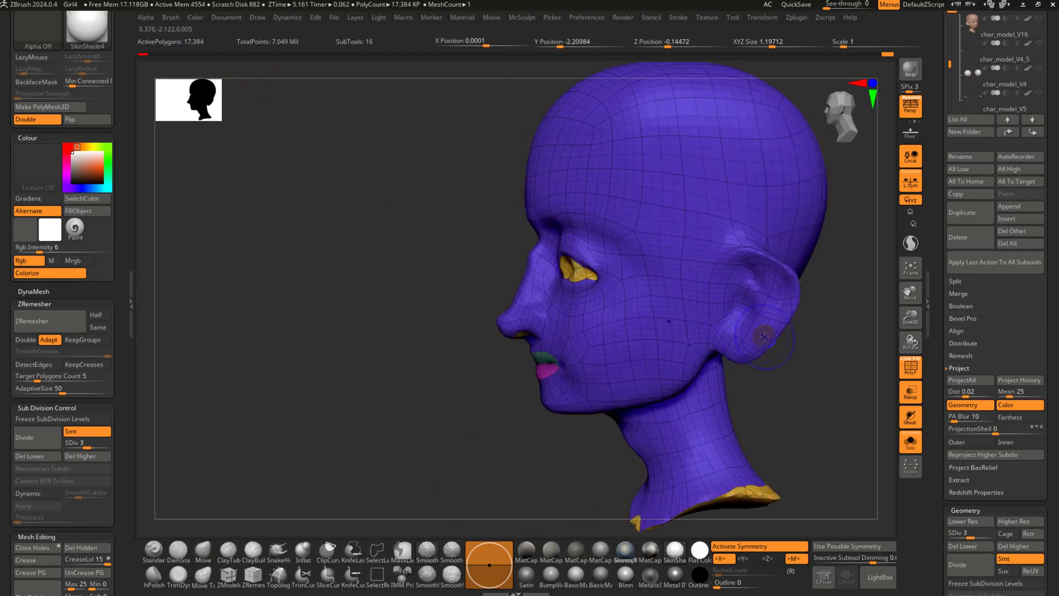
pyautogui.hotkey('shift', 'f')
pyautogui.moveTo(729, 407)
pyautogui.mouseDown(button='right')
pyautogui.moveTo(801, 381)
pyautogui.moveTo(739, 337)
pyautogui.moveTo(728, 312)
pyautogui.mouseUp(button='right')
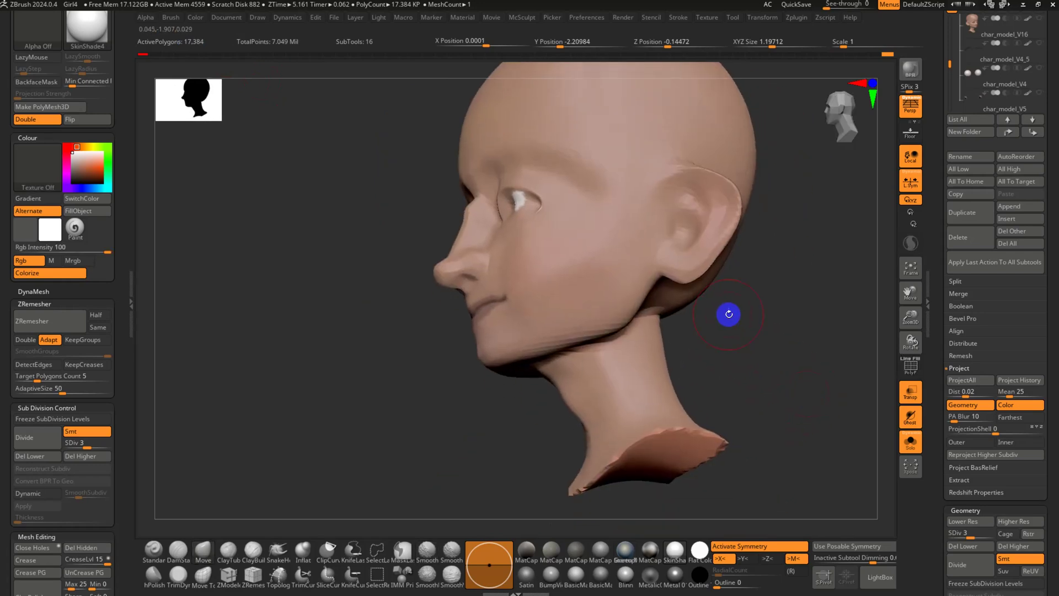
pyautogui.hotkey('ctrl', 'z')
pyautogui.keyDown('ctrl'); pyautogui.keyDown('shift'); pyautogui.click(660, 457); pyautogui.keyUp('shift'); pyautogui.keyUp('ctrl')
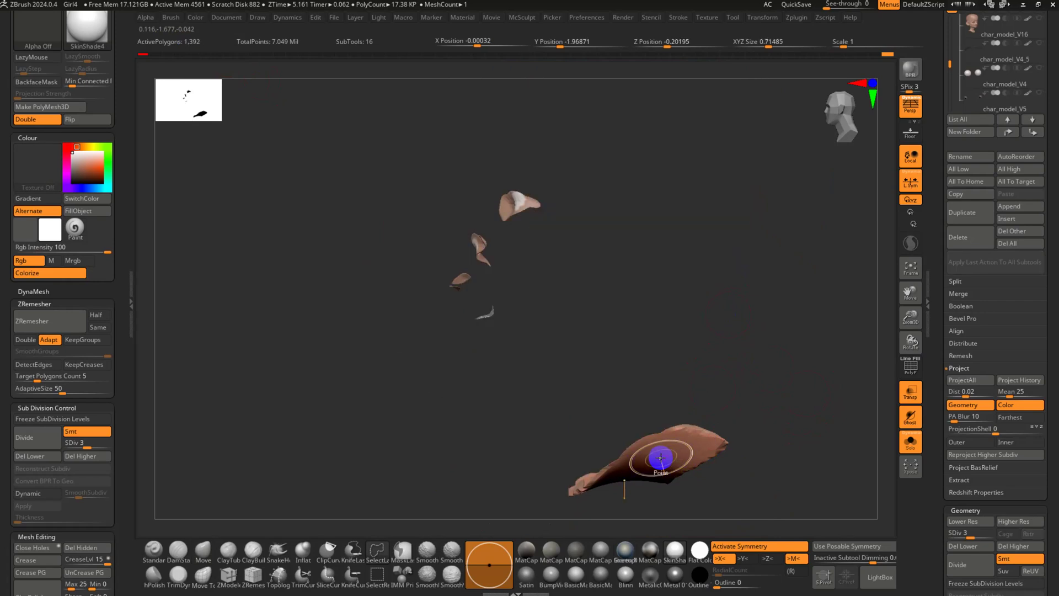
pyautogui.keyDown('ctrl'); pyautogui.keyDown('shift'); pyautogui.click(767, 432); pyautogui.keyUp('shift'); pyautogui.keyUp('ctrl')
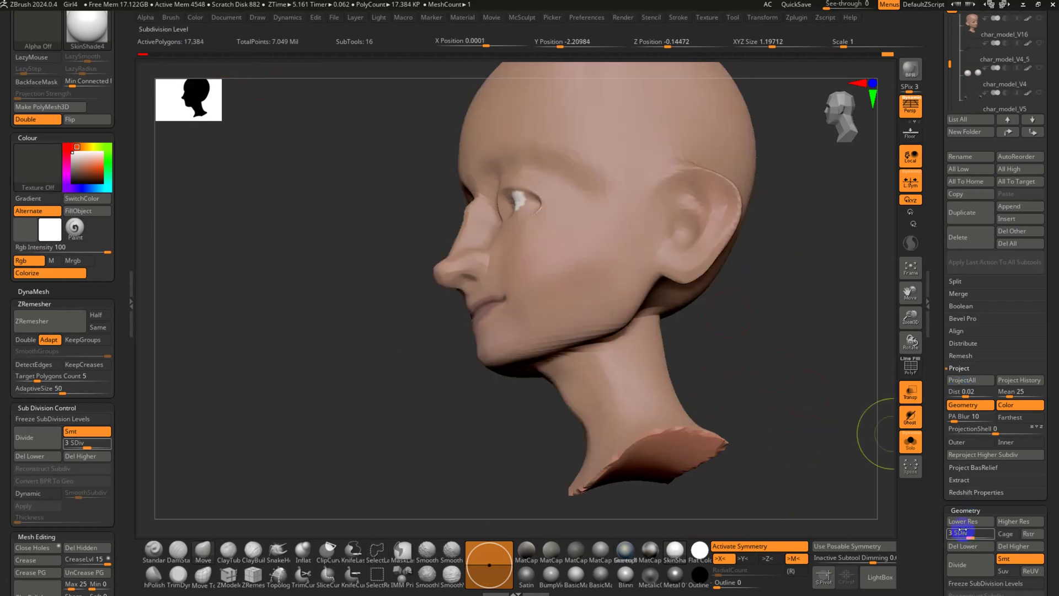
# Delete the subdivision levels below level 3 and inspect the neck opening from underneath
pyautogui.click(961, 549)
pyautogui.moveTo(756, 425); pyautogui.dragTo(662, 393)
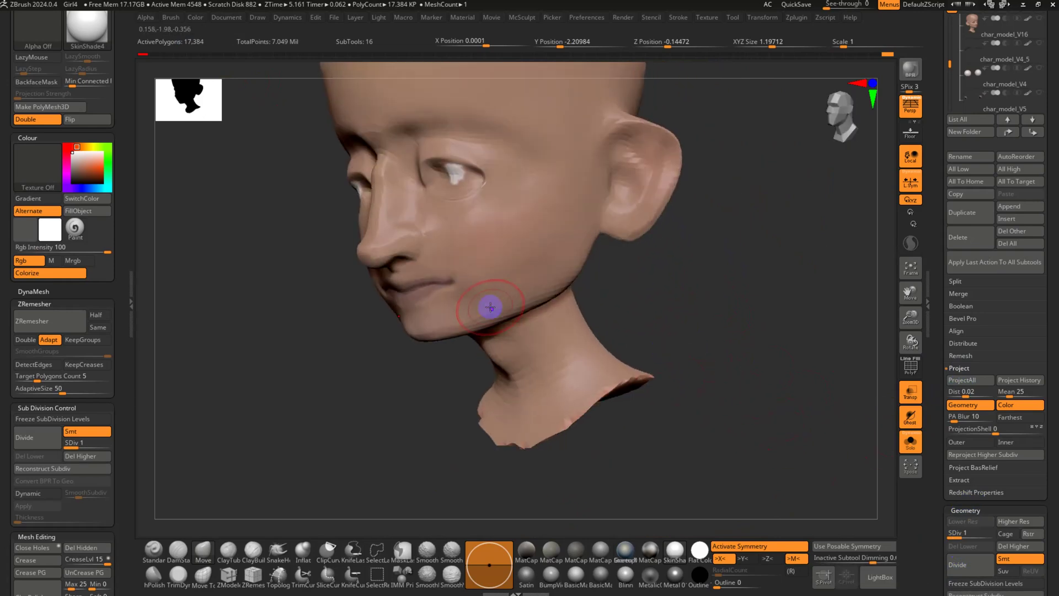
pyautogui.moveTo(650, 307); pyautogui.dragTo(648, 242)
pyautogui.hotkey('shift', 'f')
pyautogui.hotkey('shift', 'f')
# Isolate the polygroup capping the neck, eyes and nostrils, and give each separate piece its own polygroup with Auto Groups
pyautogui.keyDown('ctrl'); pyautogui.keyDown('shift'); pyautogui.click(603, 390); pyautogui.keyUp('shift'); pyautogui.keyUp('ctrl')
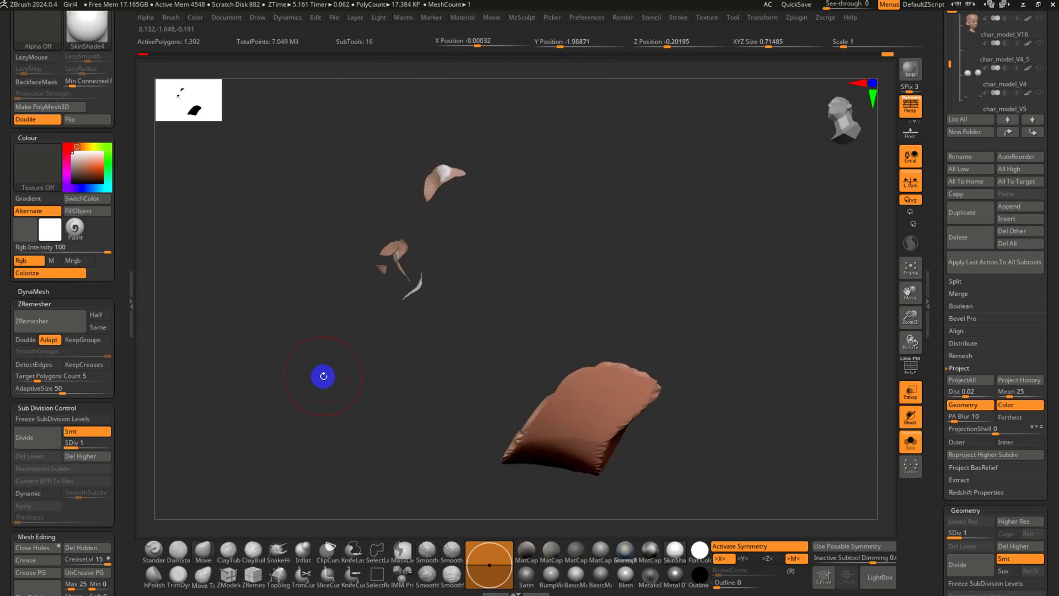
pyautogui.moveTo(322, 373); pyautogui.dragTo(161, 431)
pyautogui.click(83, 547)
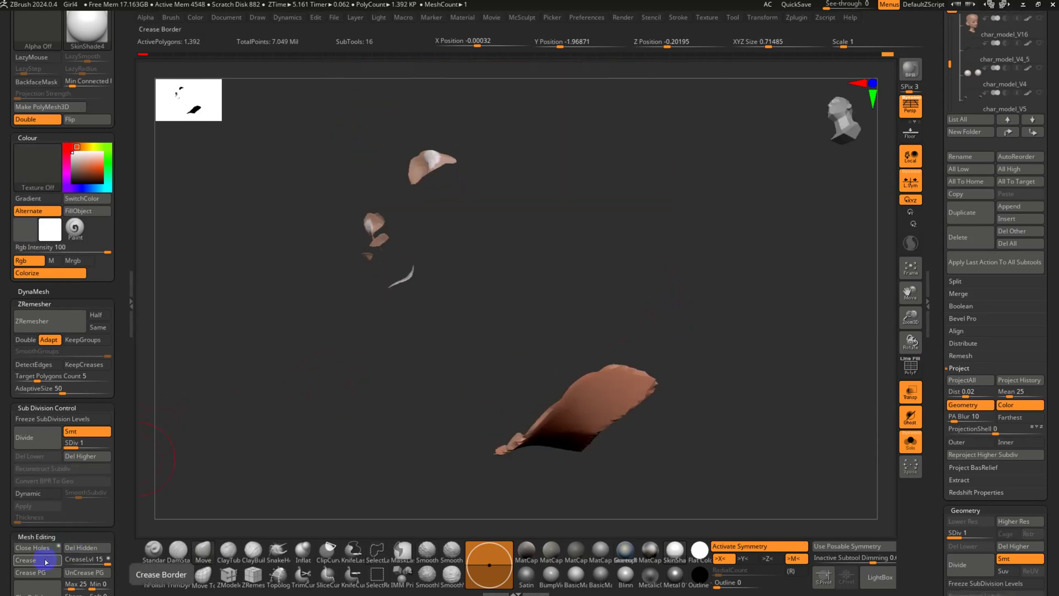
pyautogui.moveTo(123, 521); pyautogui.dragTo(126, 435)
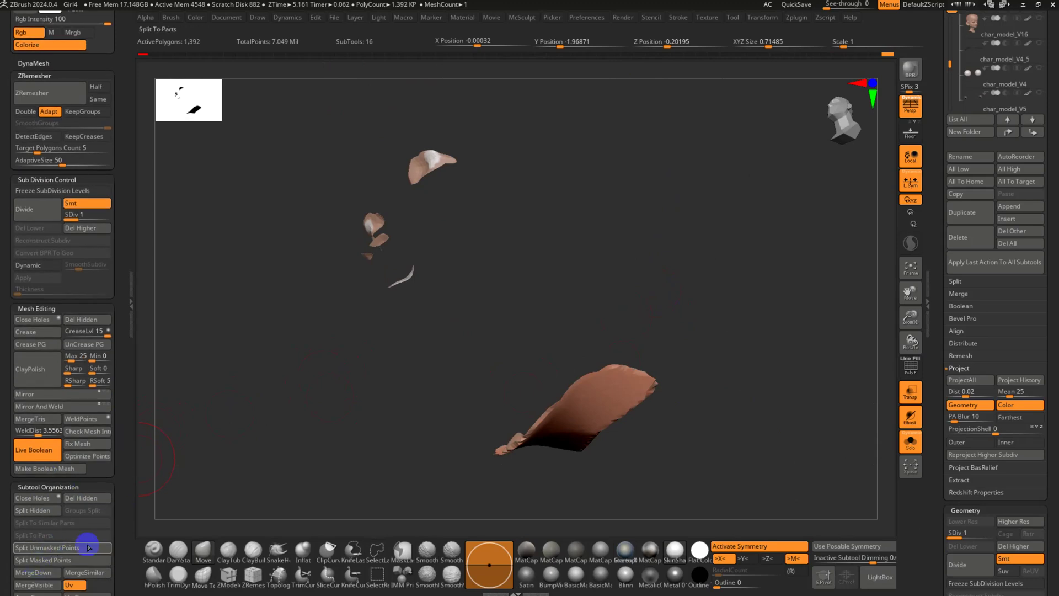
pyautogui.scroll(-3, 113, 497)
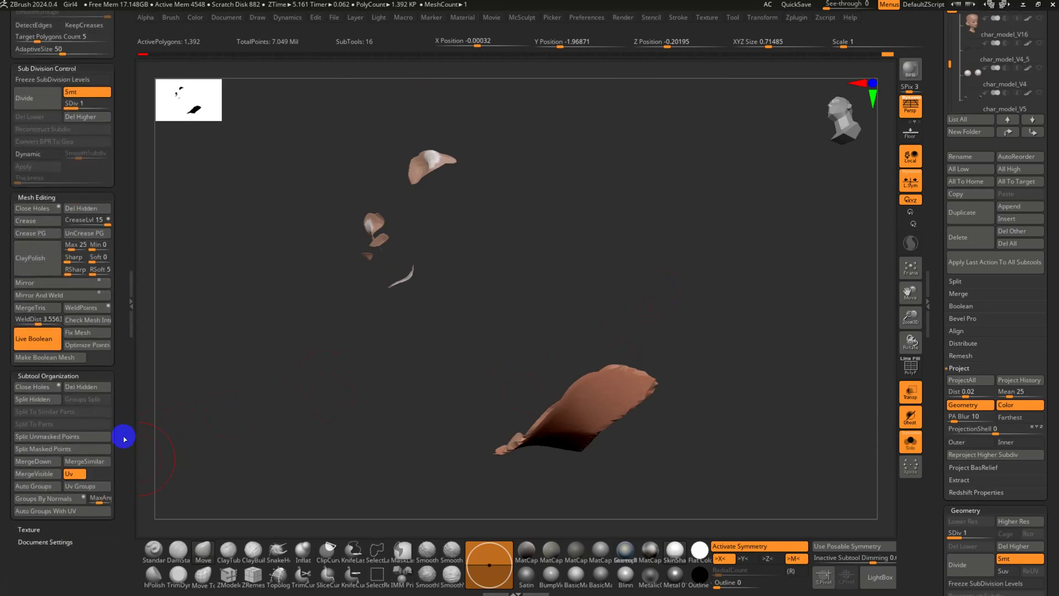
pyautogui.click(36, 487)
pyautogui.moveTo(596, 309); pyautogui.dragTo(475, 317)
pyautogui.hotkey('shift', 'f')
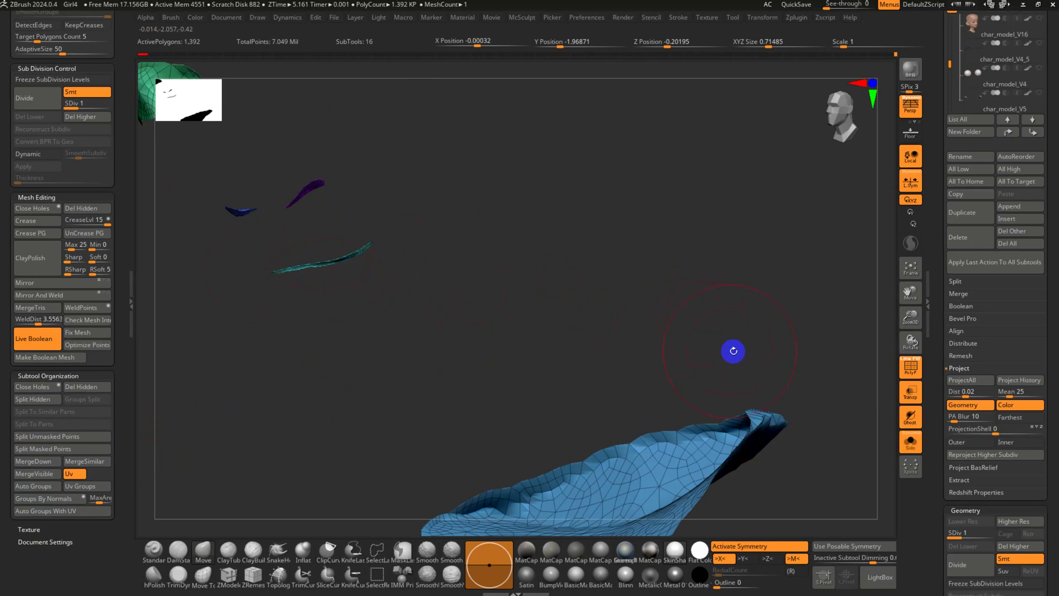
# Hide the two polygroups that cap the neck opening and delete the hidden geometry from the head
pyautogui.keyDown('alt'); pyautogui.moveTo(733, 351); pyautogui.dragTo(766, 378); pyautogui.keyUp('alt')
pyautogui.keyDown('ctrl'); pyautogui.keyDown('shift'); pyautogui.click(803, 391); pyautogui.keyUp('shift'); pyautogui.keyUp('ctrl')
pyautogui.moveTo(797, 420); pyautogui.dragTo(751, 319)
pyautogui.keyDown('ctrl'); pyautogui.keyDown('shift'); pyautogui.click(640, 446); pyautogui.keyUp('shift'); pyautogui.keyUp('ctrl')
pyautogui.keyDown('ctrl'); pyautogui.keyDown('shift'); pyautogui.click(651, 446); pyautogui.keyUp('shift'); pyautogui.keyUp('ctrl')
pyautogui.hotkey('ctrl', 'z')
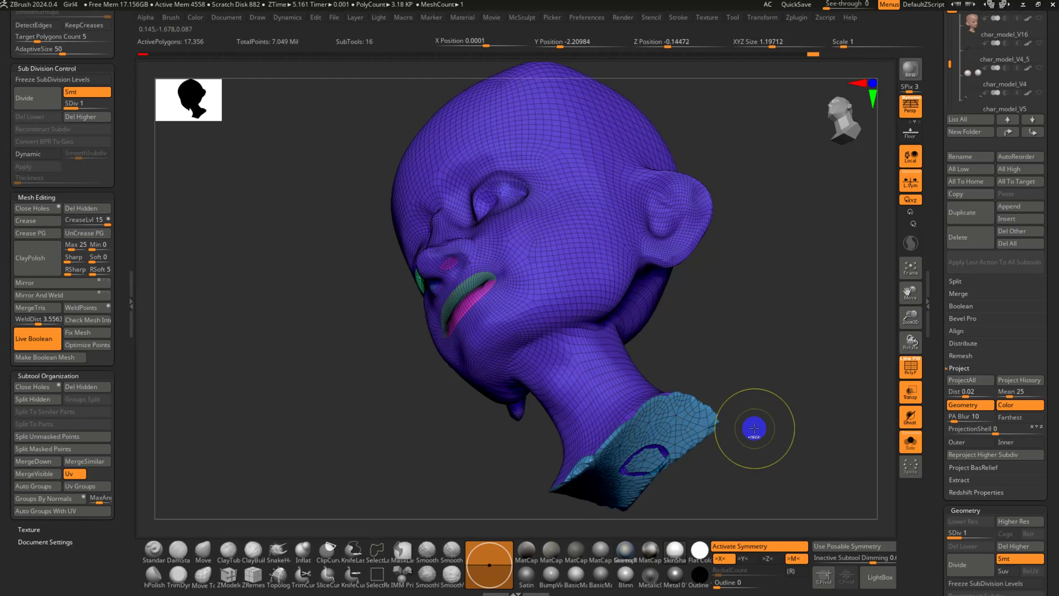
pyautogui.keyDown('ctrl'); pyautogui.keyDown('shift'); pyautogui.click(639, 426); pyautogui.keyUp('shift'); pyautogui.keyUp('ctrl')
pyautogui.keyDown('ctrl'); pyautogui.keyDown('shift'); pyautogui.click(640, 432); pyautogui.keyUp('shift'); pyautogui.keyUp('ctrl')
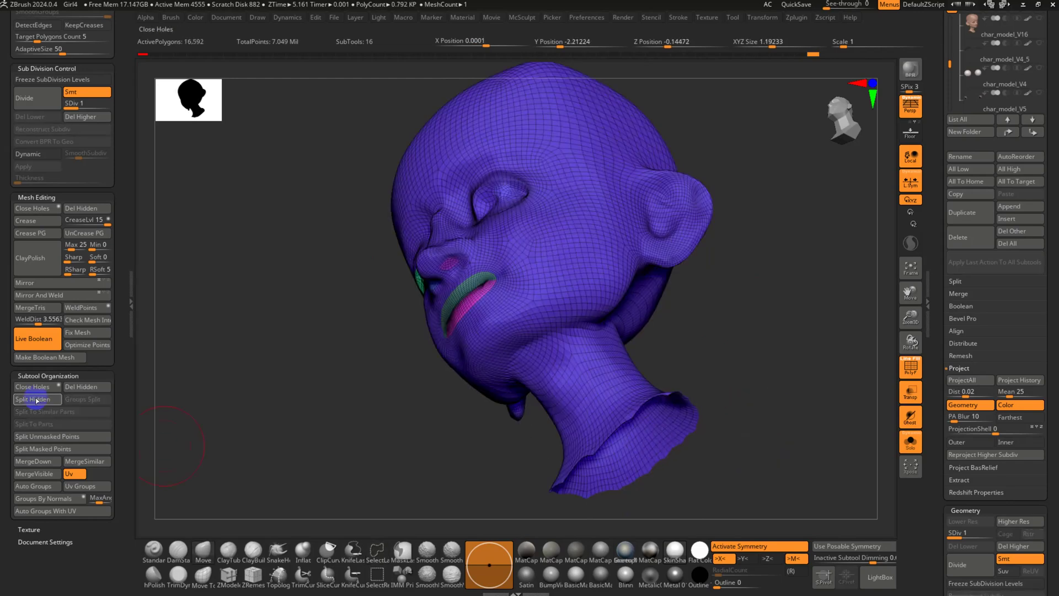
pyautogui.click(77, 386)
# Raise the head to subdivision level 3 and inspect the painted face from the front with the wireframe display off
pyautogui.moveTo(678, 326); pyautogui.dragTo(598, 298)
pyautogui.hotkey('shift', 'f')
pyautogui.press('d')
pyautogui.press('d')
pyautogui.hotkey('shift', 'f')
pyautogui.hotkey('shift', 'f')
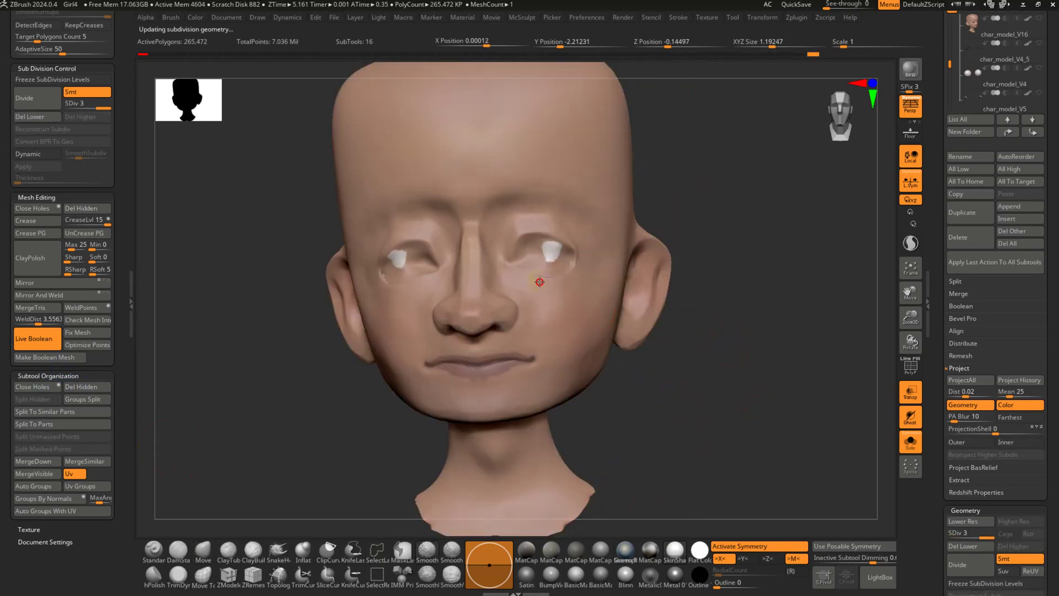
pyautogui.moveTo(737, 392); pyautogui.dragTo(722, 433)
pyautogui.hotkey('shift', 'f')
pyautogui.hotkey('shift', 'f')
pyautogui.scroll(3, 722, 433)
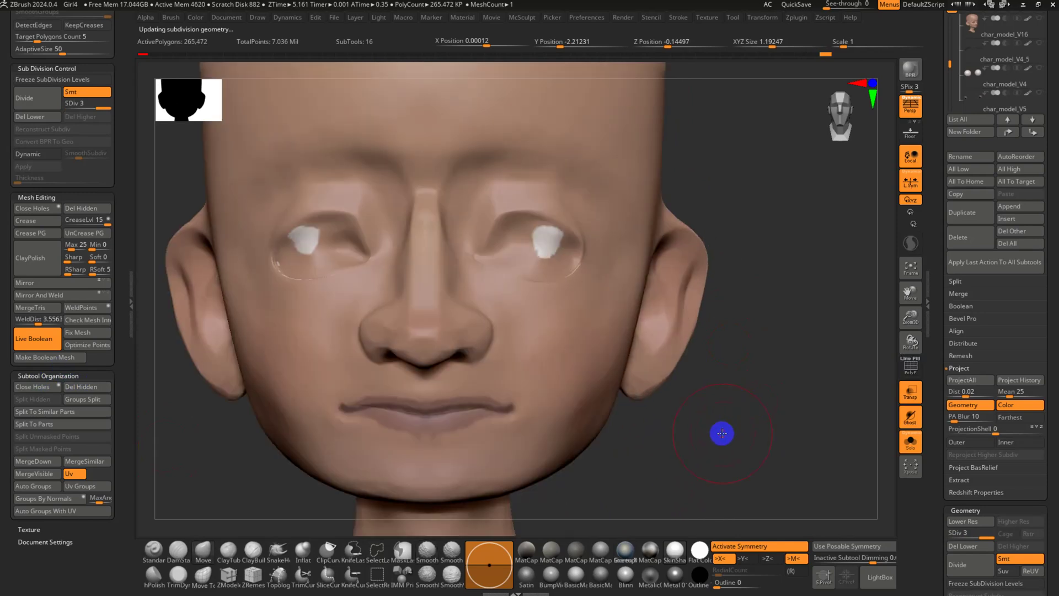
# Compare the head's polygroups and painted surface at subdivision levels 1 and 3
pyautogui.hotkey('shift', 'f')
pyautogui.hotkey('shift', 'd')
pyautogui.hotkey('shift', 'd')
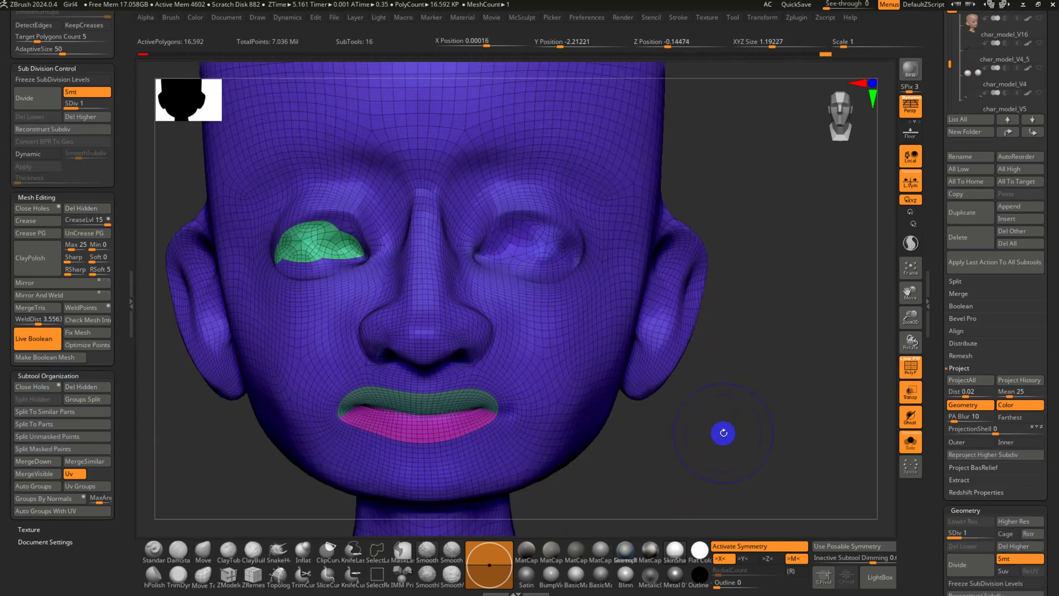
pyautogui.hotkey('shift', 'f')
pyautogui.hotkey('shift', 'f')
pyautogui.press('d')
pyautogui.press('d')
# Unwrap the head at subdivision level 1 using UV Master with Symmetry and Polygroups enabled
pyautogui.hotkey('shift', 'd')
pyautogui.scroll(5, 949, 171)
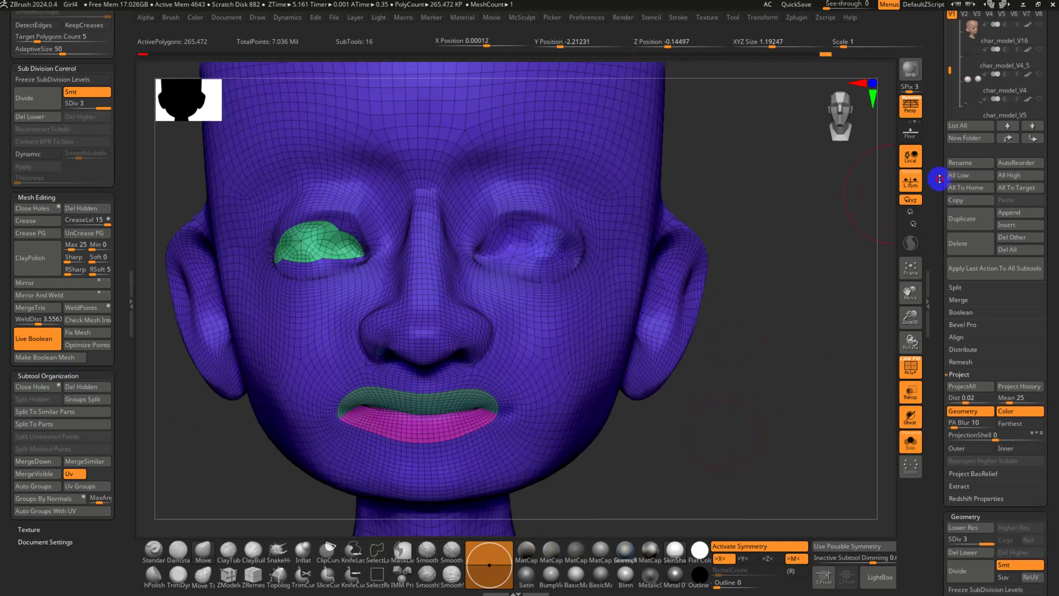
pyautogui.hotkey('shift', 'd')
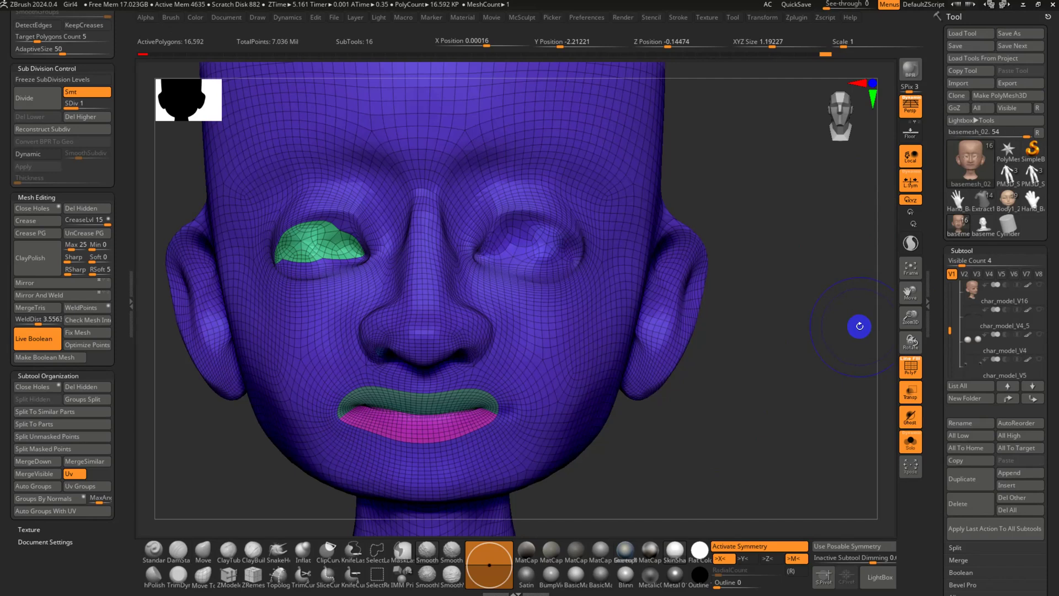
pyautogui.click(806, 18)
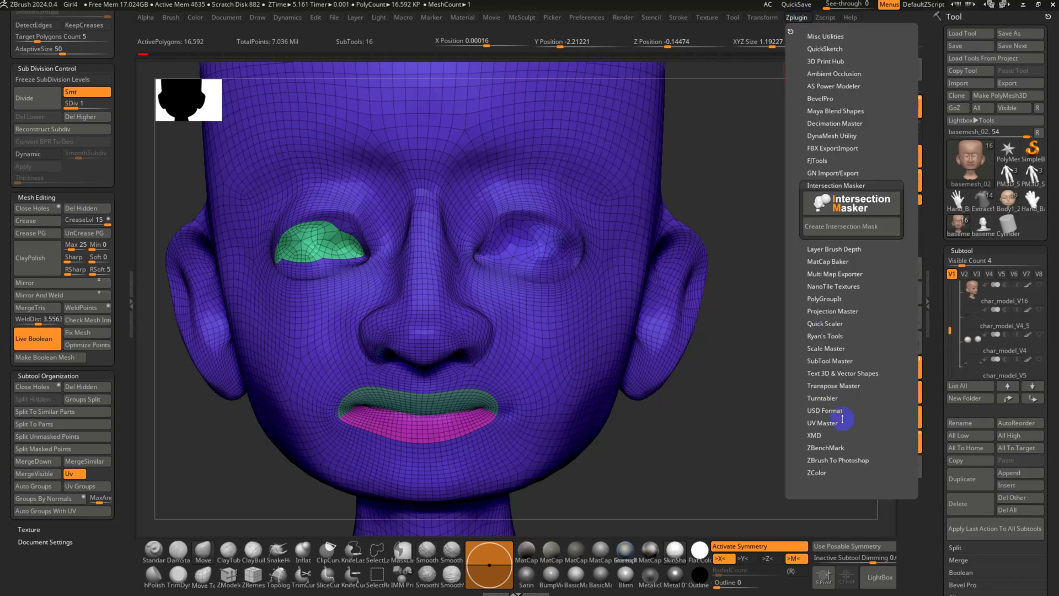
pyautogui.scroll(-3, 843, 419)
pyautogui.click(828, 346)
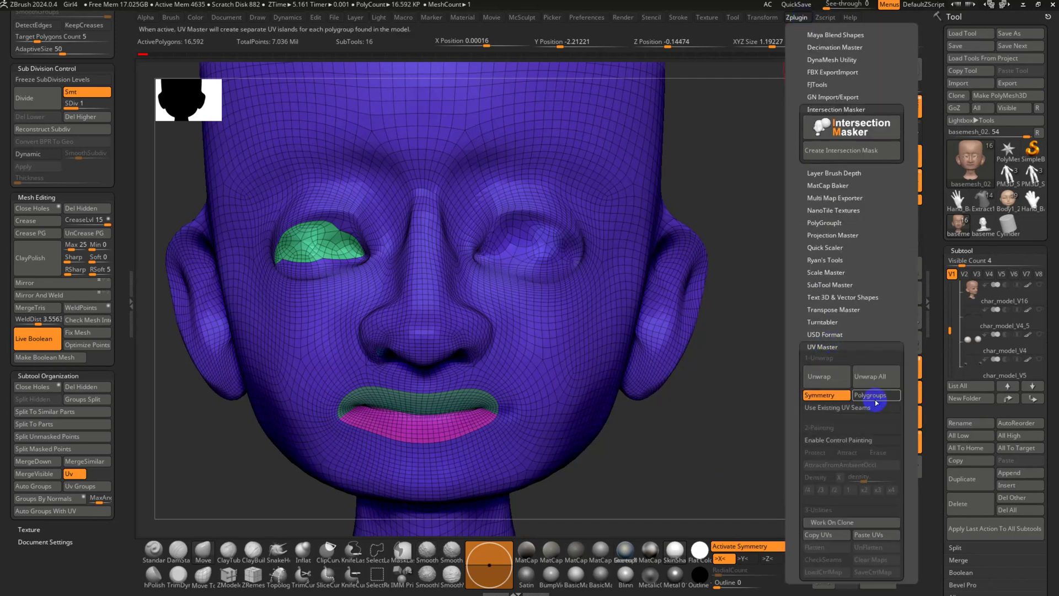
pyautogui.click(821, 376)
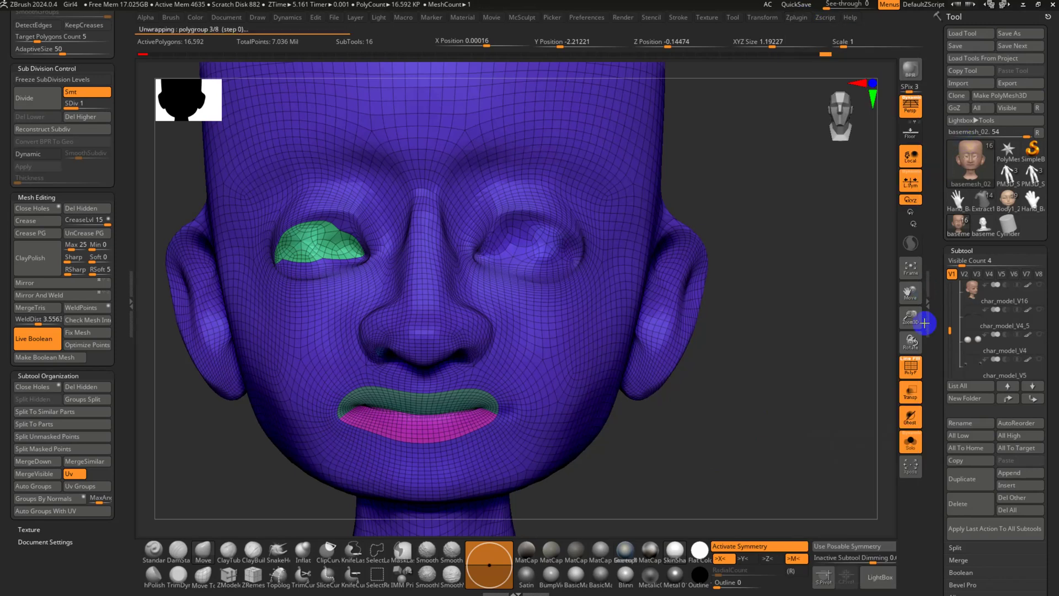
# Set the head's UV map size to 4096 and its UV map border to 16
pyautogui.moveTo(931, 355); pyautogui.dragTo(934, 178)
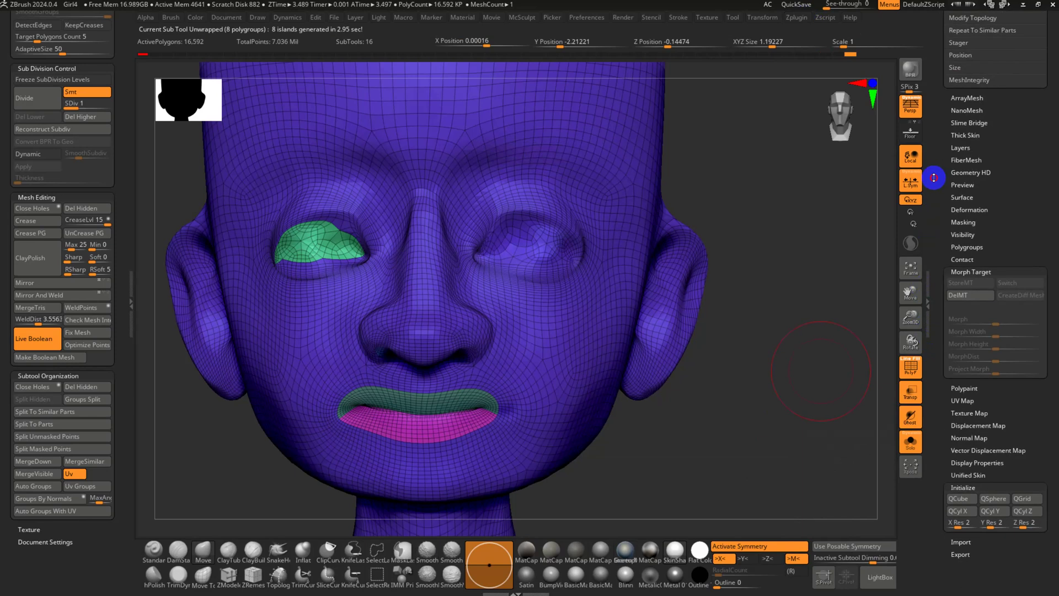
pyautogui.click(962, 401)
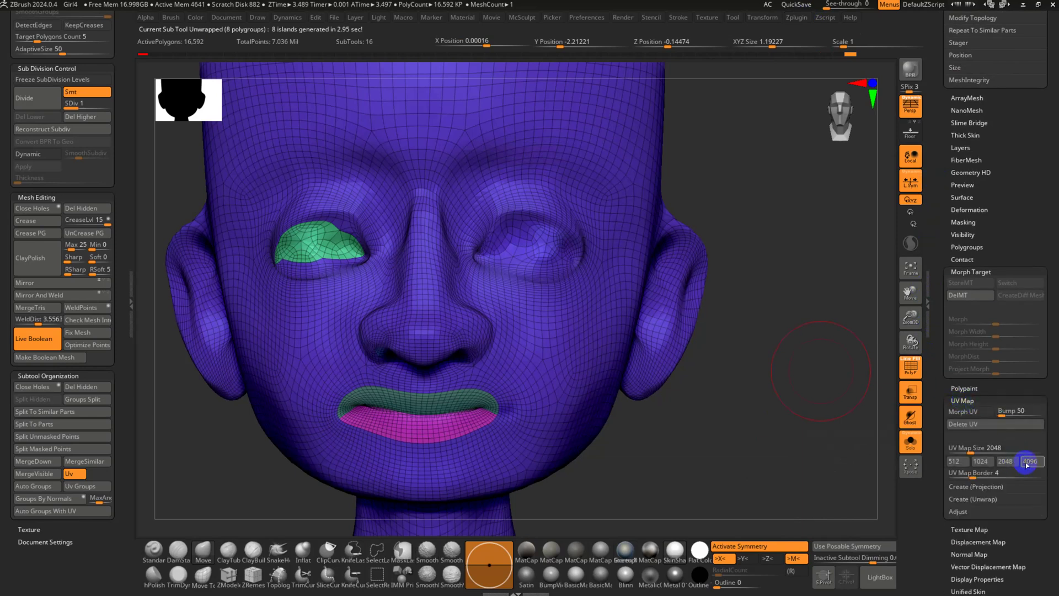
pyautogui.moveTo(952, 475); pyautogui.dragTo(1044, 476)
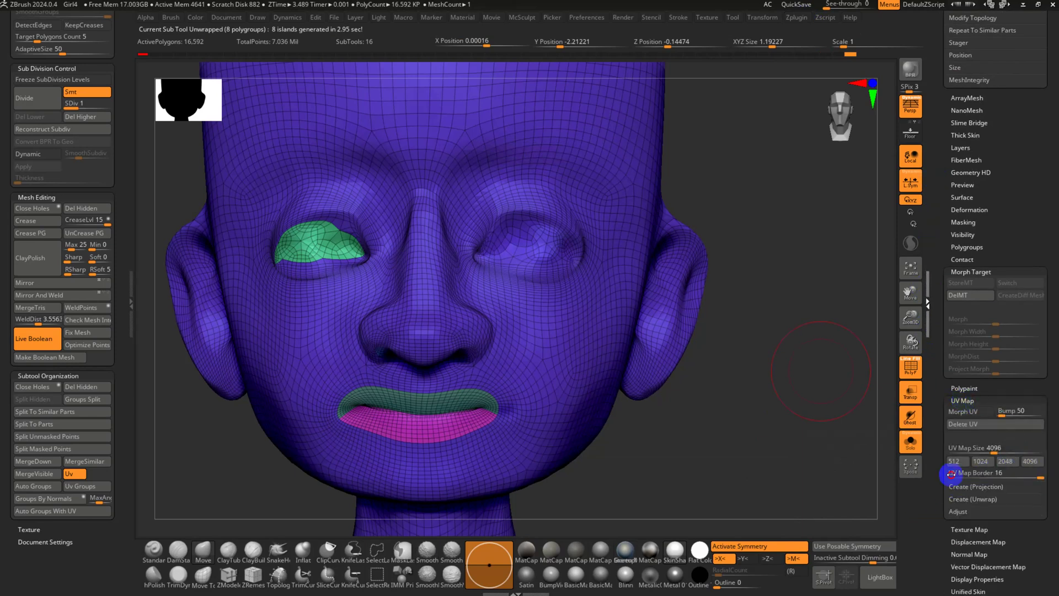
# Return the head to subdivision level 3 and create a new texture map from its polypaint
pyautogui.moveTo(937, 580); pyautogui.dragTo(937, 464)
pyautogui.press('d')
pyautogui.press('d')
pyautogui.click(966, 410)
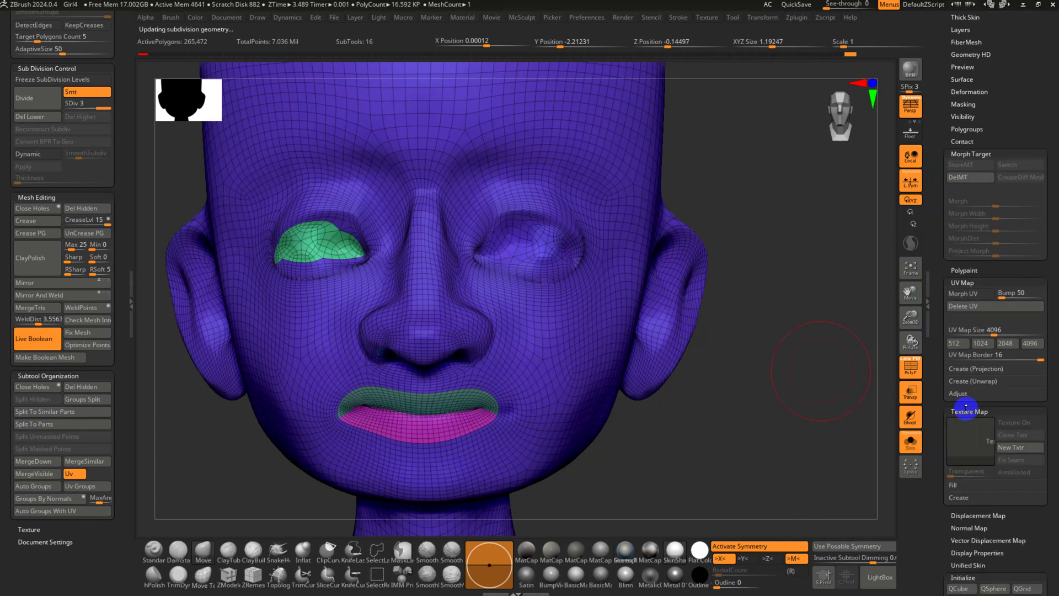
pyautogui.hotkey('shift', 'f')
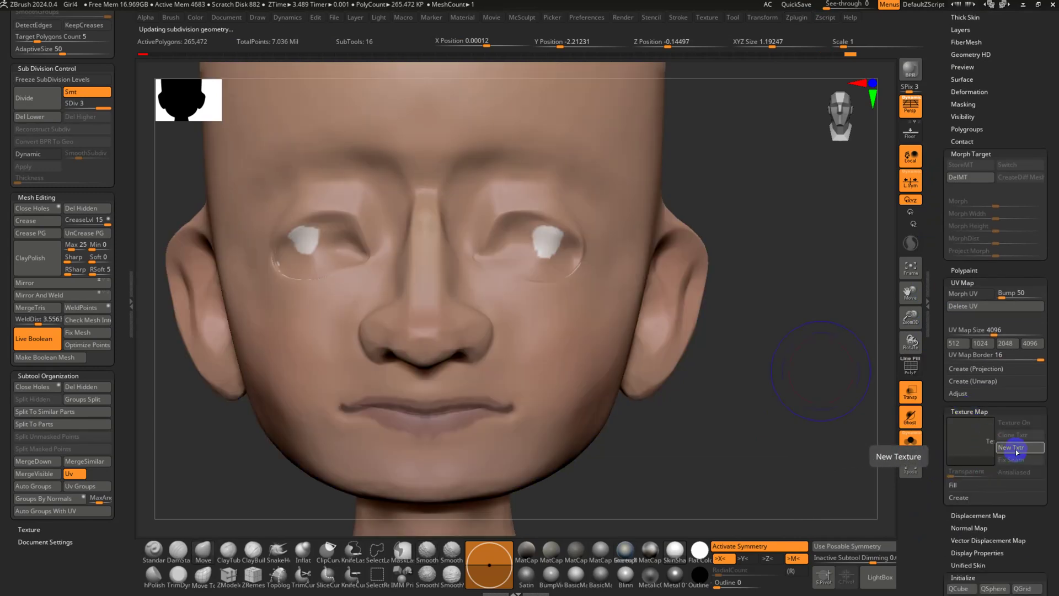
pyautogui.click(961, 498)
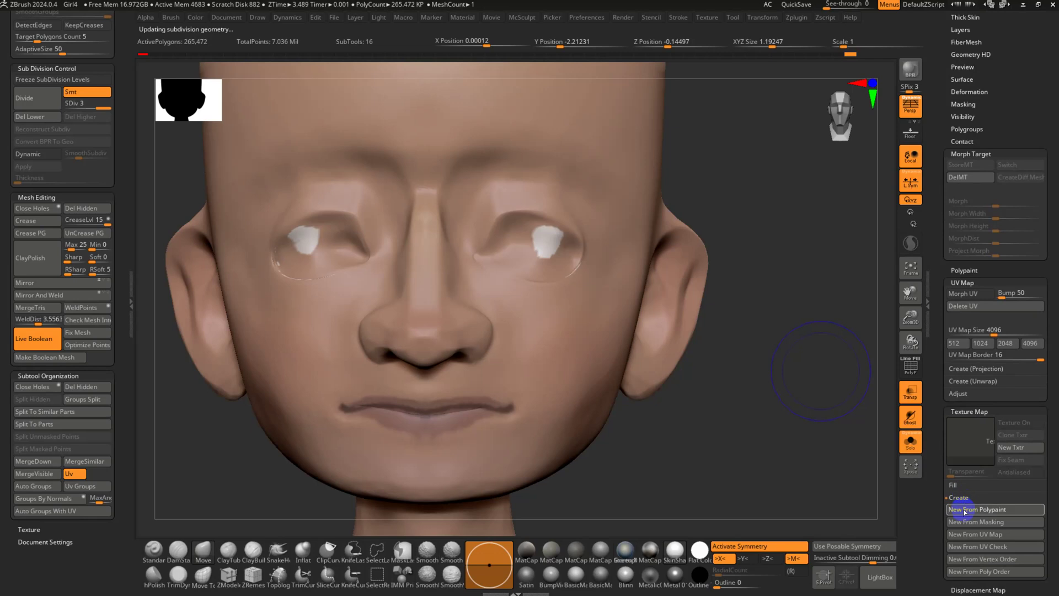
pyautogui.moveTo(968, 437)
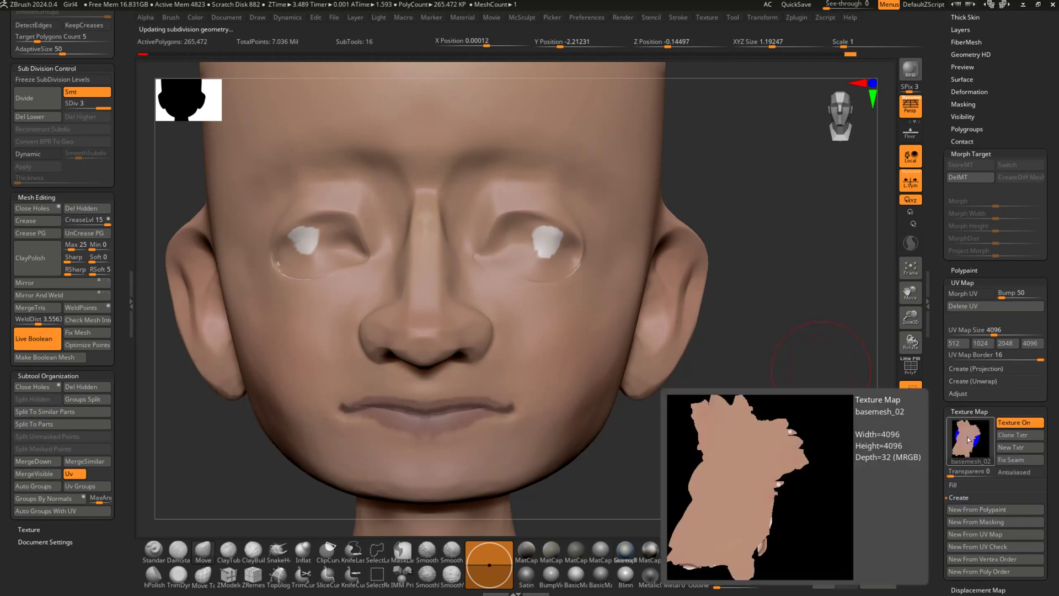
# Lower the head to subdivision level 1 and send it to Maya with GoZ
pyautogui.hotkey('shift', 'd')
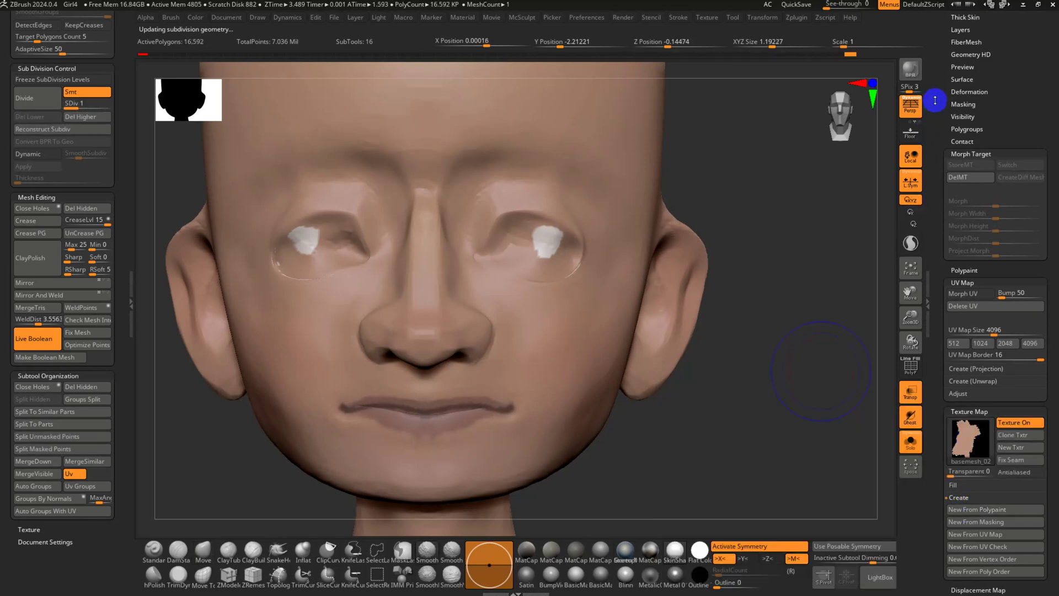
pyautogui.moveTo(936, 99); pyautogui.dragTo(945, 269)
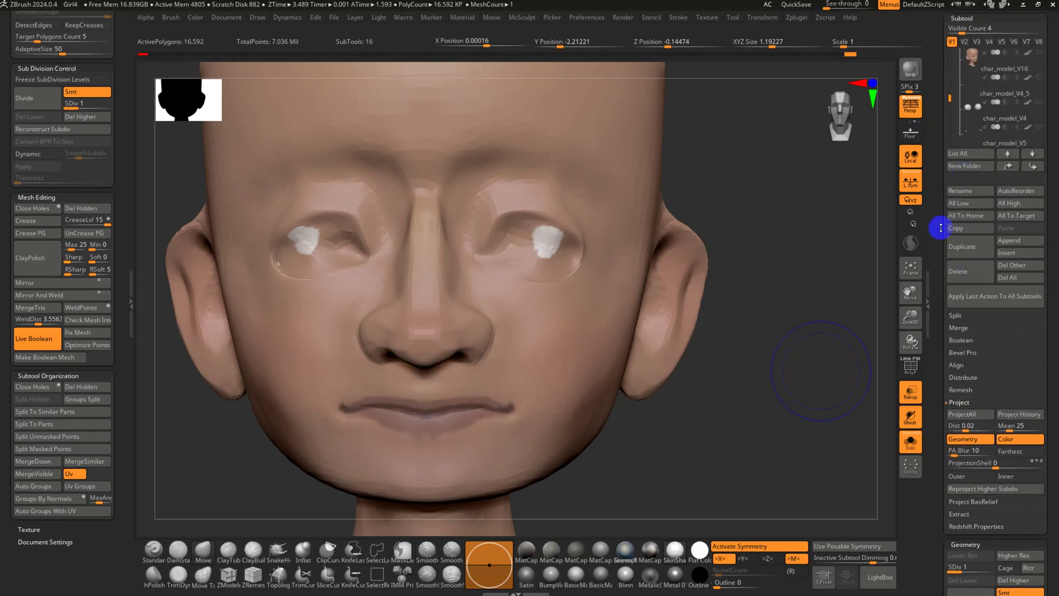
pyautogui.moveTo(940, 231); pyautogui.dragTo(936, 338)
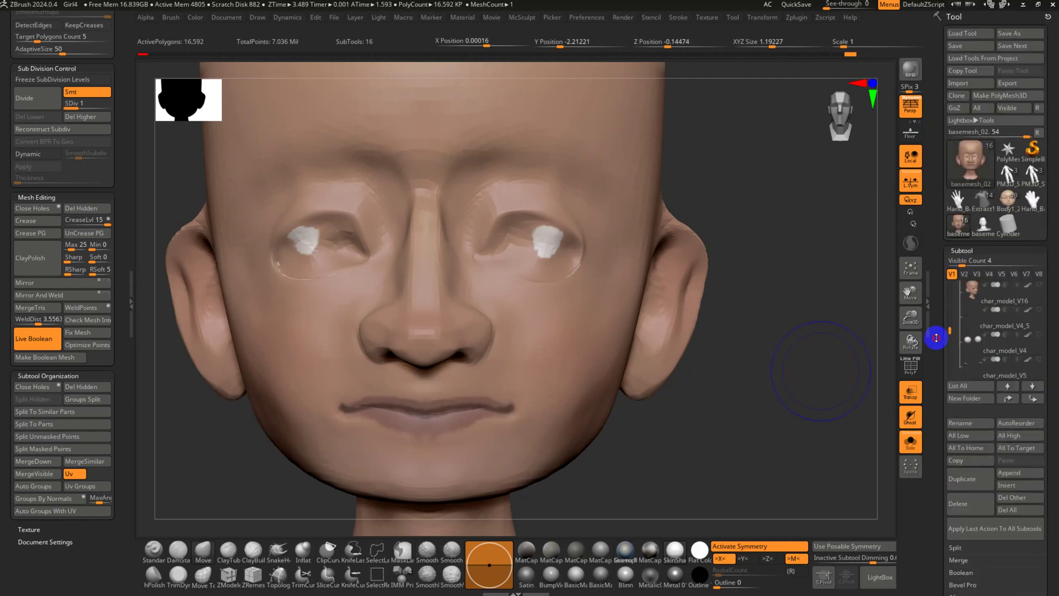
pyautogui.click(956, 109)
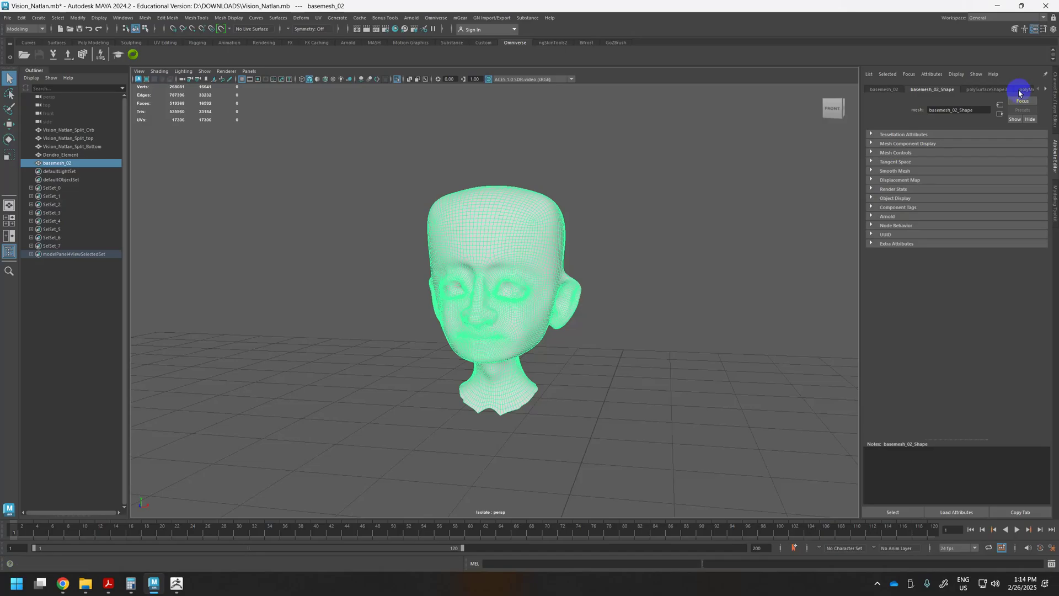
# Turn on textured shading in Maya and inspect the transferred head's face up close from several angles
pyautogui.click(547, 318)
pyautogui.press('6')
pyautogui.scroll(4, 540, 300)
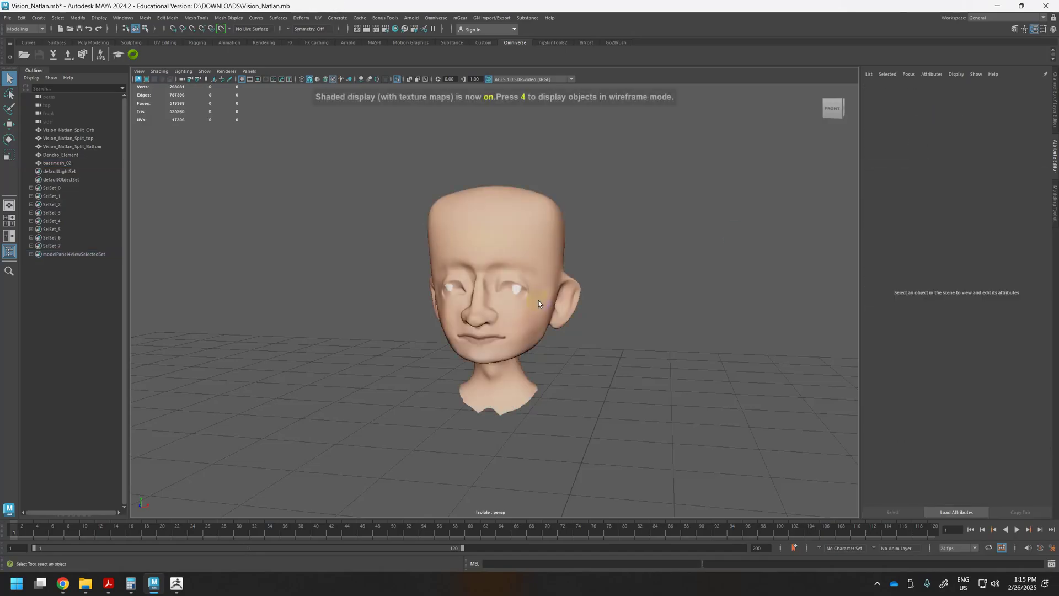
pyautogui.keyDown('alt'); pyautogui.moveTo(540, 300); pyautogui.dragTo(571, 305); pyautogui.keyUp('alt')
pyautogui.scroll(3, 574, 308)
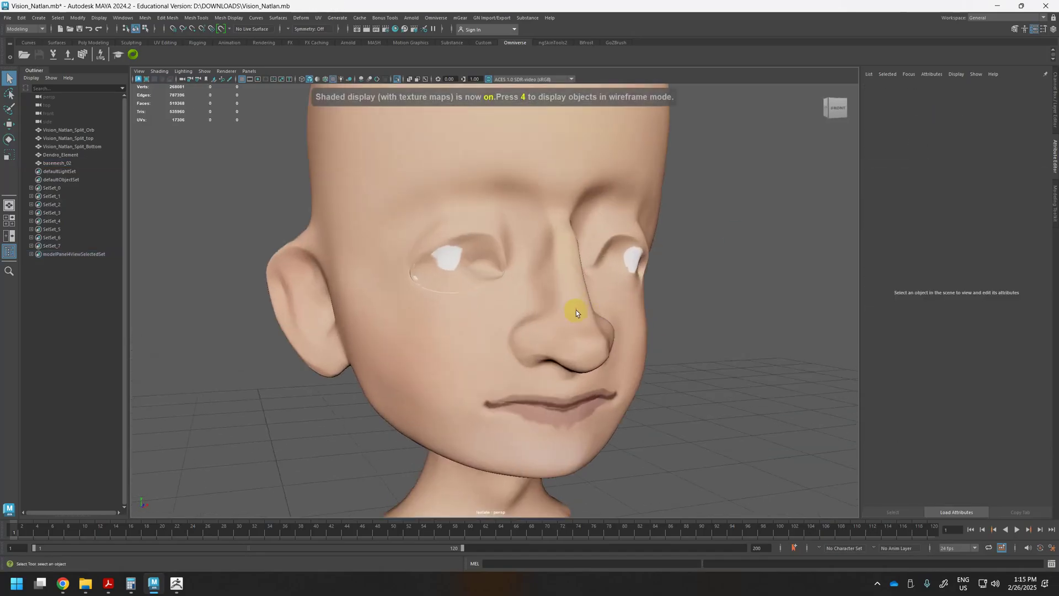
pyautogui.keyDown('alt'); pyautogui.moveTo(576, 310); pyautogui.dragTo(548, 297, button='middle'); pyautogui.keyUp('alt')
pyautogui.click(547, 297)
pyautogui.scroll(2, 563, 303)
pyautogui.moveTo(544, 306)
pyautogui.keyDown('alt'); pyautogui.mouseDown()
pyautogui.moveTo(582, 300)
pyautogui.moveTo(539, 316)
pyautogui.mouseUp(); pyautogui.keyUp('alt')
pyautogui.click(733, 265)
pyautogui.scroll(-3, 700, 275)
pyautogui.keyDown('alt'); pyautogui.moveTo(699, 276); pyautogui.dragTo(556, 206); pyautogui.keyUp('alt')
pyautogui.click(523, 253)
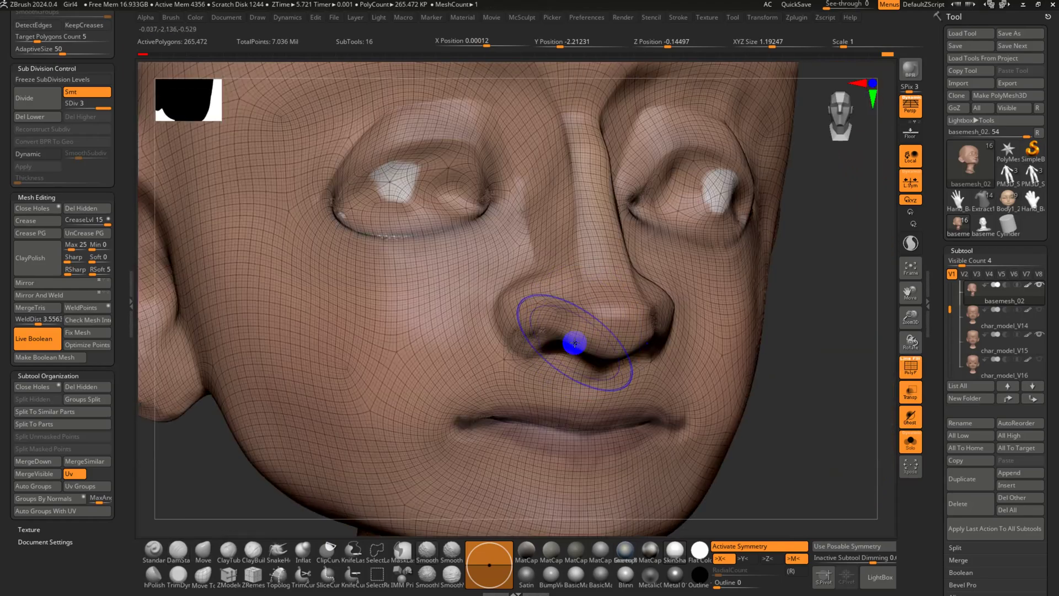
# Set the head in ZBrush to subdivision level 1 and choose the Pinch brush
pyautogui.hotkey('shift', 'd')
pyautogui.hotkey('shift', 'd')
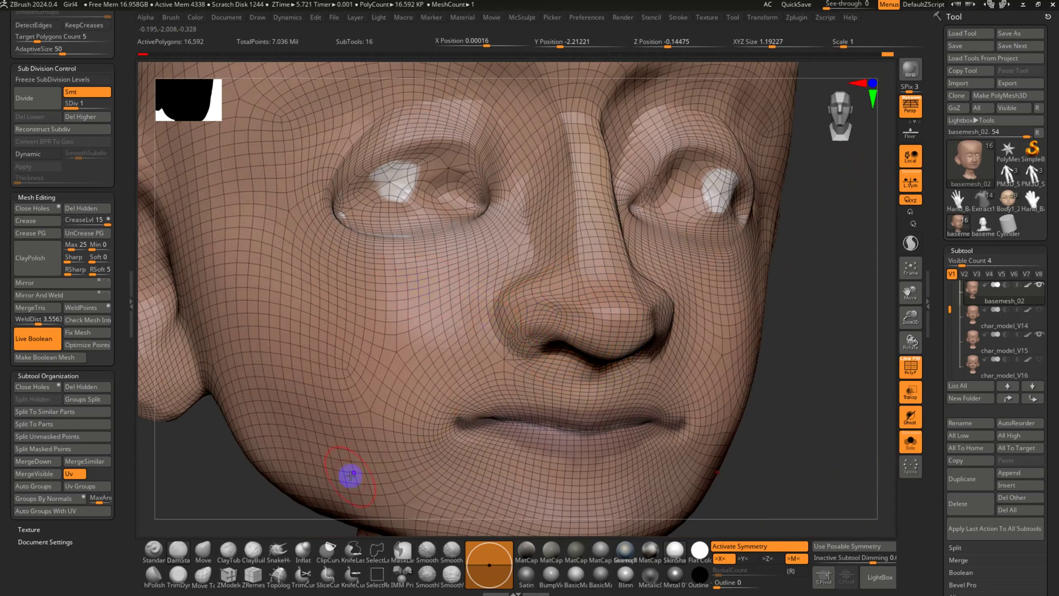
pyautogui.press('b')
pyautogui.press('p')
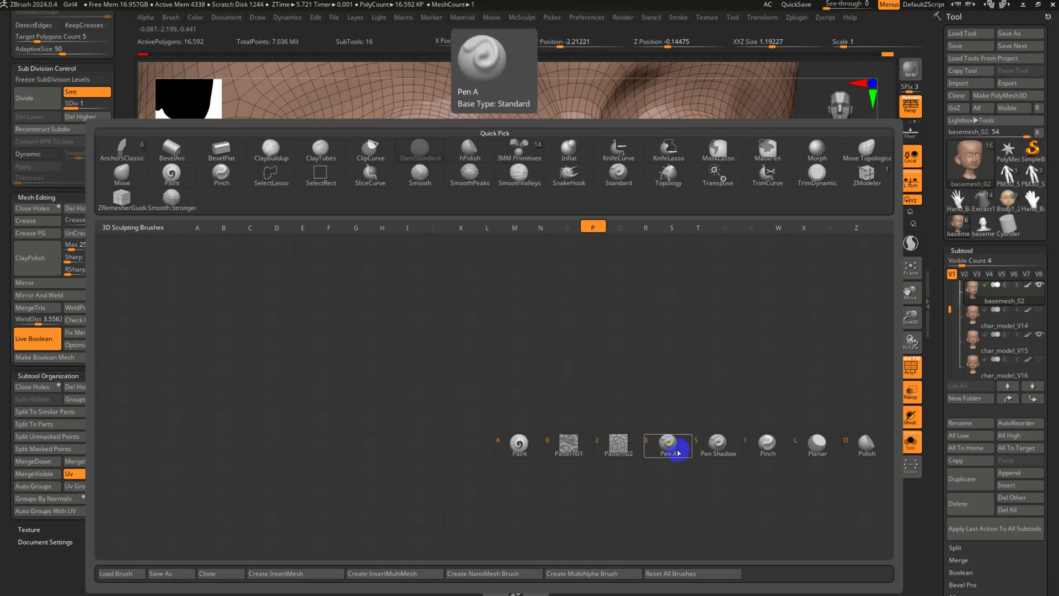
pyautogui.click(740, 449)
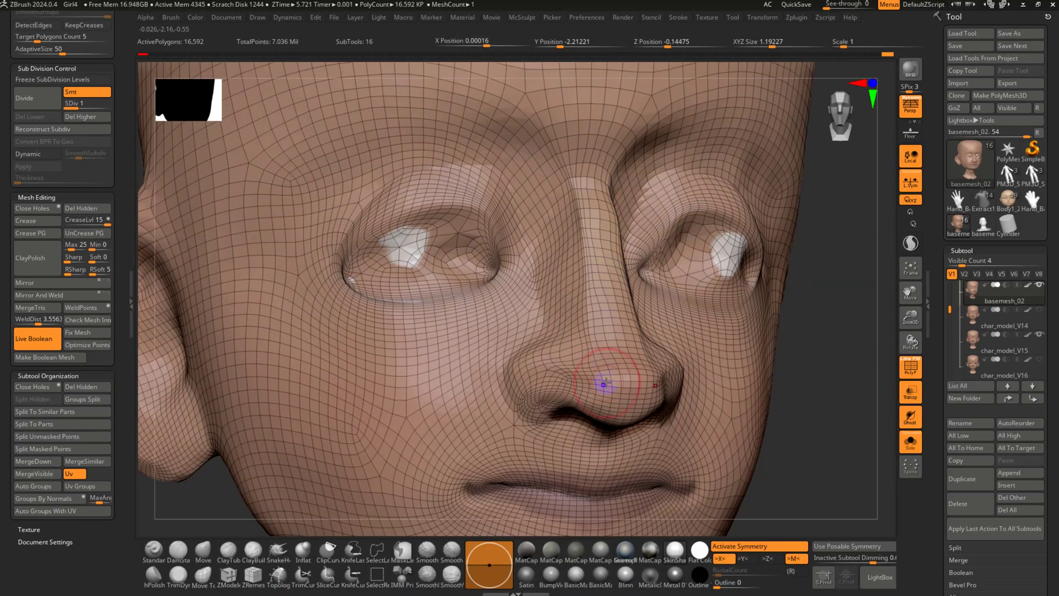
# Try a brush stroke across the tip of the nose at subdivision level 1
pyautogui.press('s')
pyautogui.moveTo(645, 380)
pyautogui.mouseDown()
pyautogui.moveTo(518, 367)
pyautogui.moveTo(601, 372)
pyautogui.mouseUp()
pyautogui.hotkey('ctrl', 'z')
# Check the nose with and without its wireframe, and raise the head to subdivision level 3
pyautogui.hotkey('shift', 'f')
pyautogui.keyDown('ctrl'); pyautogui.moveTo(710, 391); pyautogui.dragTo(631, 418, button='right'); pyautogui.keyUp('ctrl')
pyautogui.hotkey('shift', 'f')
pyautogui.keyDown('ctrl'); pyautogui.moveTo(603, 381); pyautogui.dragTo(593, 393, button='right'); pyautogui.keyUp('ctrl')
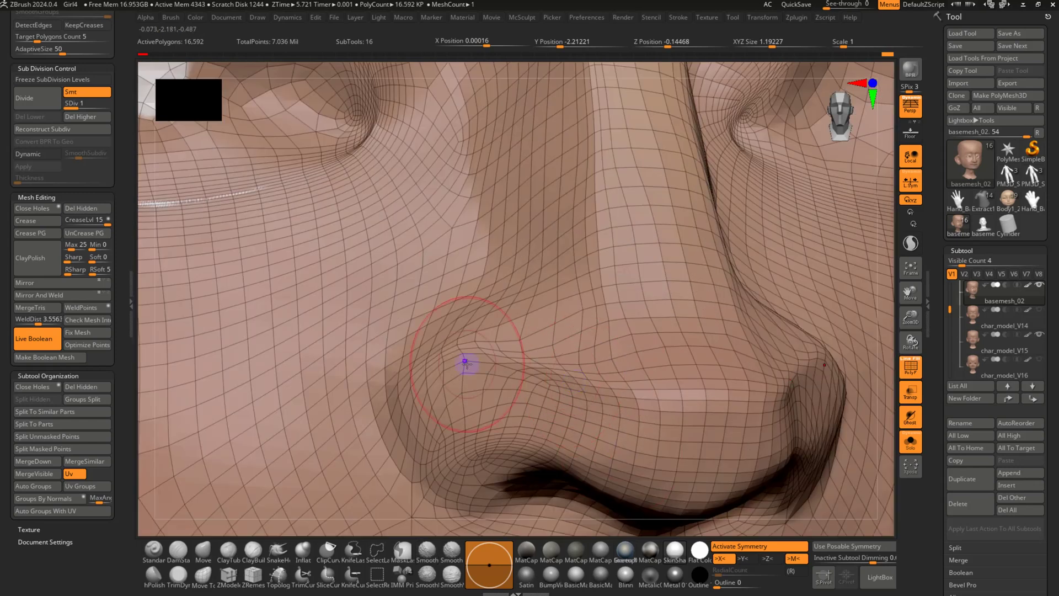
pyautogui.hotkey('shift', 'f')
pyautogui.keyDown('ctrl'); pyautogui.moveTo(671, 360); pyautogui.dragTo(607, 256, button='right'); pyautogui.keyUp('ctrl')
pyautogui.hotkey('ctrl', 'd')
pyautogui.hotkey('ctrl', 'd')
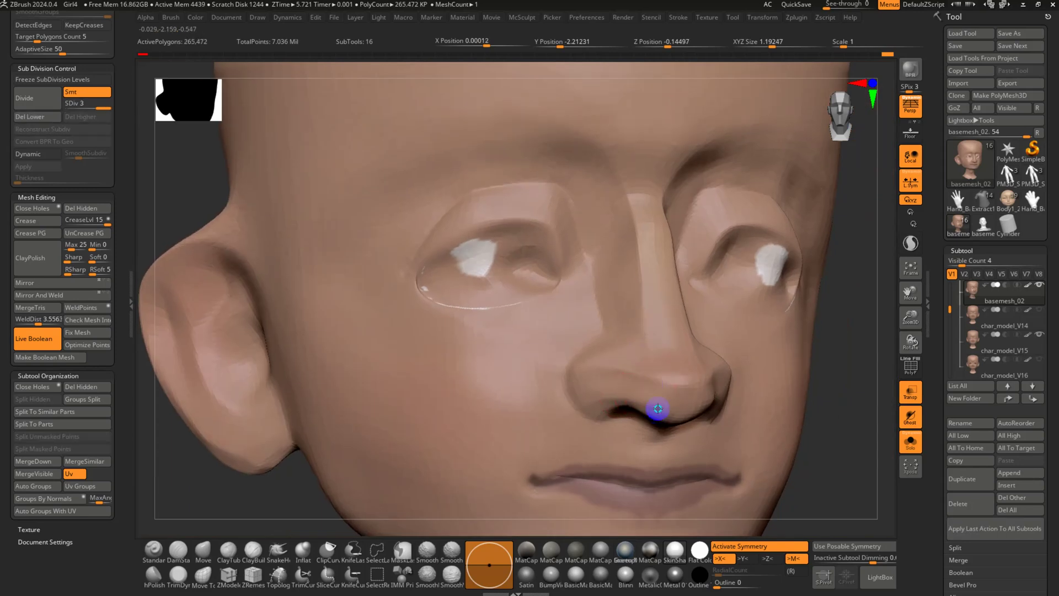
# Reduce the brush size and work on the crease around the nose wing at level 3, undoing the last stroke
pyautogui.moveTo(655, 409)
pyautogui.keyDown('alt'); pyautogui.mouseDown(button='right')
pyautogui.moveTo(525, 362)
pyautogui.moveTo(459, 386)
pyautogui.moveTo(456, 320)
pyautogui.moveTo(529, 357)
pyautogui.mouseUp(button='right'); pyautogui.keyUp('alt')
pyautogui.press('s')
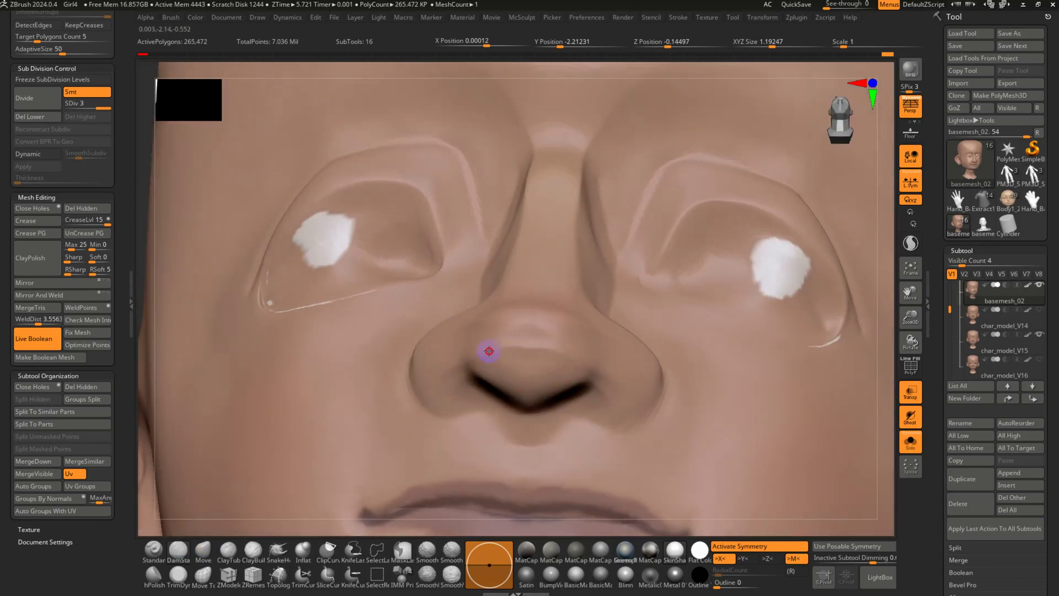
pyautogui.moveTo(432, 402)
pyautogui.keyDown('shift'); pyautogui.mouseDown(button='right')
pyautogui.moveTo(473, 402)
pyautogui.moveTo(539, 372)
pyautogui.mouseUp(button='right'); pyautogui.keyUp('shift')
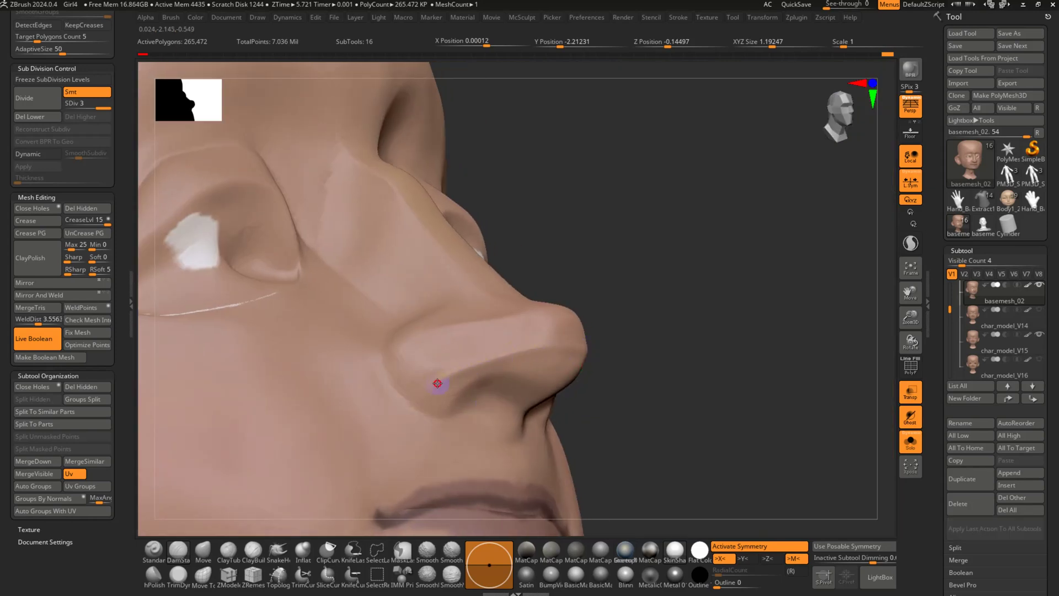
pyautogui.moveTo(424, 406); pyautogui.dragTo(398, 388, button='right')
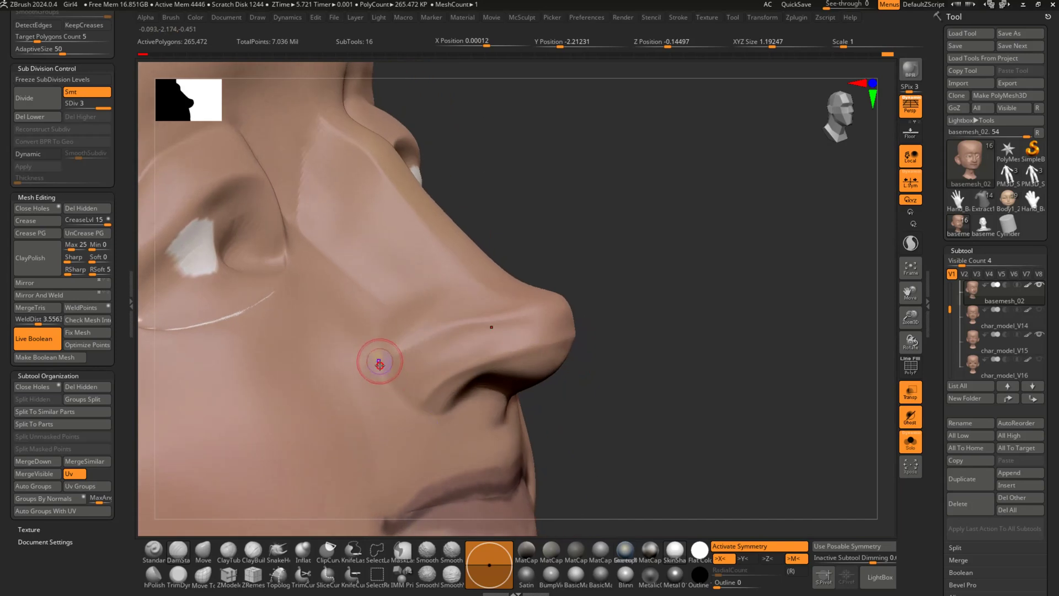
pyautogui.moveTo(386, 301); pyautogui.dragTo(381, 320)
pyautogui.hotkey('ctrl', 'z')
# Smooth and refine the ridge along the side of the nose between the wing and the tip
pyautogui.moveTo(409, 365)
pyautogui.mouseDown(button='right')
pyautogui.moveTo(436, 369)
pyautogui.moveTo(528, 336)
pyautogui.mouseUp(button='right')
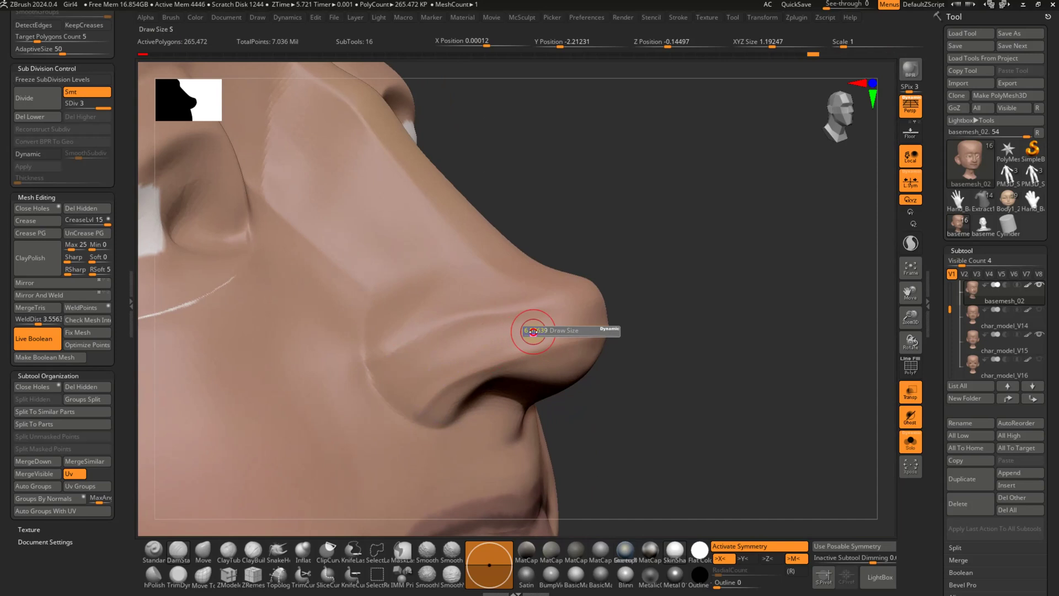
pyautogui.keyDown('shift'); pyautogui.moveTo(536, 331); pyautogui.dragTo(540, 324); pyautogui.keyUp('shift')
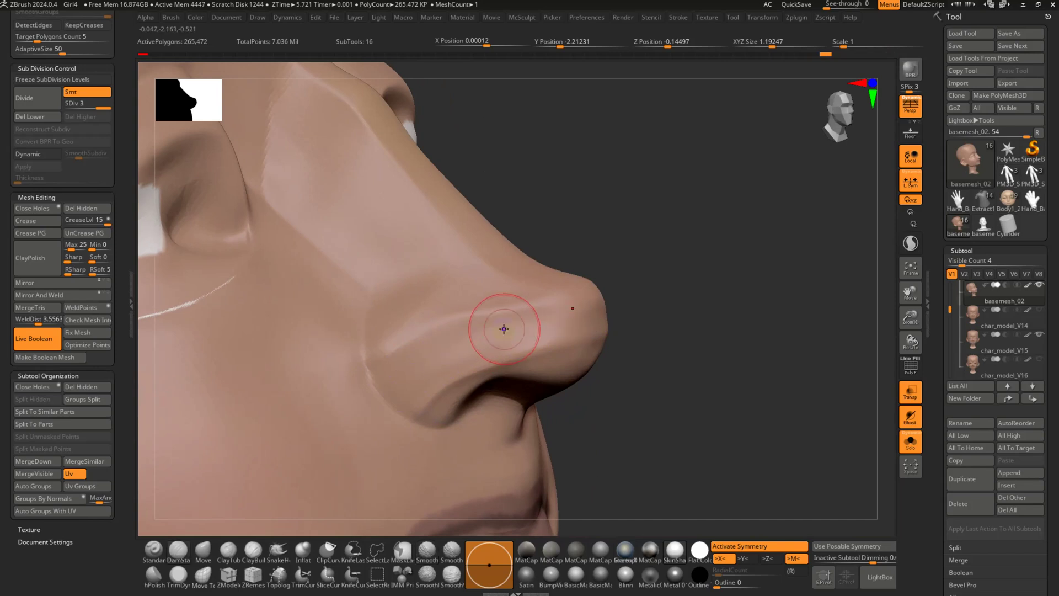
pyautogui.press('s')
pyautogui.moveTo(503, 329); pyautogui.dragTo(544, 322)
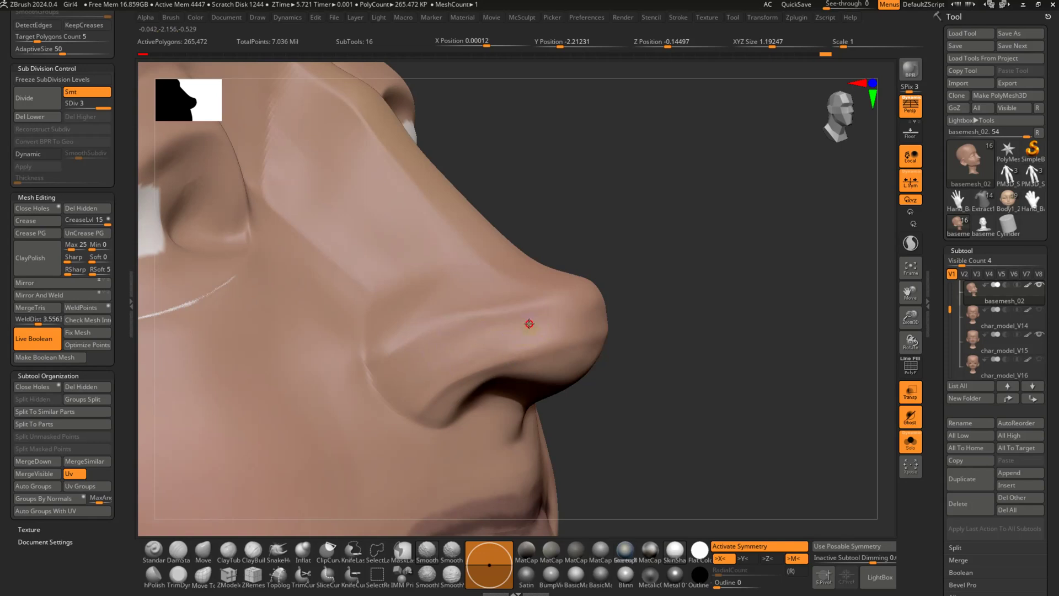
# Touch up the nose tip at the lower subdivision levels, return the head to level 3, and check the face with and without wireframe
pyautogui.hotkey('shift', 'd')
pyautogui.hotkey('shift', 'd')
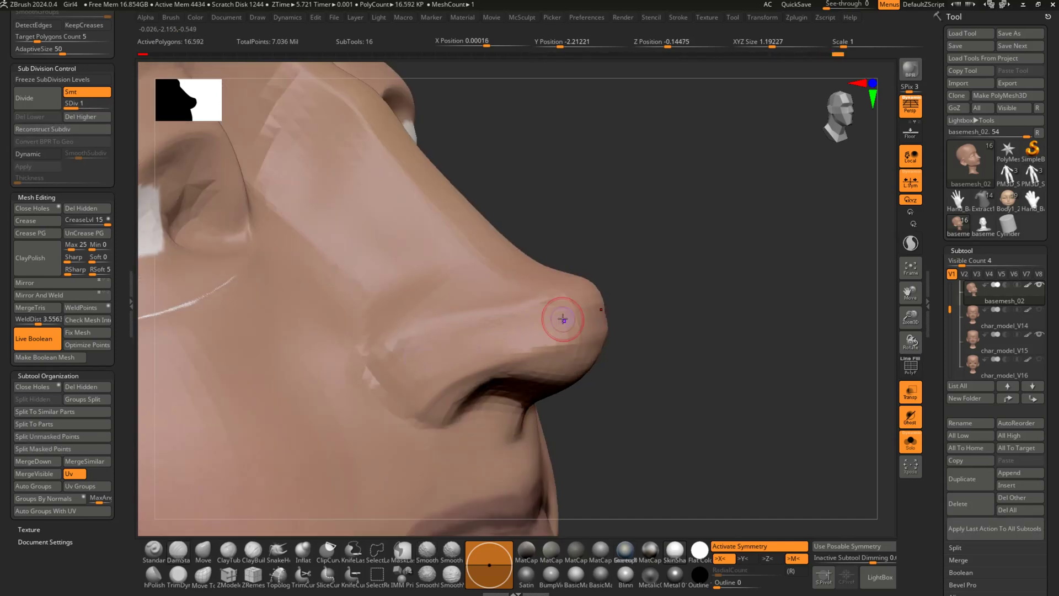
pyautogui.press('d')
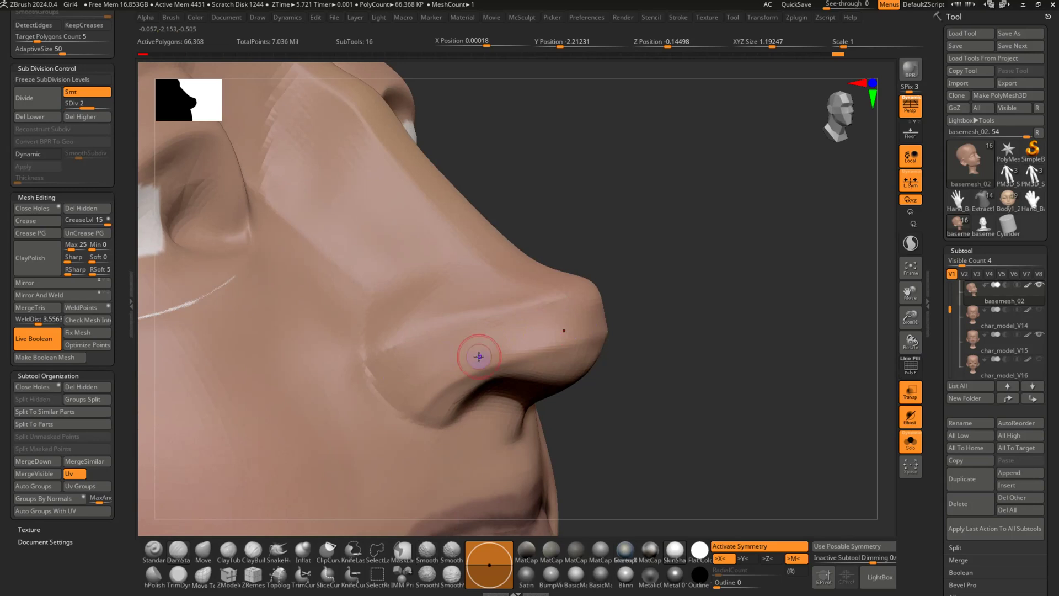
pyautogui.moveTo(598, 307); pyautogui.dragTo(610, 289)
pyautogui.press('d')
pyautogui.hotkey('shift', 'f')
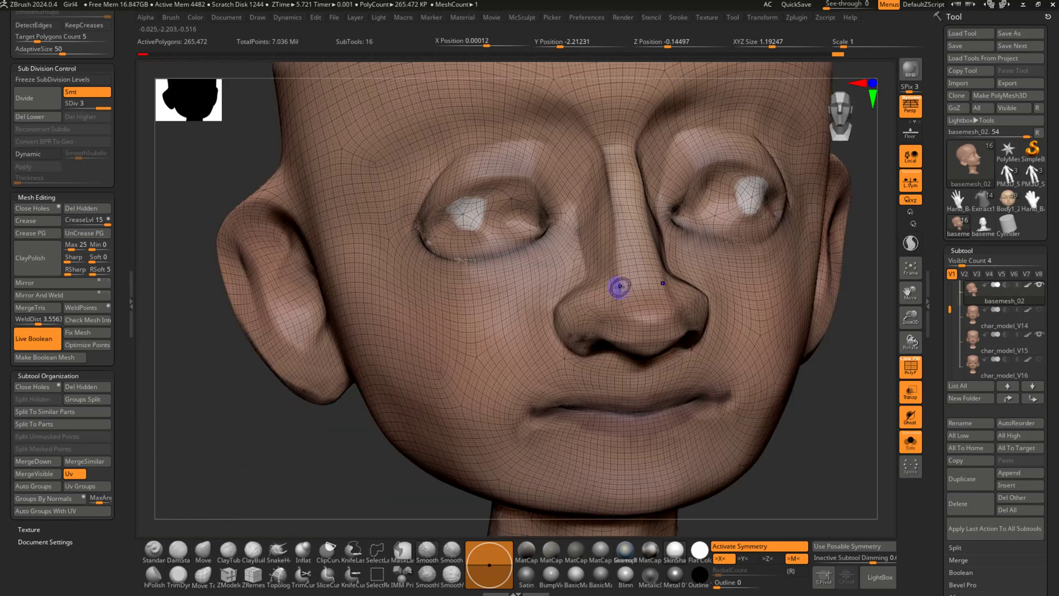
pyautogui.hotkey('shift', 'f')
pyautogui.moveTo(722, 272); pyautogui.dragTo(509, 221)
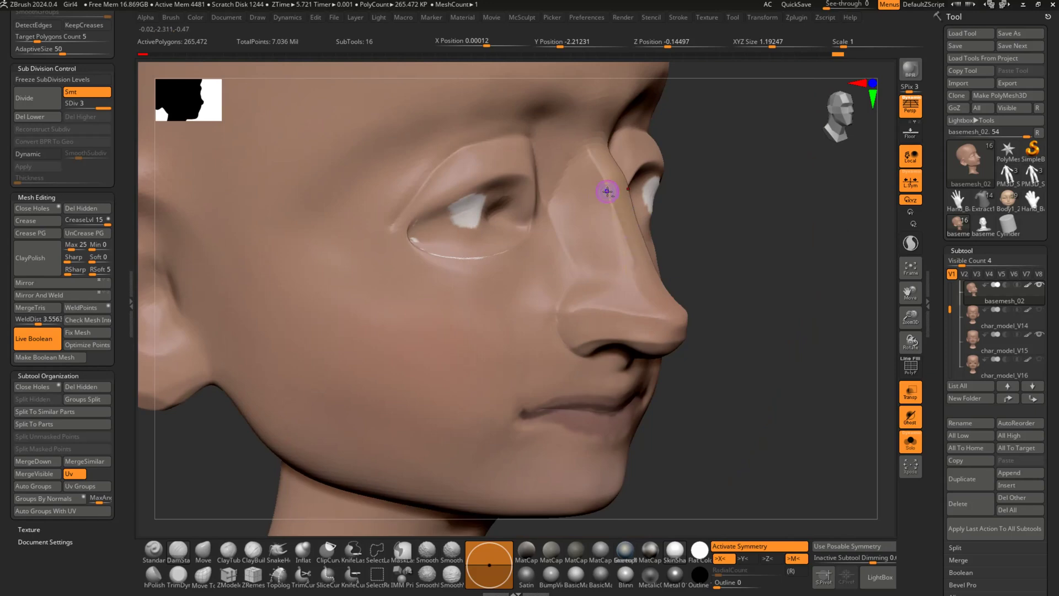
pyautogui.moveTo(709, 290); pyautogui.dragTo(632, 340)
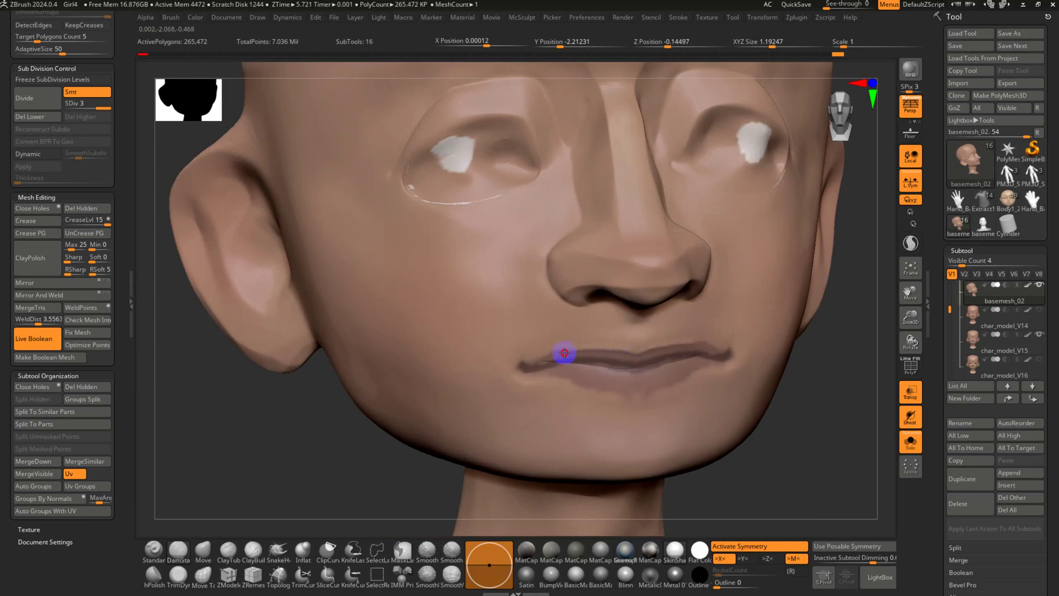
# Clean up the smudged lip colour below the lower lip with skin-coloured paint, adjusting the brush size as needed
pyautogui.moveTo(584, 367)
pyautogui.mouseDown(button='right')
pyautogui.moveTo(638, 359)
pyautogui.moveTo(579, 367)
pyautogui.mouseUp(button='right')
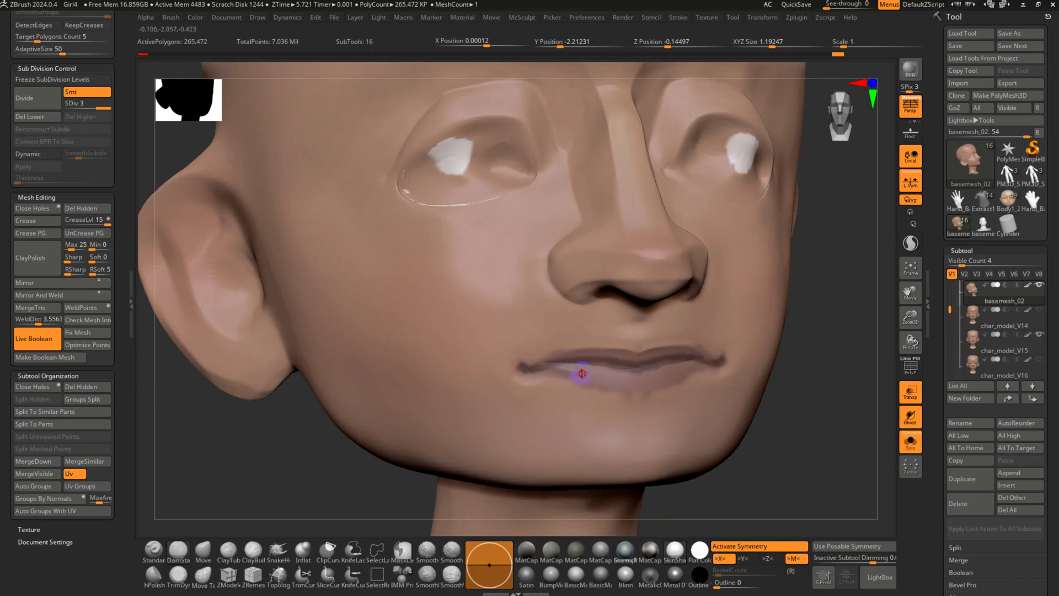
pyautogui.moveTo(648, 390)
pyautogui.mouseDown(button='right')
pyautogui.moveTo(664, 402)
pyautogui.moveTo(646, 392)
pyautogui.mouseUp(button='right')
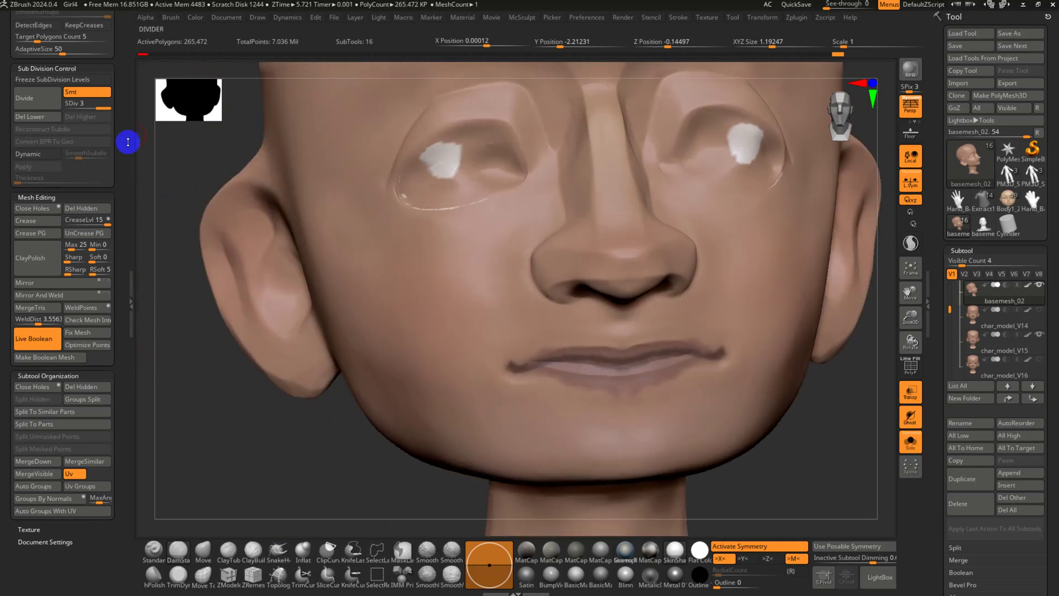
pyautogui.moveTo(128, 141); pyautogui.dragTo(113, 232)
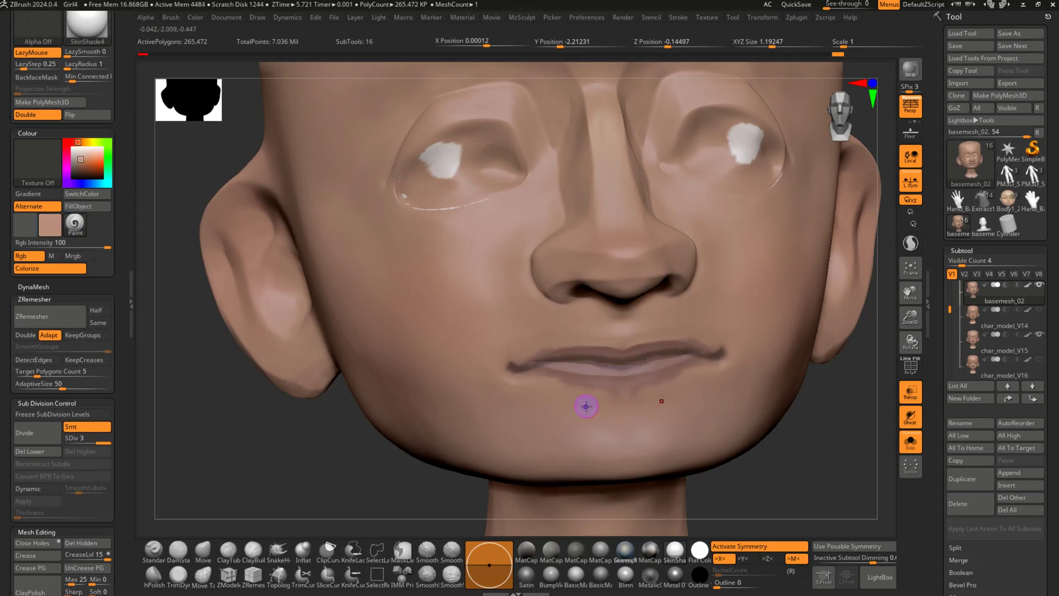
pyautogui.moveTo(595, 384); pyautogui.dragTo(610, 391)
pyautogui.press('s')
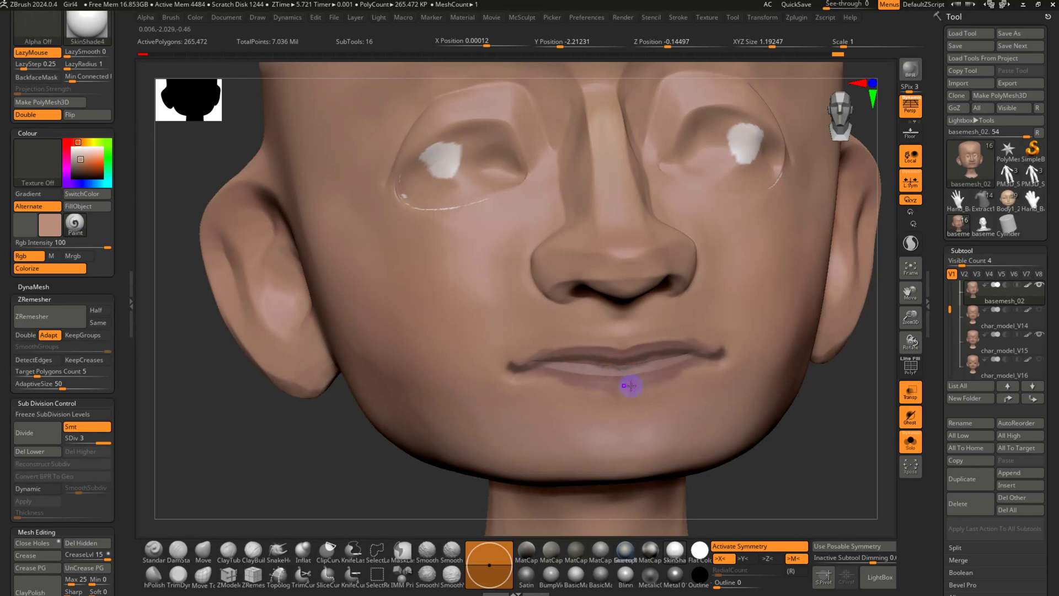
pyautogui.moveTo(938, 442); pyautogui.dragTo(937, 292)
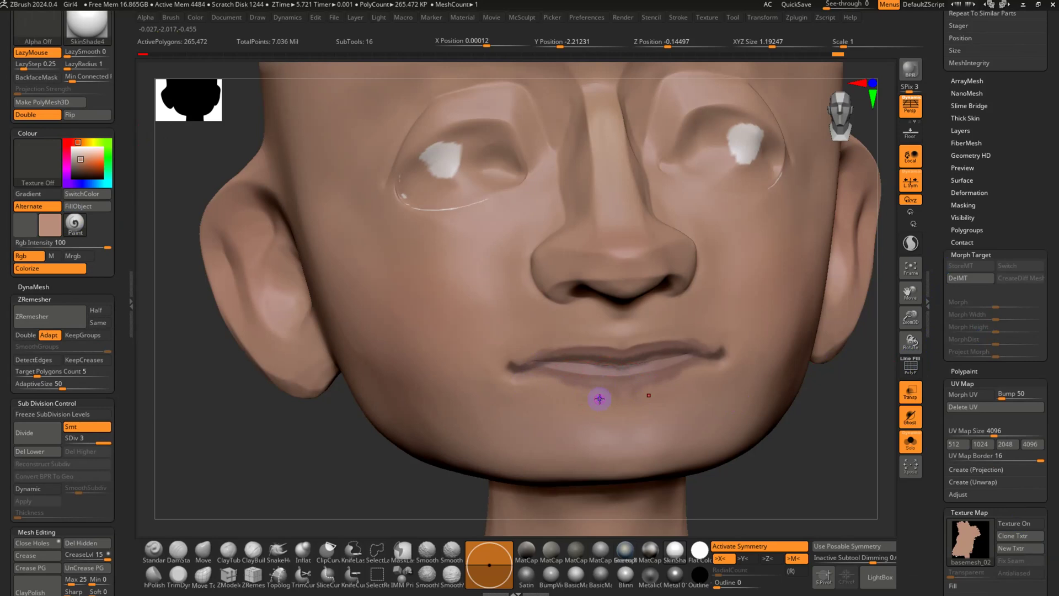
pyautogui.moveTo(636, 384)
pyautogui.mouseDown()
pyautogui.moveTo(622, 392)
pyautogui.moveTo(538, 382)
pyautogui.mouseUp()
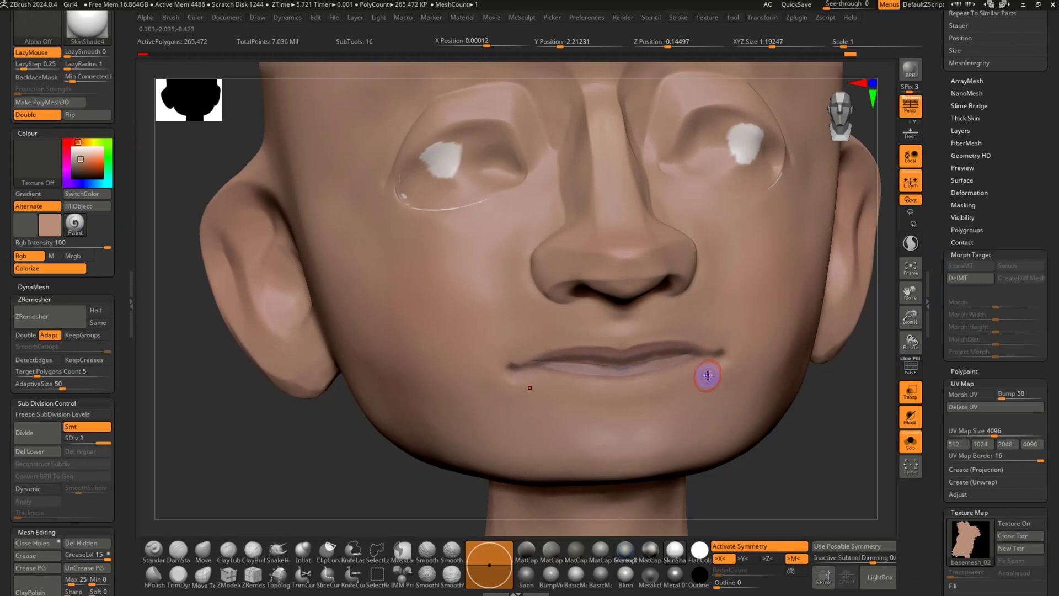
# Leave Solo mode and toggle the head versions' visibility to show char_model_V15 together with the hair, eyebrows and eyes
pyautogui.keyDown('ctrl'); pyautogui.moveTo(747, 374); pyautogui.dragTo(752, 351, button='right'); pyautogui.keyUp('ctrl')
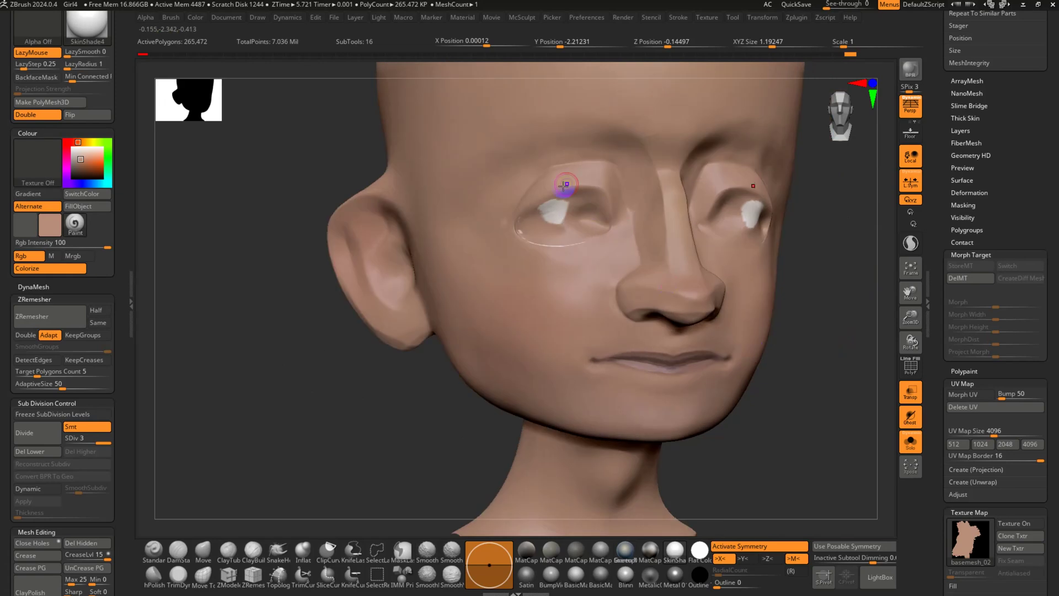
pyautogui.keyDown('alt'); pyautogui.moveTo(597, 247); pyautogui.dragTo(570, 336, button='right'); pyautogui.keyUp('alt')
pyautogui.hotkey('shift', 'f')
pyautogui.hotkey('shift', 'f')
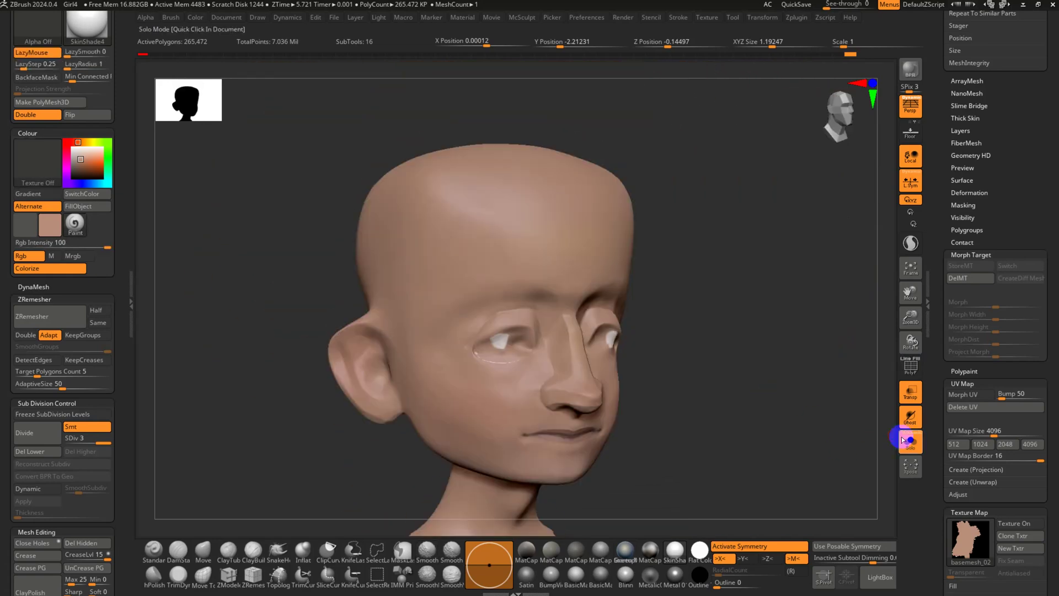
pyautogui.click(907, 444)
pyautogui.moveTo(952, 153); pyautogui.dragTo(941, 341)
pyautogui.click(1041, 256)
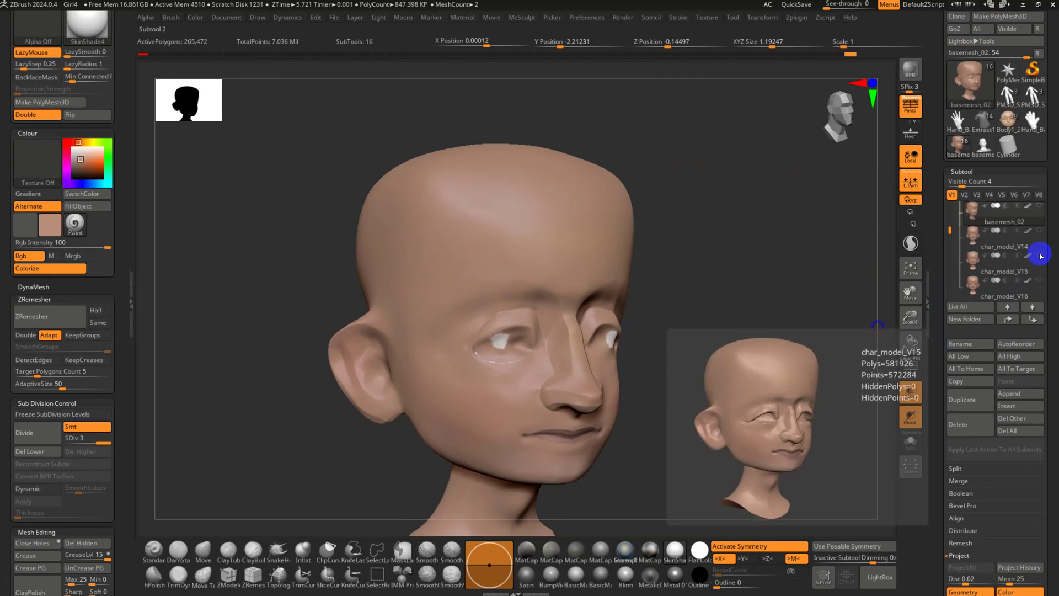
pyautogui.click(1040, 256)
pyautogui.keyDown('shift'); pyautogui.click(1040, 255); pyautogui.keyUp('shift')
pyautogui.keyDown('shift'); pyautogui.click(1040, 256); pyautogui.keyUp('shift')
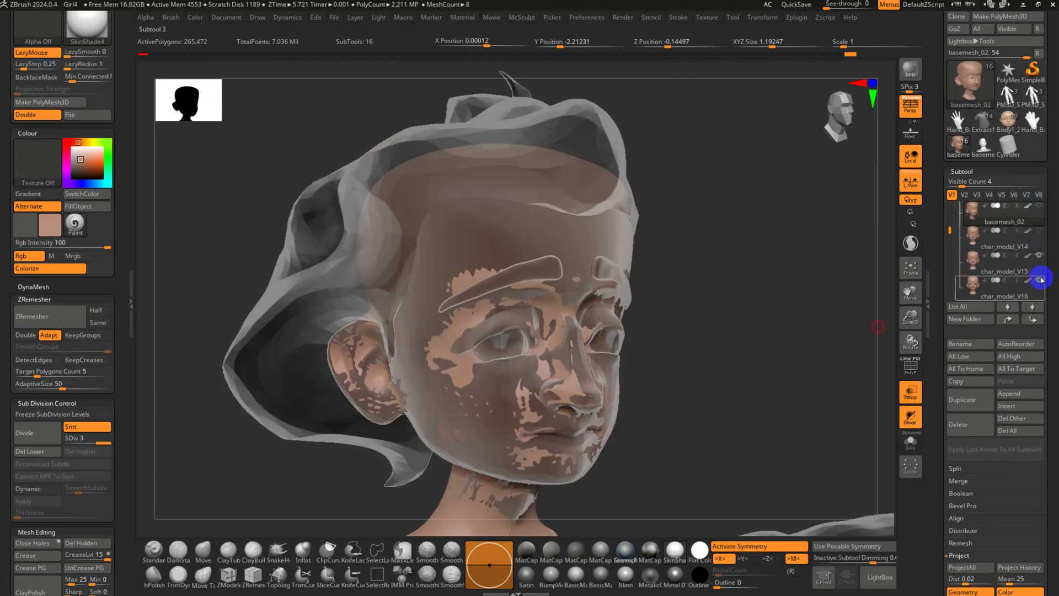
# Turn off transparency and view the character's face with its hair and eyes fully opaque
pyautogui.hotkey('shift', 'f')
pyautogui.hotkey('shift', 'f')
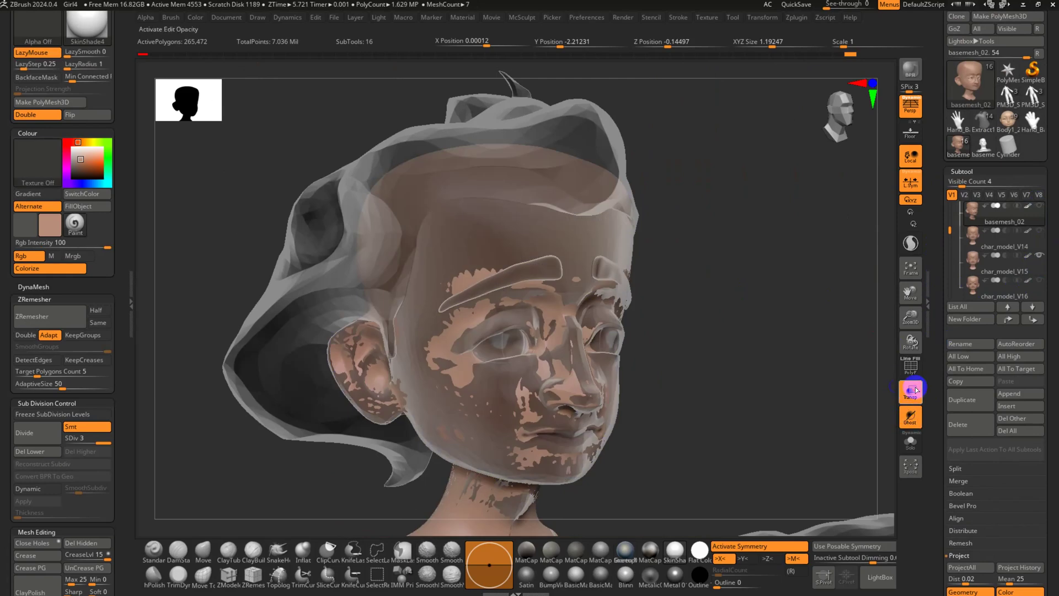
pyautogui.click(913, 389)
pyautogui.moveTo(741, 326); pyautogui.dragTo(930, 265)
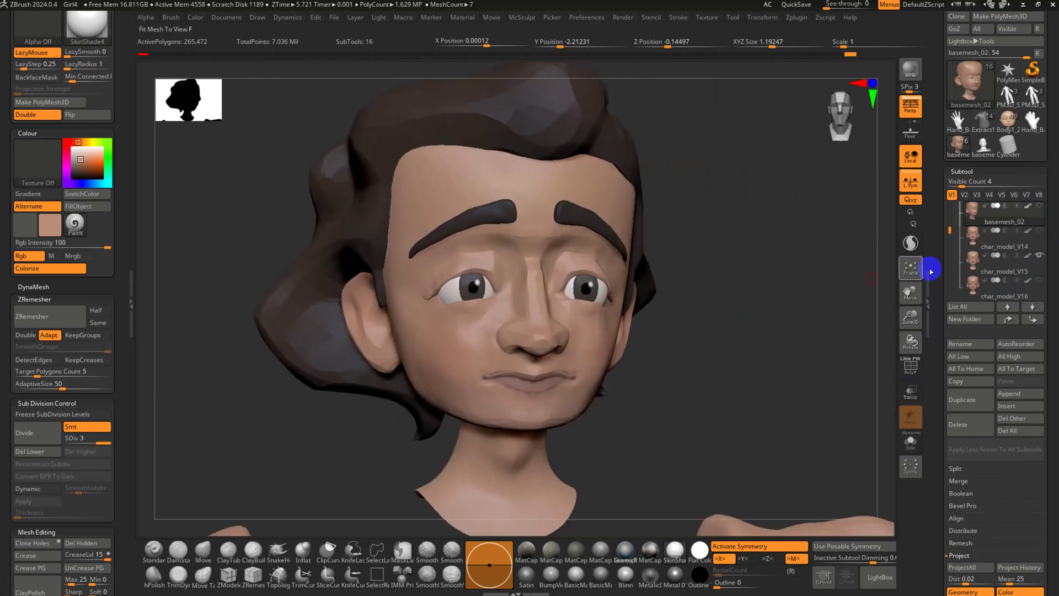
# Compare the isolated wireframes of char_model_V14 and basemesh_02, and return to the full character with basemesh_02 active and char_model_V15 hidden
pyautogui.click(983, 270)
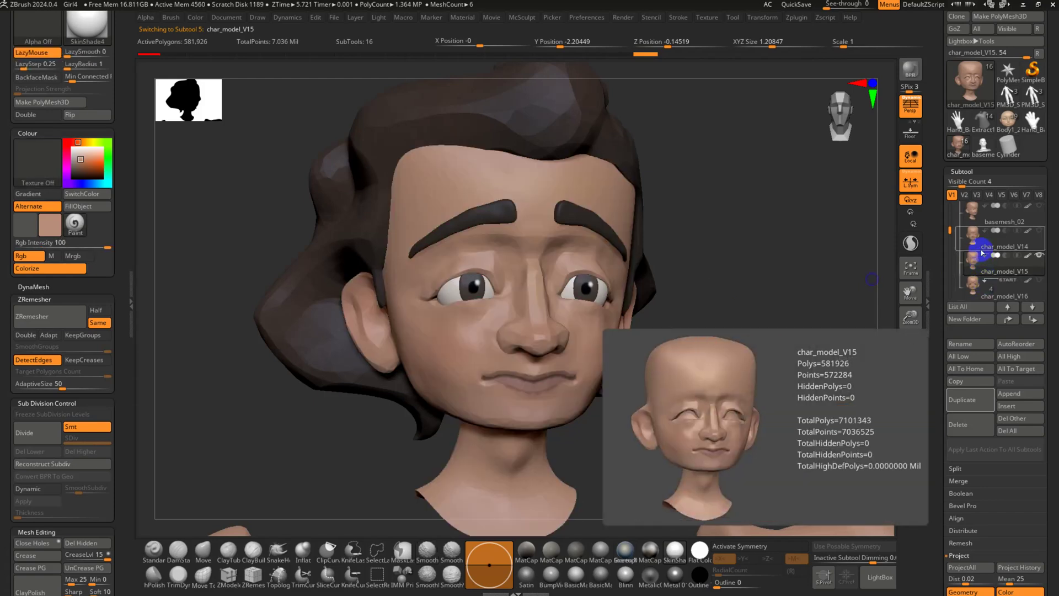
pyautogui.click(981, 245)
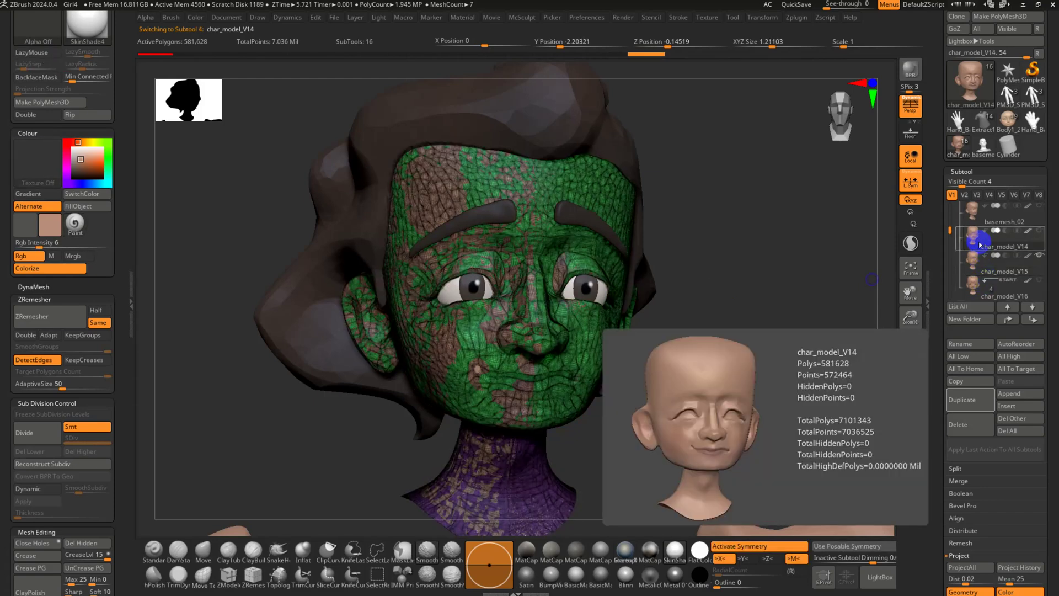
pyautogui.click(910, 441)
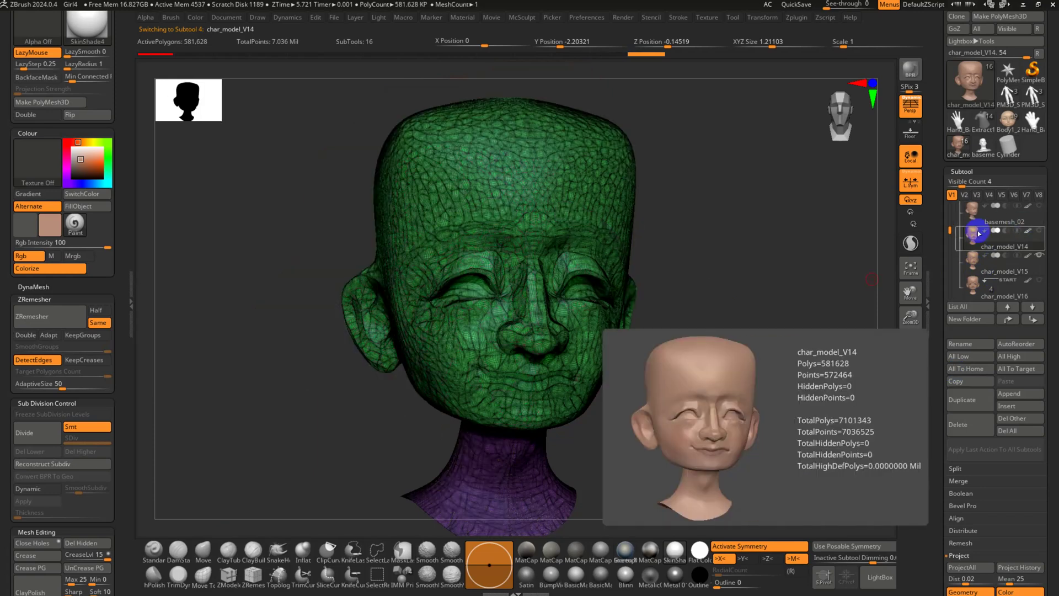
pyautogui.click(1004, 214)
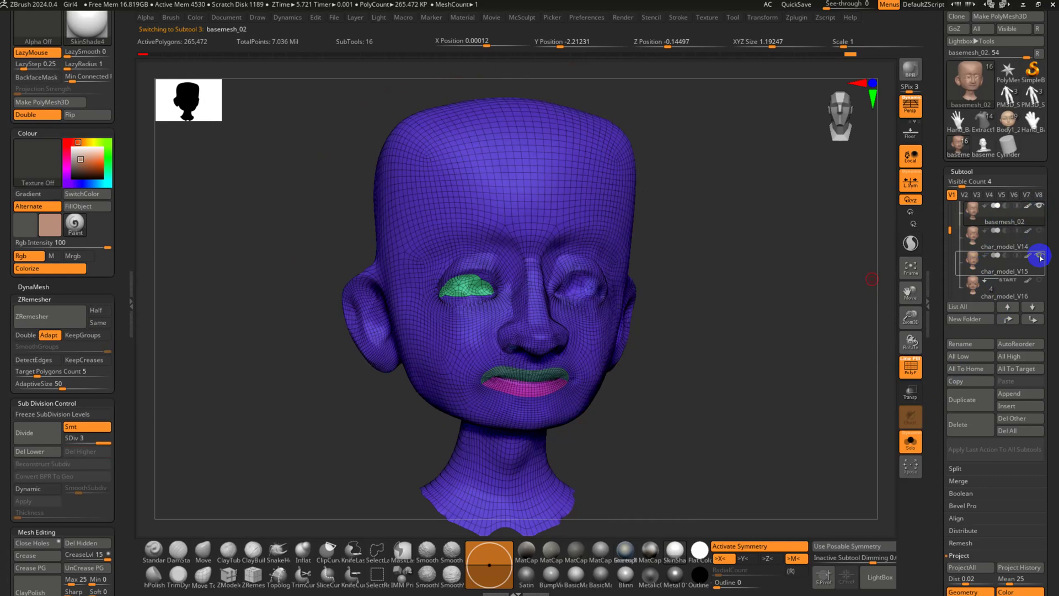
pyautogui.click(911, 440)
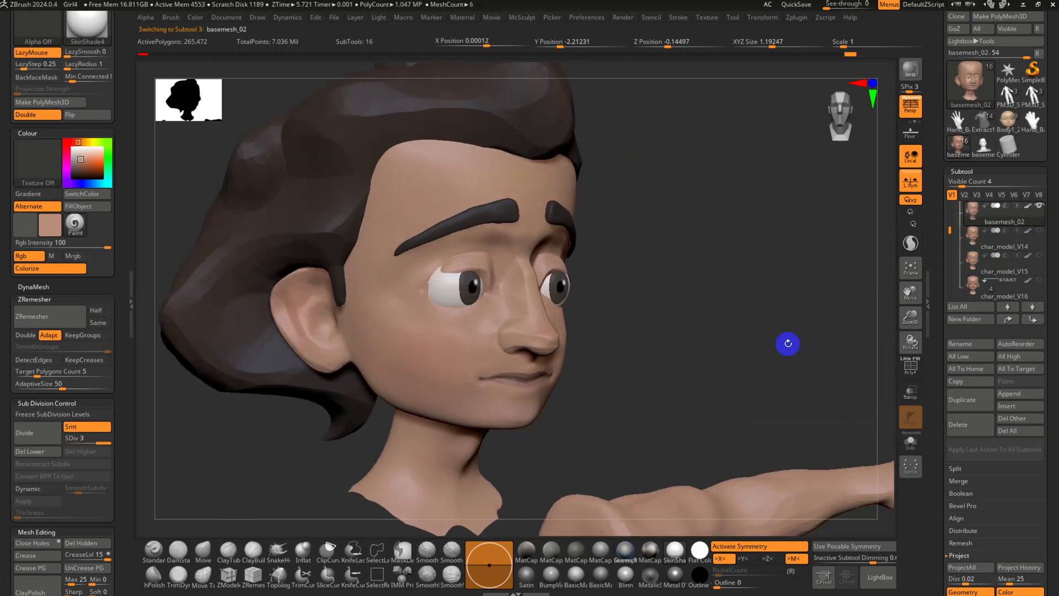
# Adjust the eyelids around the eyeballs on basemesh_02 with a resized Move brush
pyautogui.moveTo(788, 343); pyautogui.dragTo(489, 257)
pyautogui.click(203, 549)
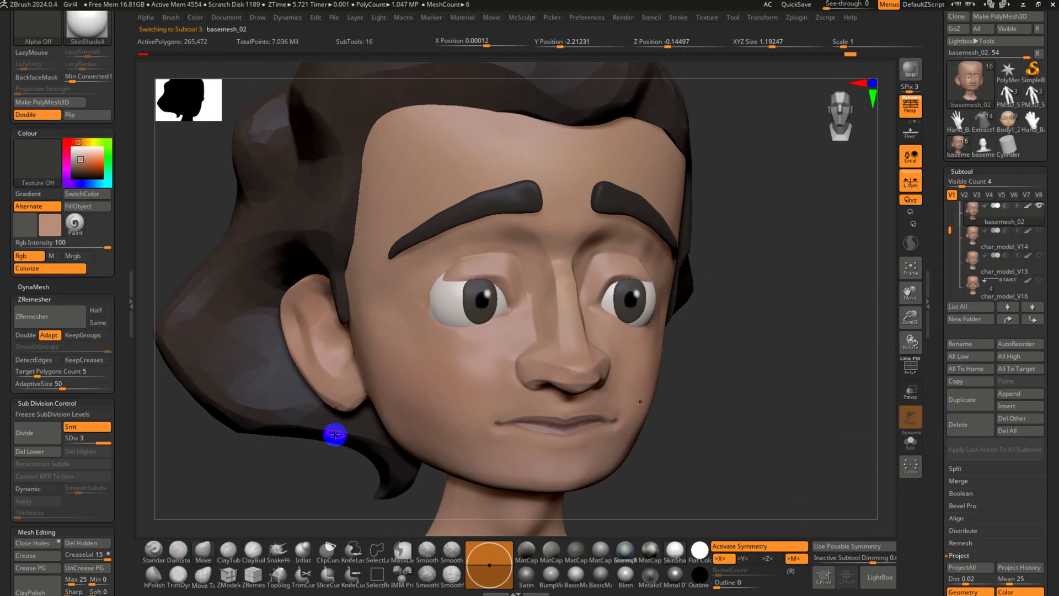
pyautogui.press('s')
pyautogui.moveTo(446, 301); pyautogui.dragTo(436, 291)
pyautogui.moveTo(461, 336); pyautogui.dragTo(485, 330, button='right')
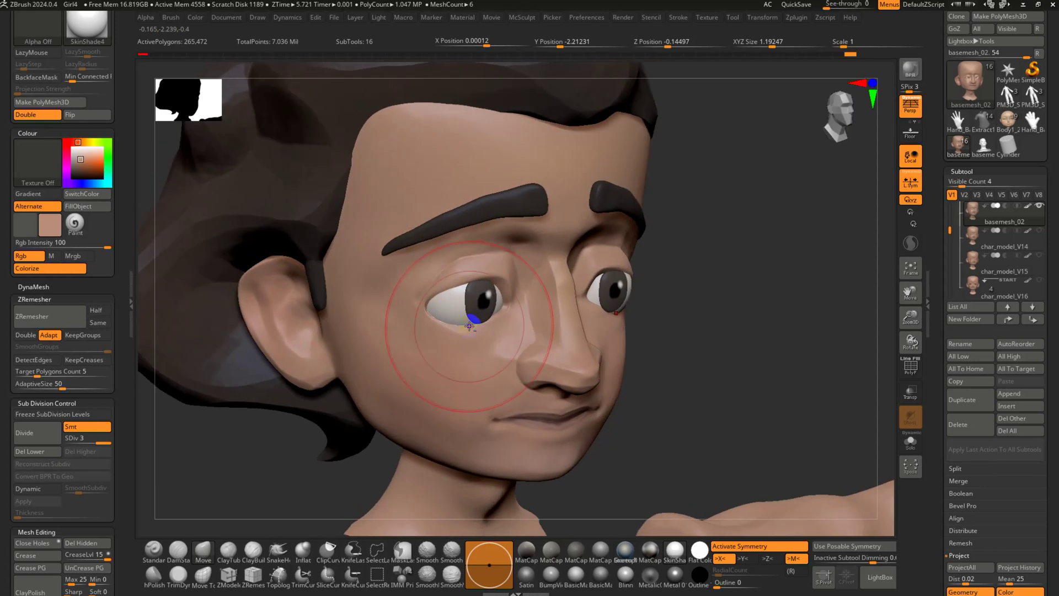
pyautogui.moveTo(476, 315); pyautogui.dragTo(477, 324)
pyautogui.moveTo(483, 323); pyautogui.dragTo(626, 300, button='right')
# Check the head with and without its wireframe, and make the arms subtool char_model_V34 active
pyautogui.keyDown('ctrl'); pyautogui.moveTo(610, 342); pyautogui.dragTo(496, 198, button='right'); pyautogui.keyUp('ctrl')
pyautogui.moveTo(528, 252); pyautogui.dragTo(539, 256, button='right')
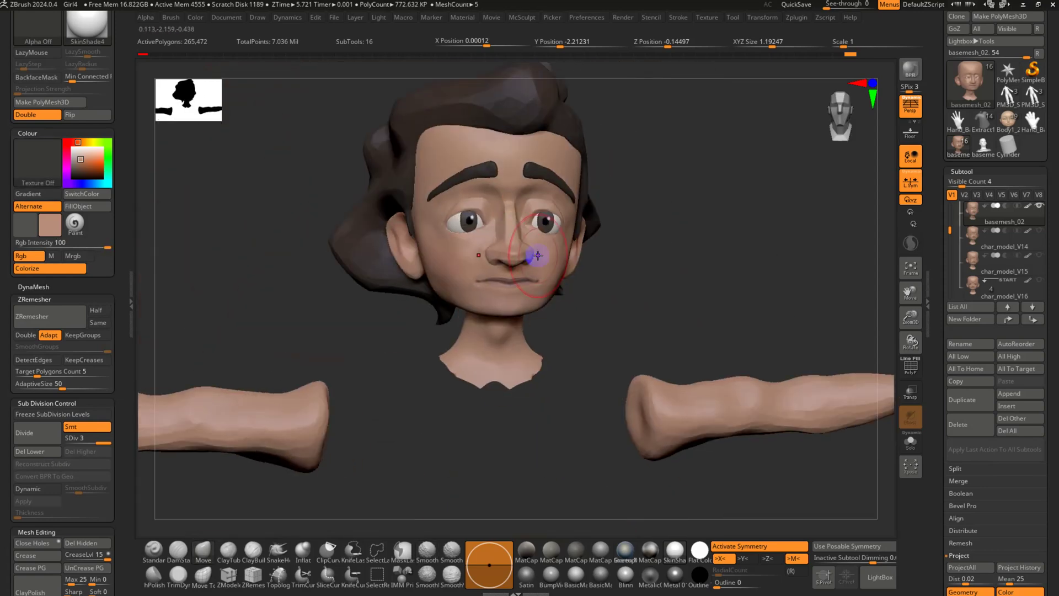
pyautogui.hotkey('shift', 'f')
pyautogui.hotkey('shift', 'f')
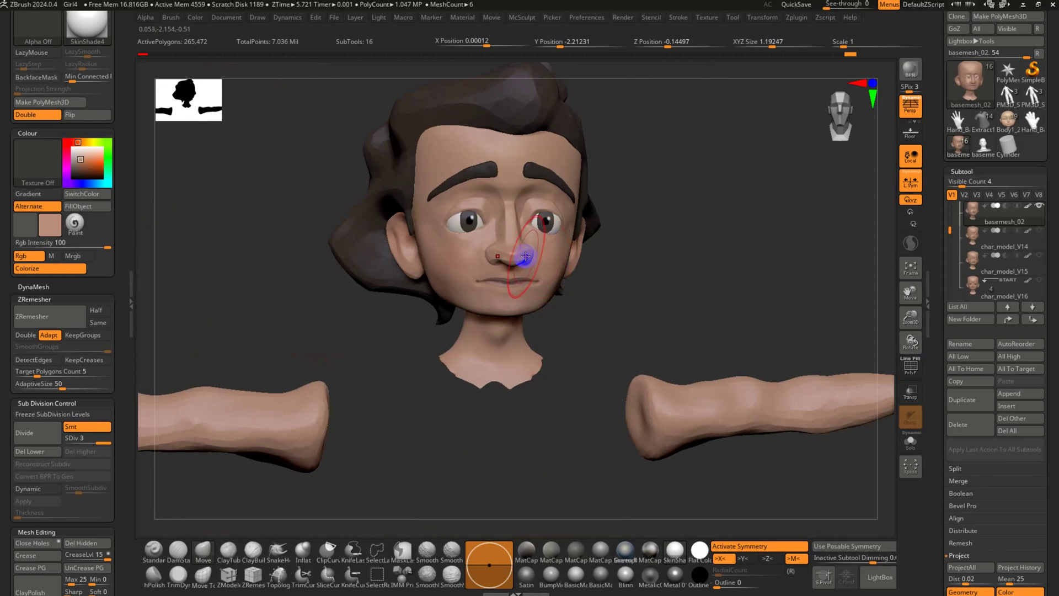
pyautogui.hotkey('shift', 'f')
pyautogui.keyDown('alt'); pyautogui.moveTo(447, 337); pyautogui.dragTo(660, 286, button='right'); pyautogui.keyUp('alt')
pyautogui.keyDown('alt'); pyautogui.click(435, 385); pyautogui.keyUp('alt')
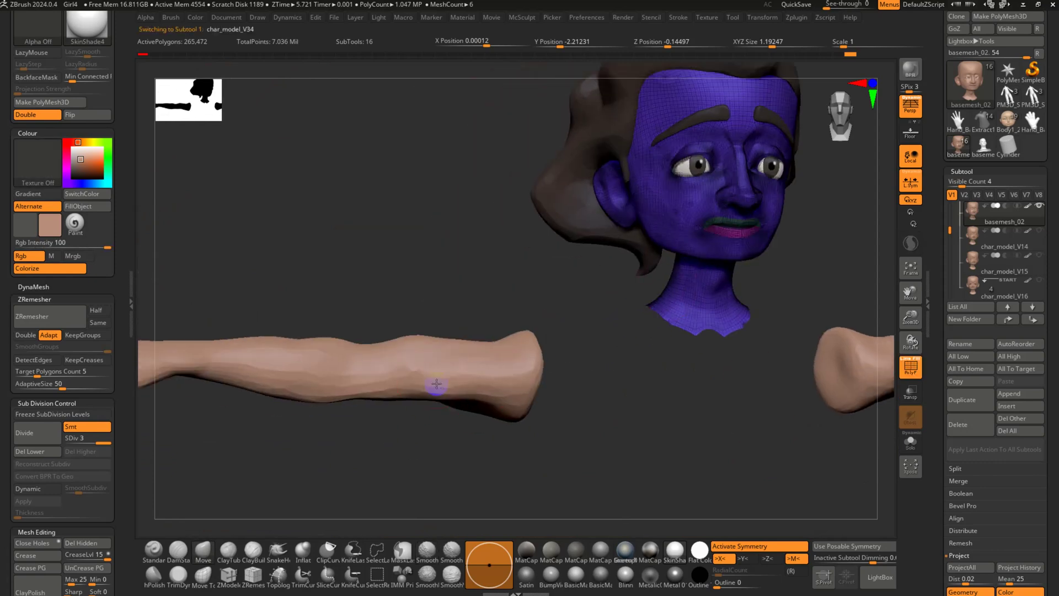
# Examine the arm mesh with and without its wireframe, from a distance and close up
pyautogui.hotkey('shift', 'f')
pyautogui.keyDown('ctrl'); pyautogui.moveTo(517, 394); pyautogui.dragTo(456, 312, button='right'); pyautogui.keyUp('ctrl')
pyautogui.hotkey('shift', 'f')
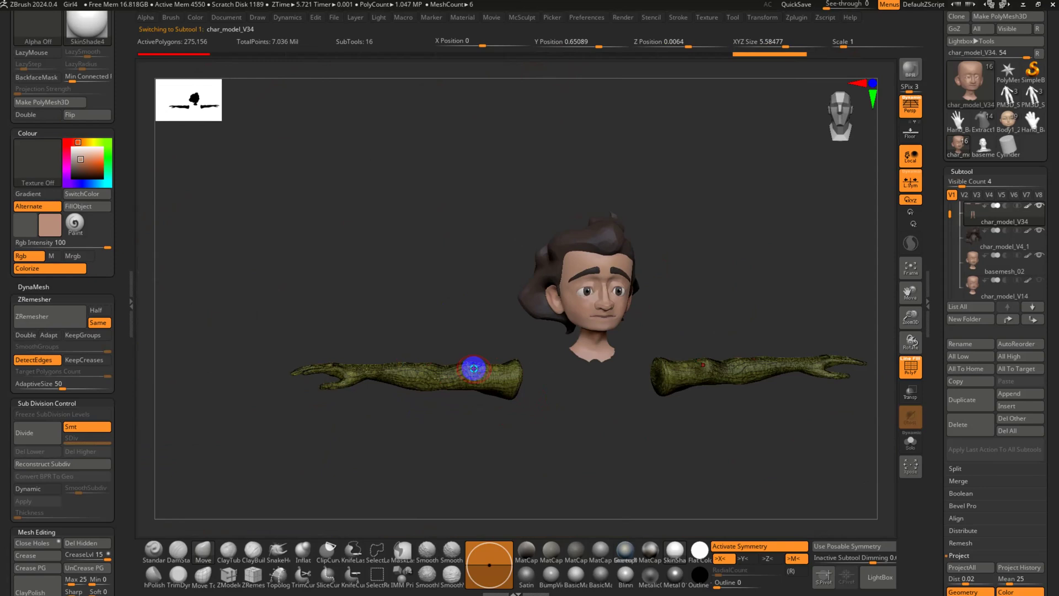
pyautogui.keyDown('ctrl'); pyautogui.moveTo(473, 370); pyautogui.dragTo(497, 436, button='right'); pyautogui.keyUp('ctrl')
pyautogui.hotkey('shift', 'f')
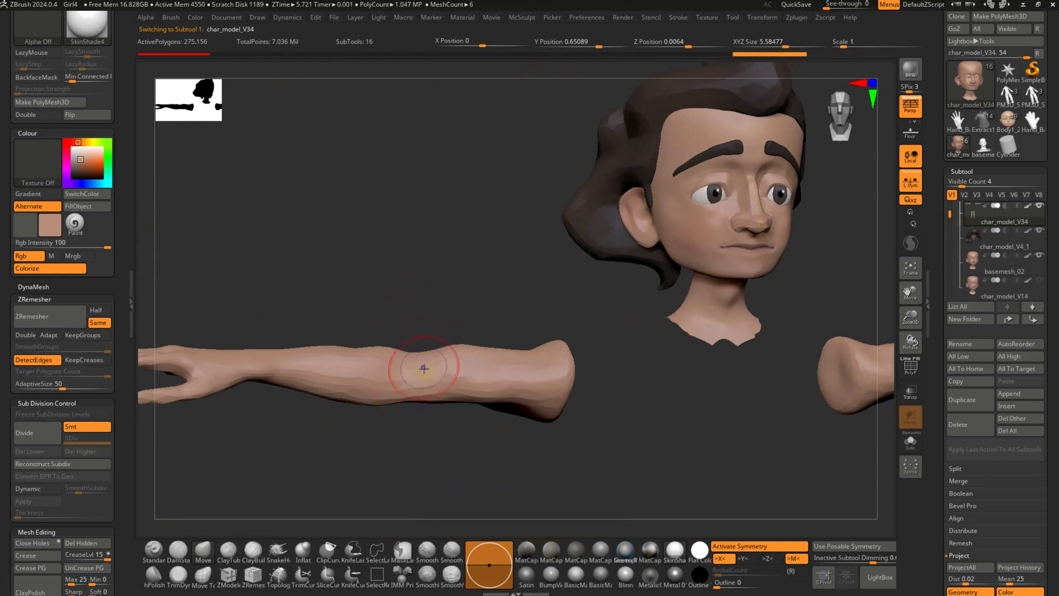
pyautogui.hotkey('shift', 'f')
pyautogui.moveTo(421, 374); pyautogui.dragTo(363, 501, button='right')
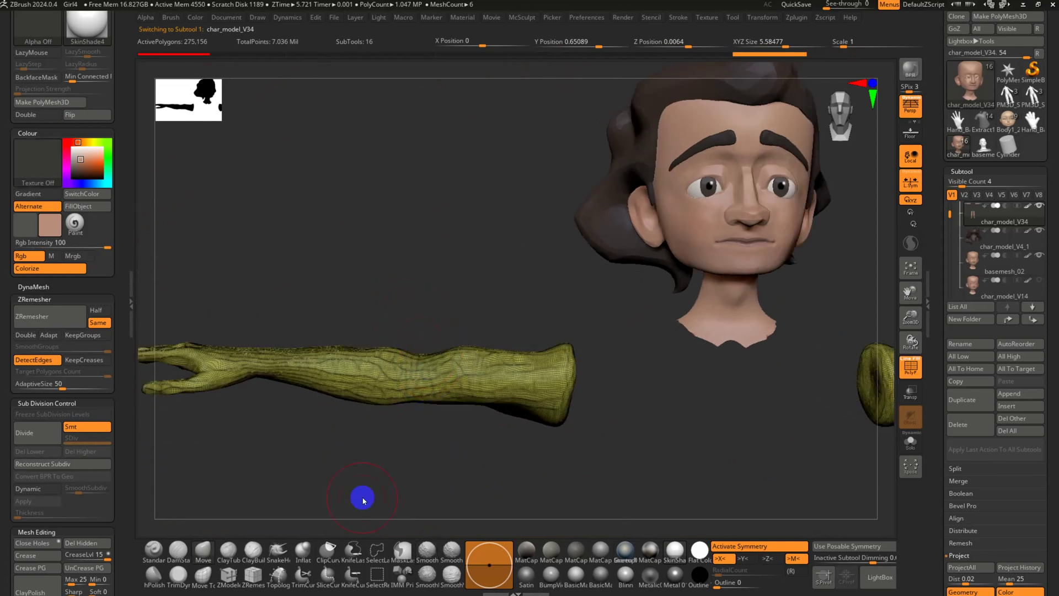
# Slice the arms across the elbow and the wrist with the slice curve to separate the upper arm, forearm and hand polygroups
pyautogui.click(327, 575)
pyautogui.keyDown('ctrl'); pyautogui.keyDown('shift'); pyautogui.moveTo(428, 316); pyautogui.dragTo(411, 472); pyautogui.keyUp('shift'); pyautogui.keyUp('ctrl')
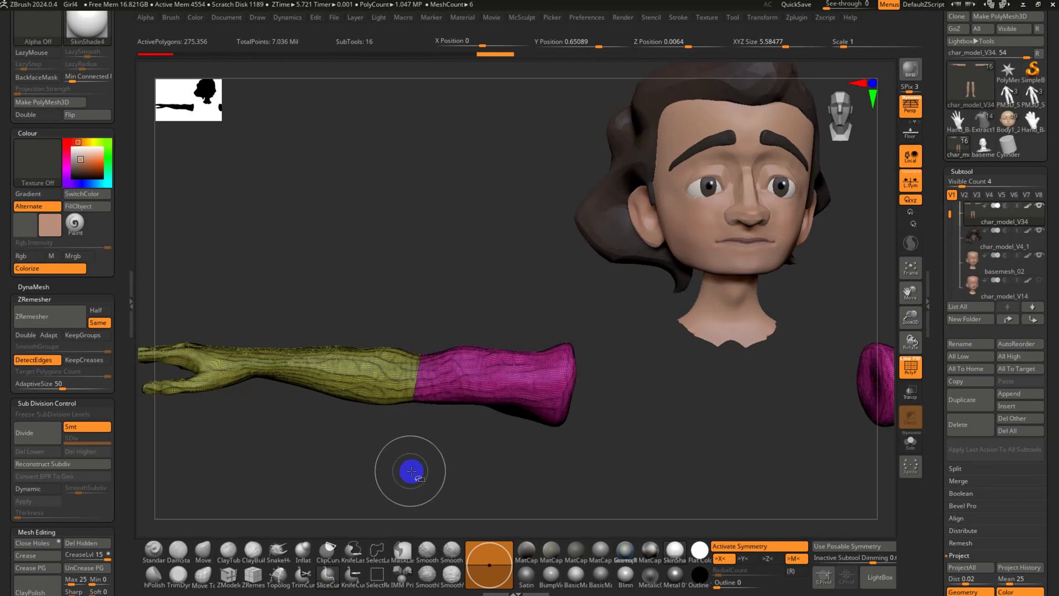
pyautogui.moveTo(242, 323)
pyautogui.keyDown('ctrl'); pyautogui.keyDown('shift'); pyautogui.mouseDown()
pyautogui.moveTo(239, 407)
pyautogui.moveTo(265, 402)
pyautogui.moveTo(252, 403)
pyautogui.mouseUp(); pyautogui.keyUp('shift'); pyautogui.keyUp('ctrl')
pyautogui.moveTo(302, 441); pyautogui.dragTo(430, 522, button='right')
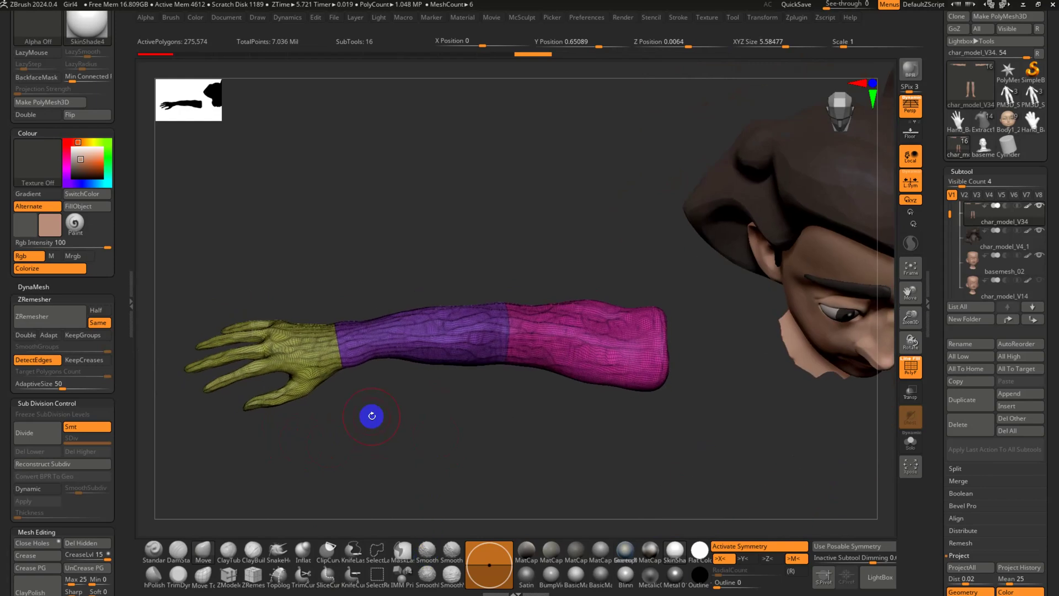